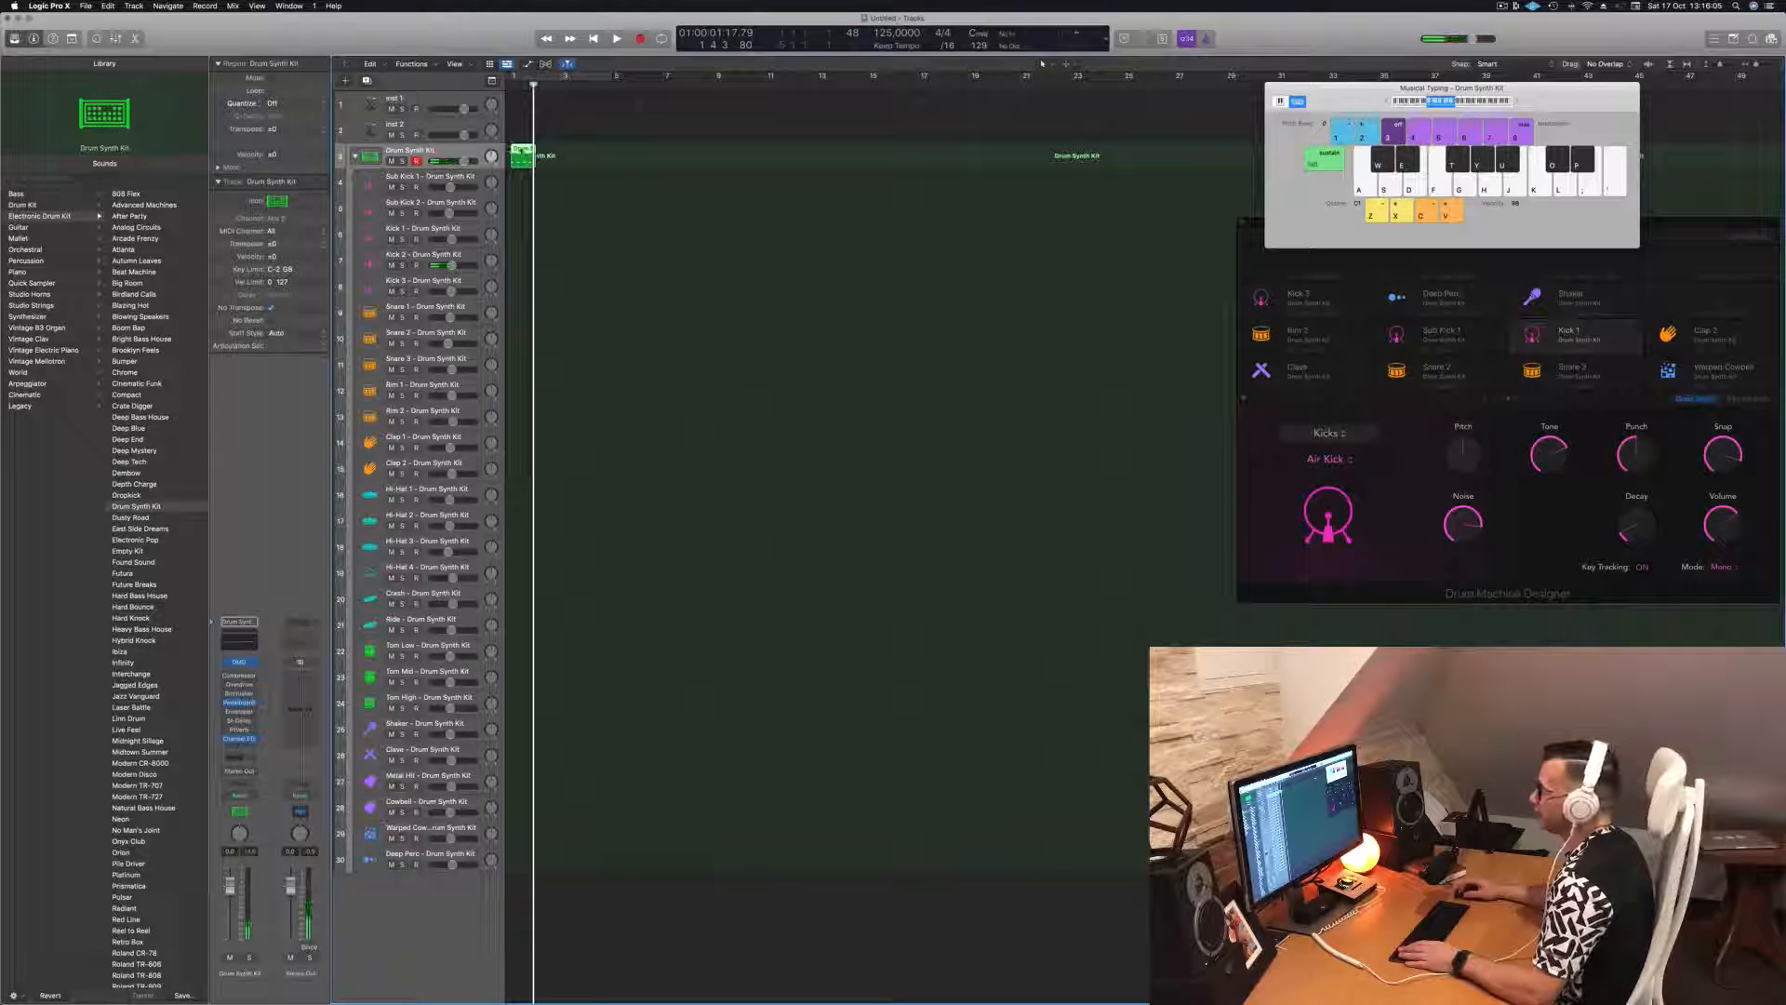
# - Show the recorded kick region in the Piano Roll and quantize its four notes to 1/16 Note
pyautogui.press('p')
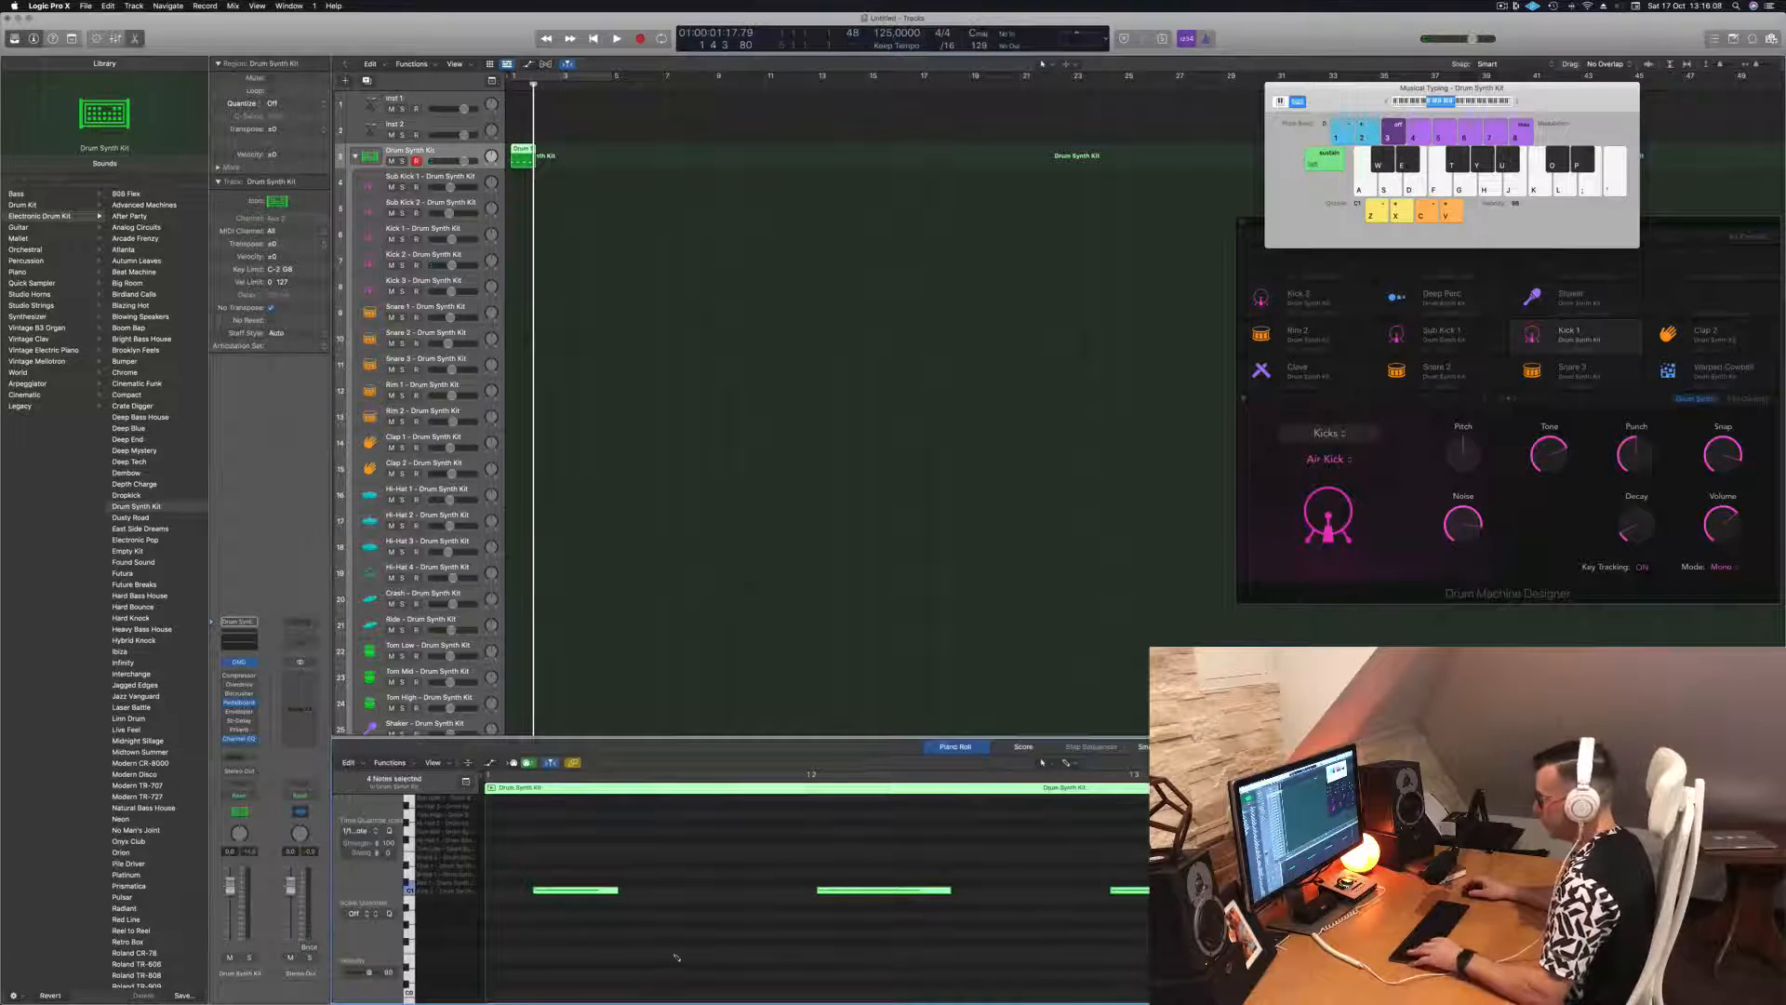
pyautogui.press('q')
pyautogui.click(699, 943)
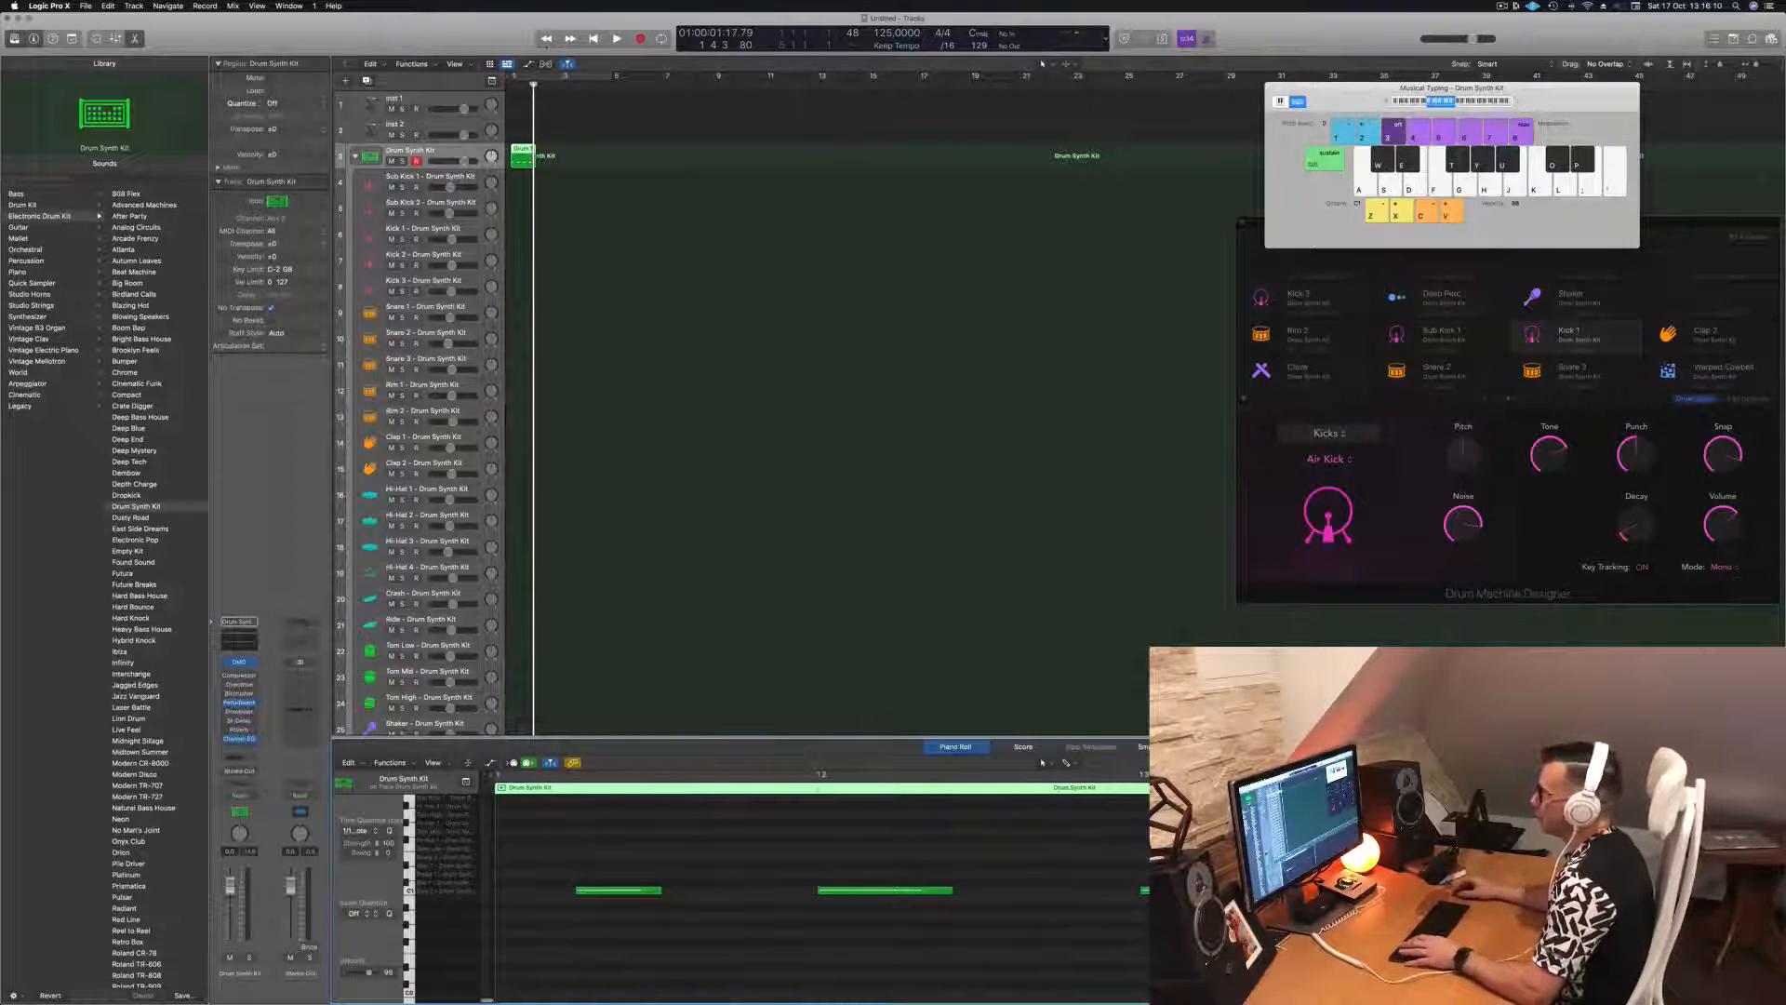
# - Duplicate the one-bar kick region on the Drum Synth Kit track to make four consecutive regions, and play the result
pyautogui.moveTo(524, 151); pyautogui.dragTo(570, 150)
pyautogui.click(458, 157)
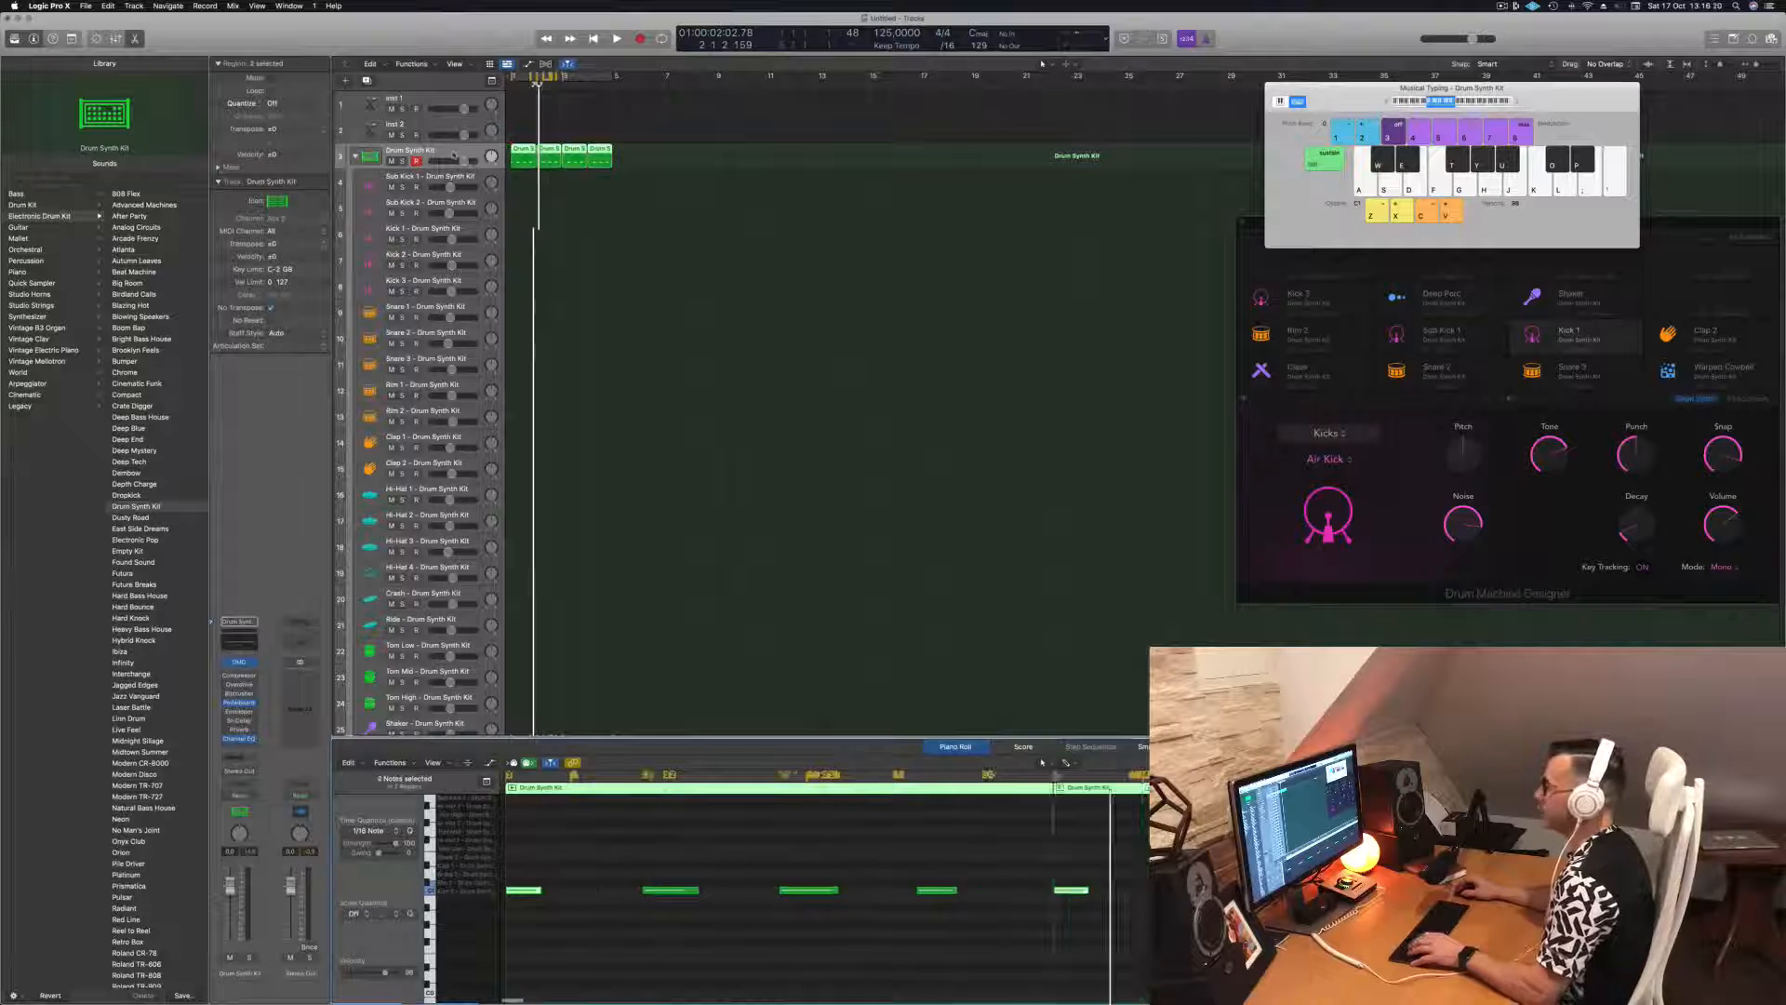
pyautogui.press('space')
pyautogui.press('super+Left')
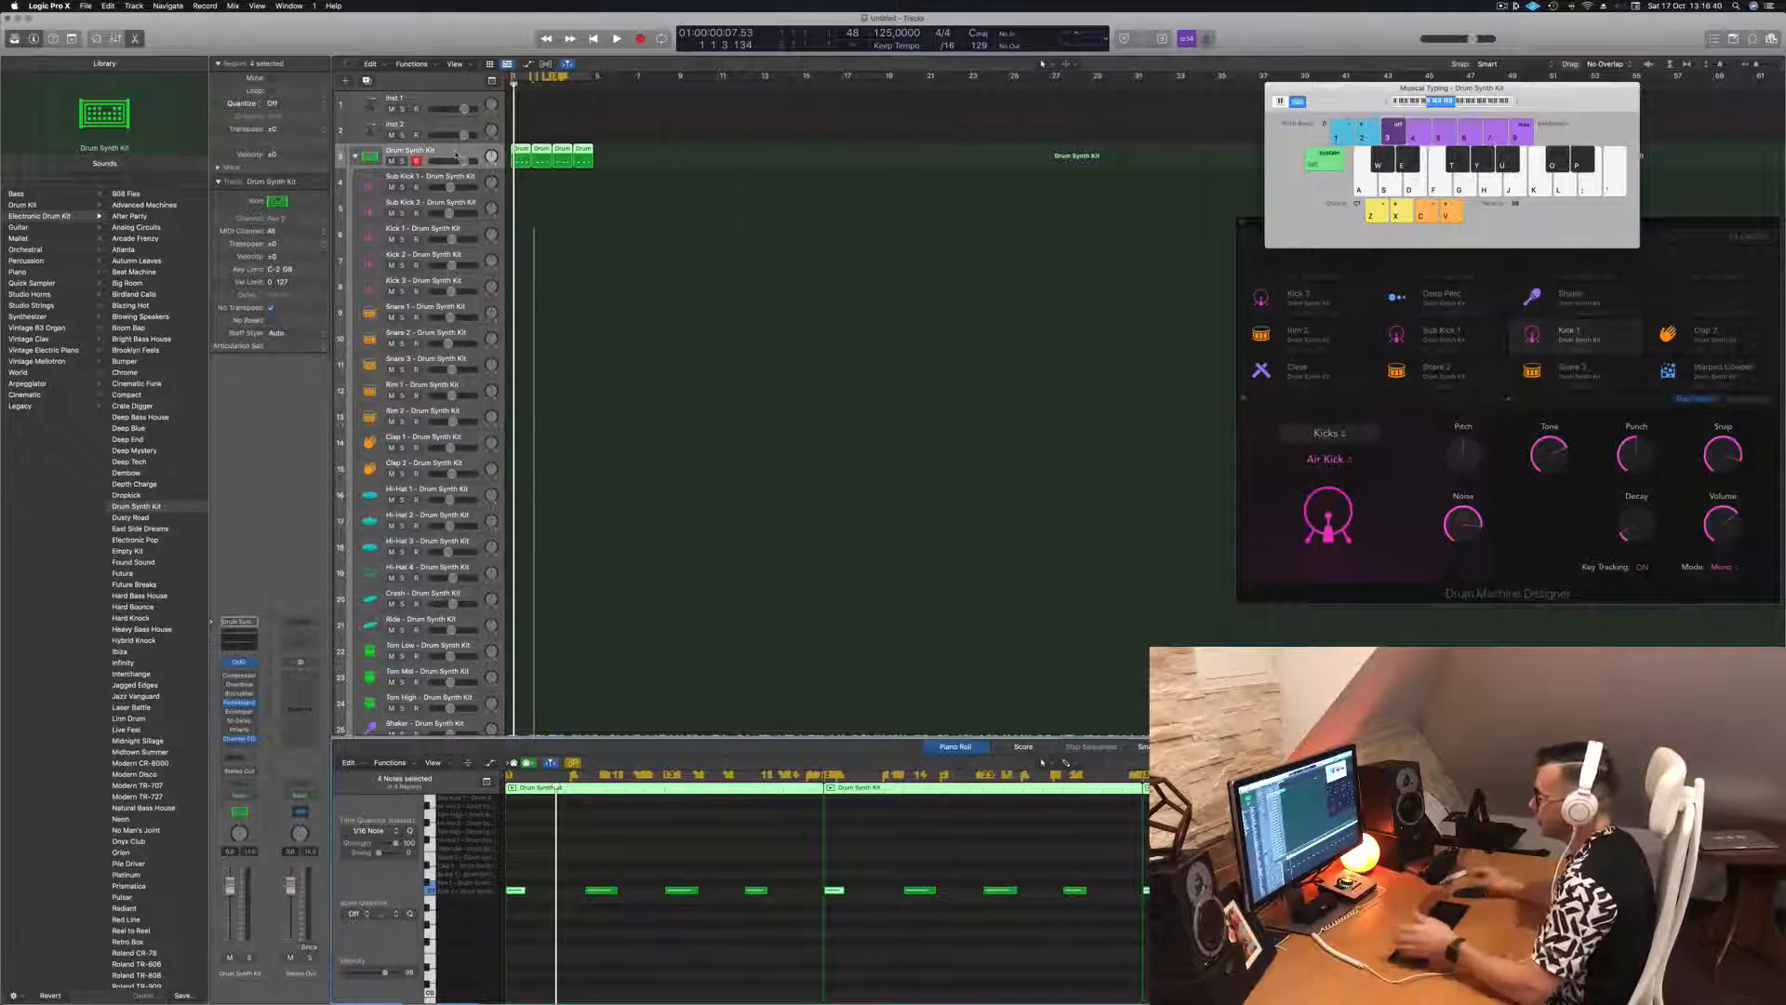
# - Select the last three kick notes of the first region in the Piano Roll and play the pattern
pyautogui.click(734, 864)
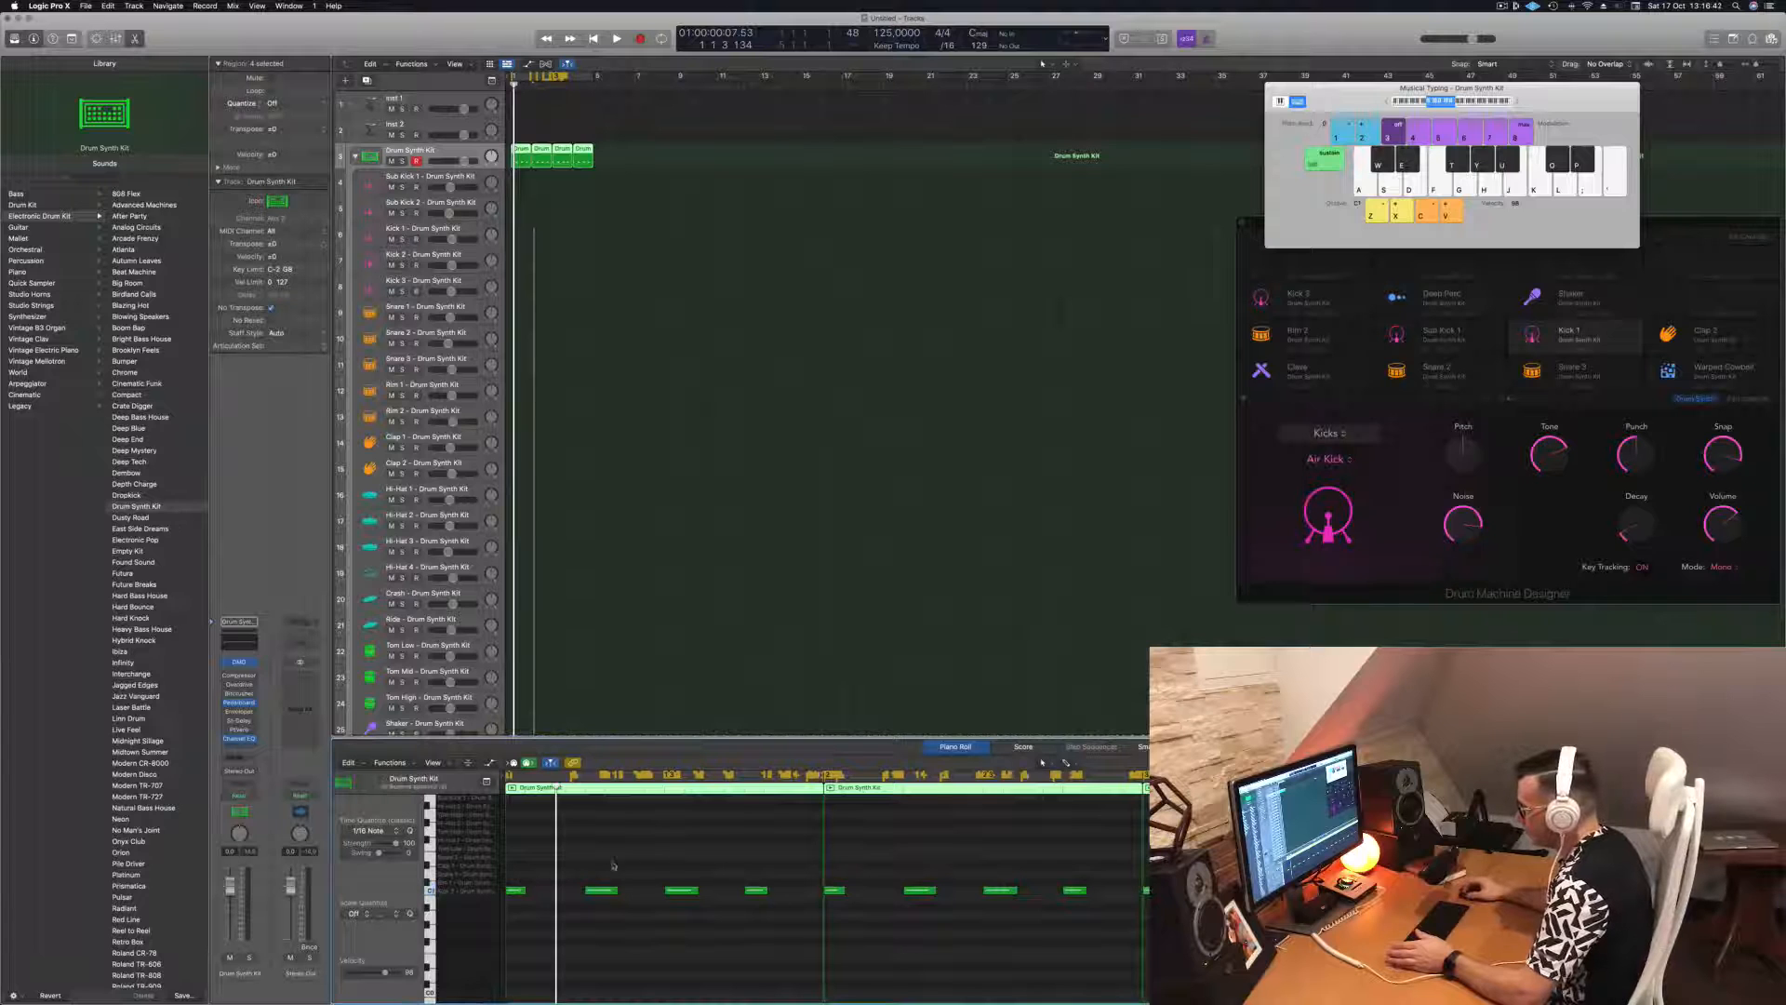
pyautogui.moveTo(583, 854); pyautogui.dragTo(790, 914)
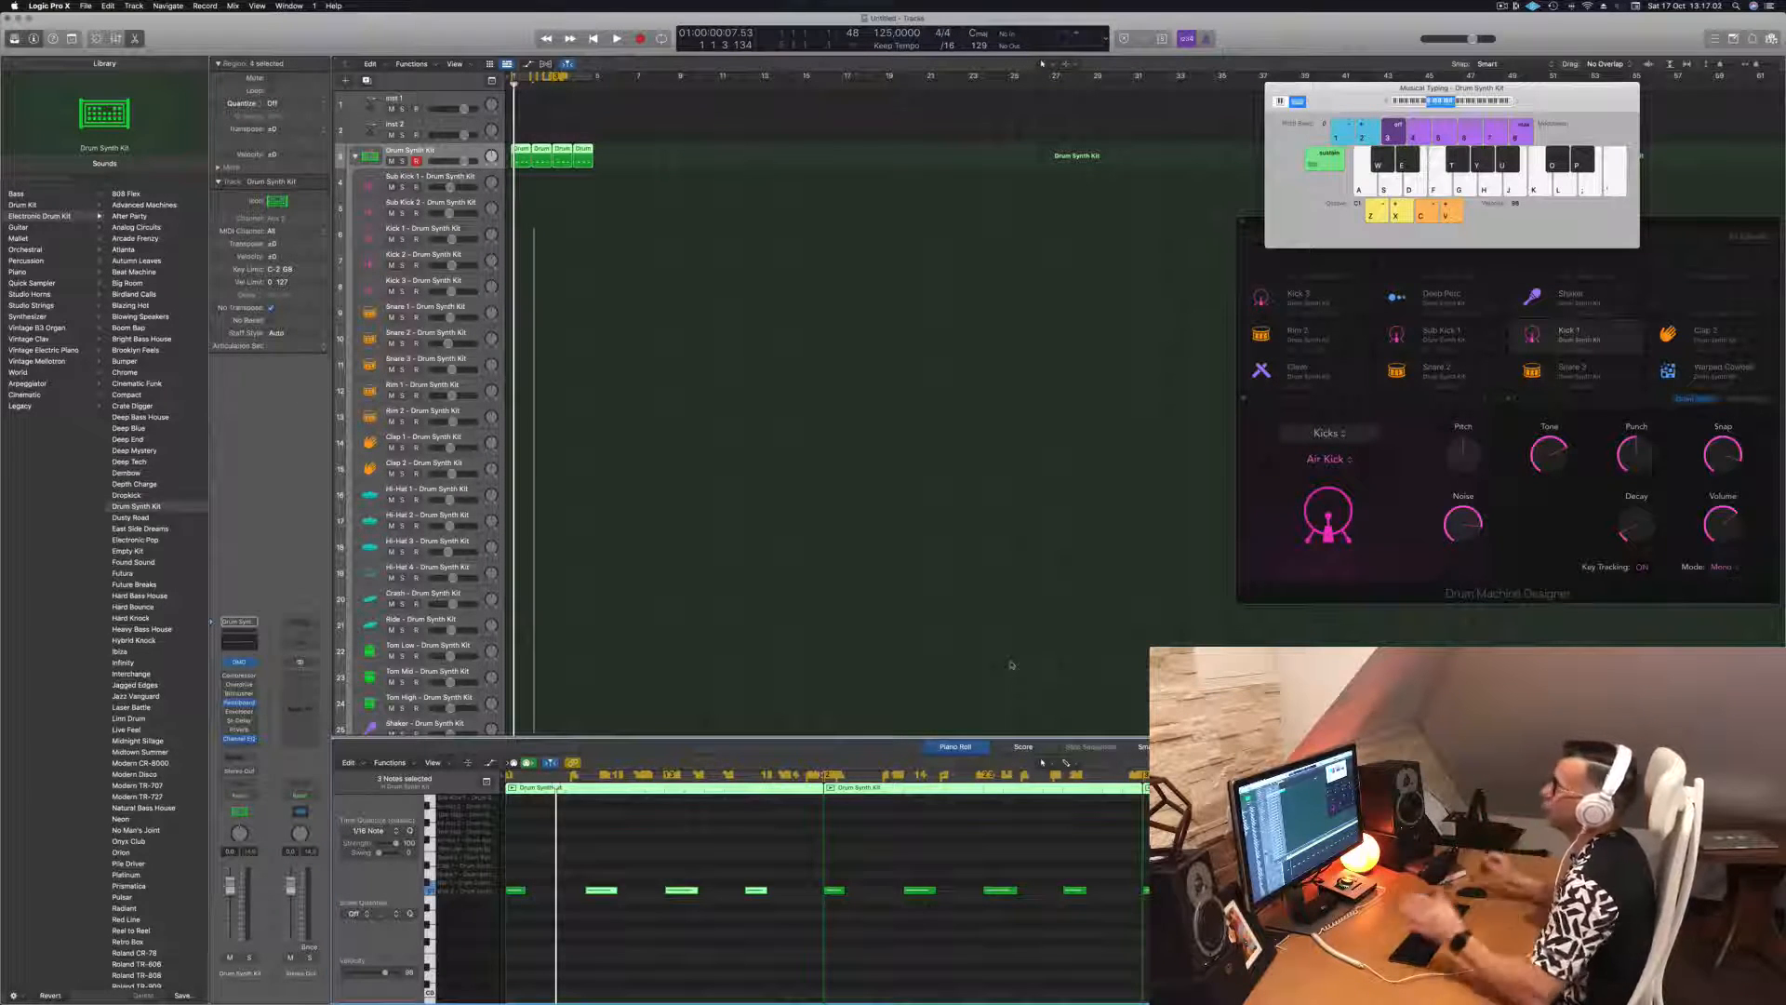
pyautogui.press('space')
# - Move all four kick regions from the Drum Synth Kit track to the Kick 2 track
pyautogui.click(523, 151)
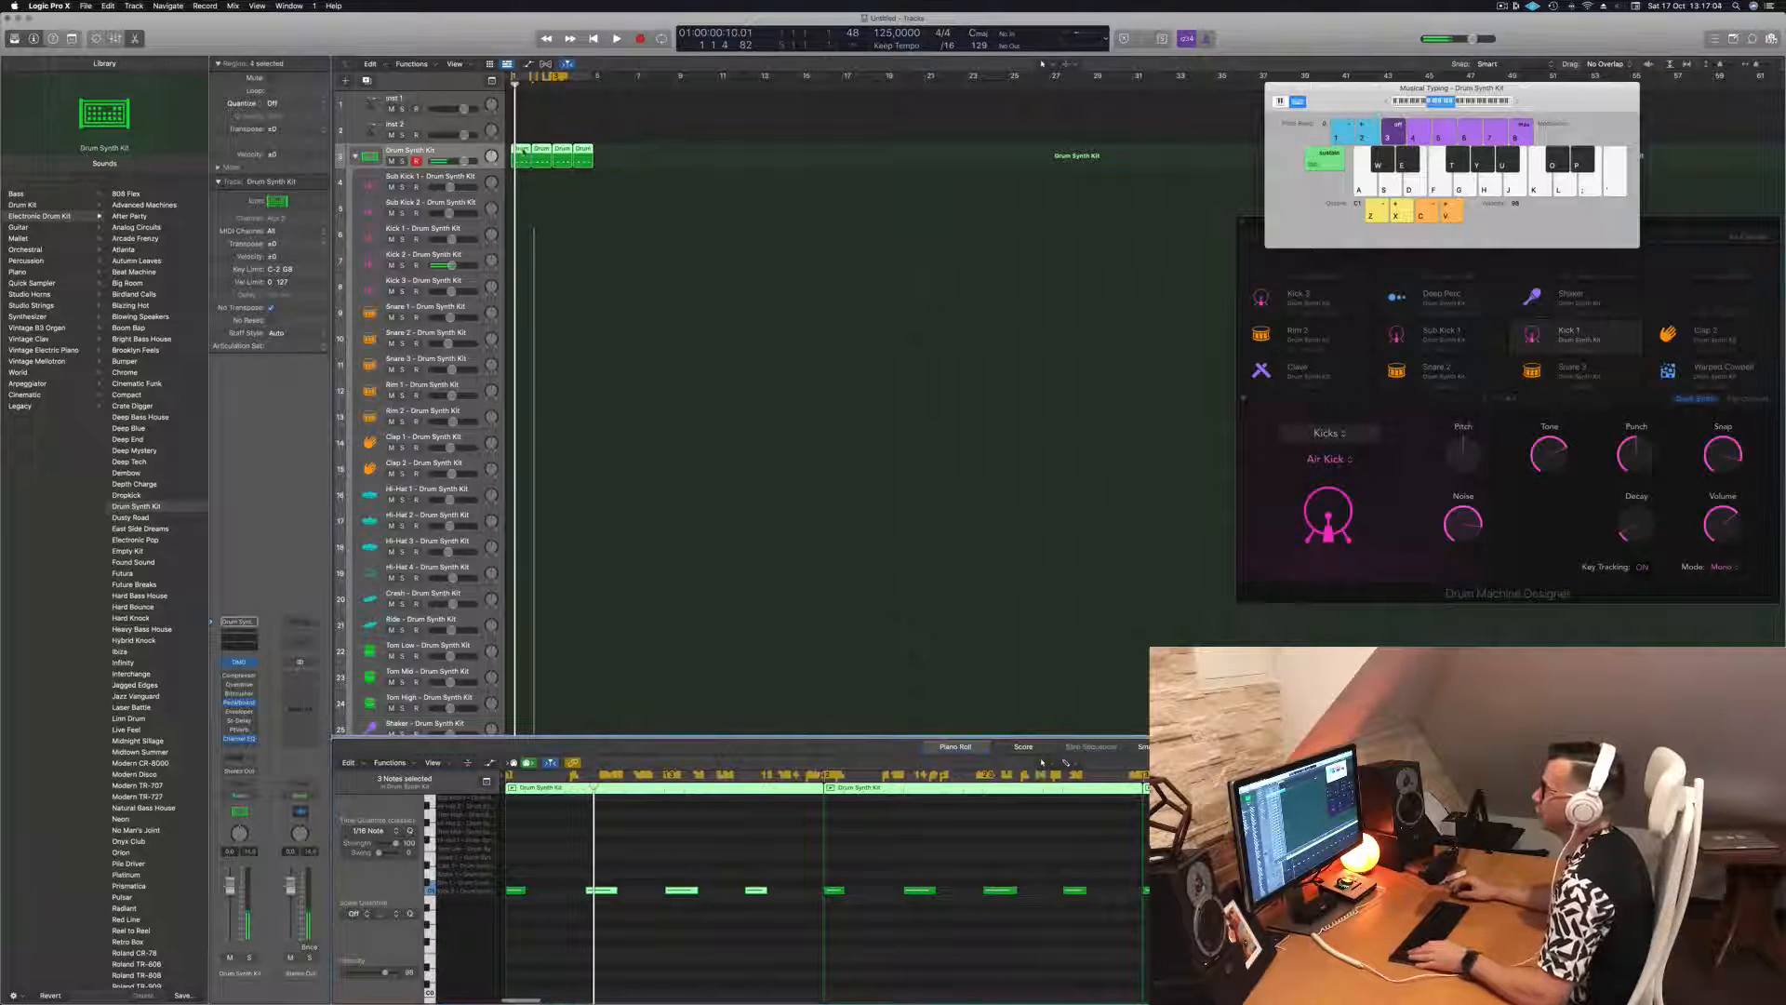
pyautogui.moveTo(523, 151); pyautogui.dragTo(522, 255)
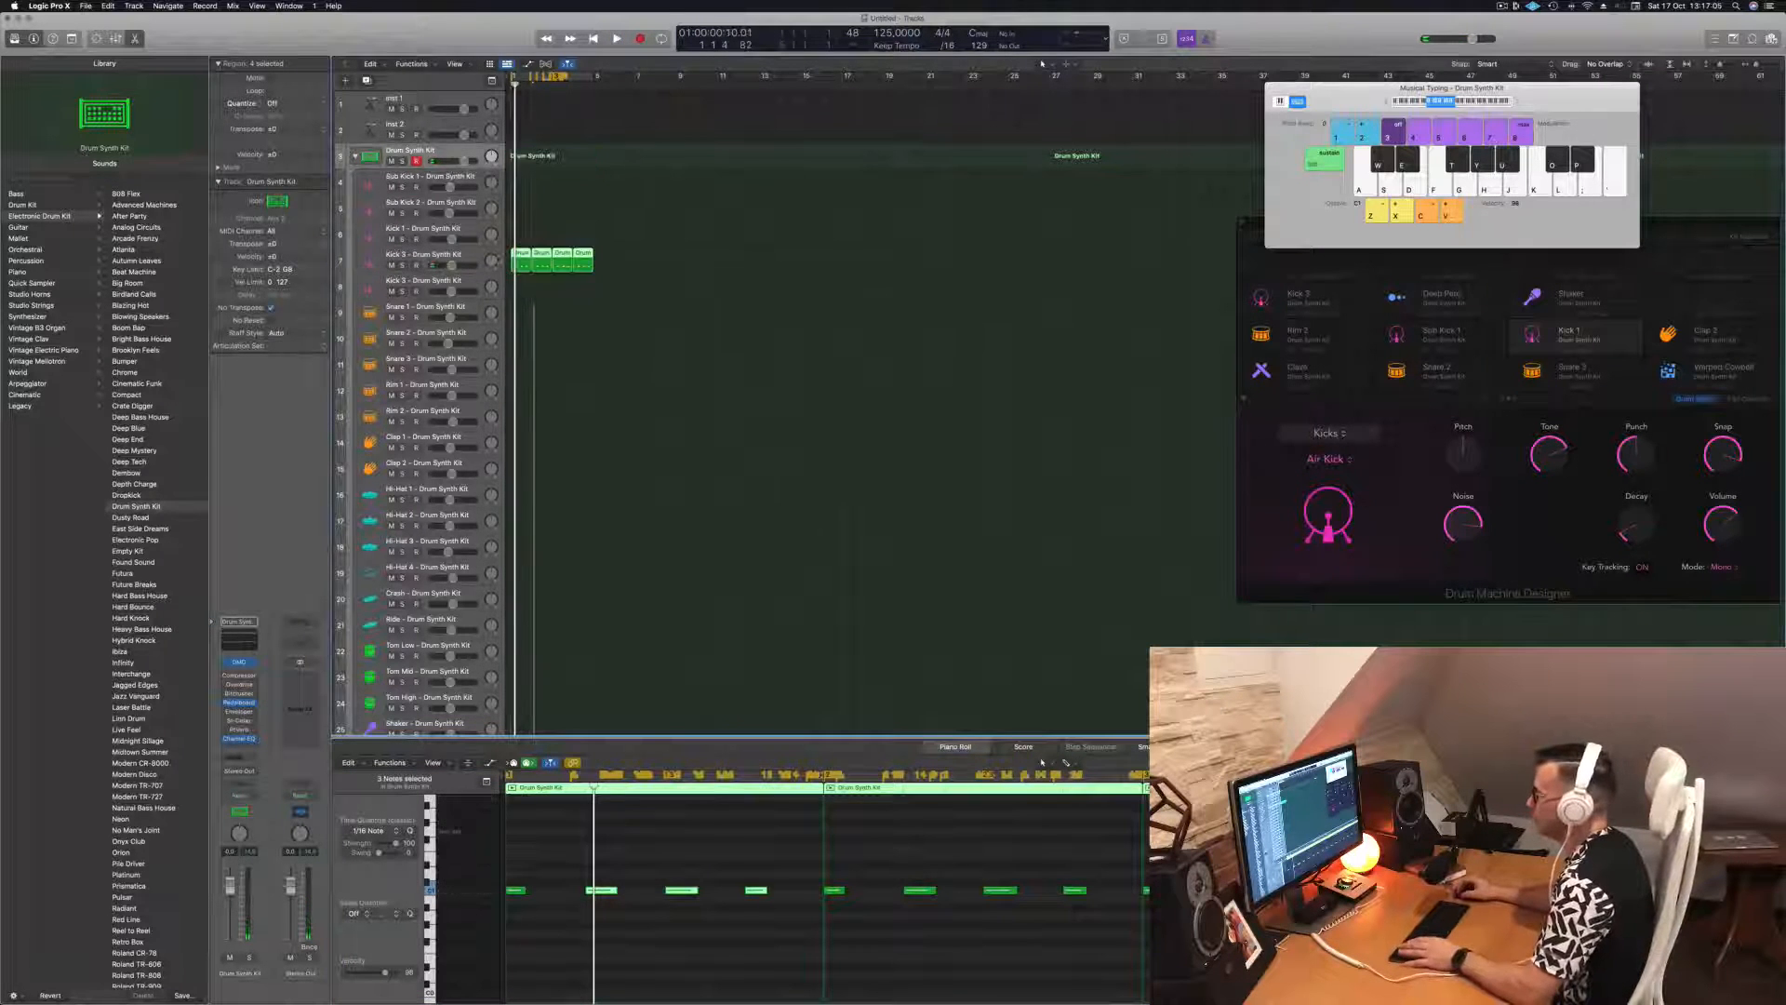
# - Select all notes in the four Kick 2 regions and transpose them up seven semitones
pyautogui.click(556, 870)
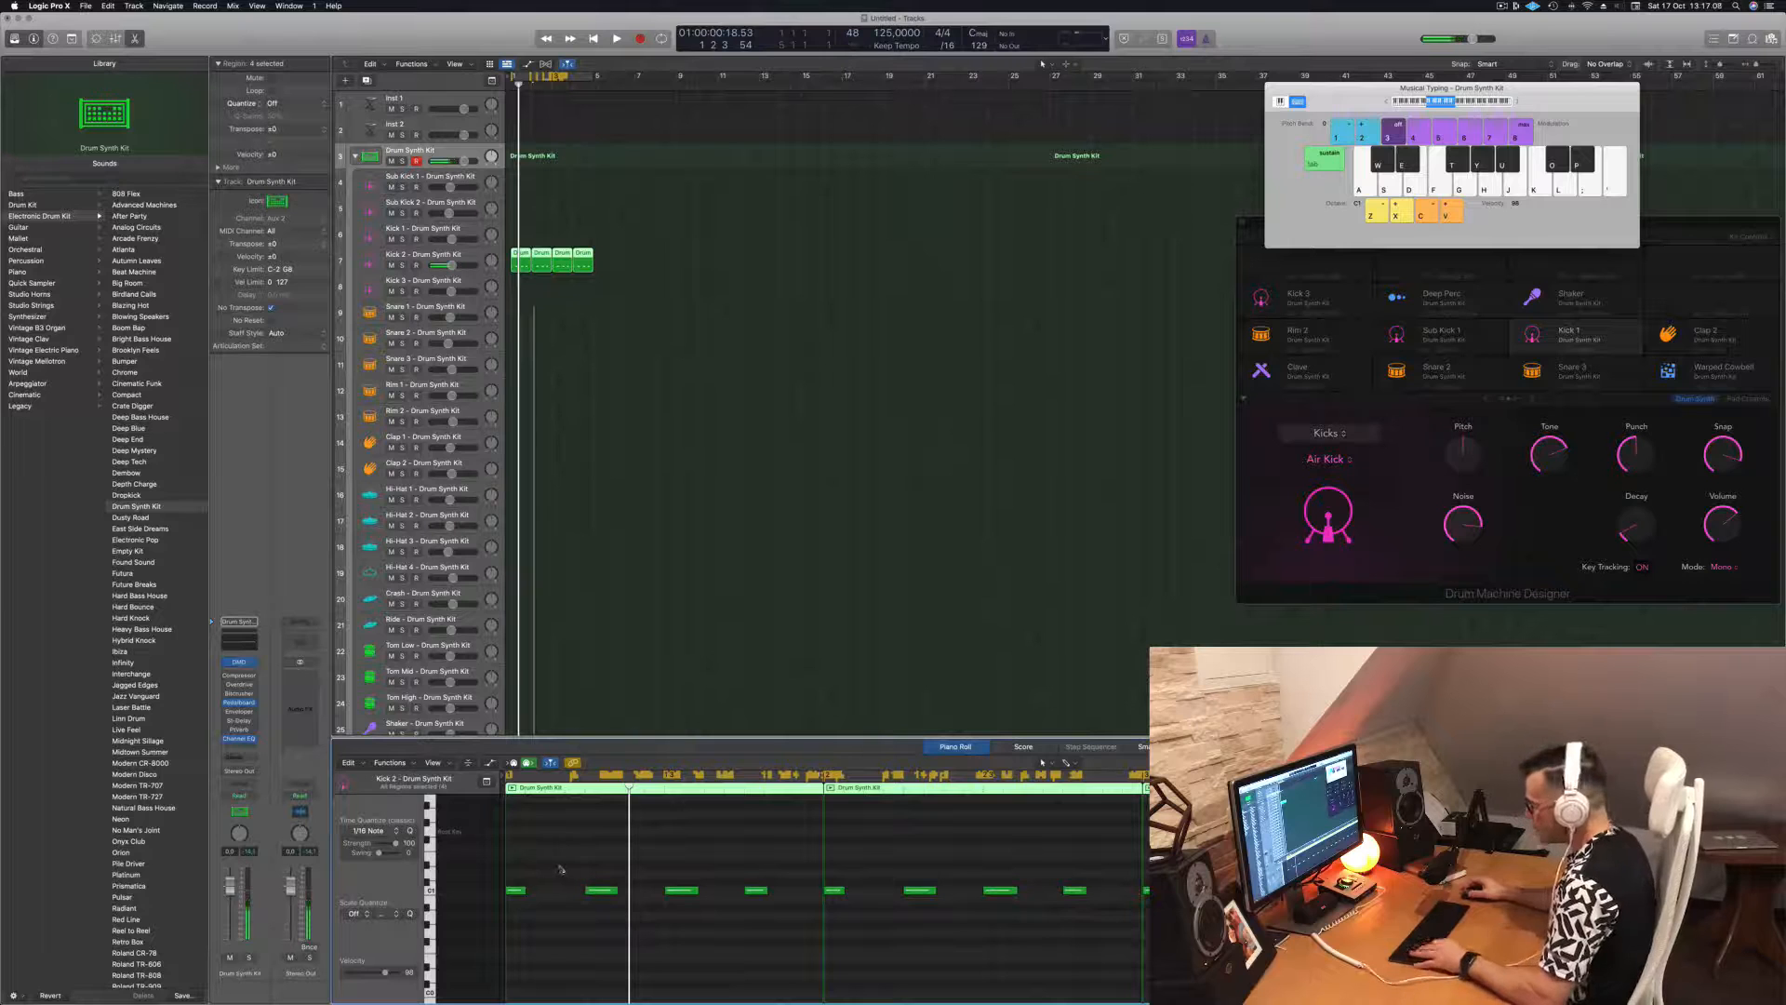
pyautogui.press('super+a')
pyautogui.hotkey('alt', 'Up')
pyautogui.hotkey('alt', 'Up')
pyautogui.hotkey('alt', 'Up')
pyautogui.hotkey('alt', 'Up')
pyautogui.hotkey('alt', 'Up')
pyautogui.hotkey('alt', 'Up')
pyautogui.hotkey('alt', 'Up')
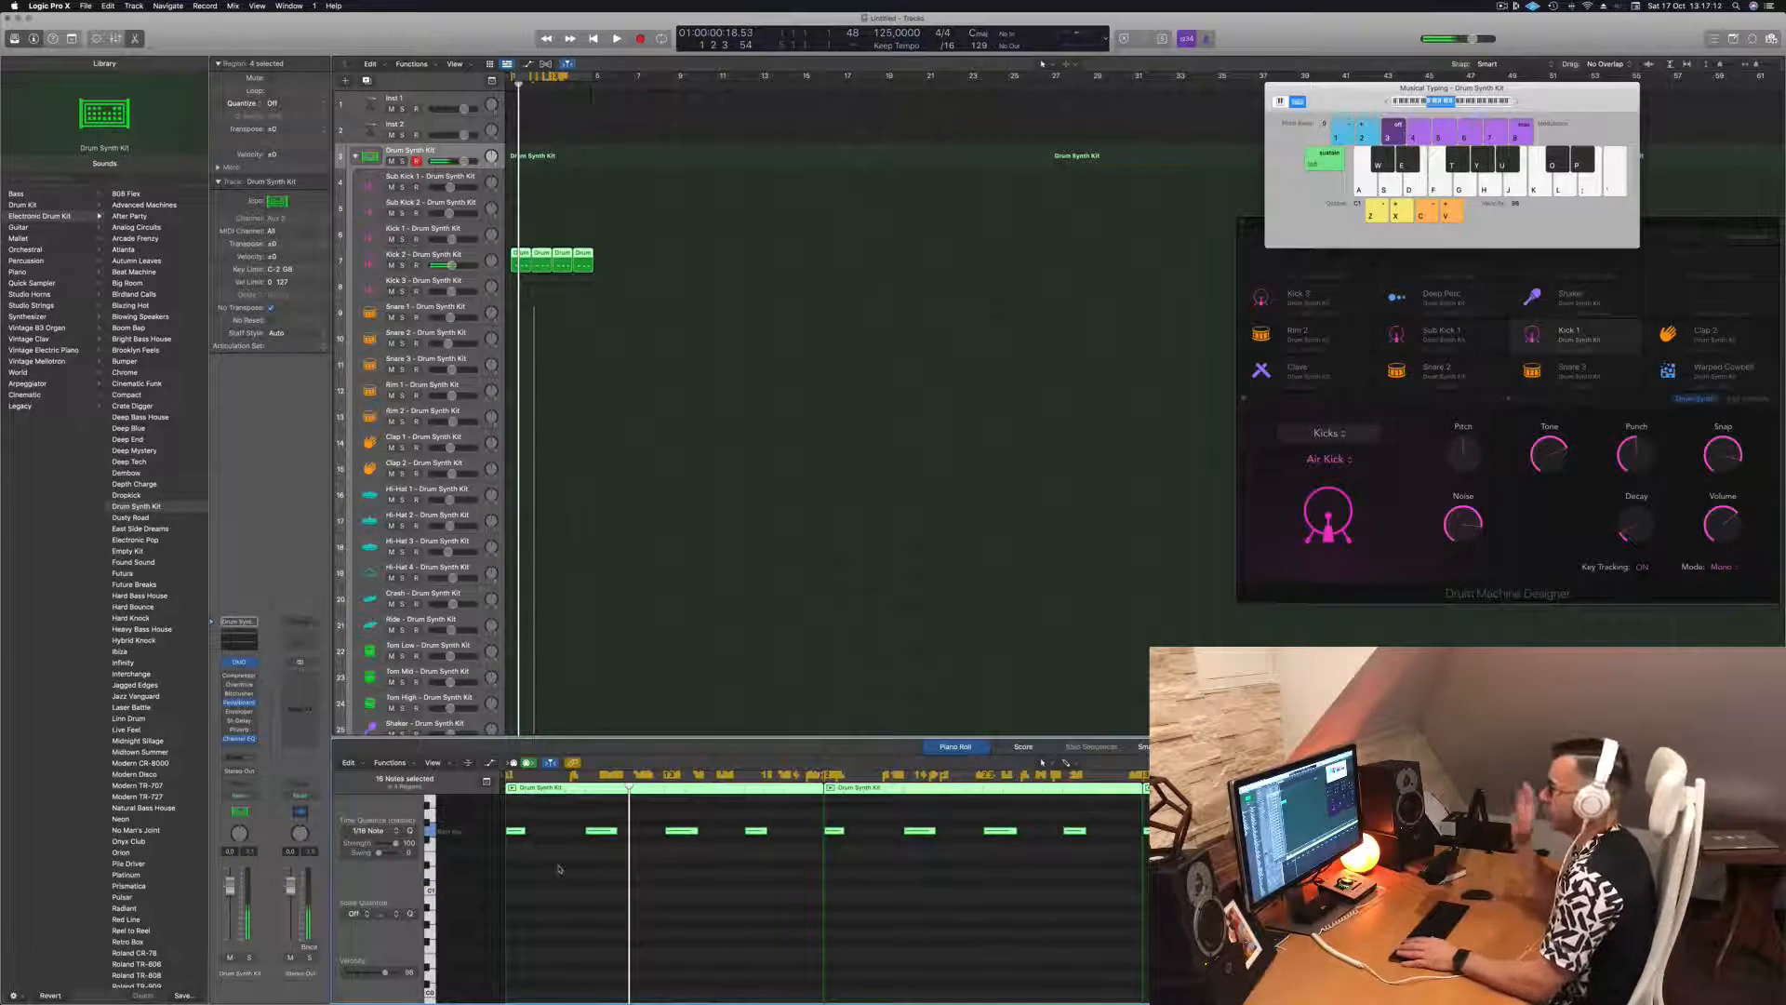
# - Play the pattern, open the Kick 2 track's Drum Synth plug-in, and place its window over the middle of the arrangement
pyautogui.press('space')
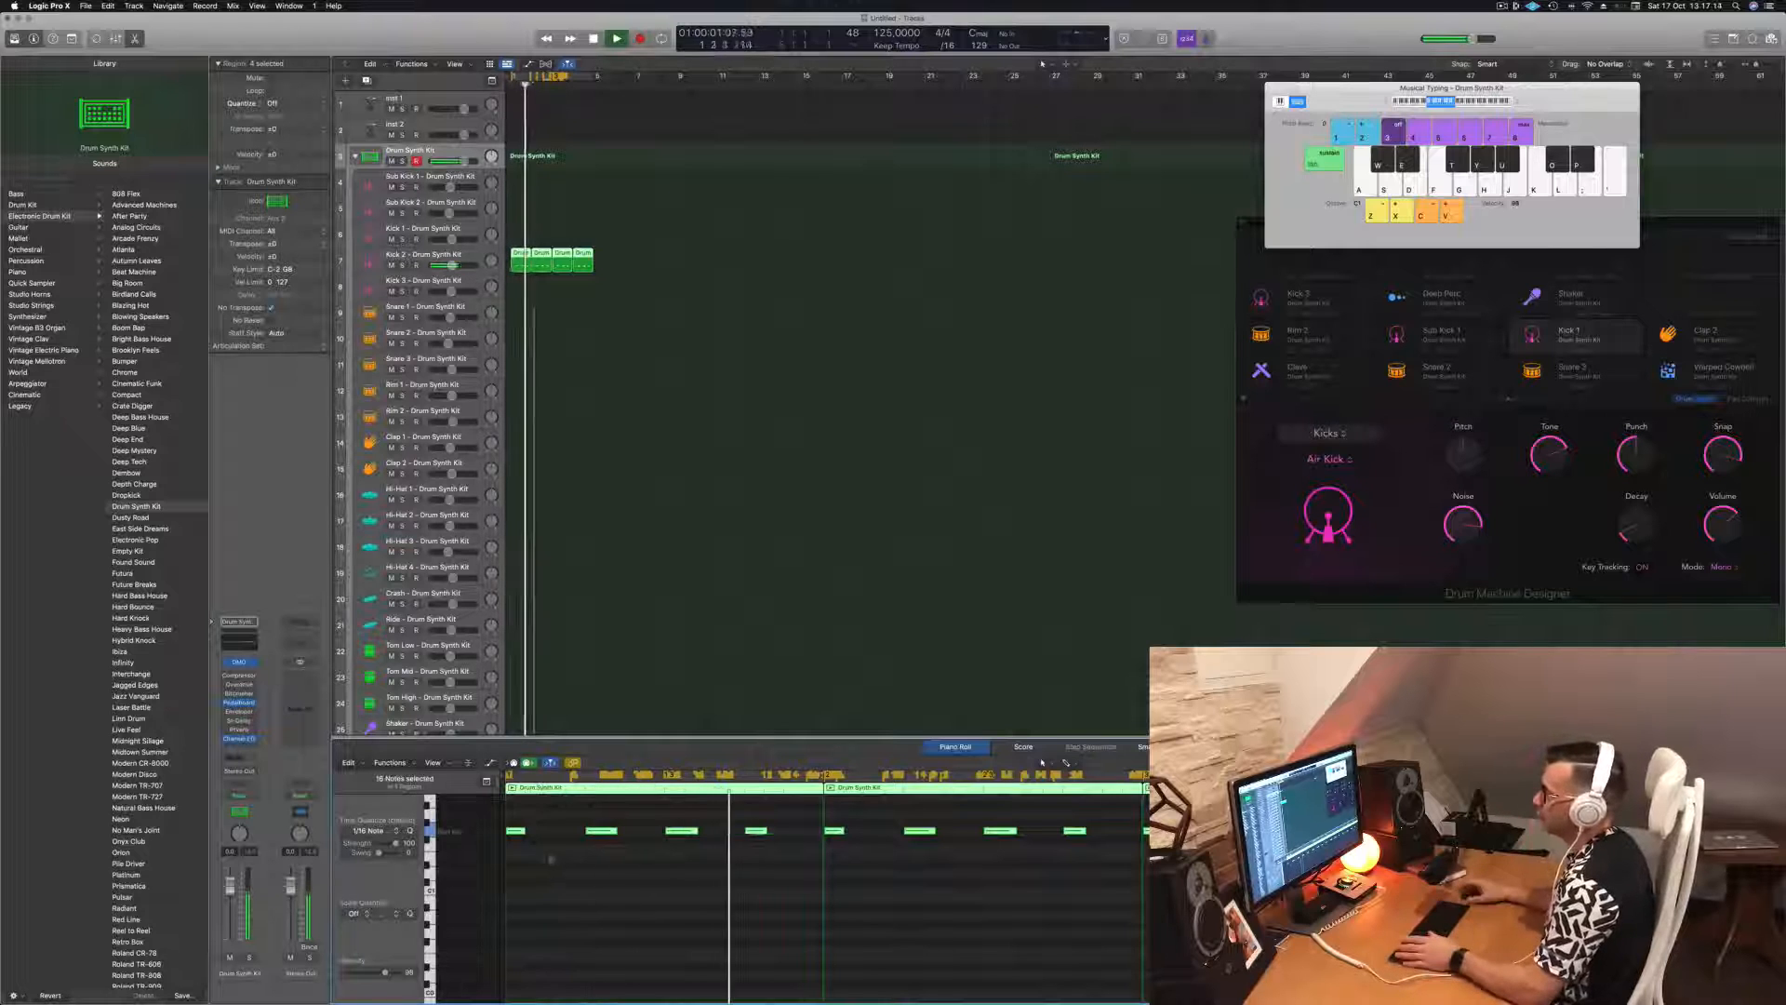
pyautogui.click(467, 260)
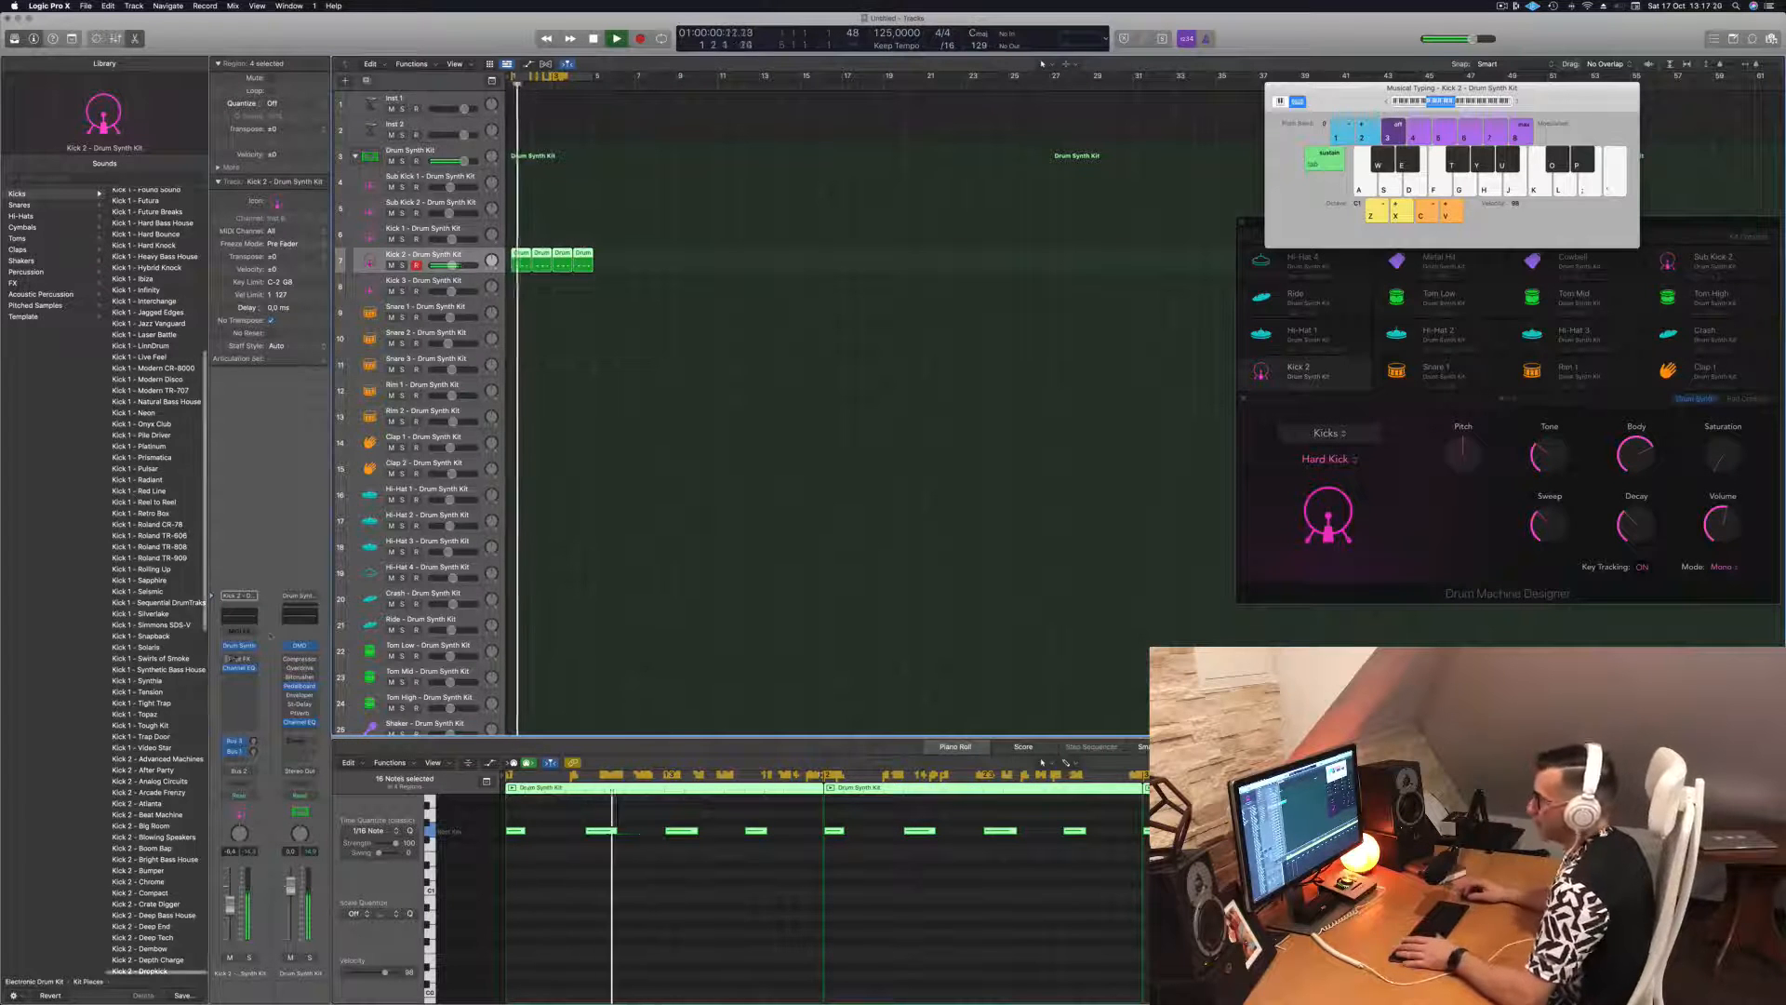
pyautogui.click(240, 645)
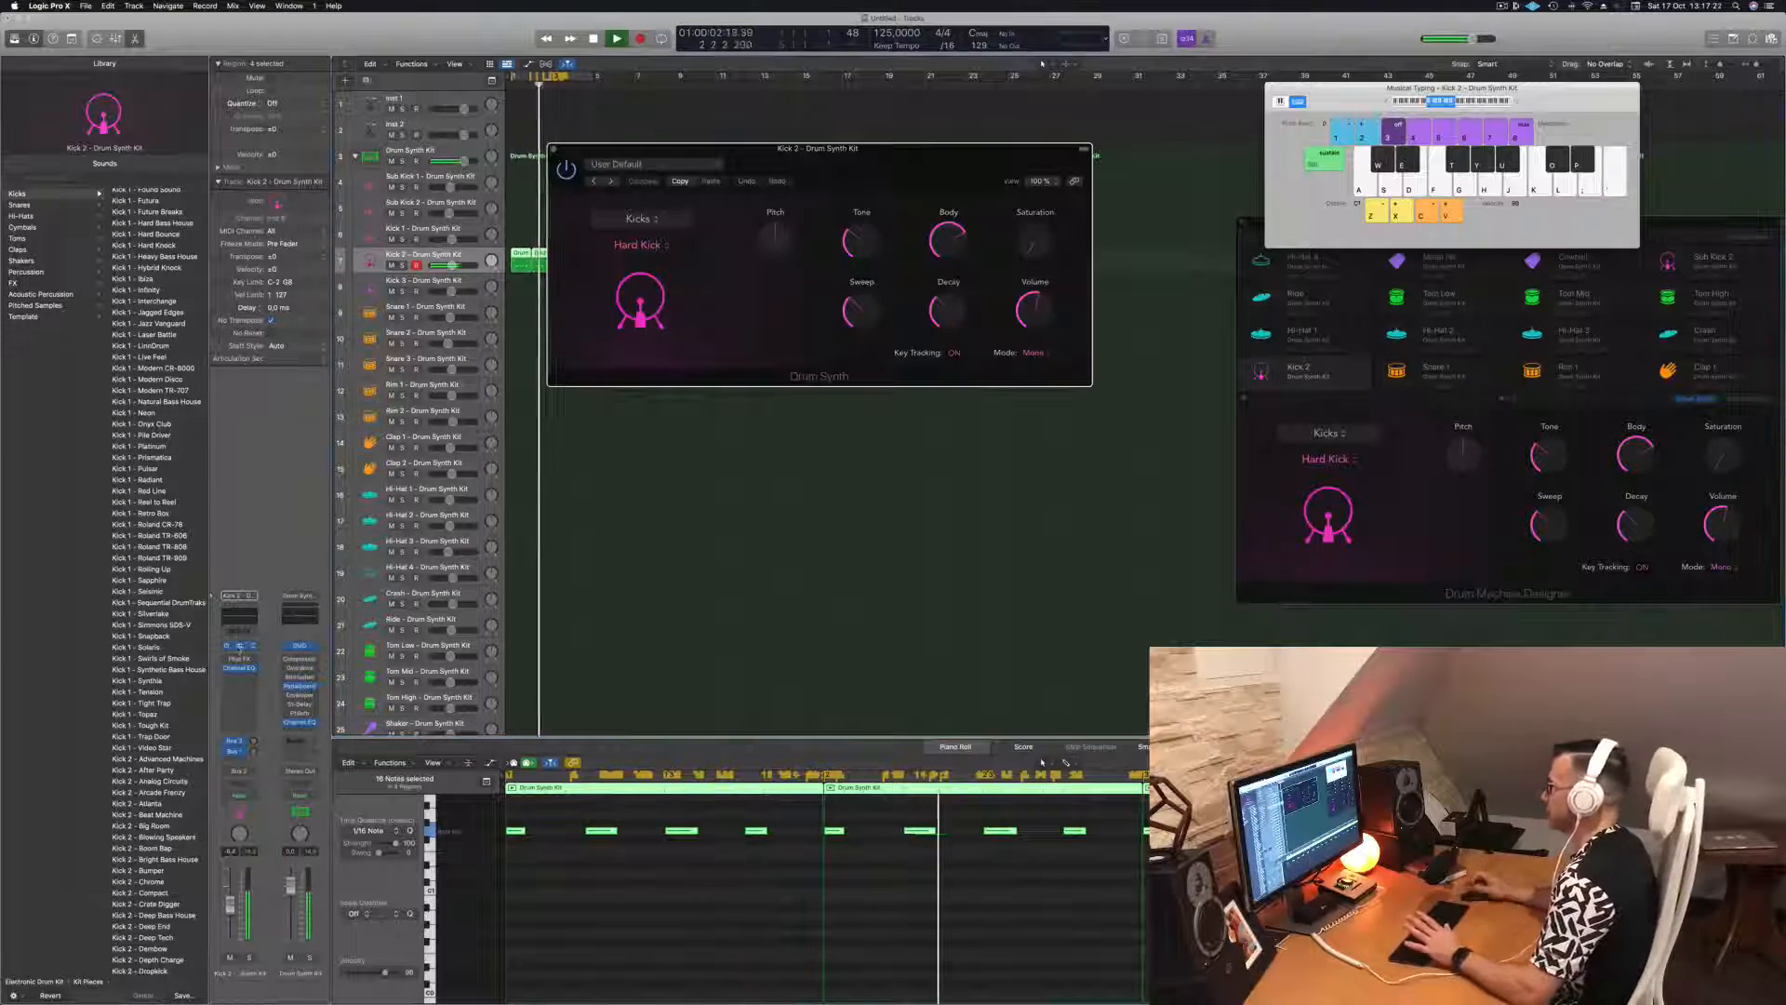
pyautogui.click(895, 390)
pyautogui.moveTo(898, 149); pyautogui.dragTo(1013, 278)
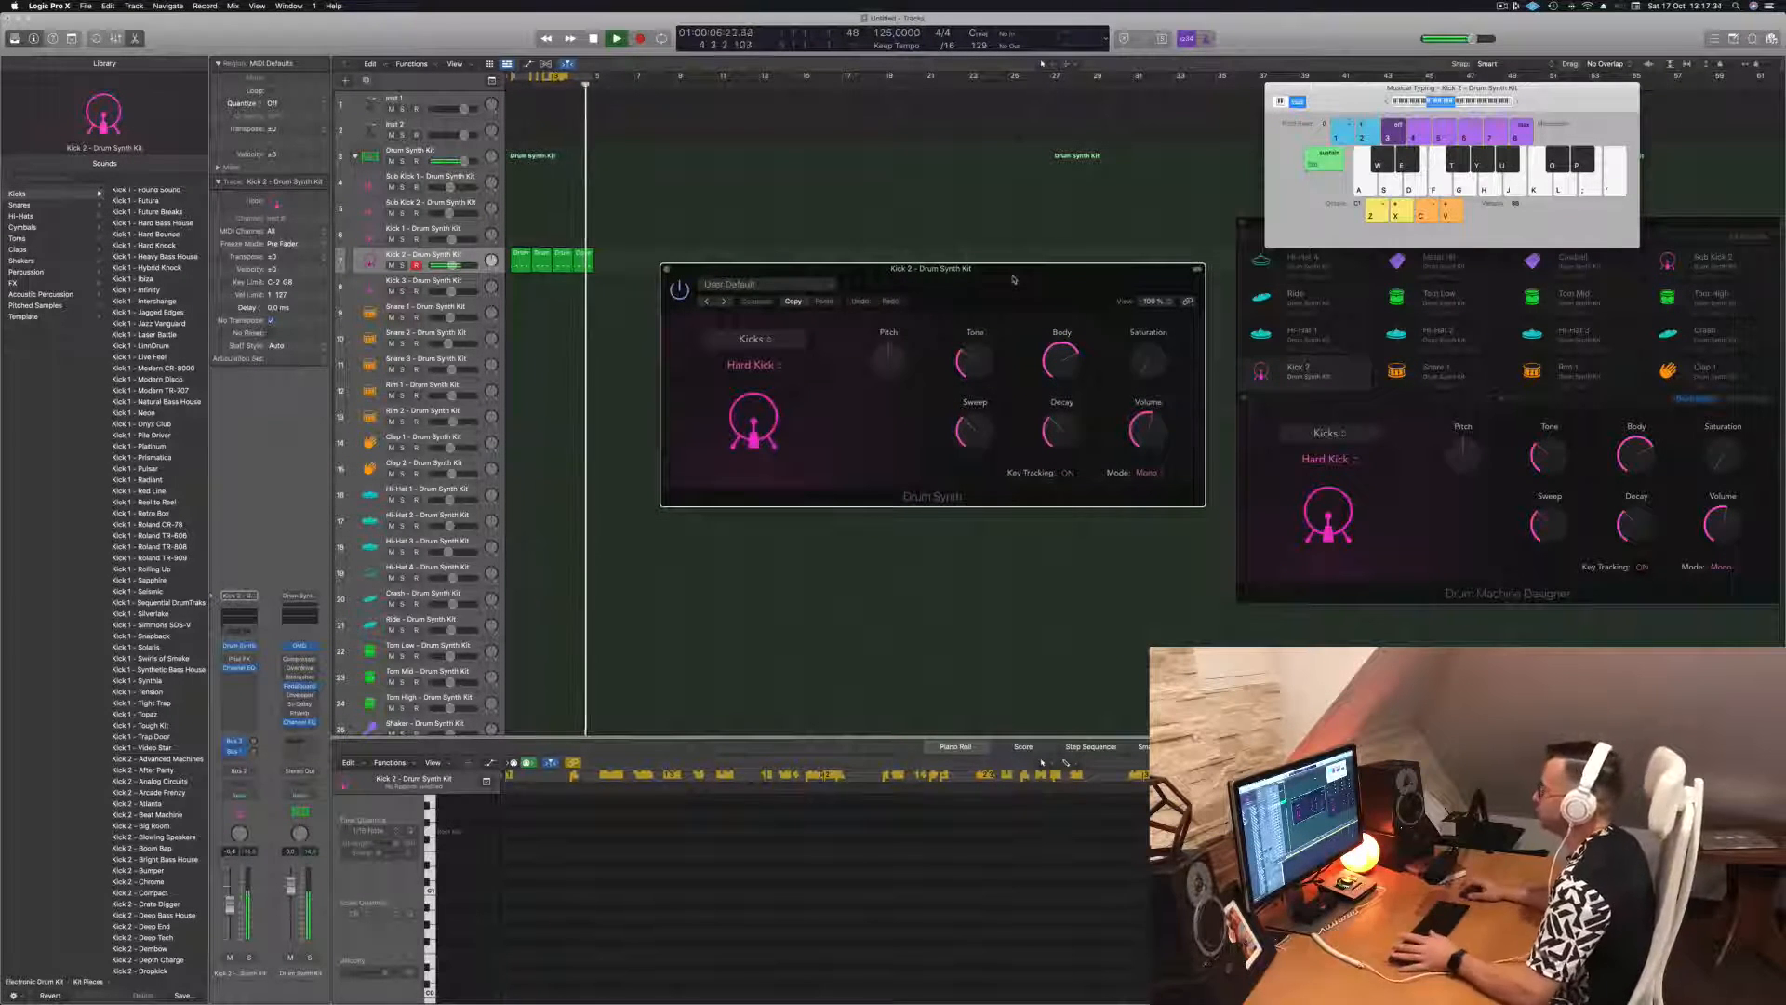
pyautogui.moveTo(1014, 278); pyautogui.dragTo(1003, 282)
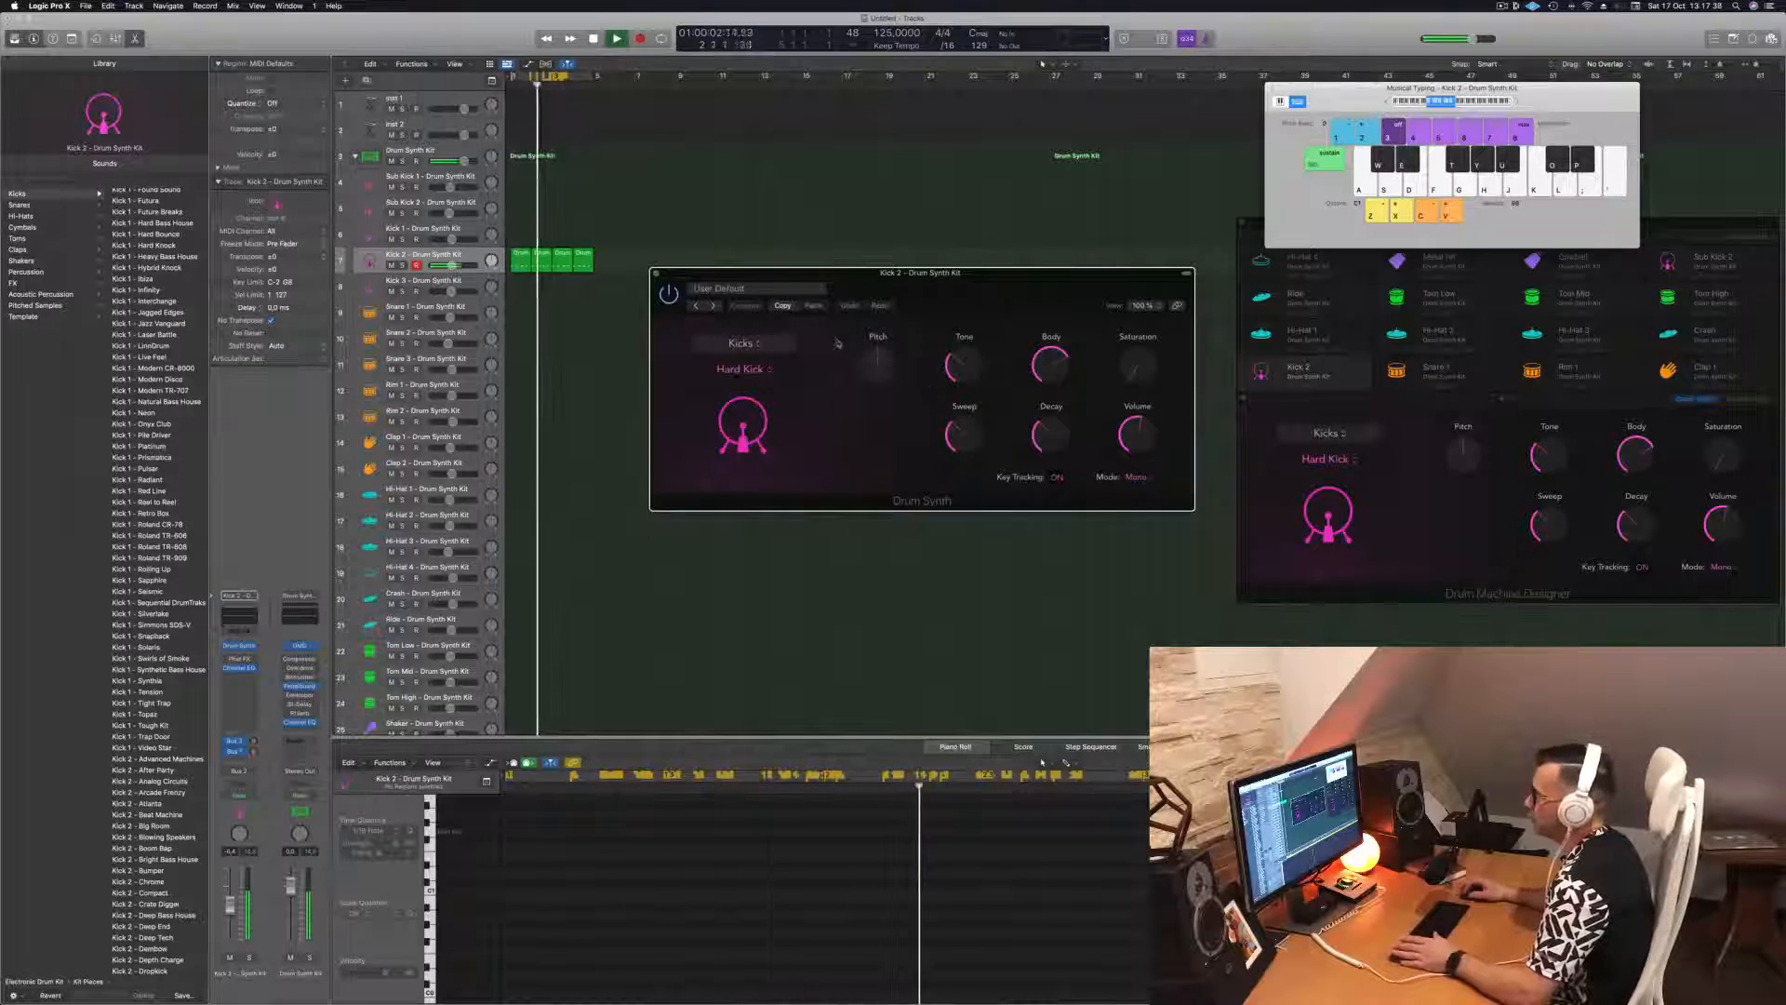
# - Audition different Pitch and Tone settings on the Hard Kick during playback, bringing each back to about its original position
pyautogui.moveTo(877, 361); pyautogui.dragTo(877, 400)
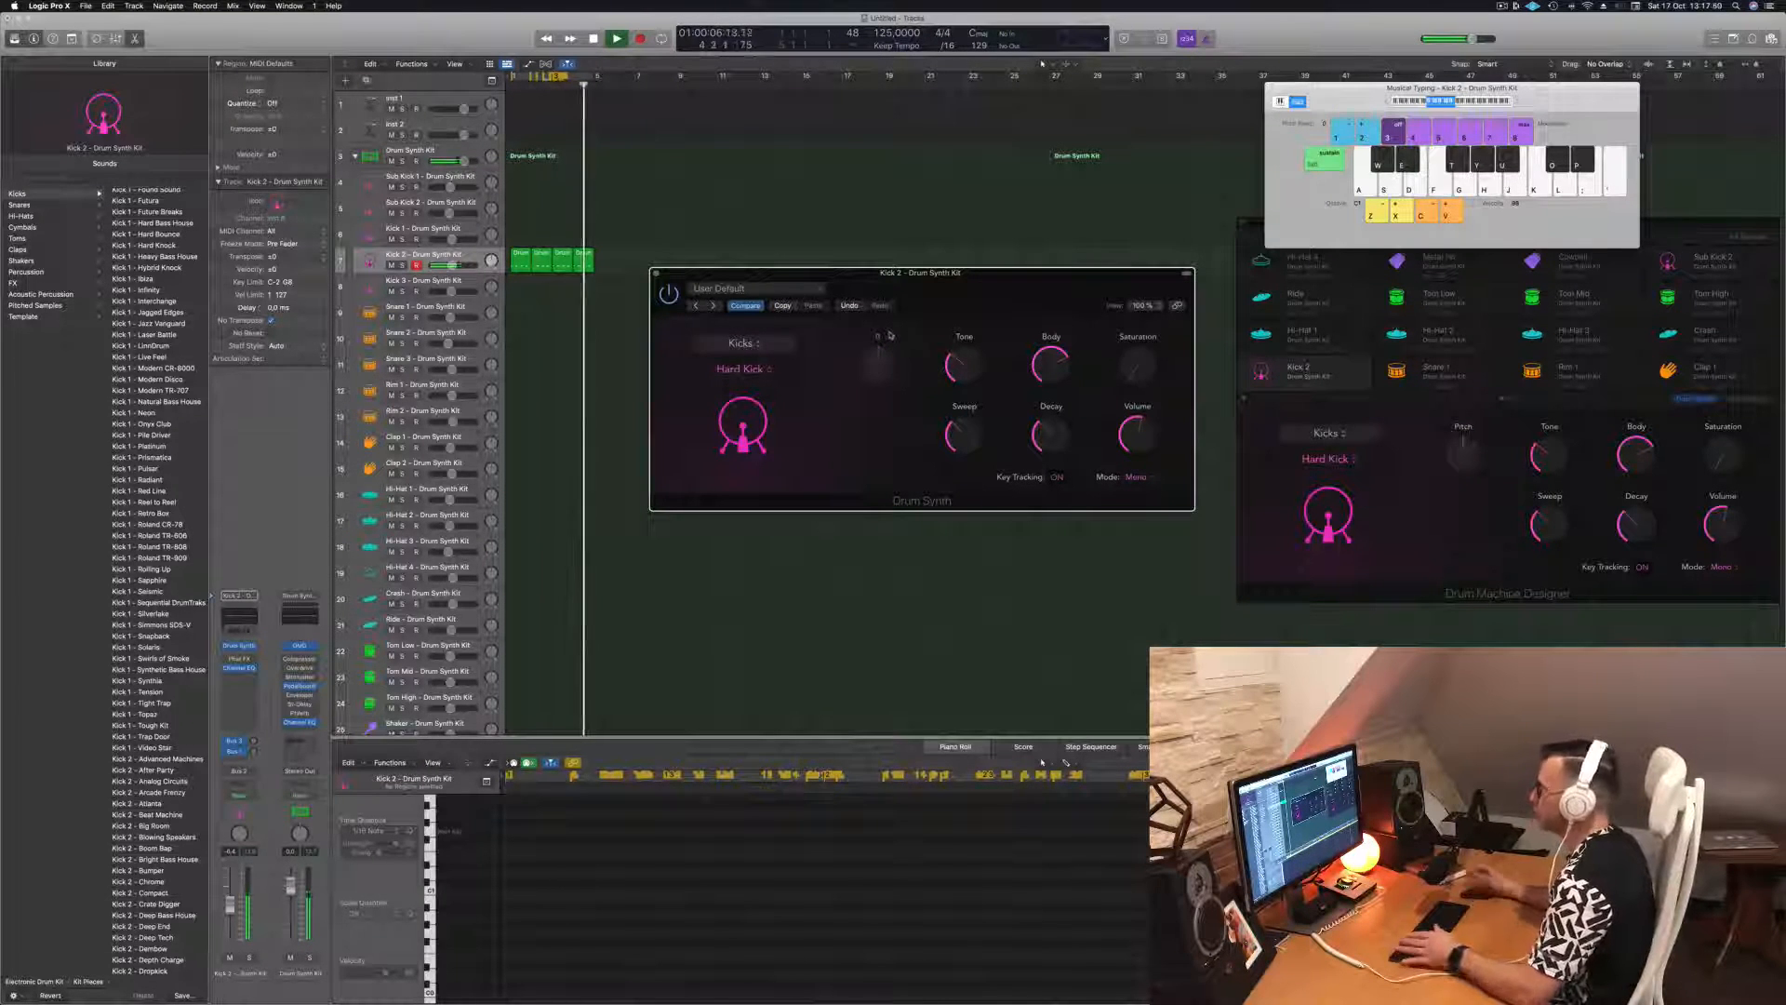
pyautogui.press('Return')
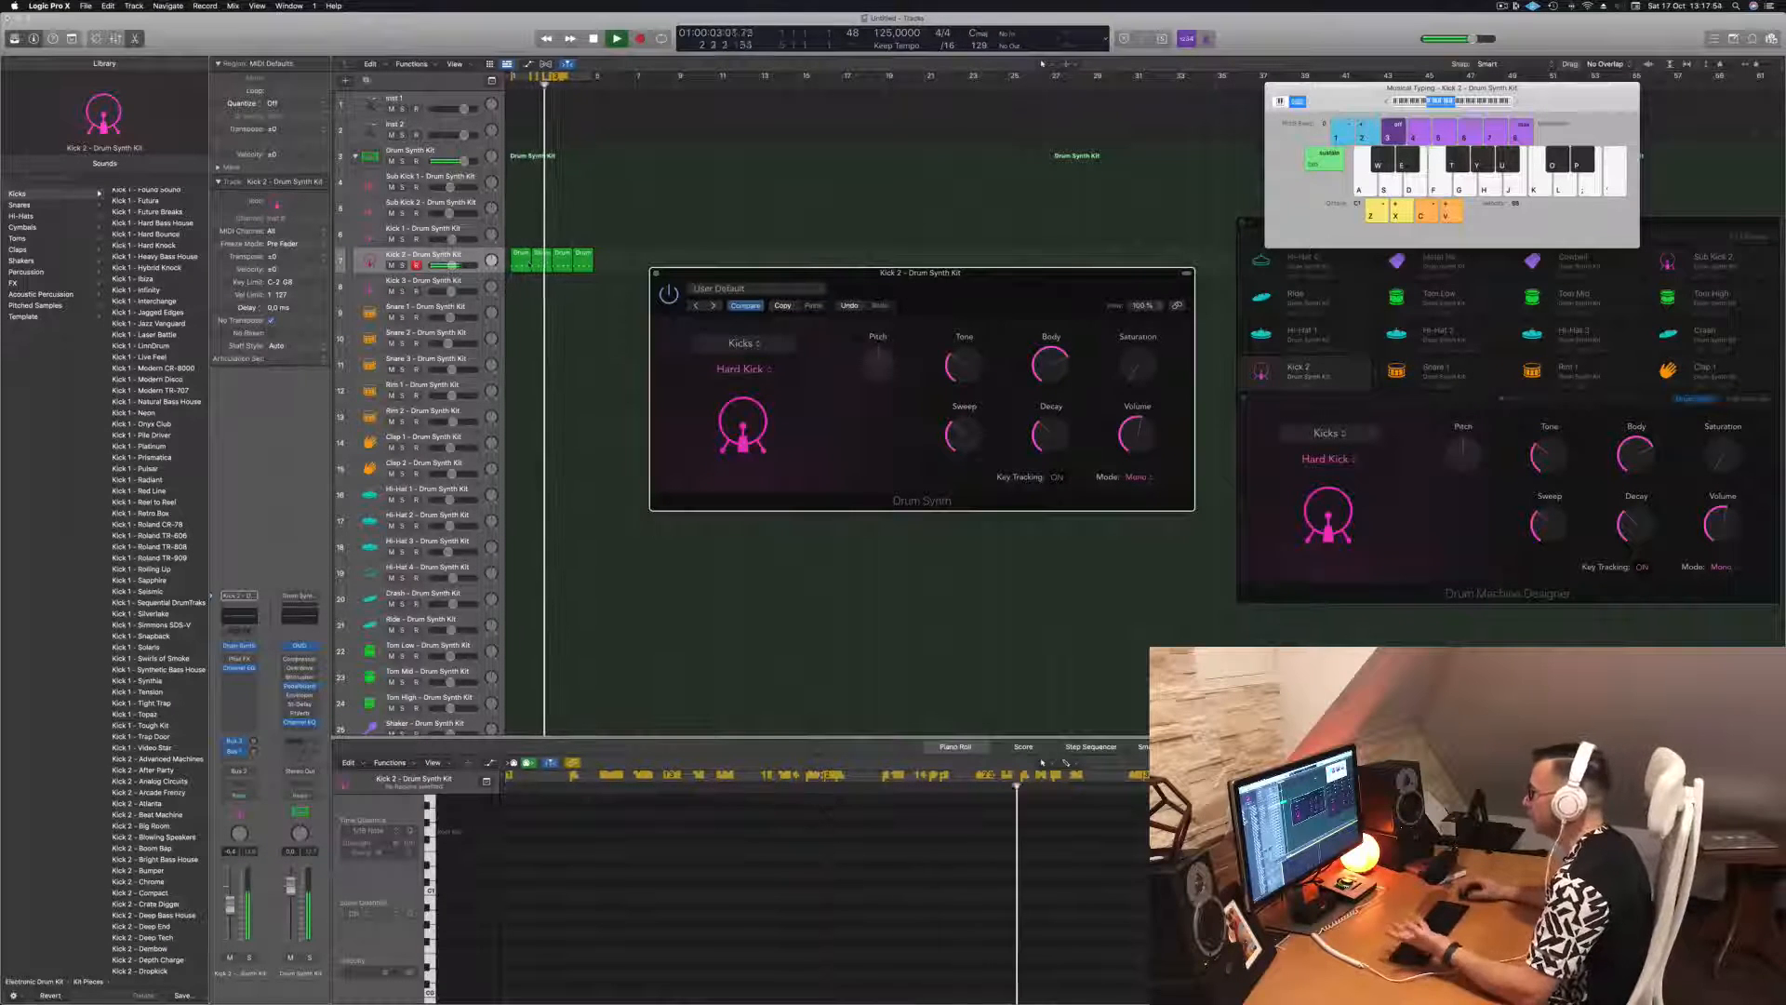
pyautogui.moveTo(962, 365); pyautogui.dragTo(965, 331)
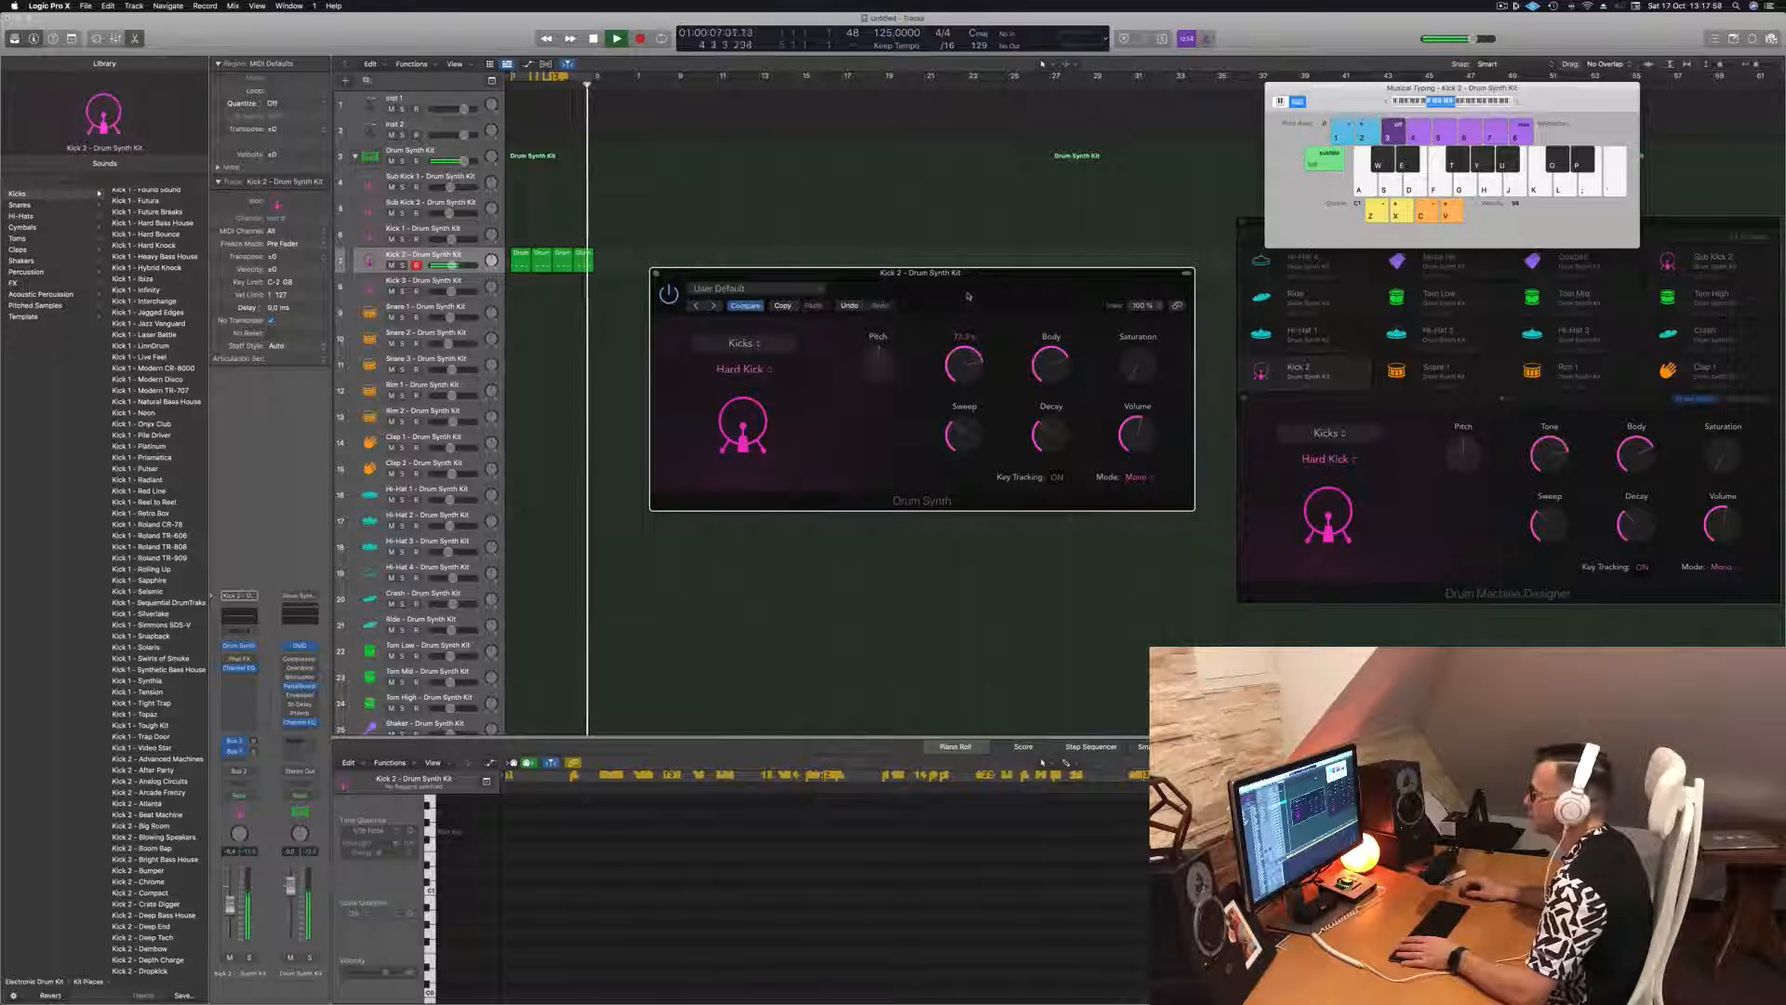
pyautogui.moveTo(968, 296); pyautogui.dragTo(965, 363)
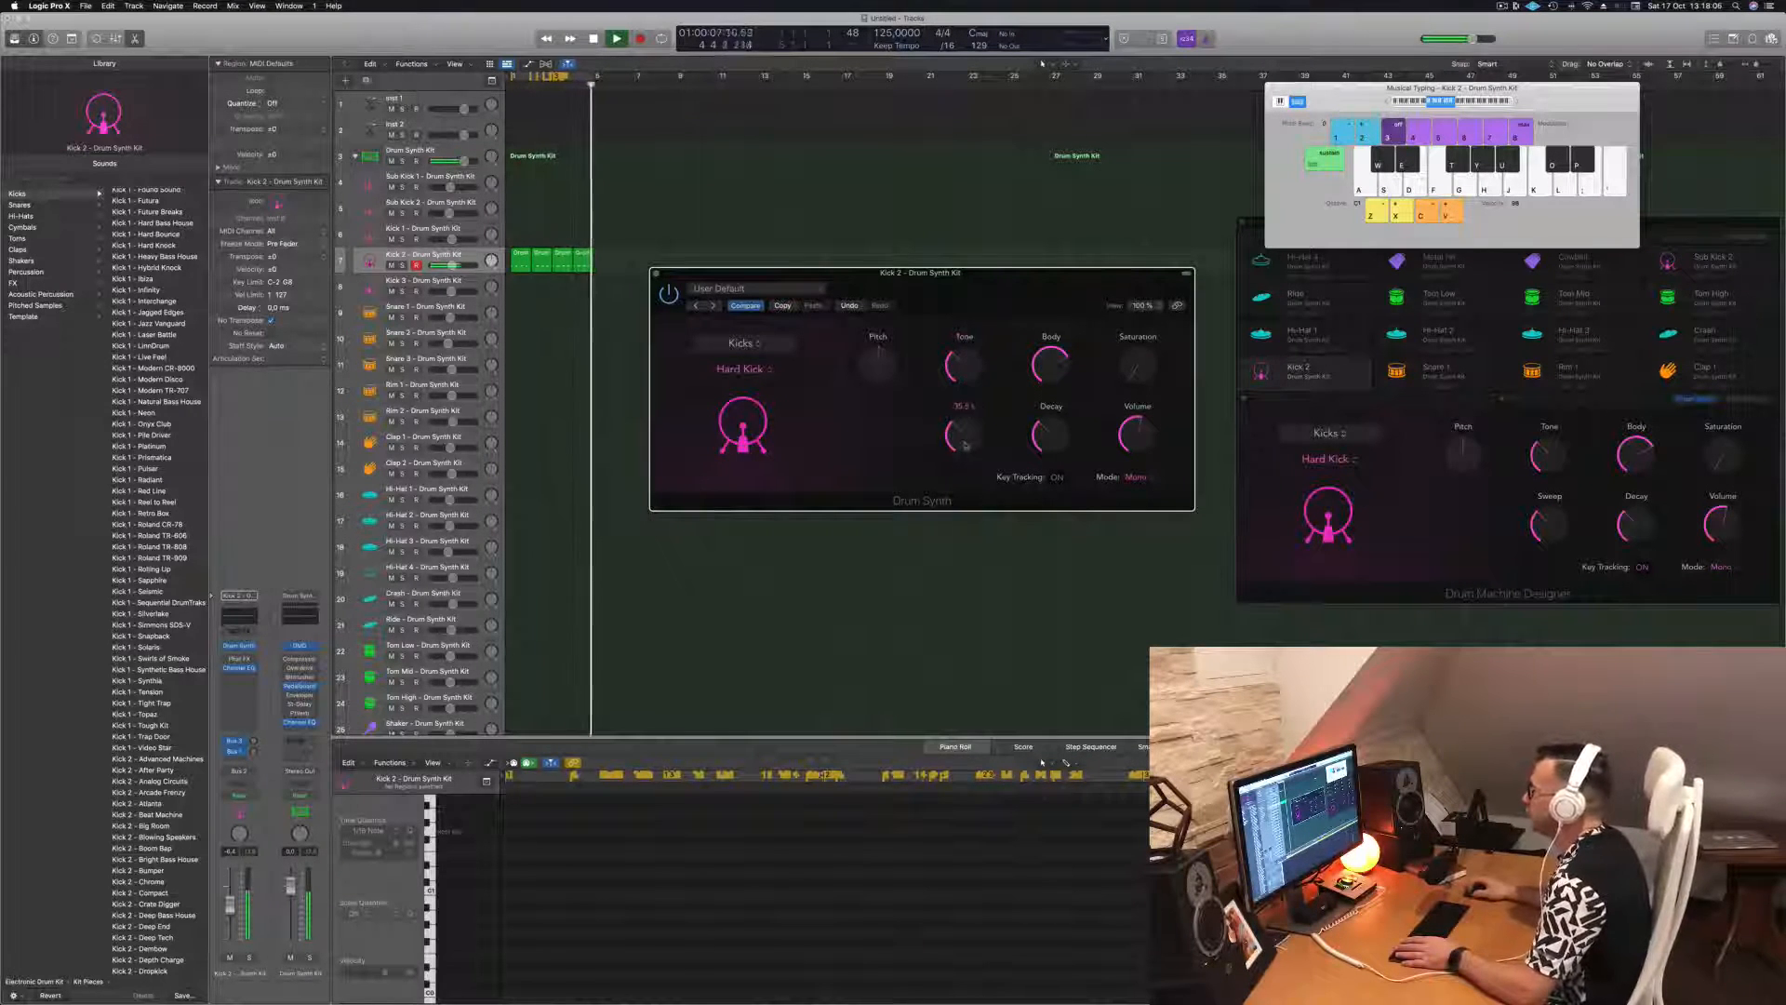
# - Reduce the Hard Kick's Sweep and Body in the Drum Synth while the pattern plays
pyautogui.moveTo(973, 438)
pyautogui.mouseDown()
pyautogui.moveTo(974, 412)
pyautogui.moveTo(973, 446)
pyautogui.mouseUp()
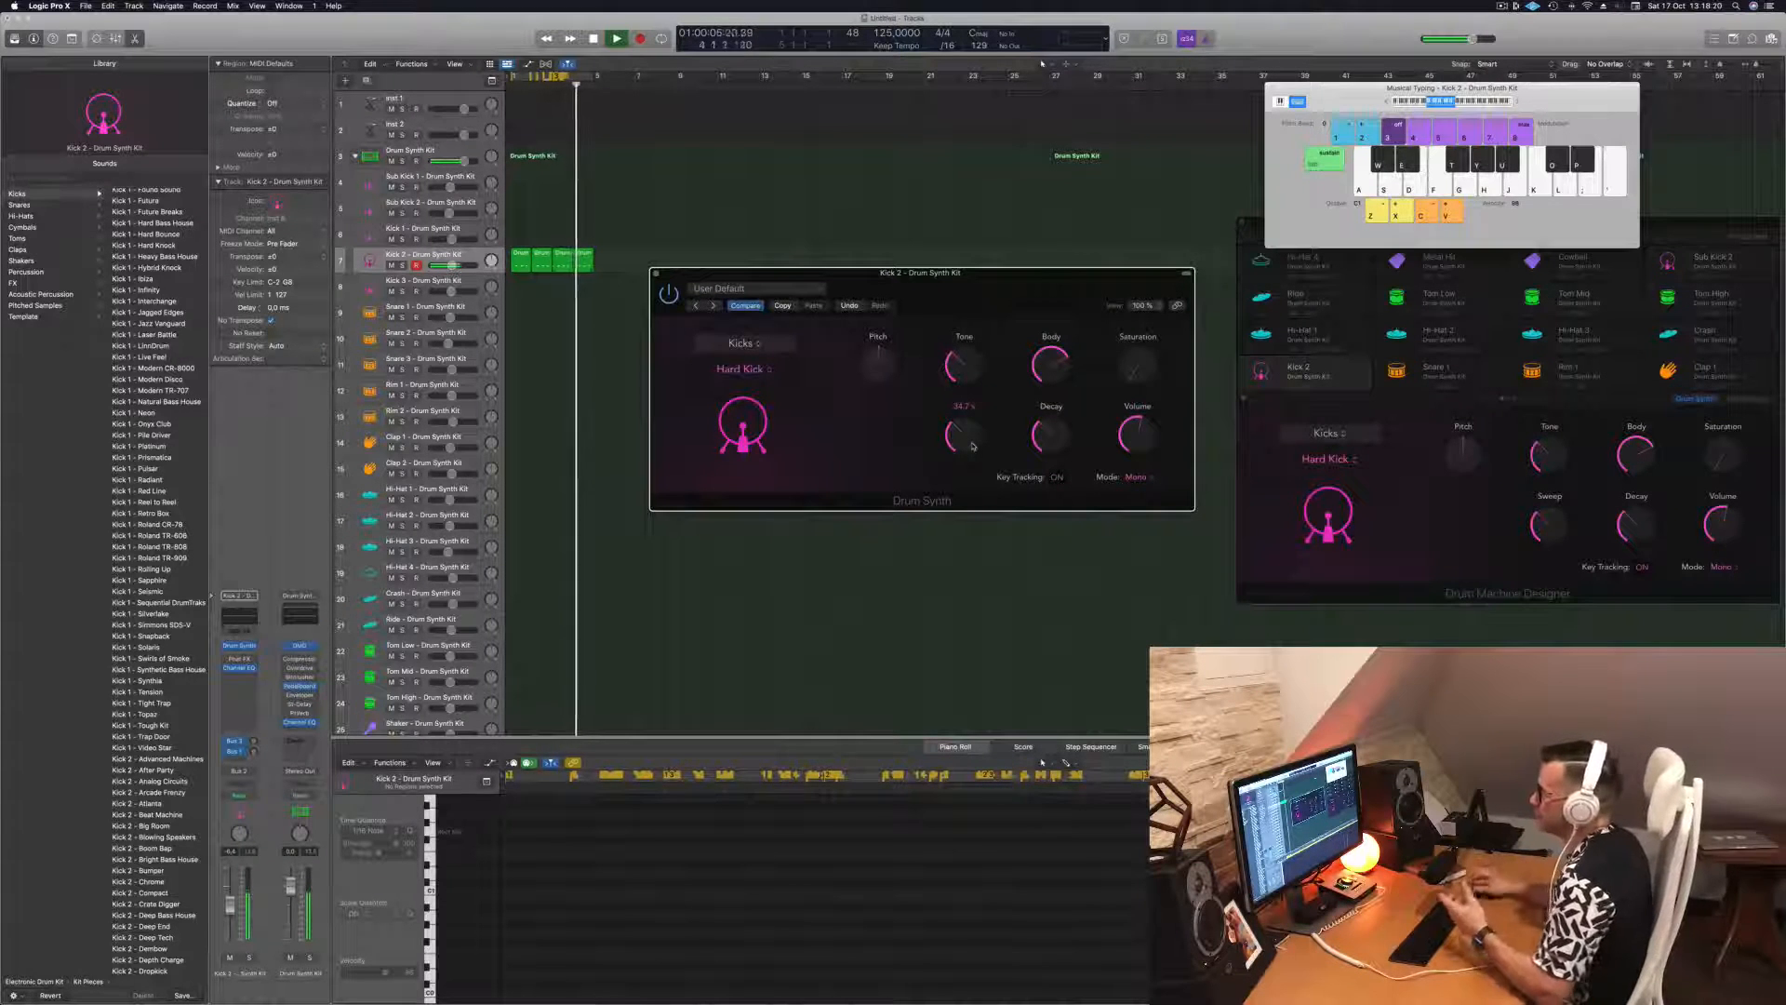
pyautogui.moveTo(967, 448)
pyautogui.mouseDown()
pyautogui.moveTo(972, 398)
pyautogui.moveTo(972, 497)
pyautogui.moveTo(974, 475)
pyautogui.mouseUp()
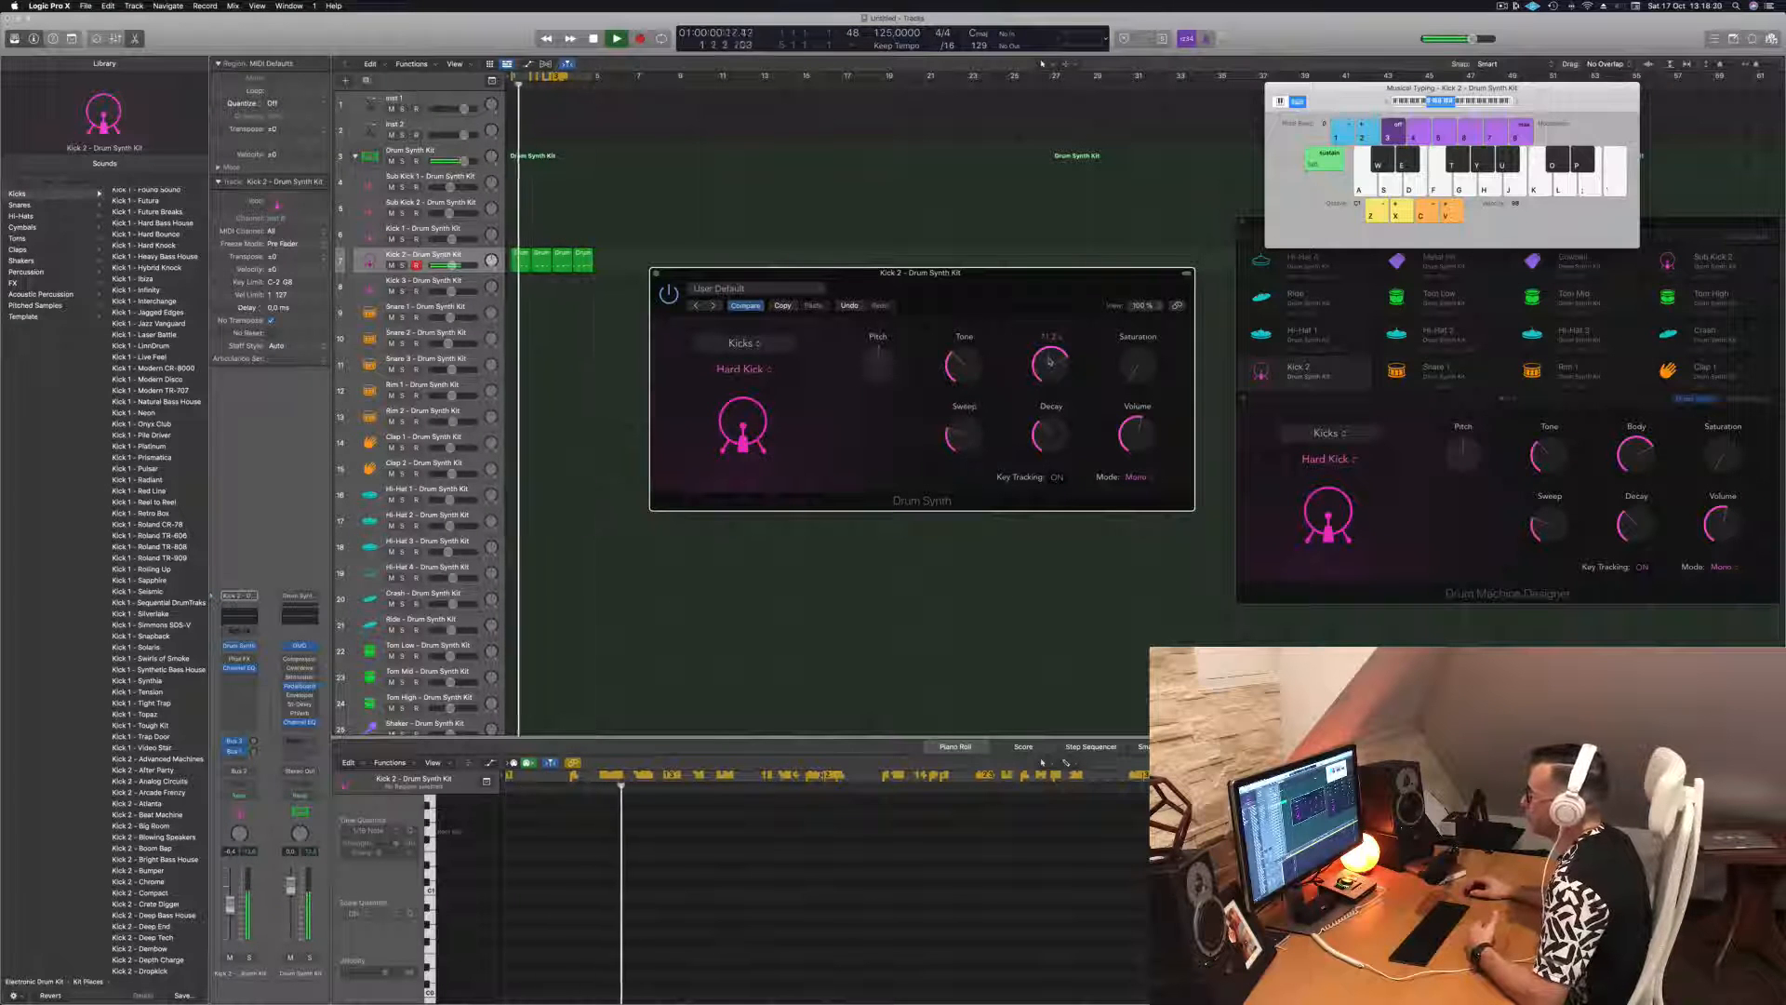
pyautogui.moveTo(1048, 400); pyautogui.dragTo(1059, 358)
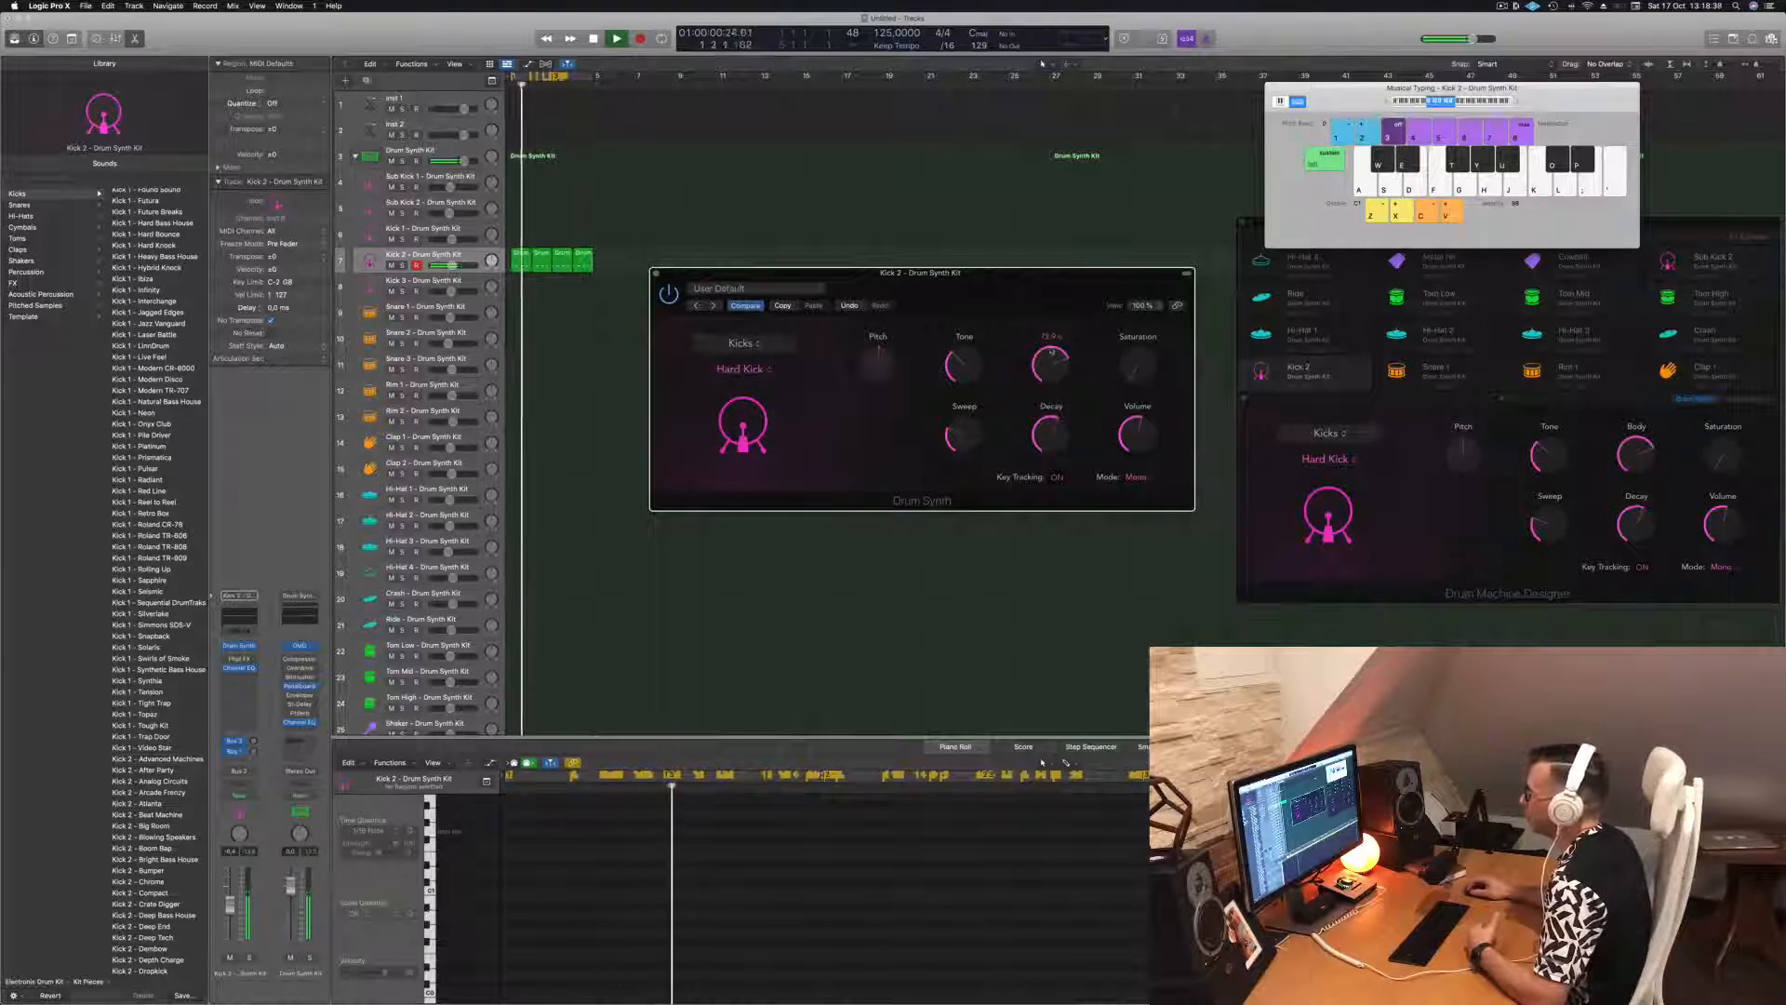
# - Raise the Hard Kick's Decay, add a little Saturation, and close the Drum Synth window
pyautogui.moveTo(1052, 414)
pyautogui.mouseDown()
pyautogui.moveTo(1066, 525)
pyautogui.moveTo(1076, 437)
pyautogui.mouseUp()
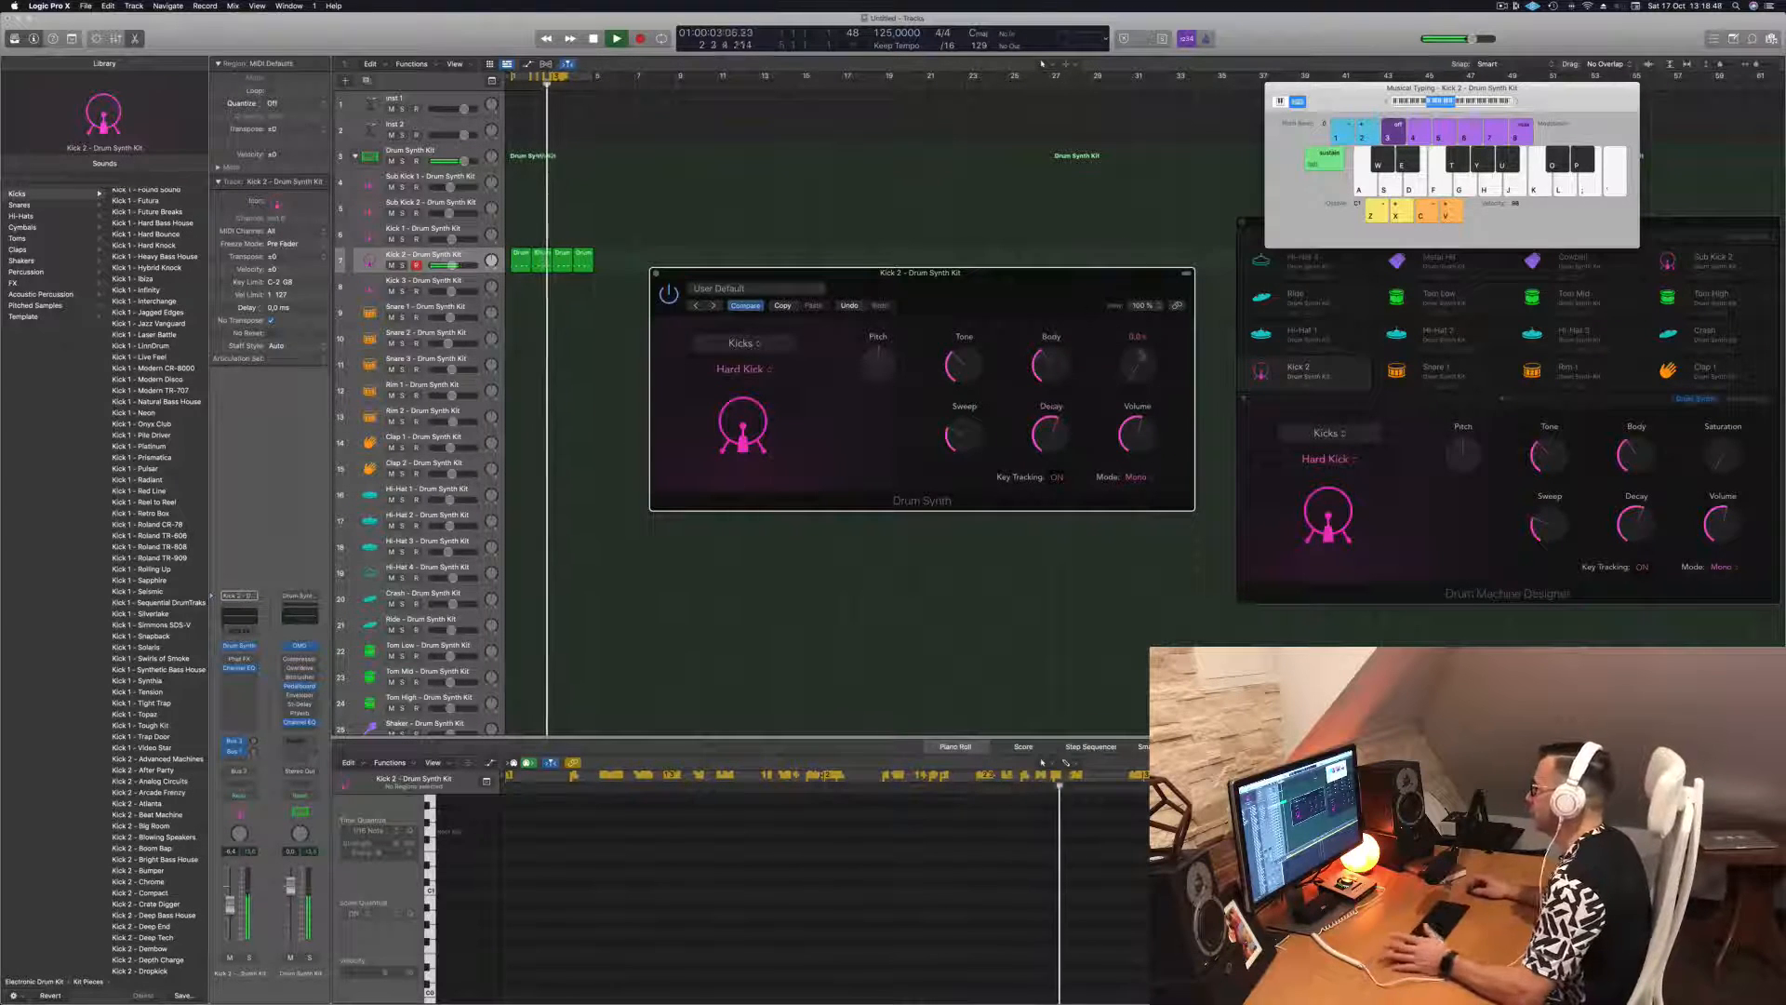
pyautogui.moveTo(1057, 431)
pyautogui.mouseDown()
pyautogui.moveTo(1067, 388)
pyautogui.moveTo(1067, 442)
pyautogui.mouseUp()
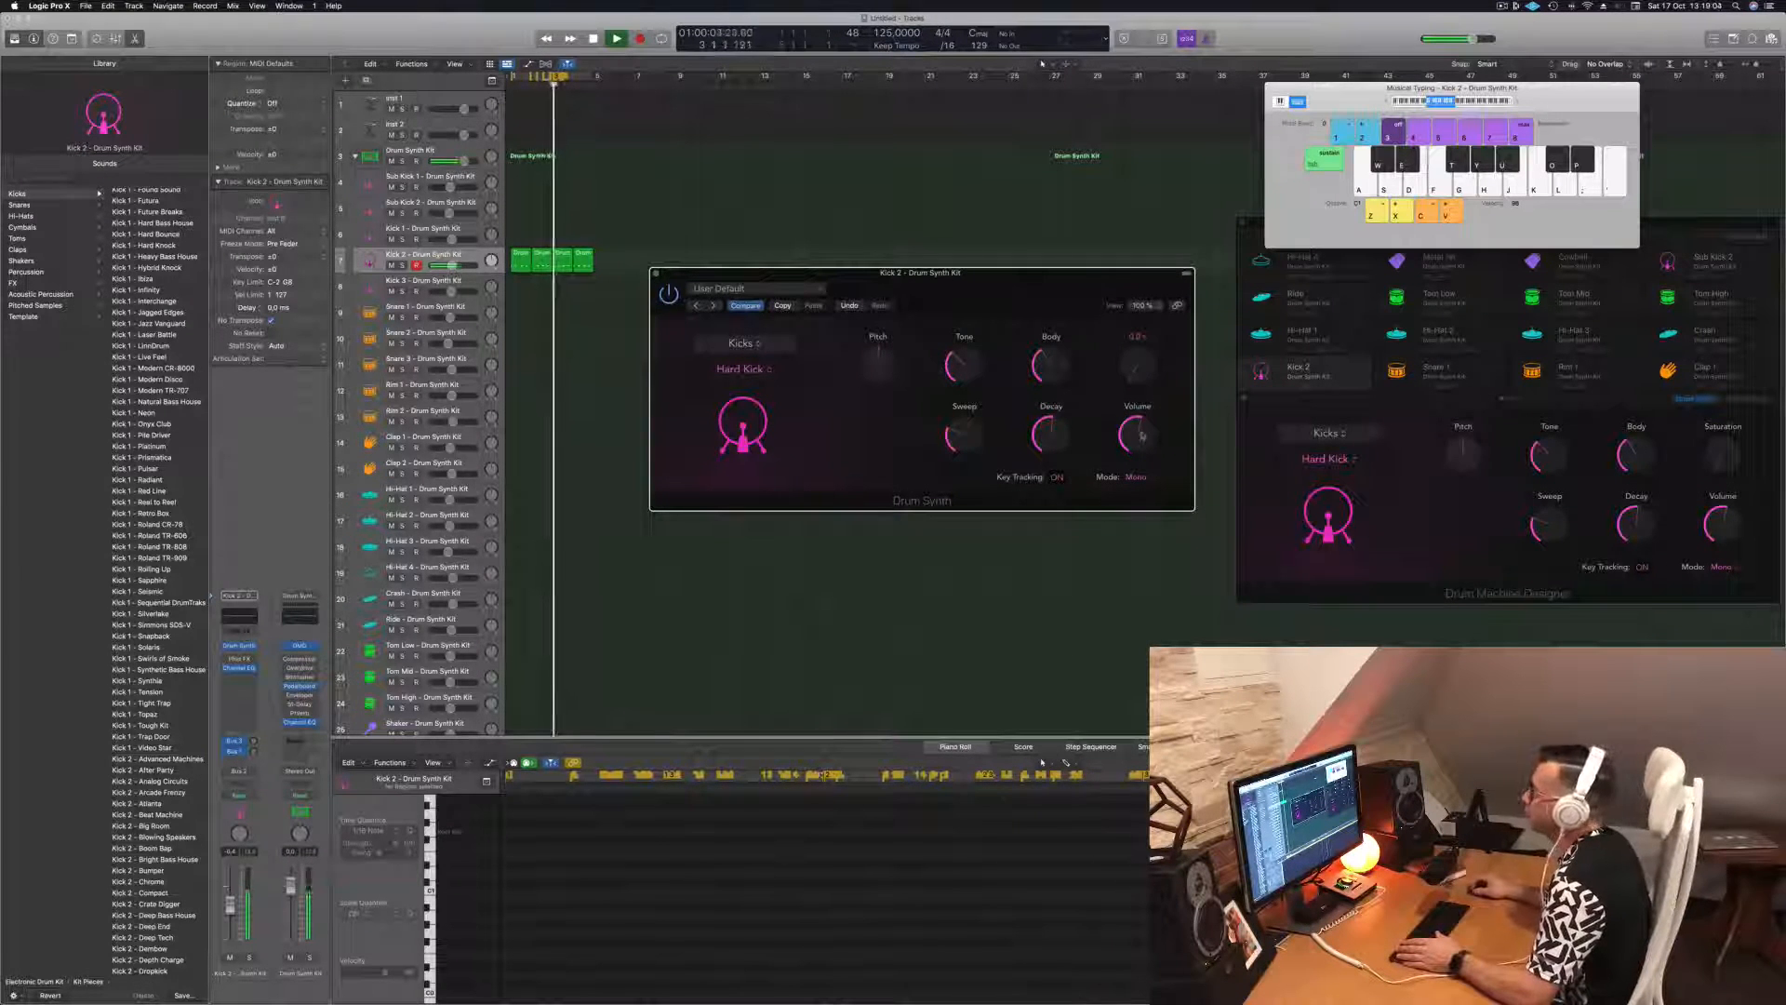
pyautogui.moveTo(1143, 365); pyautogui.dragTo(1143, 339)
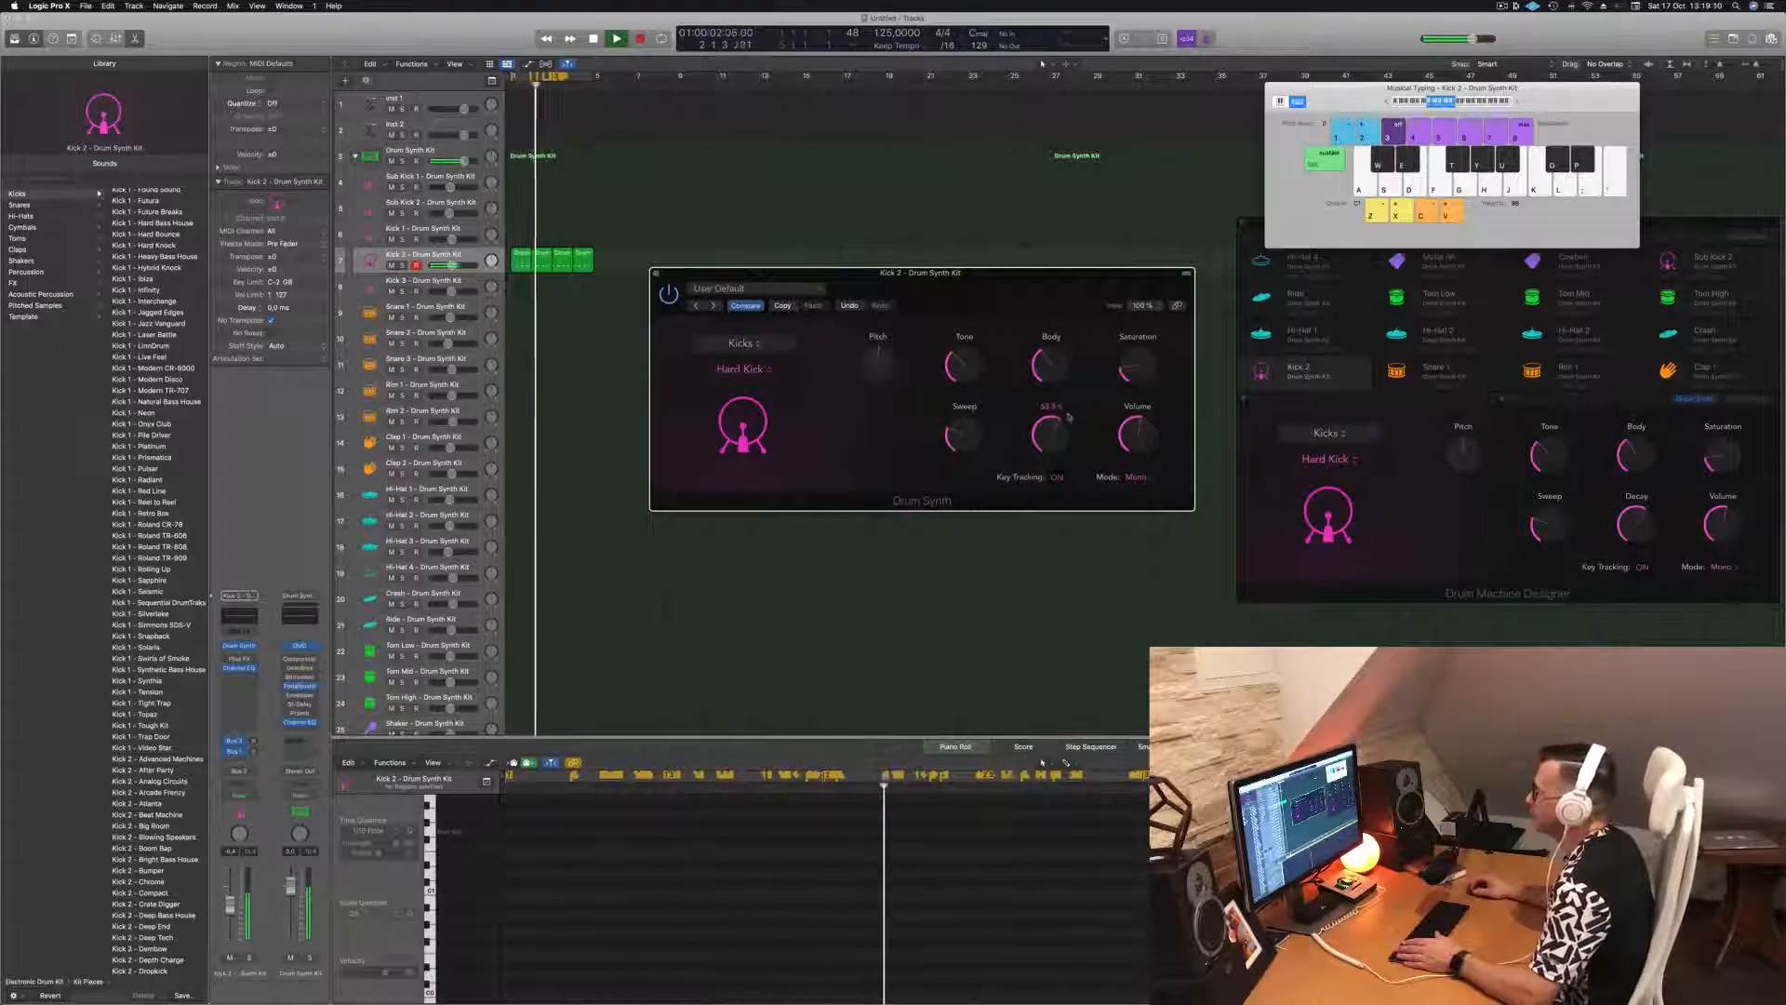
pyautogui.moveTo(1059, 422); pyautogui.dragTo(1057, 434)
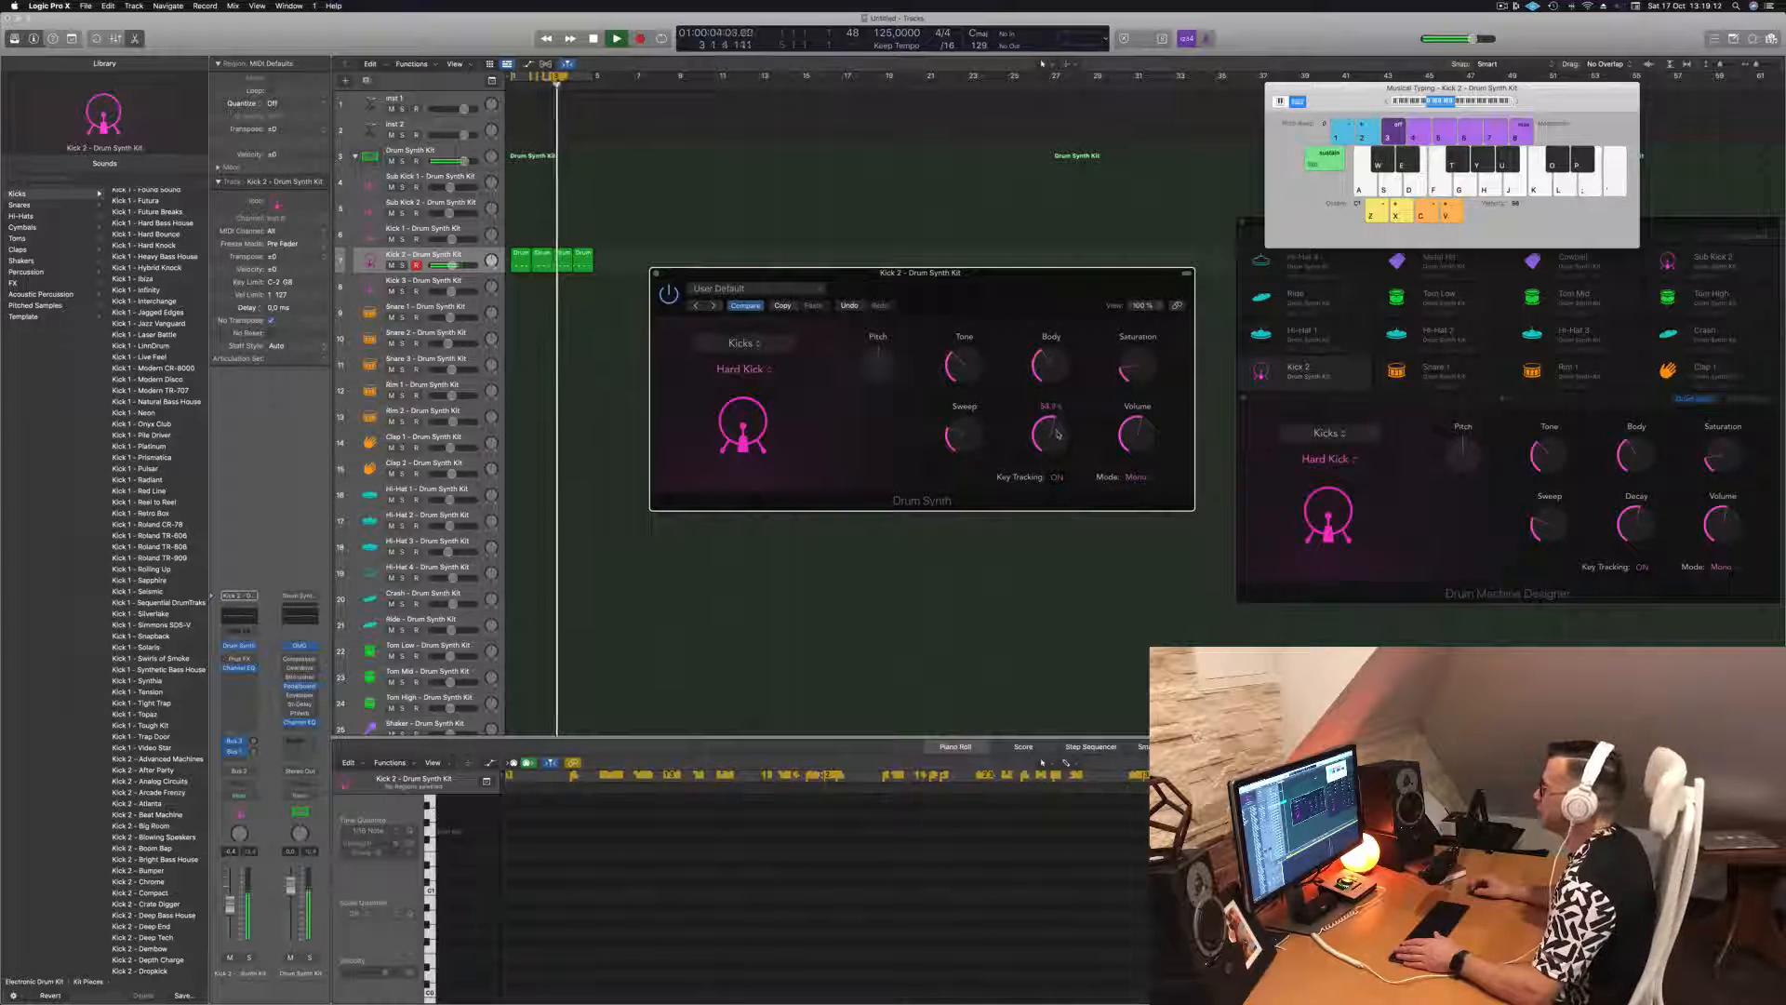
pyautogui.moveTo(986, 276); pyautogui.dragTo(991, 277)
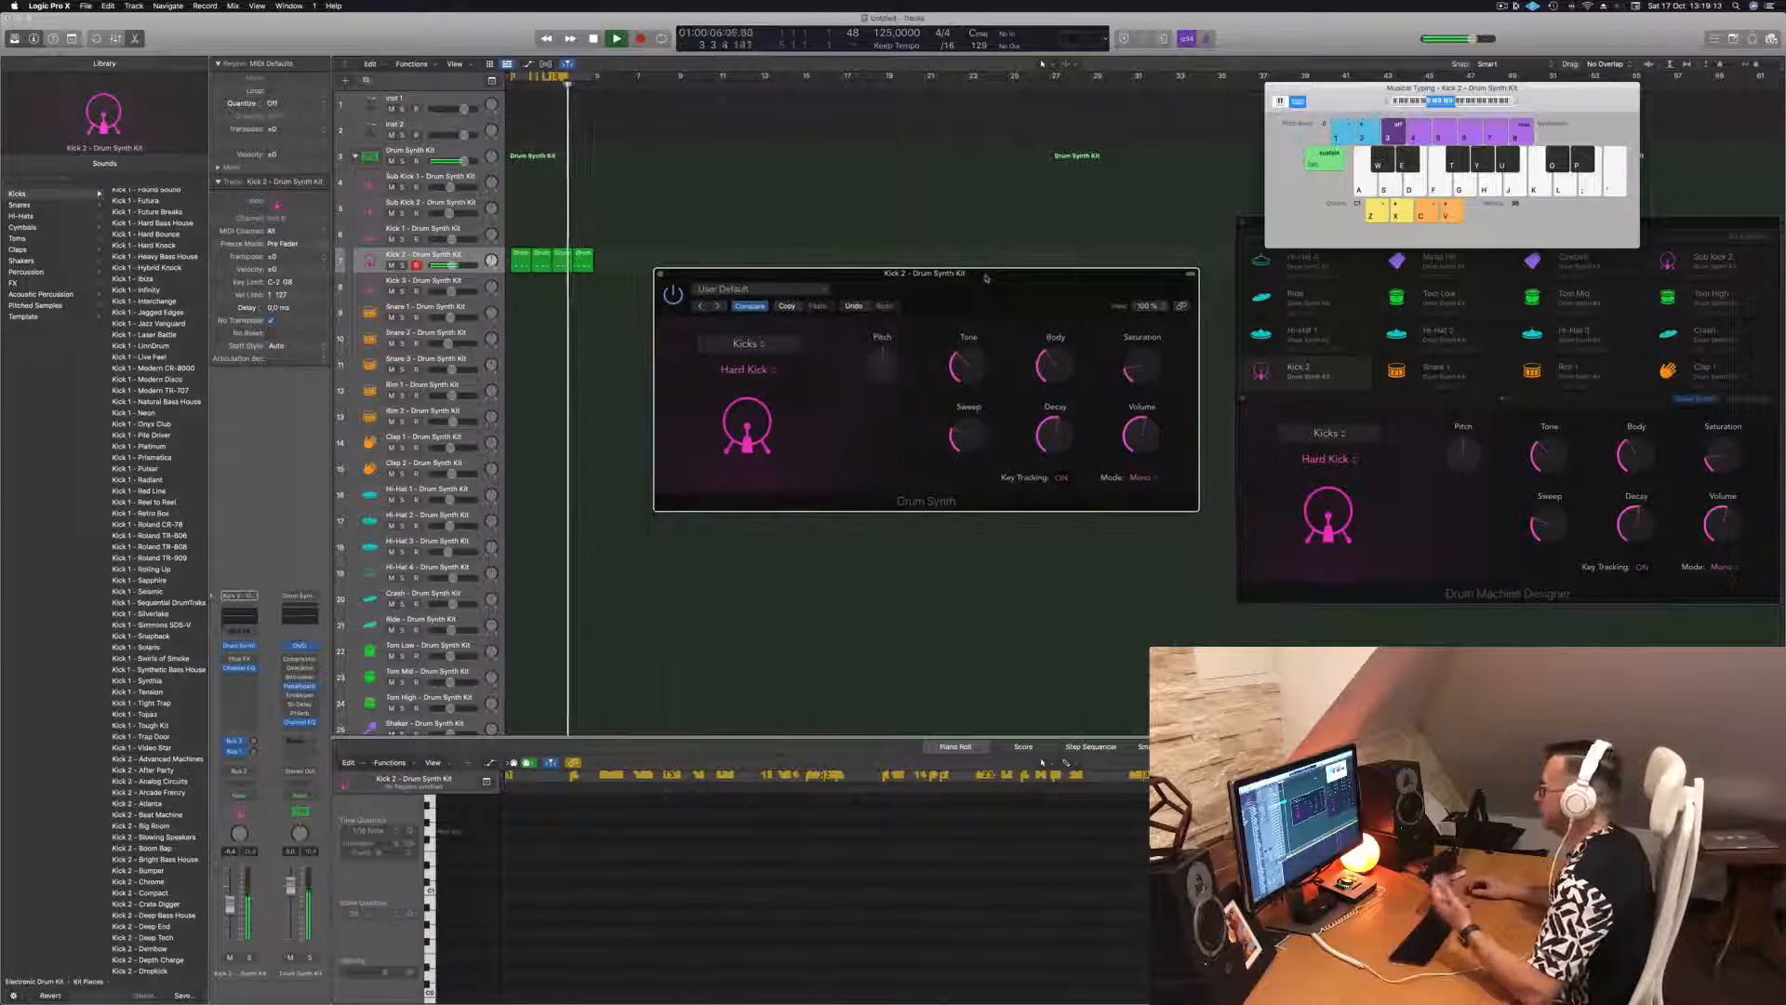
pyautogui.click(662, 274)
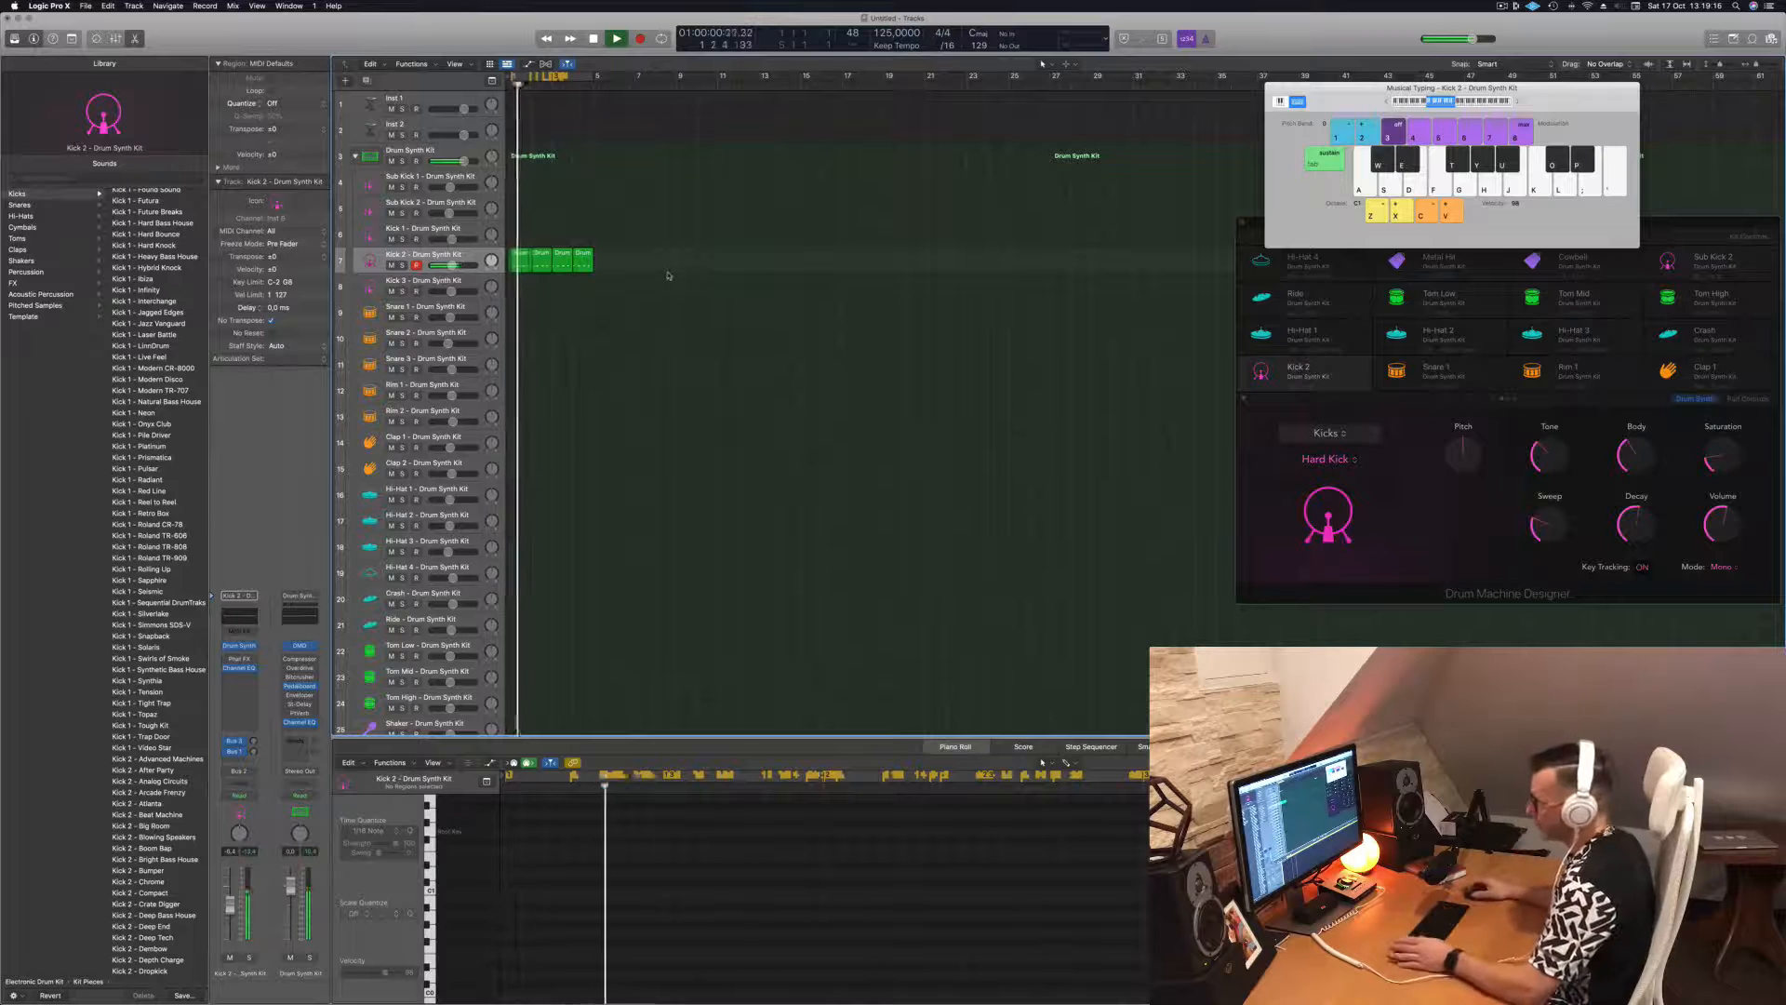
# - Stop playback and copy the first Kick 2 region to the start of the Snare 1 track
pyautogui.click(482, 258)
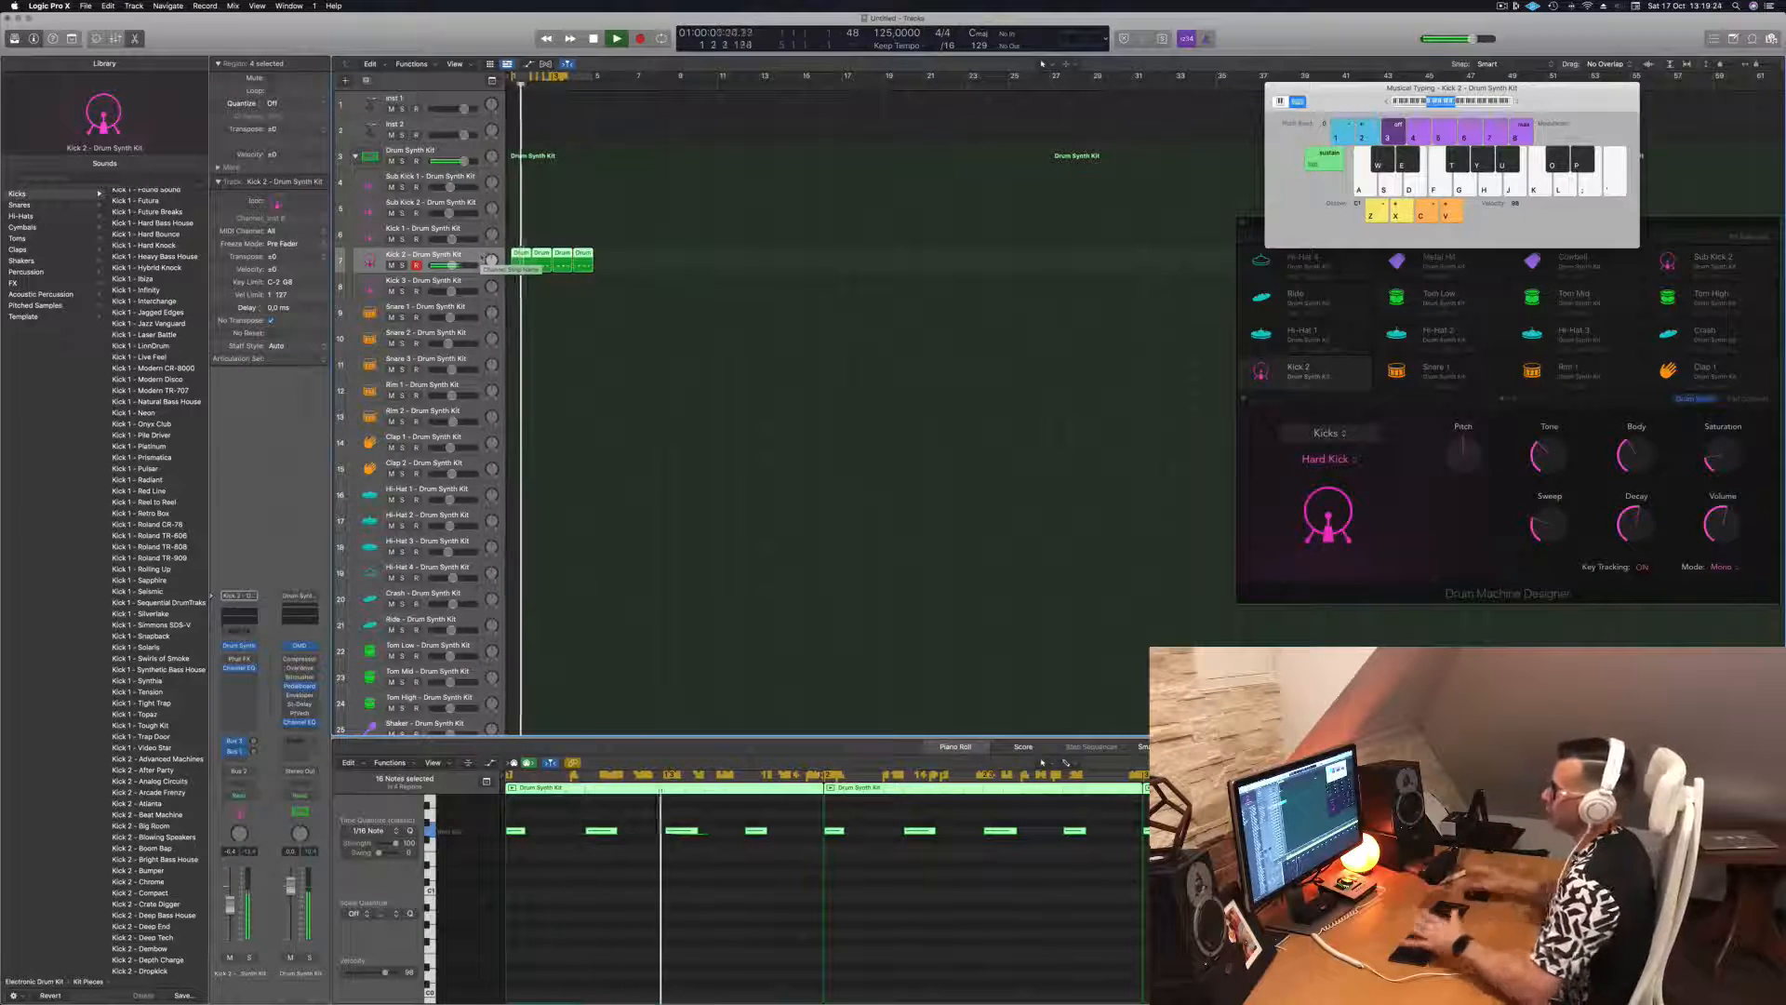
pyautogui.press('space')
pyautogui.click(519, 255)
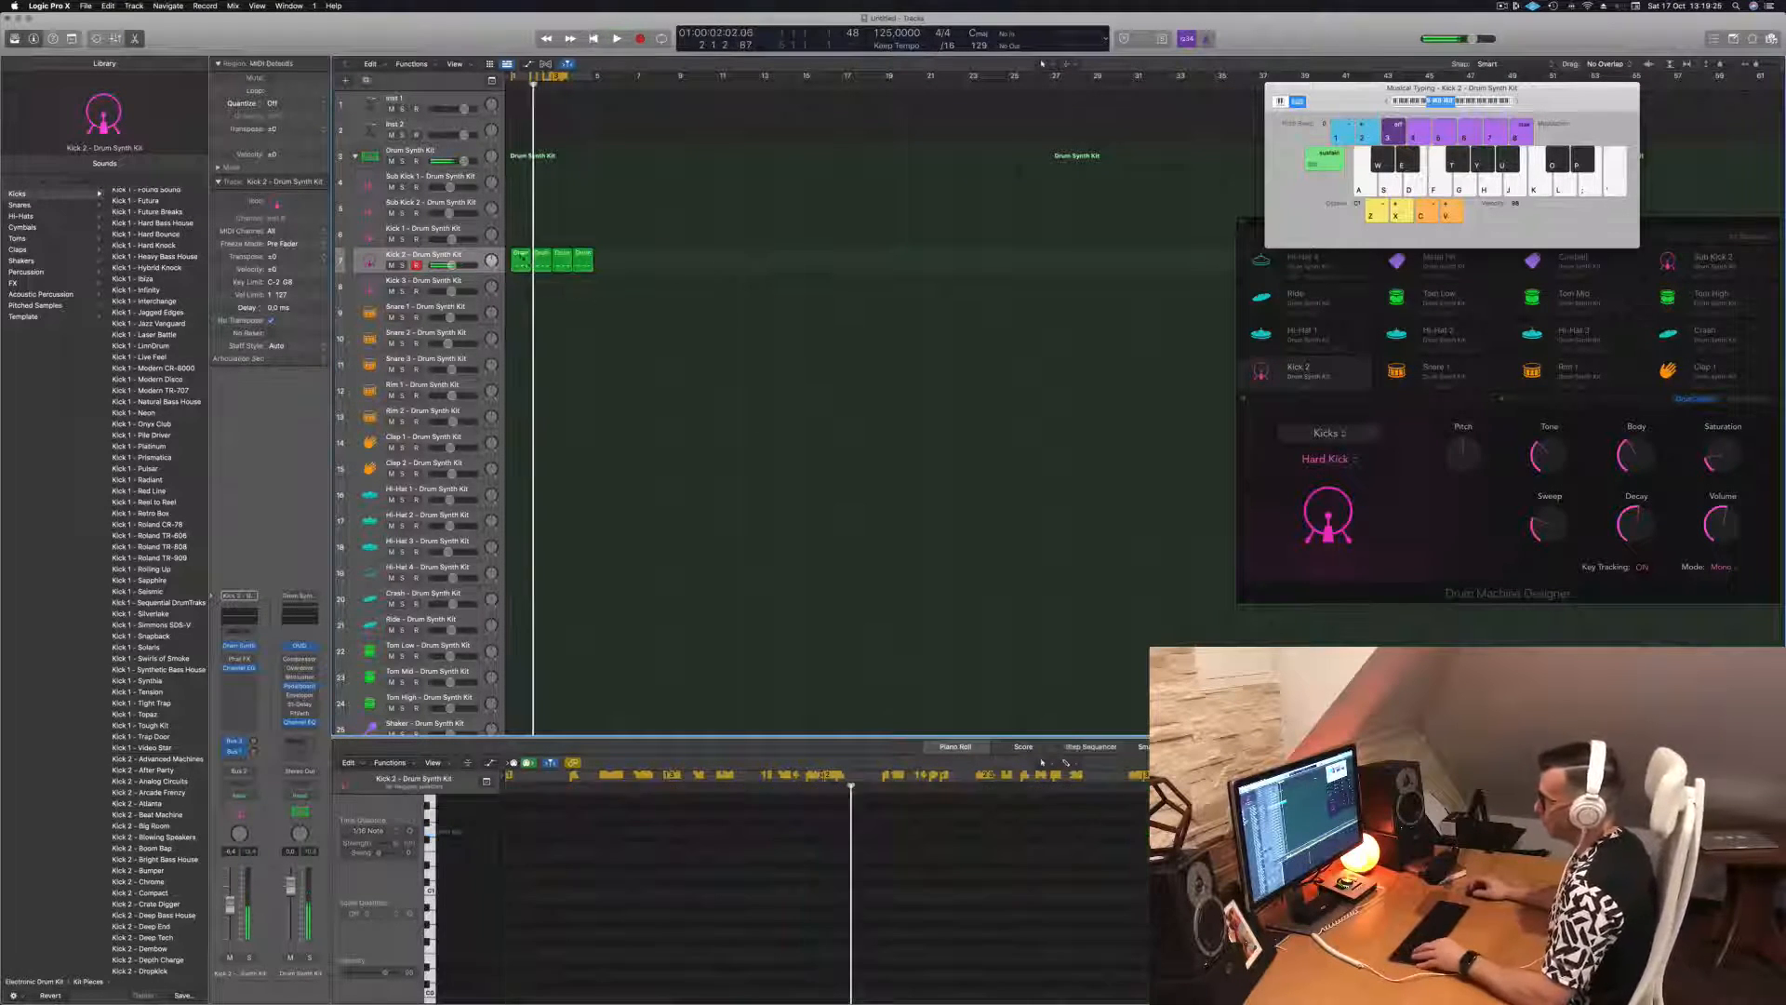
pyautogui.moveTo(519, 255); pyautogui.dragTo(520, 313)
# - Delete the first and third notes of the Snare 1 region, keeping hits on the second and fourth beats
pyautogui.hscroll(-2, 605, 910)
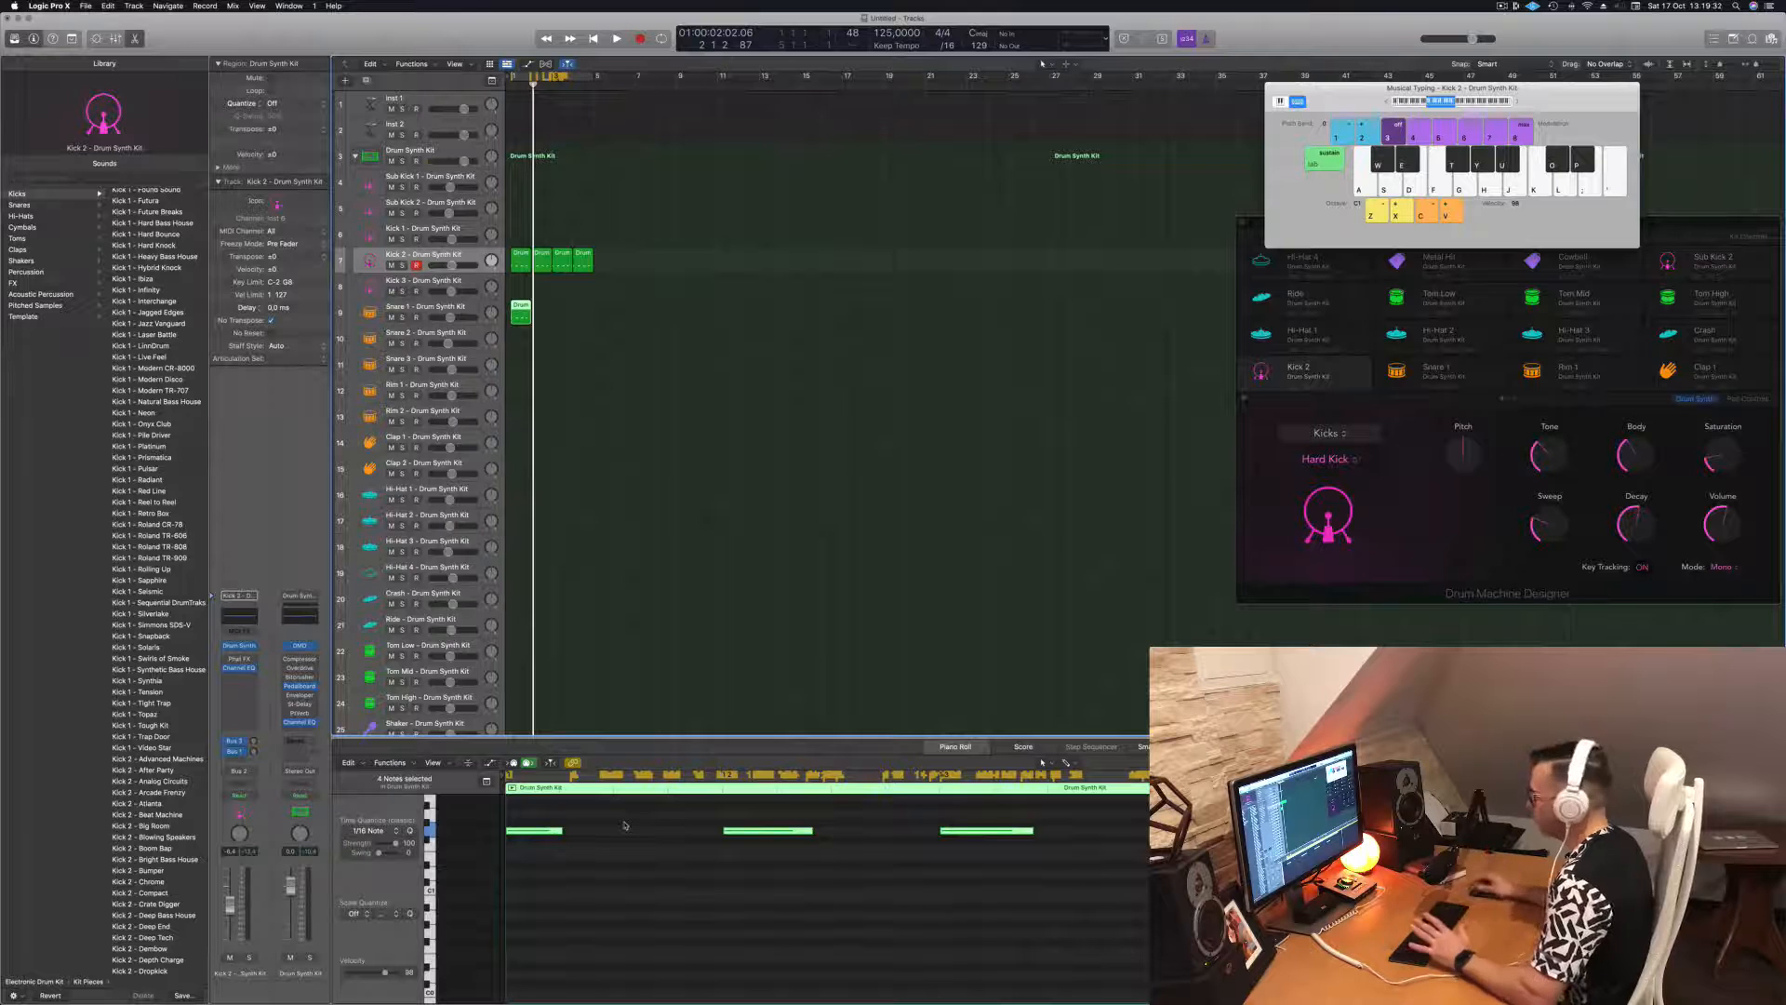
pyautogui.click(534, 830)
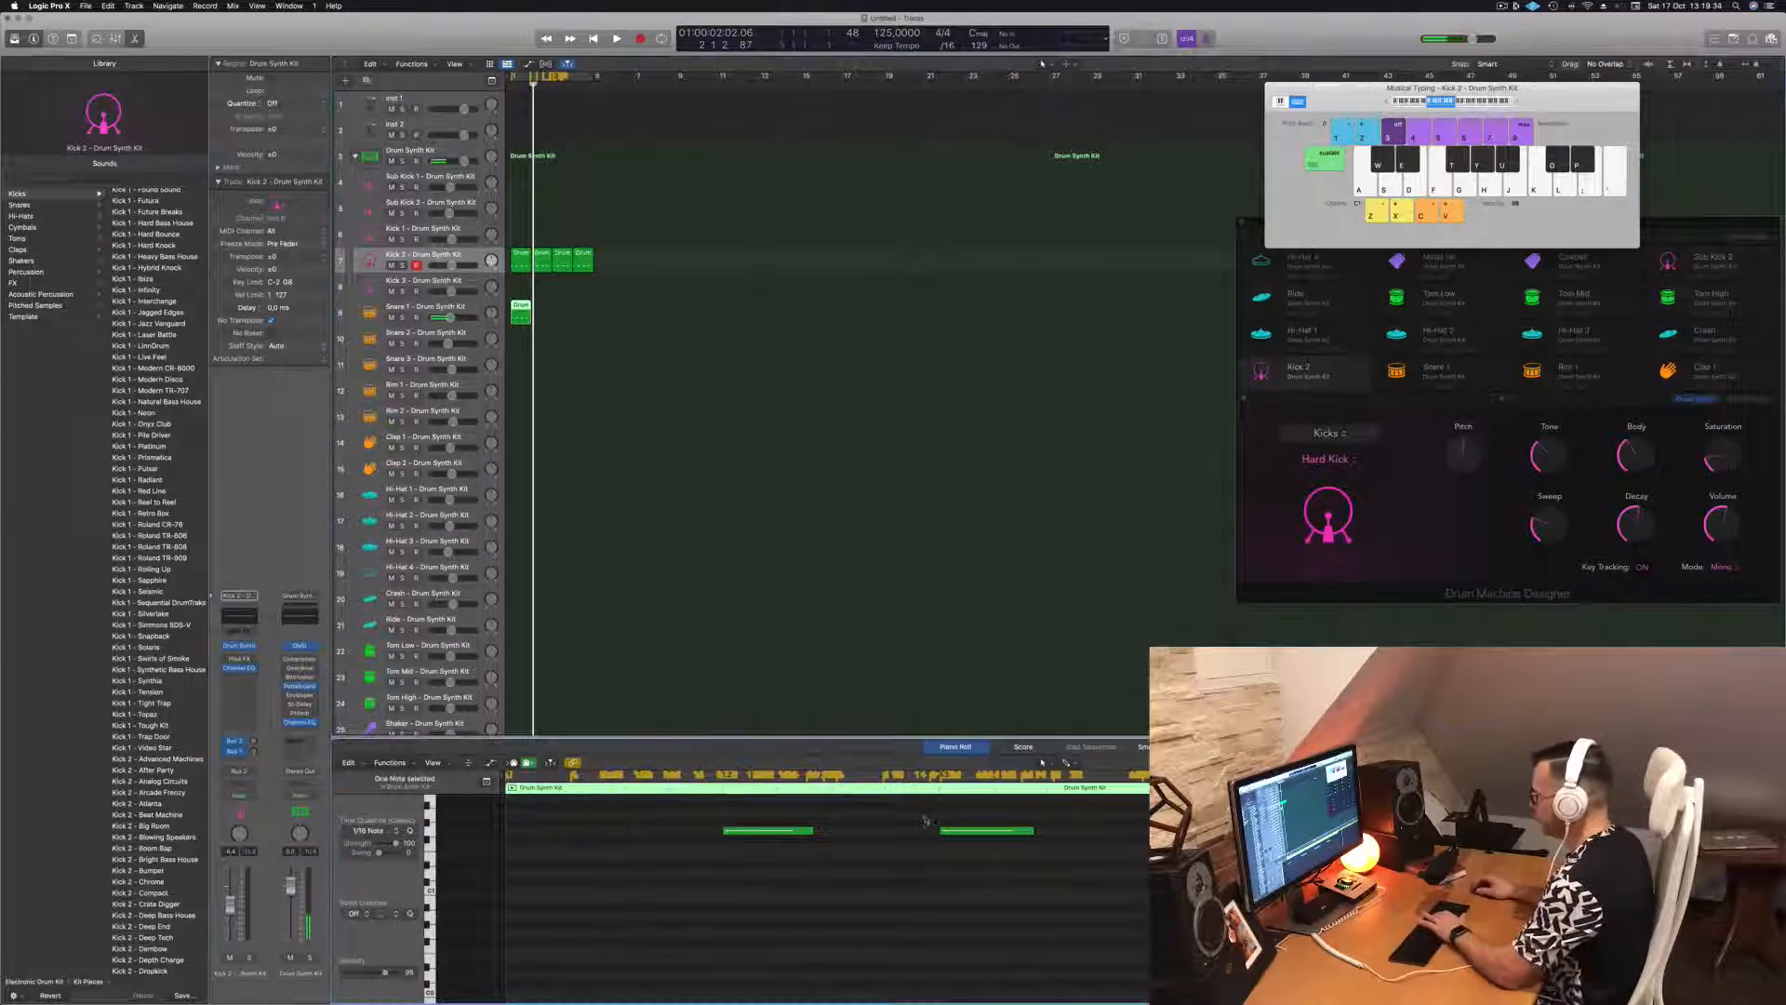
pyautogui.click(958, 830)
pyautogui.press('space')
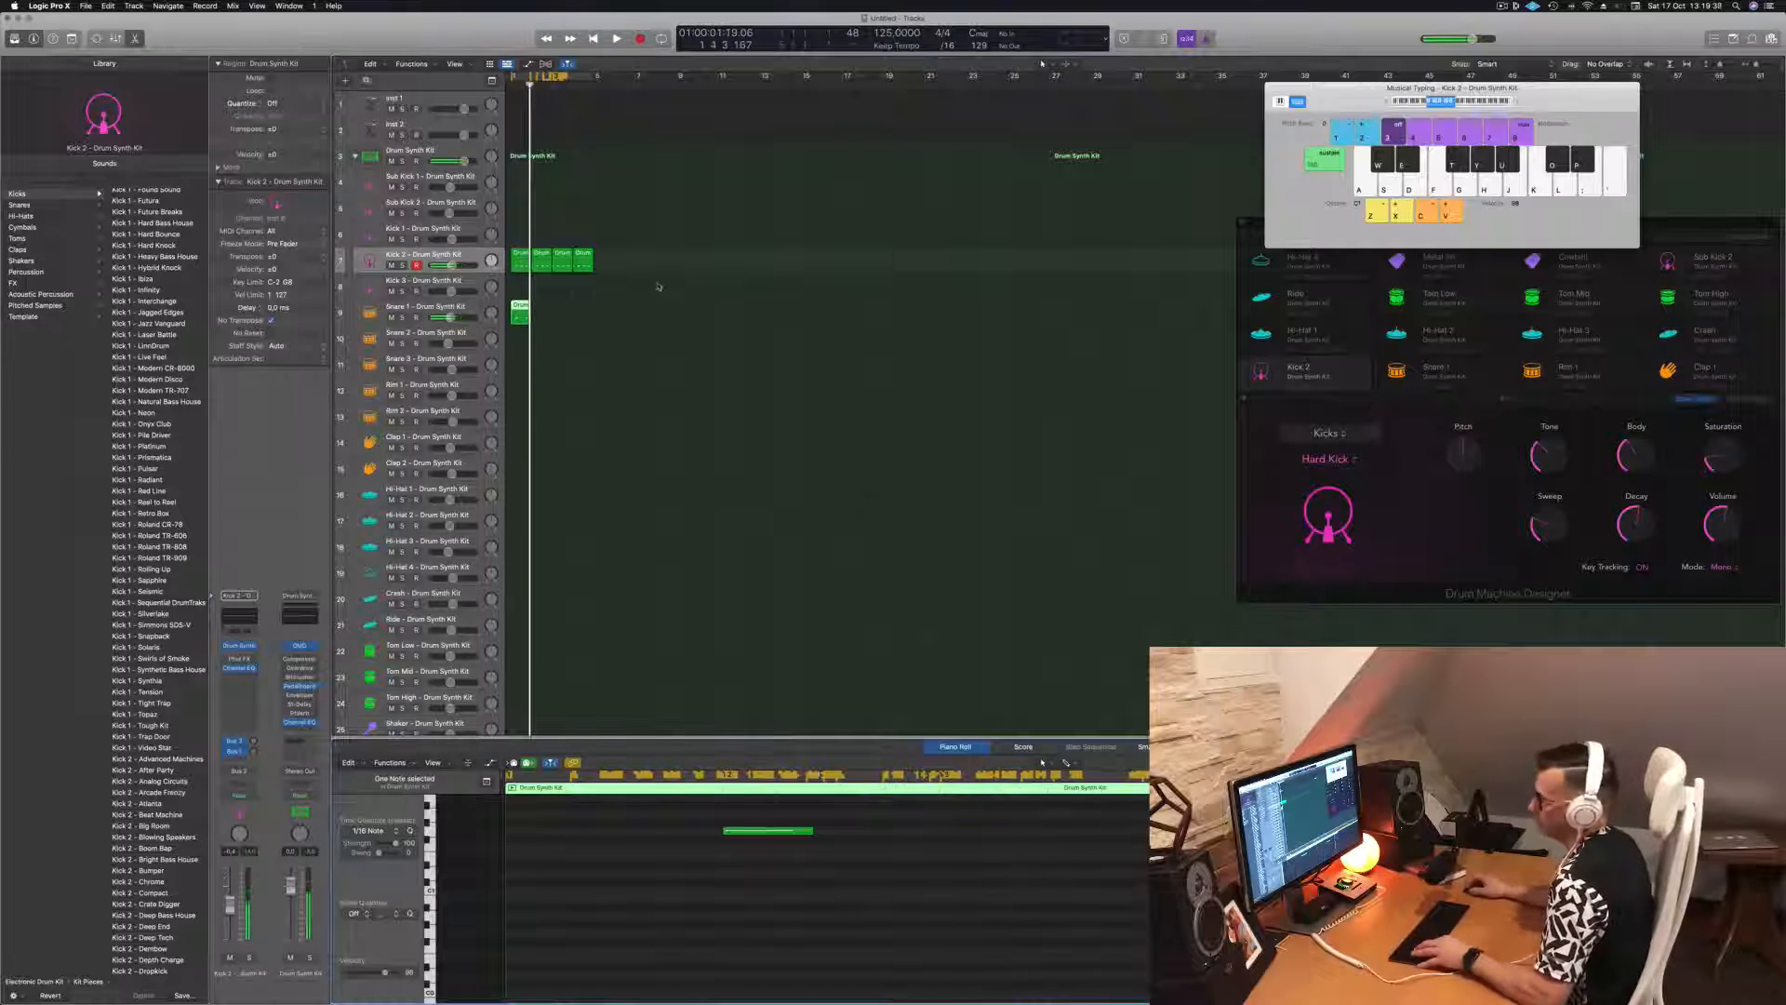
# - Duplicate the Snare 1 region to fill four bars, play the beat, and select the Snare 1 track
pyautogui.moveTo(518, 307); pyautogui.dragTo(564, 314)
pyautogui.press('space')
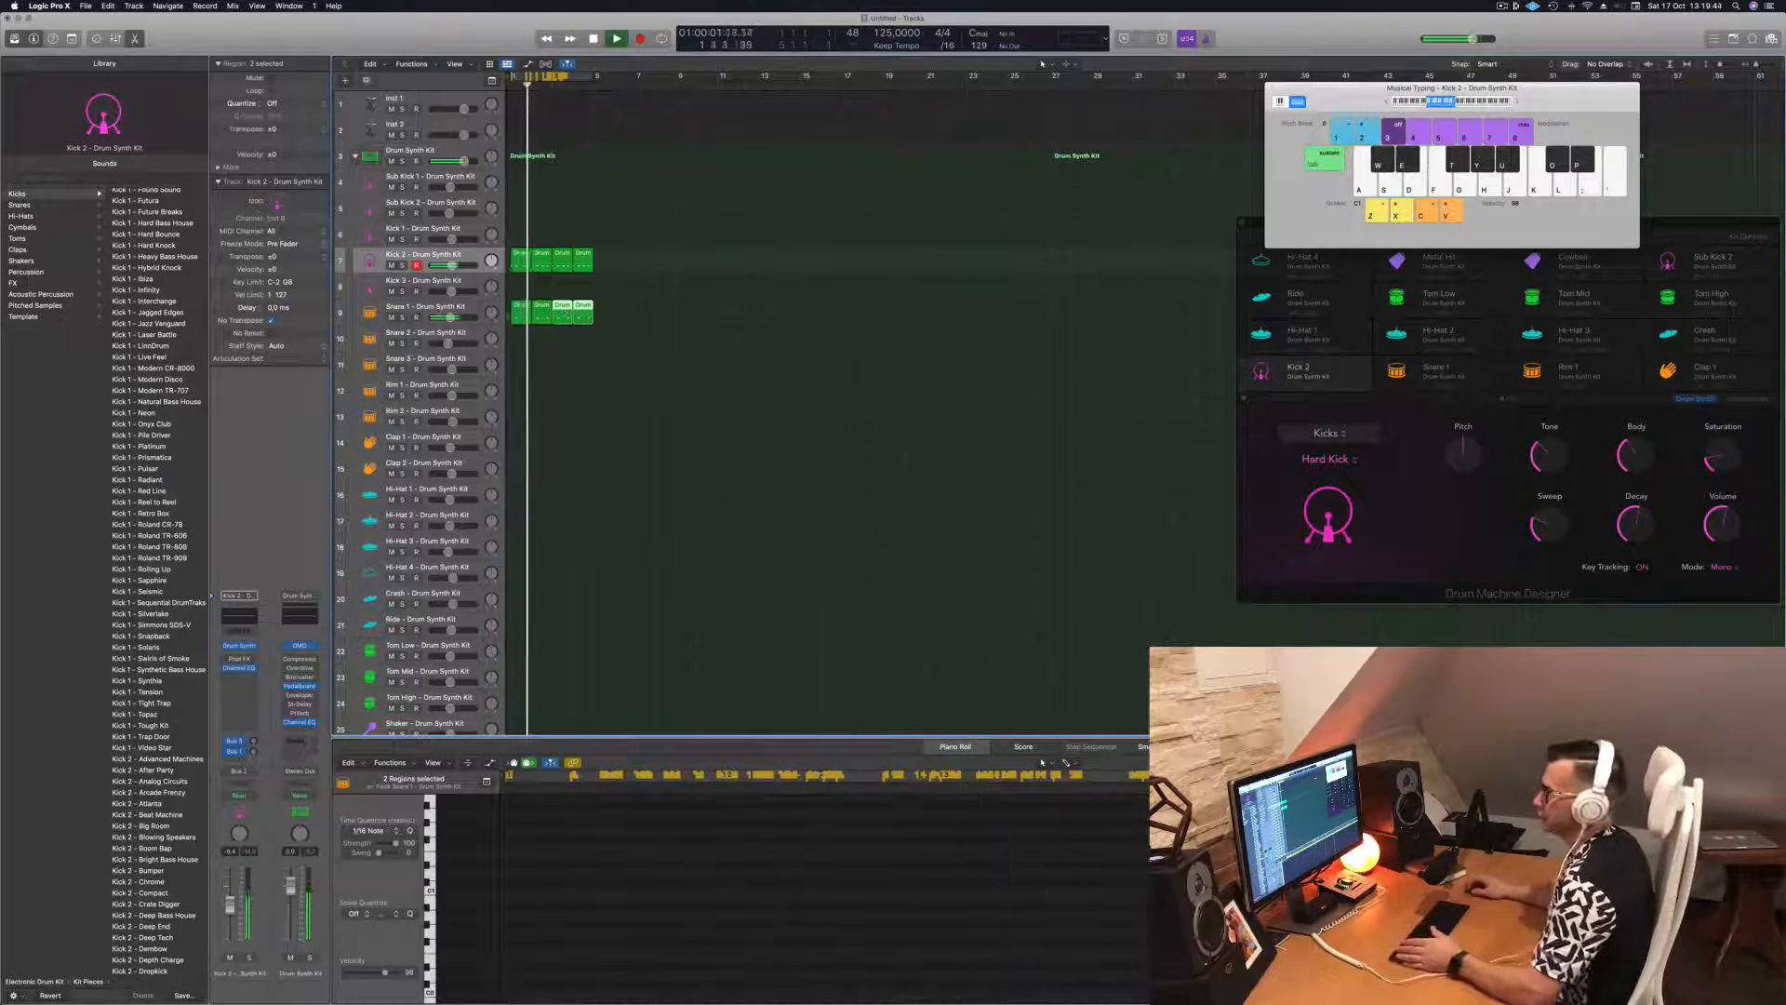
pyautogui.click(459, 308)
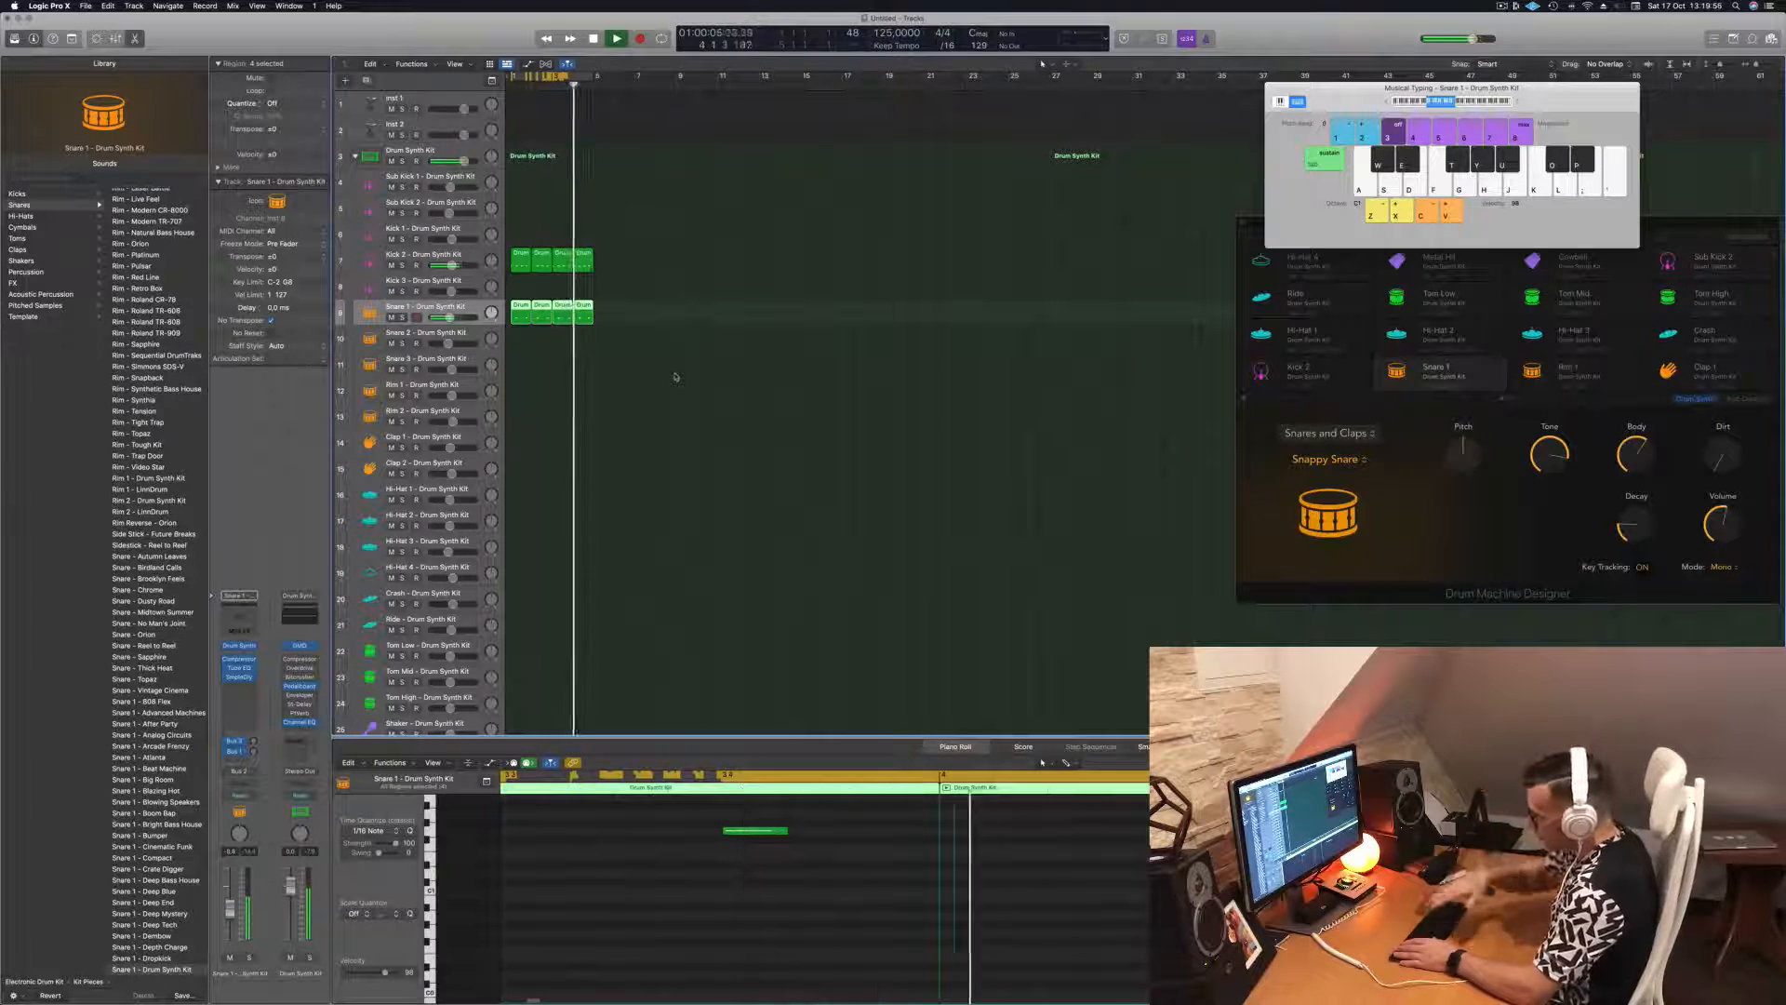
# - Open Drum Synth for the Snare 1 track and raise its Decay and Dirt while the beat plays
pyautogui.click(619, 434)
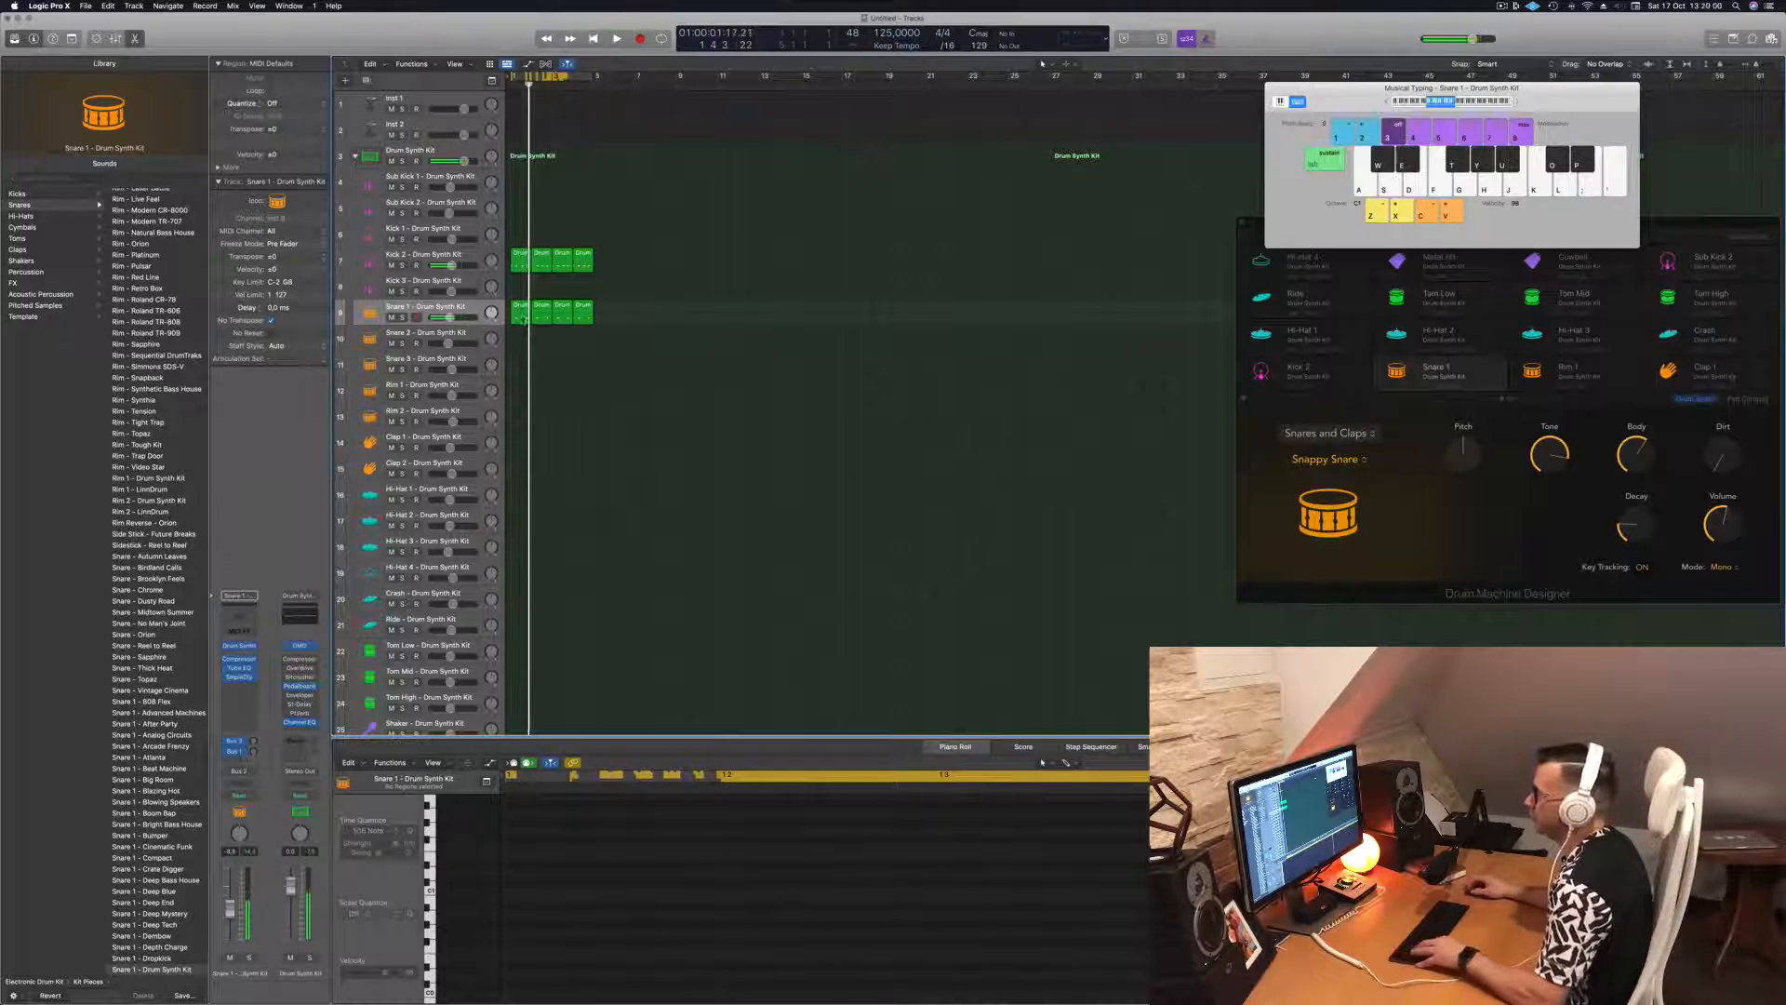
pyautogui.click(521, 313)
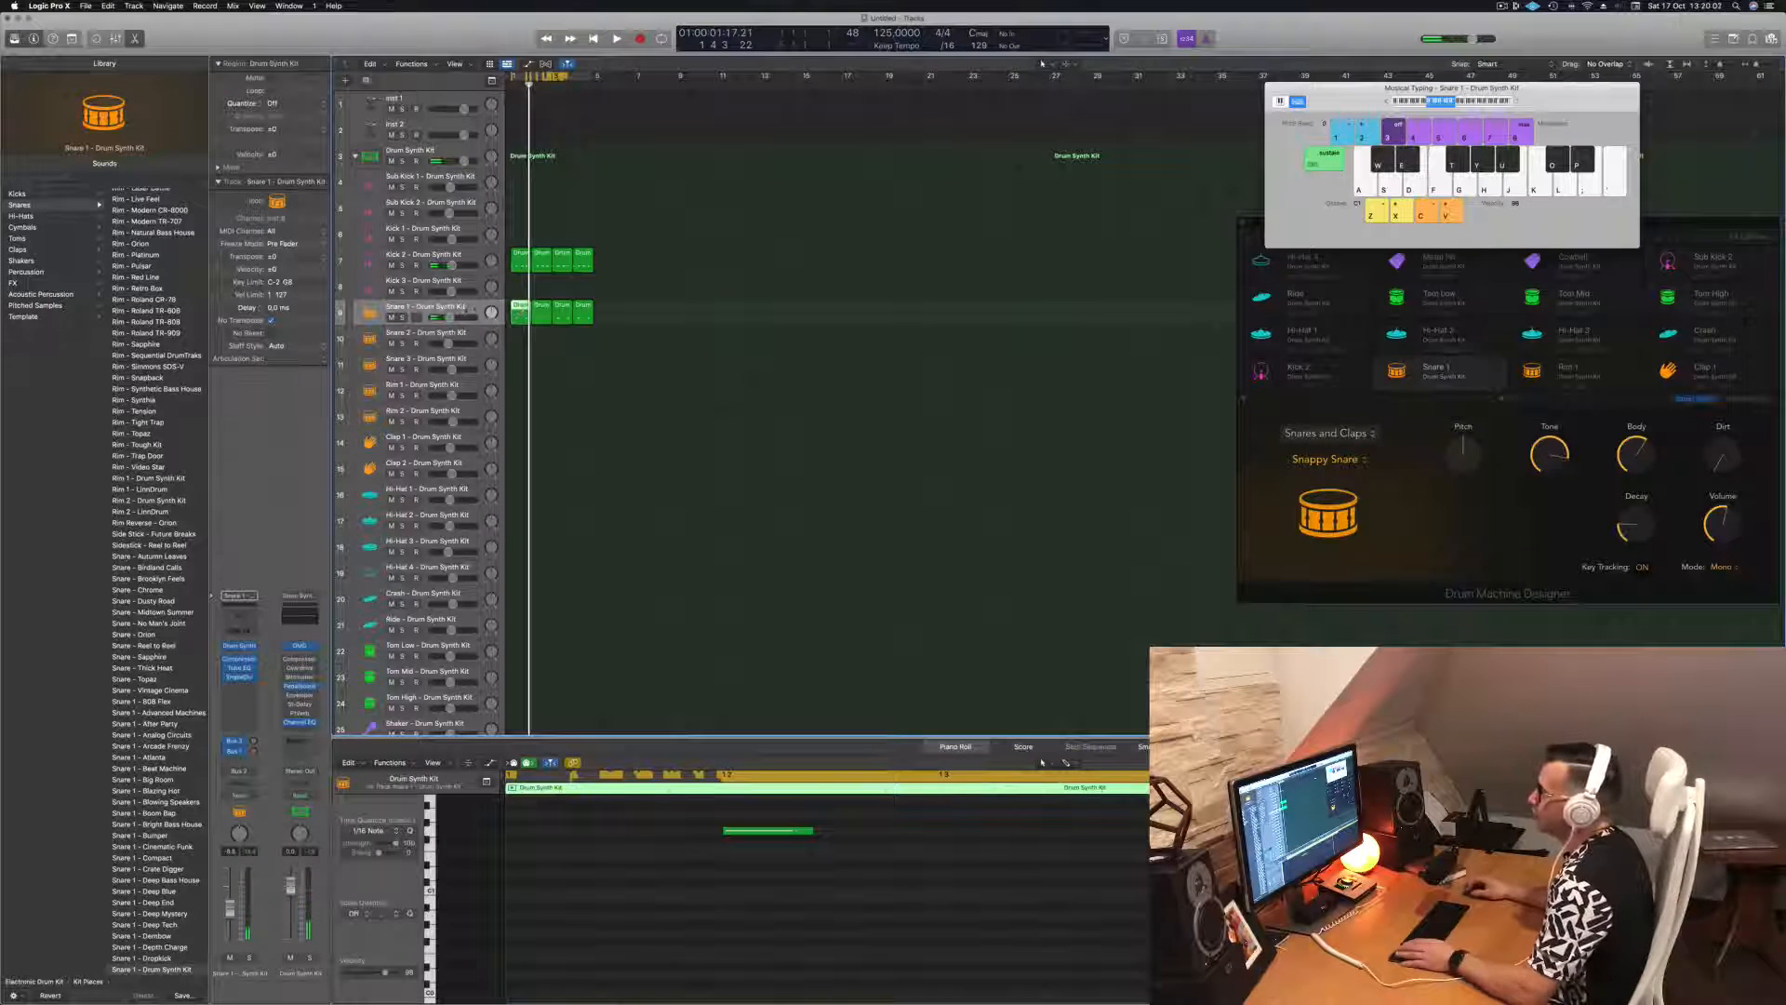
pyautogui.press('space')
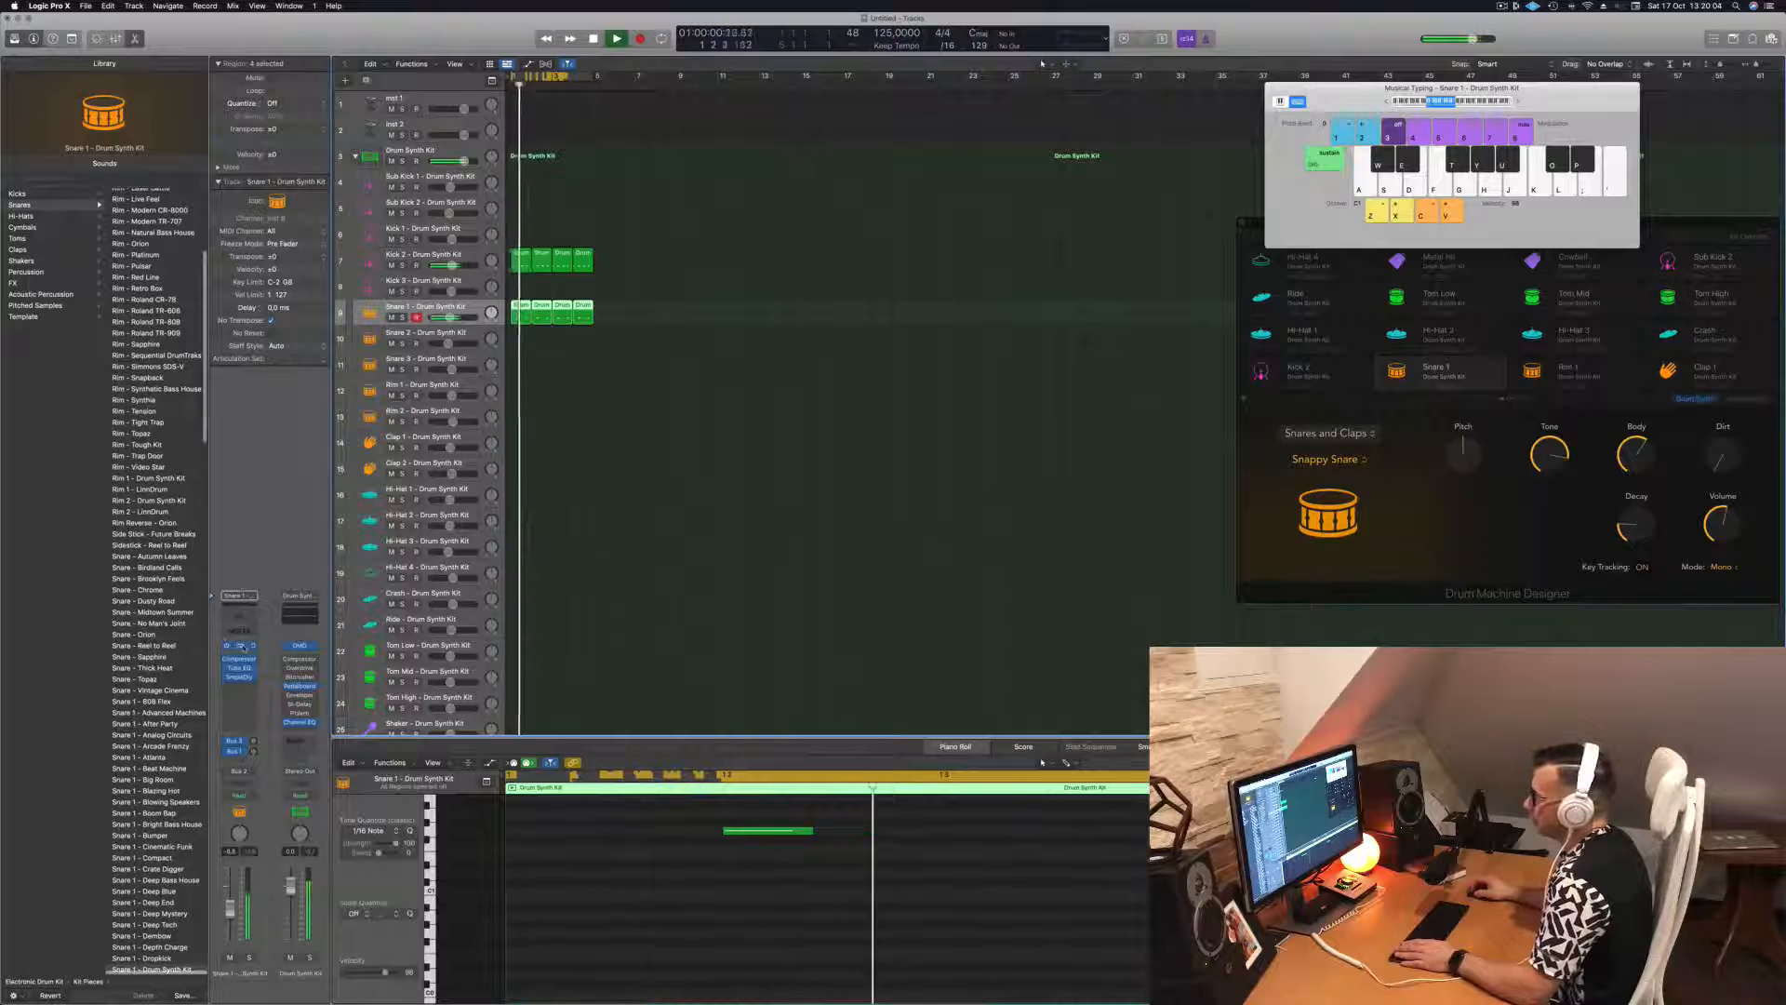
pyautogui.click(237, 646)
pyautogui.moveTo(948, 181); pyautogui.dragTo(990, 192)
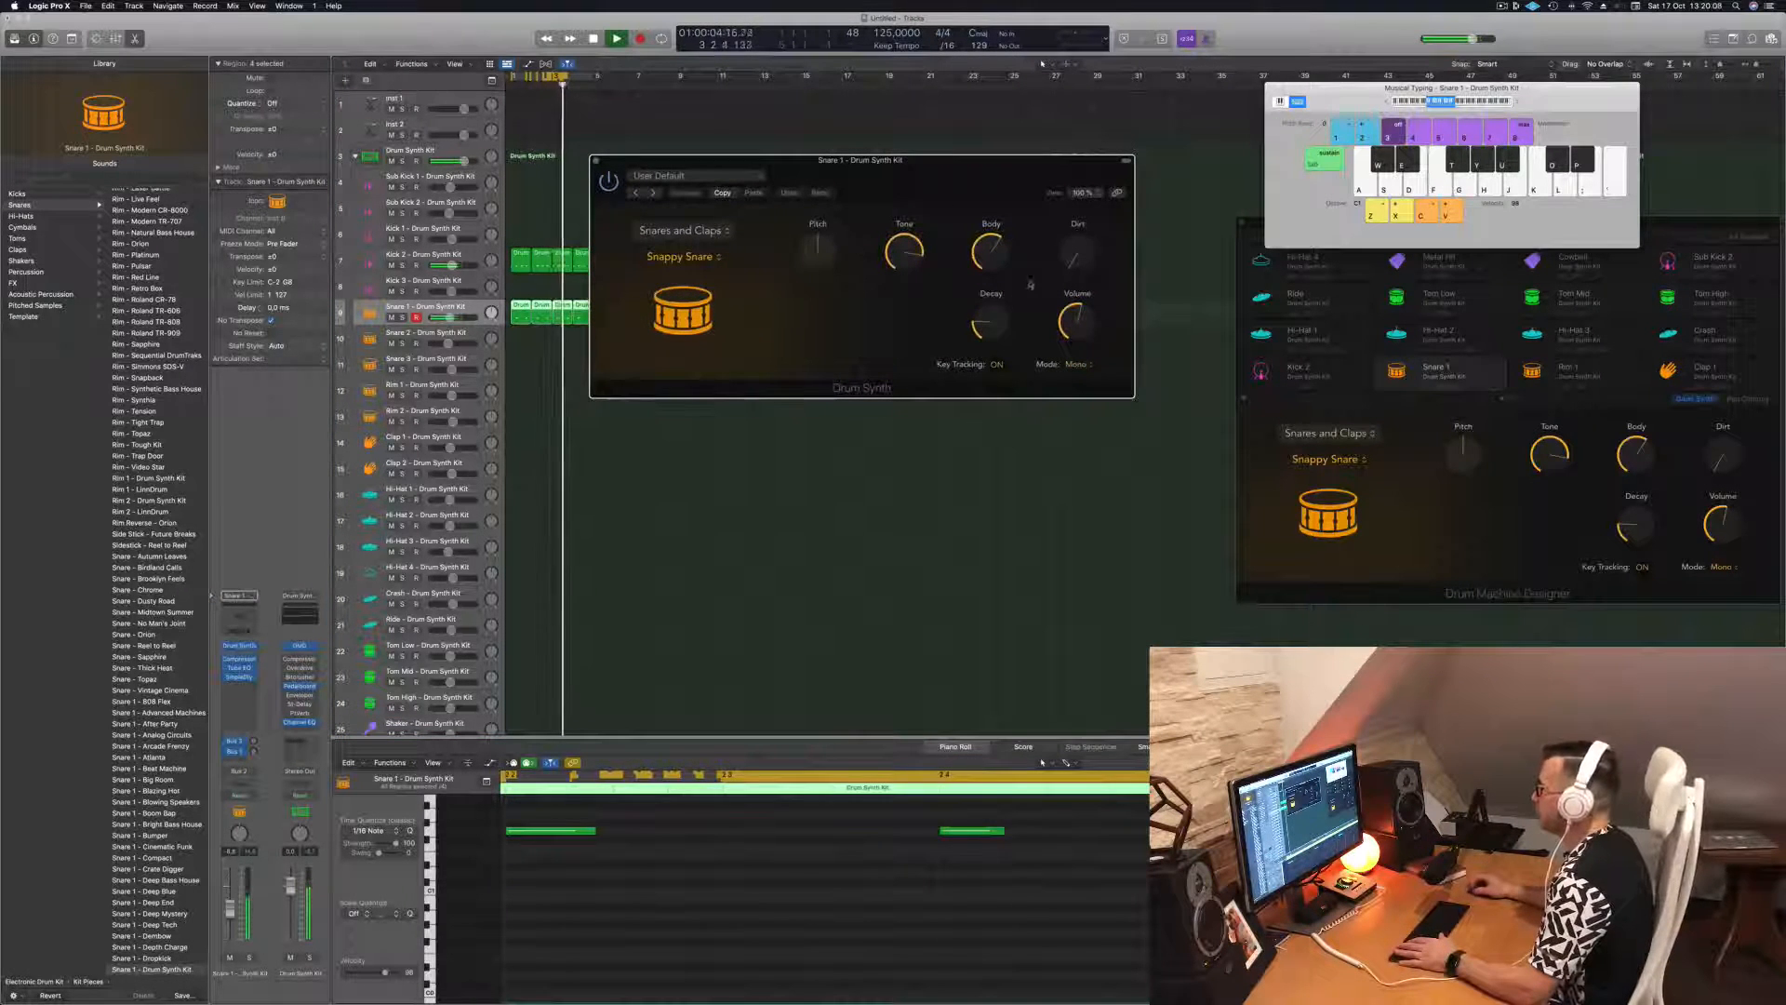
pyautogui.moveTo(989, 318); pyautogui.dragTo(1083, 198)
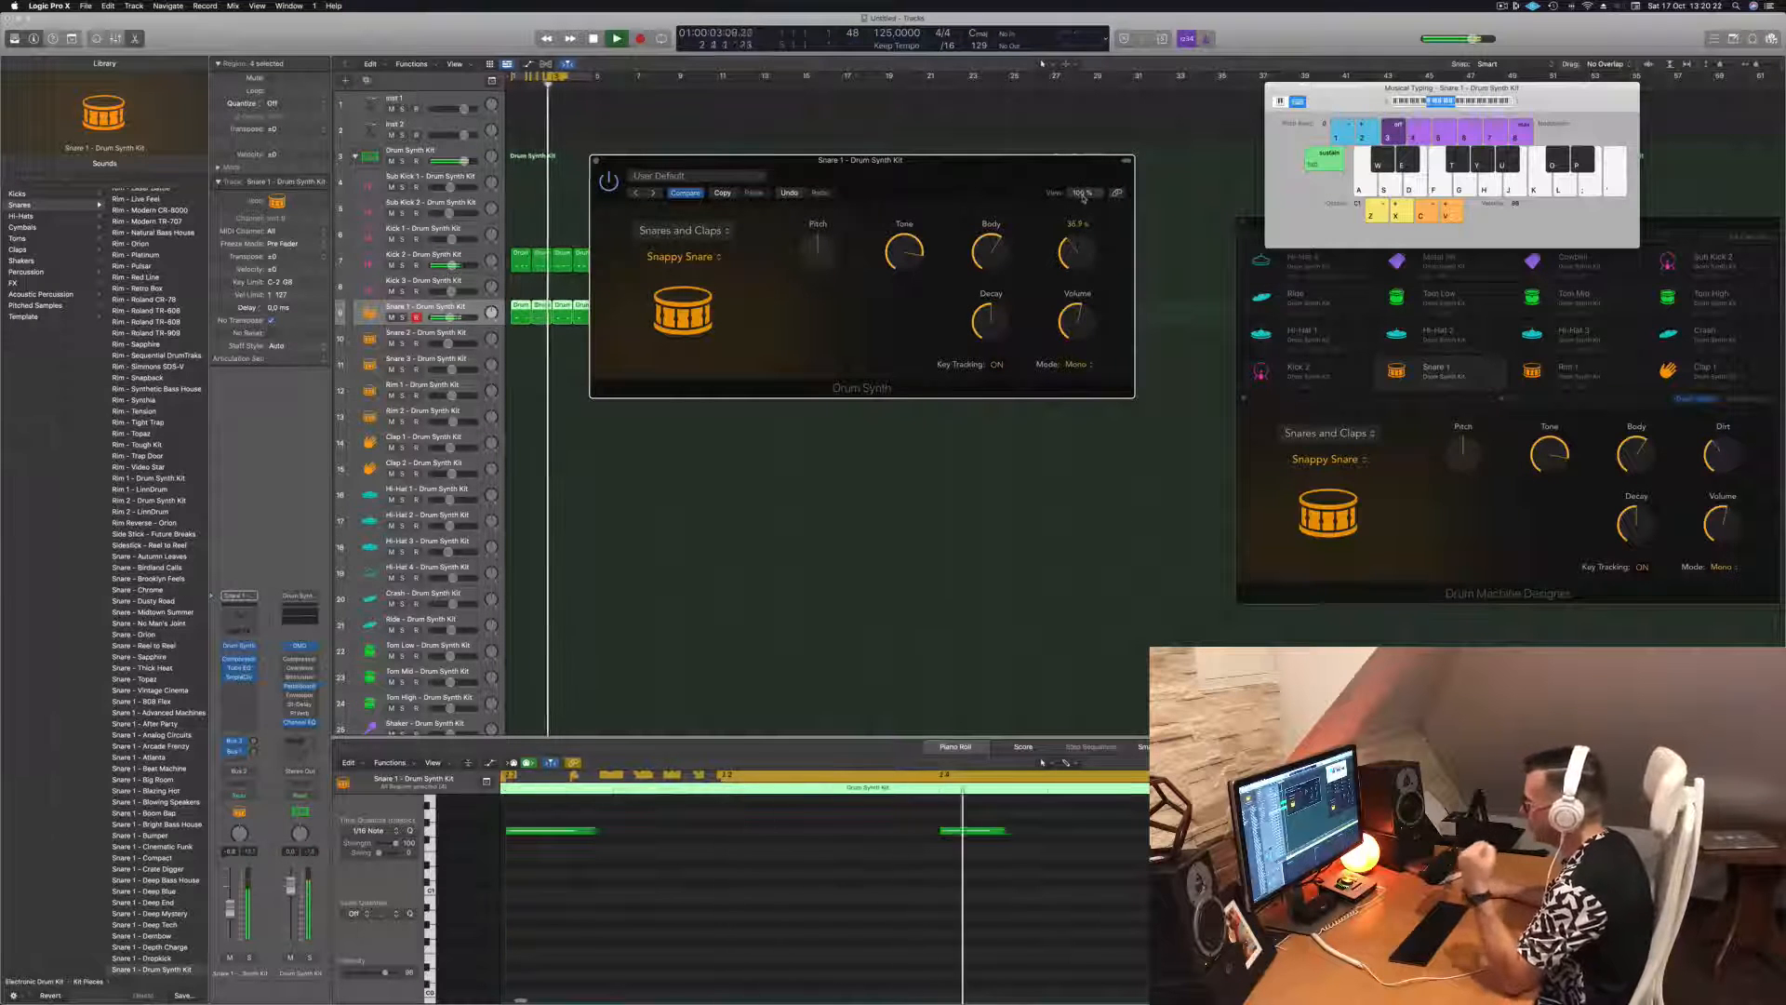
# - Lower the Snappy Snare's Tone, try its Pitch, and close the Drum Synth window
pyautogui.moveTo(905, 249); pyautogui.dragTo(910, 429)
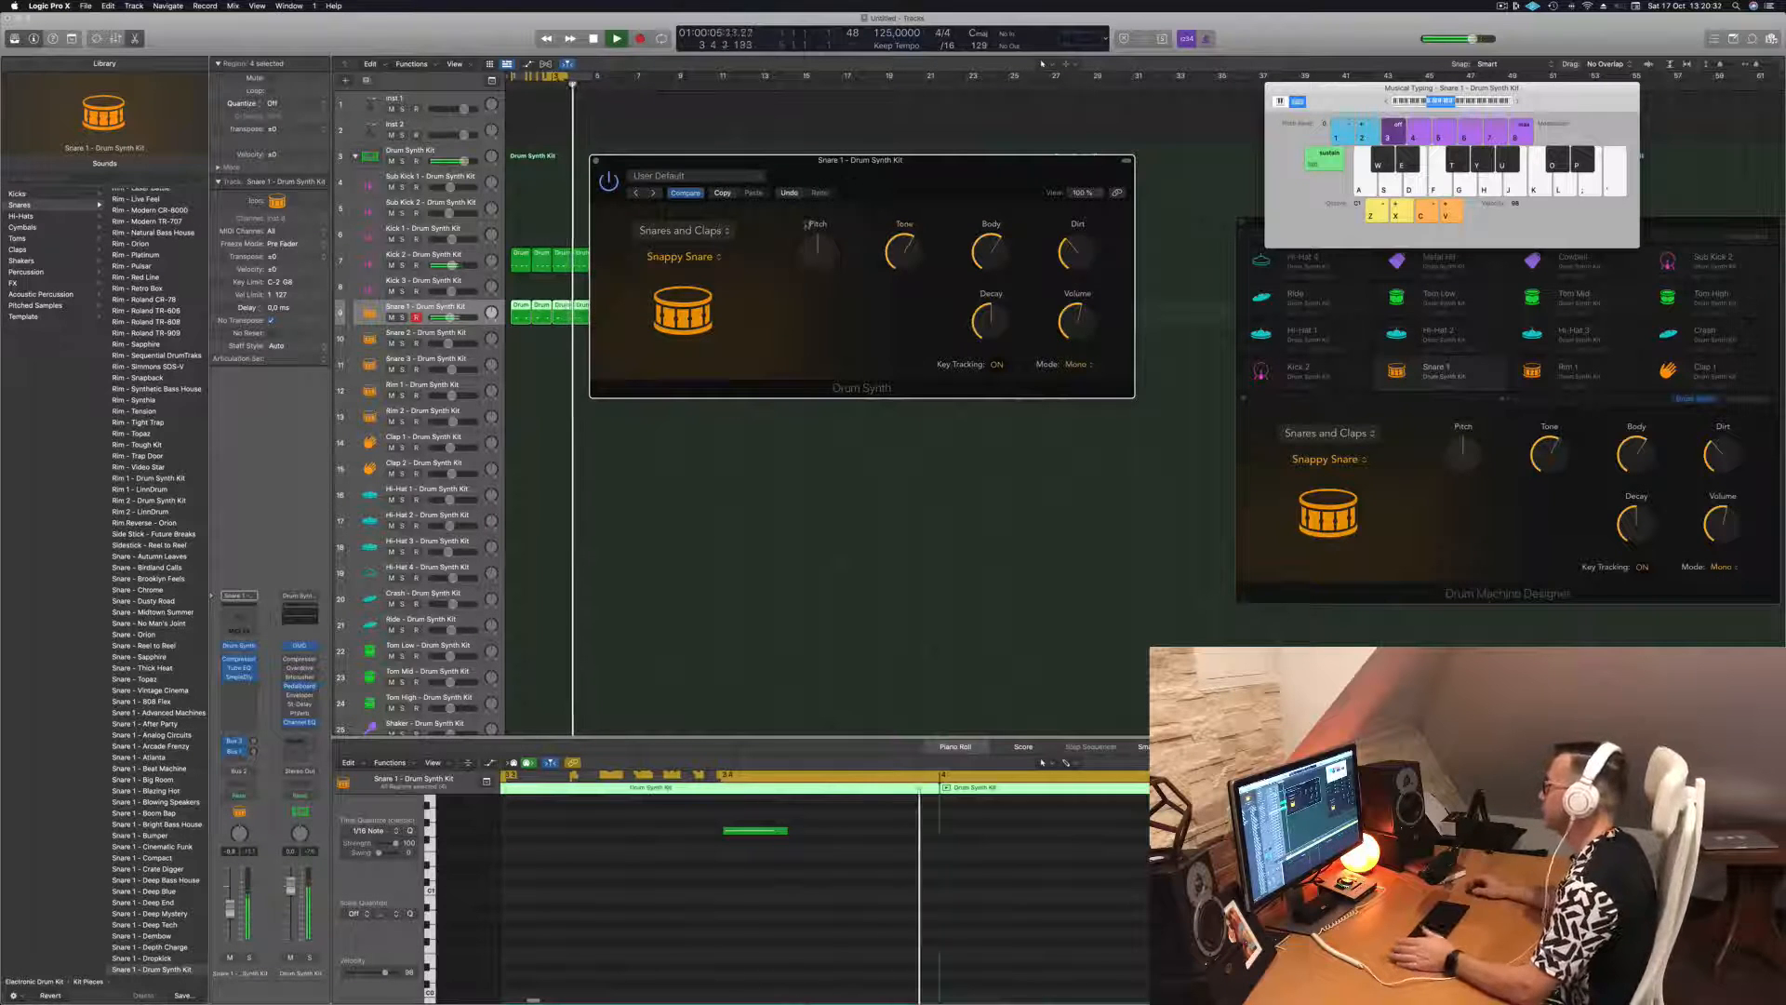
pyautogui.moveTo(817, 245)
pyautogui.mouseDown()
pyautogui.moveTo(826, 273)
pyautogui.moveTo(831, 244)
pyautogui.mouseUp()
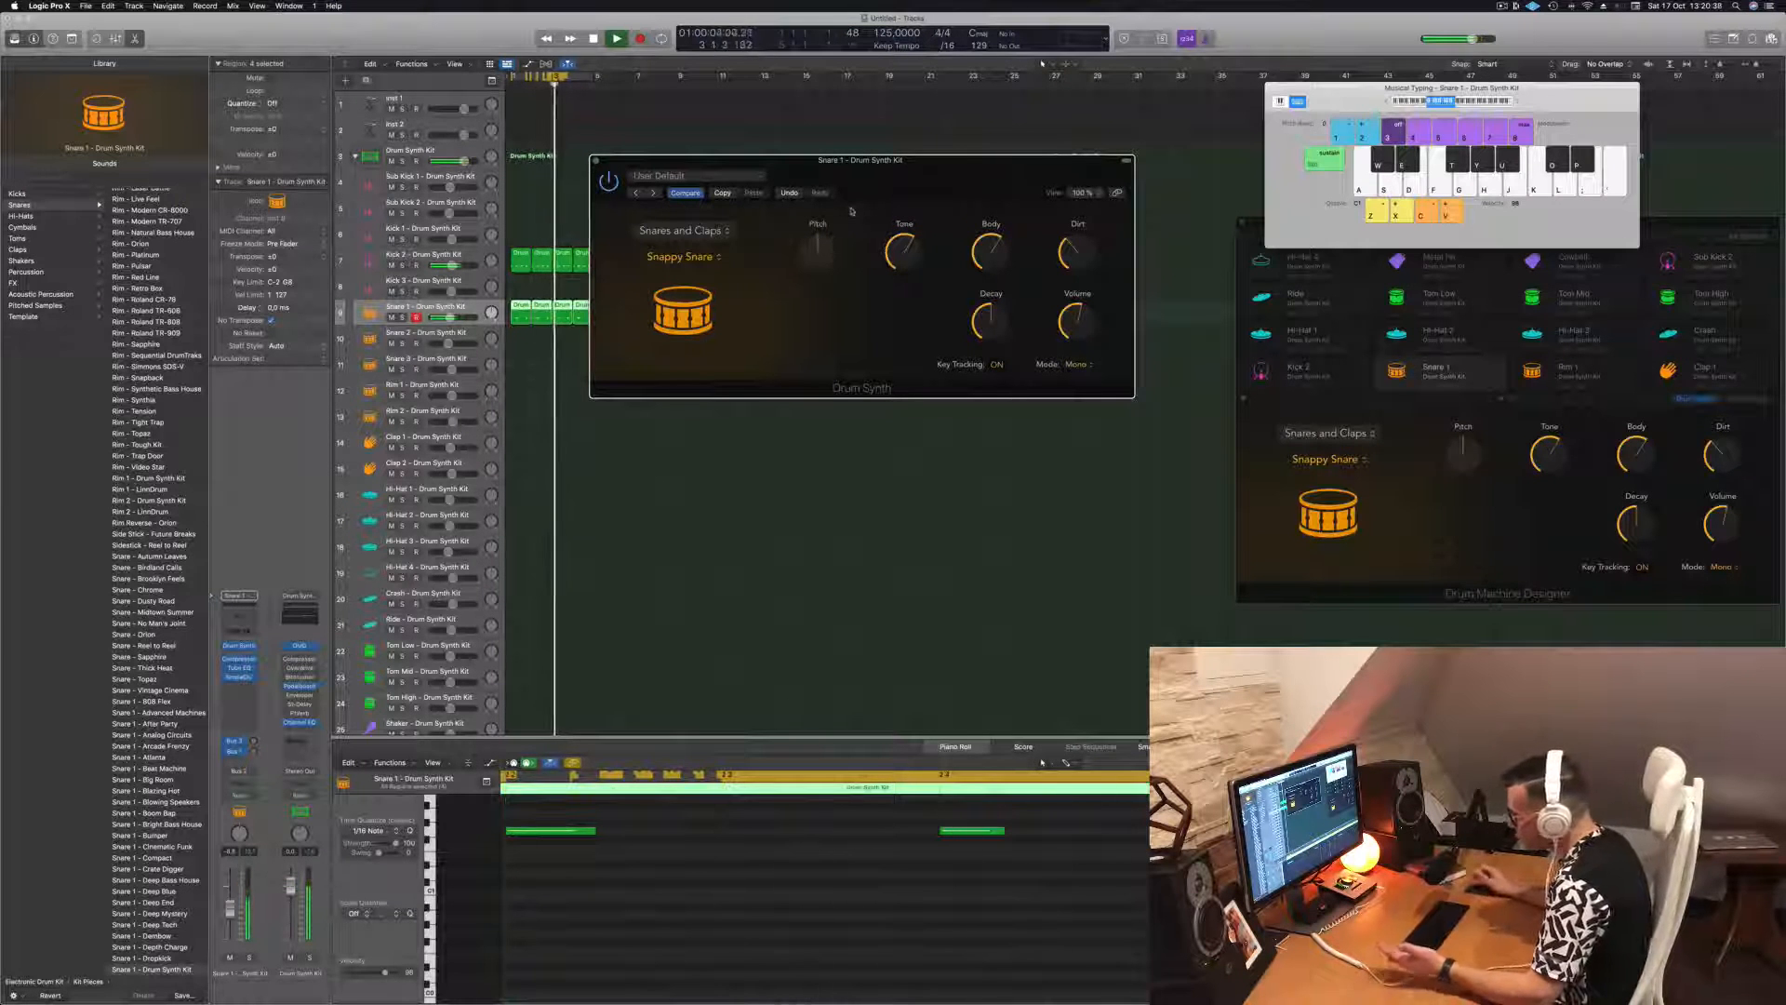
pyautogui.moveTo(916, 169); pyautogui.dragTo(1013, 229)
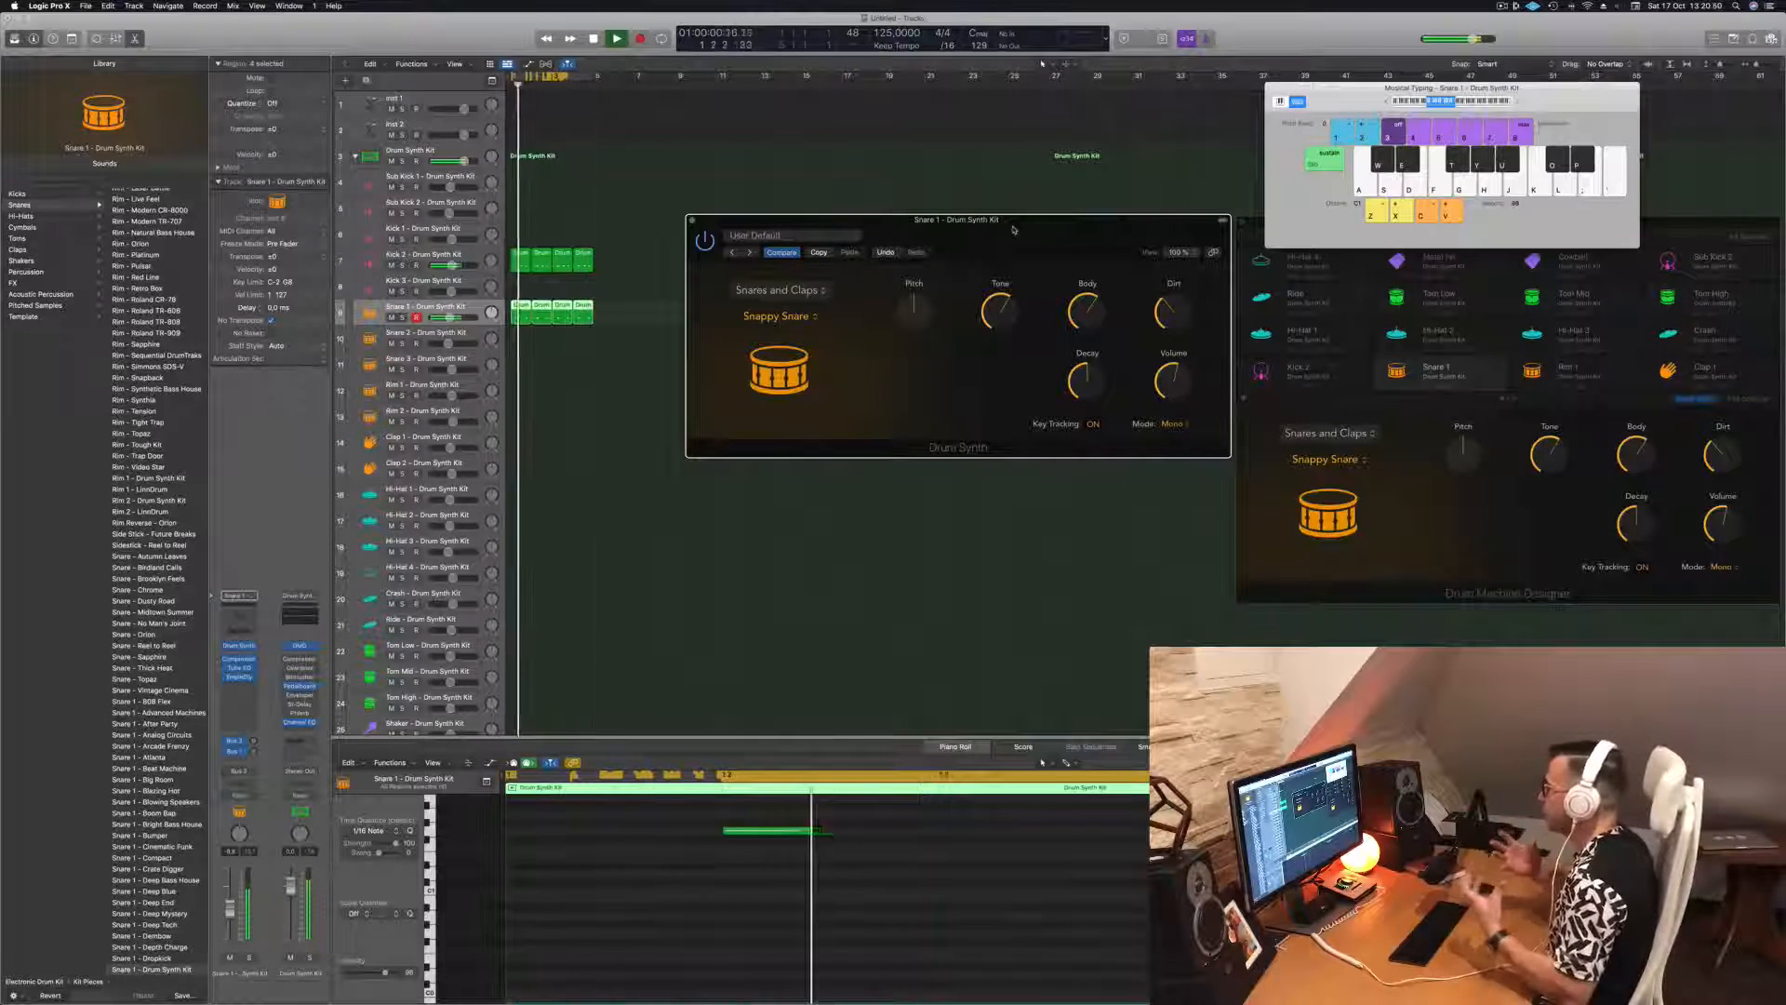
pyautogui.moveTo(1014, 229); pyautogui.dragTo(918, 218)
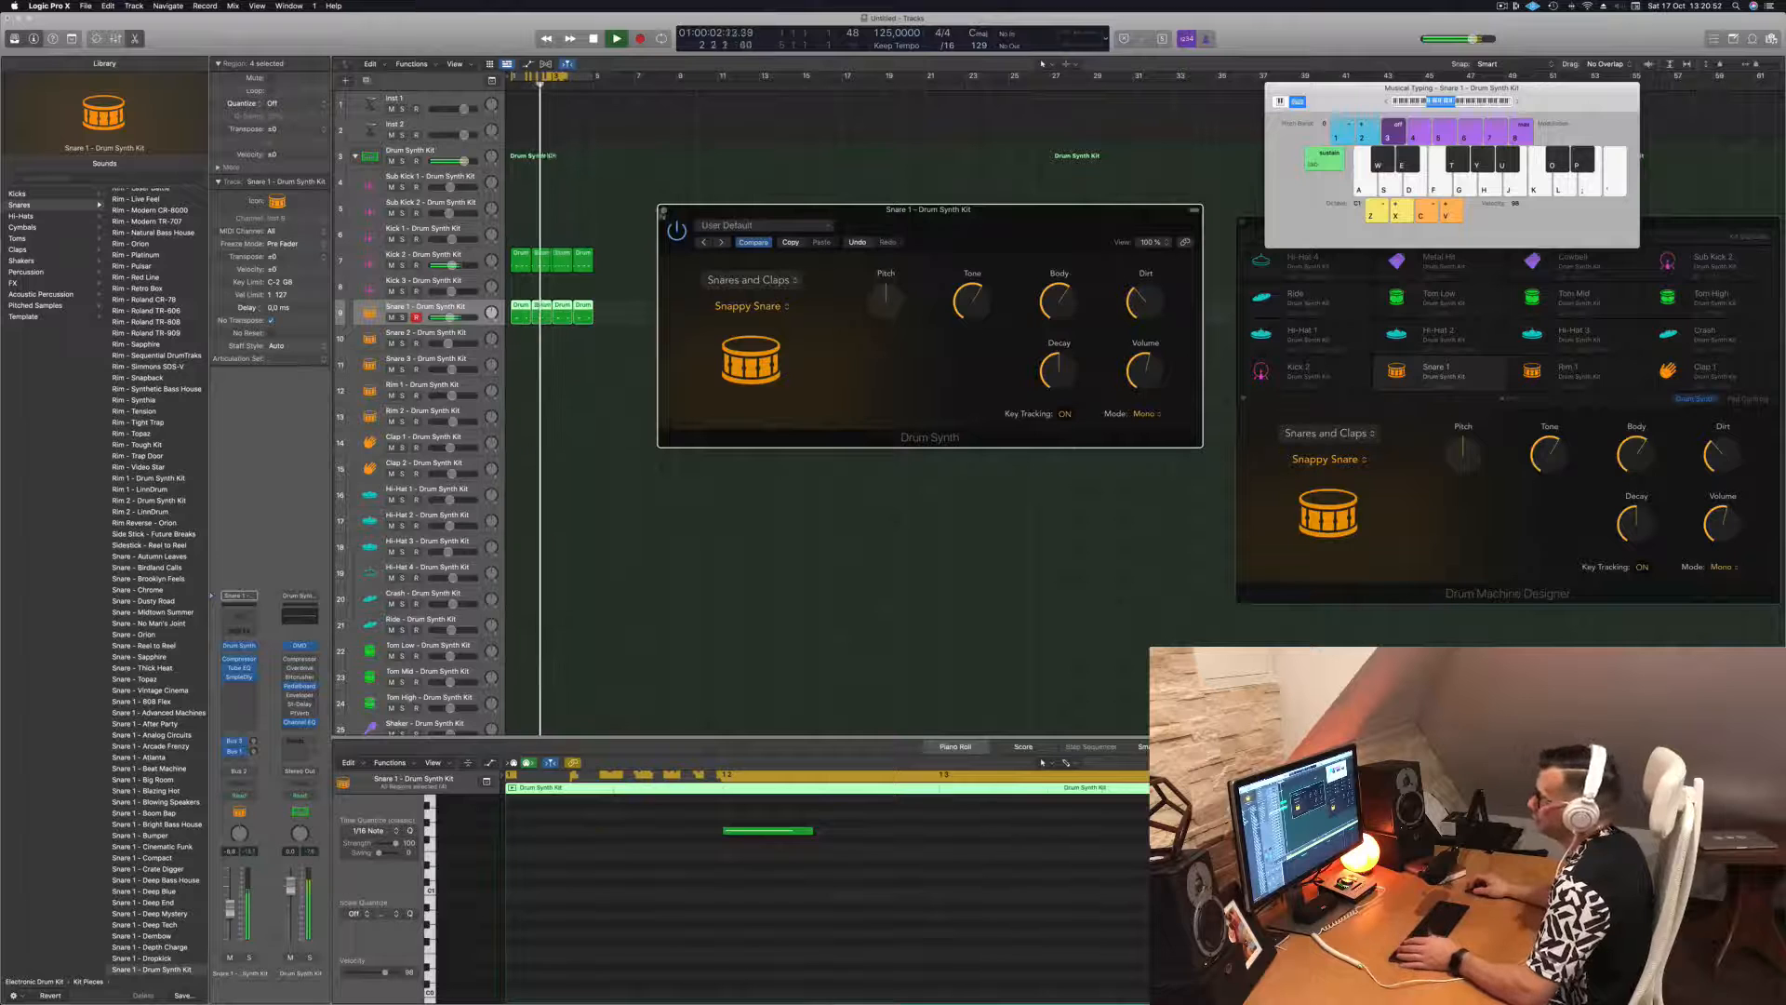
pyautogui.click(663, 211)
# - Select the Snare 1 track and lower its volume slightly while the beat plays
pyautogui.click(666, 360)
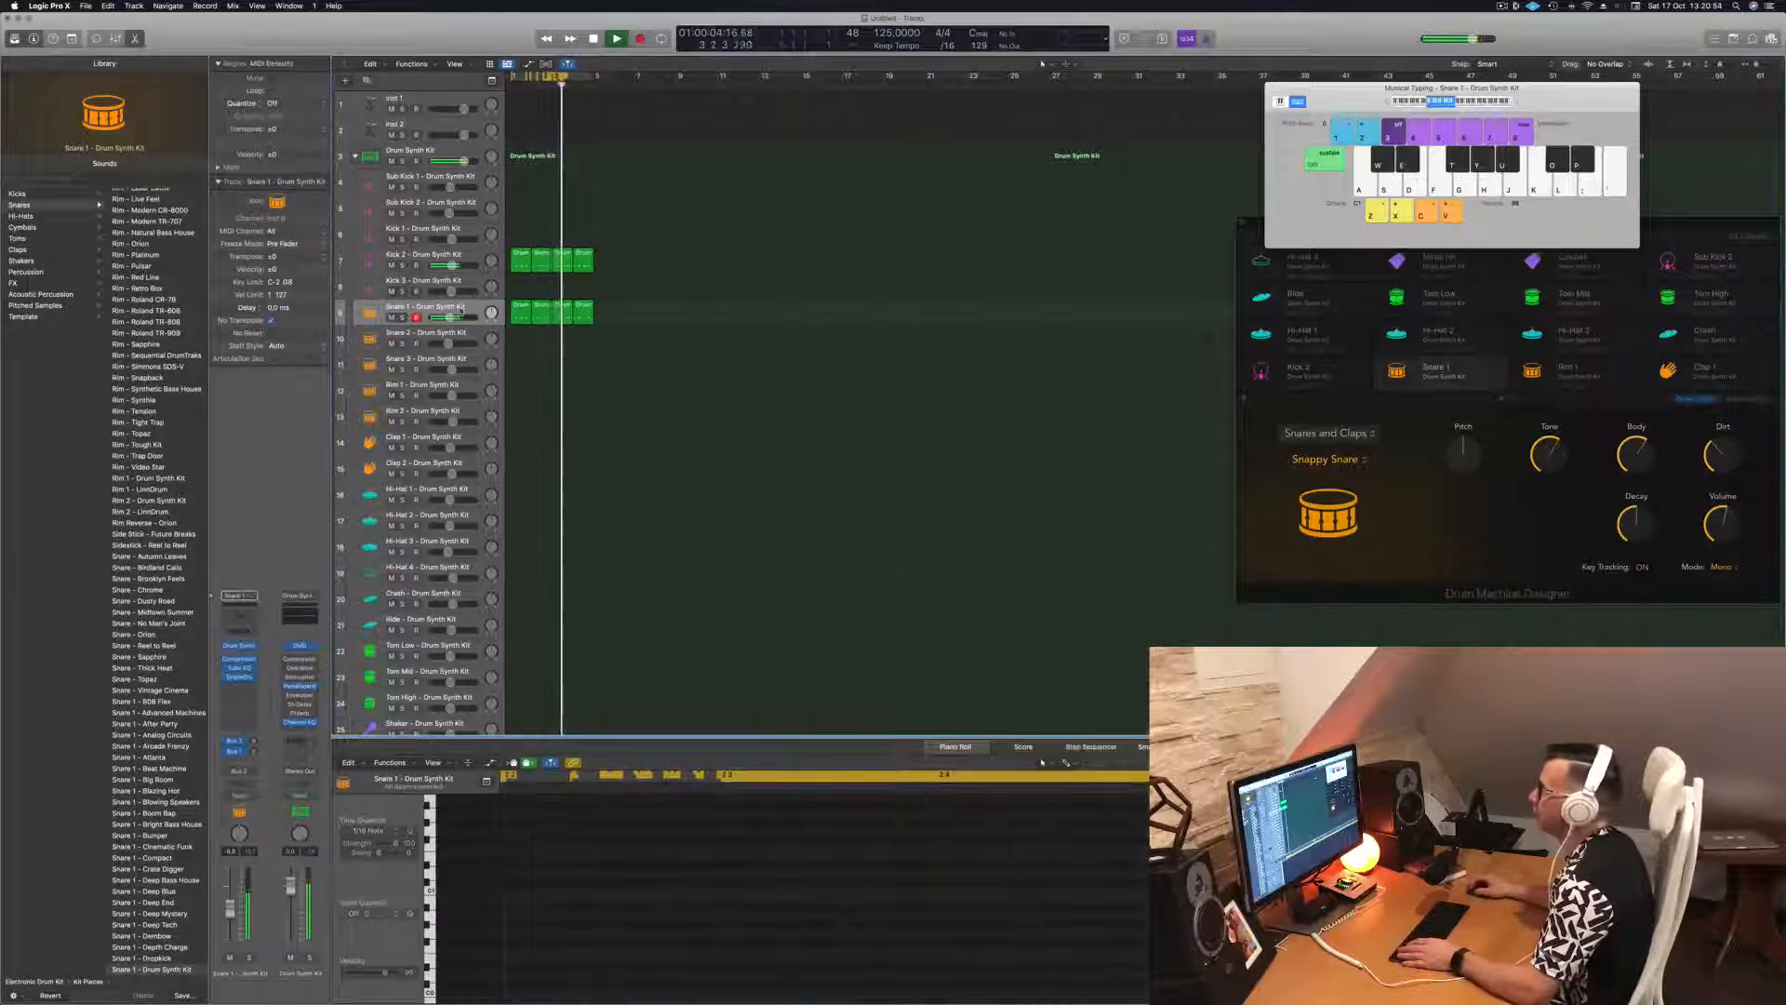
pyautogui.click(460, 309)
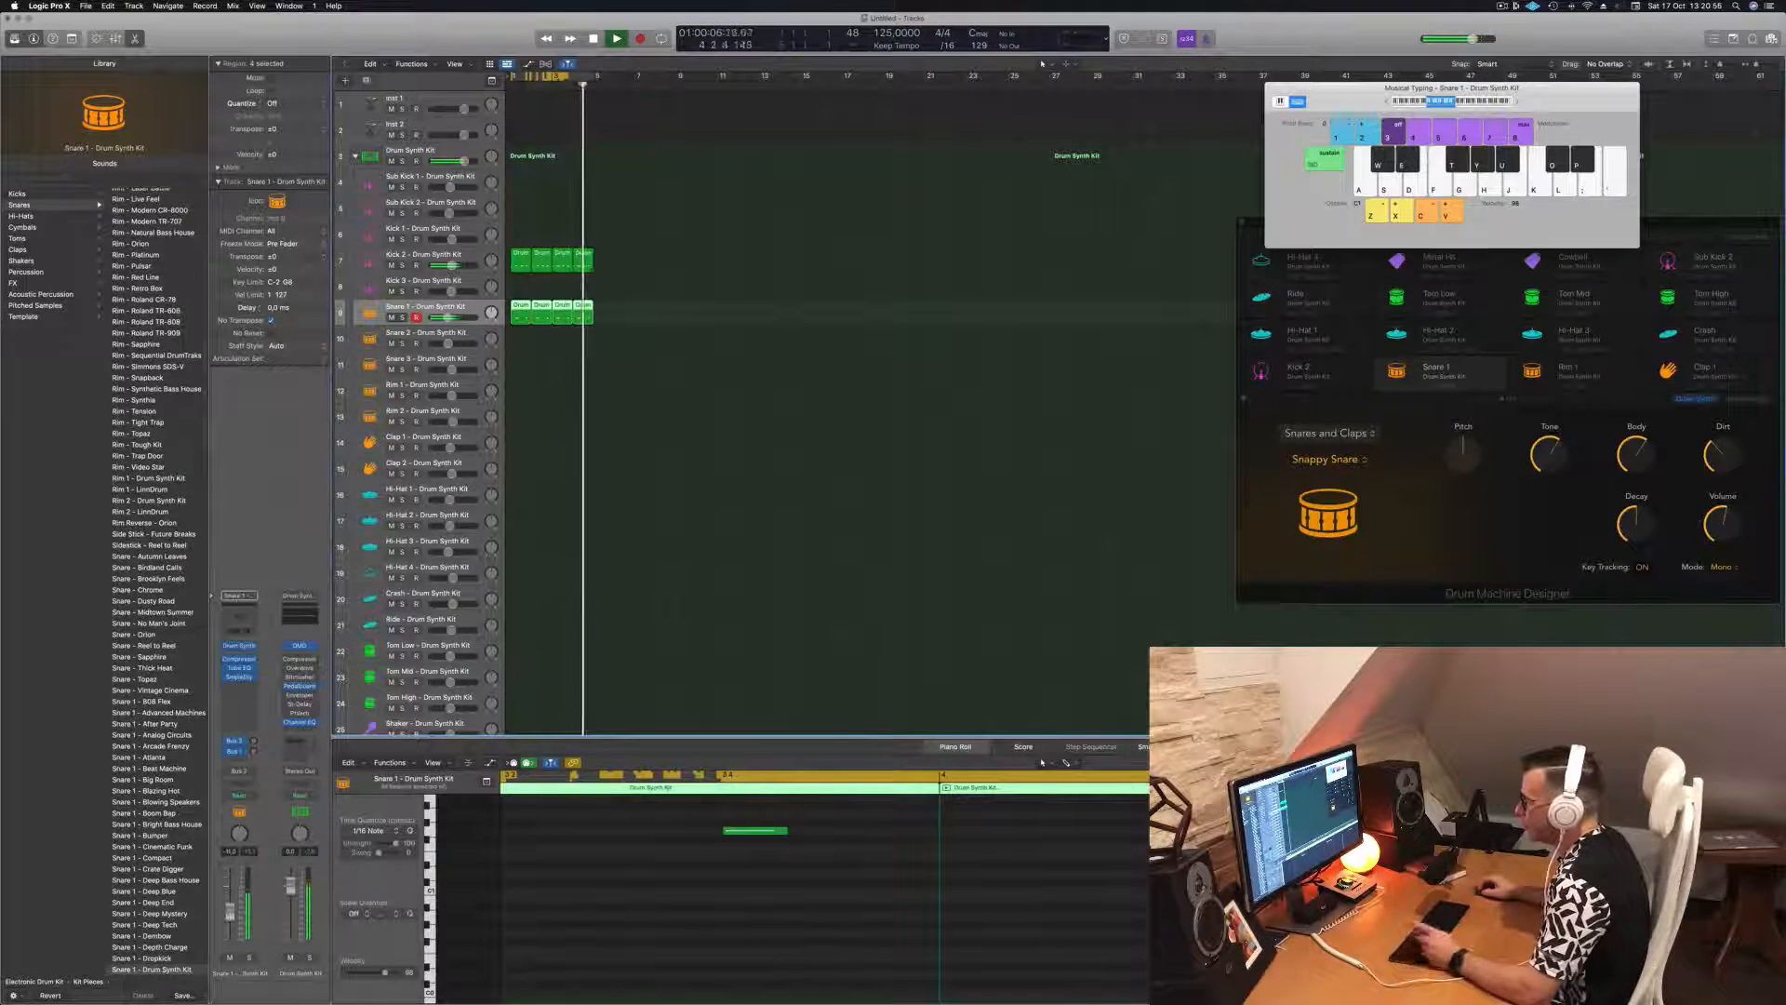
pyautogui.click(667, 445)
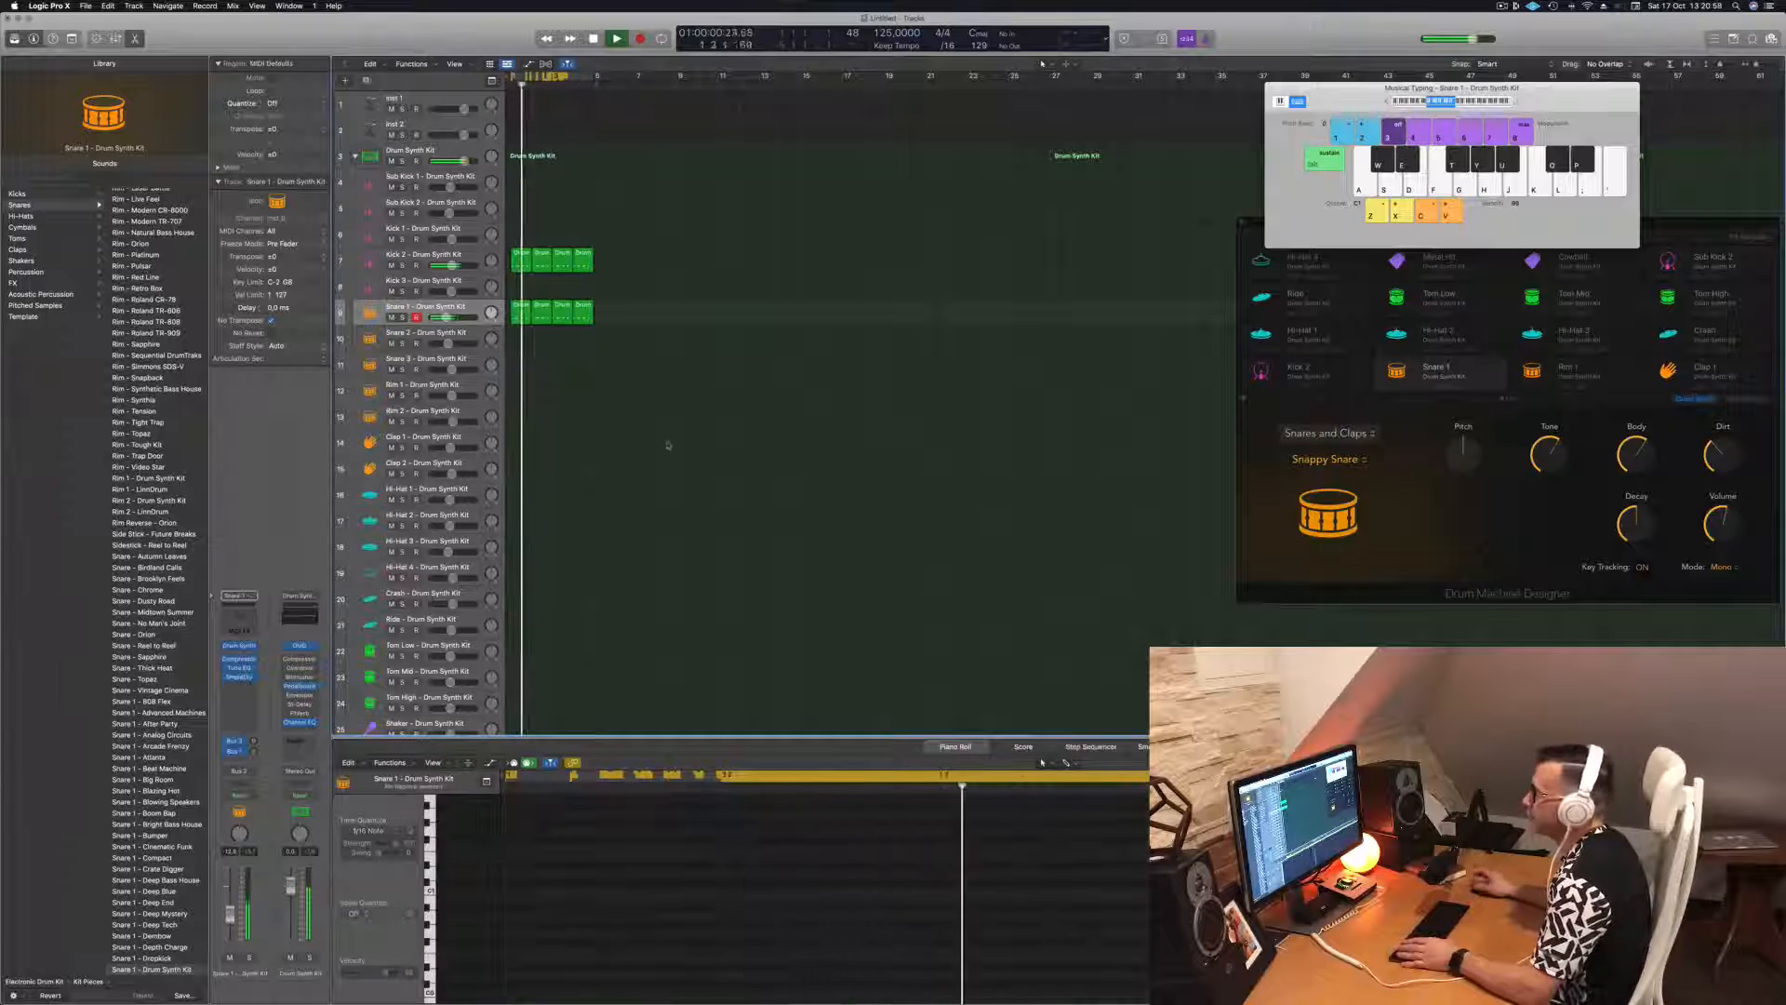
# - Copy the first Kick 2 region to the start of the Clap 2 track and stop playback
pyautogui.click(520, 258)
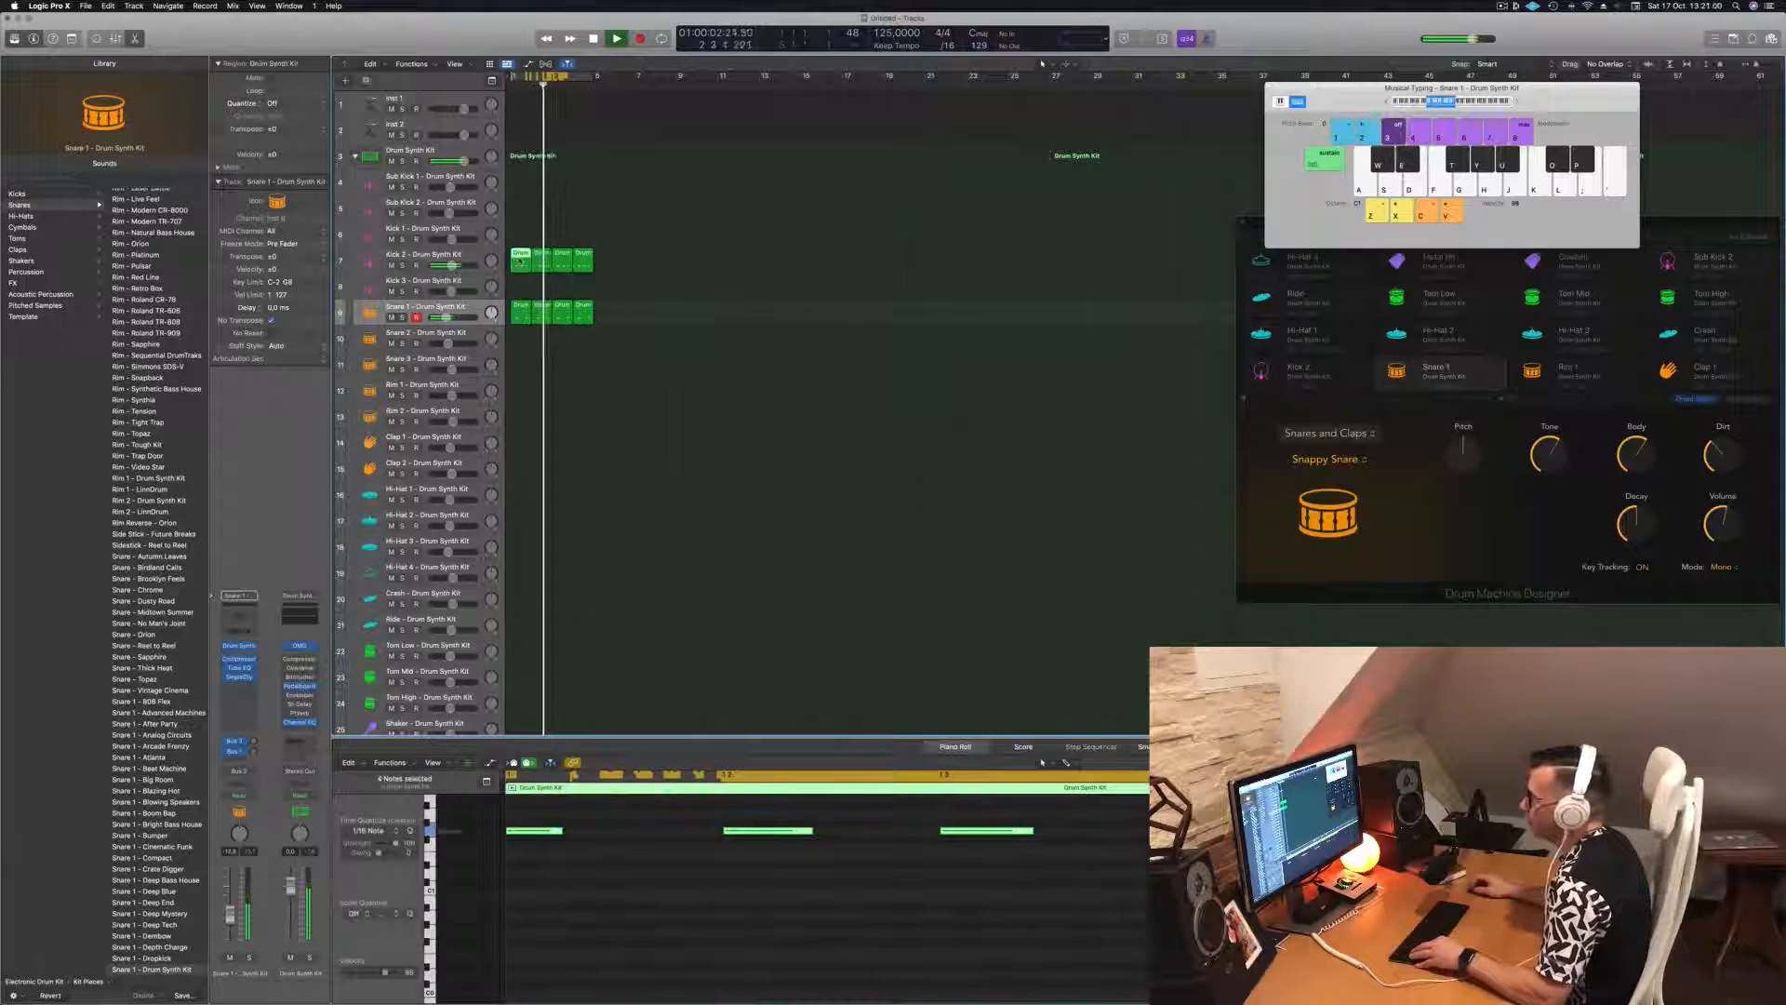
pyautogui.moveTo(520, 259); pyautogui.dragTo(507, 439)
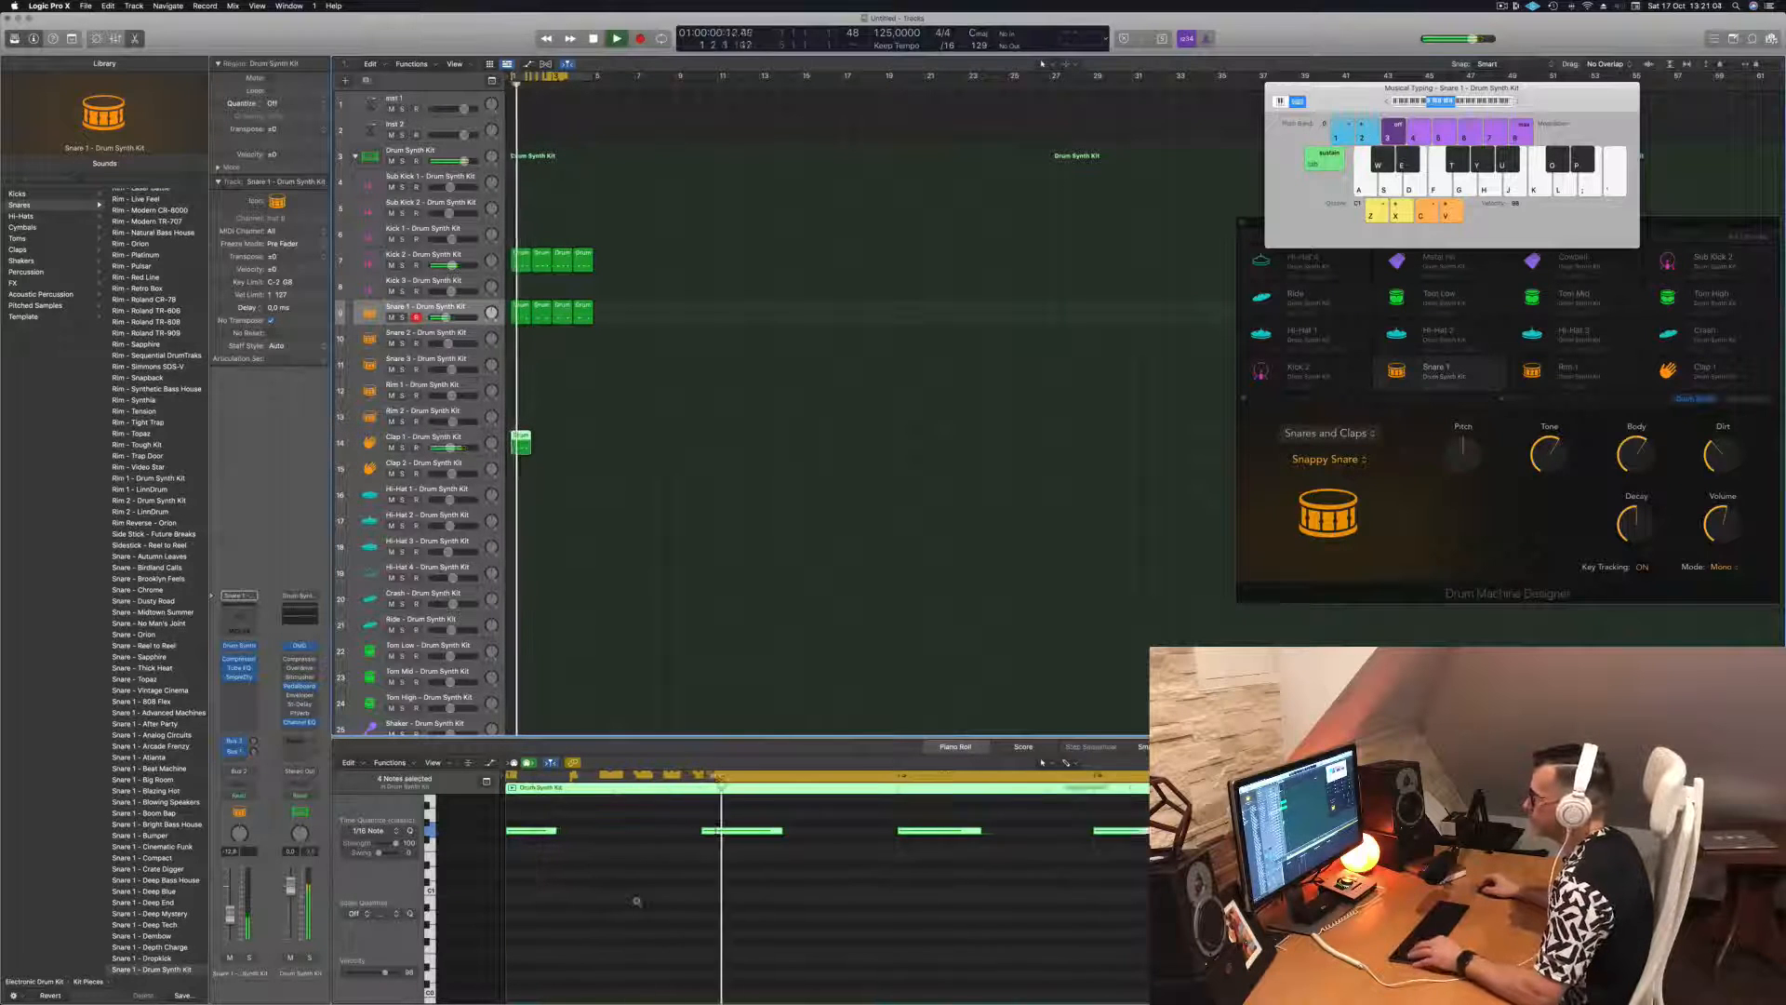
pyautogui.scroll(-2, 636, 902)
pyautogui.press('space')
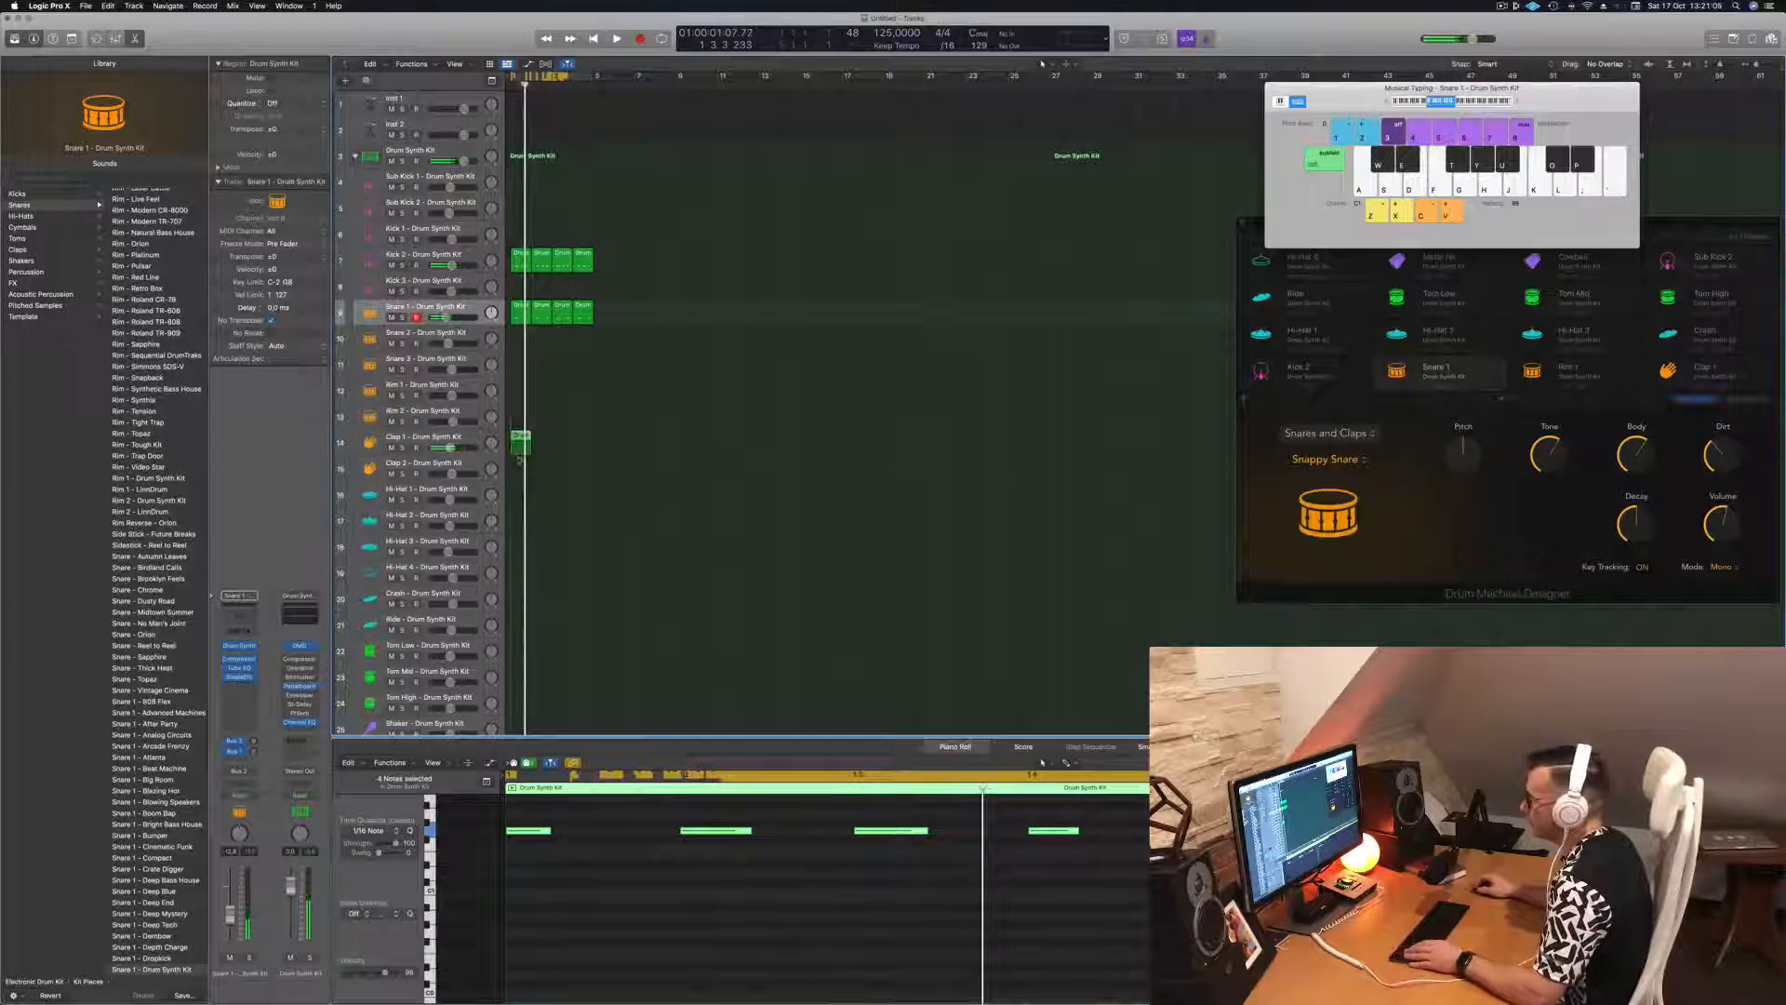
pyautogui.moveTo(519, 458); pyautogui.dragTo(519, 484)
pyautogui.scroll(3, 614, 925)
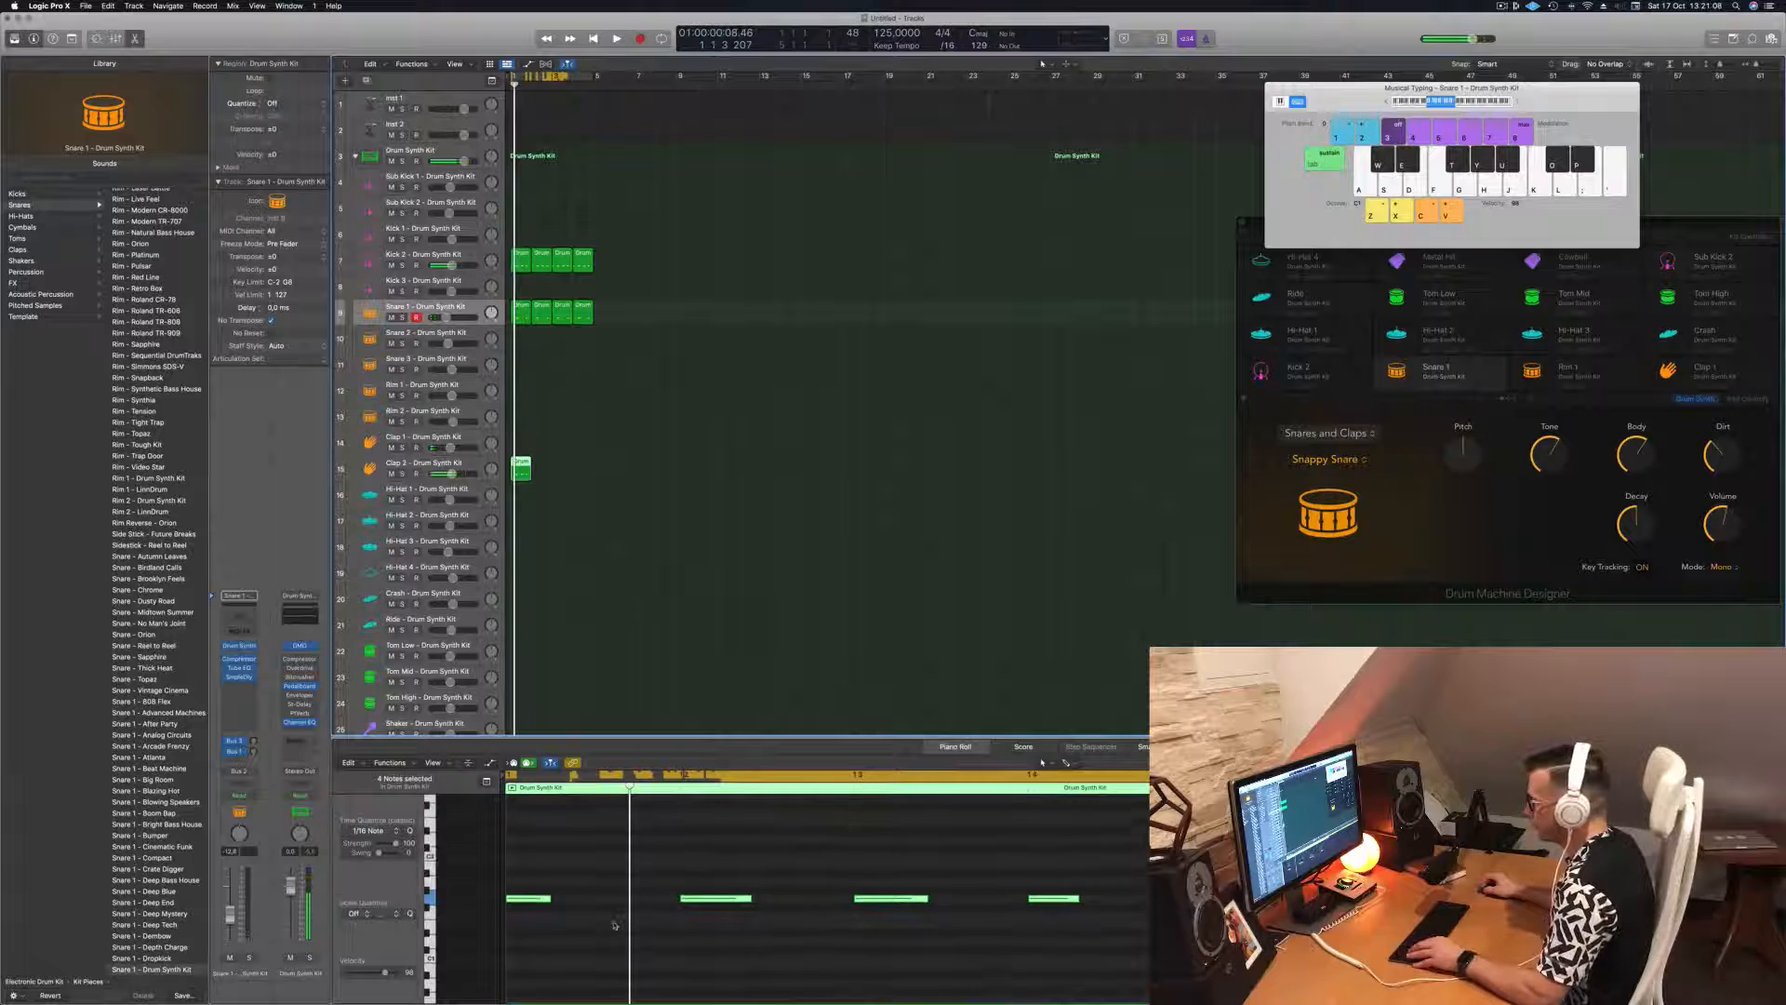
# - Transpose the selected notes of the Clap 2 region upward and play the beat
pyautogui.click(614, 925)
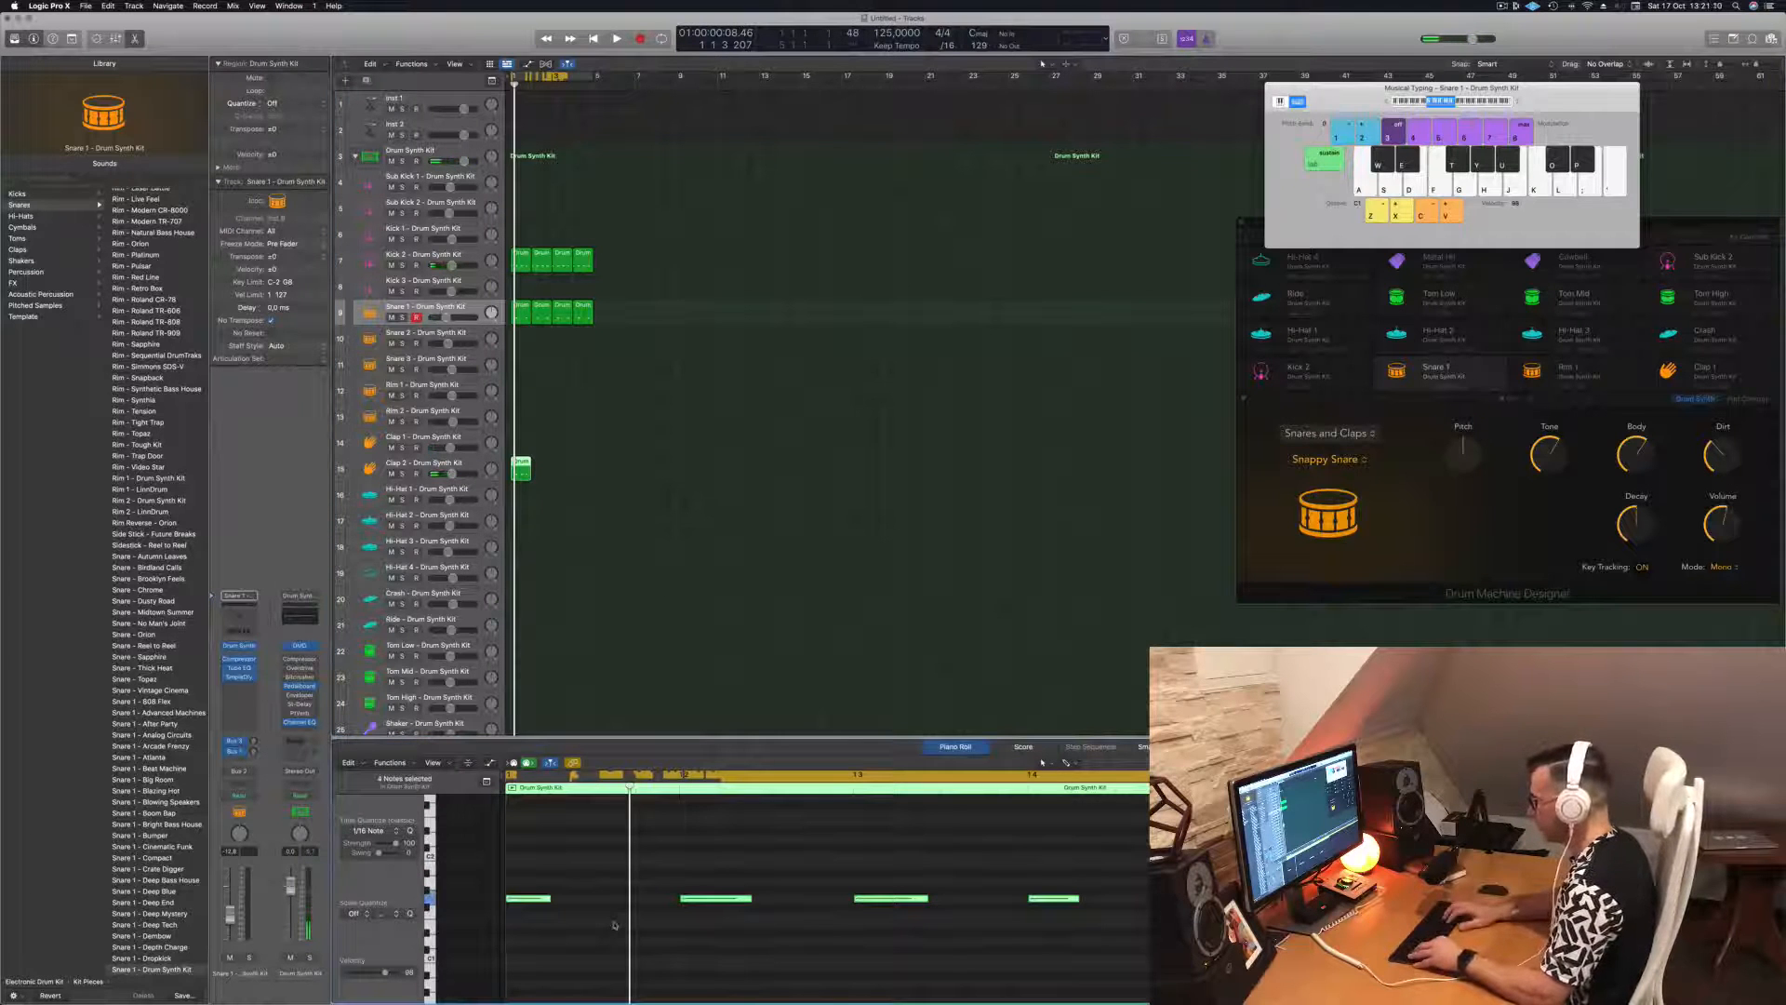
pyautogui.scroll(-4, 614, 925)
pyautogui.scroll(4, 614, 925)
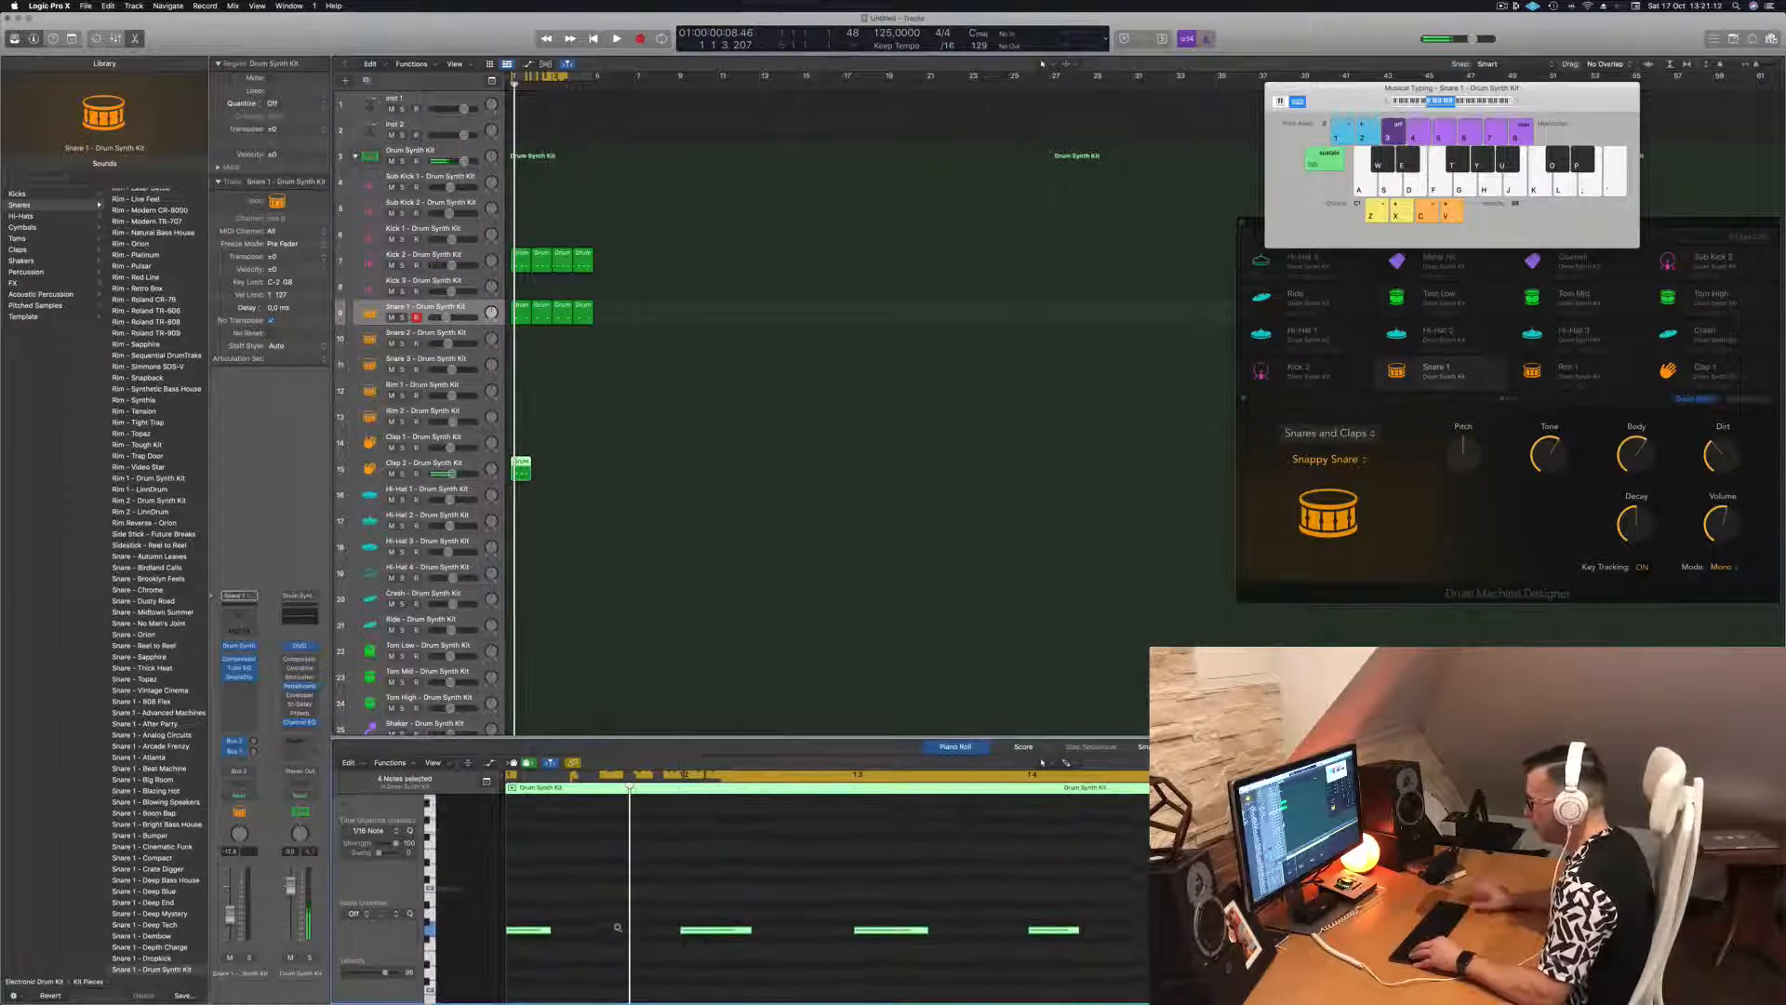
pyautogui.hotkey('alt', 'Up')
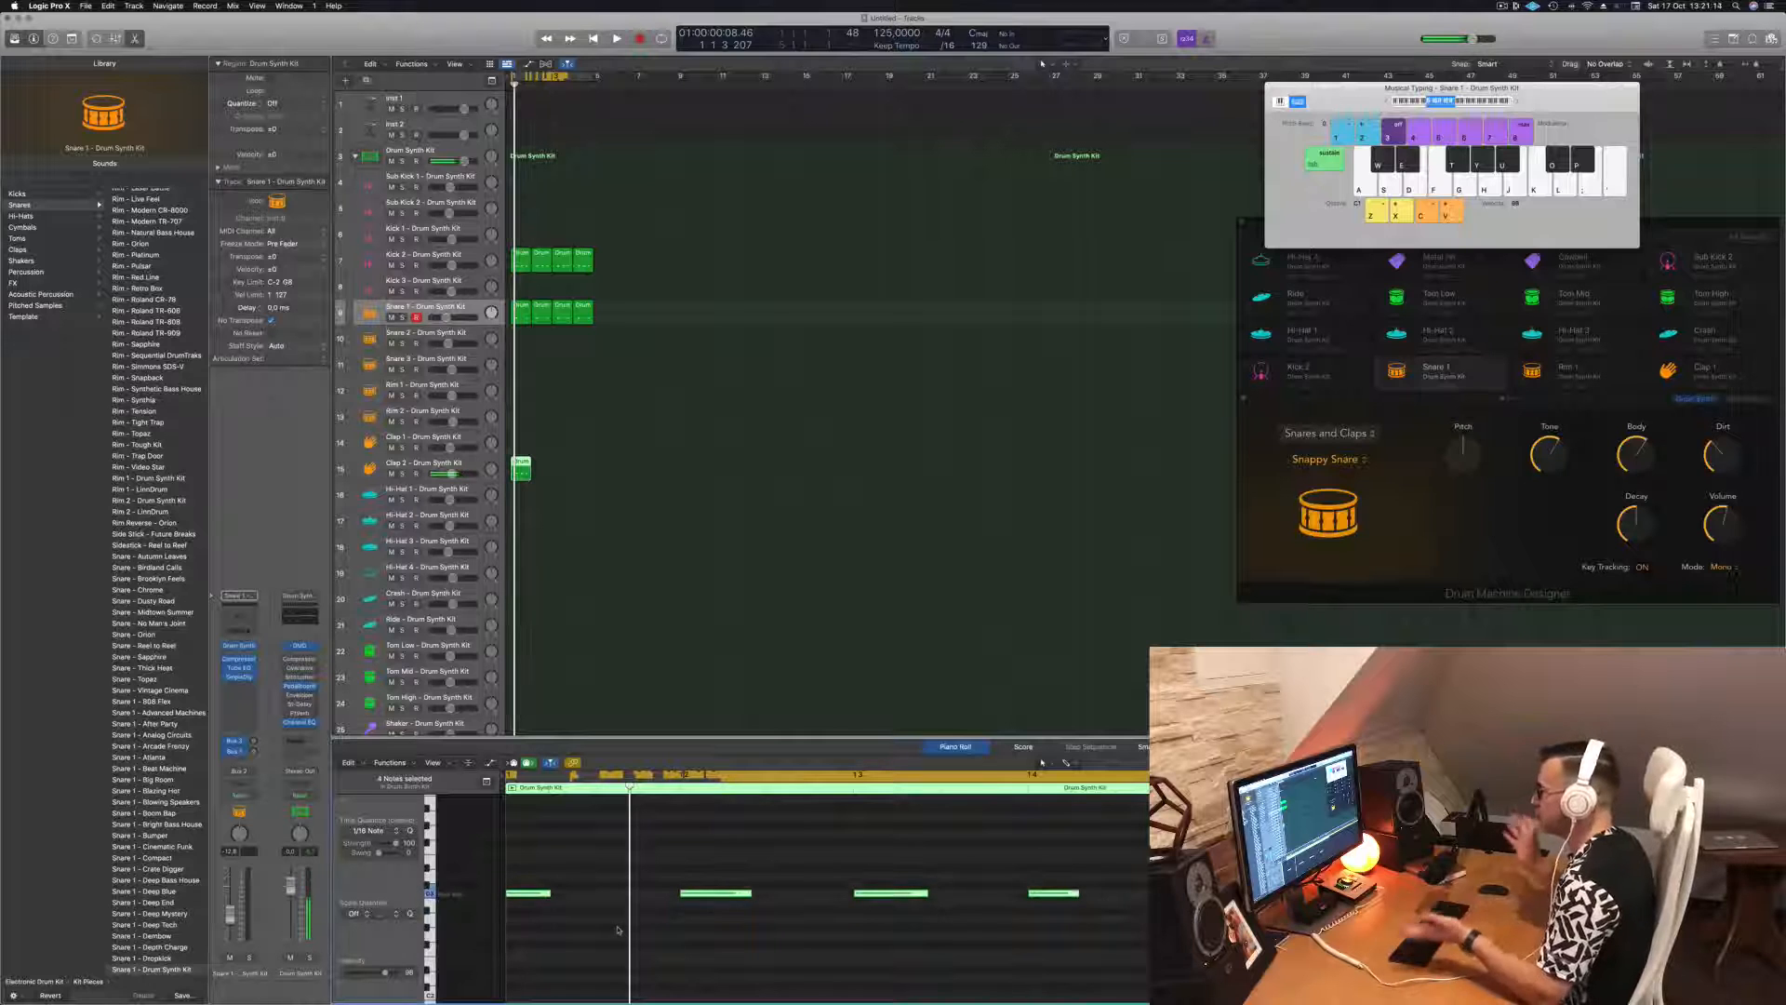
pyautogui.press('space')
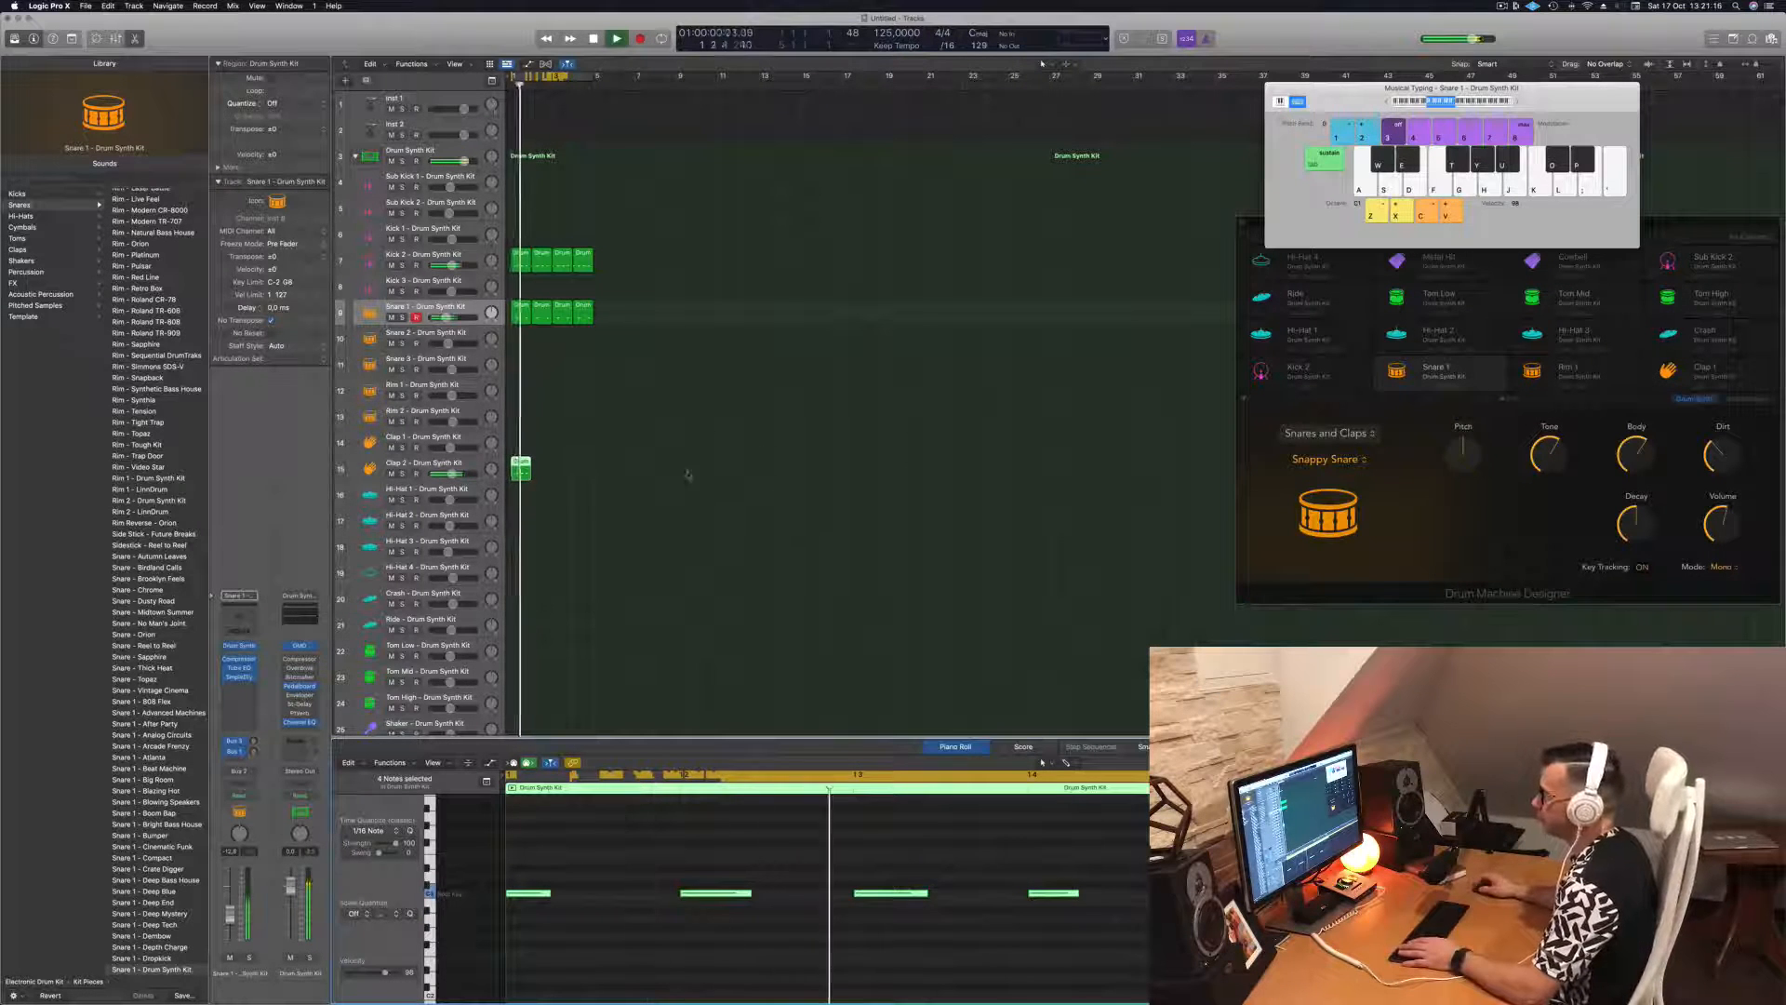
# - Duplicate the Clap 2 region to fill four bars and lower the track's volume slightly while replaying the beat
pyautogui.moveTo(522, 463); pyautogui.dragTo(560, 469)
pyautogui.keyDown('shift'); pyautogui.click(522, 468); pyautogui.keyUp('shift')
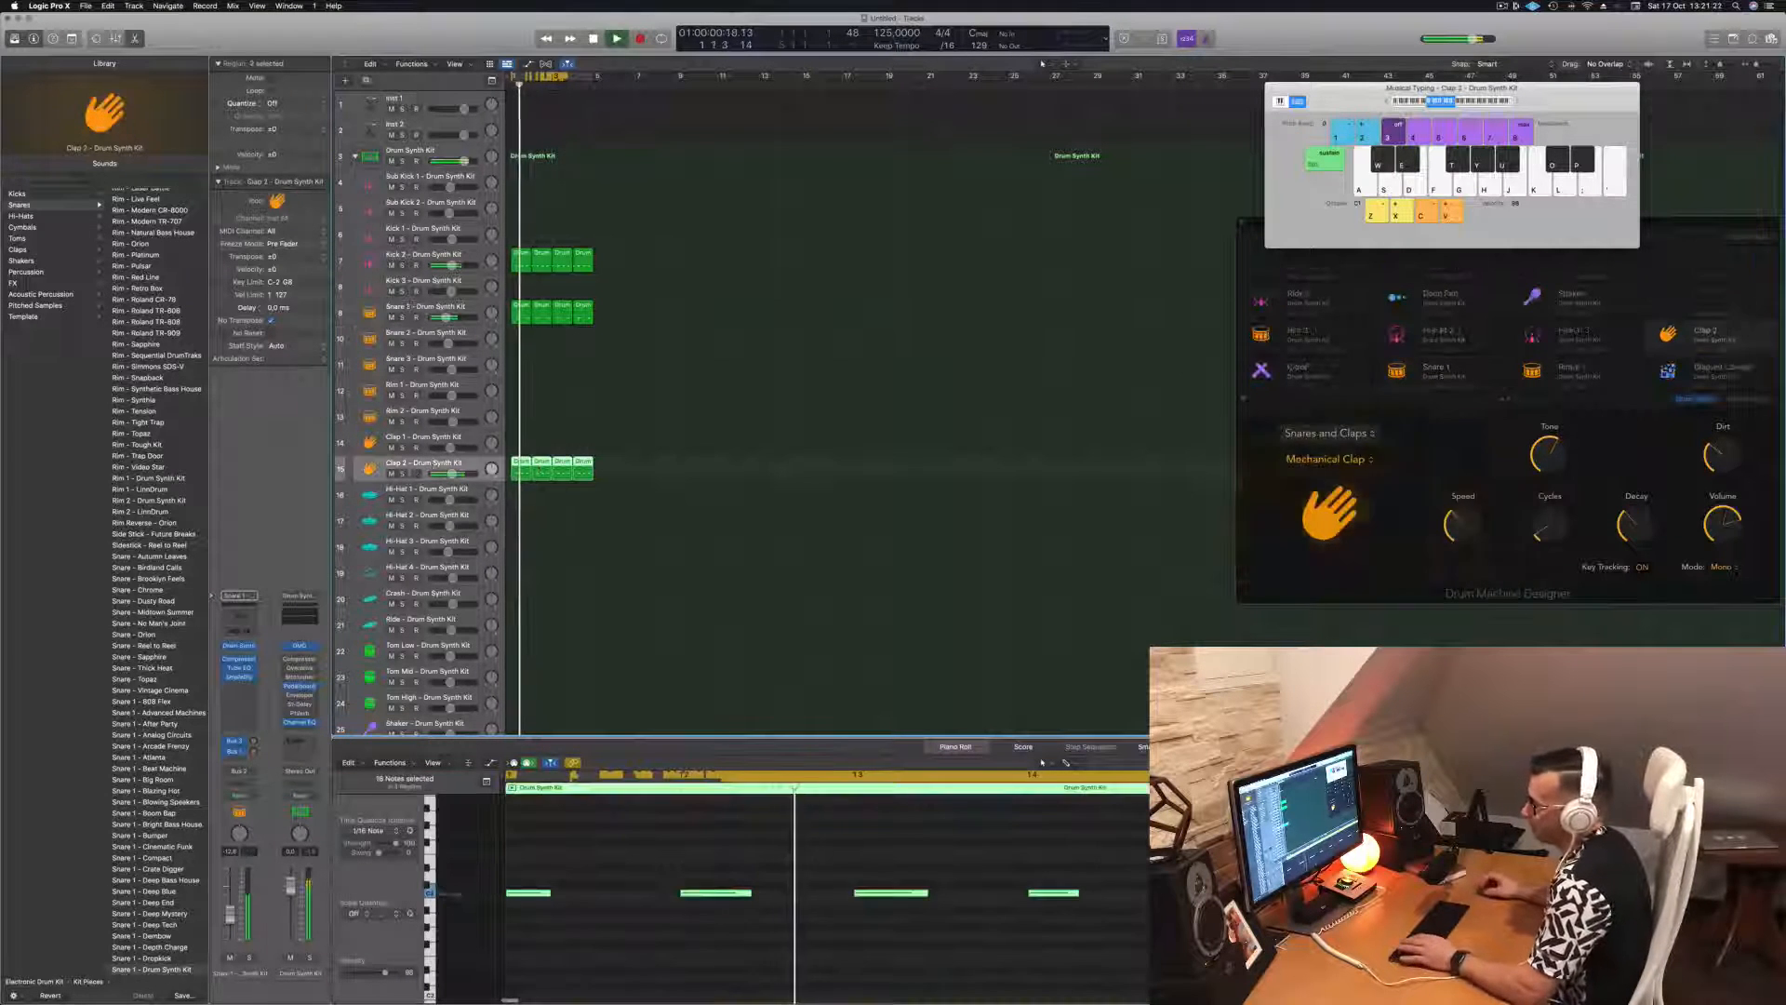
pyautogui.press('space')
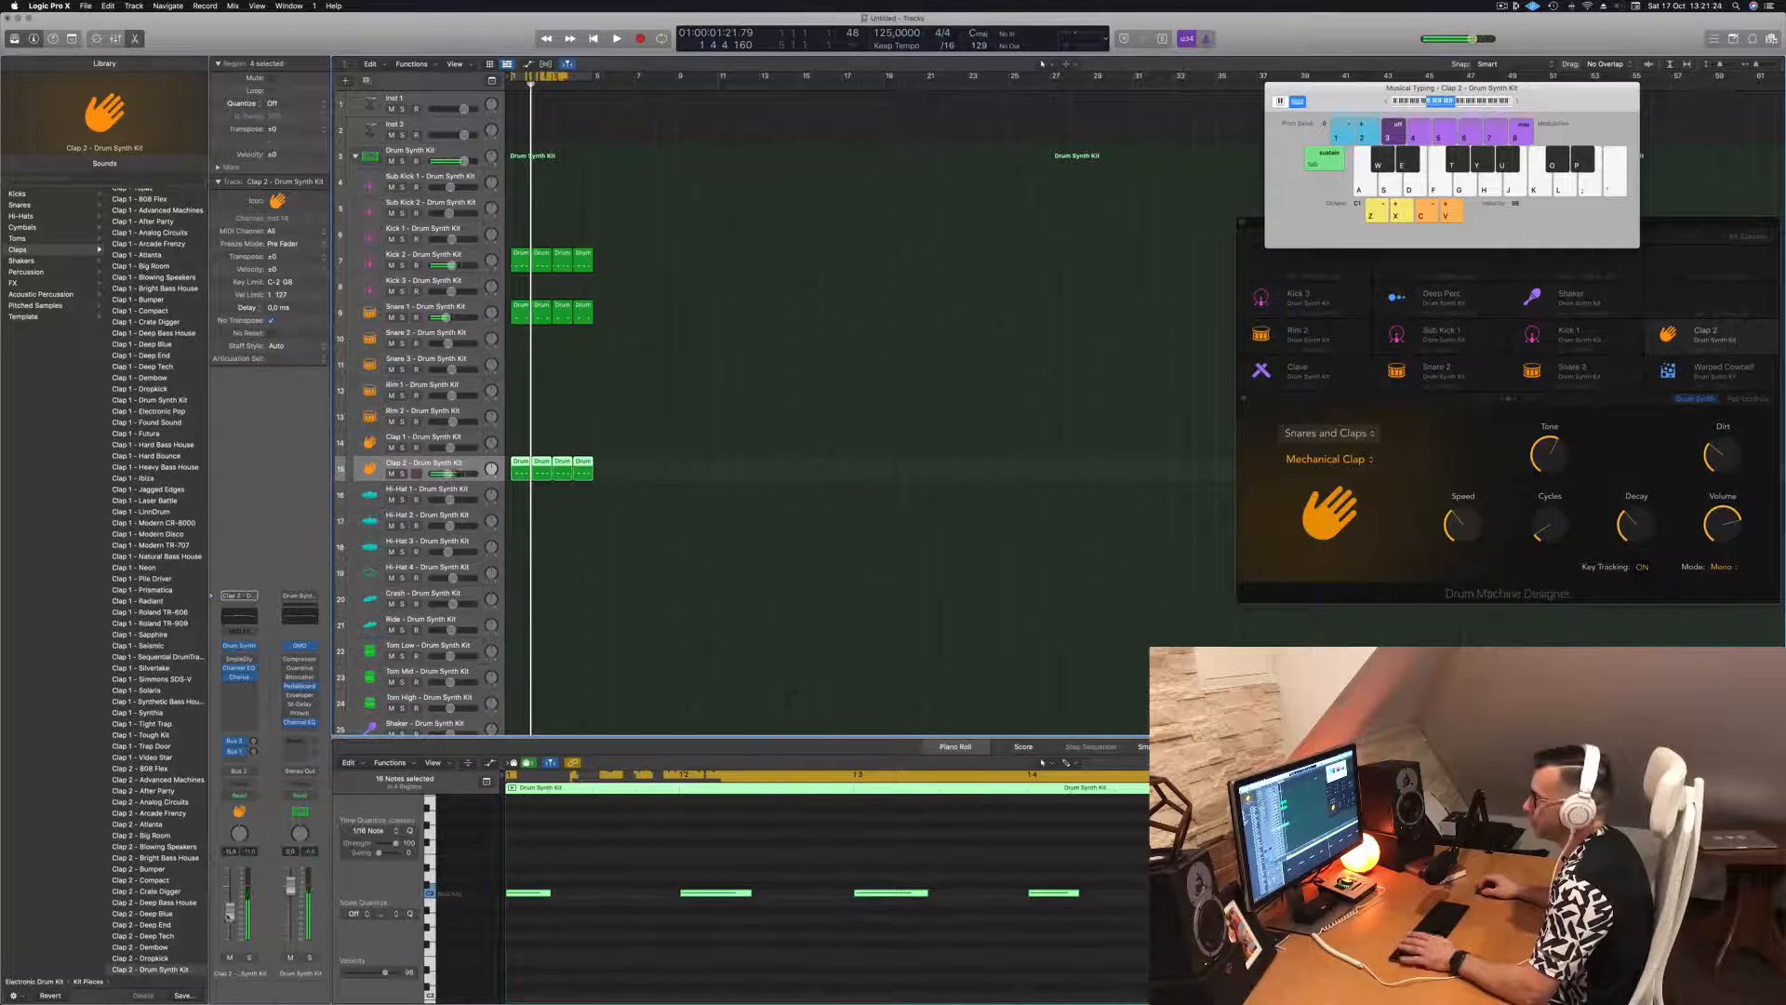
pyautogui.press('space')
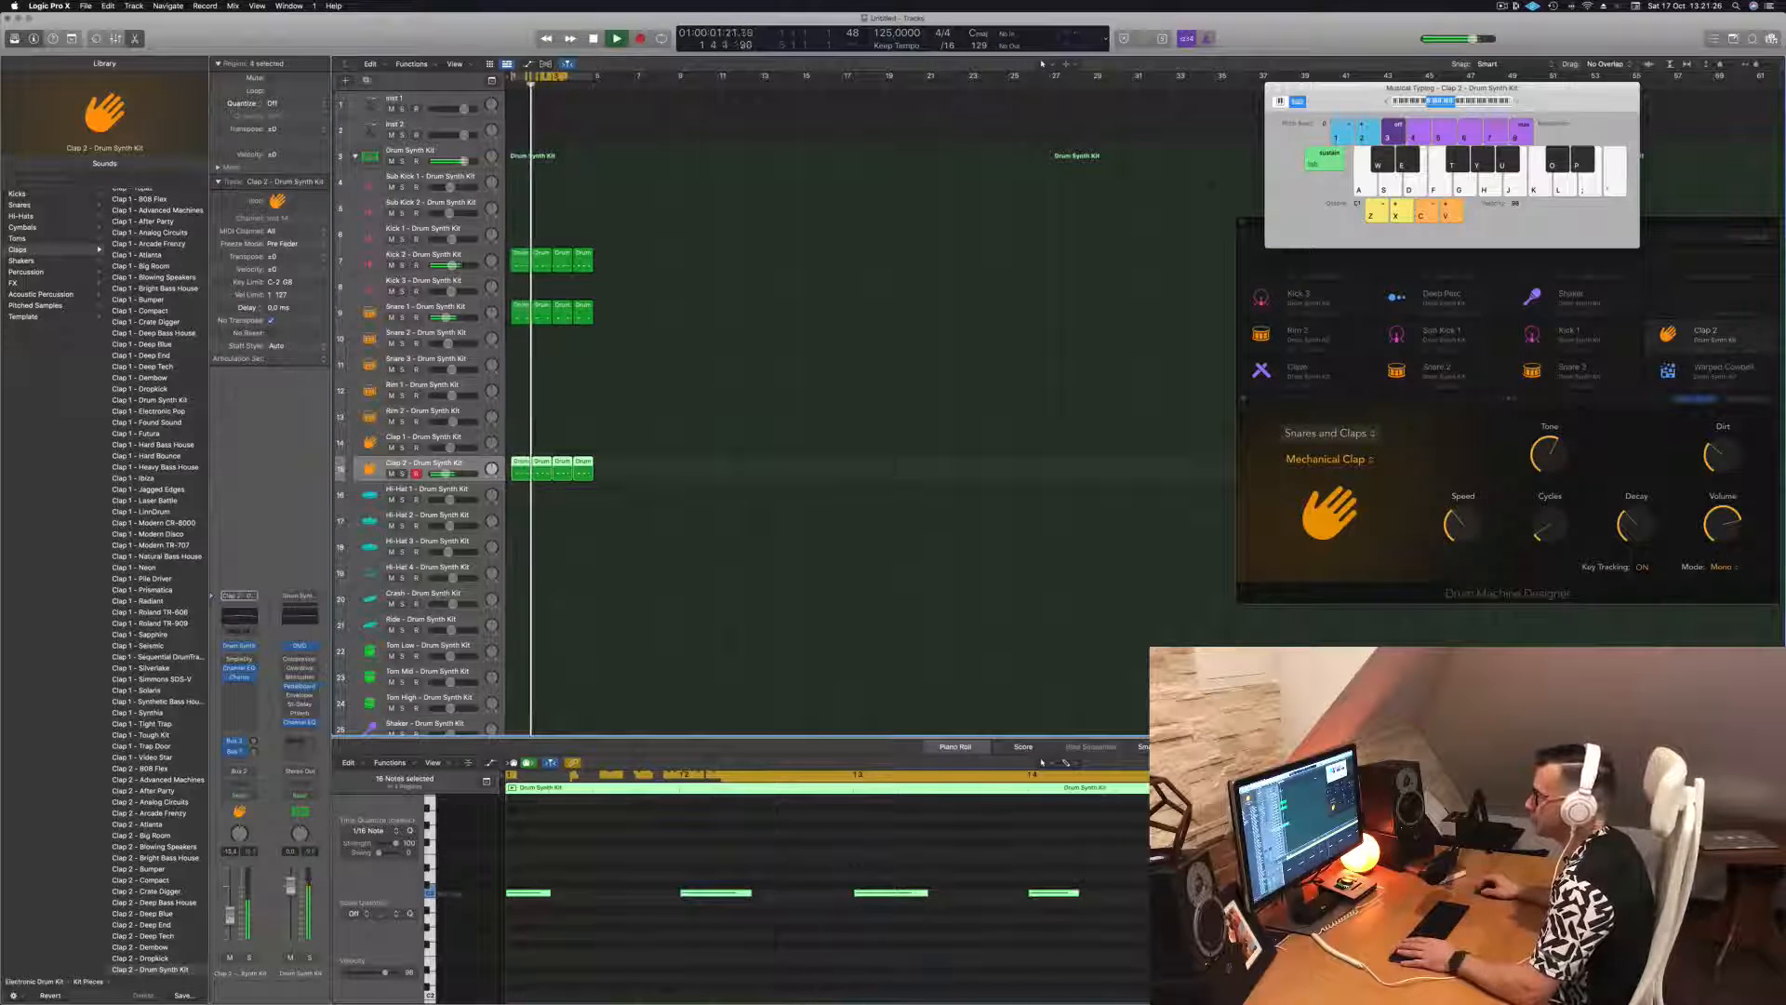
pyautogui.press('space')
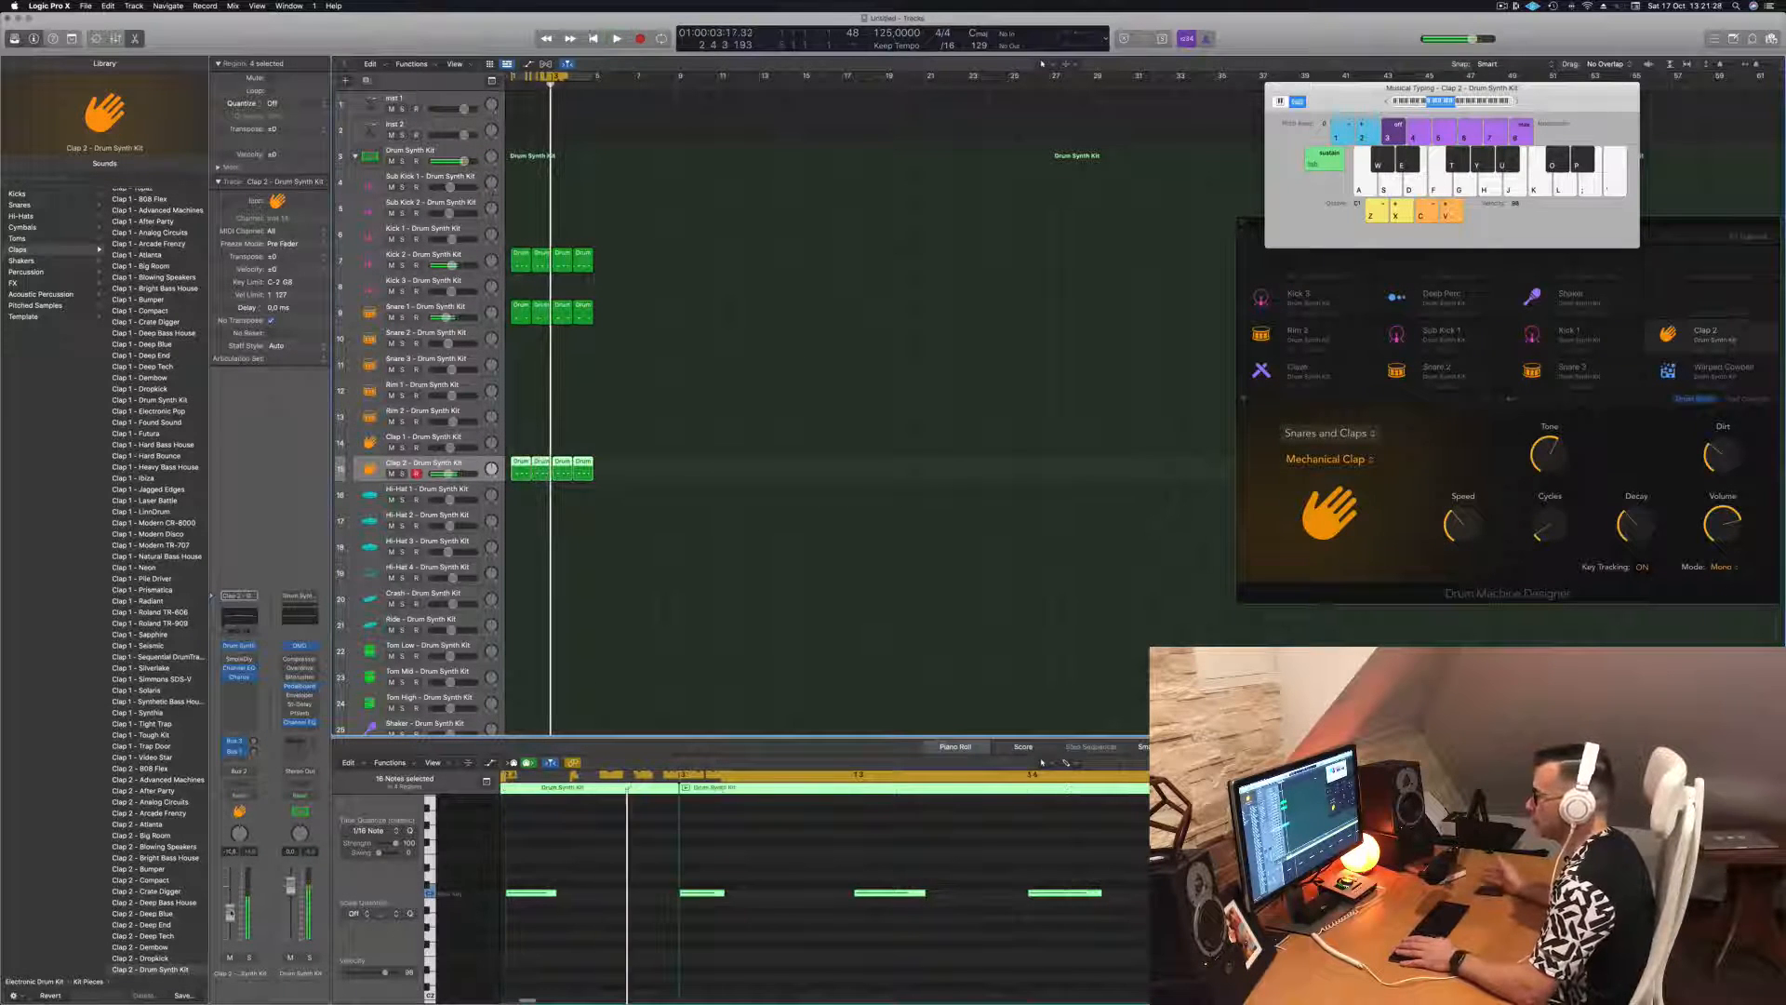
pyautogui.press('space')
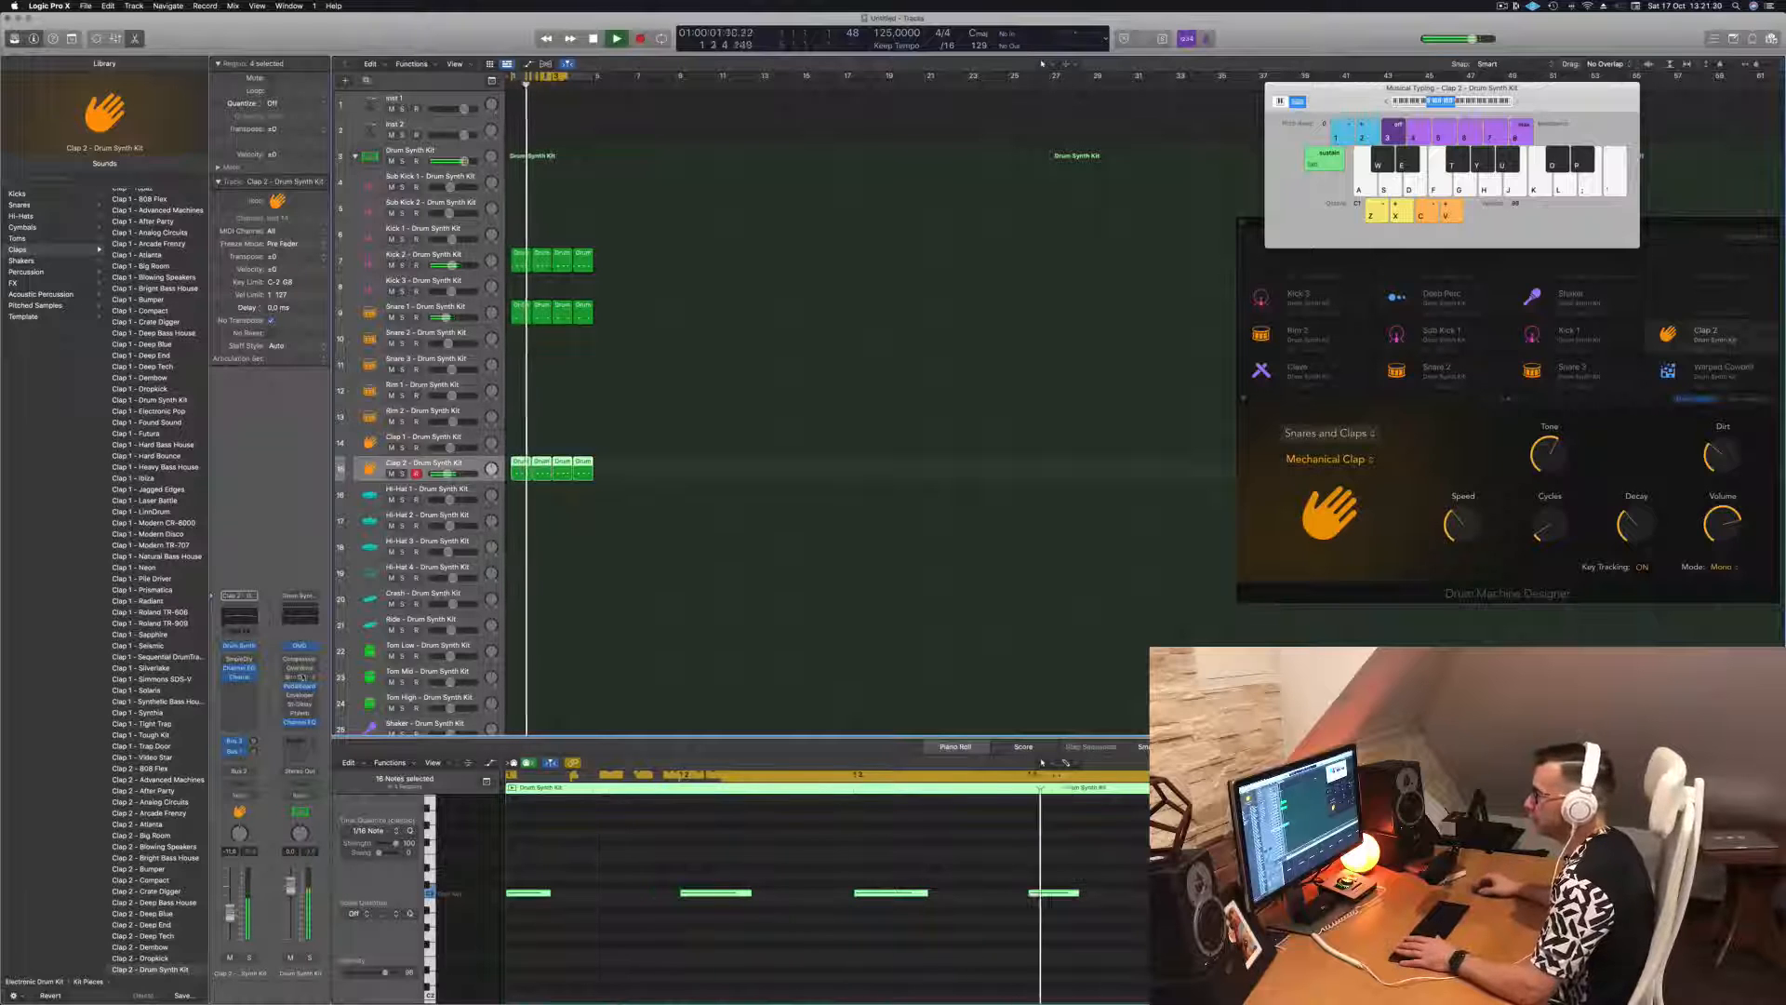
# - Open Drum Synth for the Clap 2 track and change its sound to Human Clap
pyautogui.click(254, 644)
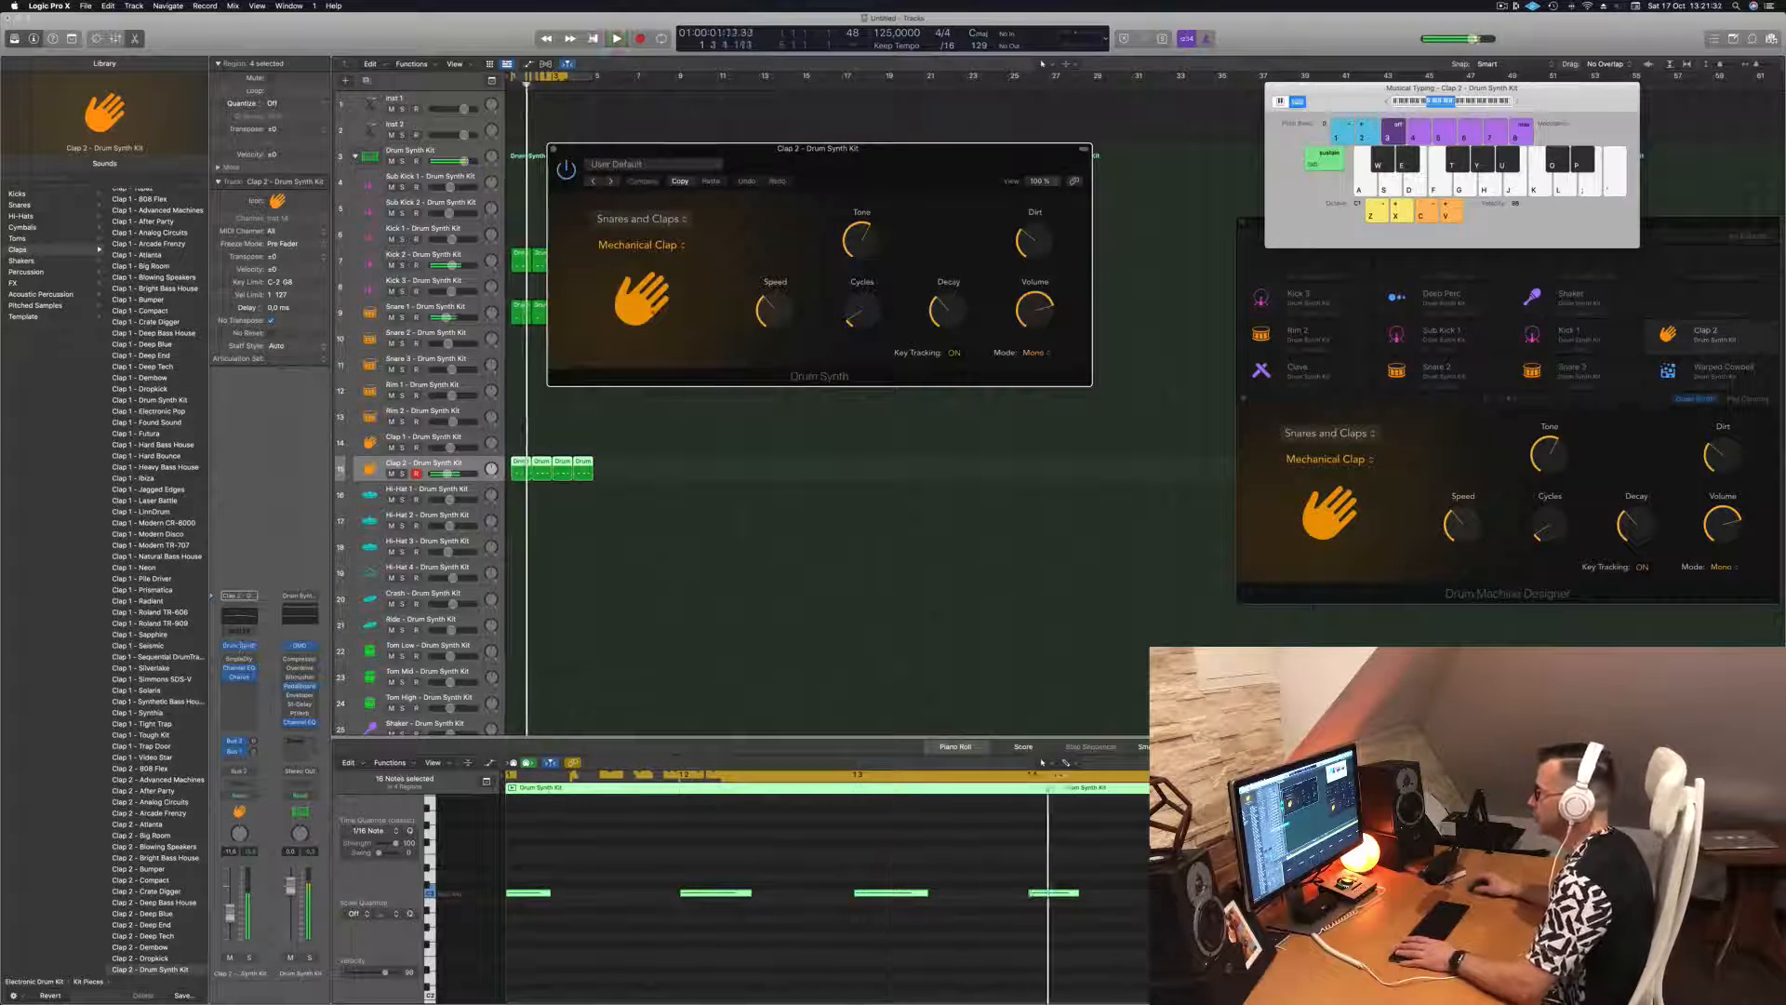
pyautogui.click(667, 246)
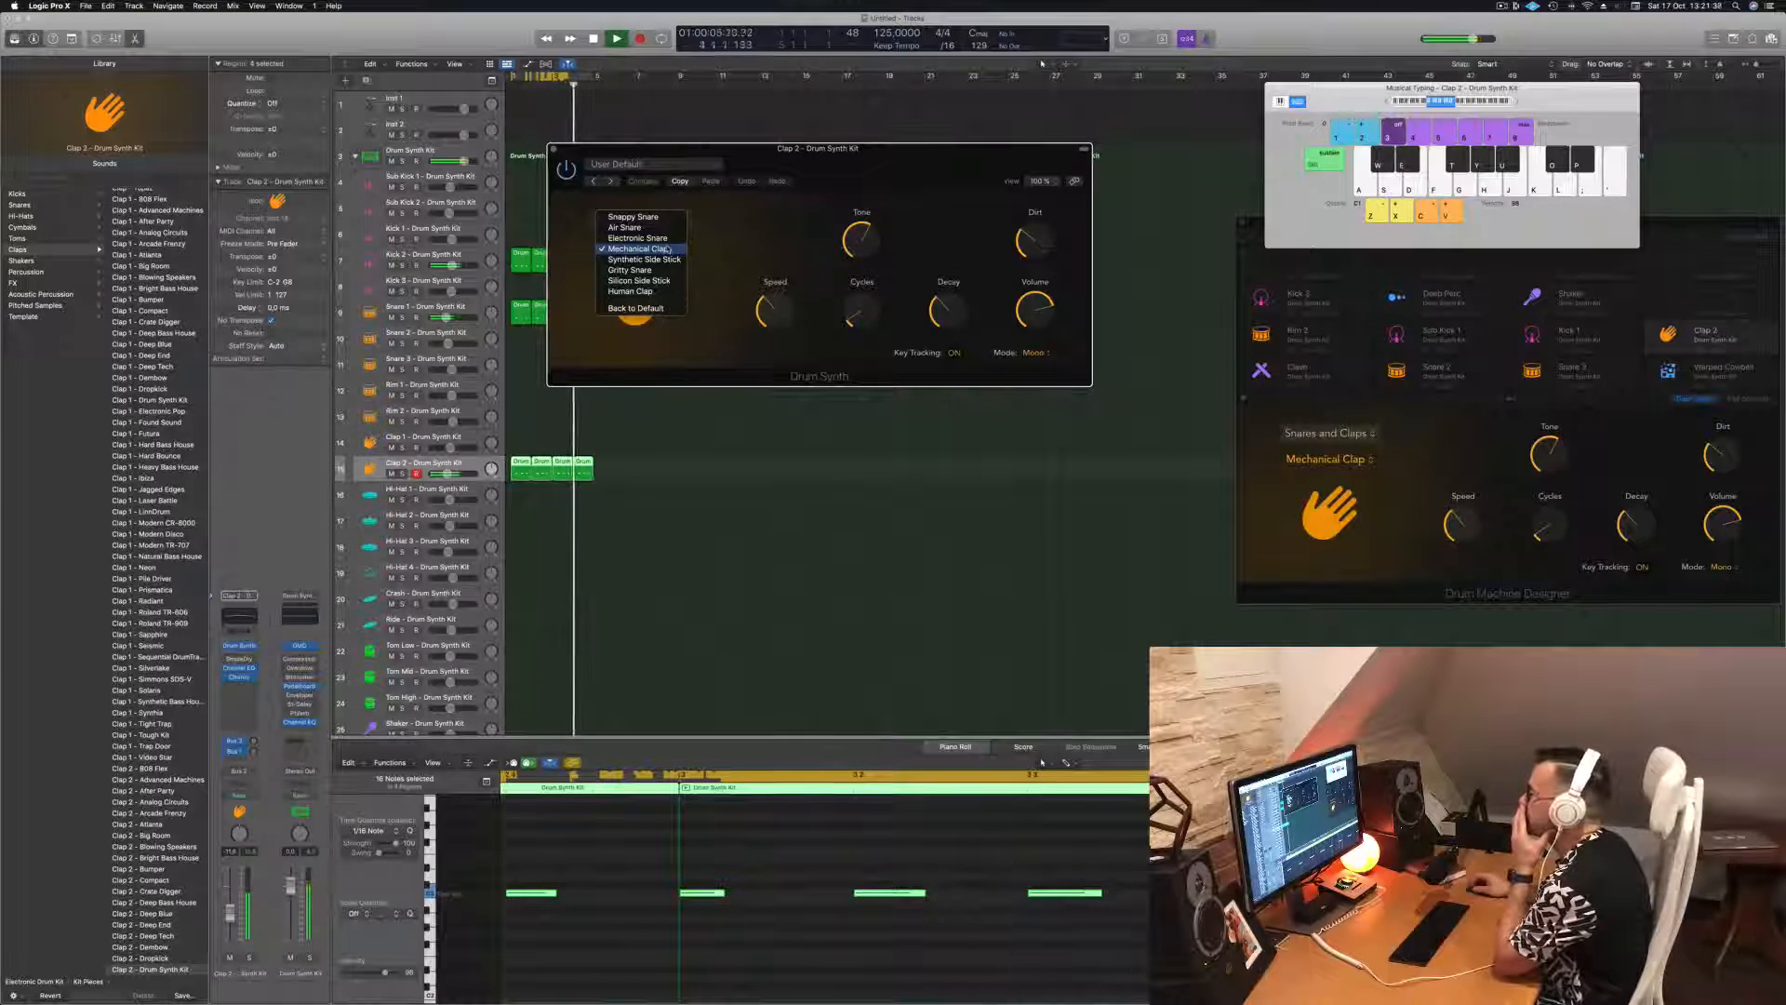
pyautogui.click(636, 291)
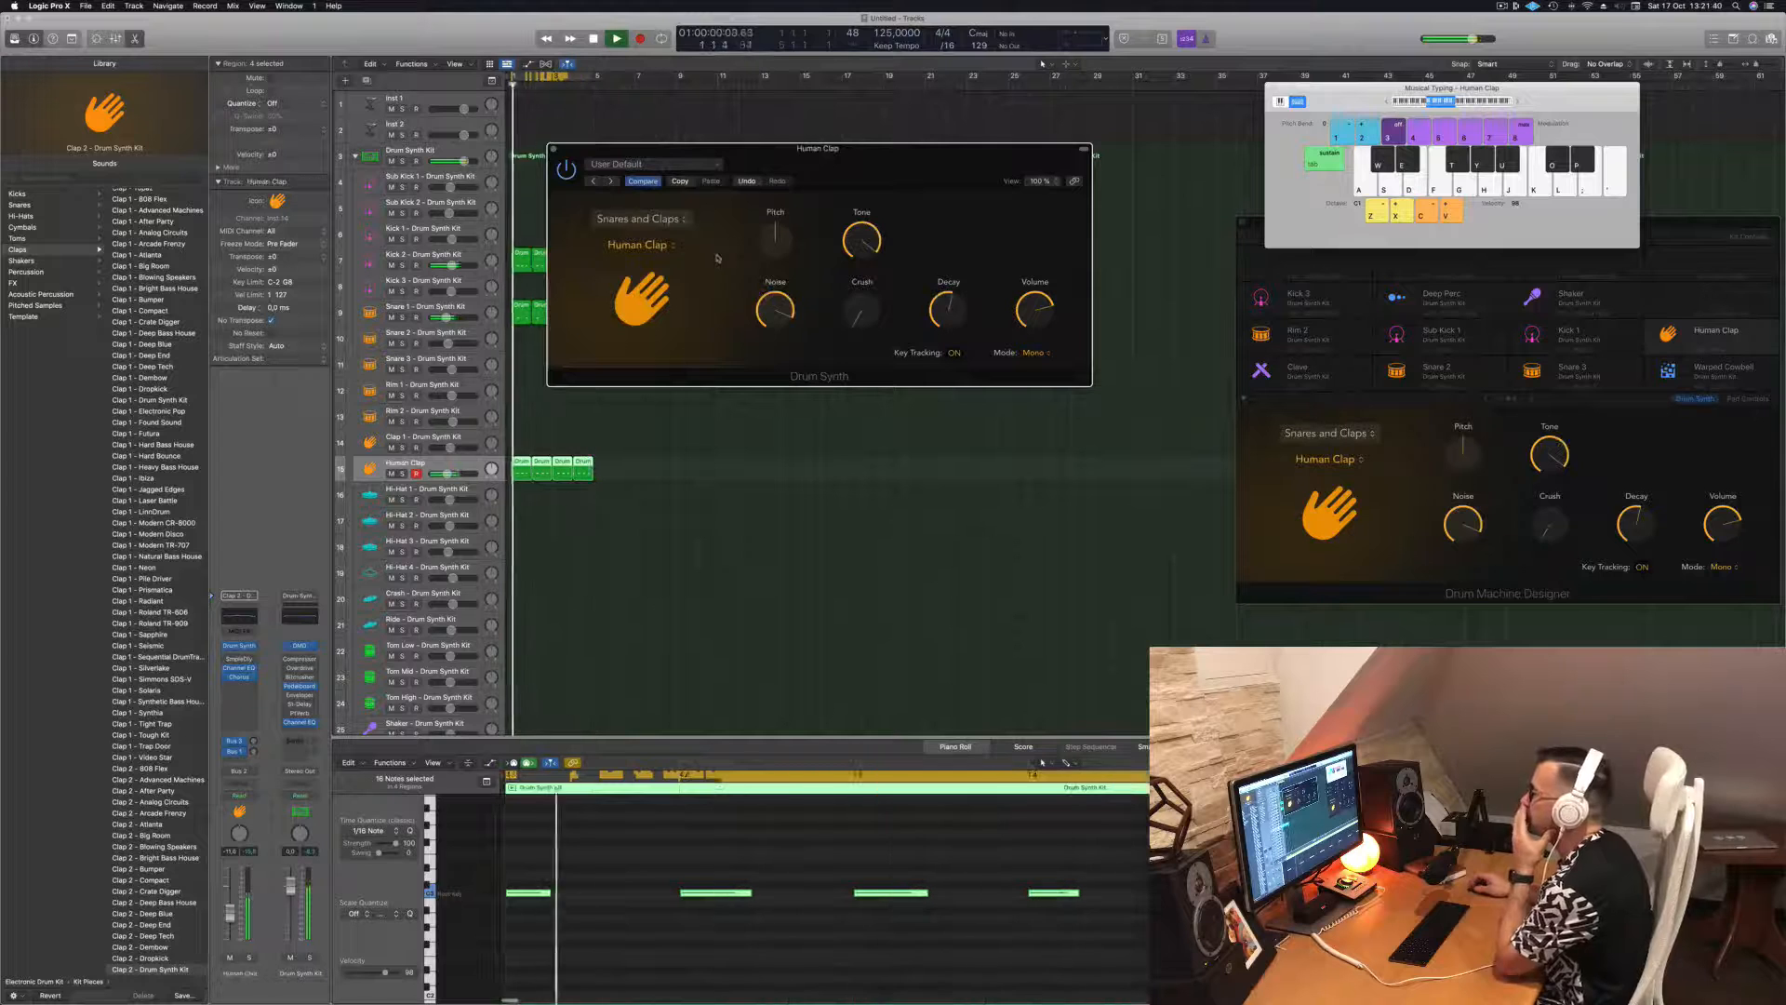
# - Adjust the Human Clap's Decay, try a Crush amount, and close the Drum Synth window
pyautogui.moveTo(942, 320)
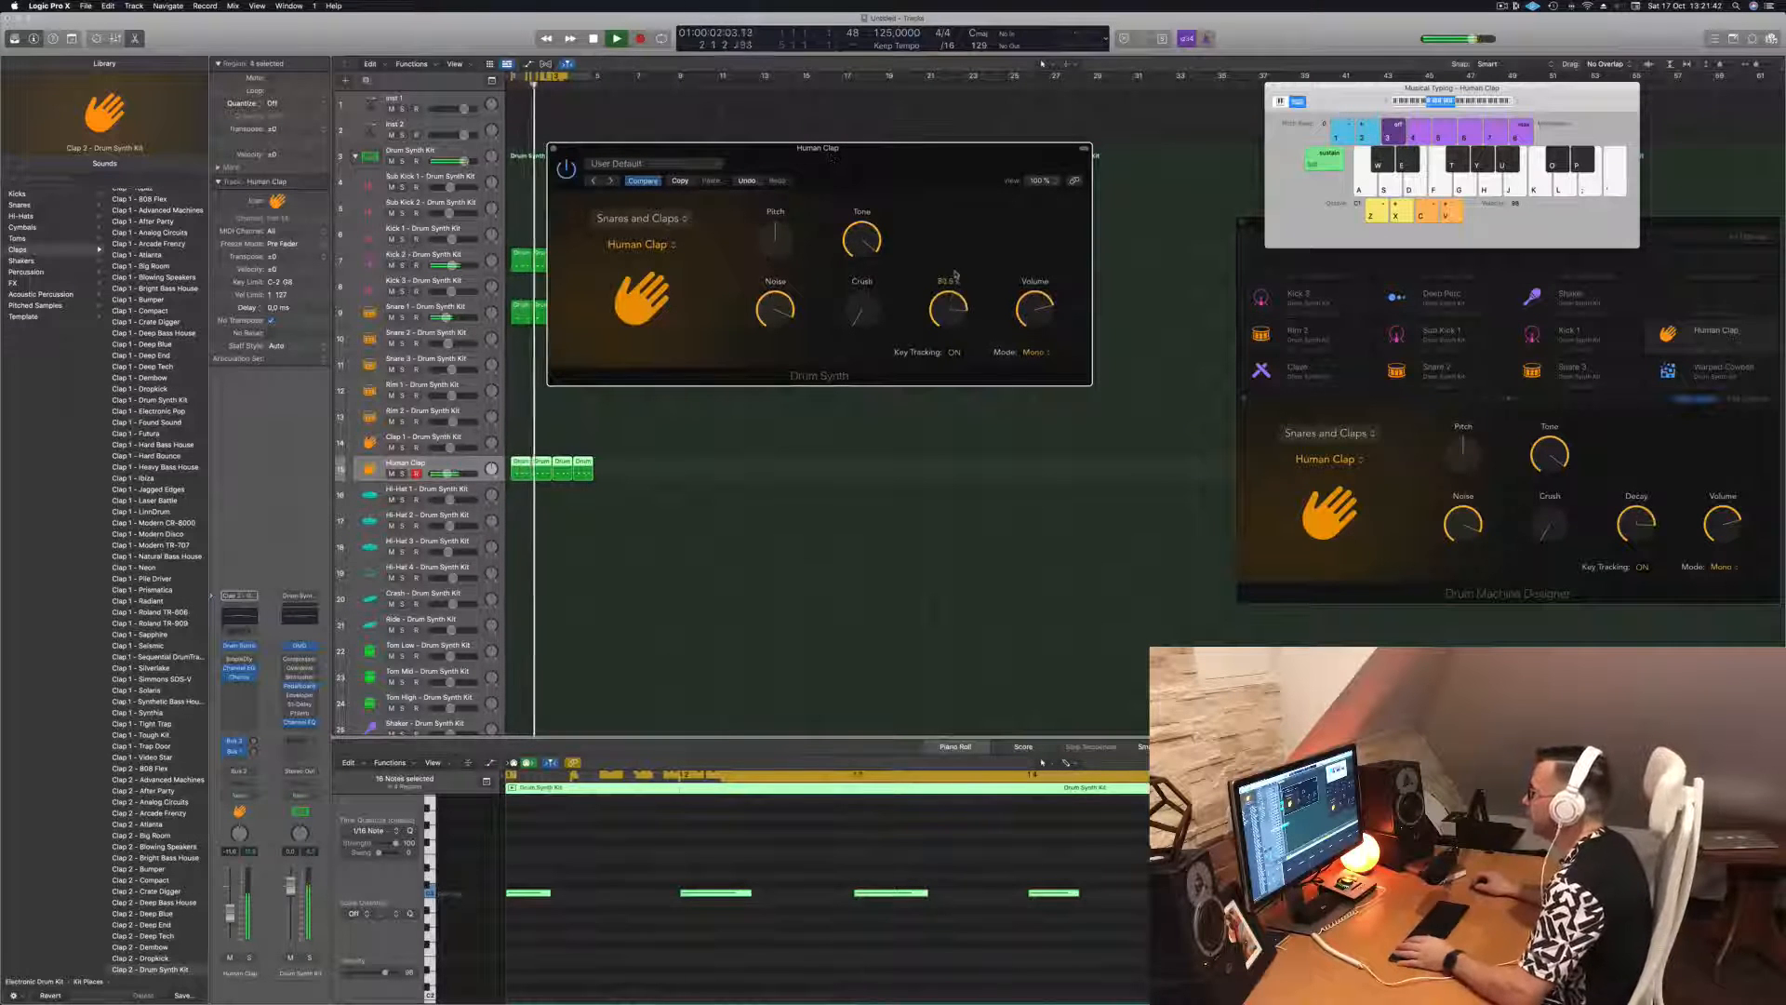
pyautogui.moveTo(959, 263); pyautogui.dragTo(879, 285)
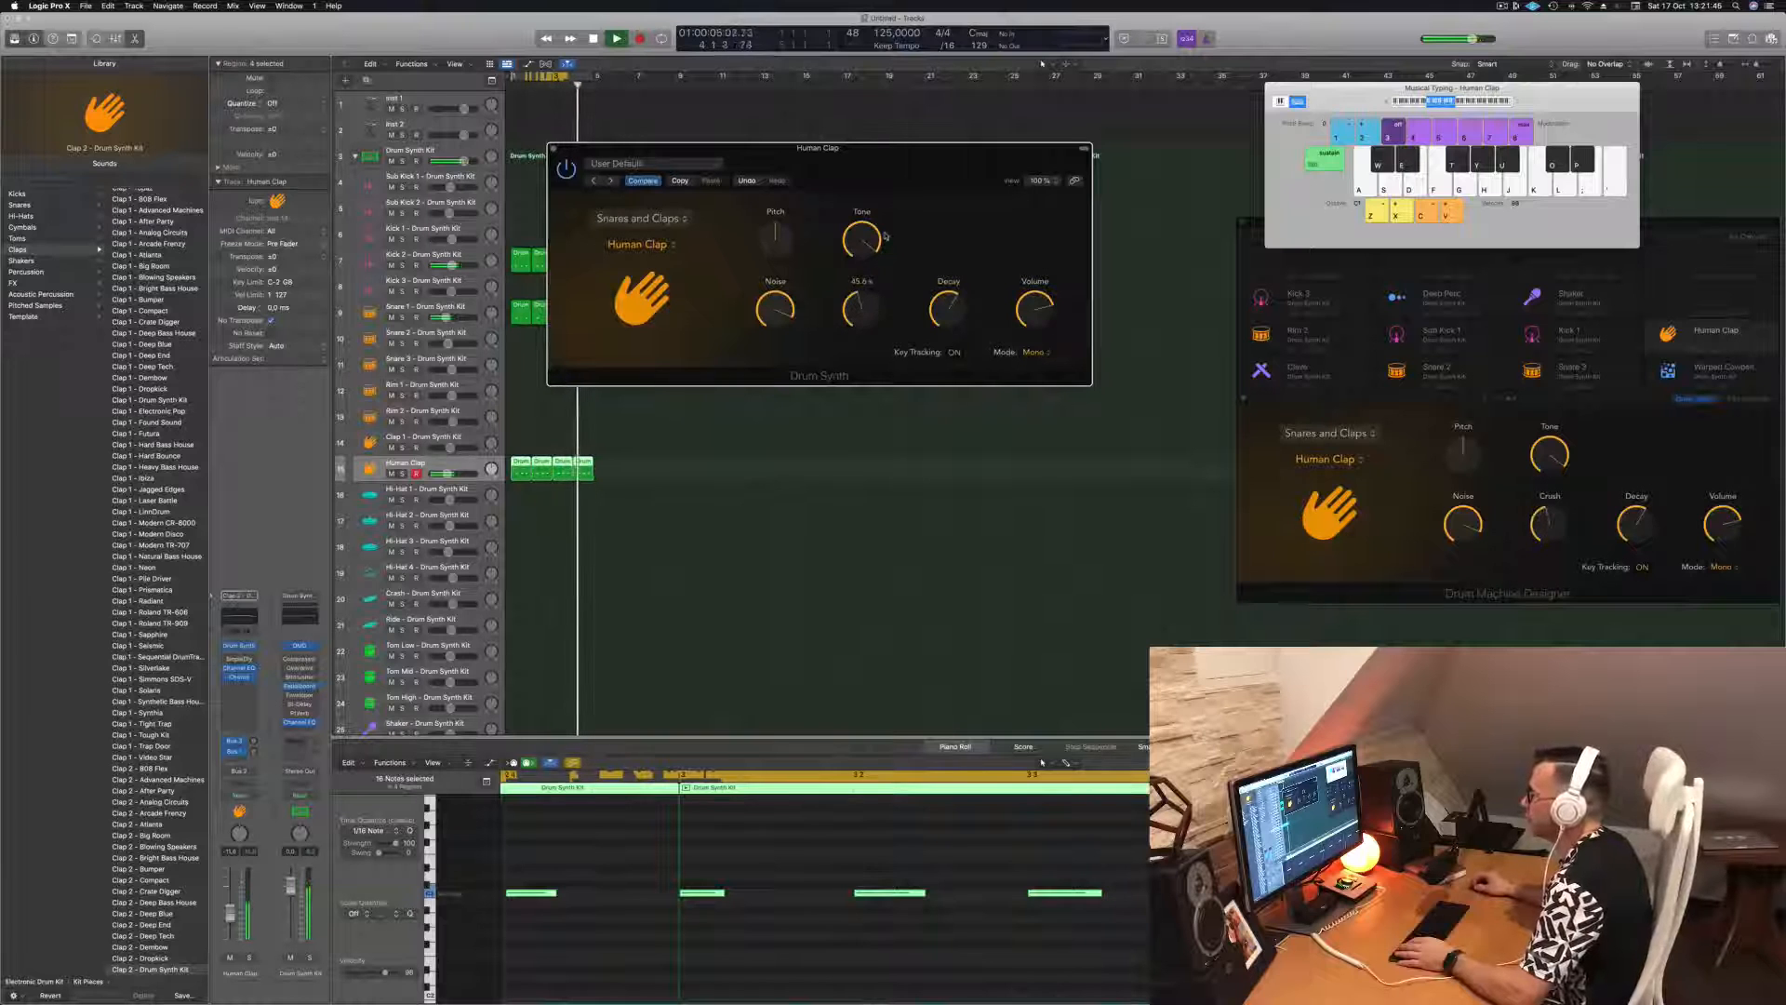
pyautogui.moveTo(912, 157); pyautogui.dragTo(998, 178)
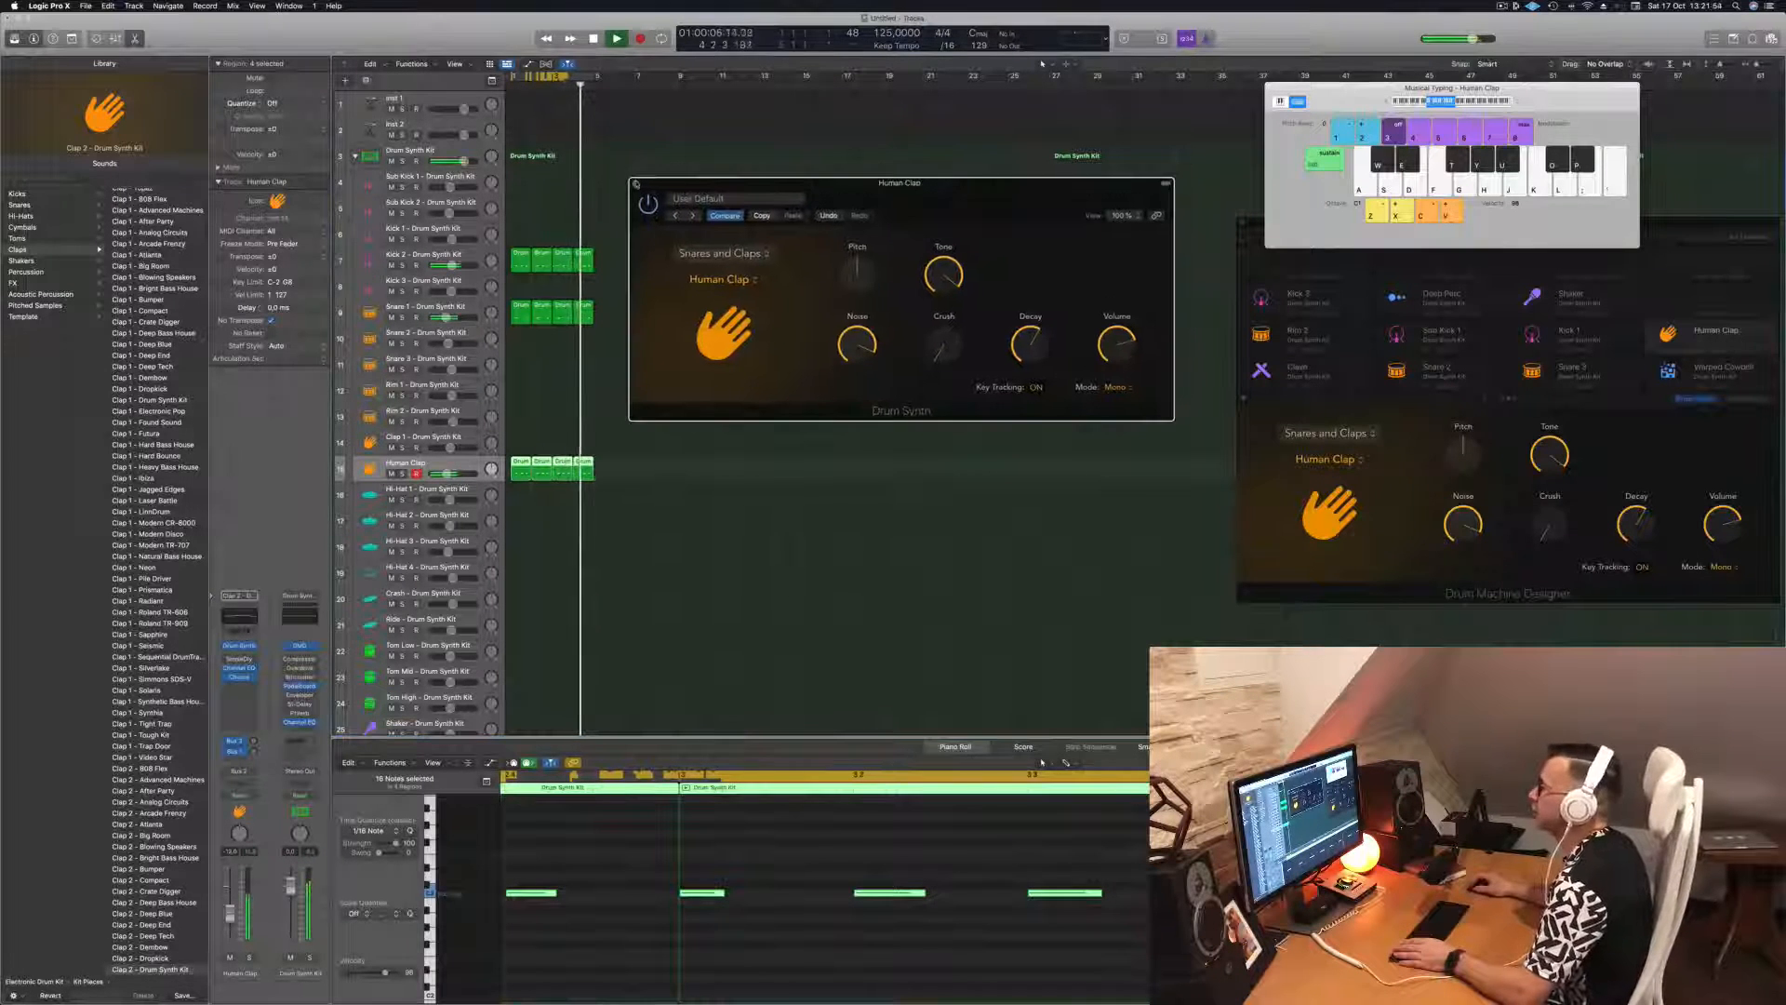
pyautogui.click(639, 172)
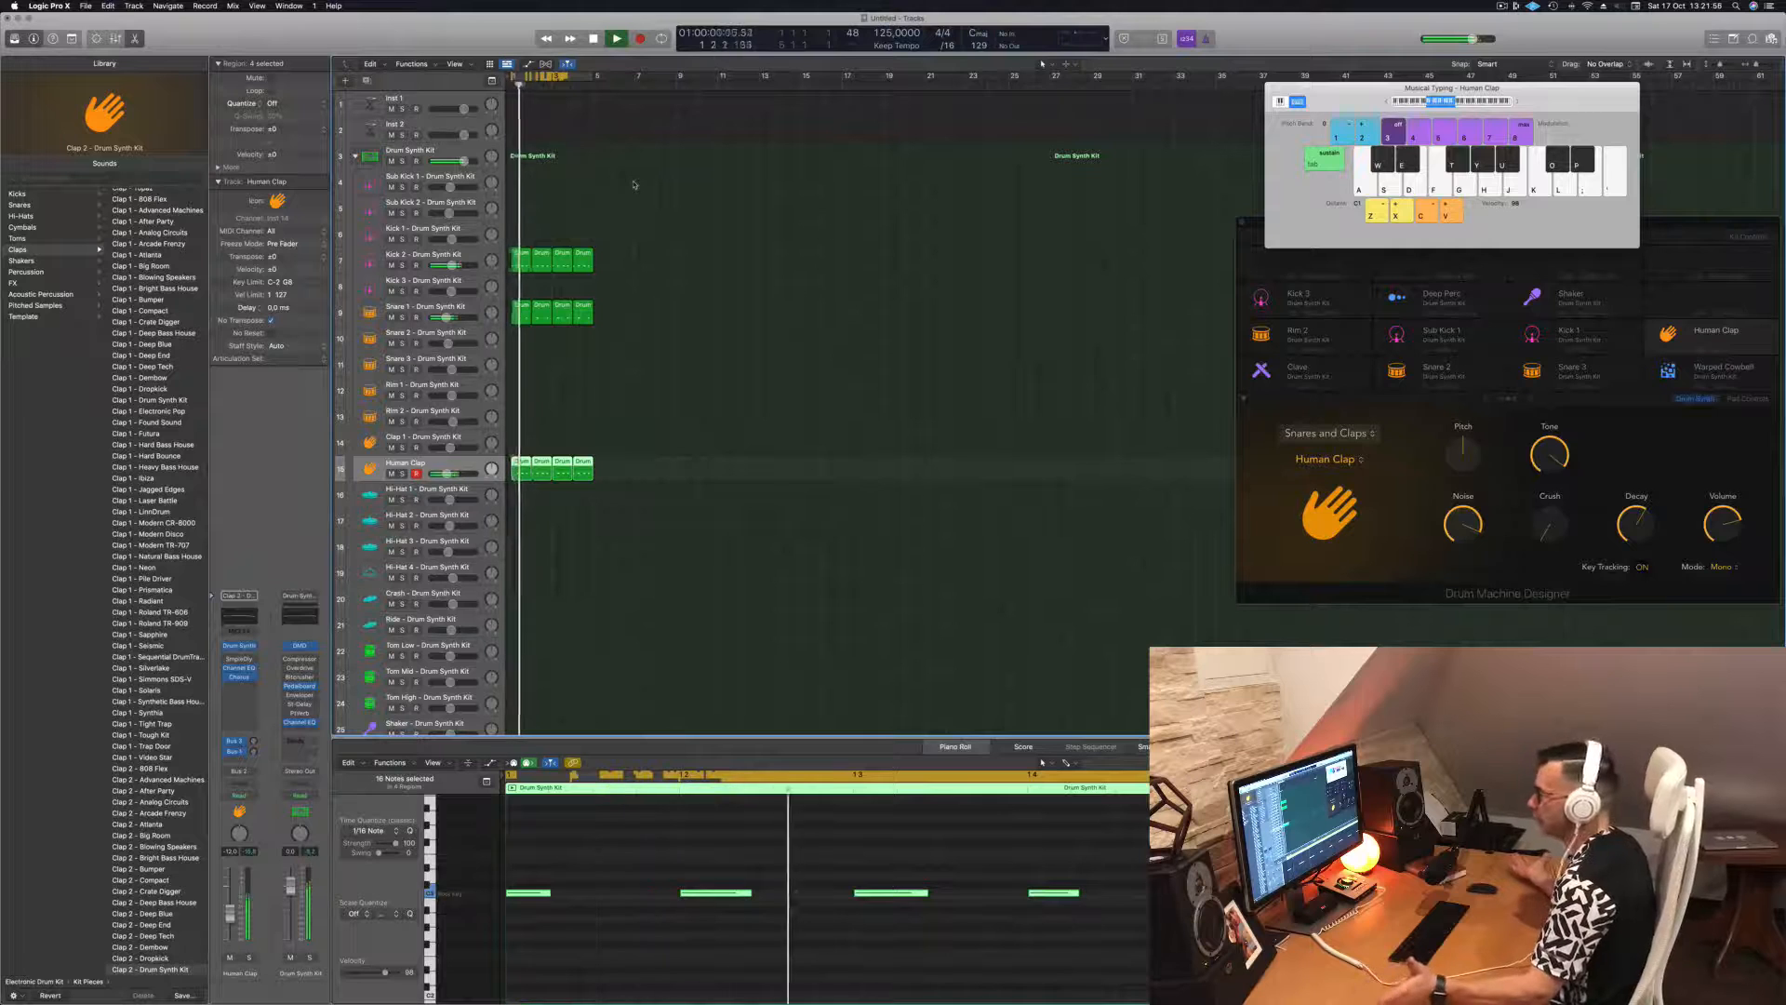
pyautogui.click(620, 410)
# - Stop playback and move the first Human Clap region to the start of the Hi-Hat 1 track
pyautogui.scroll(-2, 623, 407)
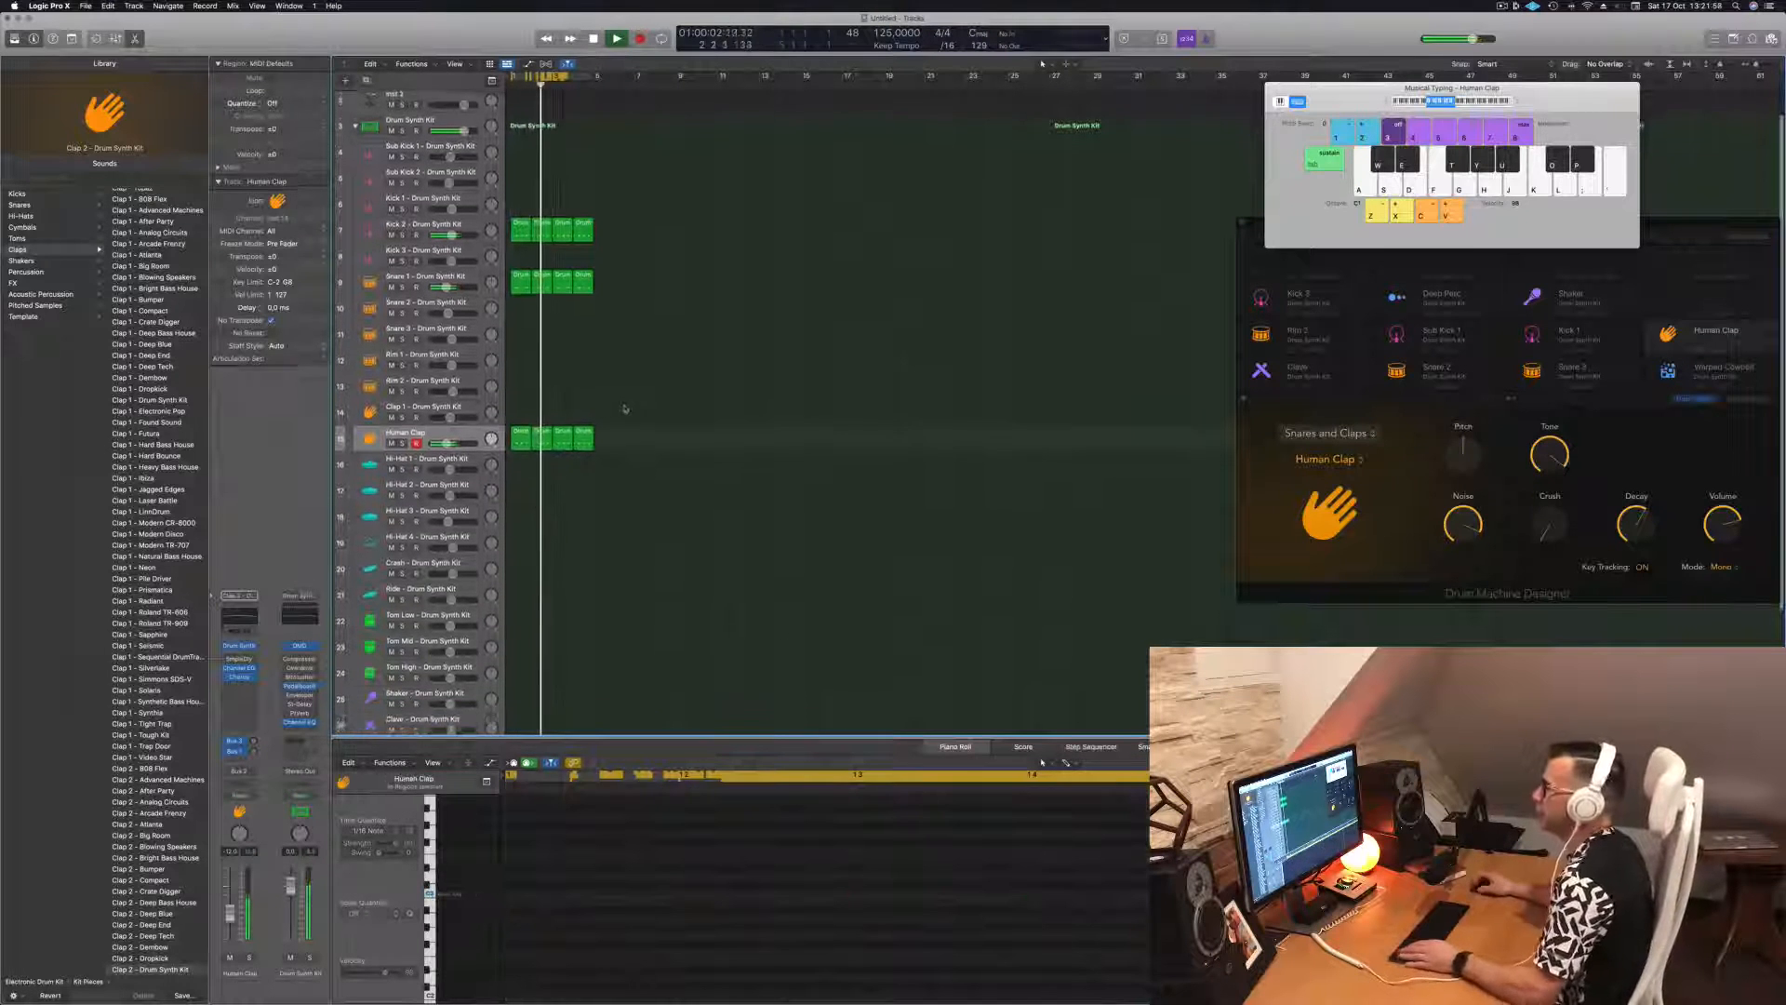
pyautogui.press('space')
pyautogui.click(516, 433)
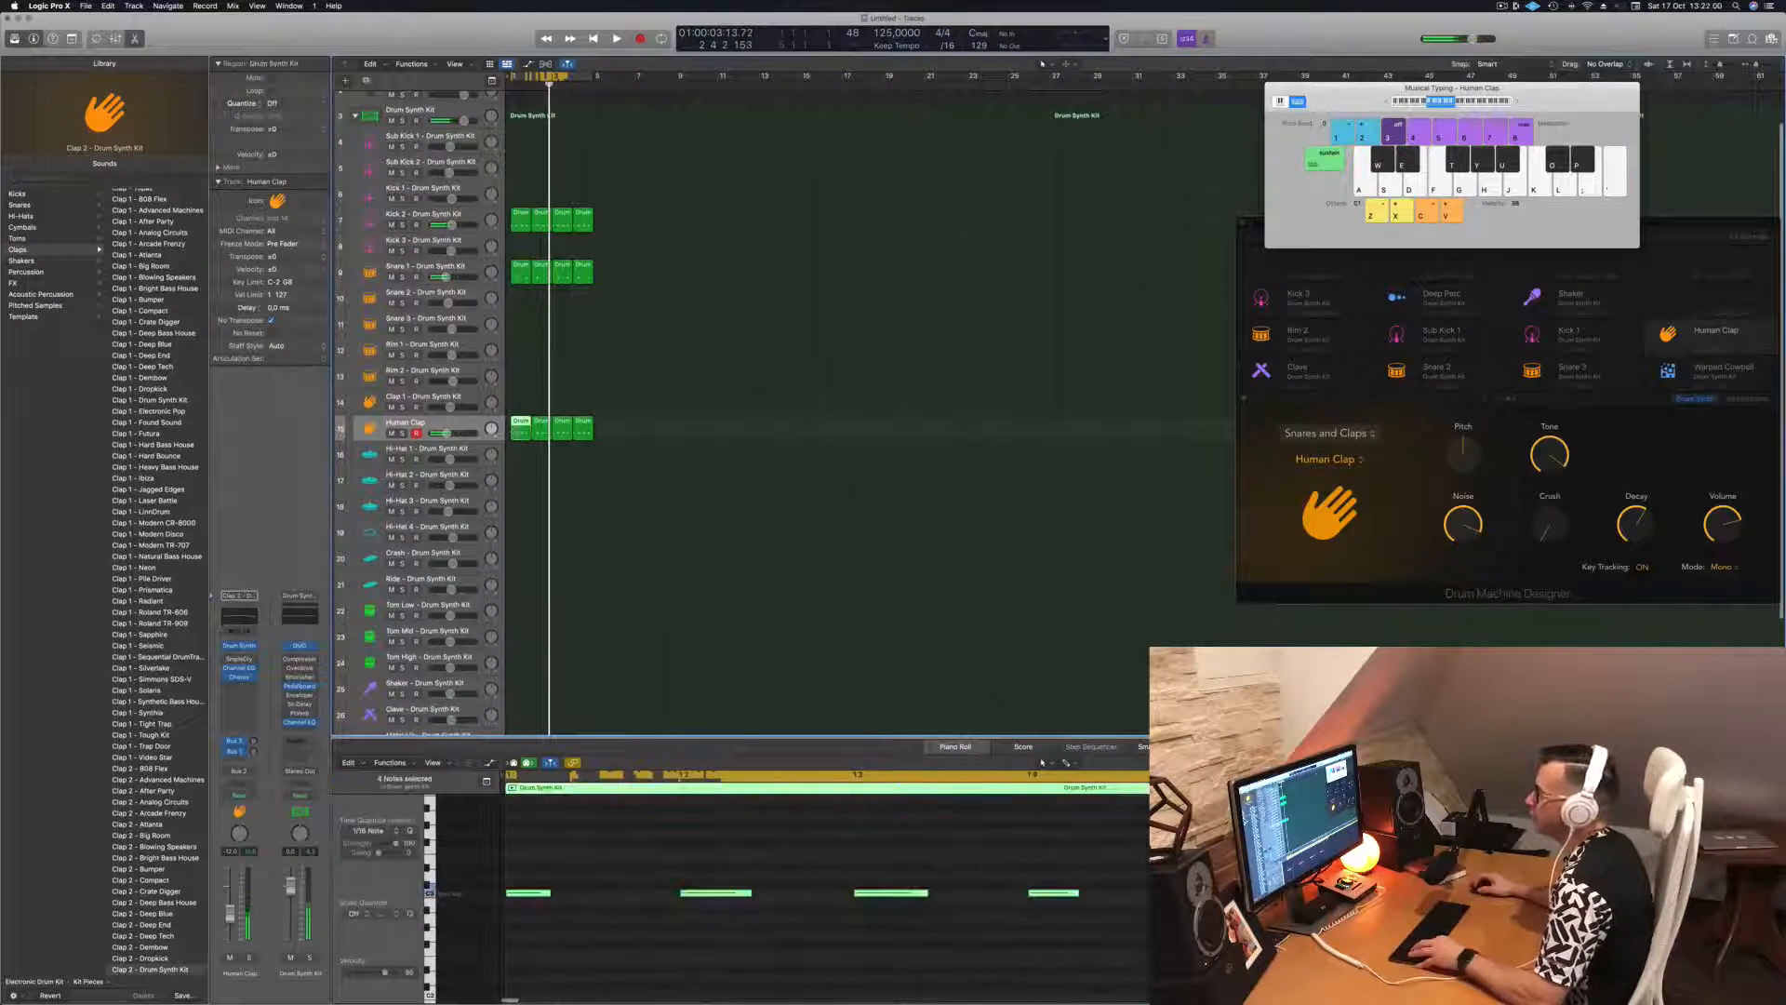
pyautogui.moveTo(518, 448); pyautogui.dragTo(521, 456)
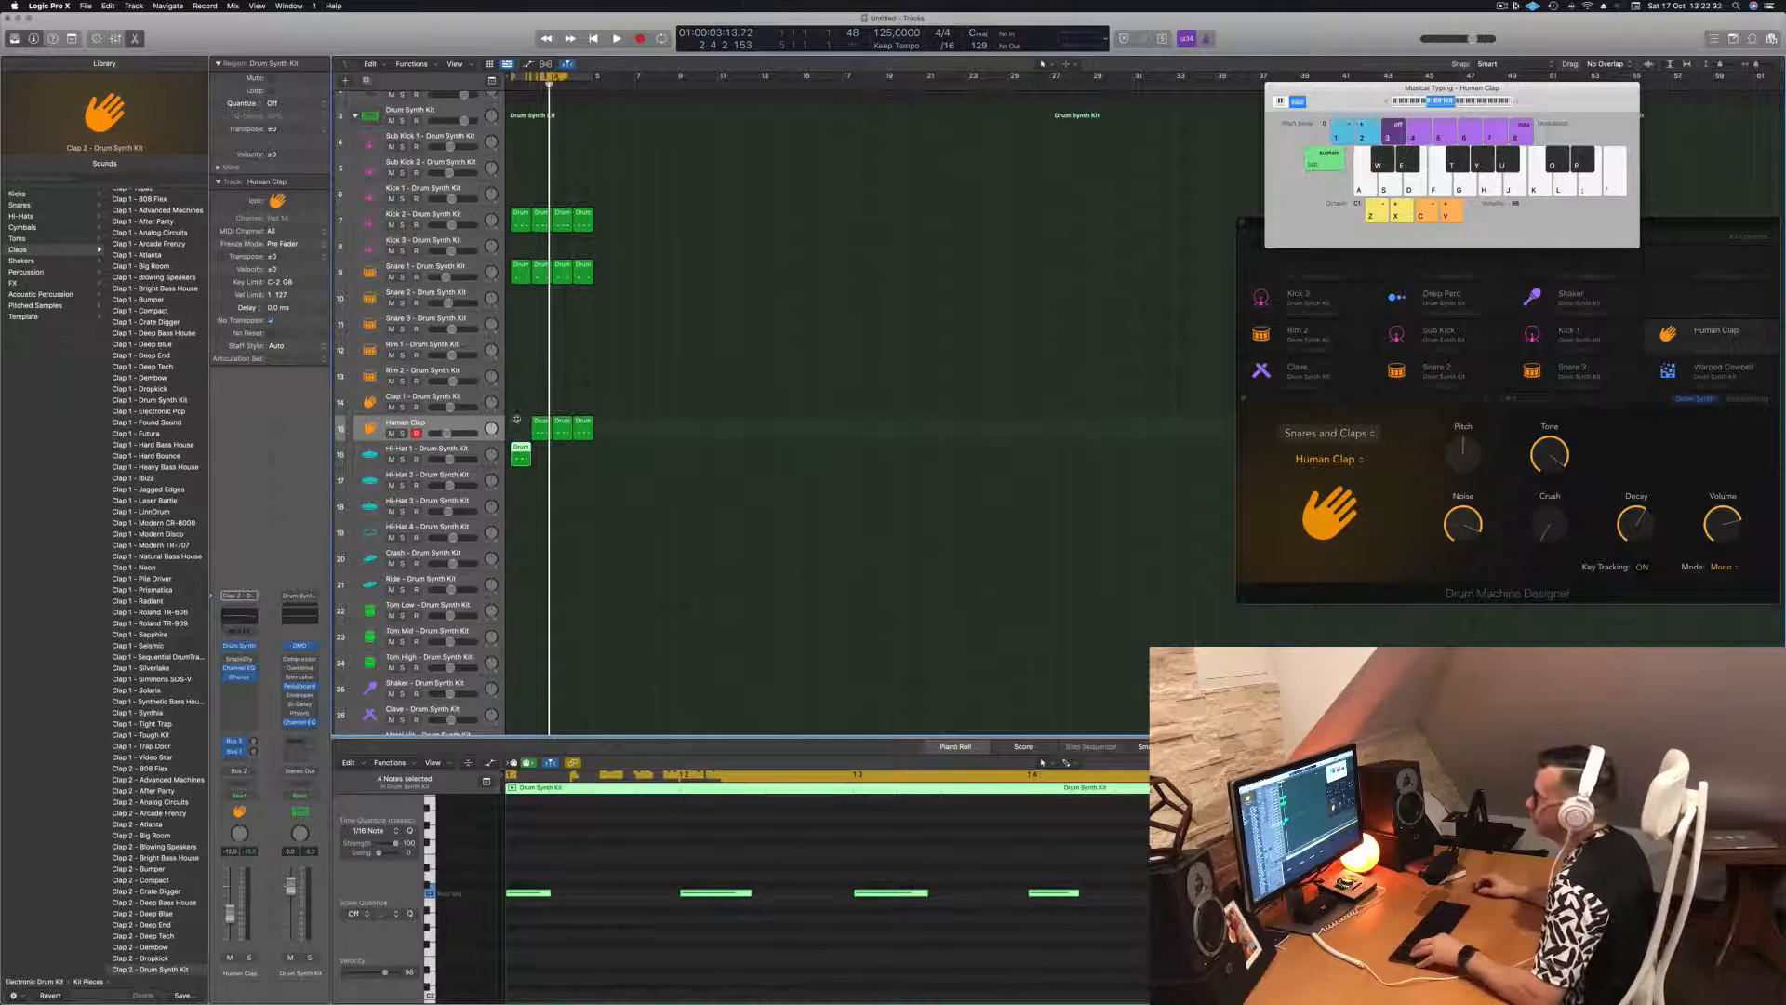
# - Copy the second Human Clap region into the empty first bar and select the Hi-Hat 1 track
pyautogui.moveTo(543, 426); pyautogui.dragTo(517, 426)
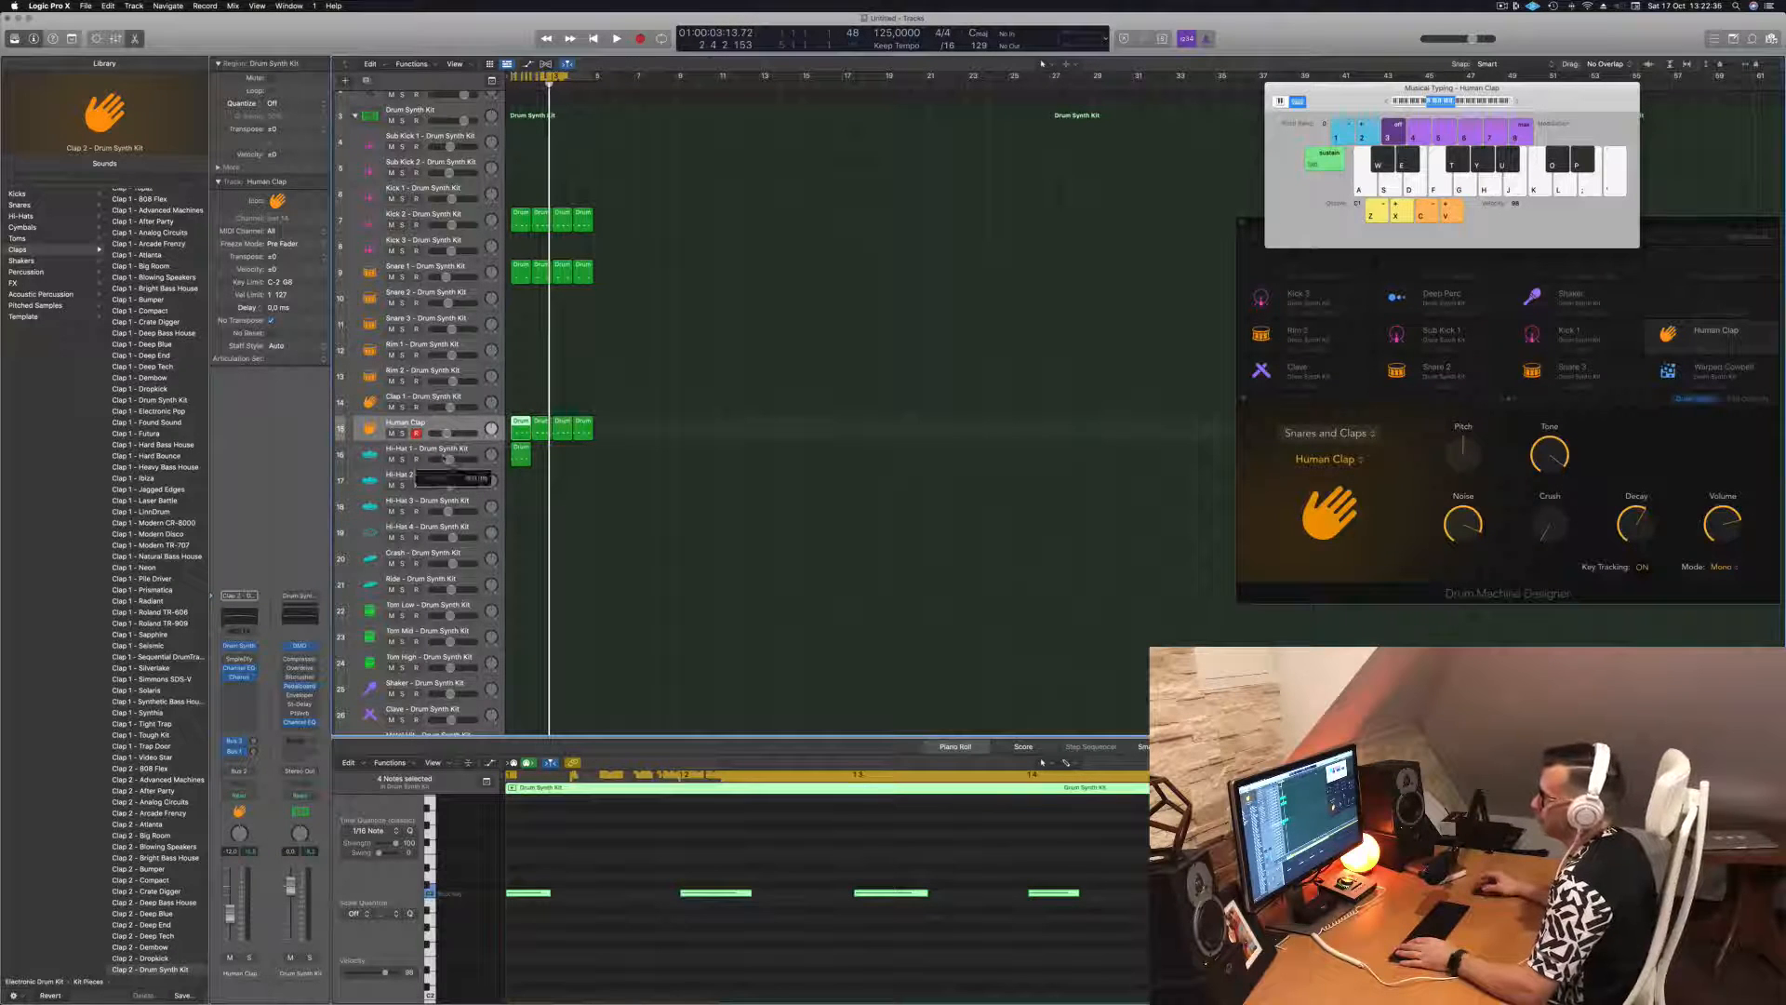
pyautogui.click(420, 449)
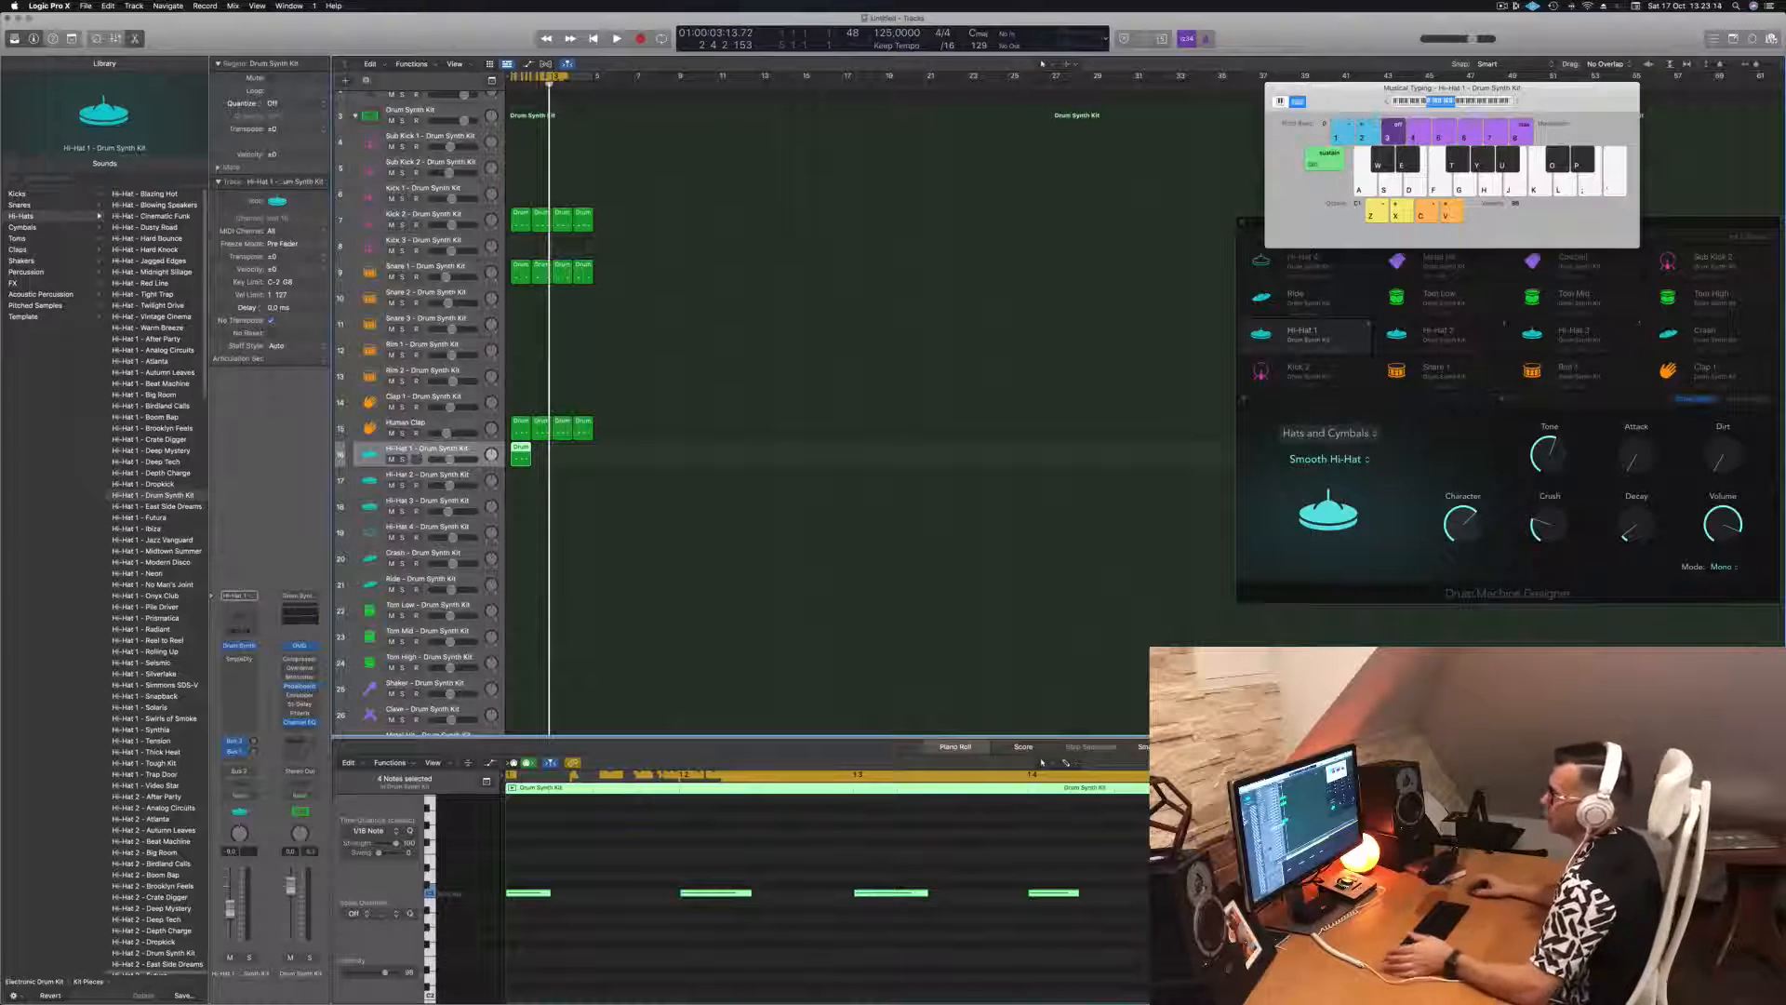
# - Look through the Electronic Drum Kit patches available for the main Drum Synth Kit track
pyautogui.click(438, 110)
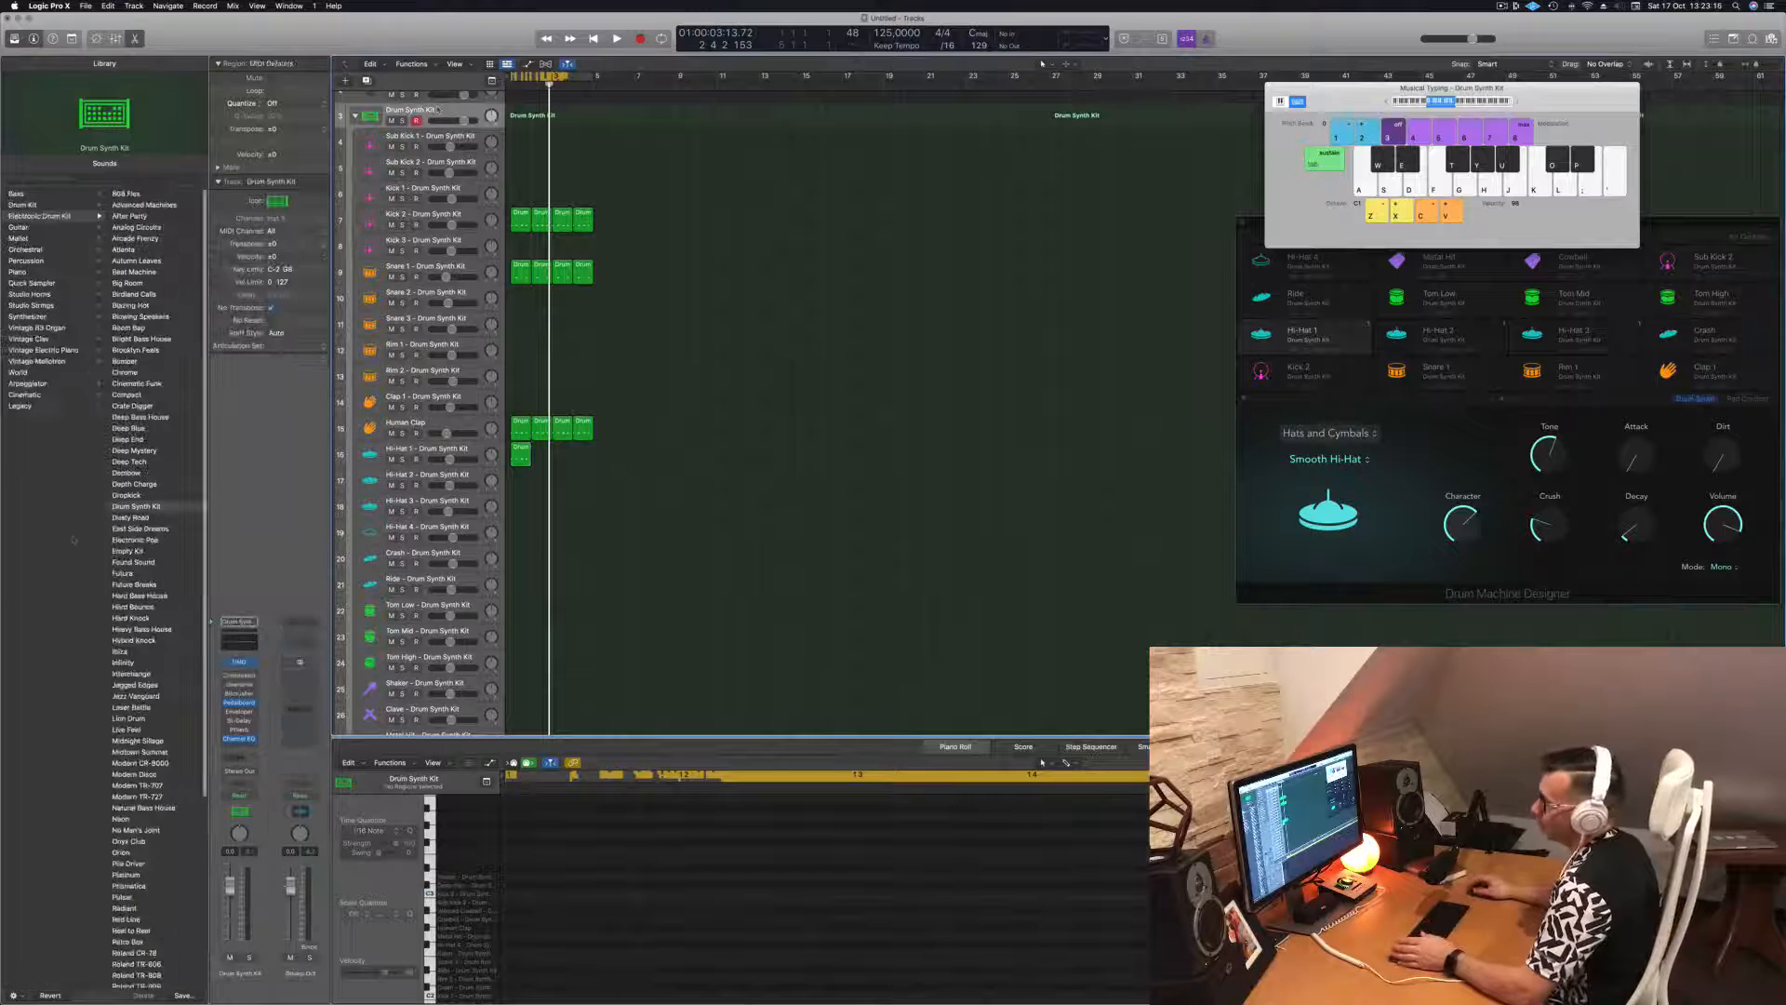
pyautogui.scroll(-5, 139, 558)
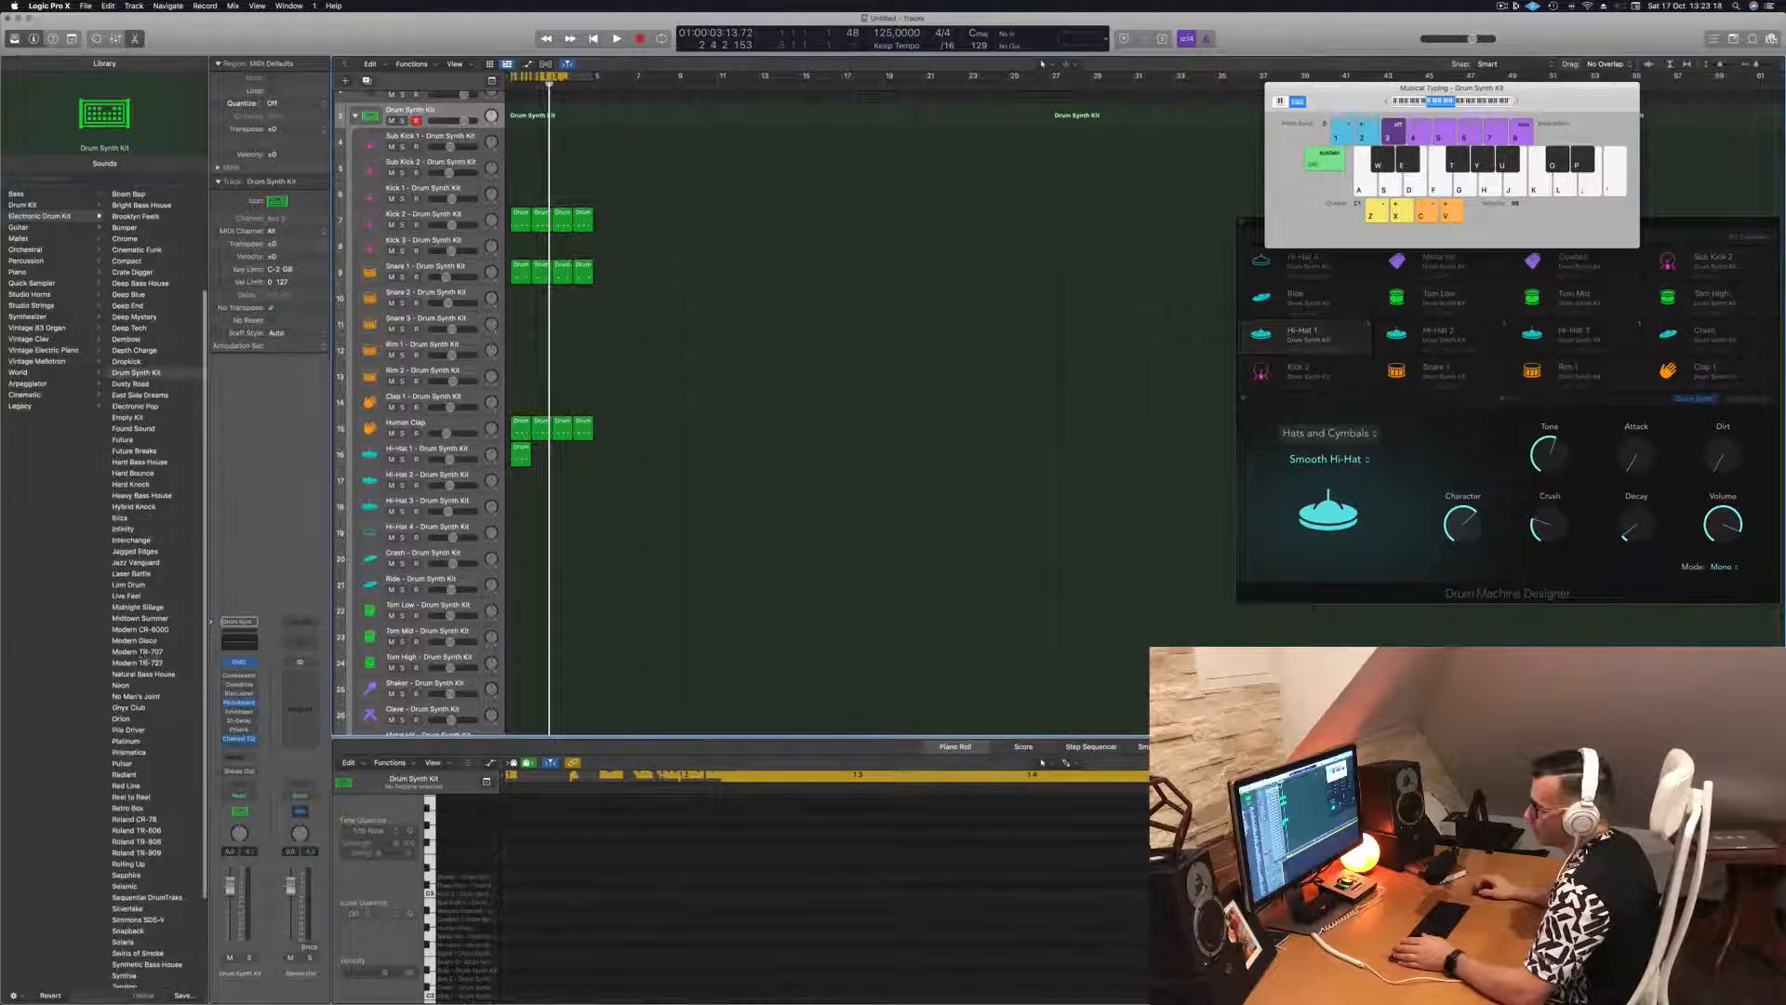
pyautogui.scroll(-5, 166, 665)
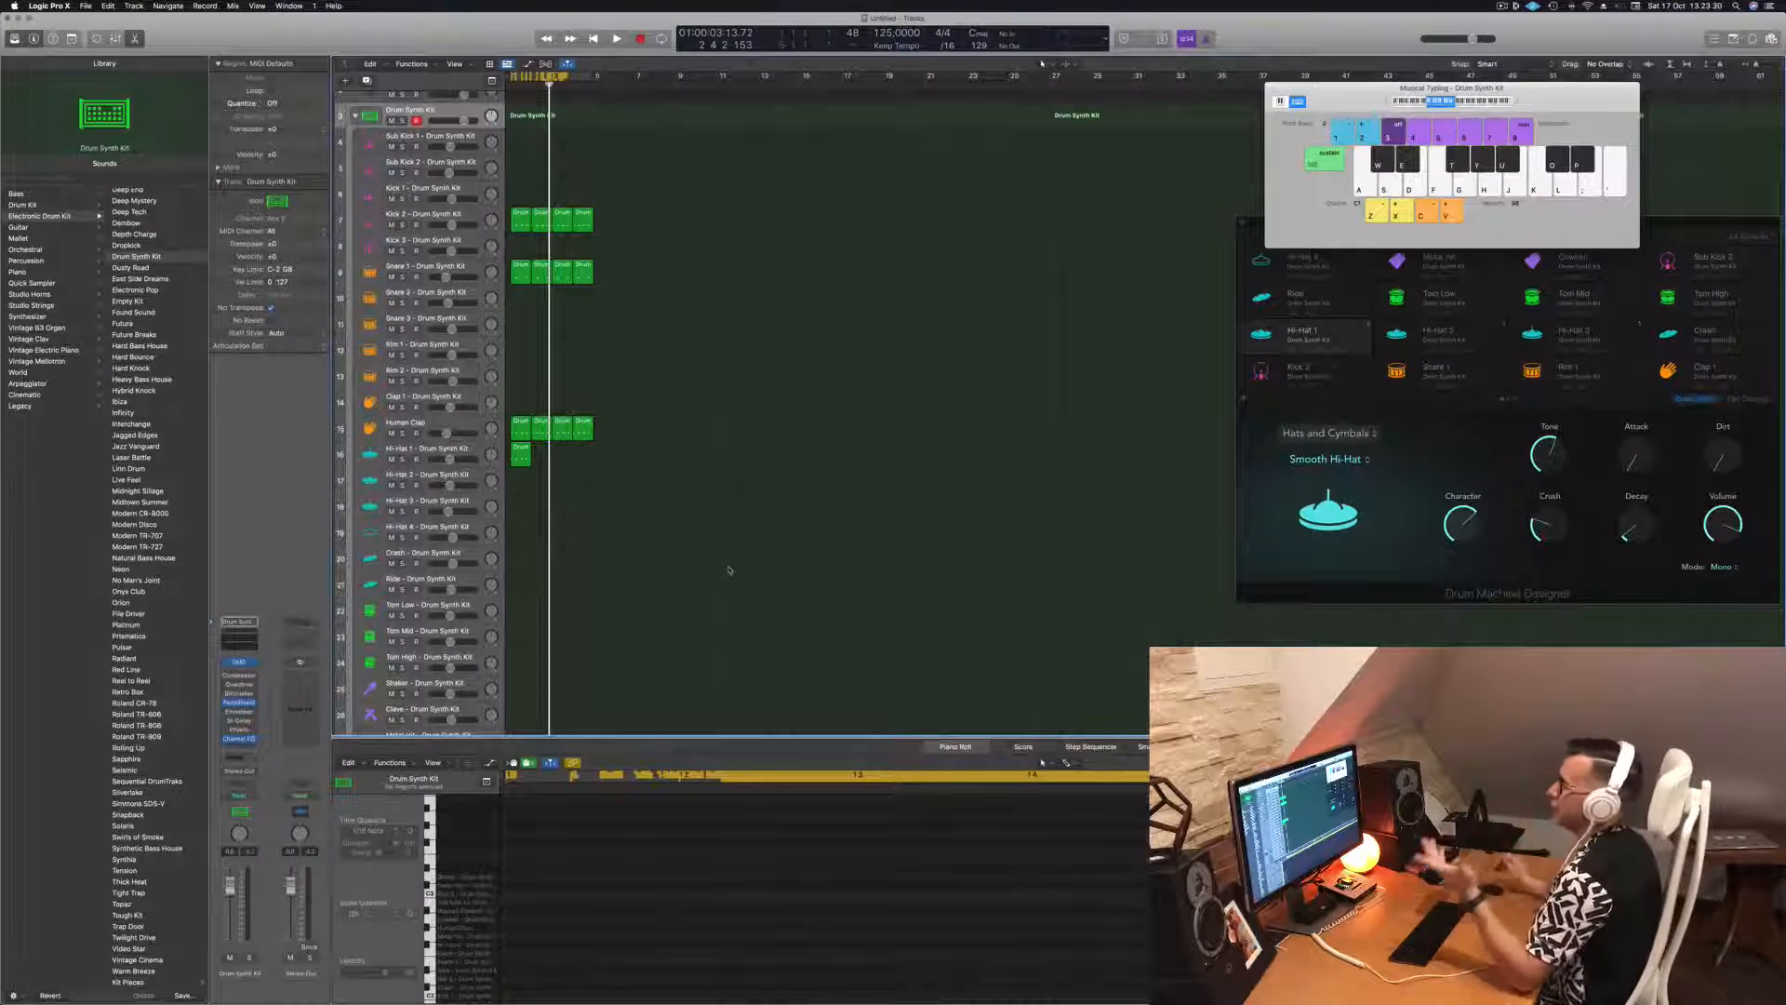
pyautogui.scroll(3, 679, 337)
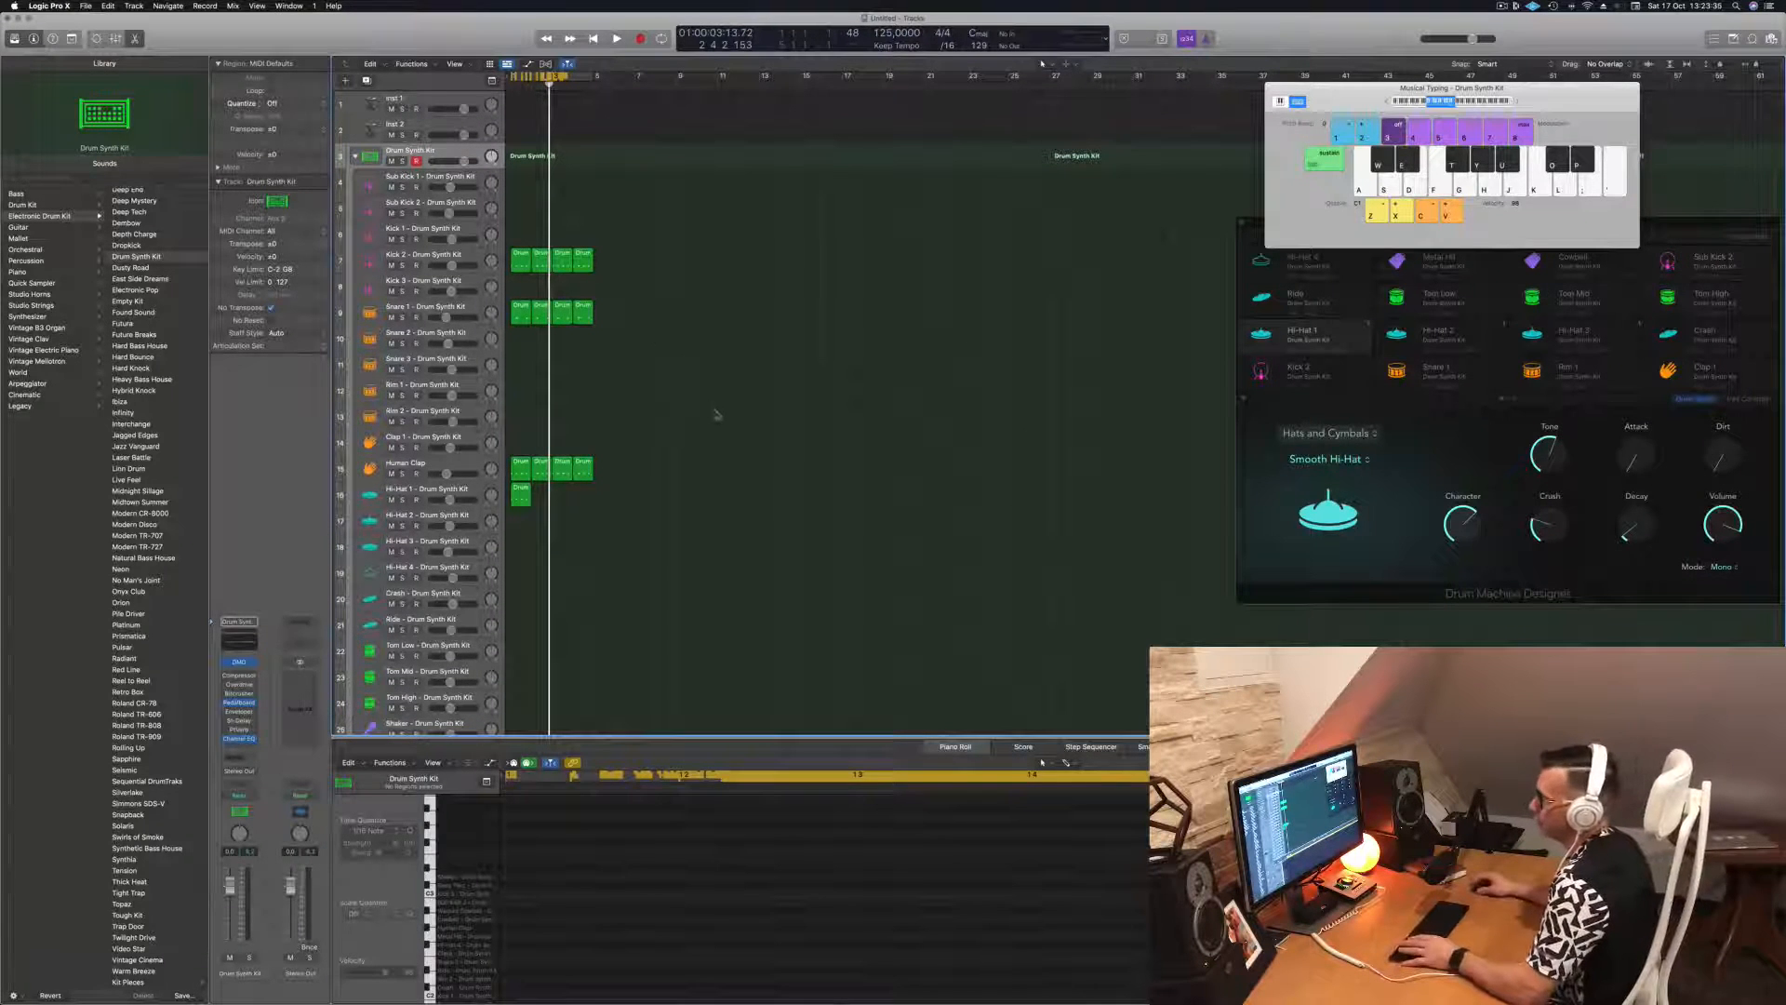
# - Play the beat from the start and shift all four notes of the Hi-Hat 1 region half a beat later onto the offbeats
pyautogui.press('Return')
pyautogui.press('space')
pyautogui.click(521, 498)
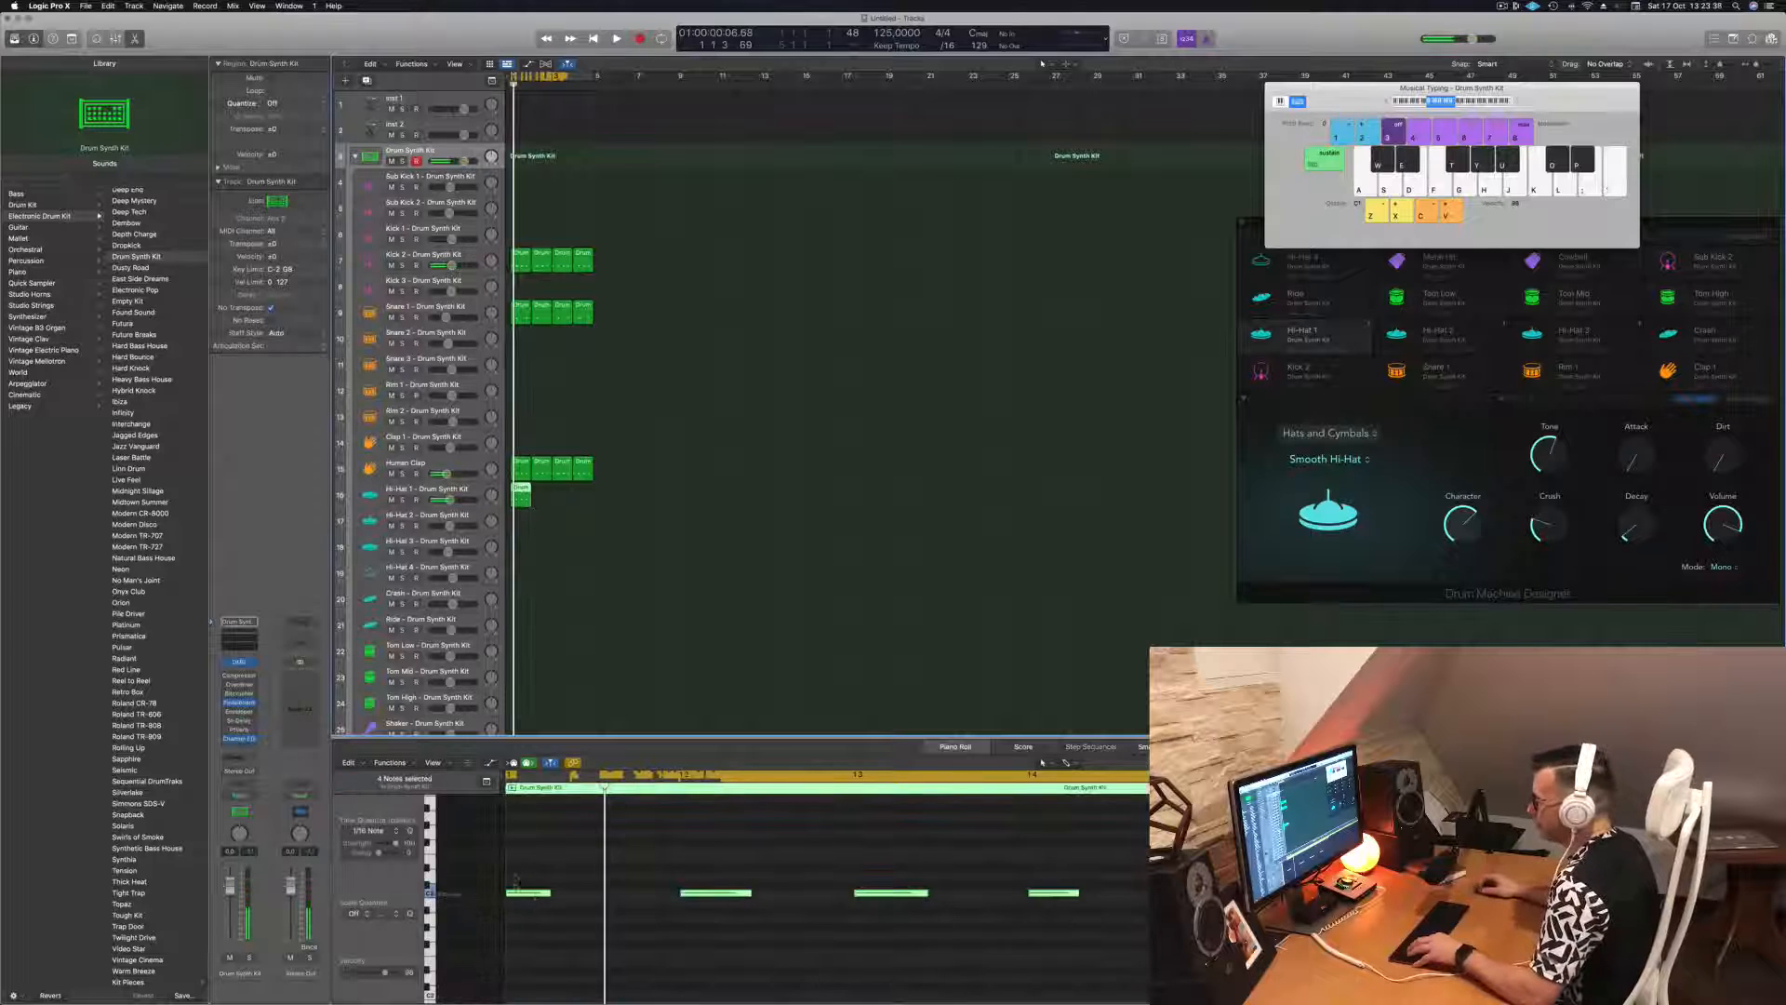
pyautogui.moveTo(517, 872); pyautogui.dragTo(1109, 931)
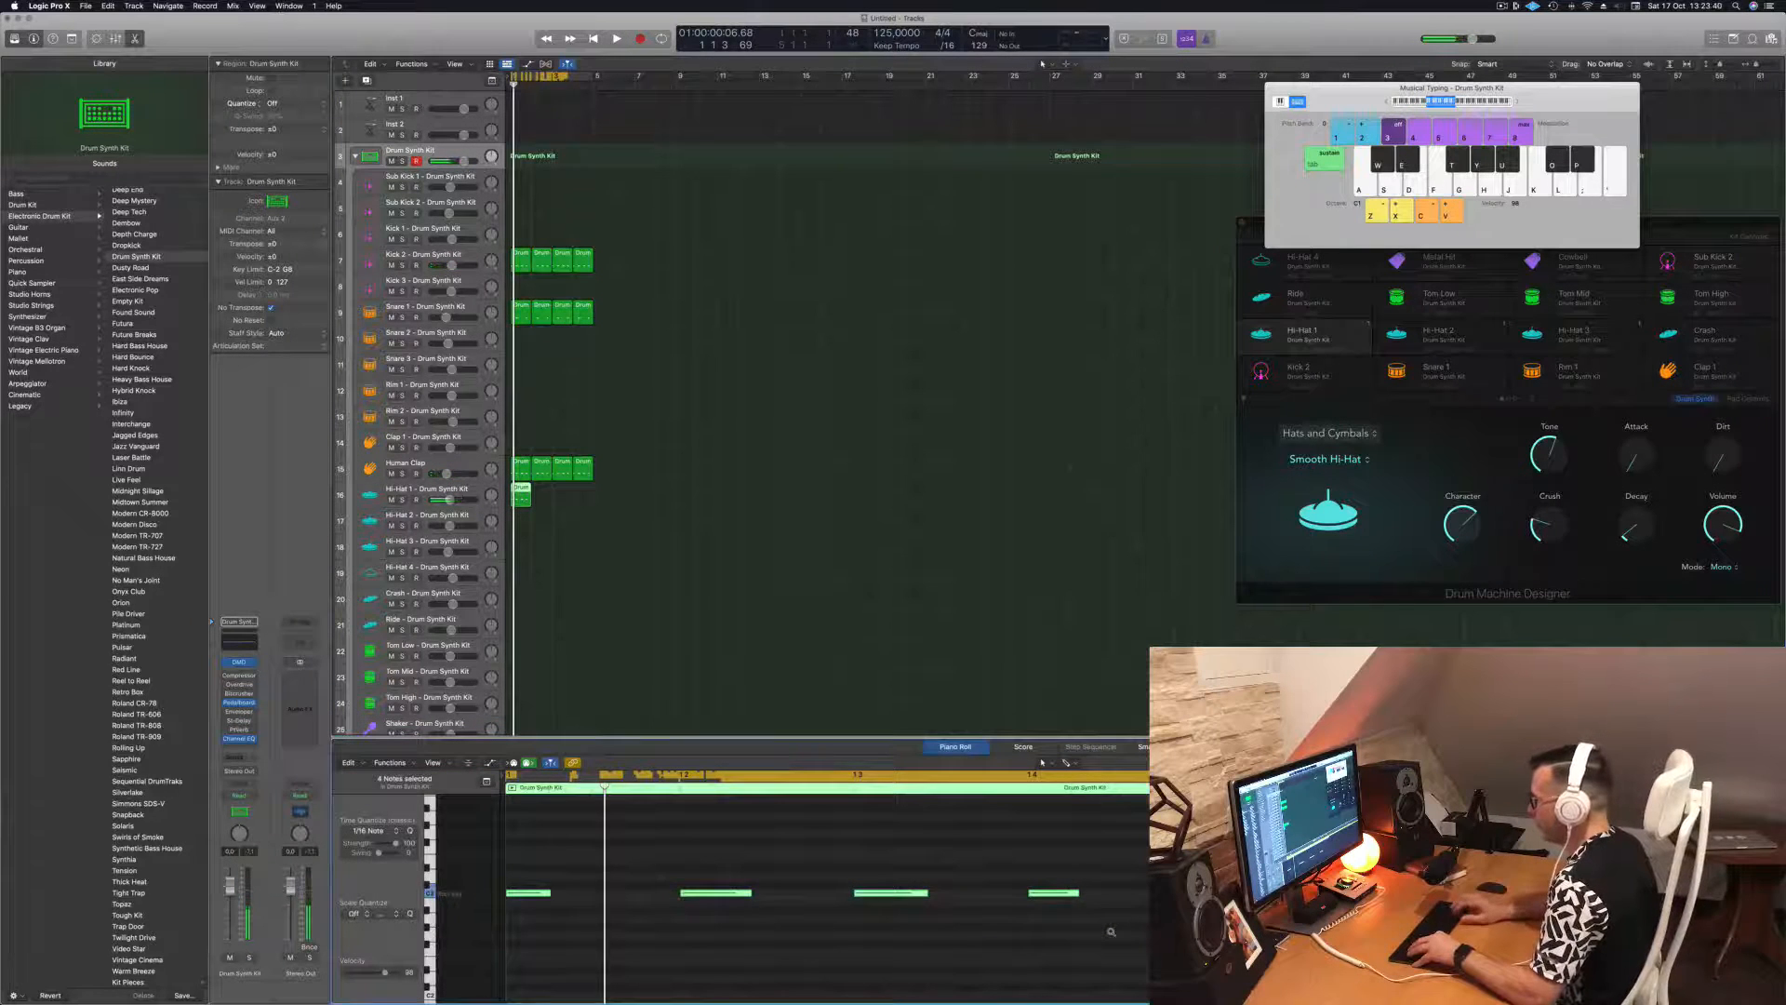
pyautogui.hotkey('alt', 'Right')
pyautogui.hotkey('alt', 'Right')
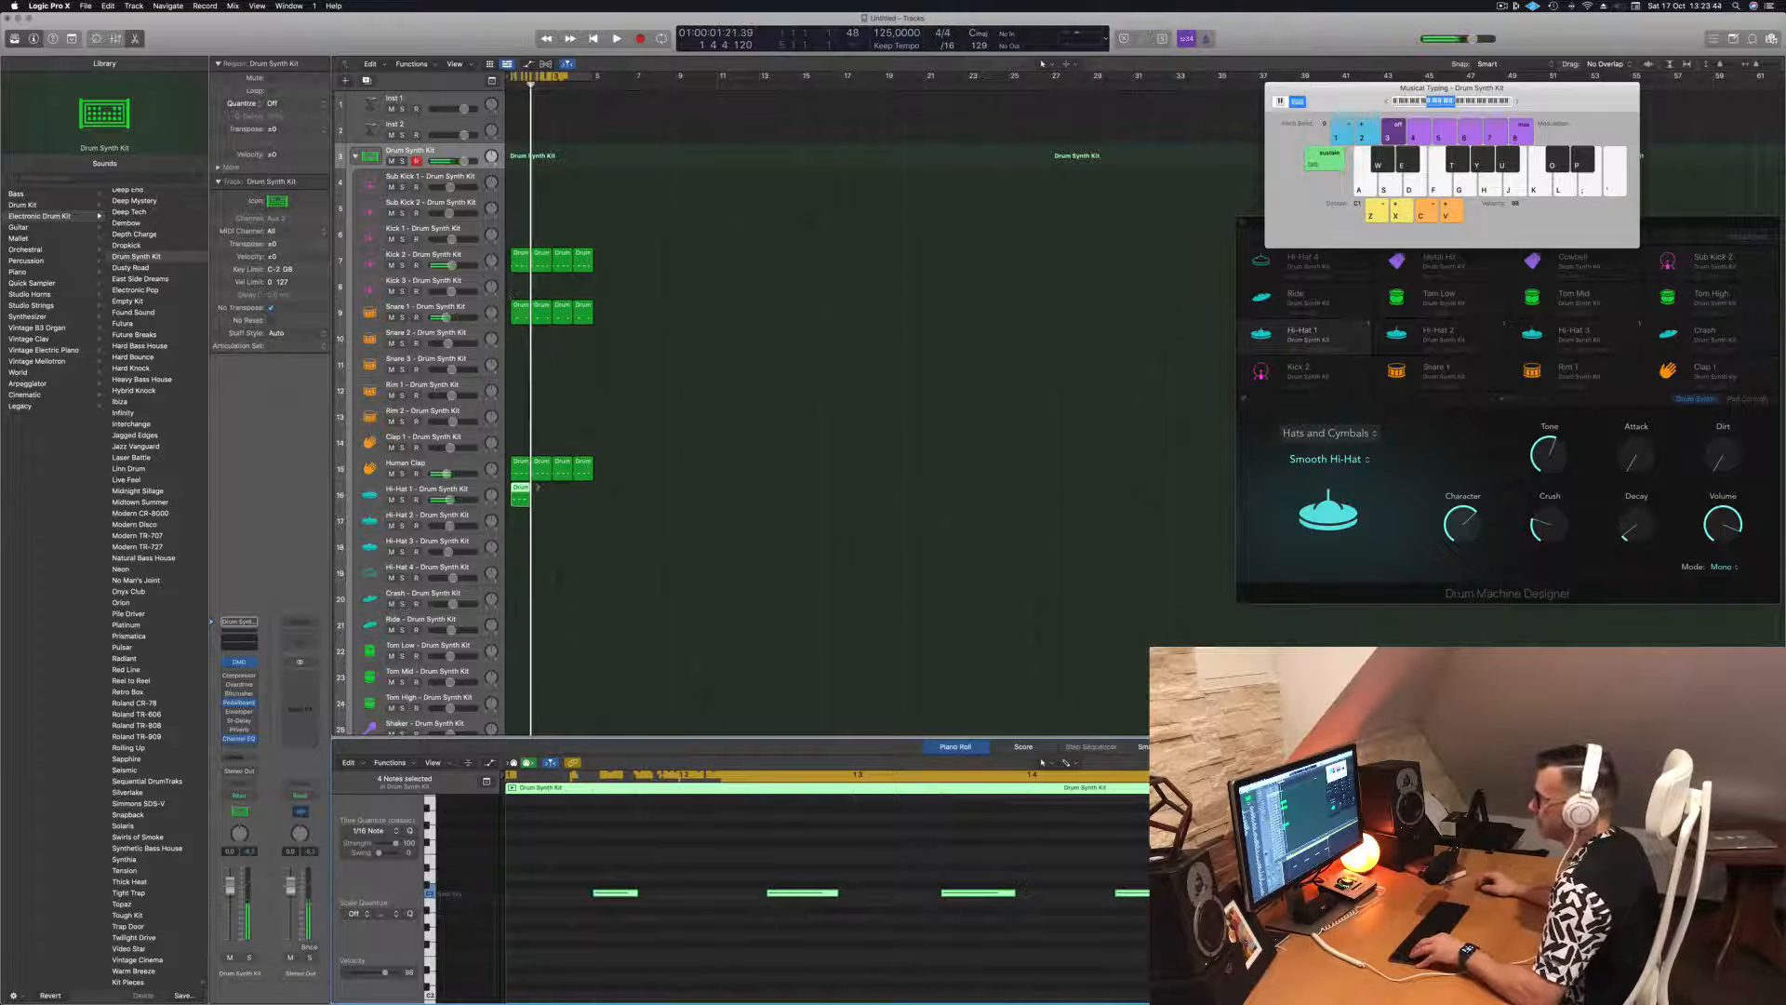
# - Duplicate the Hi-Hat 1 region to fill four bars and replay the beat from the start
pyautogui.moveTo(520, 491); pyautogui.dragTo(540, 497)
pyautogui.moveTo(567, 504)
pyautogui.mouseDown()
pyautogui.moveTo(522, 496)
pyautogui.moveTo(558, 498)
pyautogui.mouseUp()
pyautogui.press('space')
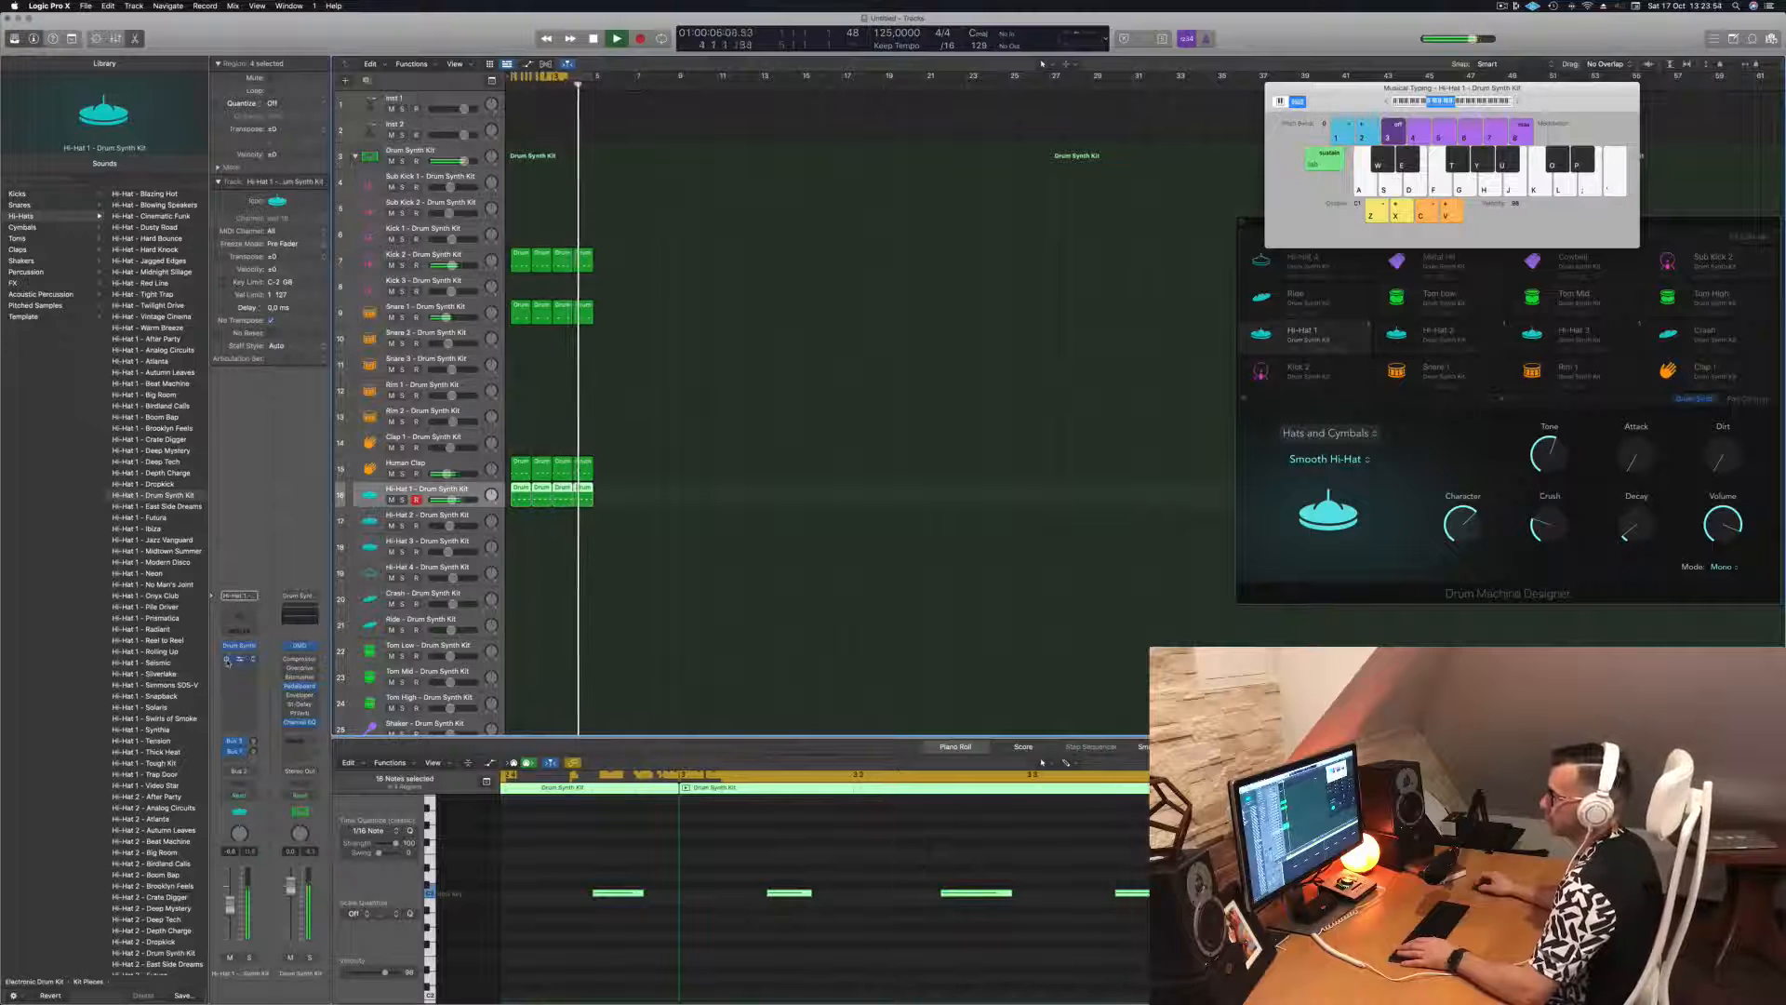
pyautogui.press('space')
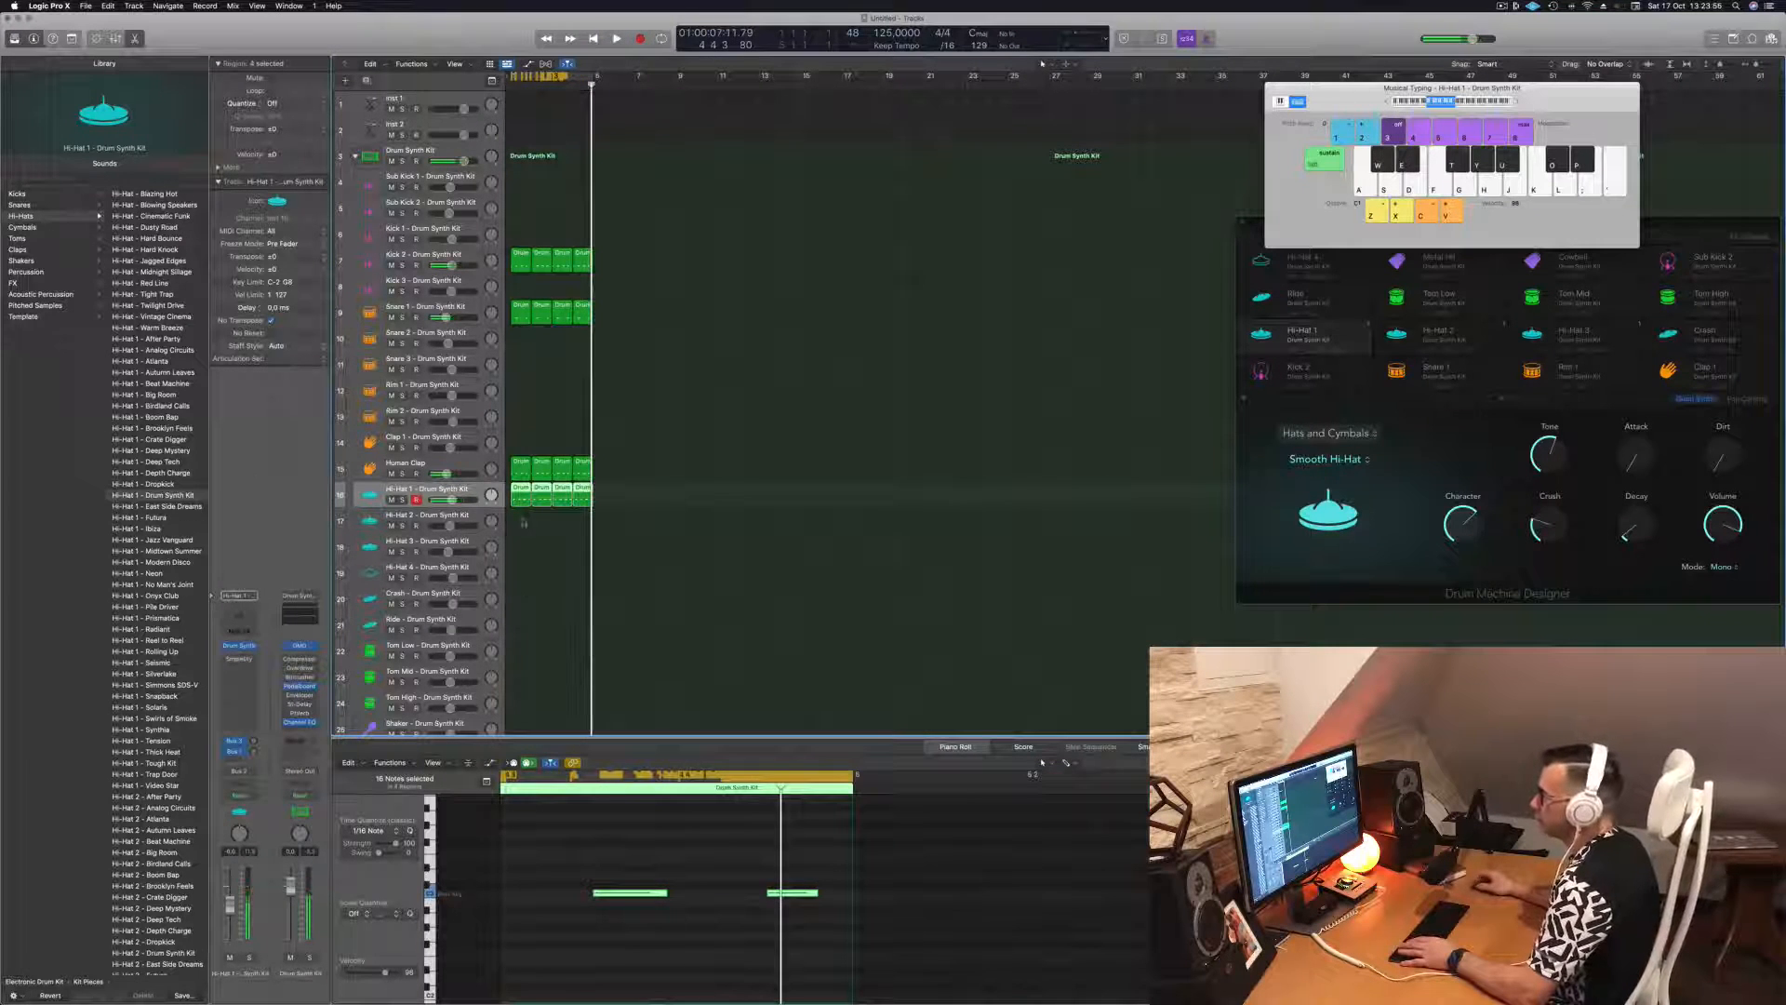
pyautogui.press('Return')
pyautogui.press('space')
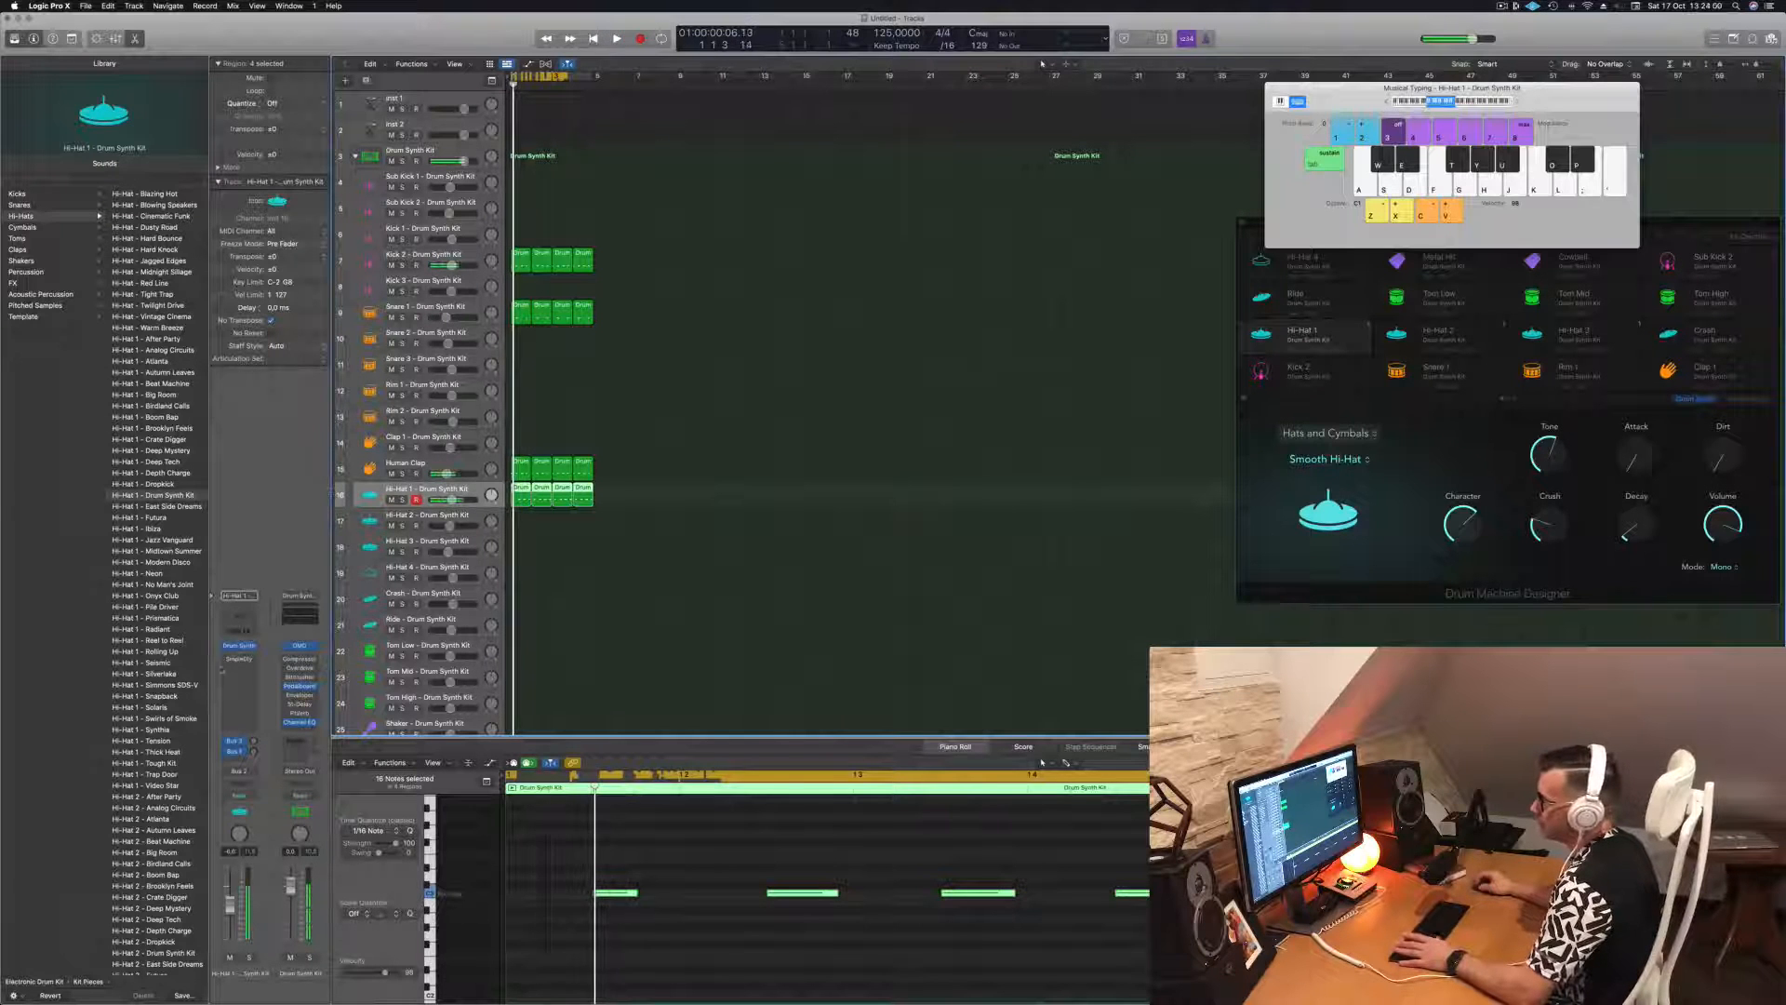
# - Open Drum Synth for the Hi-Hat 1 track, raise its Decay and Attack, and try adding Dirt
pyautogui.press('space')
pyautogui.click(240, 646)
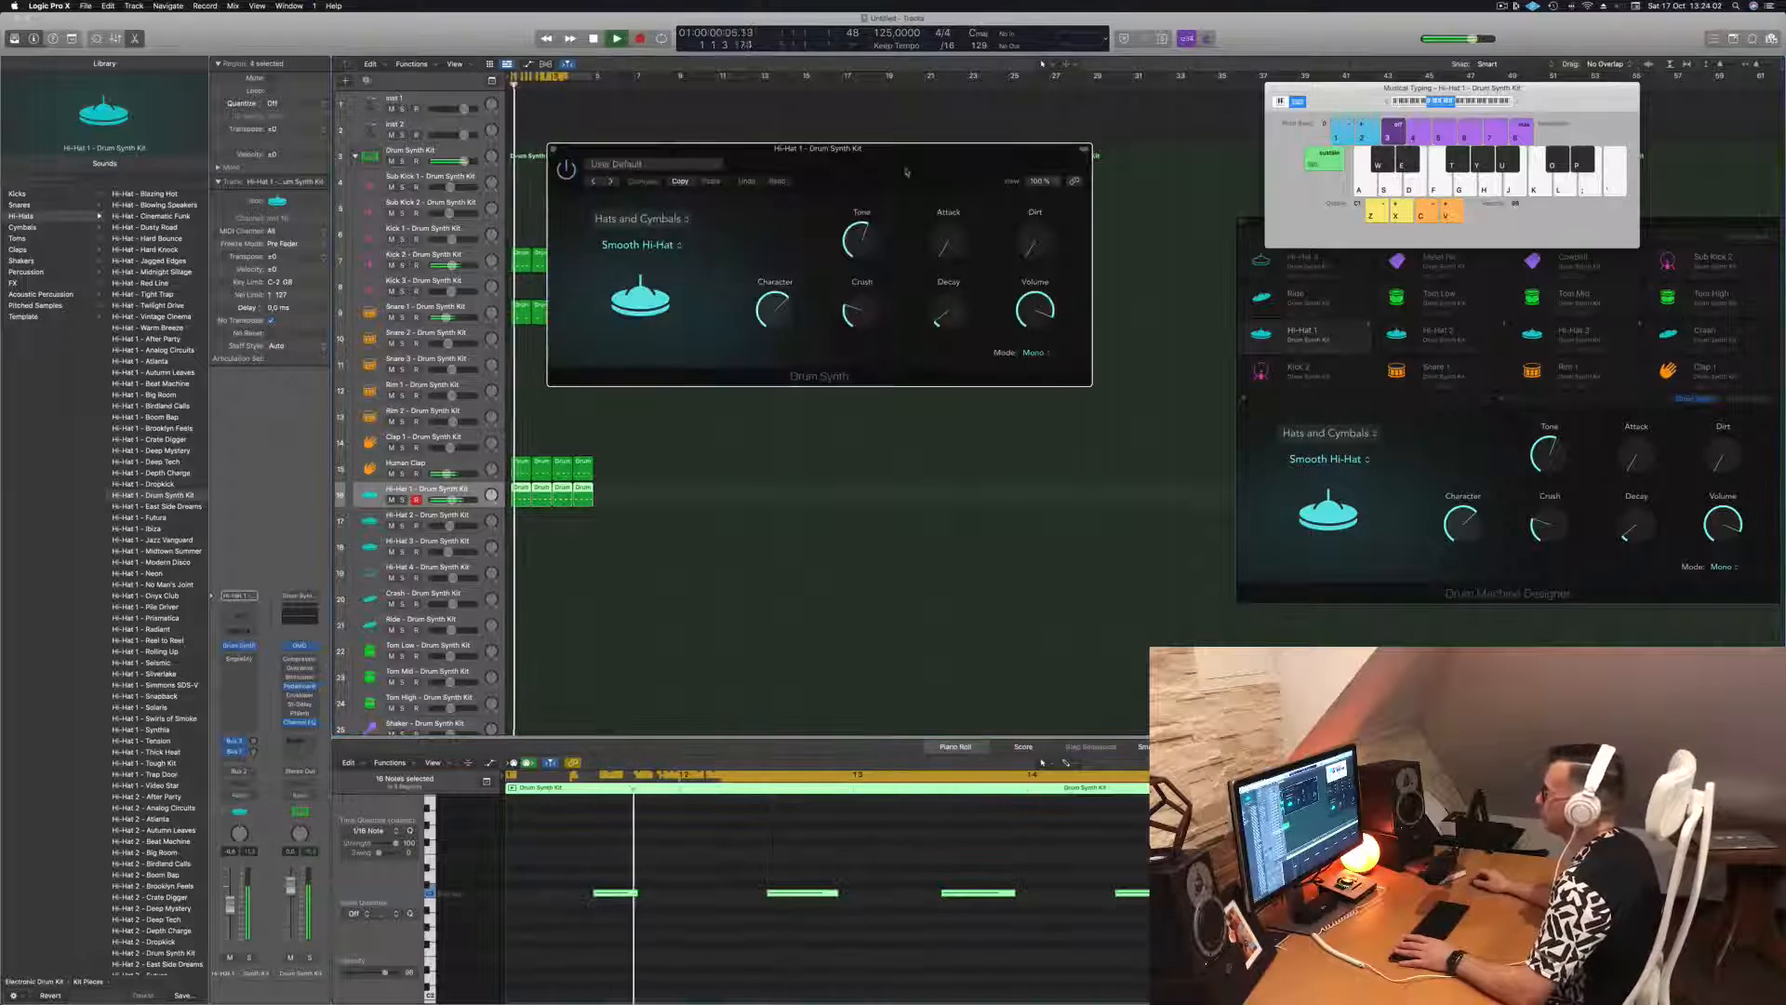
pyautogui.moveTo(905, 170); pyautogui.dragTo(785, 275)
pyautogui.moveTo(816, 412)
pyautogui.mouseDown()
pyautogui.moveTo(819, 380)
pyautogui.moveTo(816, 416)
pyautogui.mouseUp()
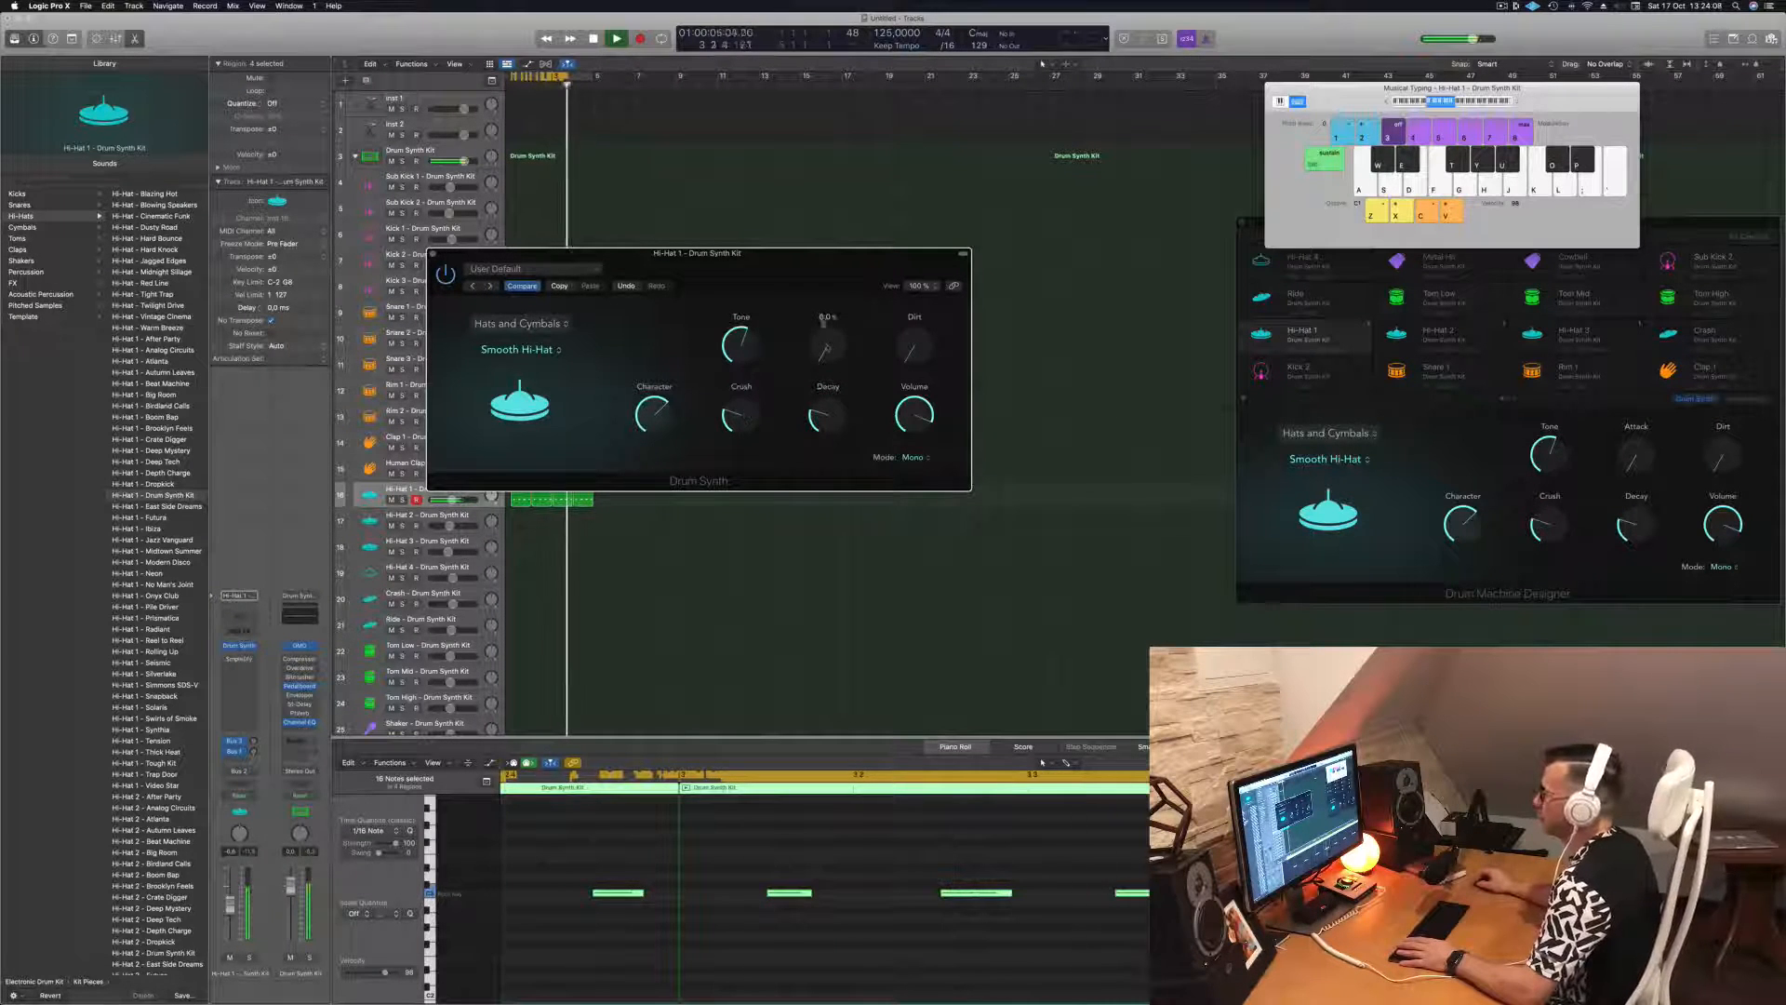
pyautogui.moveTo(826, 349); pyautogui.dragTo(825, 289)
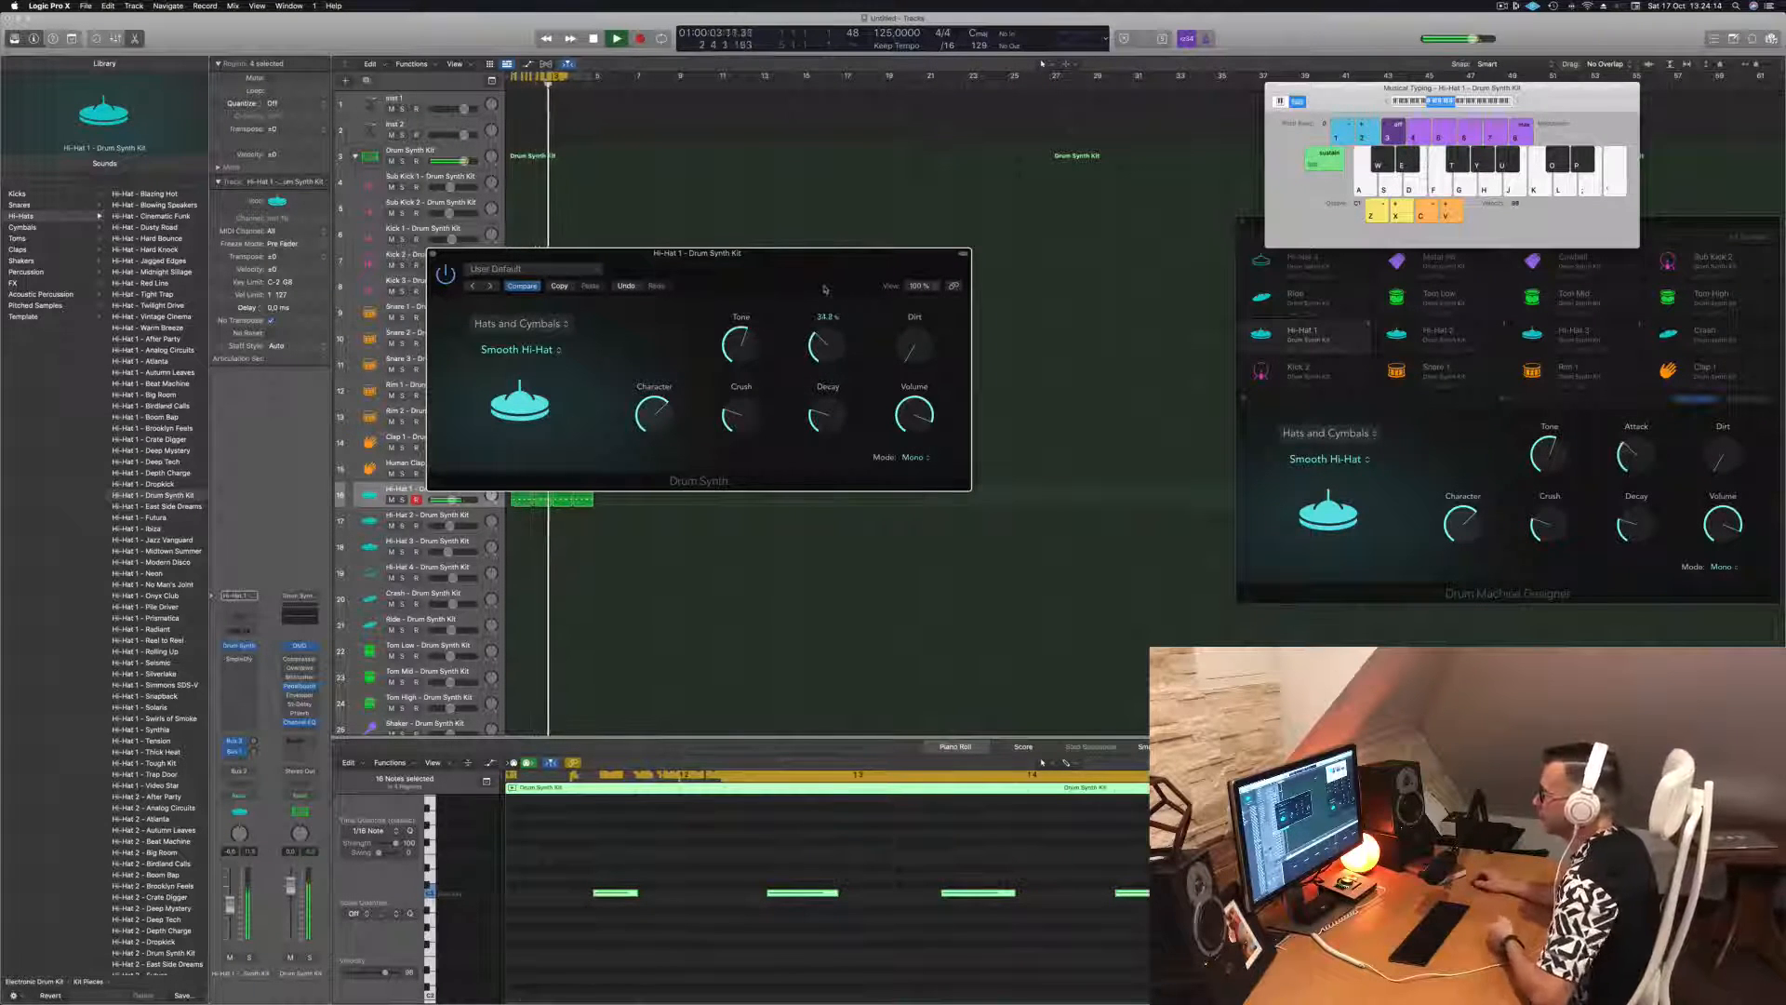
pyautogui.moveTo(914, 346); pyautogui.dragTo(917, 287)
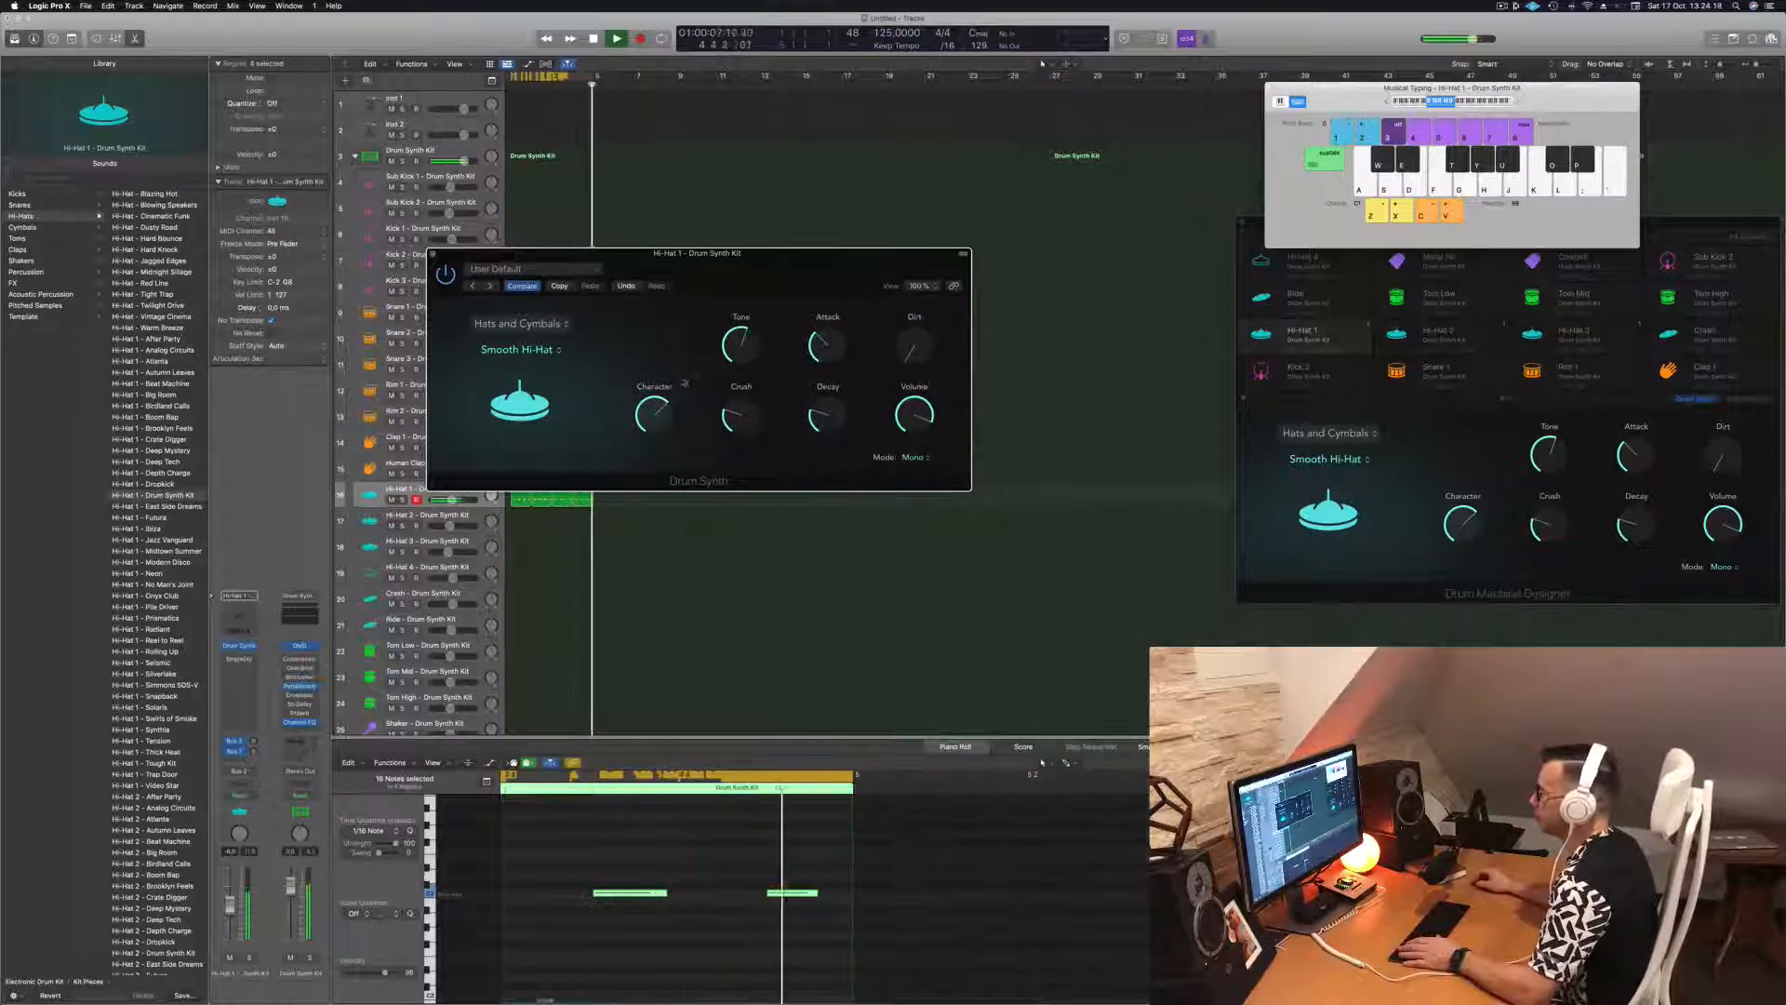
# - Try a higher Character, raise the Smooth Hi-Hat's Crush and lower its Volume during playback, and close the Drum Synth window
pyautogui.moveTo(654, 408)
pyautogui.moveTo(654, 409); pyautogui.dragTo(660, 359)
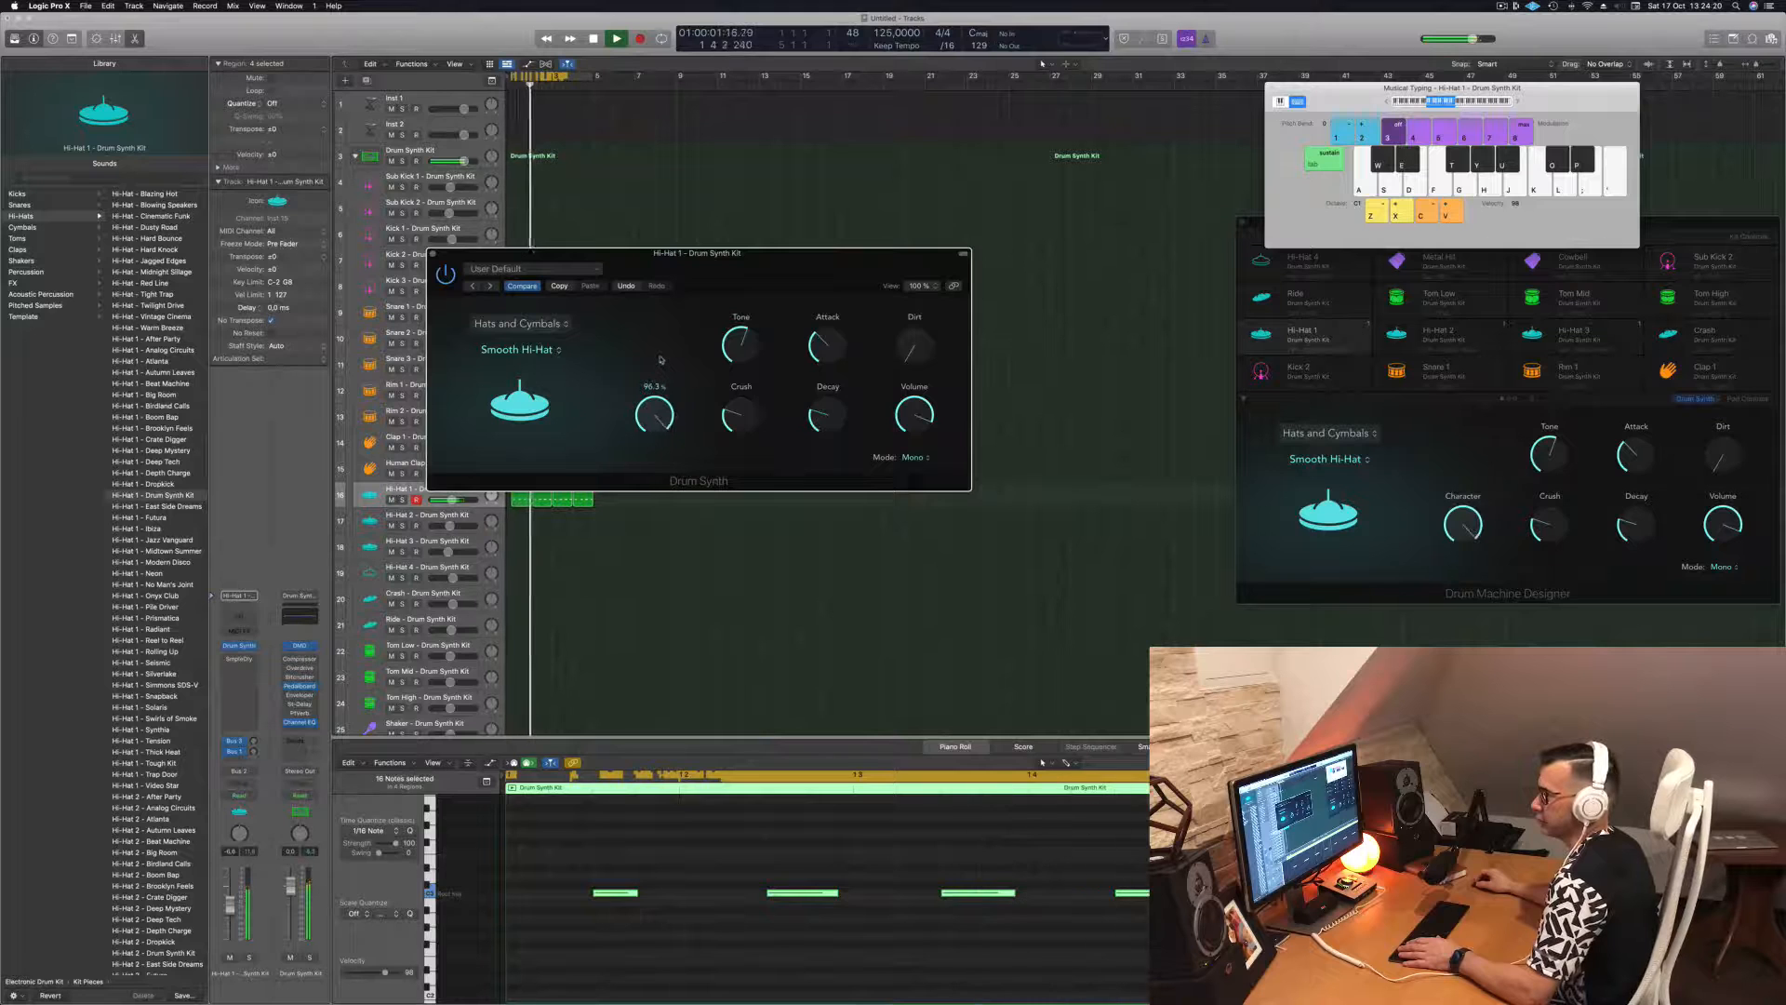
pyautogui.moveTo(661, 460); pyautogui.dragTo(746, 323)
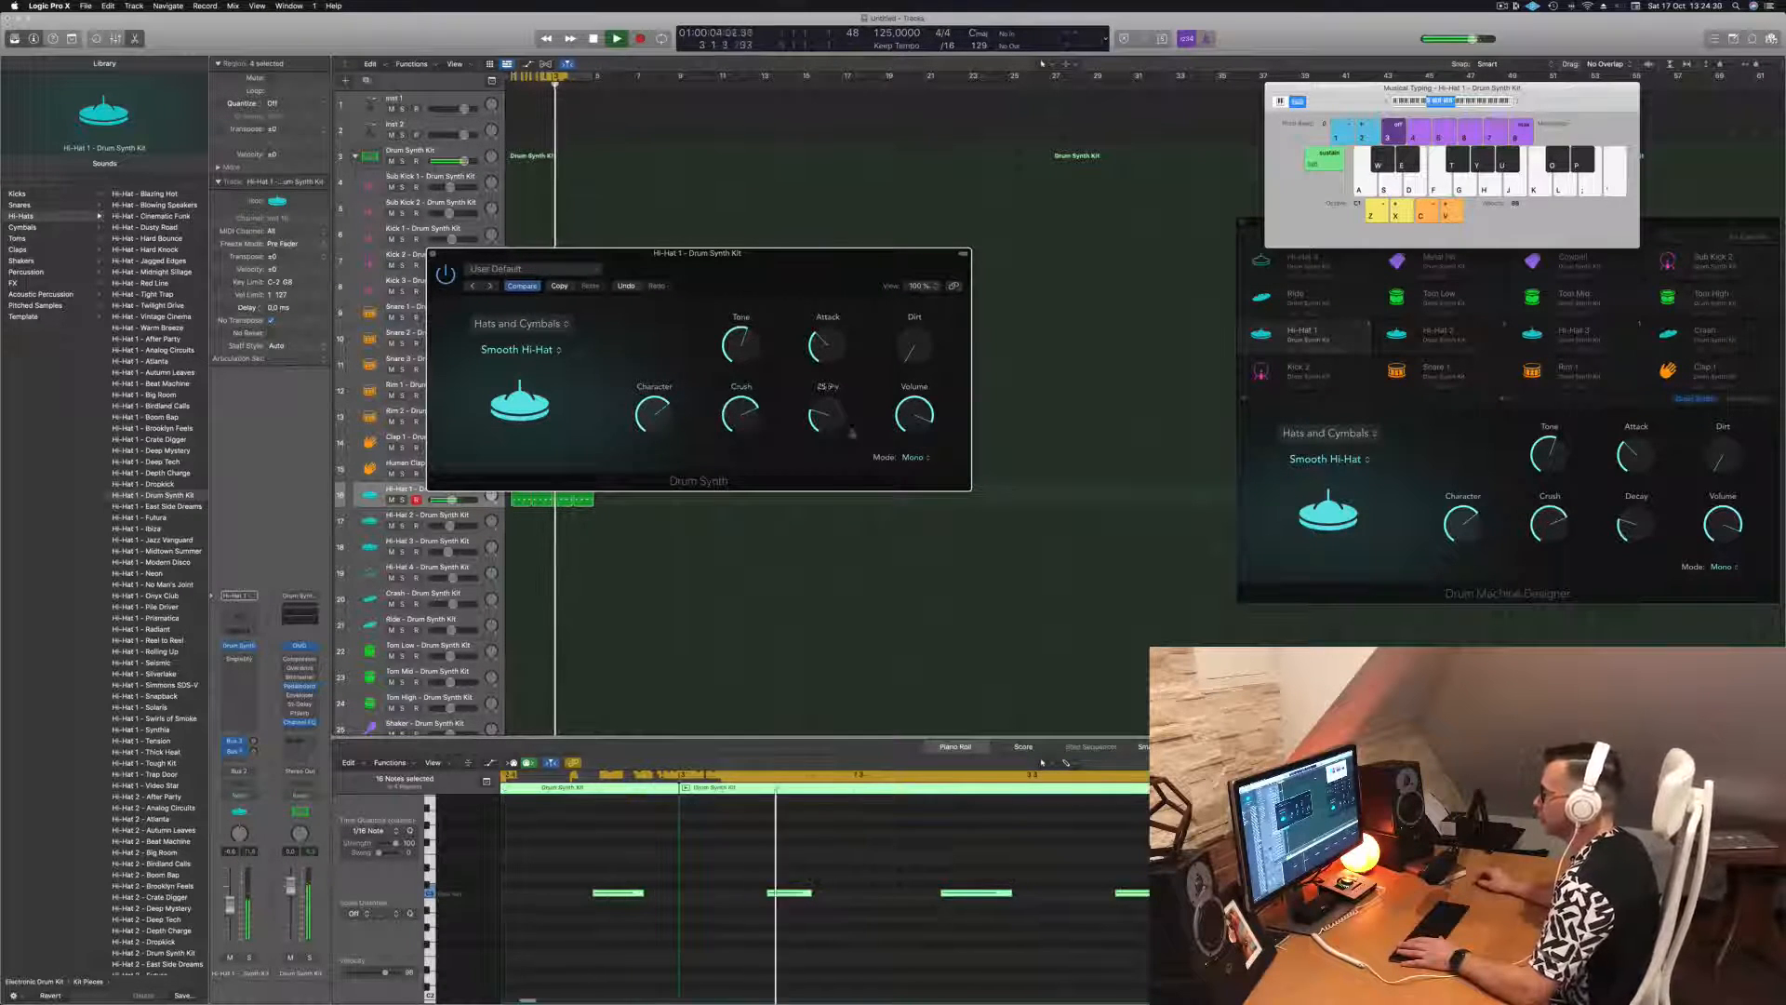
pyautogui.moveTo(921, 405); pyautogui.dragTo(922, 422)
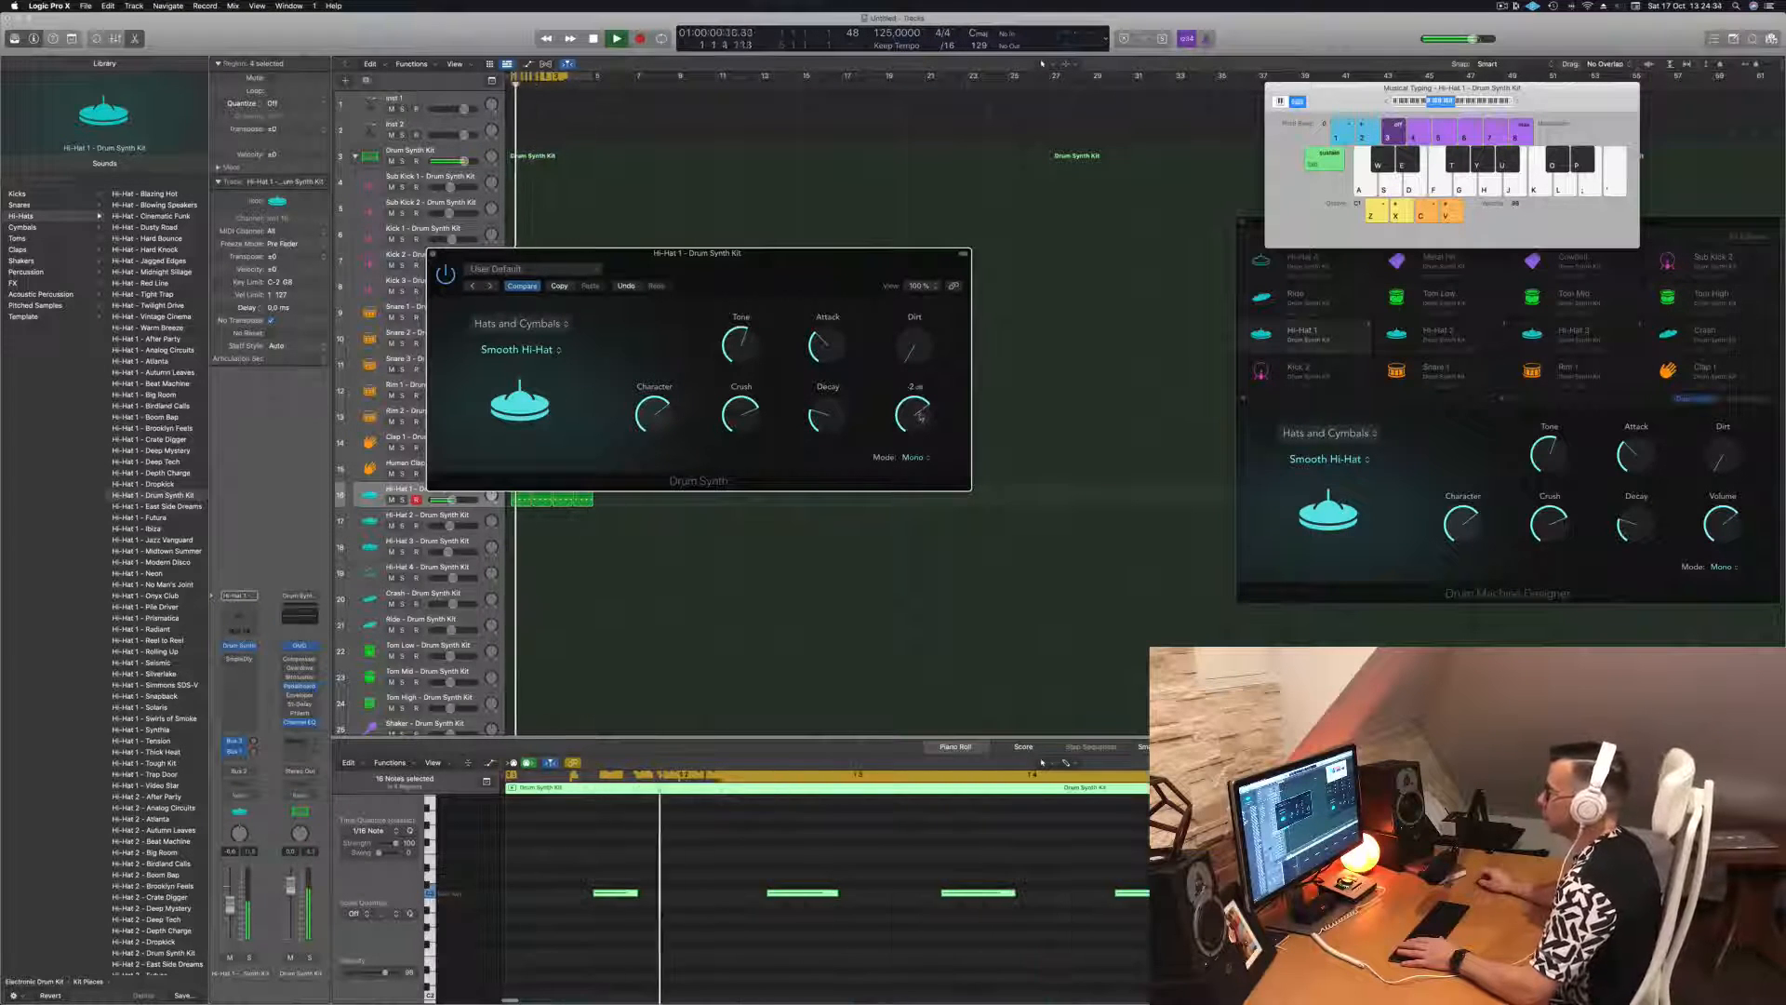
pyautogui.moveTo(747, 273); pyautogui.dragTo(805, 280)
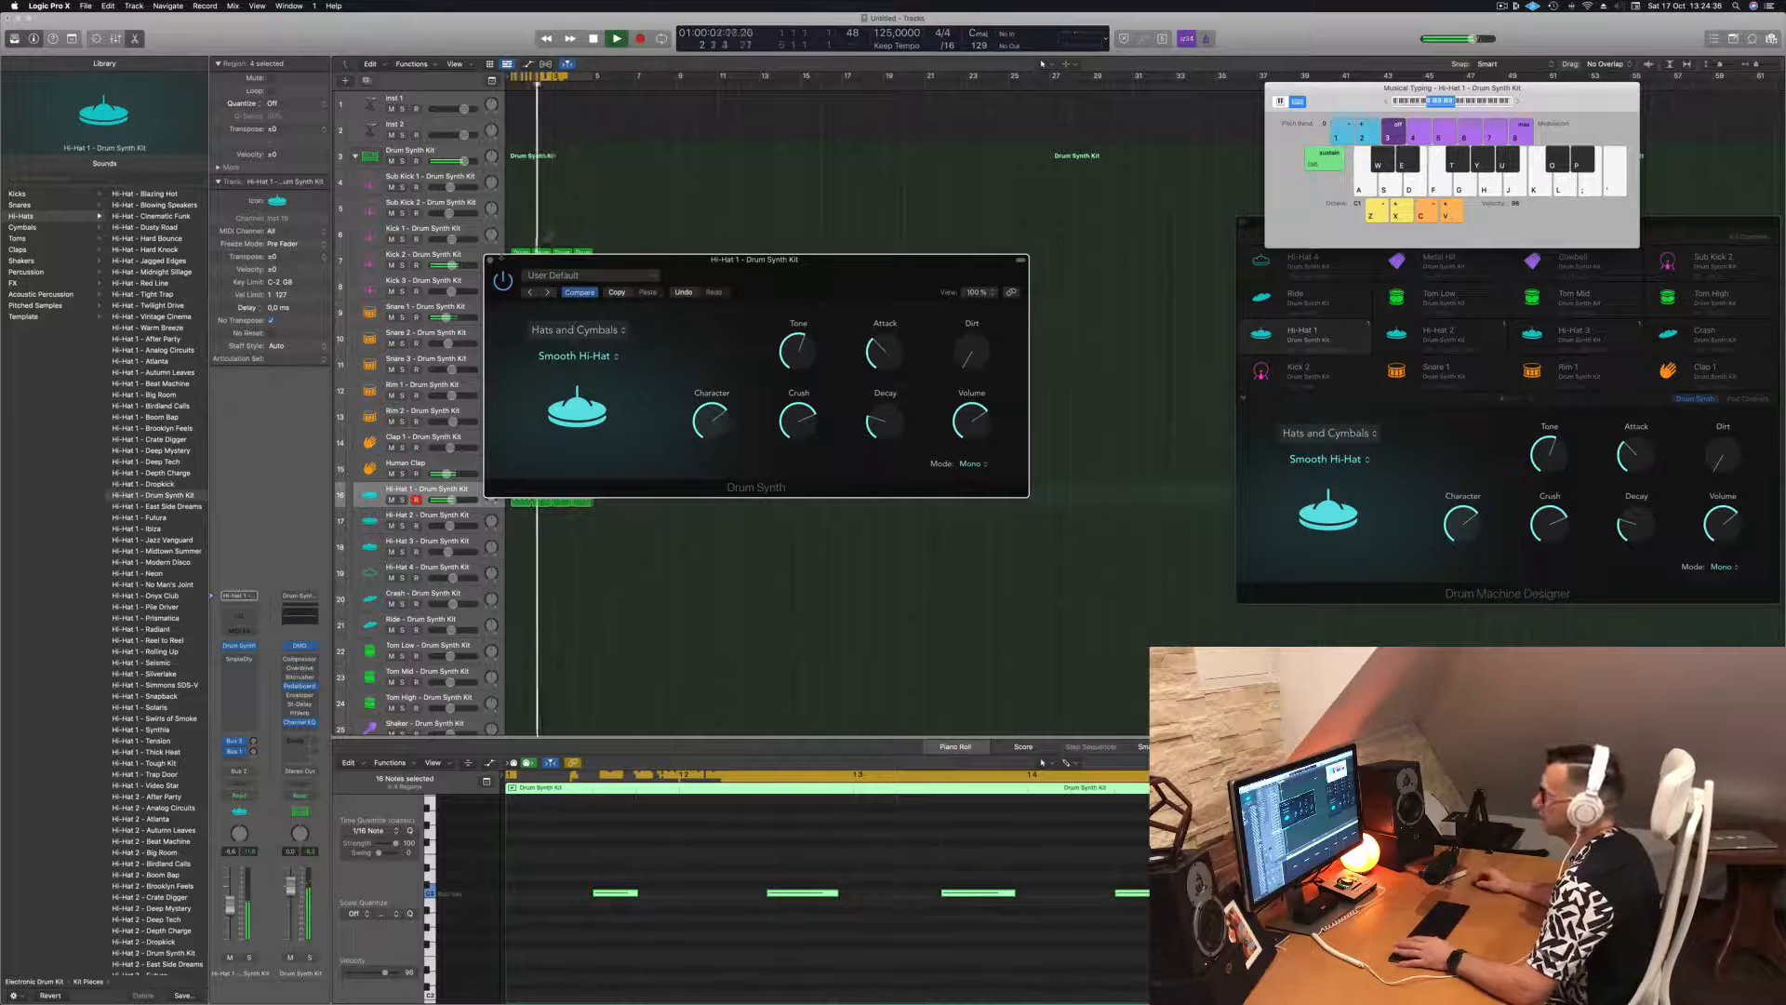
pyautogui.click(492, 262)
pyautogui.click(722, 453)
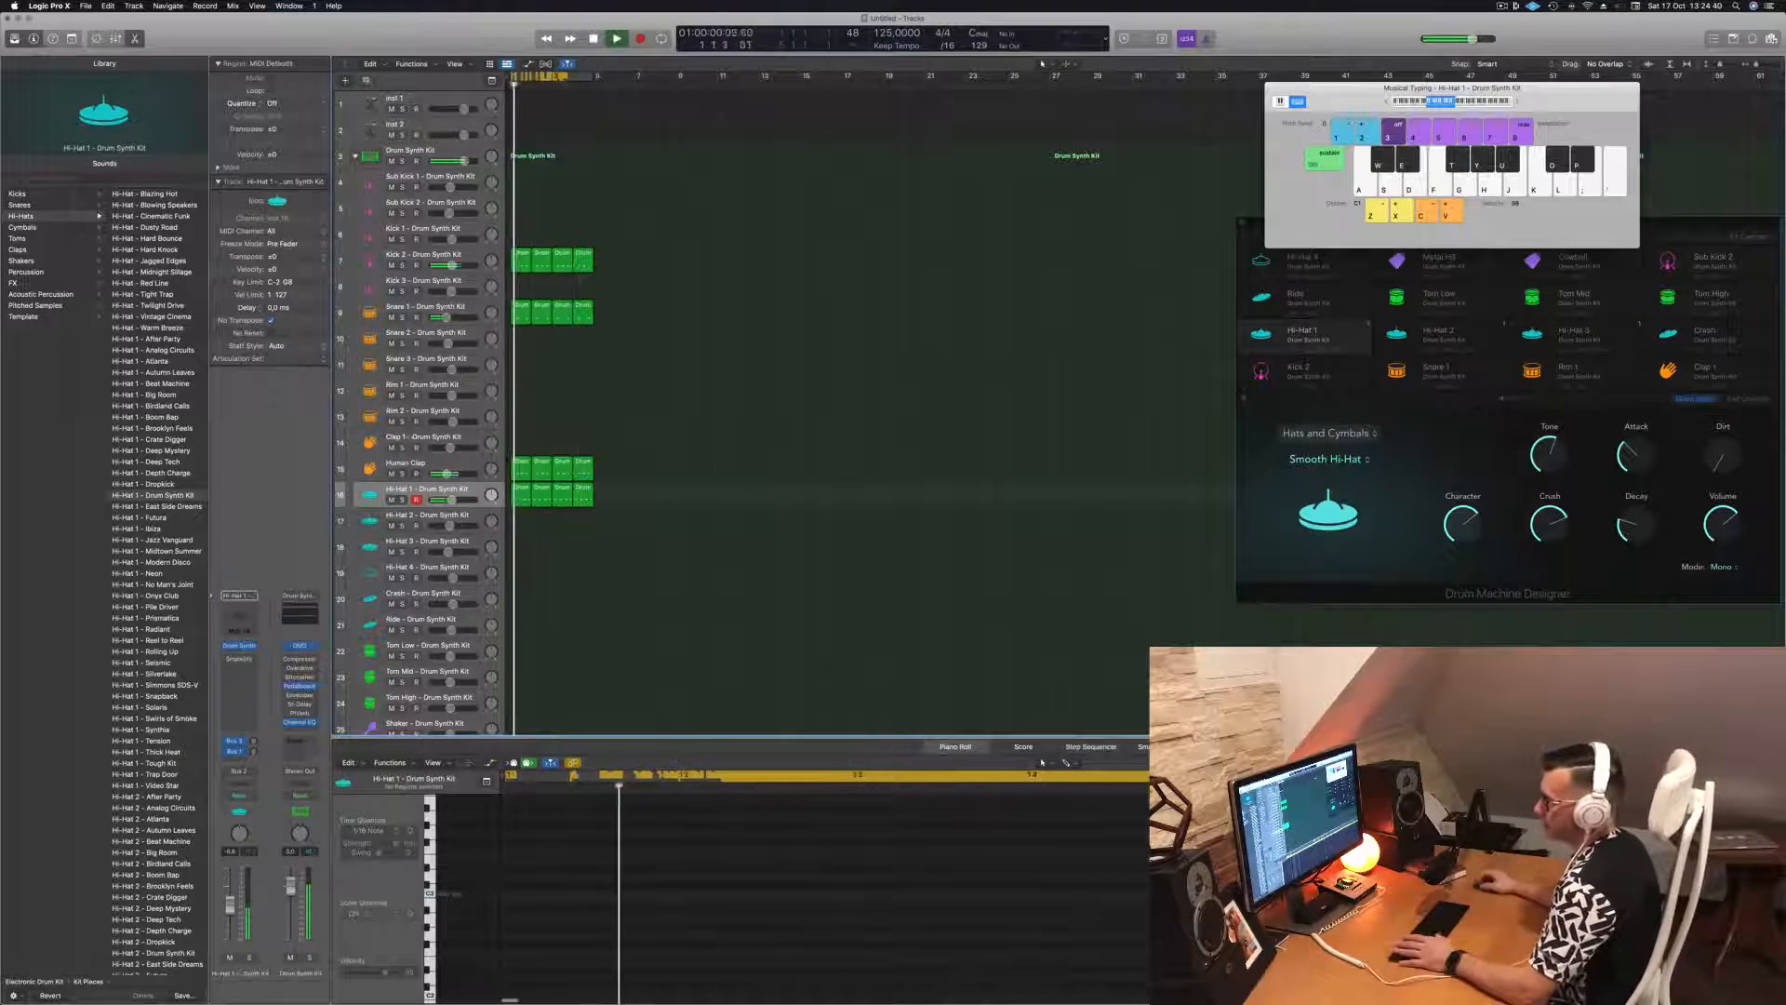
pyautogui.press('space')
pyautogui.press('space')
# - Reopen Drum Synth for the Hi-Hat 1 track, slightly reduce the Decay, and close the window again
pyautogui.click(240, 646)
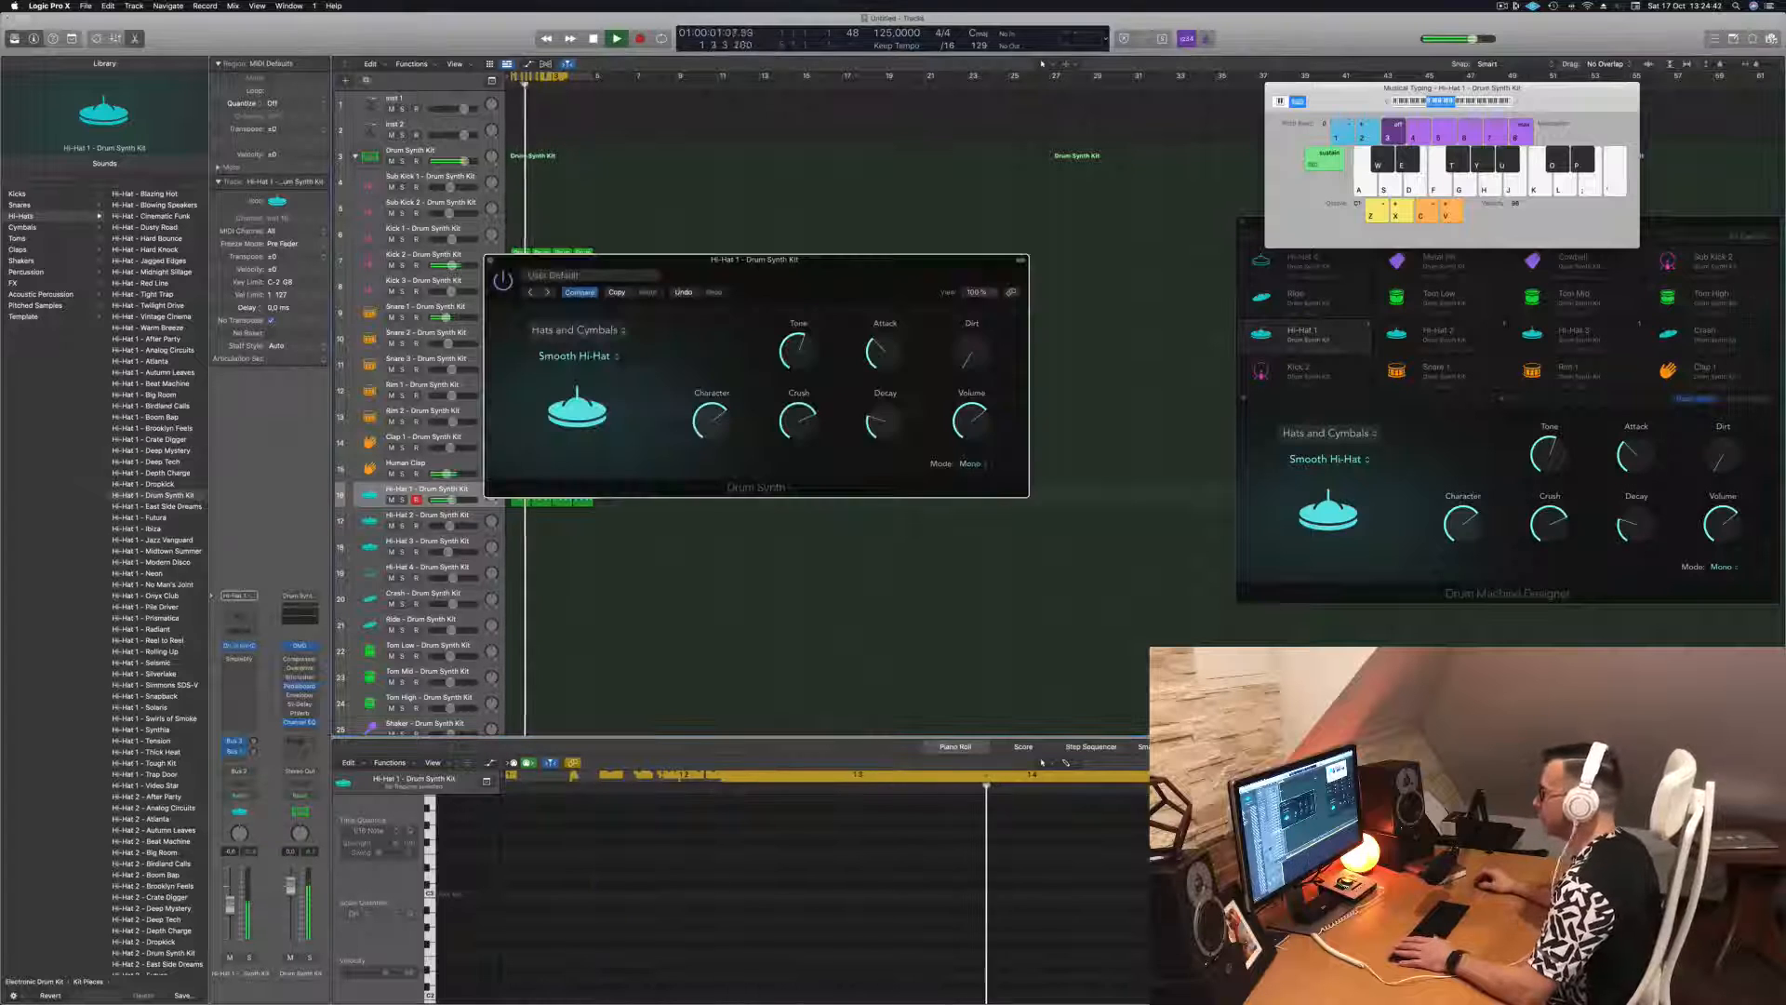
pyautogui.press('space')
pyautogui.press('space')
pyautogui.moveTo(885, 423); pyautogui.dragTo(885, 431)
pyautogui.moveTo(489, 258); pyautogui.dragTo(578, 297)
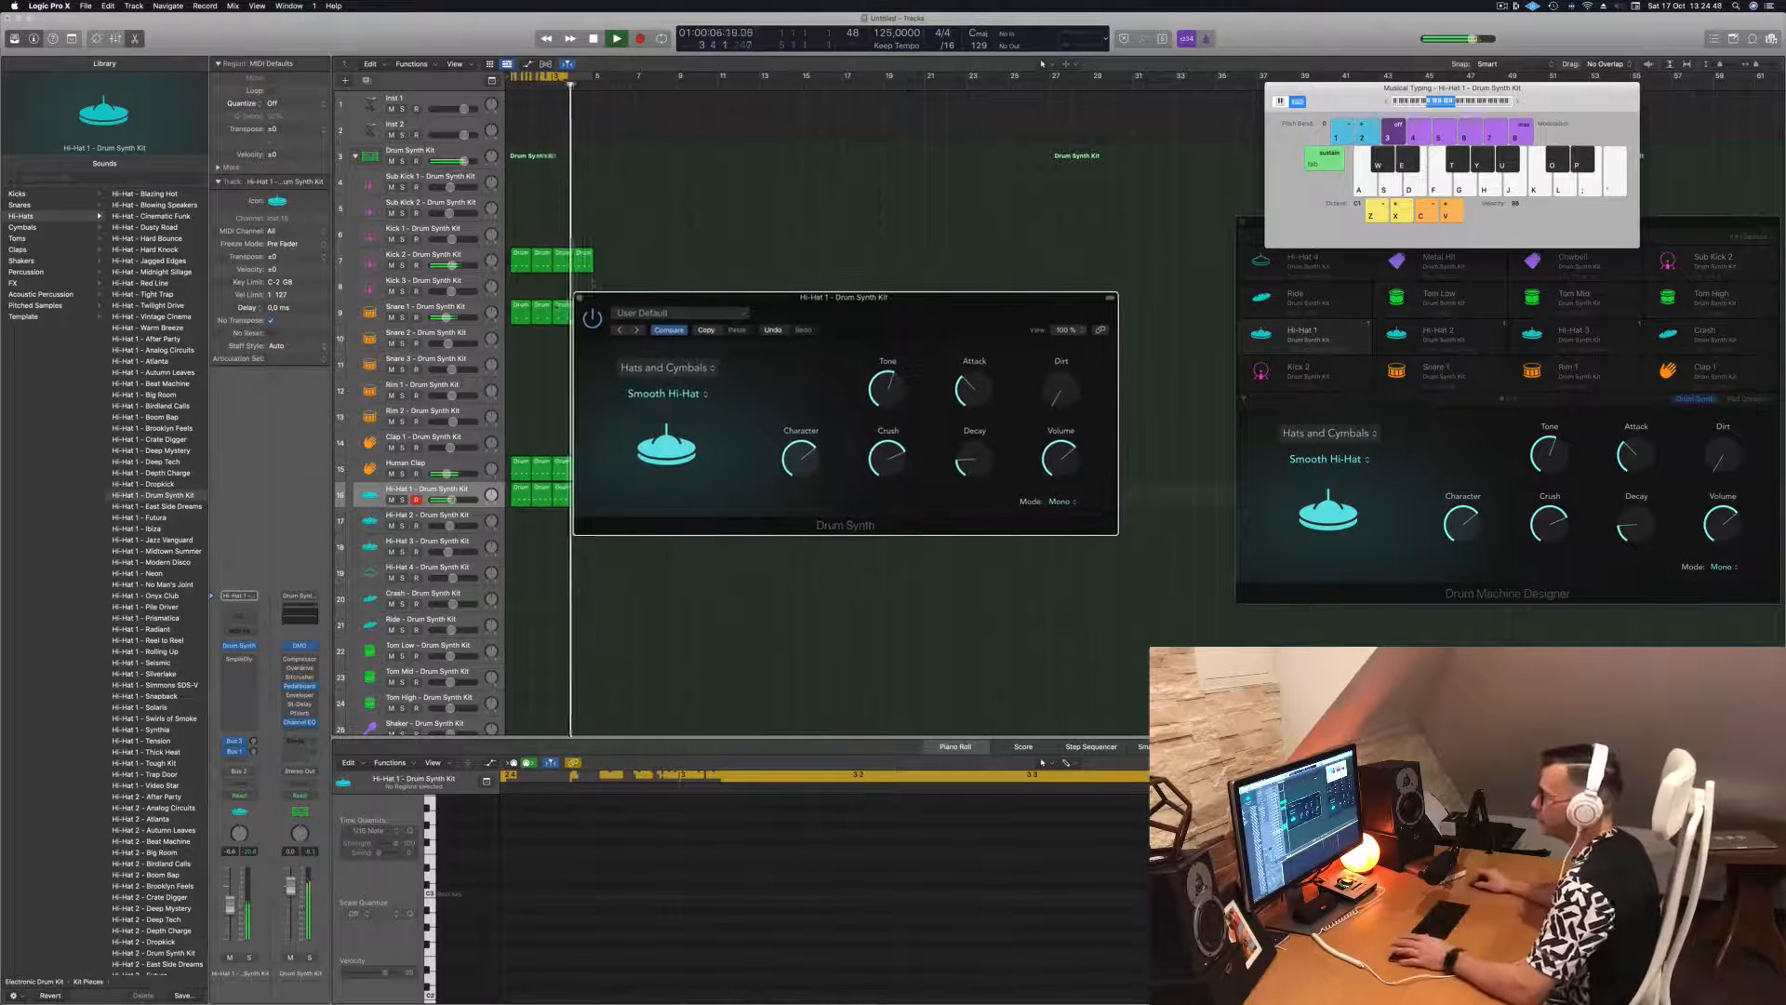
pyautogui.click(579, 298)
# - Stop playback, move the first Hi-Hat 1 region to the Hi-Hat 4 track, and refill the gap with a copy of the second region
pyautogui.scroll(-3, 592, 463)
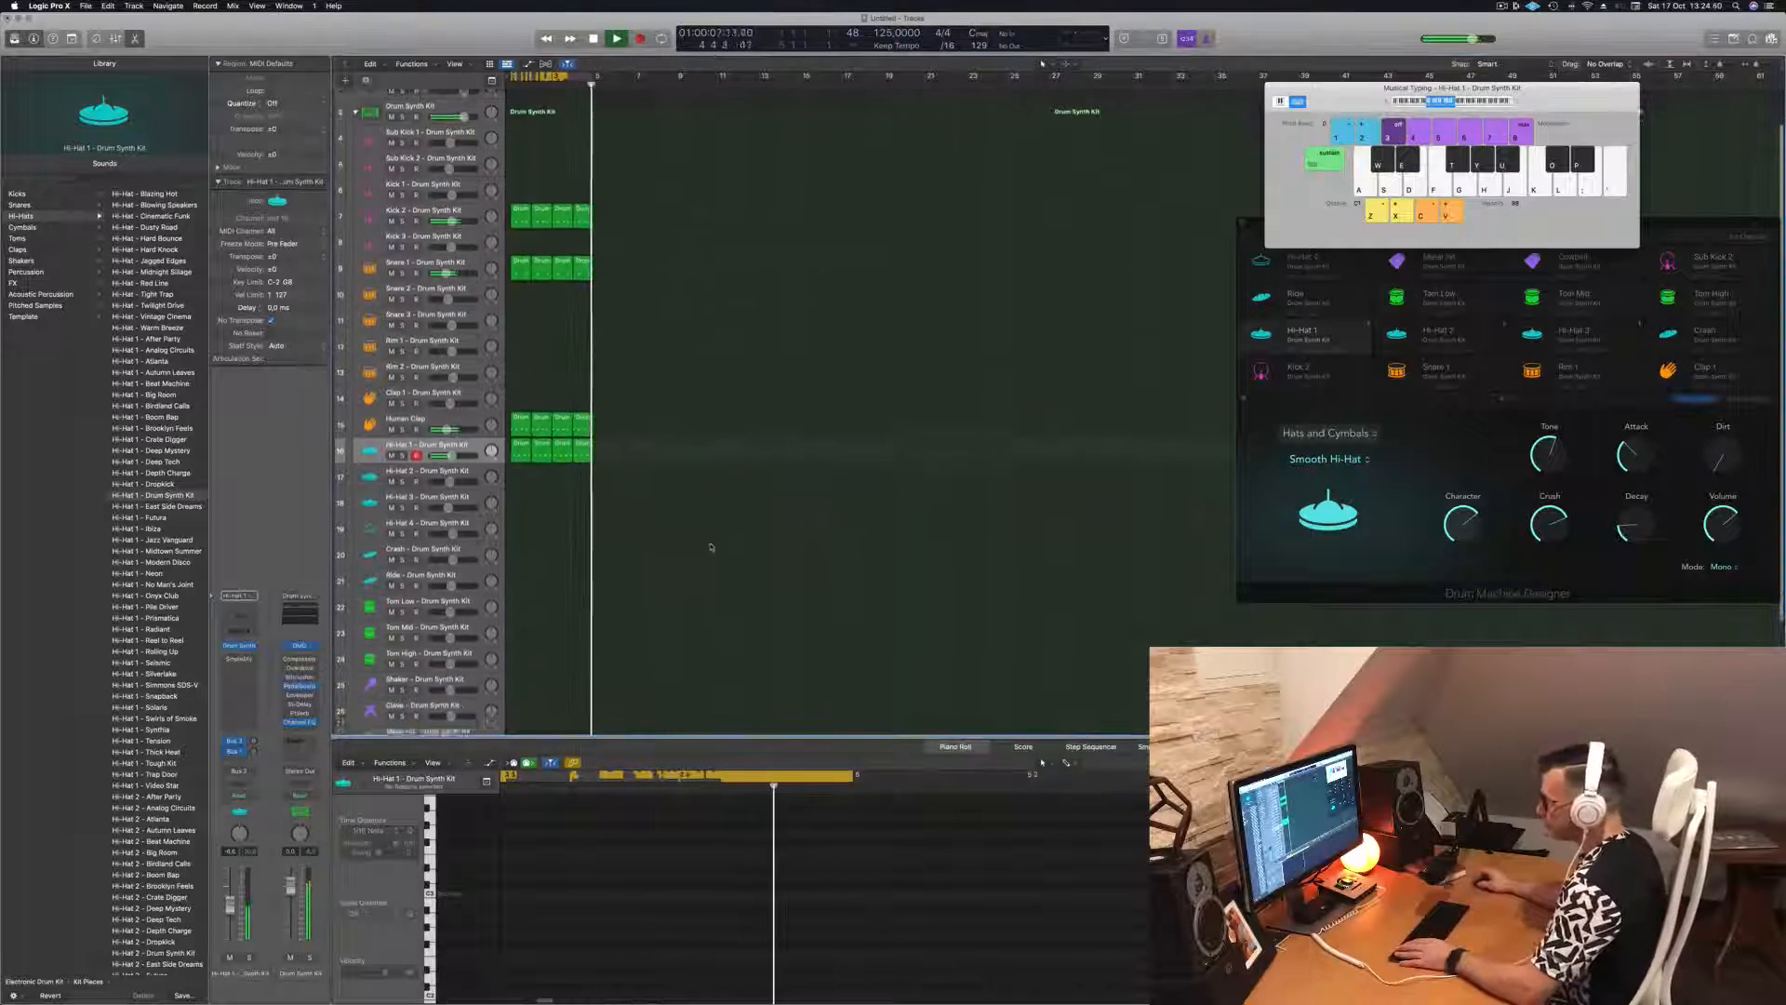
pyautogui.press('space')
pyautogui.click(520, 424)
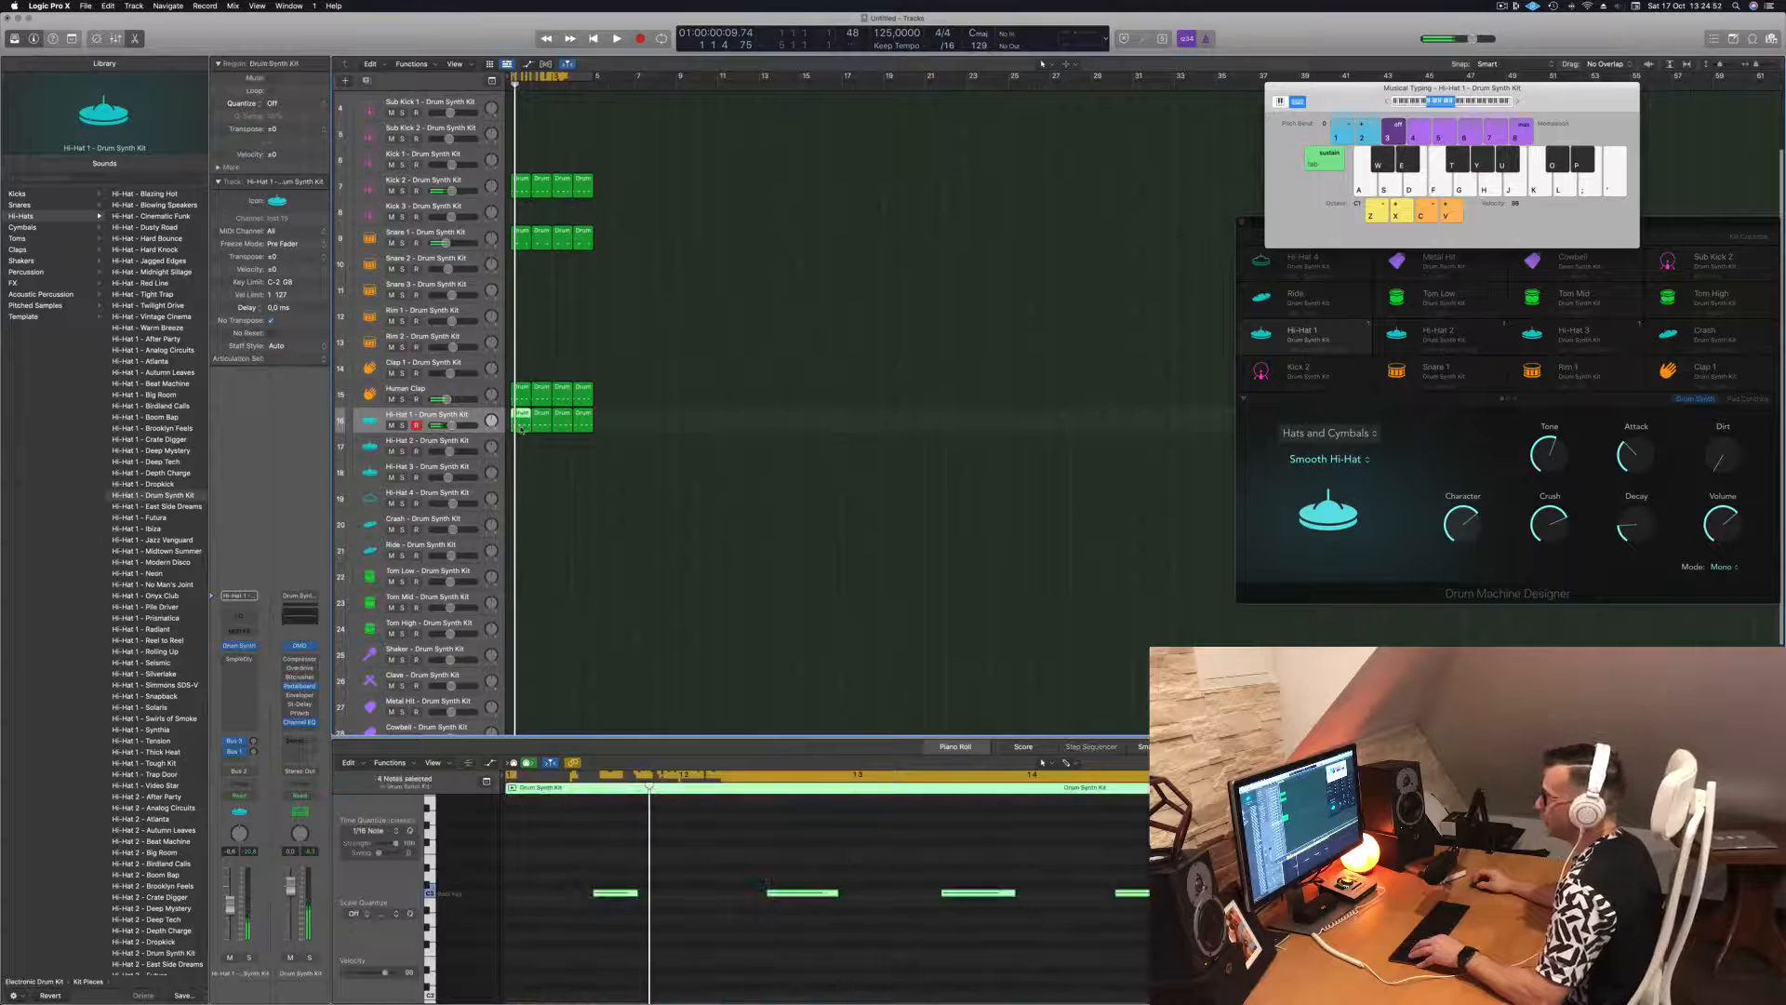
pyautogui.moveTo(523, 463); pyautogui.dragTo(522, 499)
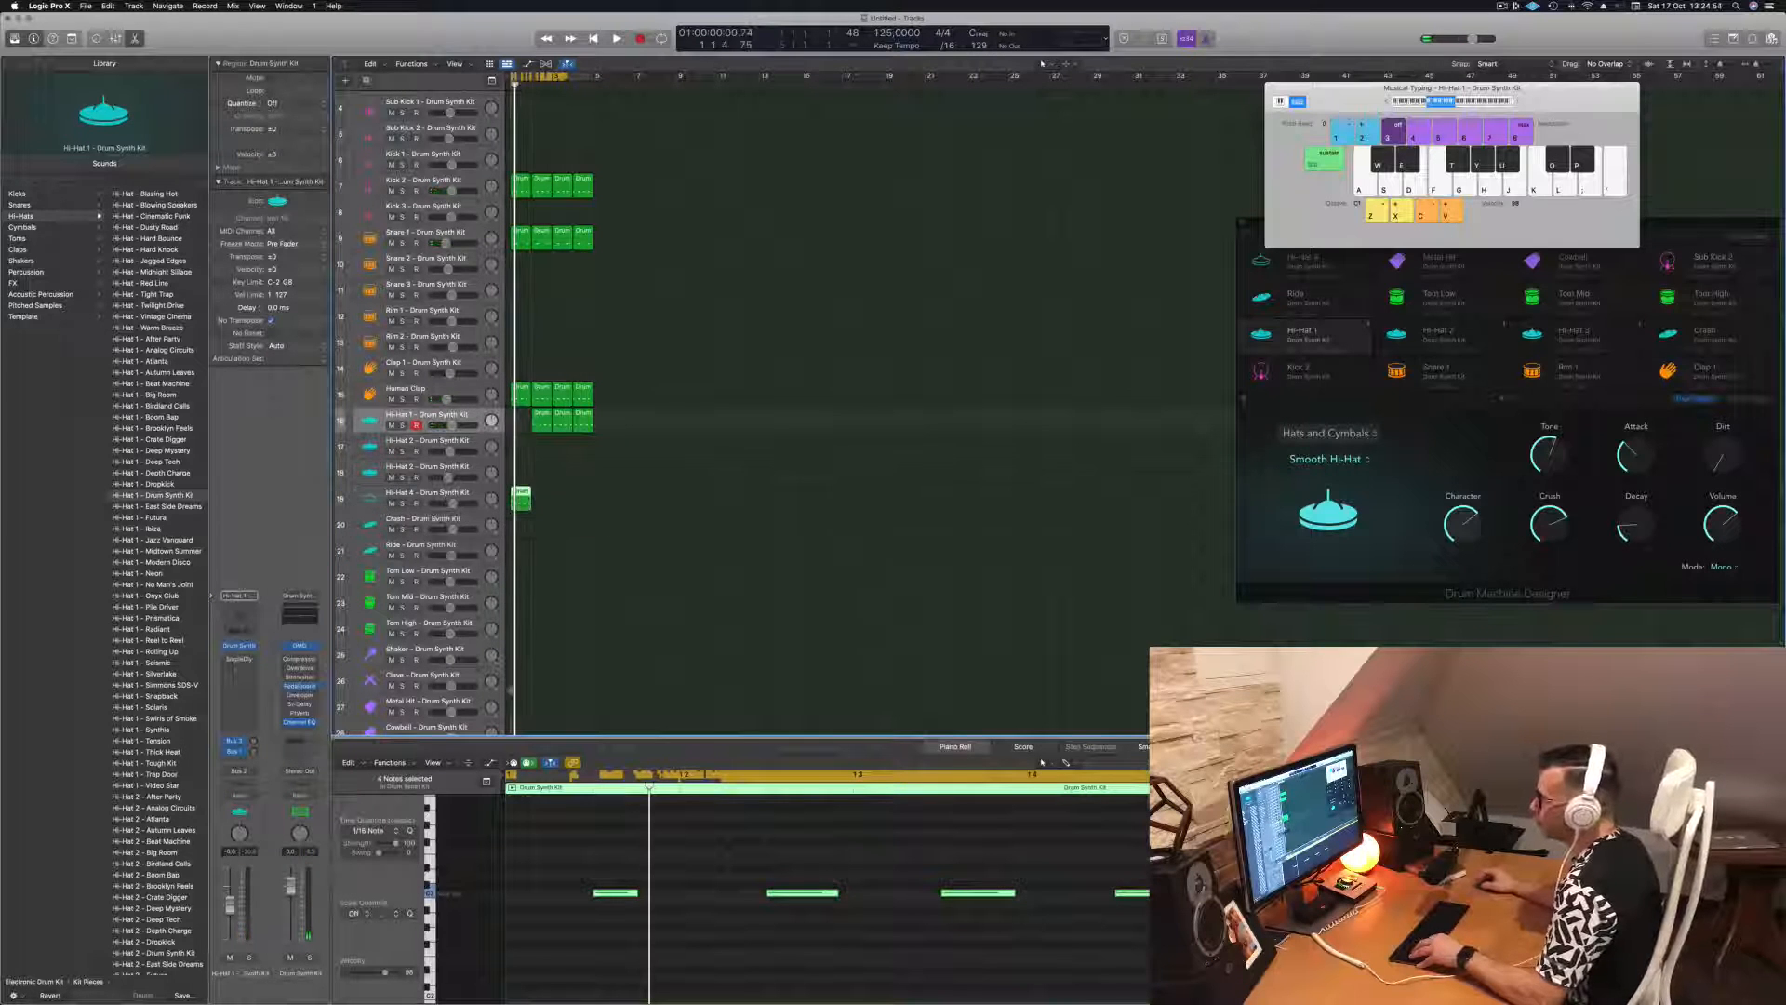
pyautogui.click(543, 415)
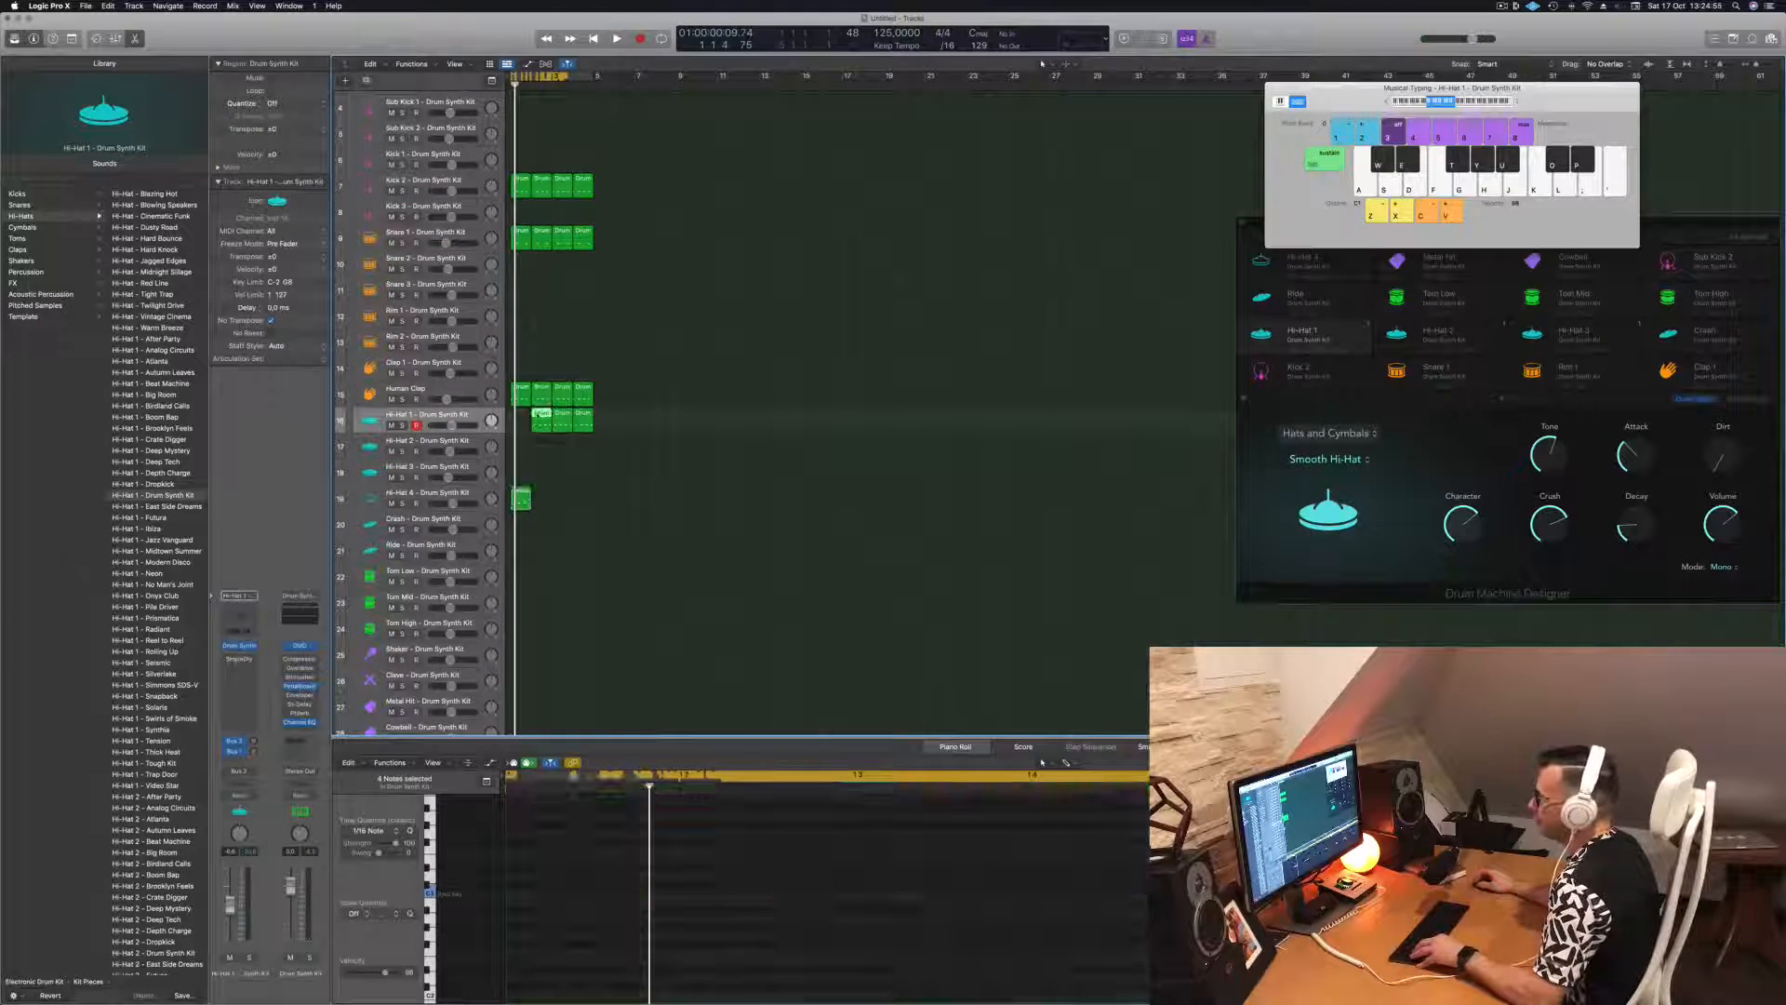
pyautogui.moveTo(542, 417); pyautogui.dragTo(519, 419)
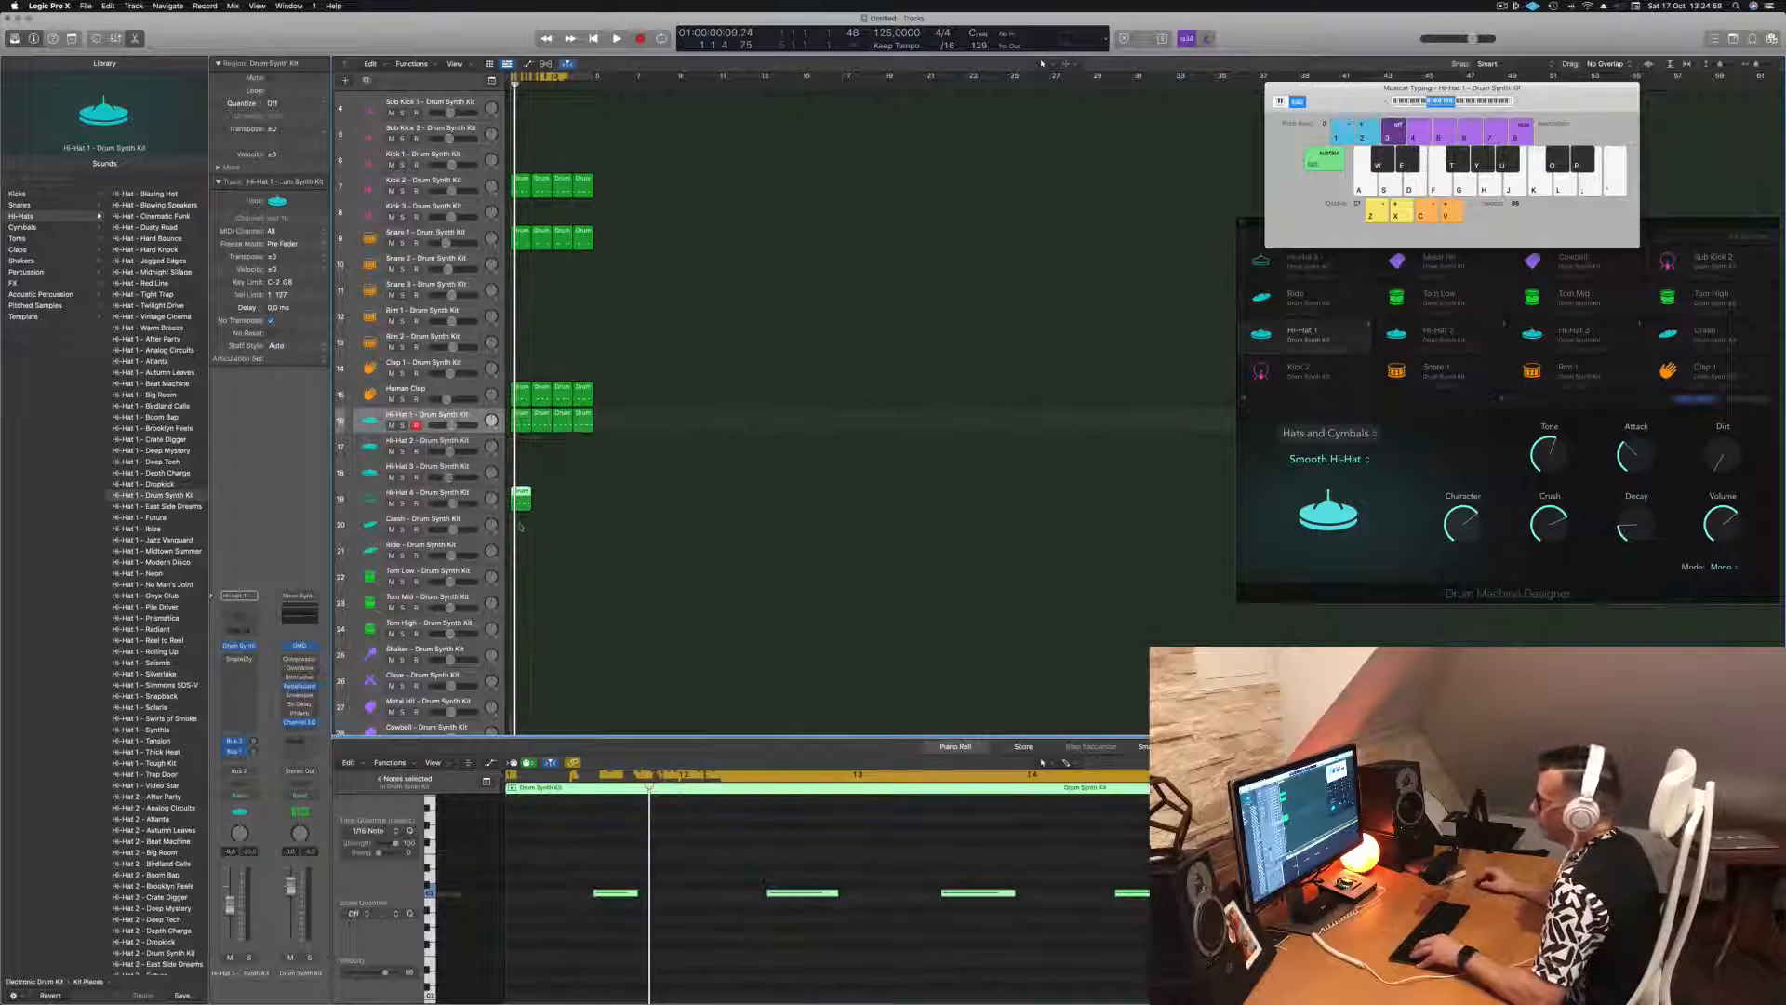
# - Delete the first three notes of the Hi-Hat 4 region and duplicate the region to fill four bars during playback
pyautogui.moveTo(544, 835); pyautogui.dragTo(1036, 940)
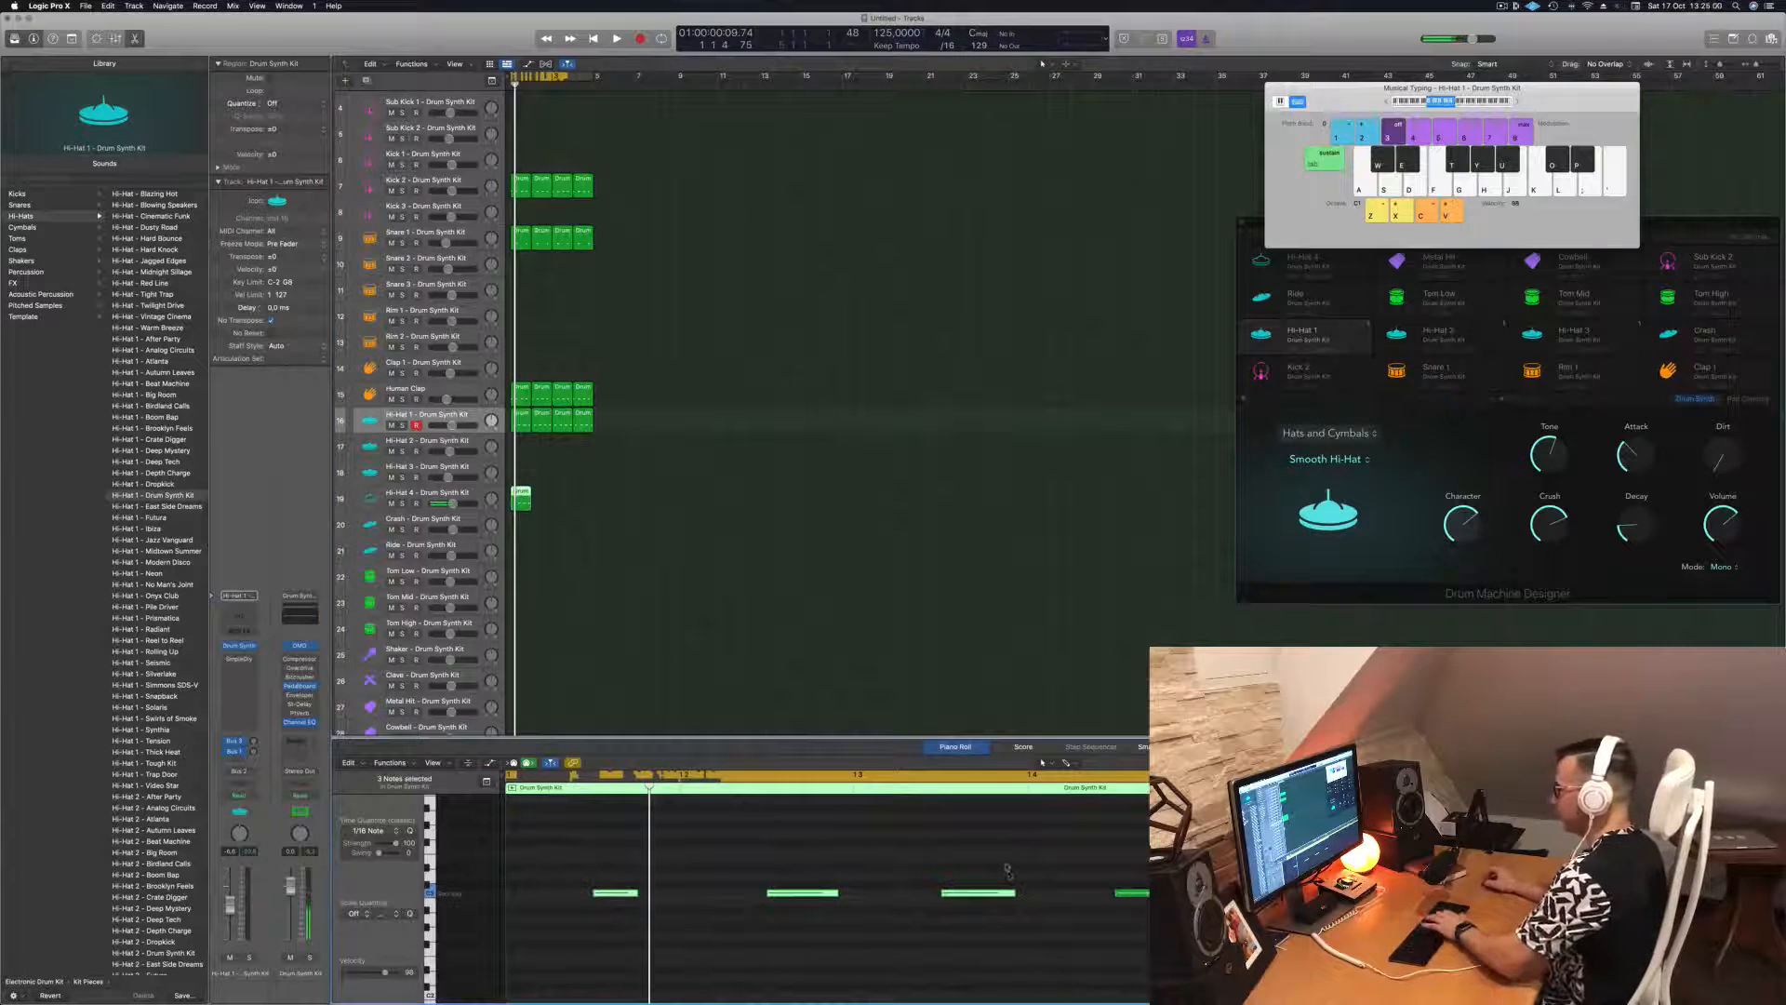
pyautogui.press('Delete')
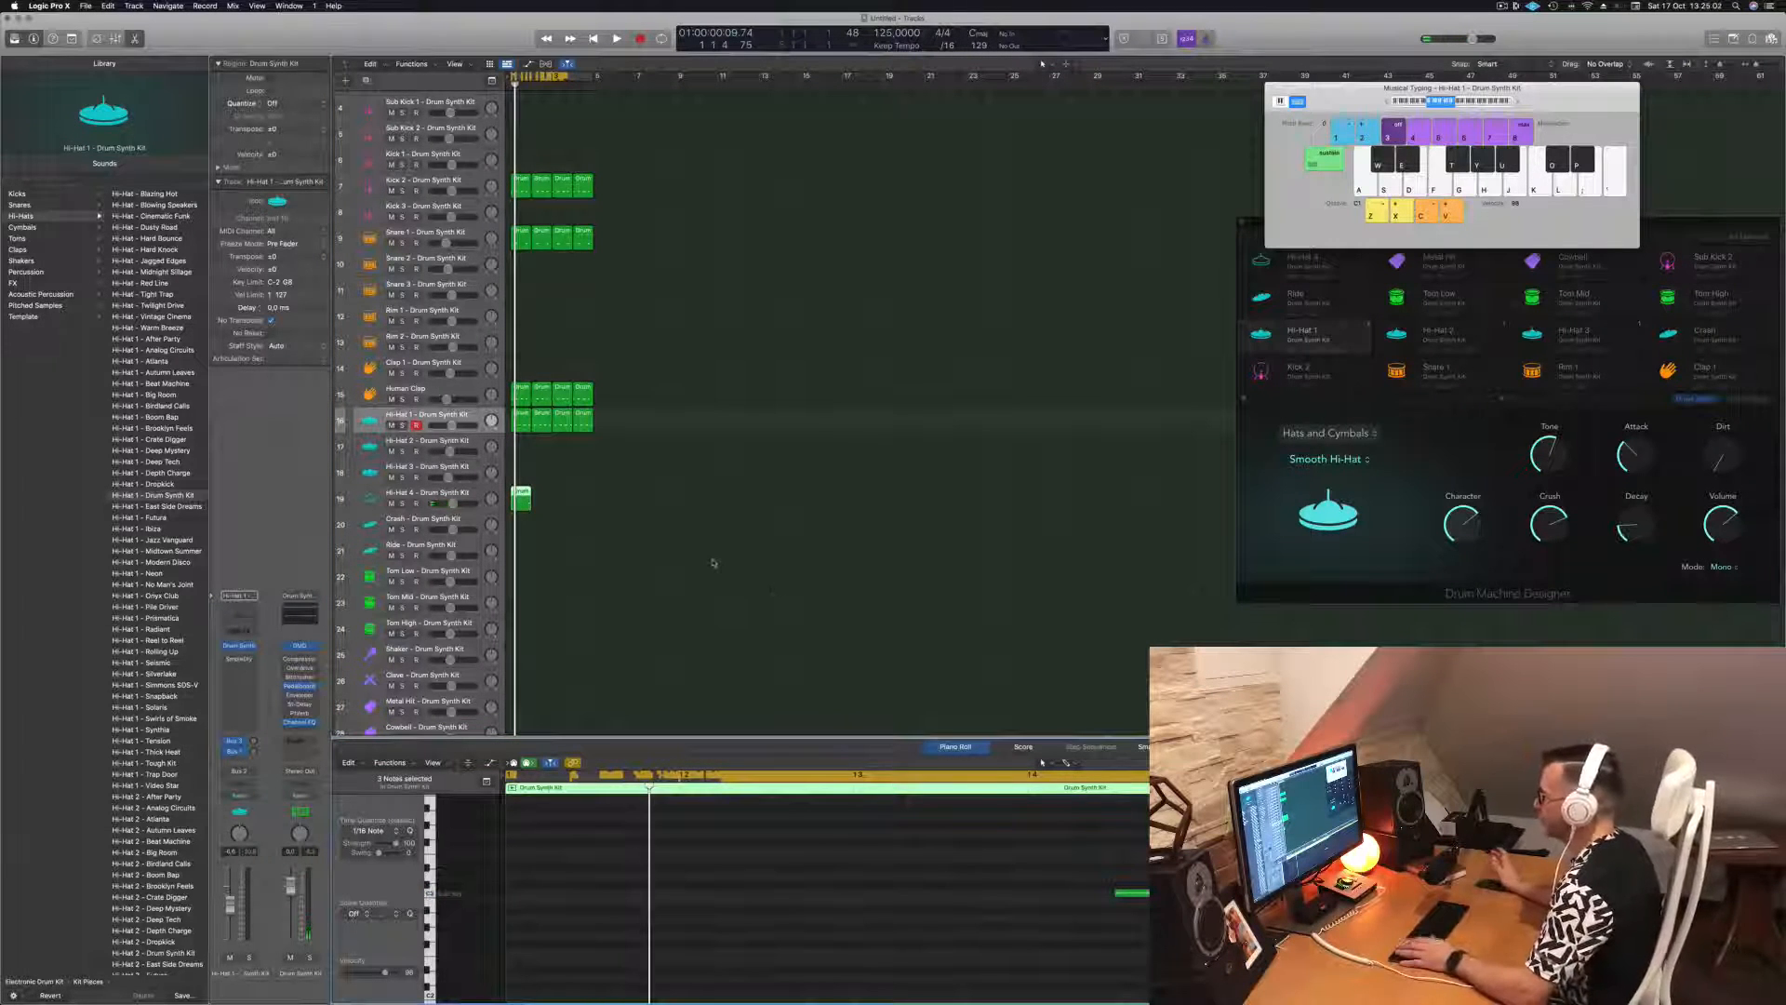
pyautogui.press('space')
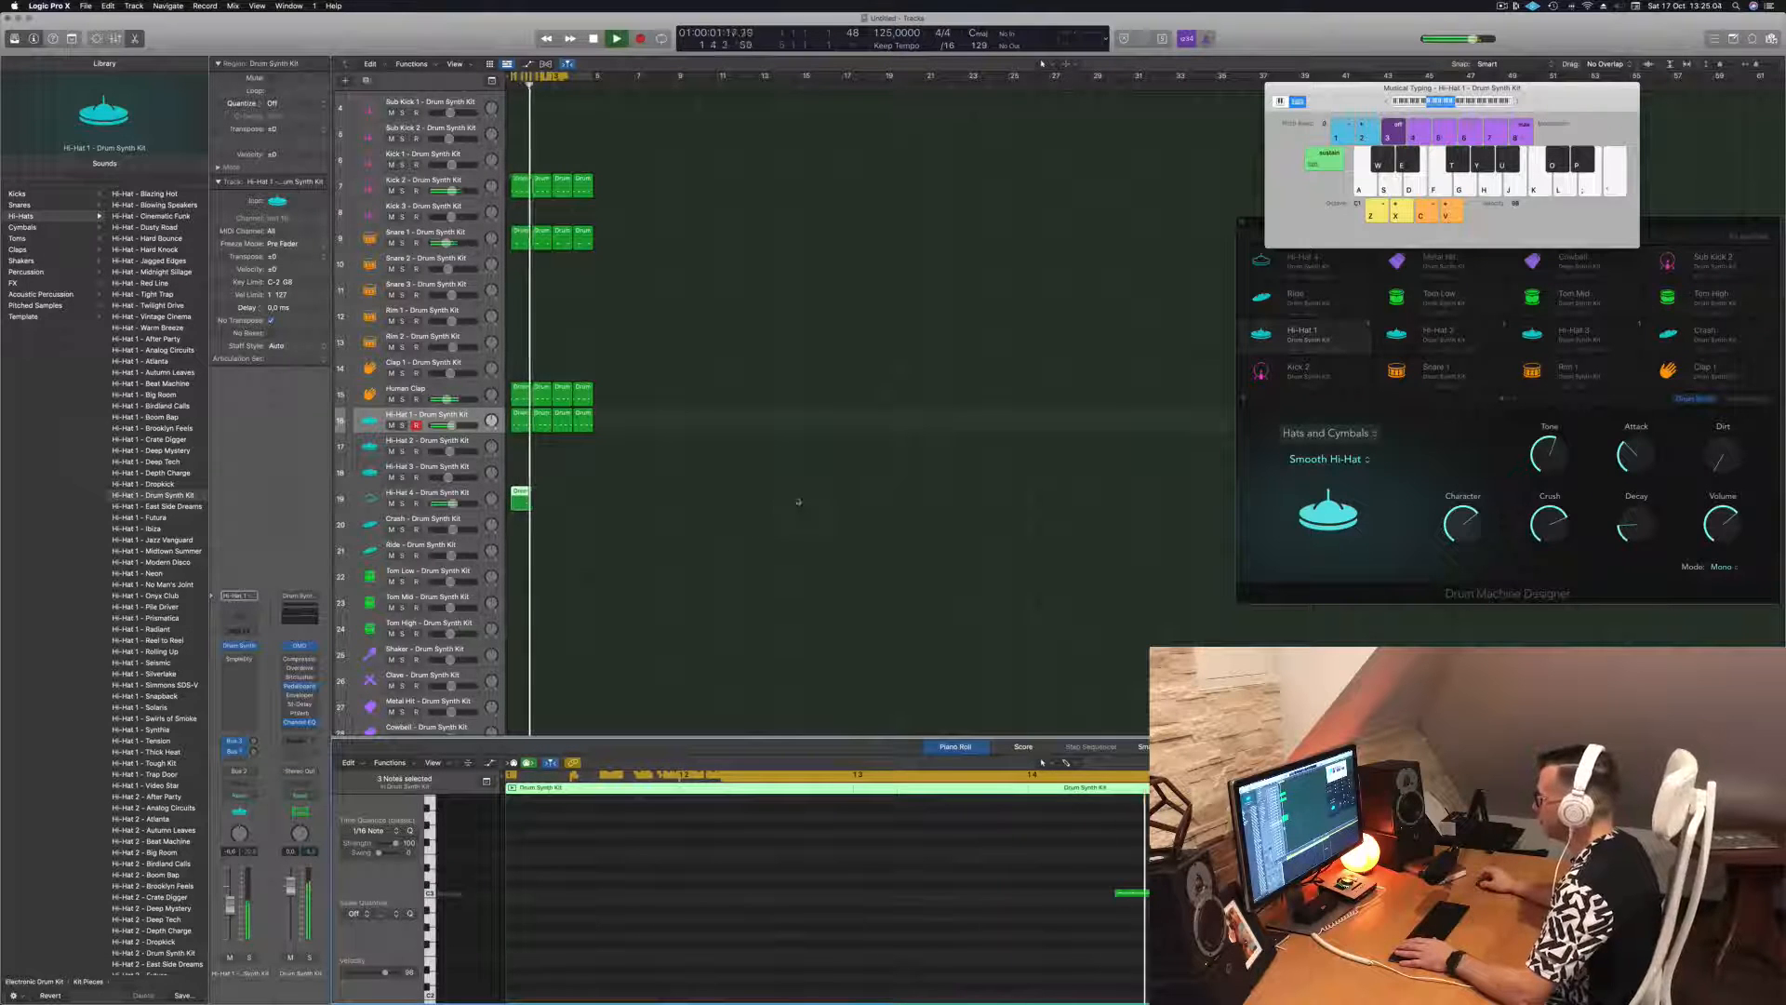
pyautogui.moveTo(521, 498); pyautogui.dragTo(543, 503)
pyautogui.moveTo(564, 521)
pyautogui.mouseDown()
pyautogui.moveTo(522, 497)
pyautogui.moveTo(563, 496)
pyautogui.mouseUp()
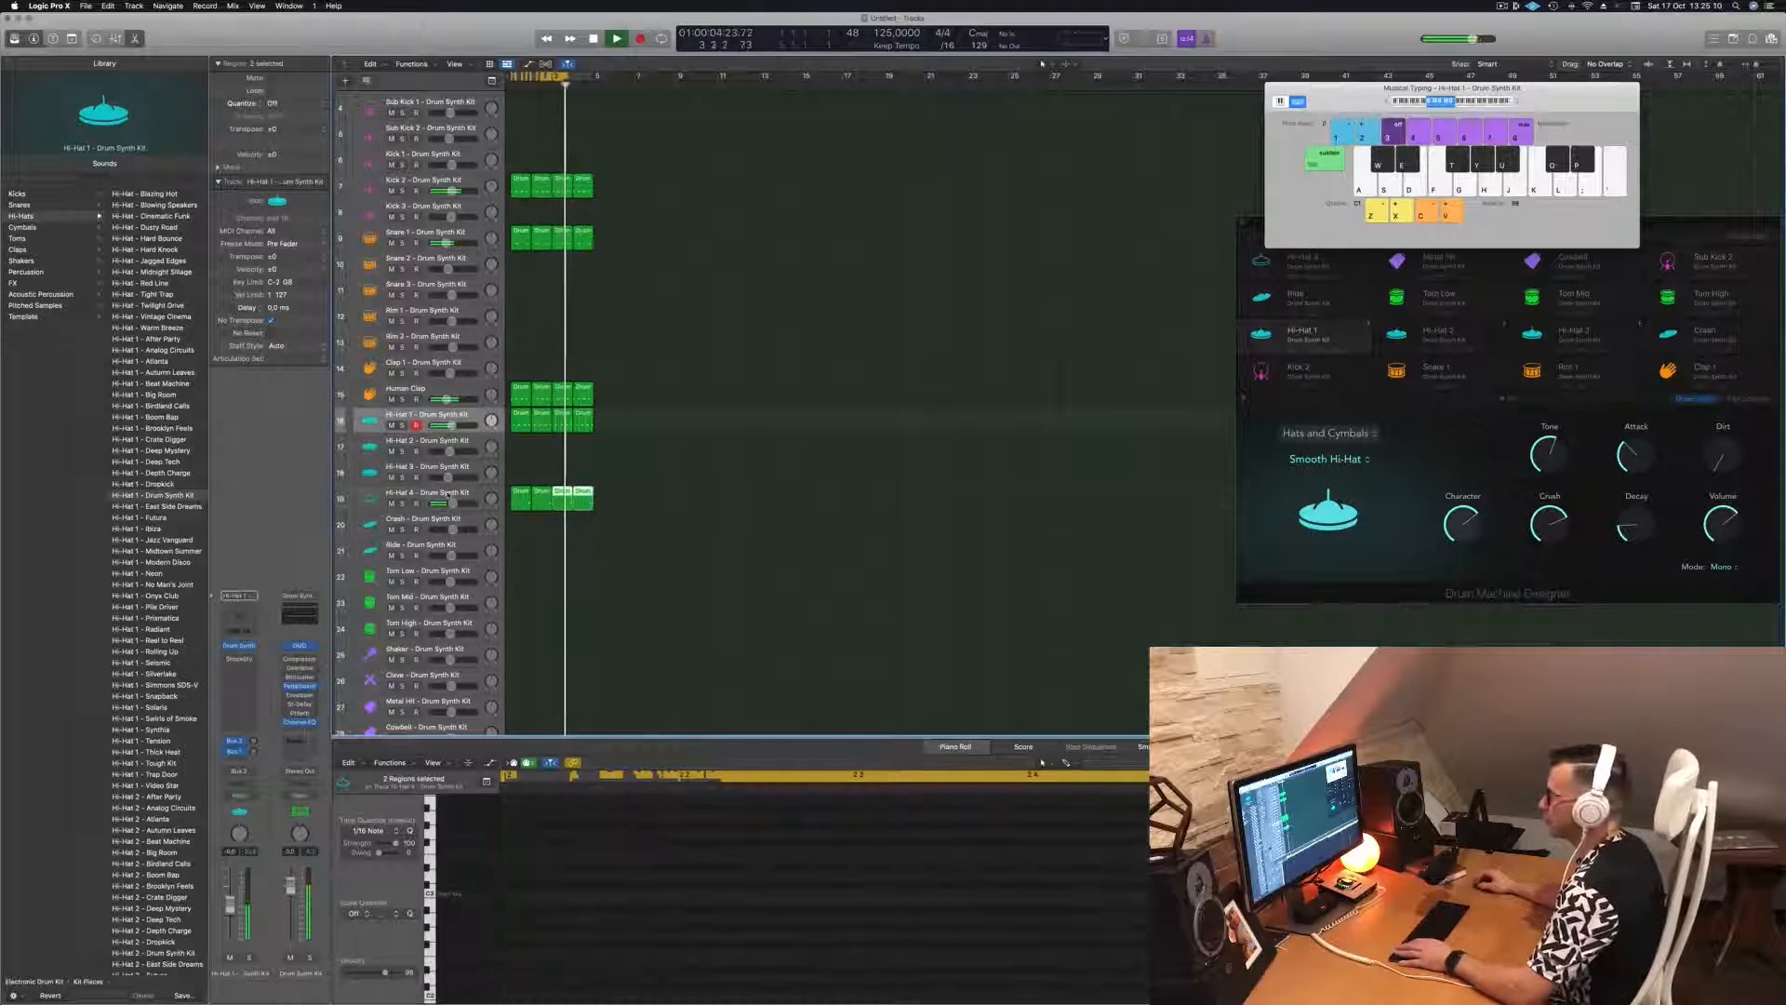
# - Open Drum Synth for the Hi-Hat 4 track and try the Sharp Hi-Hat, Crash Cymbal and Bell Cymbal sounds during playback
pyautogui.click(472, 494)
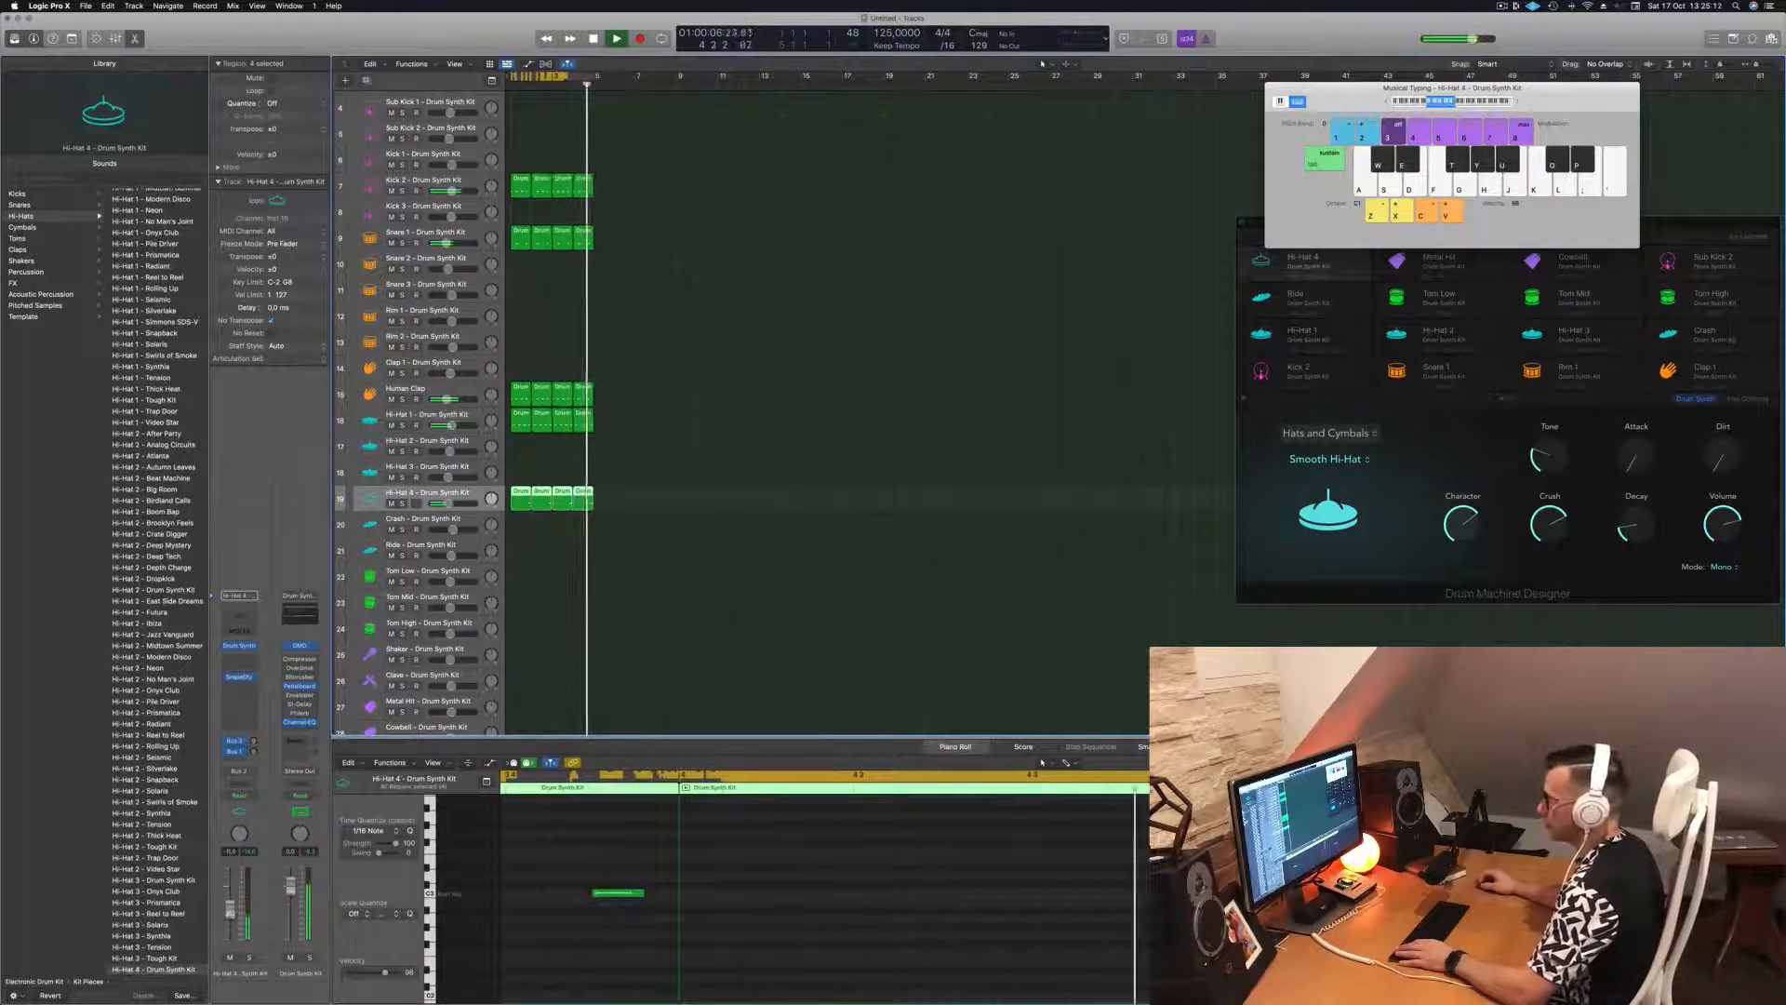
pyautogui.click(240, 645)
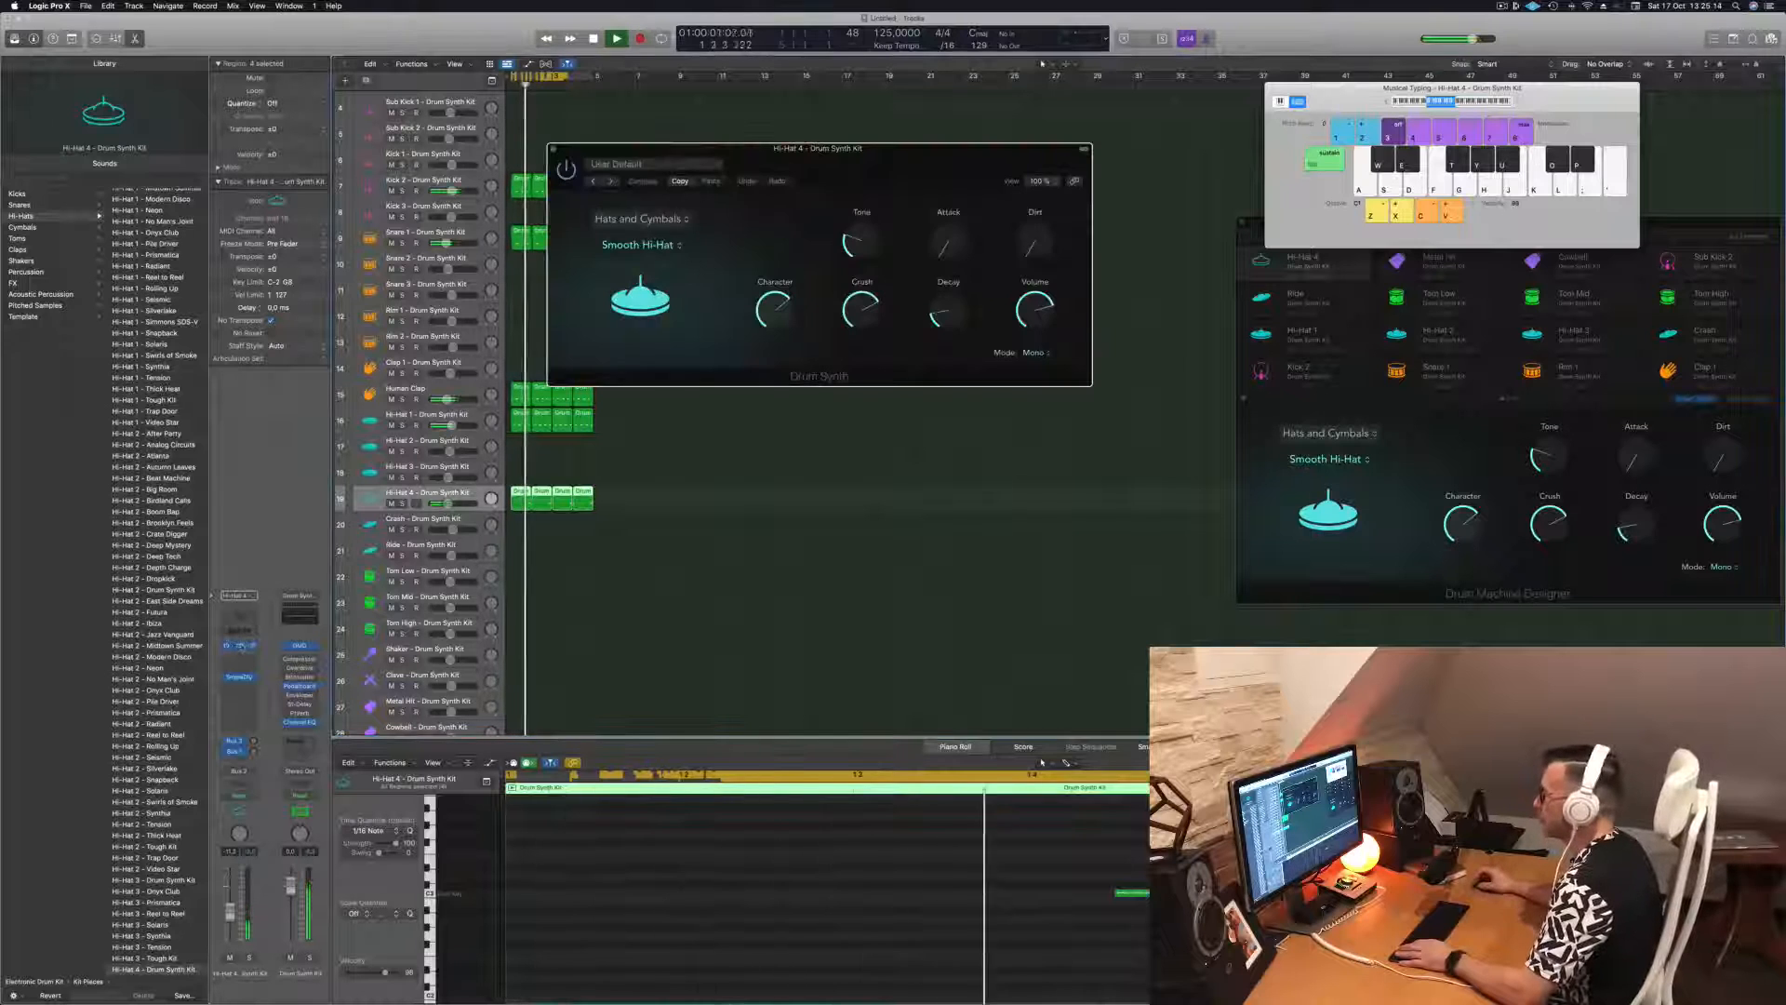
pyautogui.click(677, 248)
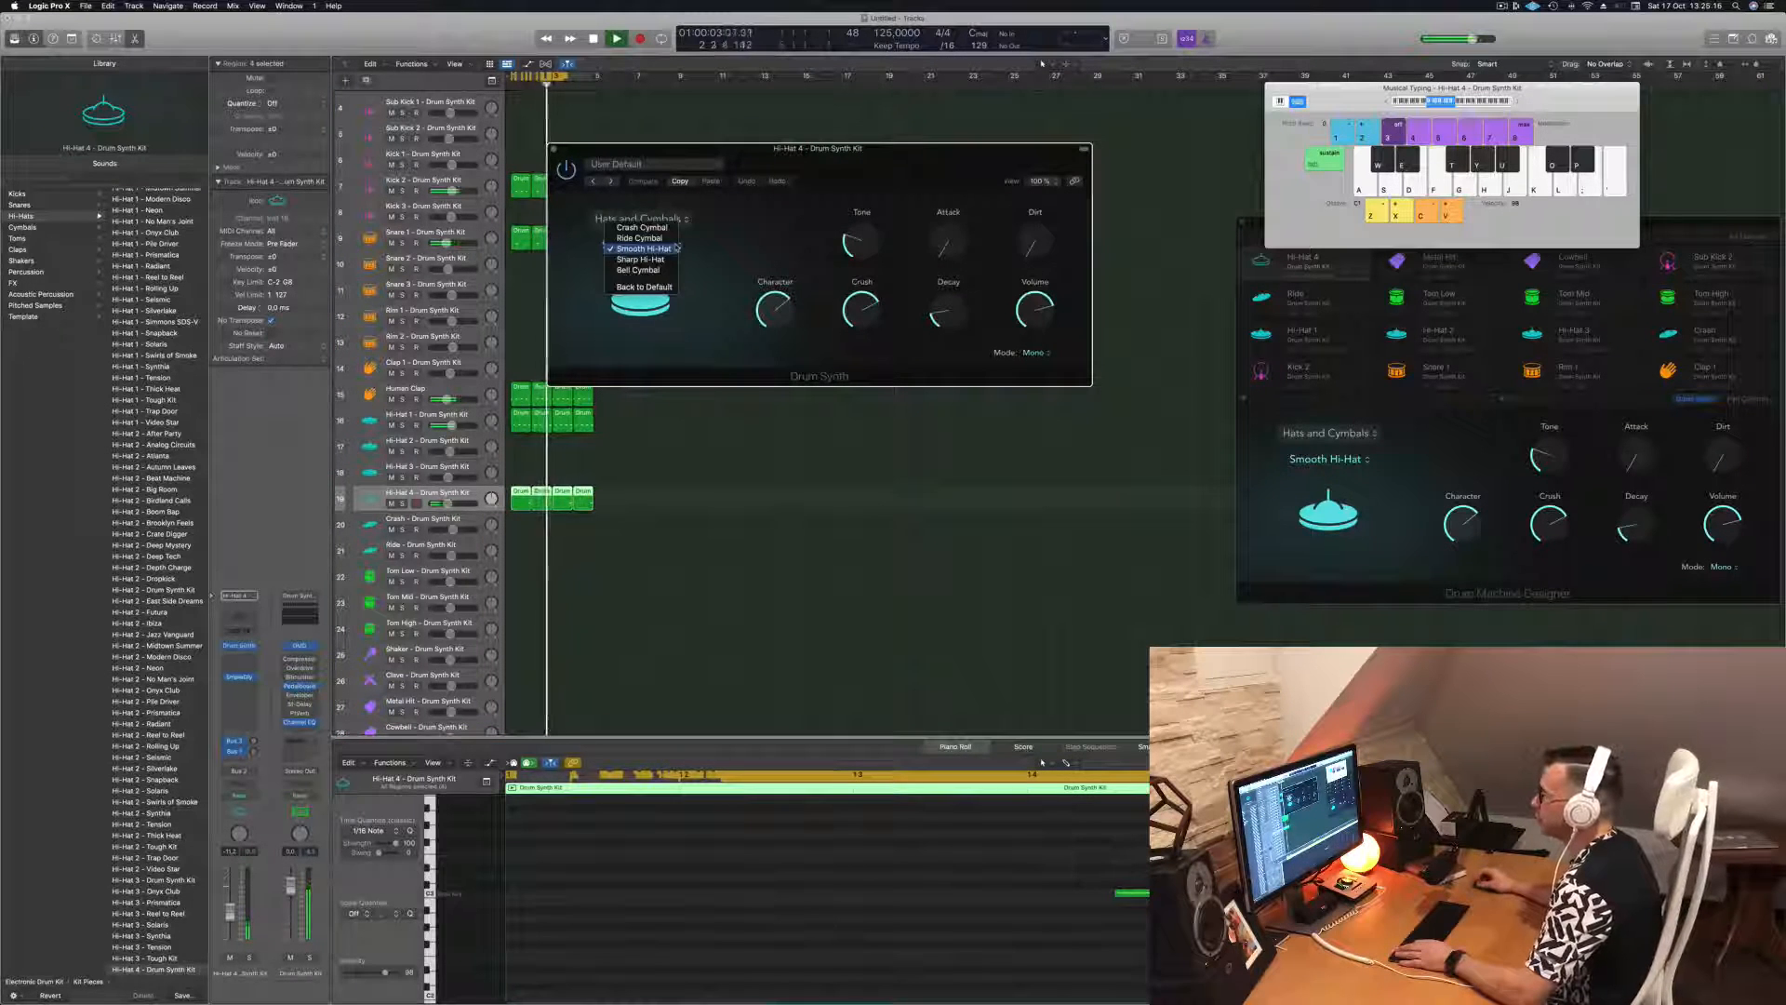
pyautogui.click(678, 261)
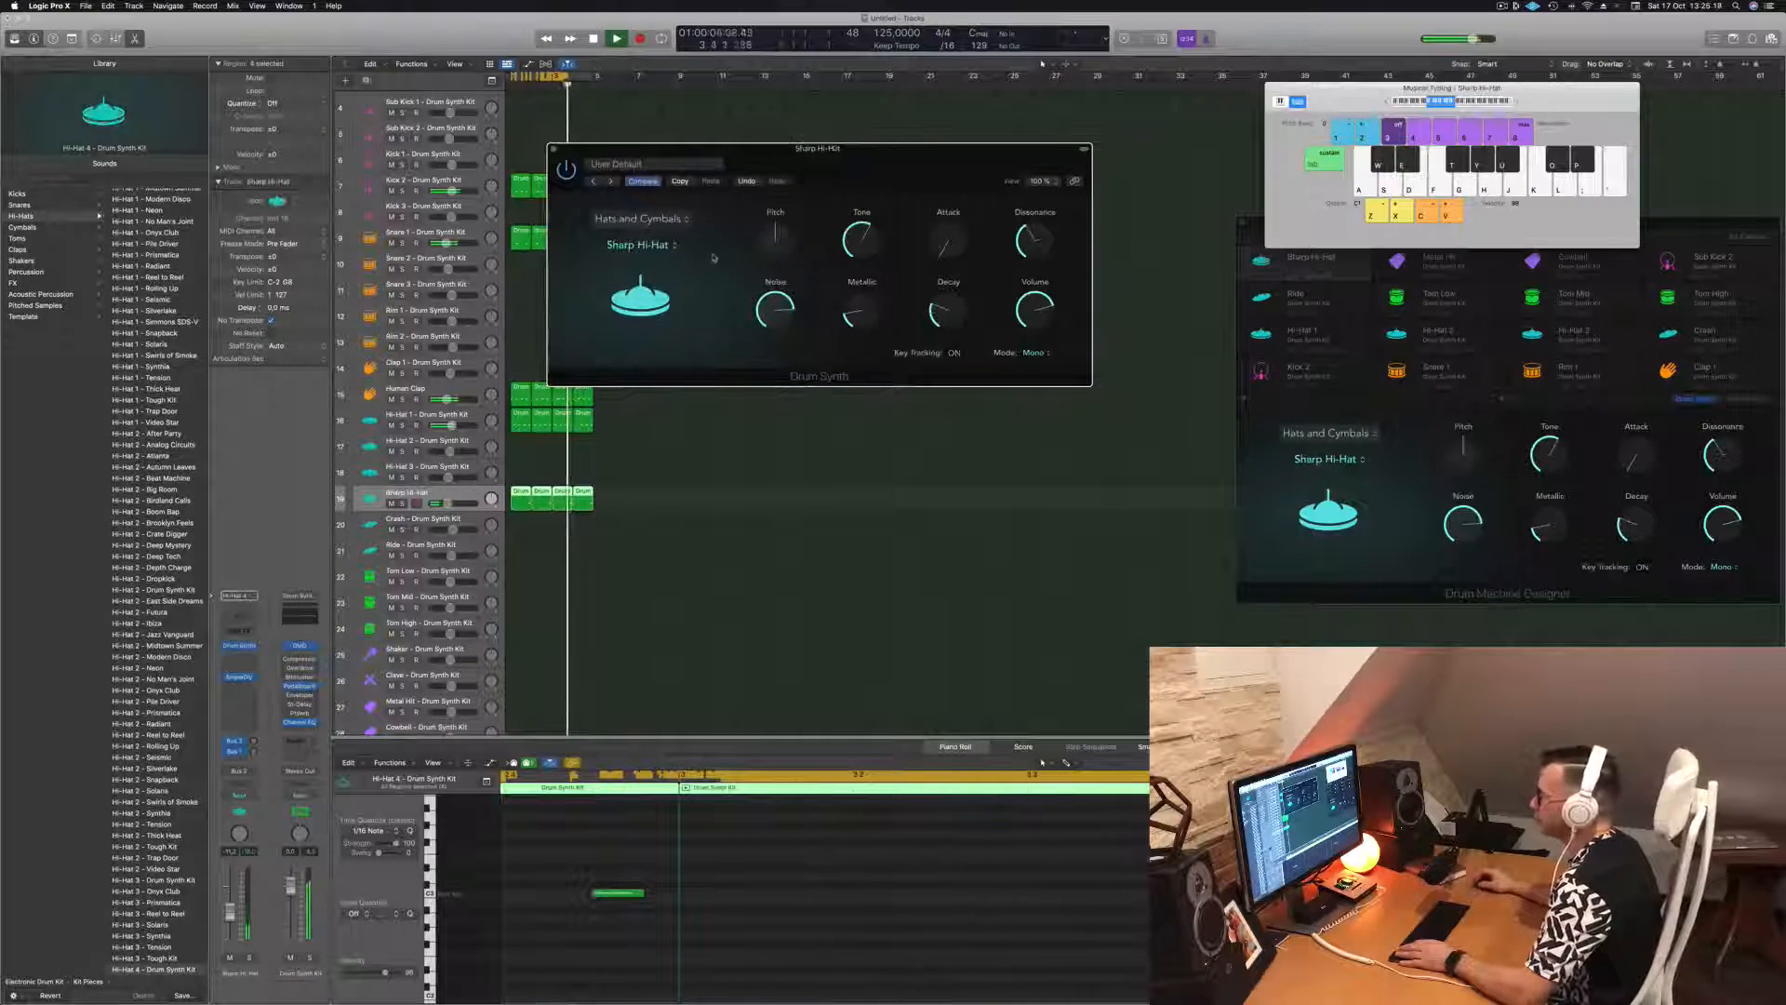
pyautogui.click(664, 244)
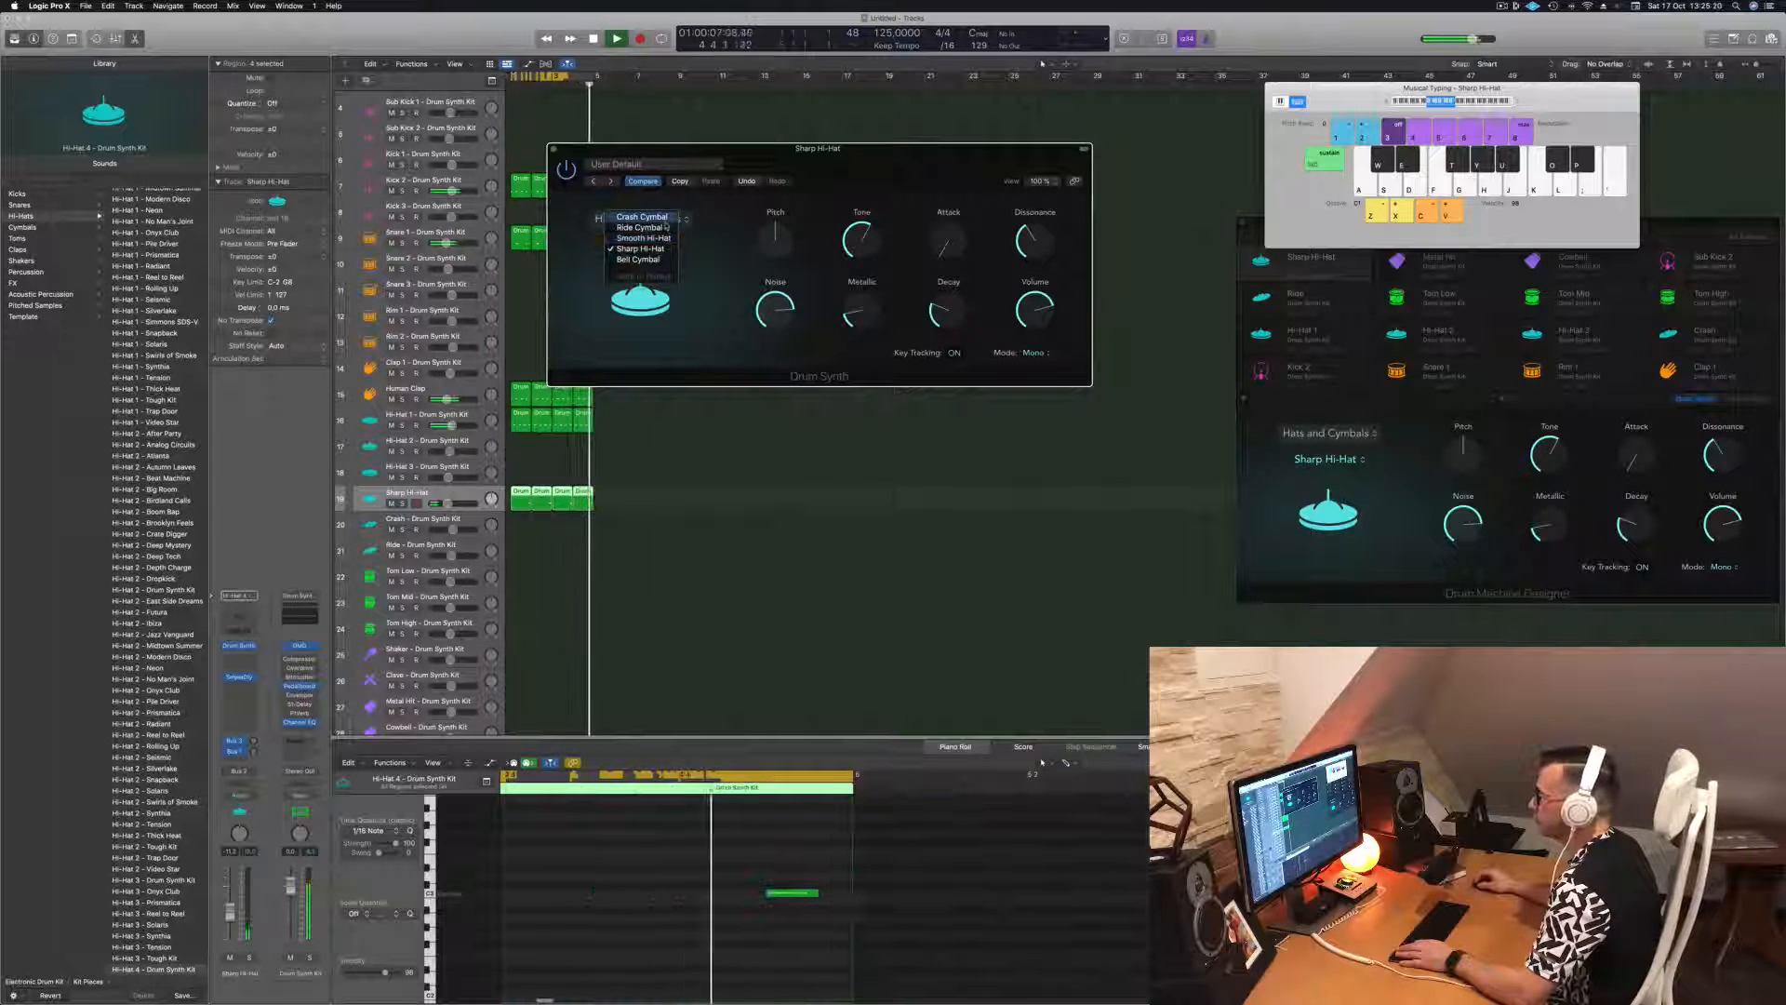
pyautogui.click(652, 216)
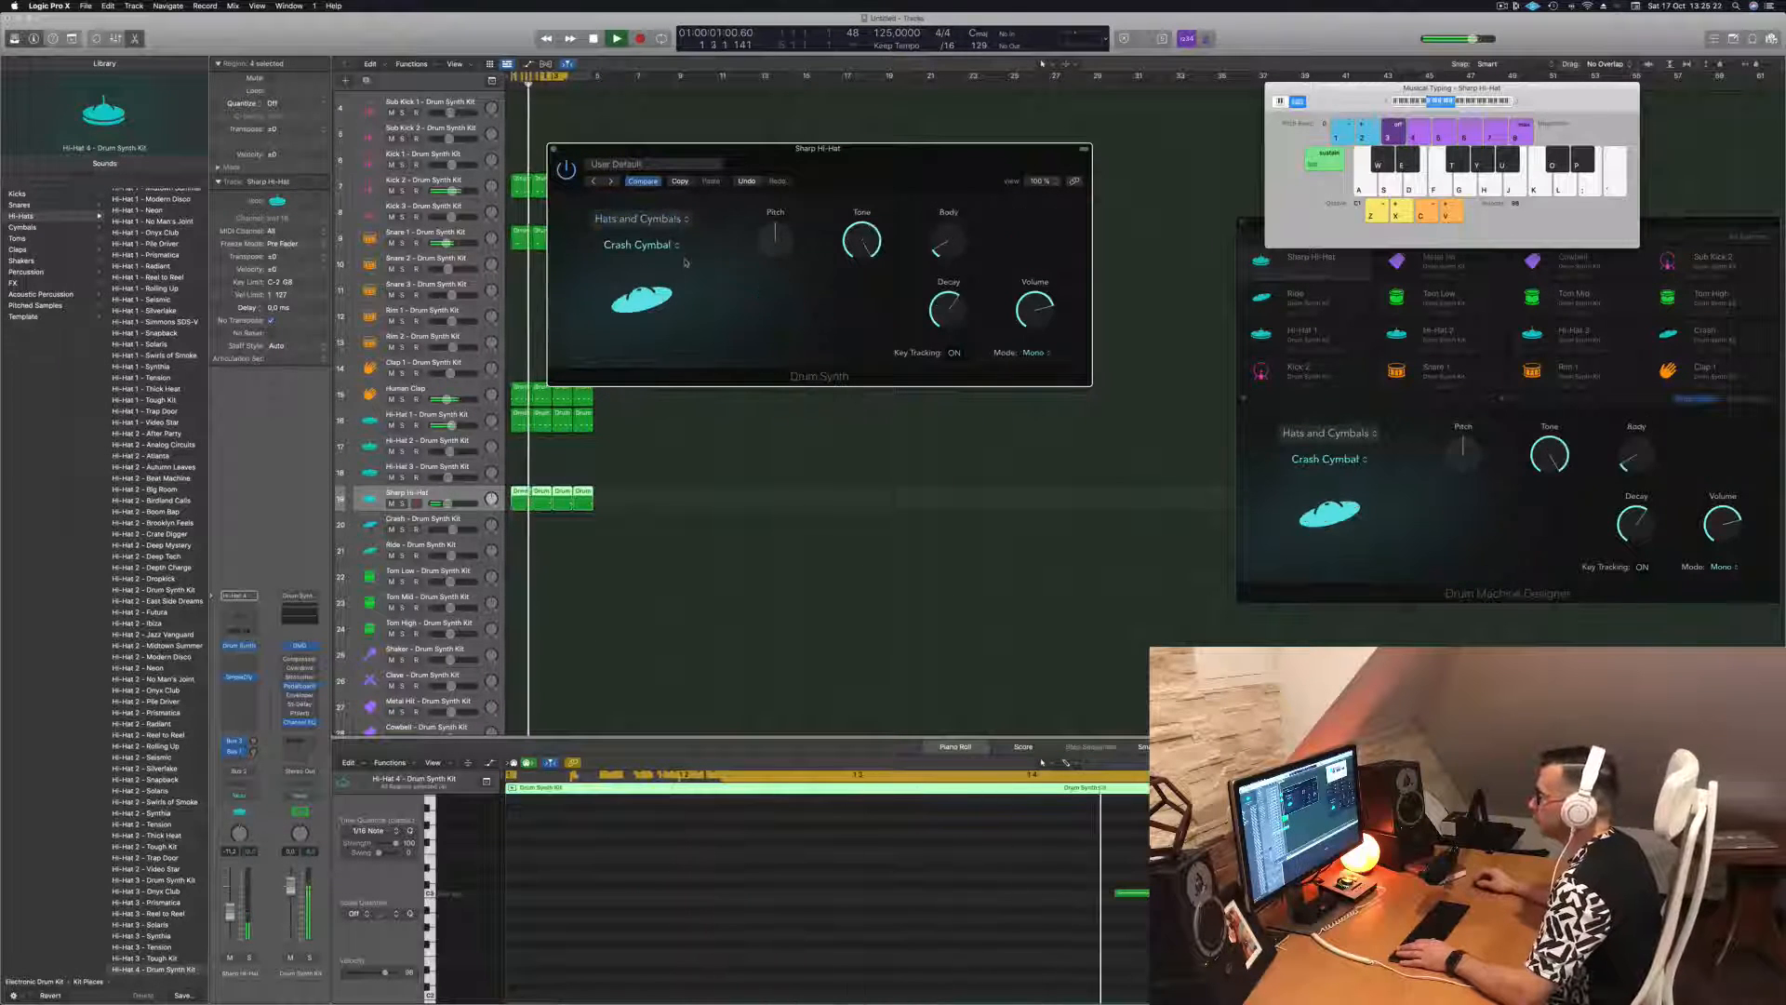
pyautogui.click(672, 249)
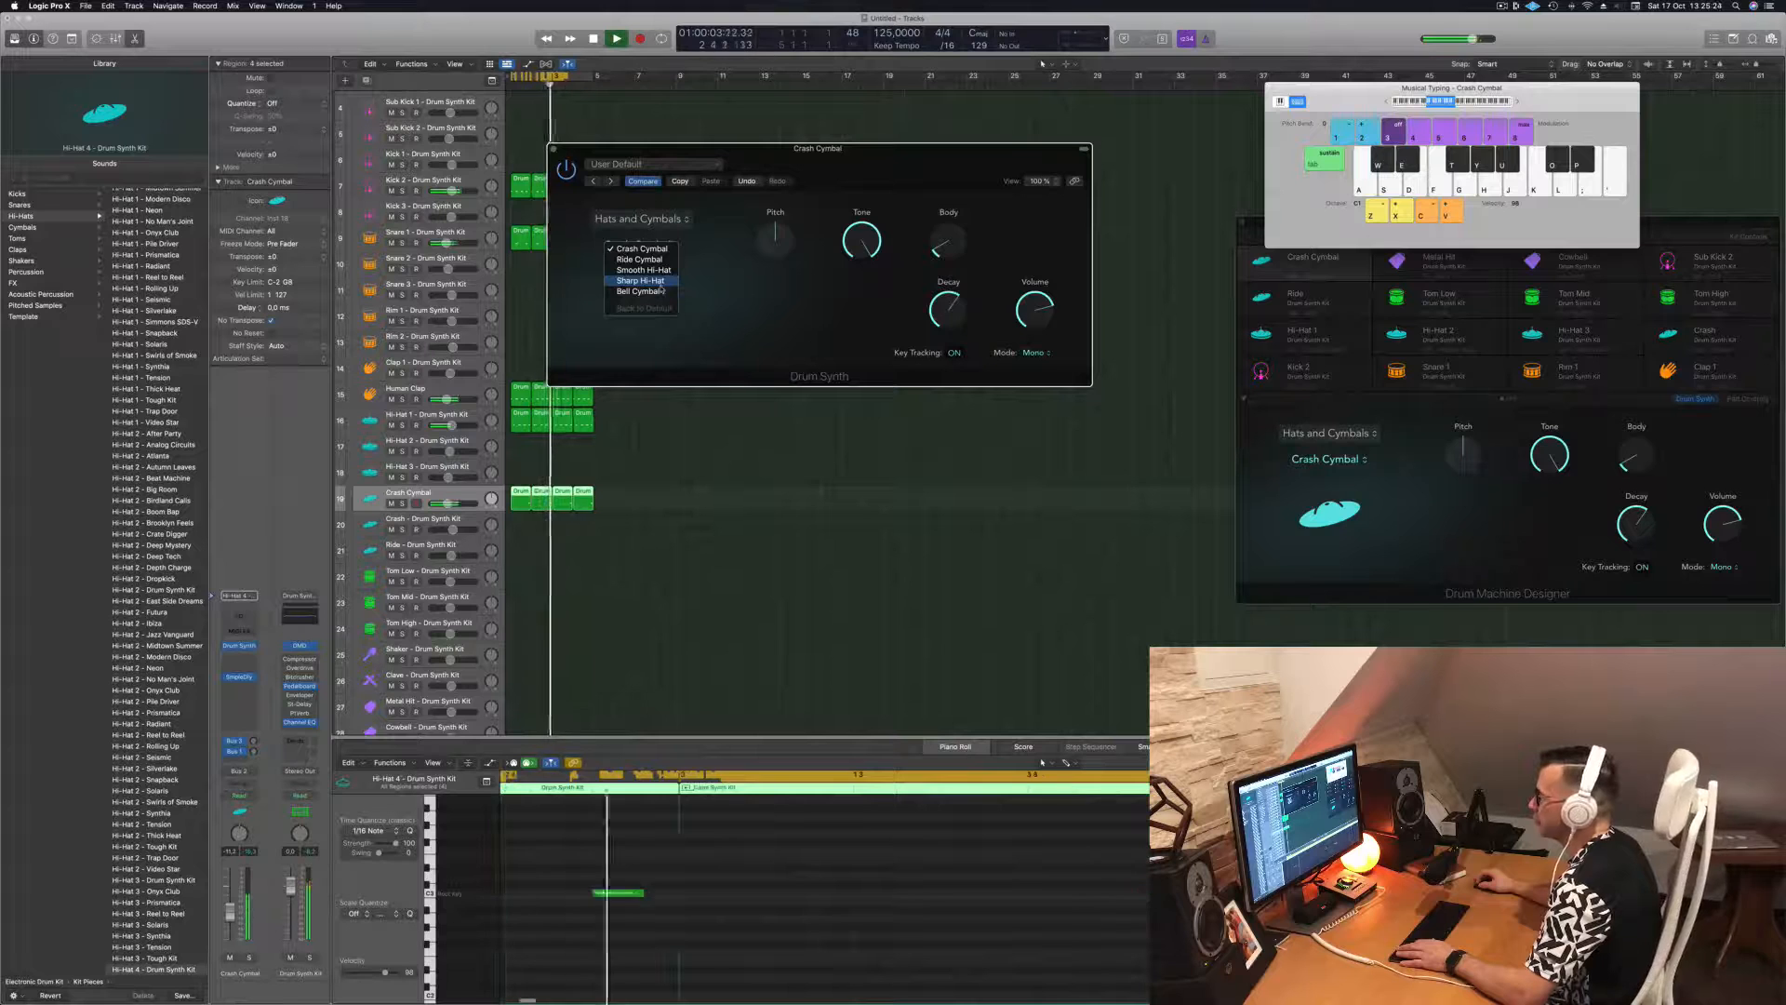
pyautogui.click(661, 291)
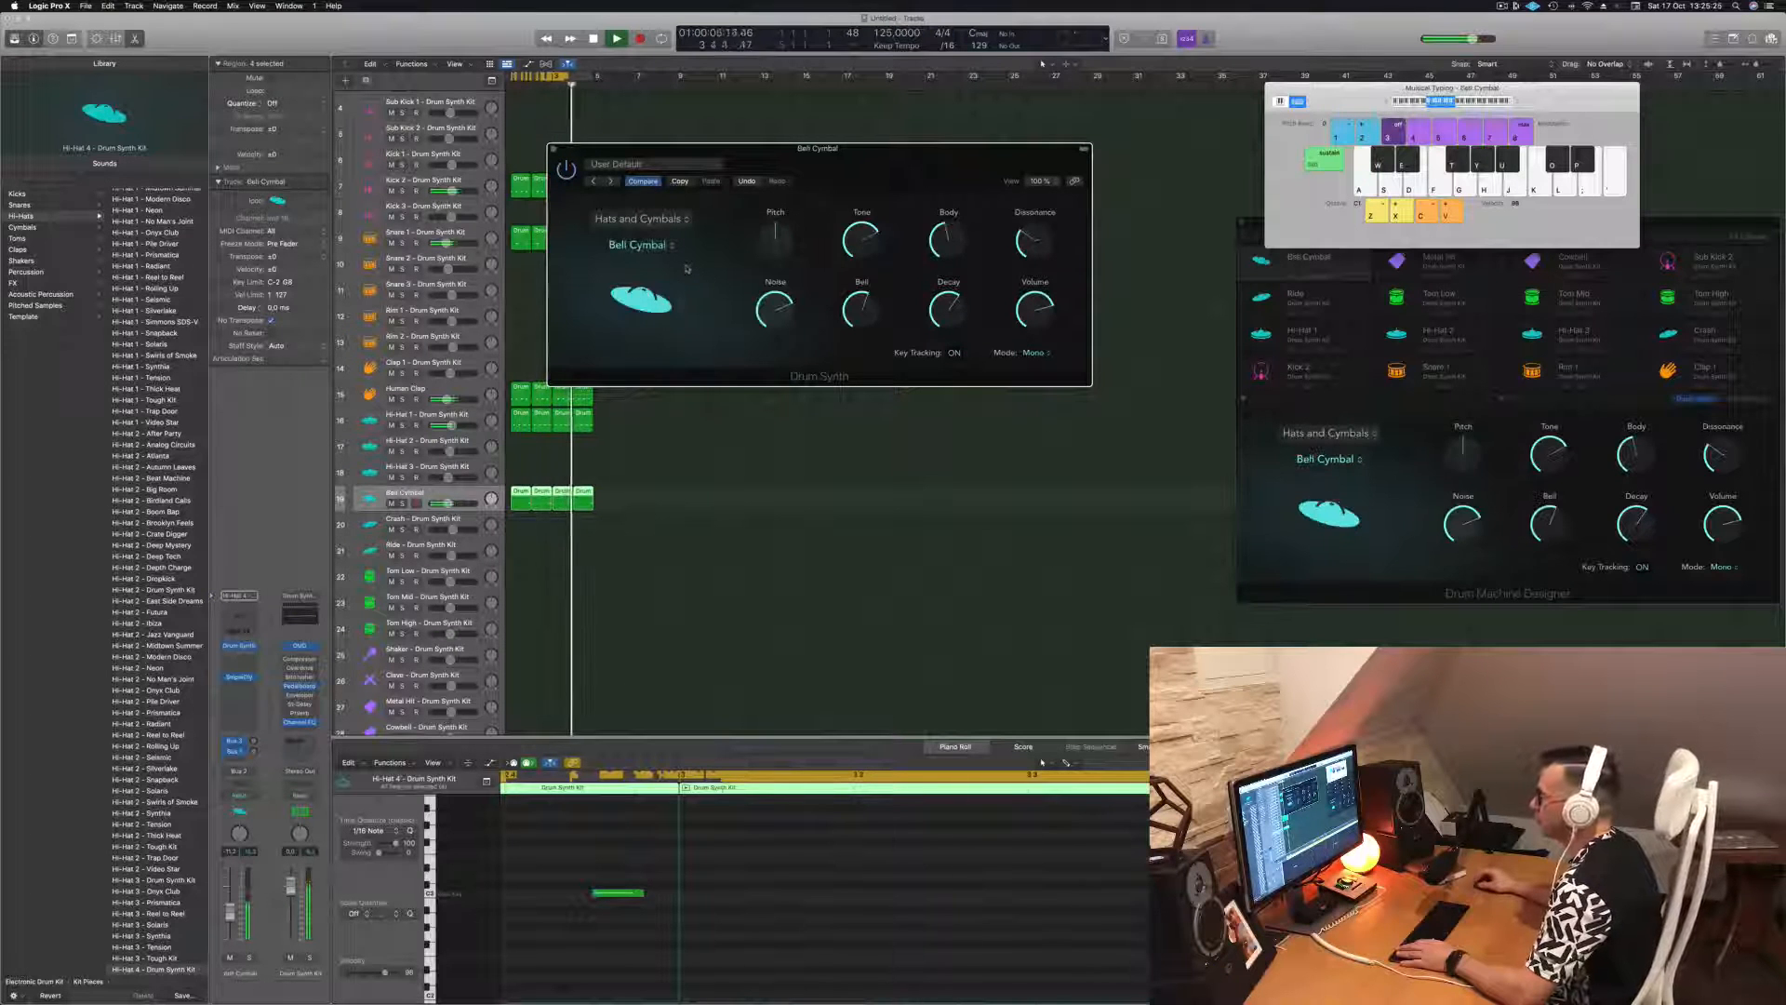
pyautogui.click(657, 248)
pyautogui.click(655, 240)
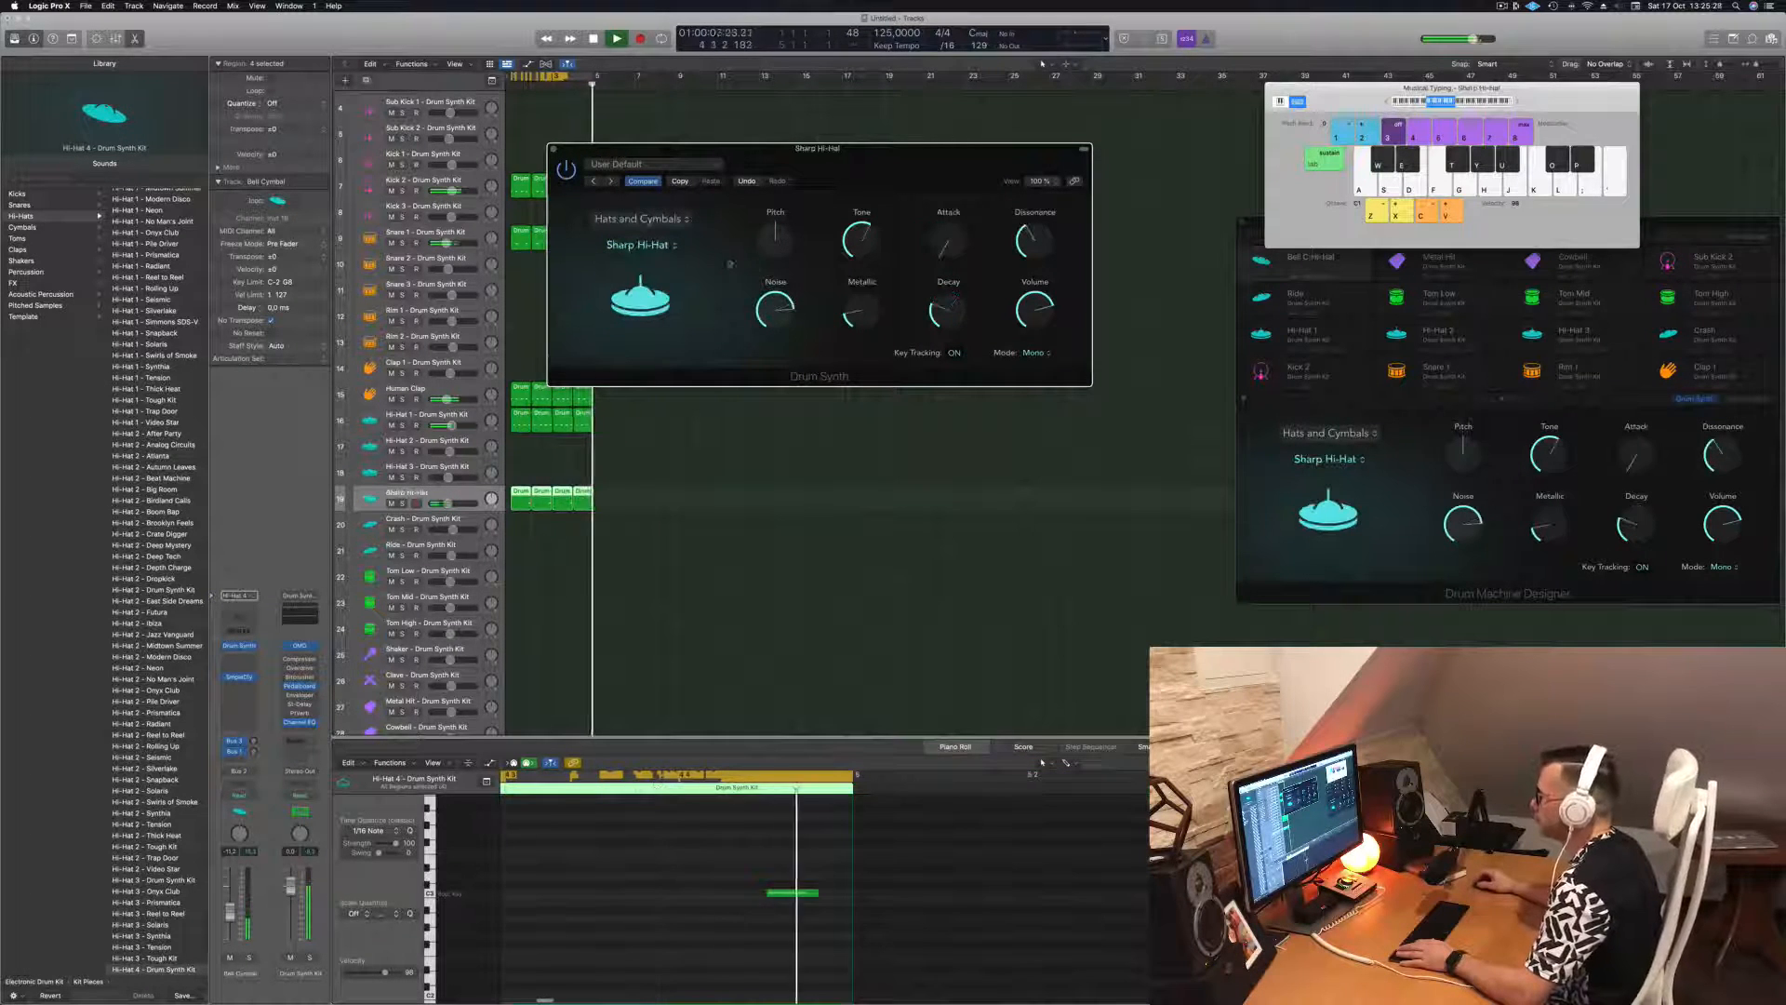
# - Switch the Hi-Hat 4 sound back to Smooth Hi-Hat, lower its Decay to the minimum, close Drum Synth and restart playback
pyautogui.moveTo(800, 213); pyautogui.dragTo(685, 294)
pyautogui.click(549, 328)
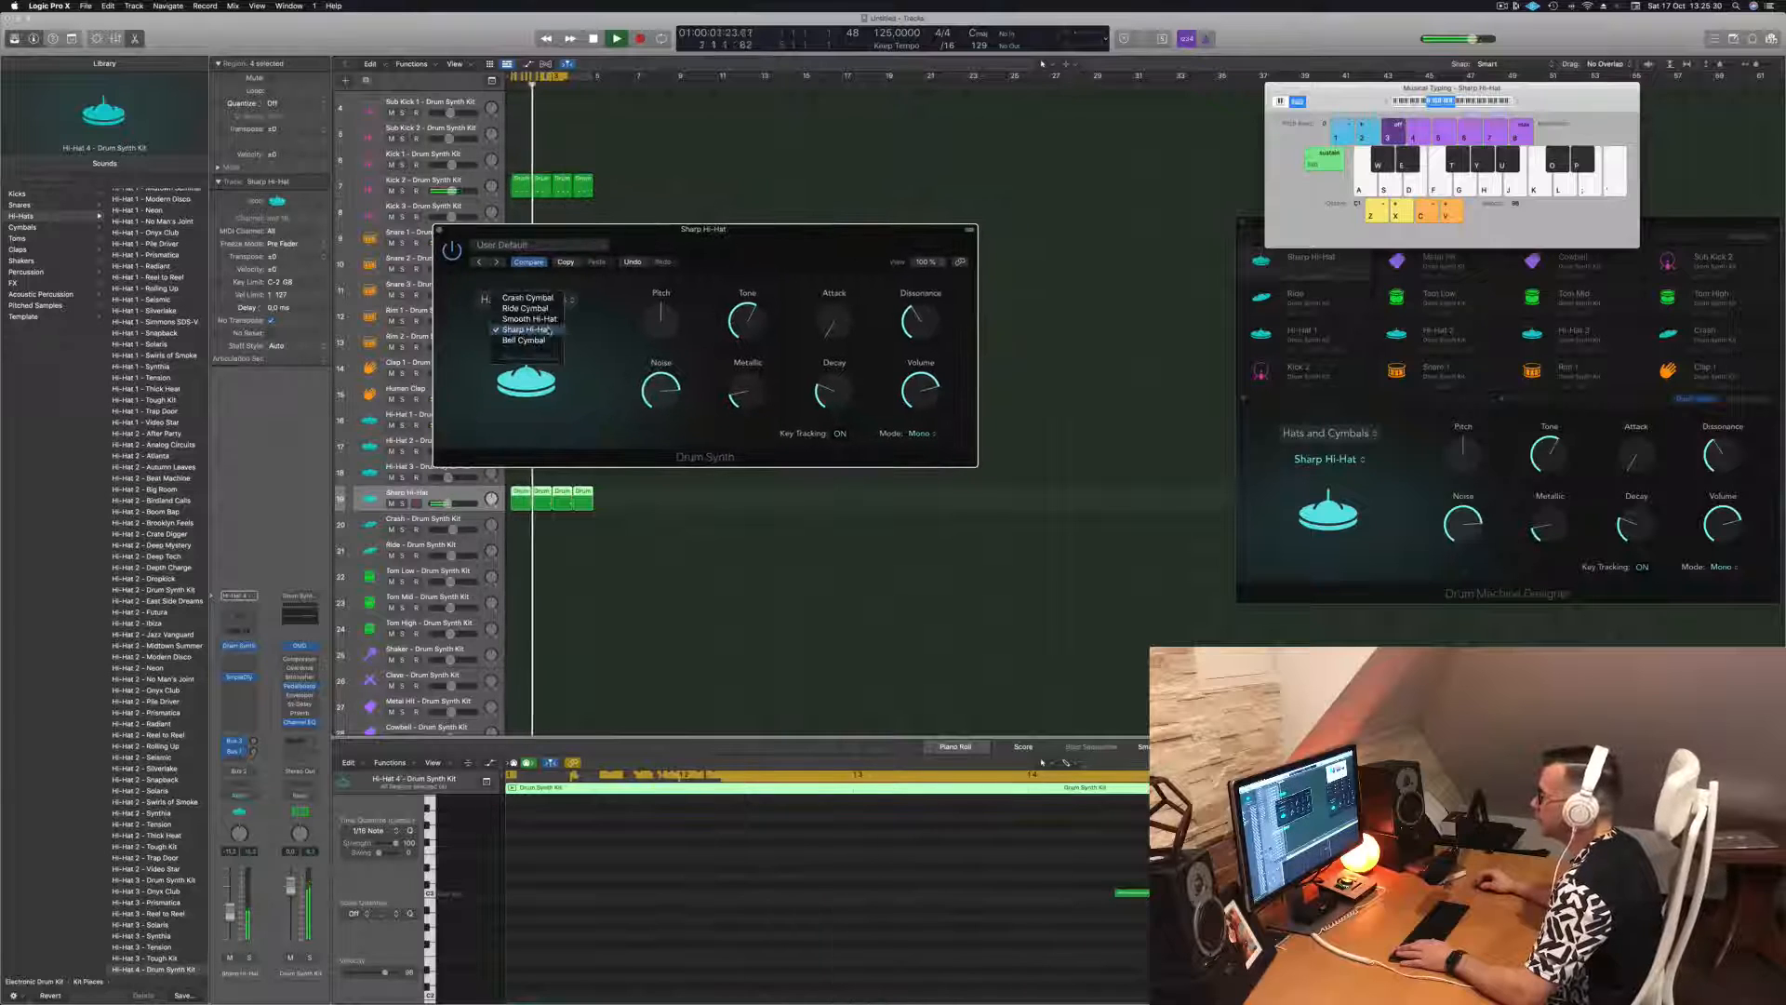
pyautogui.click(530, 318)
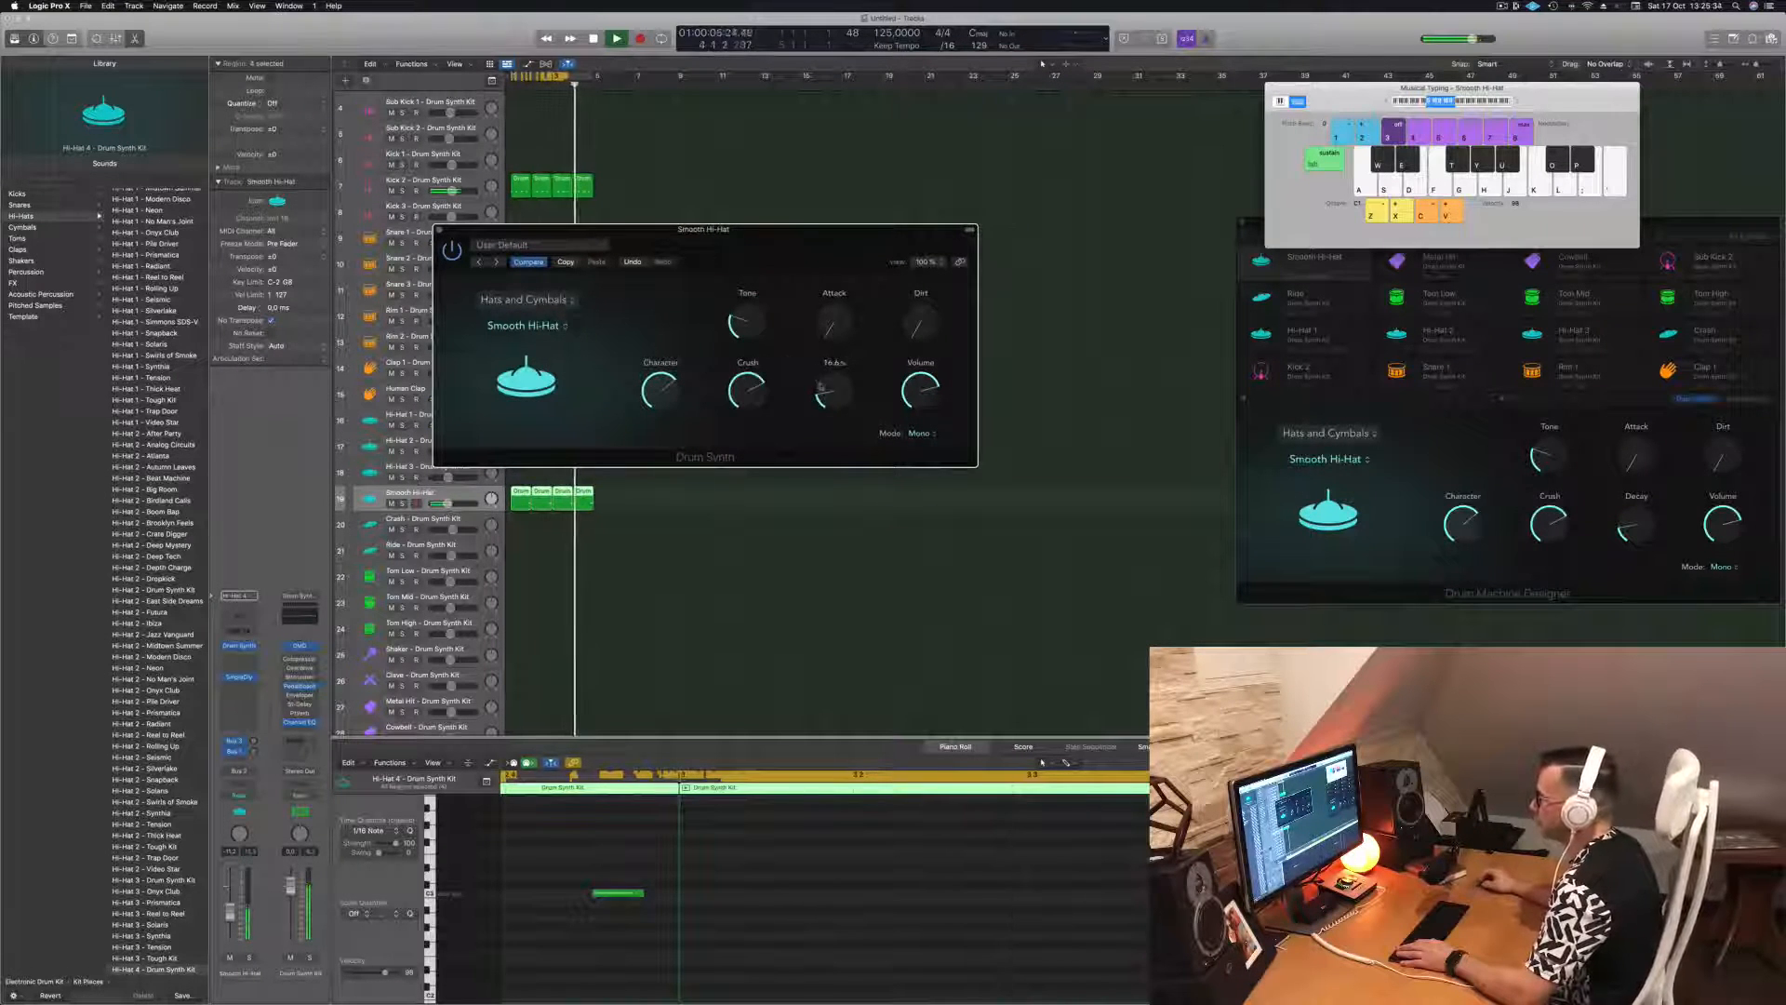
pyautogui.moveTo(831, 368); pyautogui.dragTo(833, 389)
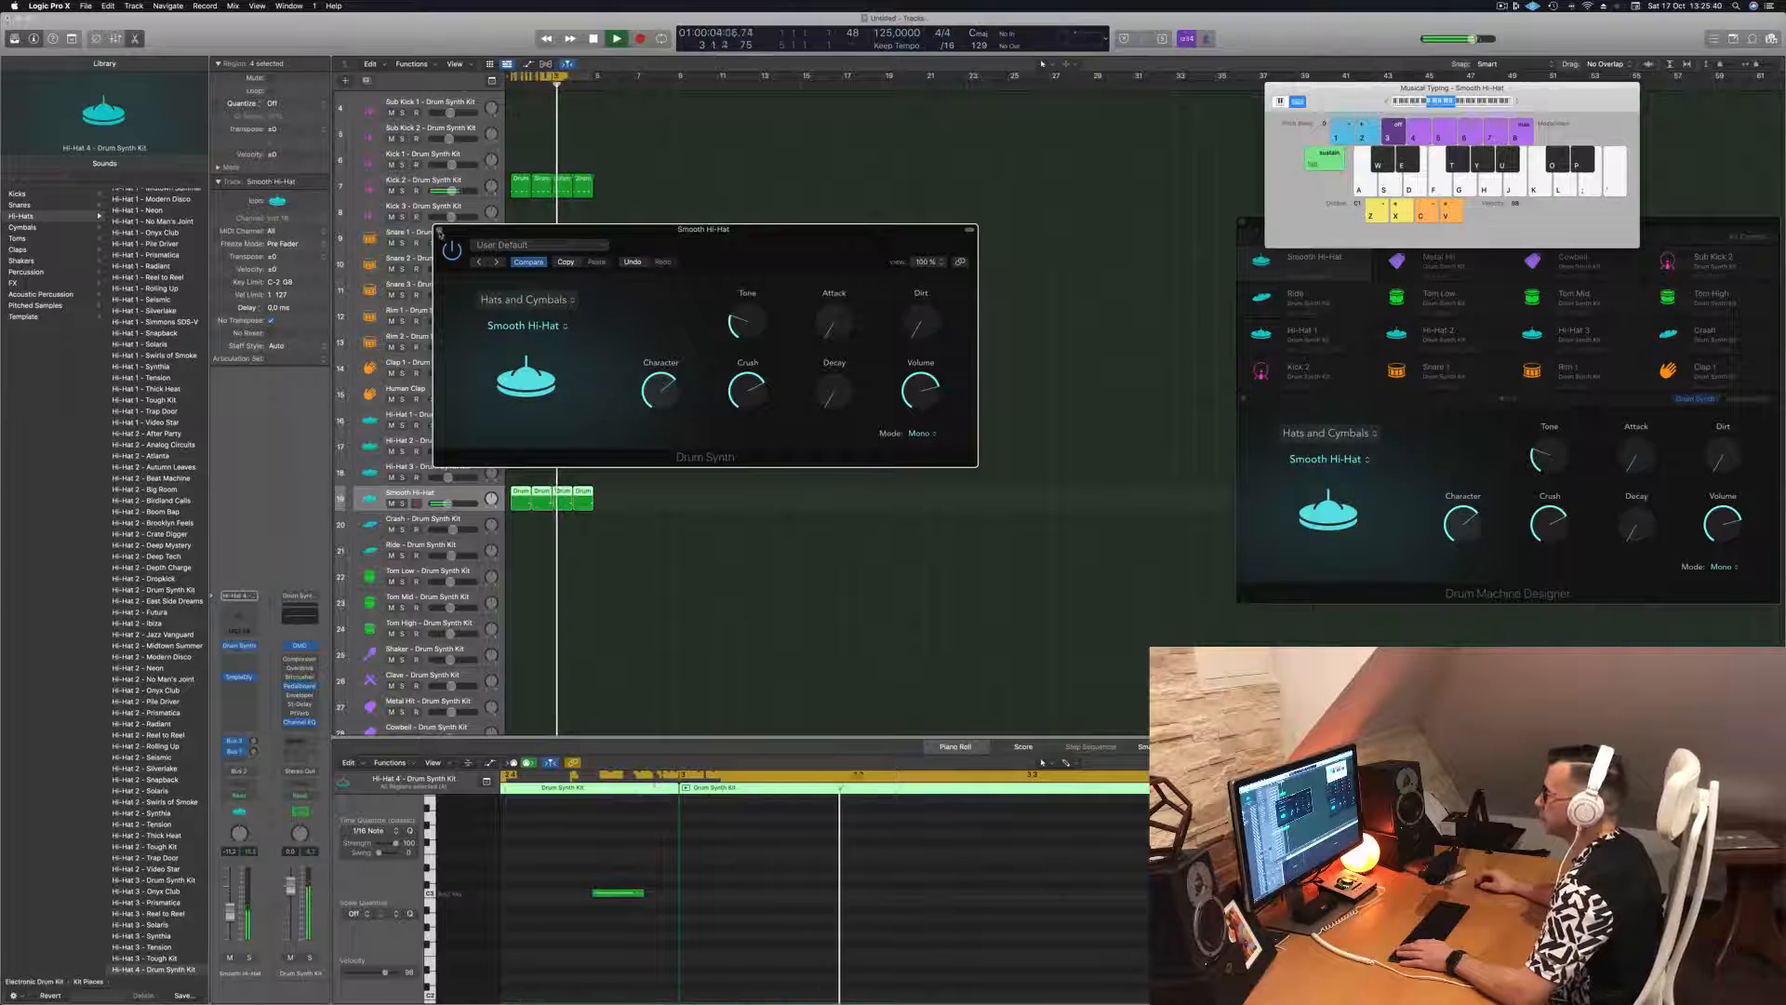
pyautogui.press('super+w')
pyautogui.press('space')
pyautogui.press('space')
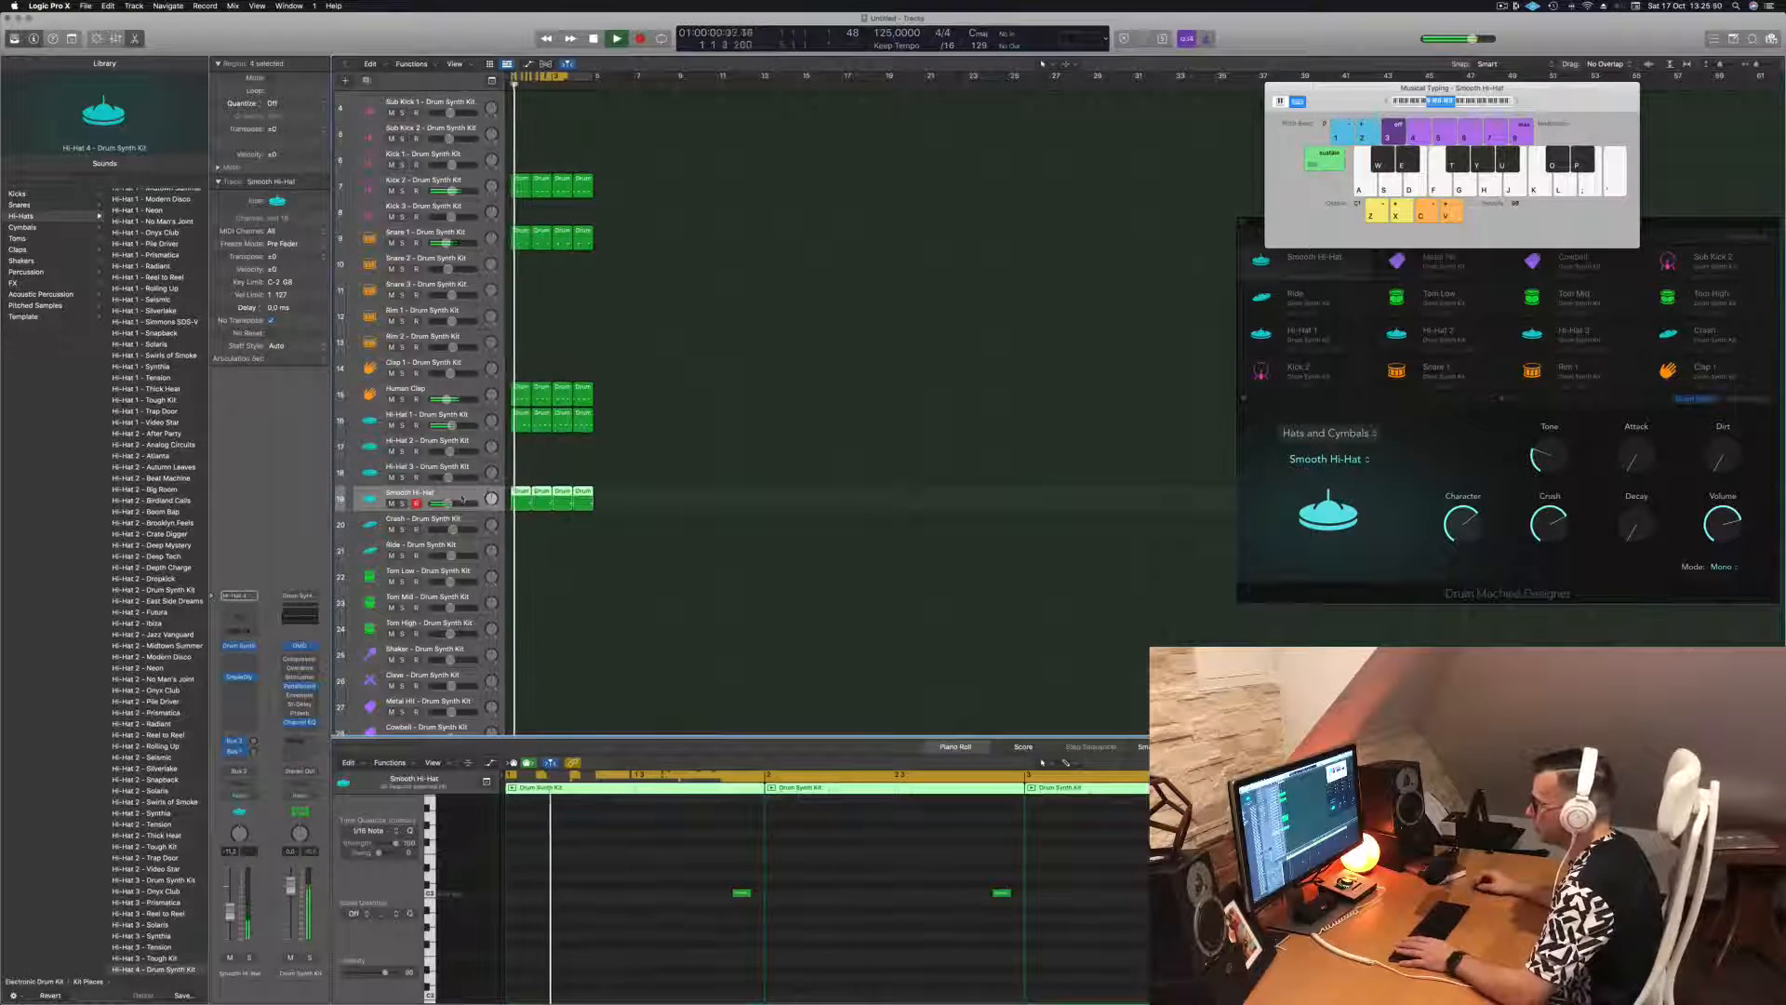
# - Reopen Drum Synth for the Smooth Hi-Hat, raise its Decay, try a higher Attack before returning it to the minimum, and close the window
pyautogui.click(239, 646)
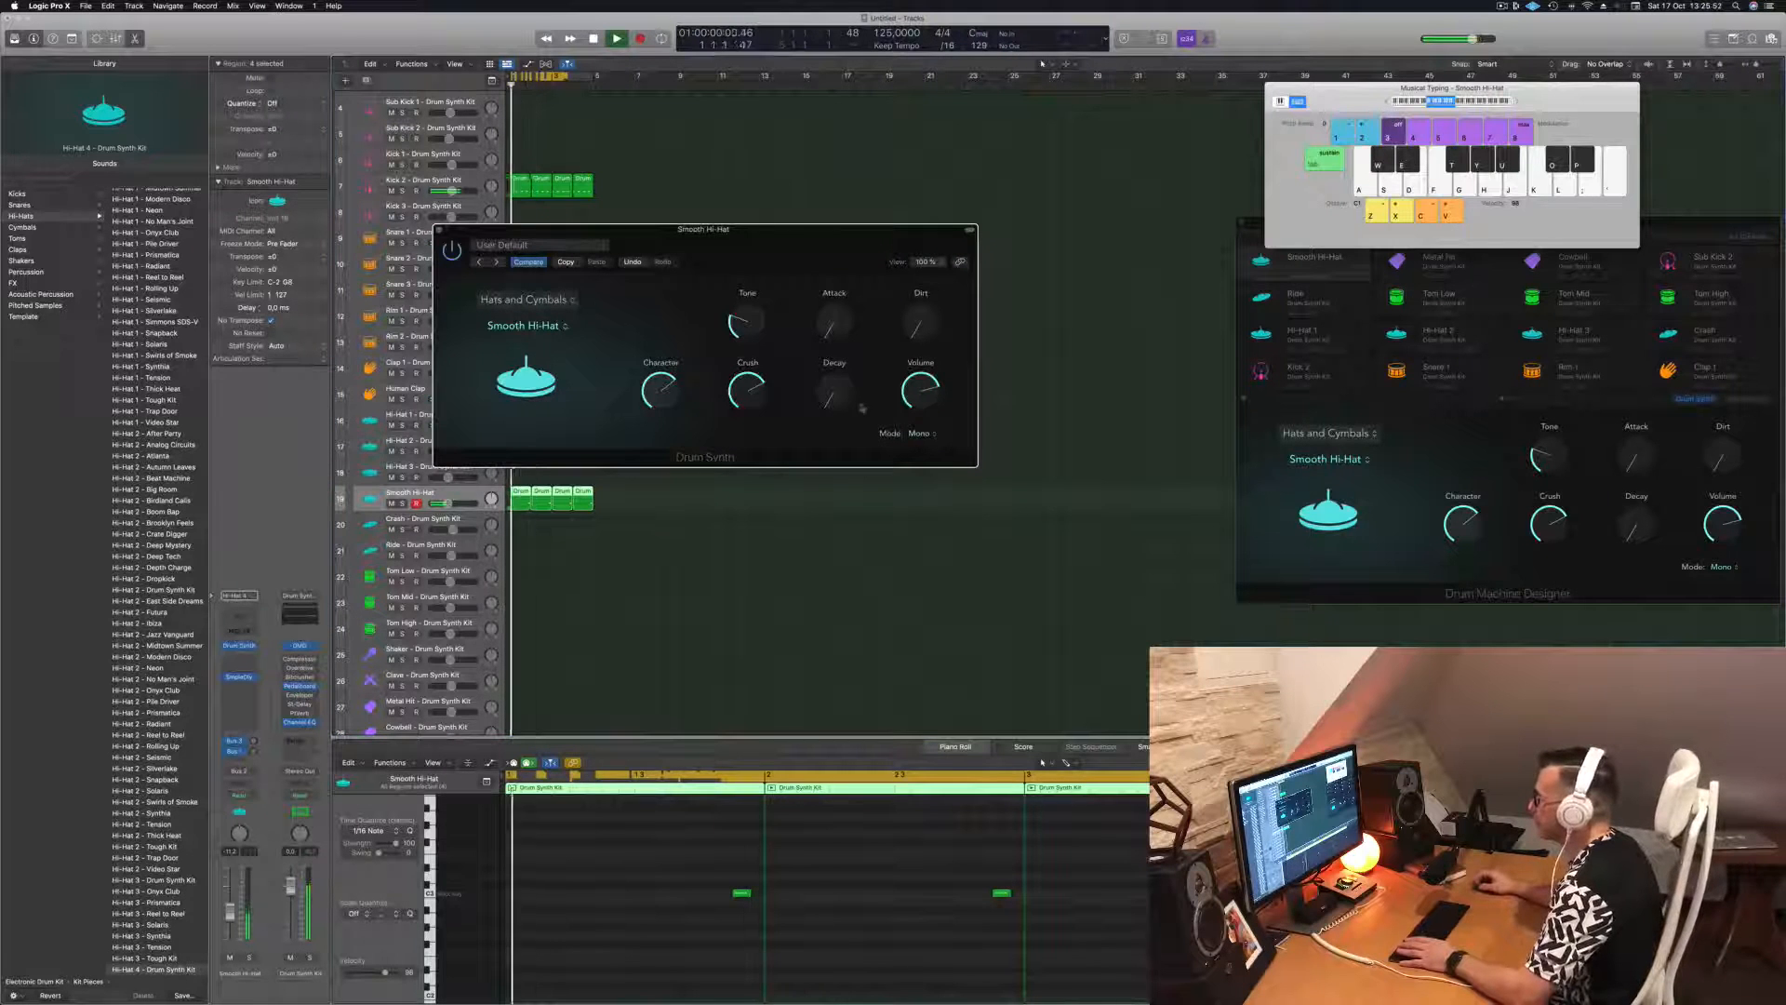
pyautogui.moveTo(826, 403); pyautogui.dragTo(933, 392)
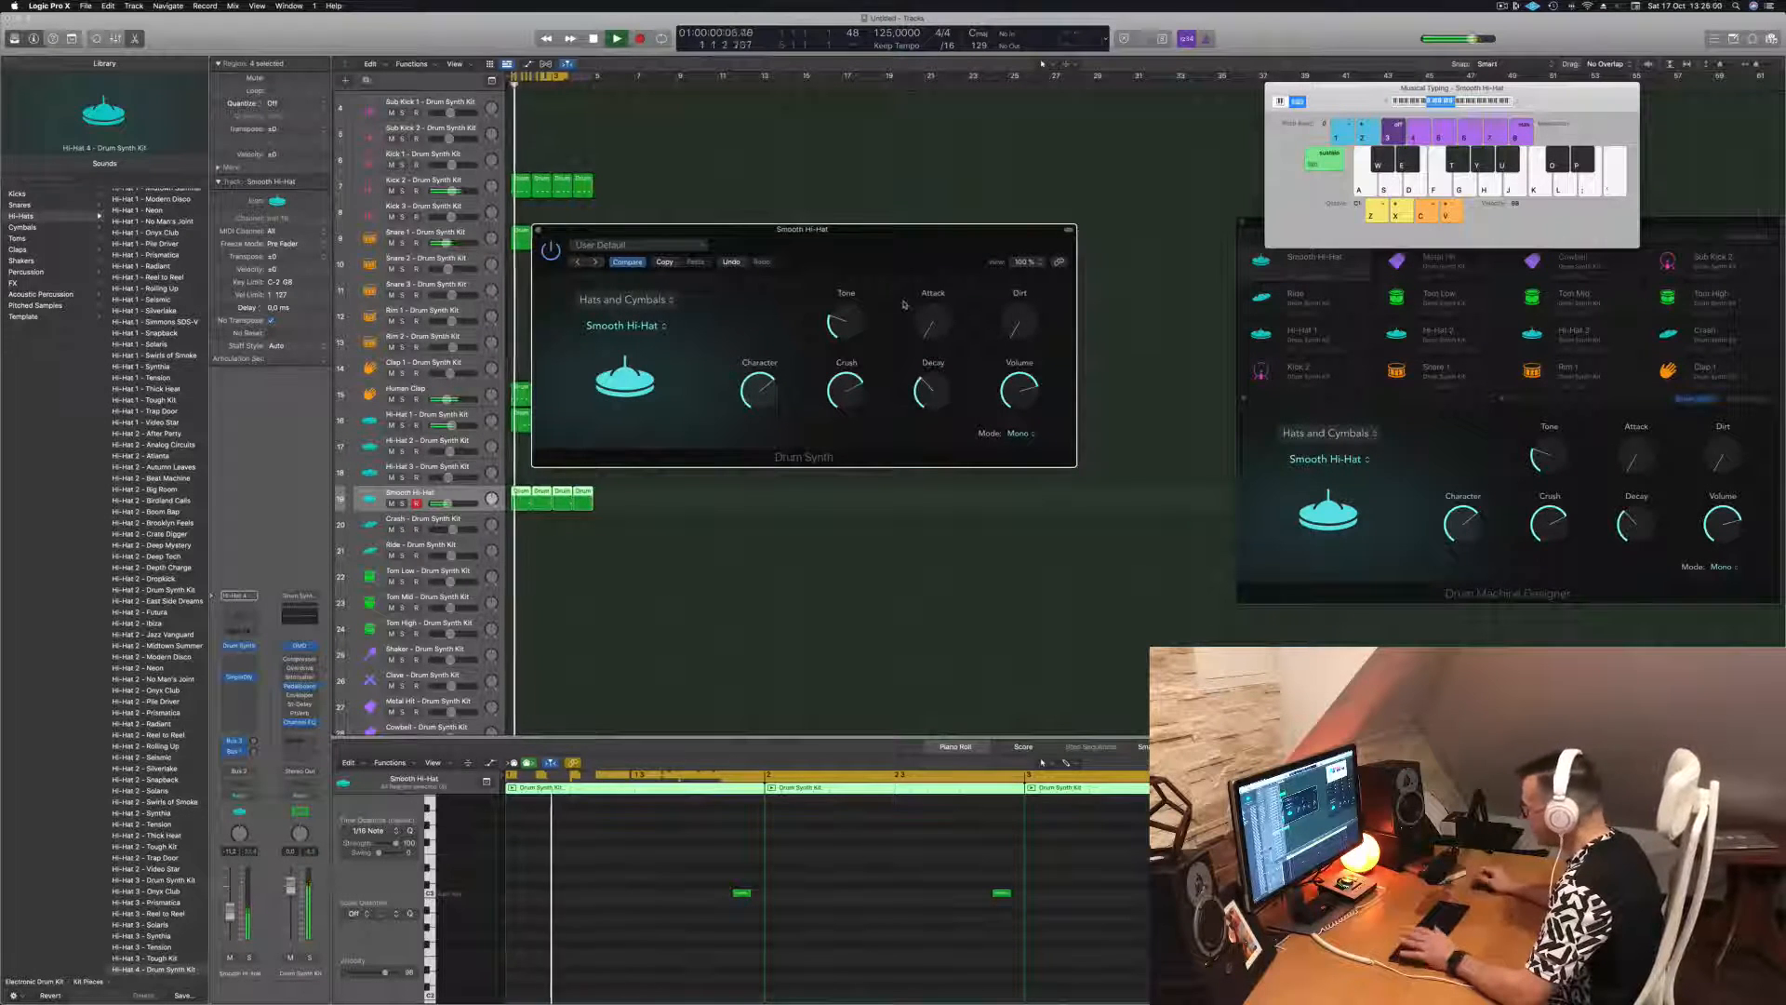
pyautogui.moveTo(927, 333); pyautogui.dragTo(932, 336)
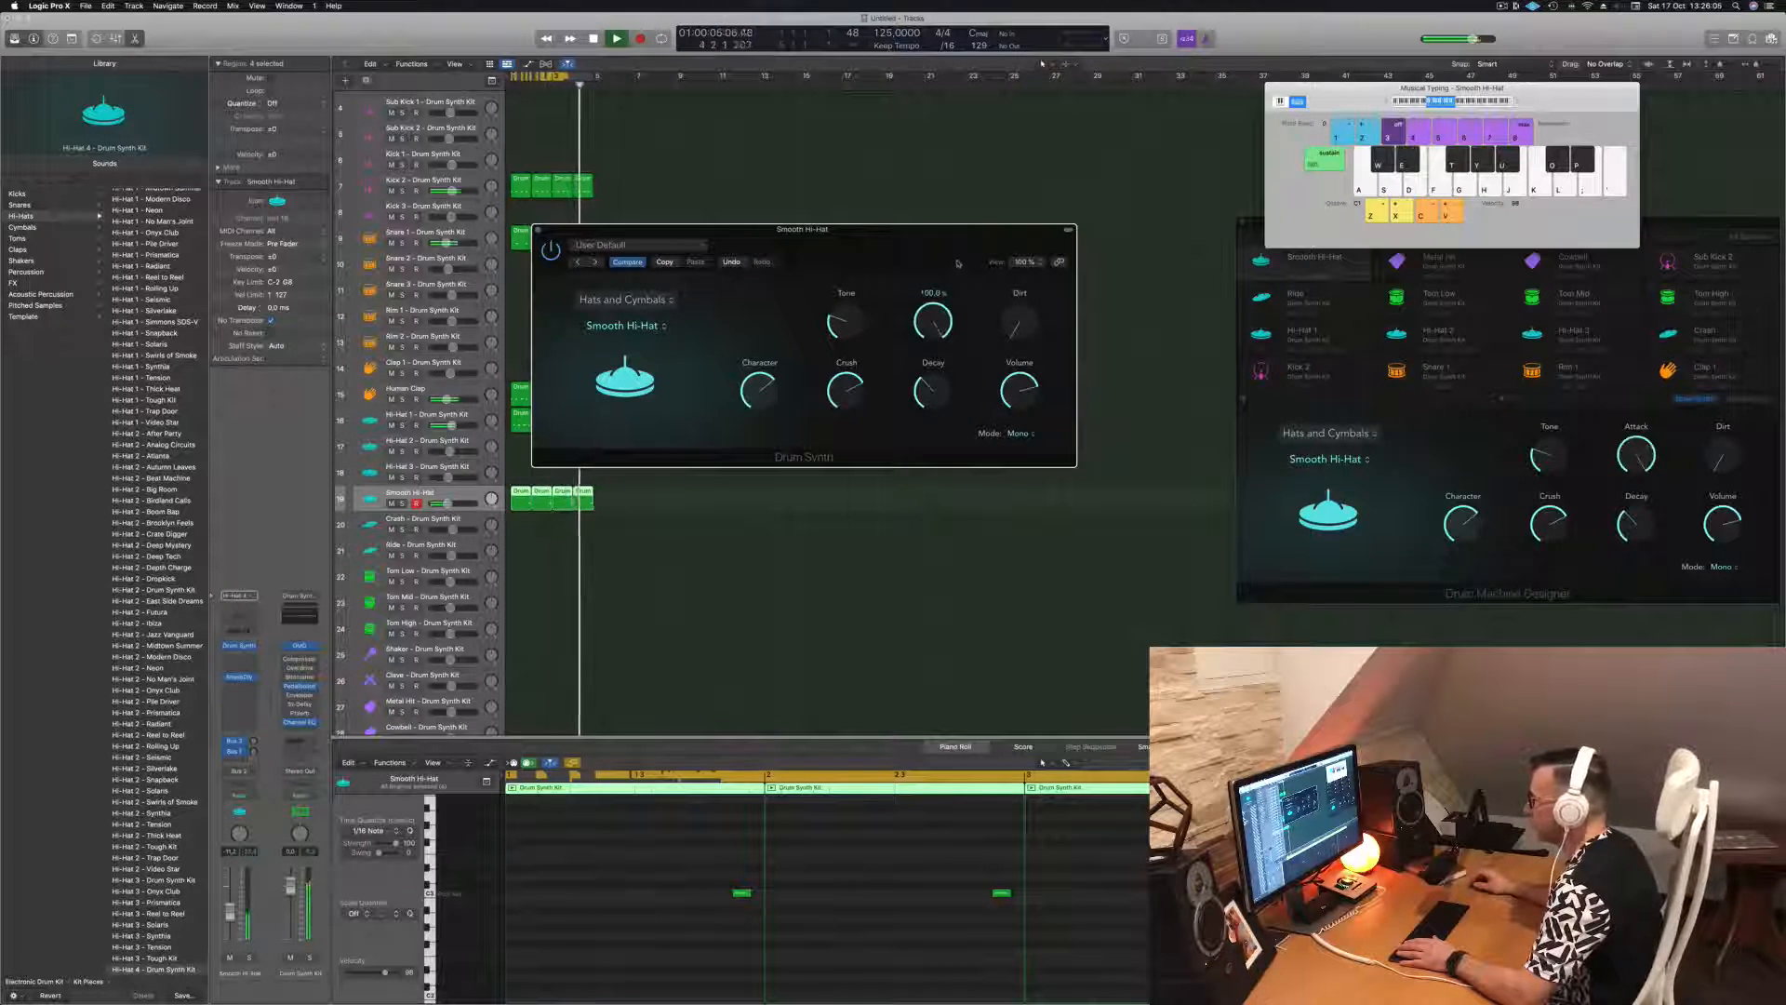
pyautogui.moveTo(946, 303); pyautogui.dragTo(942, 372)
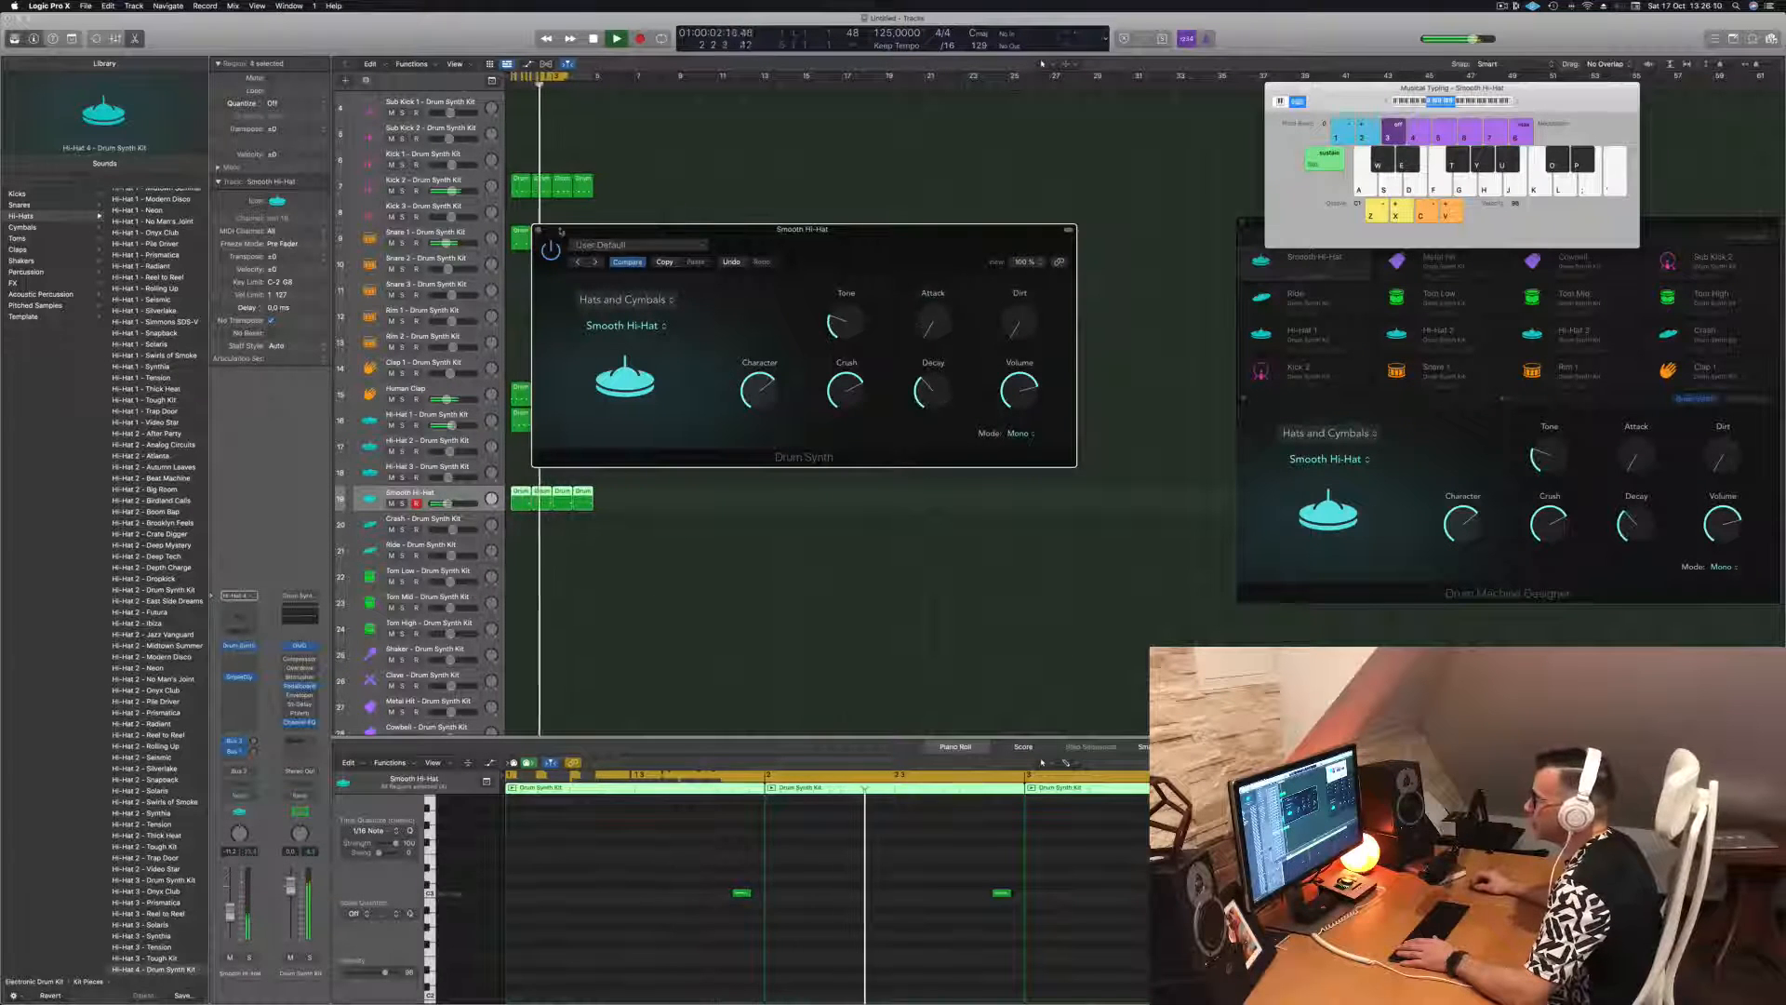
pyautogui.click(537, 231)
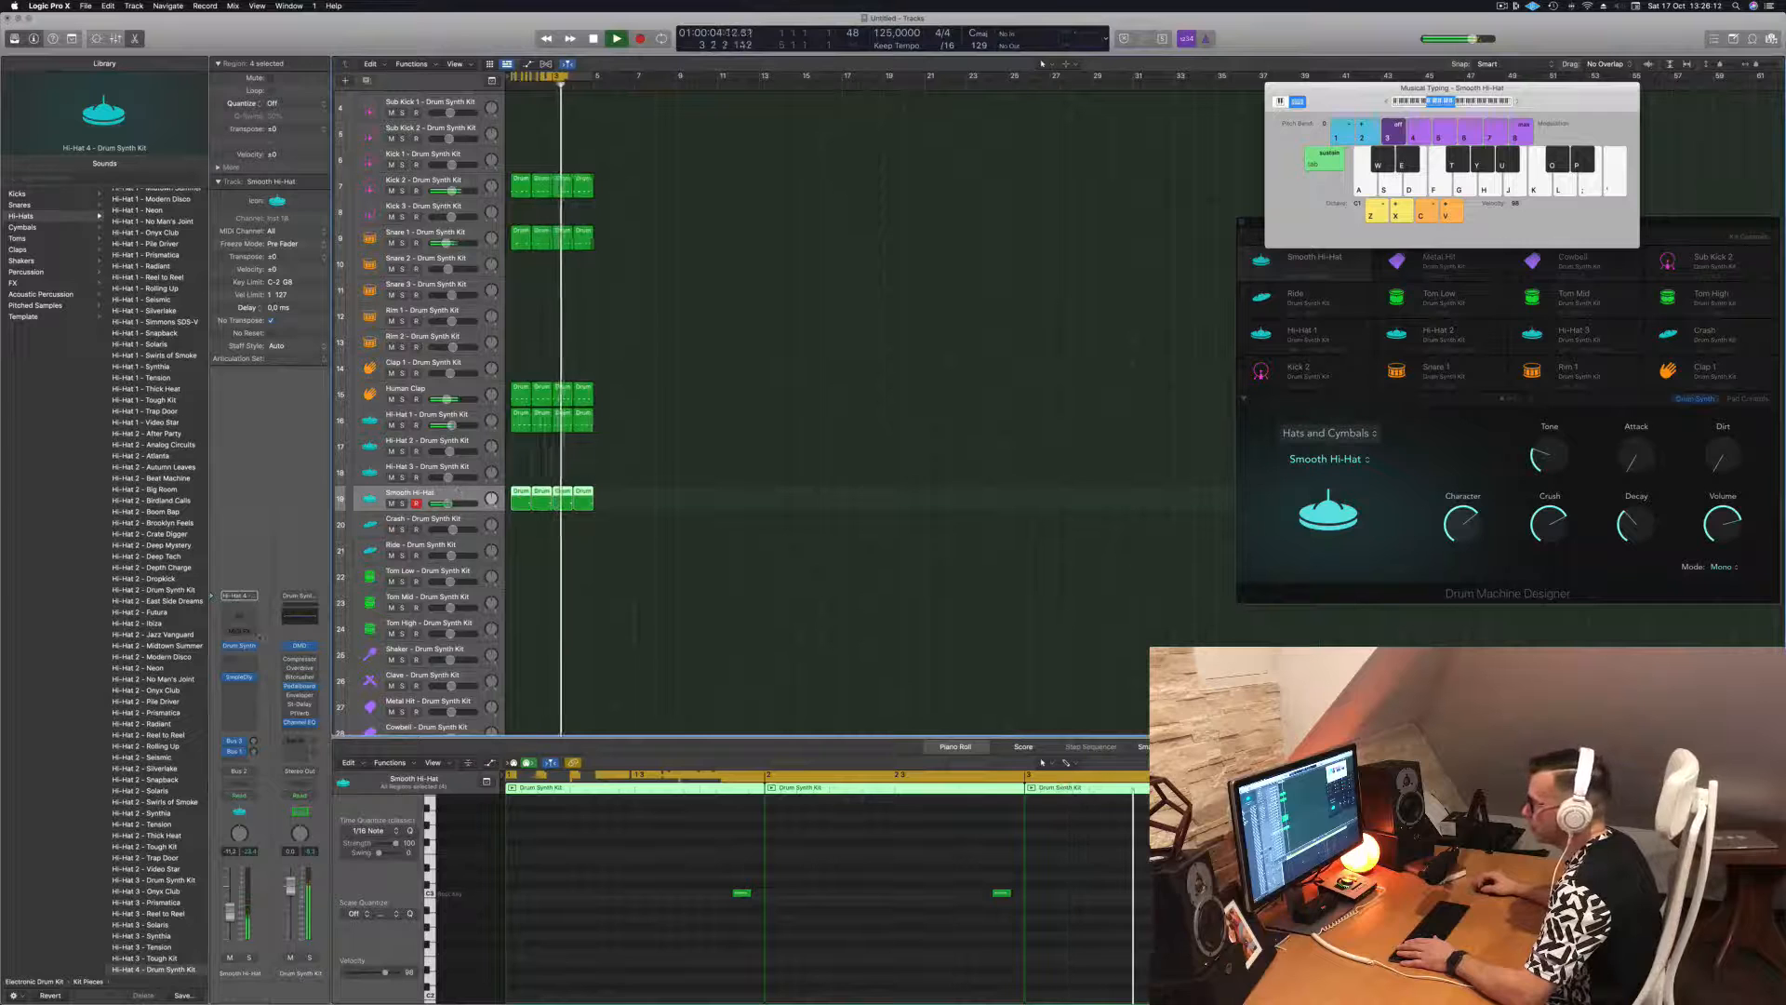
pyautogui.click(241, 647)
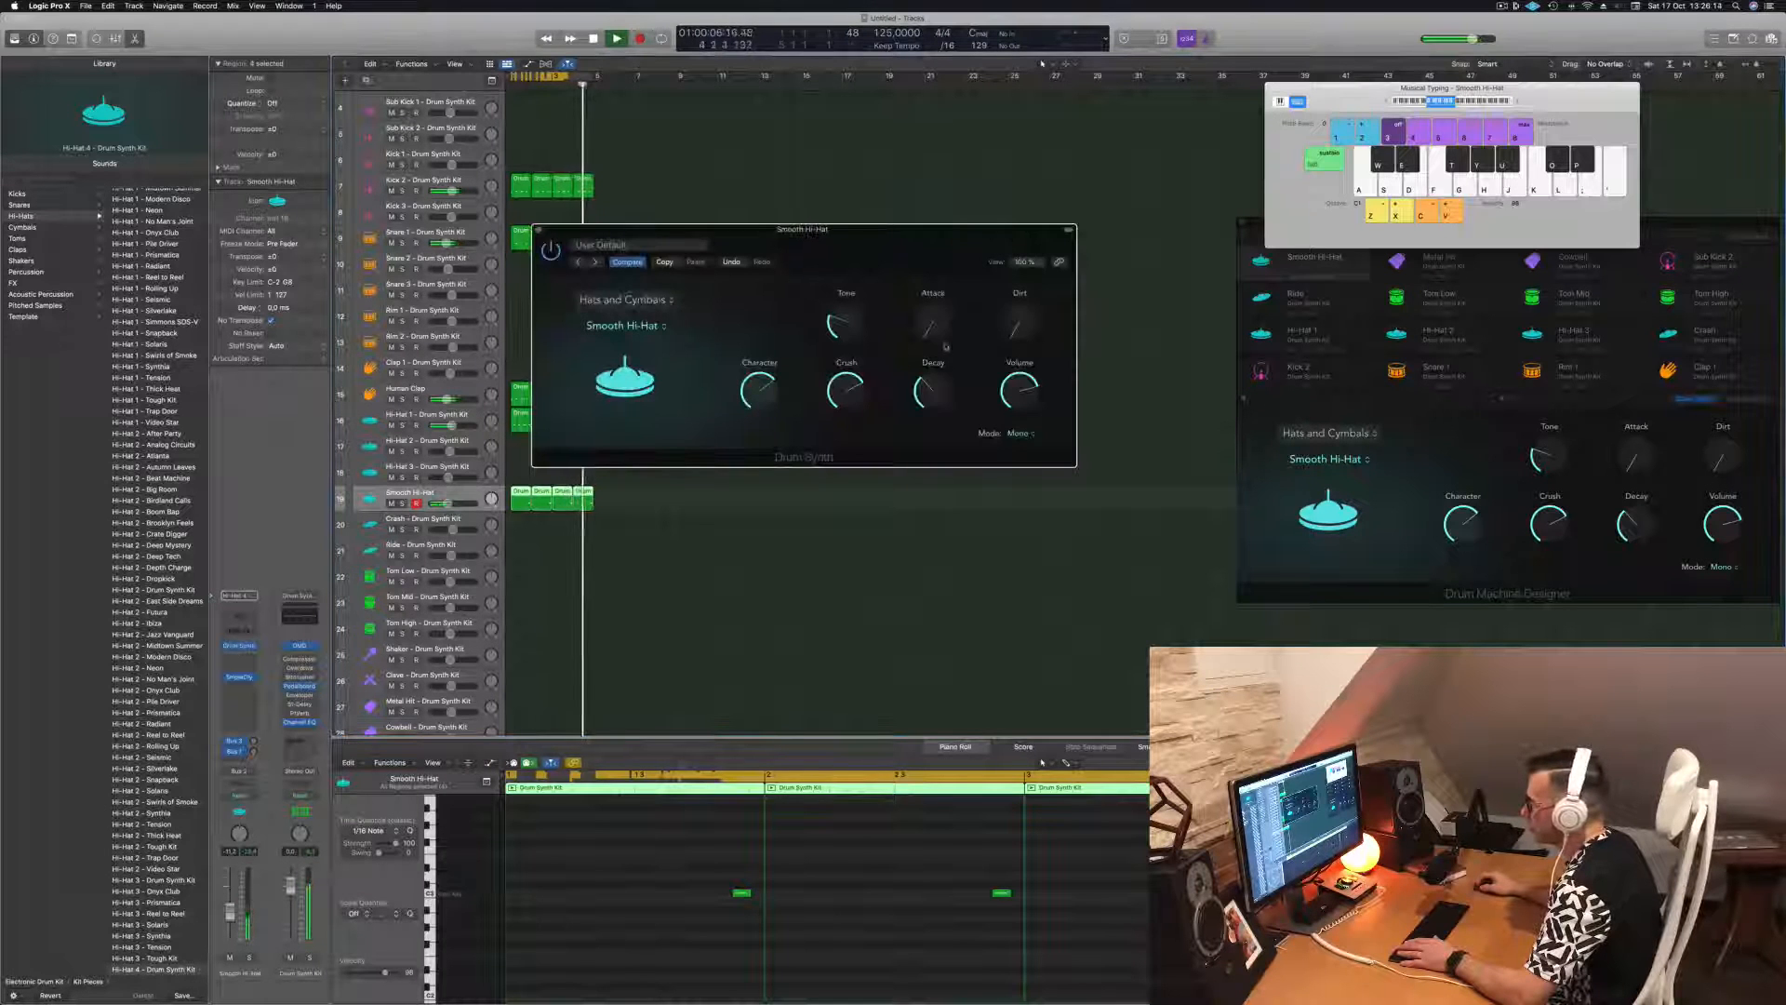
pyautogui.moveTo(947, 228); pyautogui.dragTo(951, 430)
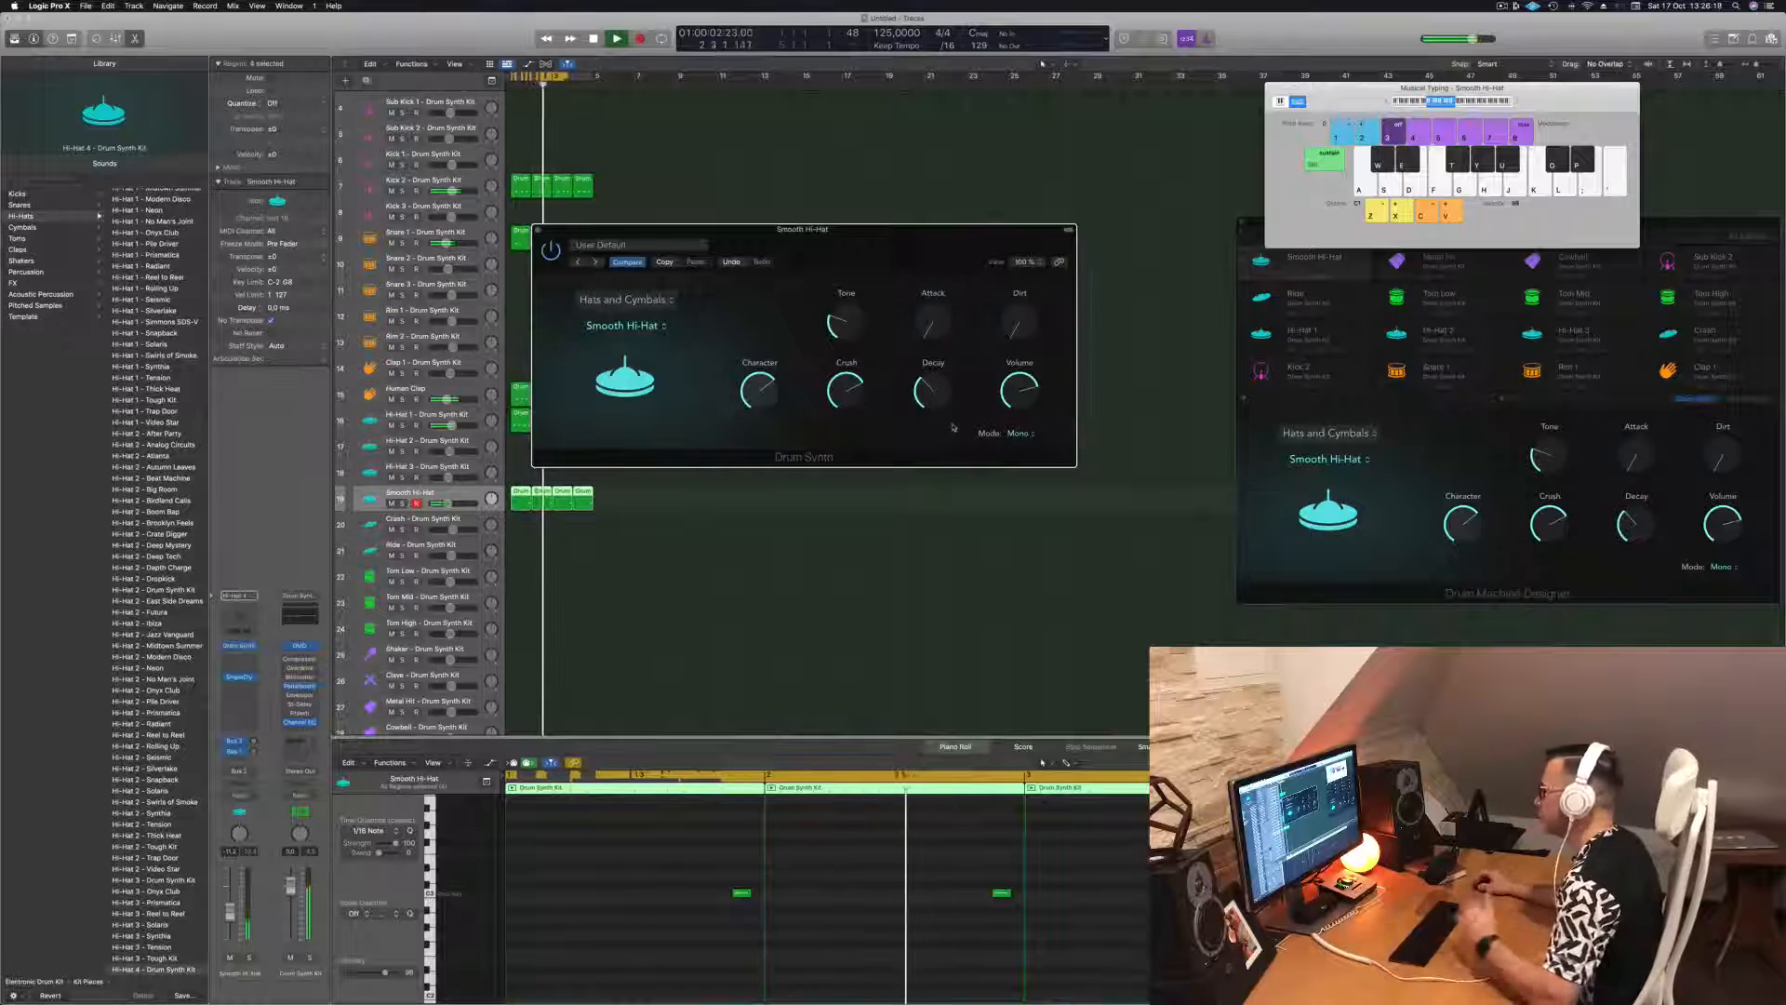
pyautogui.click(538, 229)
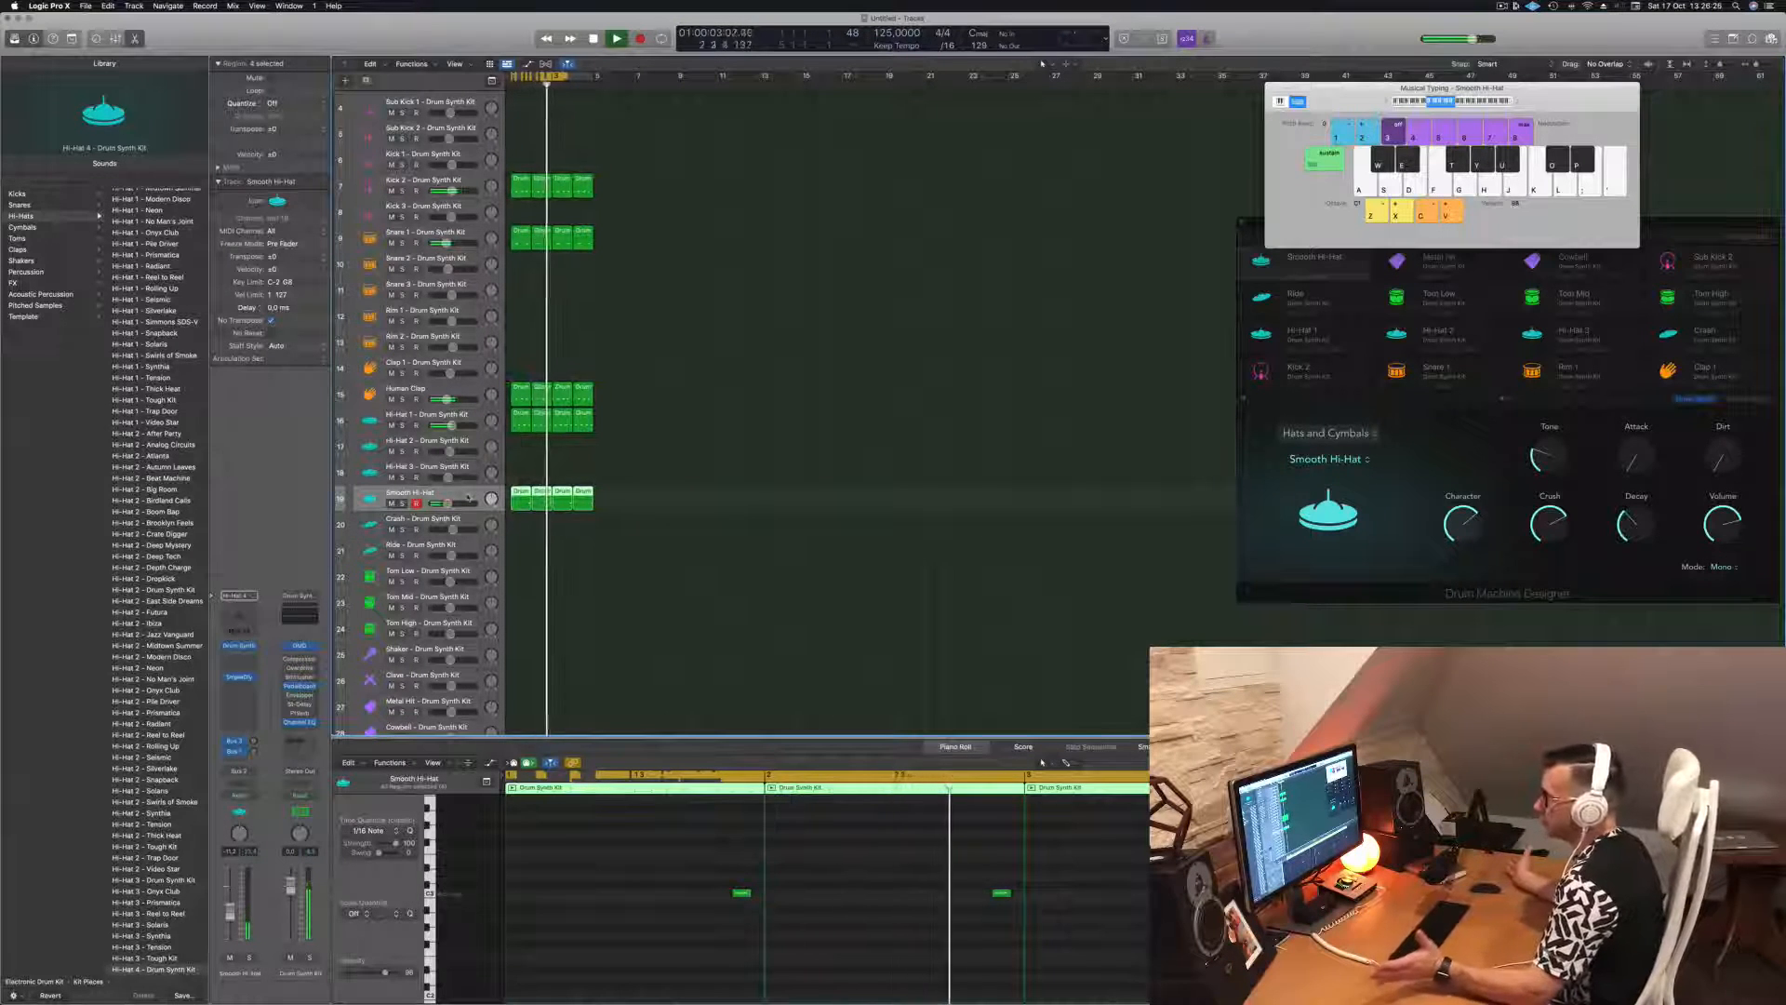
# - Copy a first-bar drum region to the Crash track, delete all its notes except the first, and briefly play the result
pyautogui.scroll(-3, 661, 521)
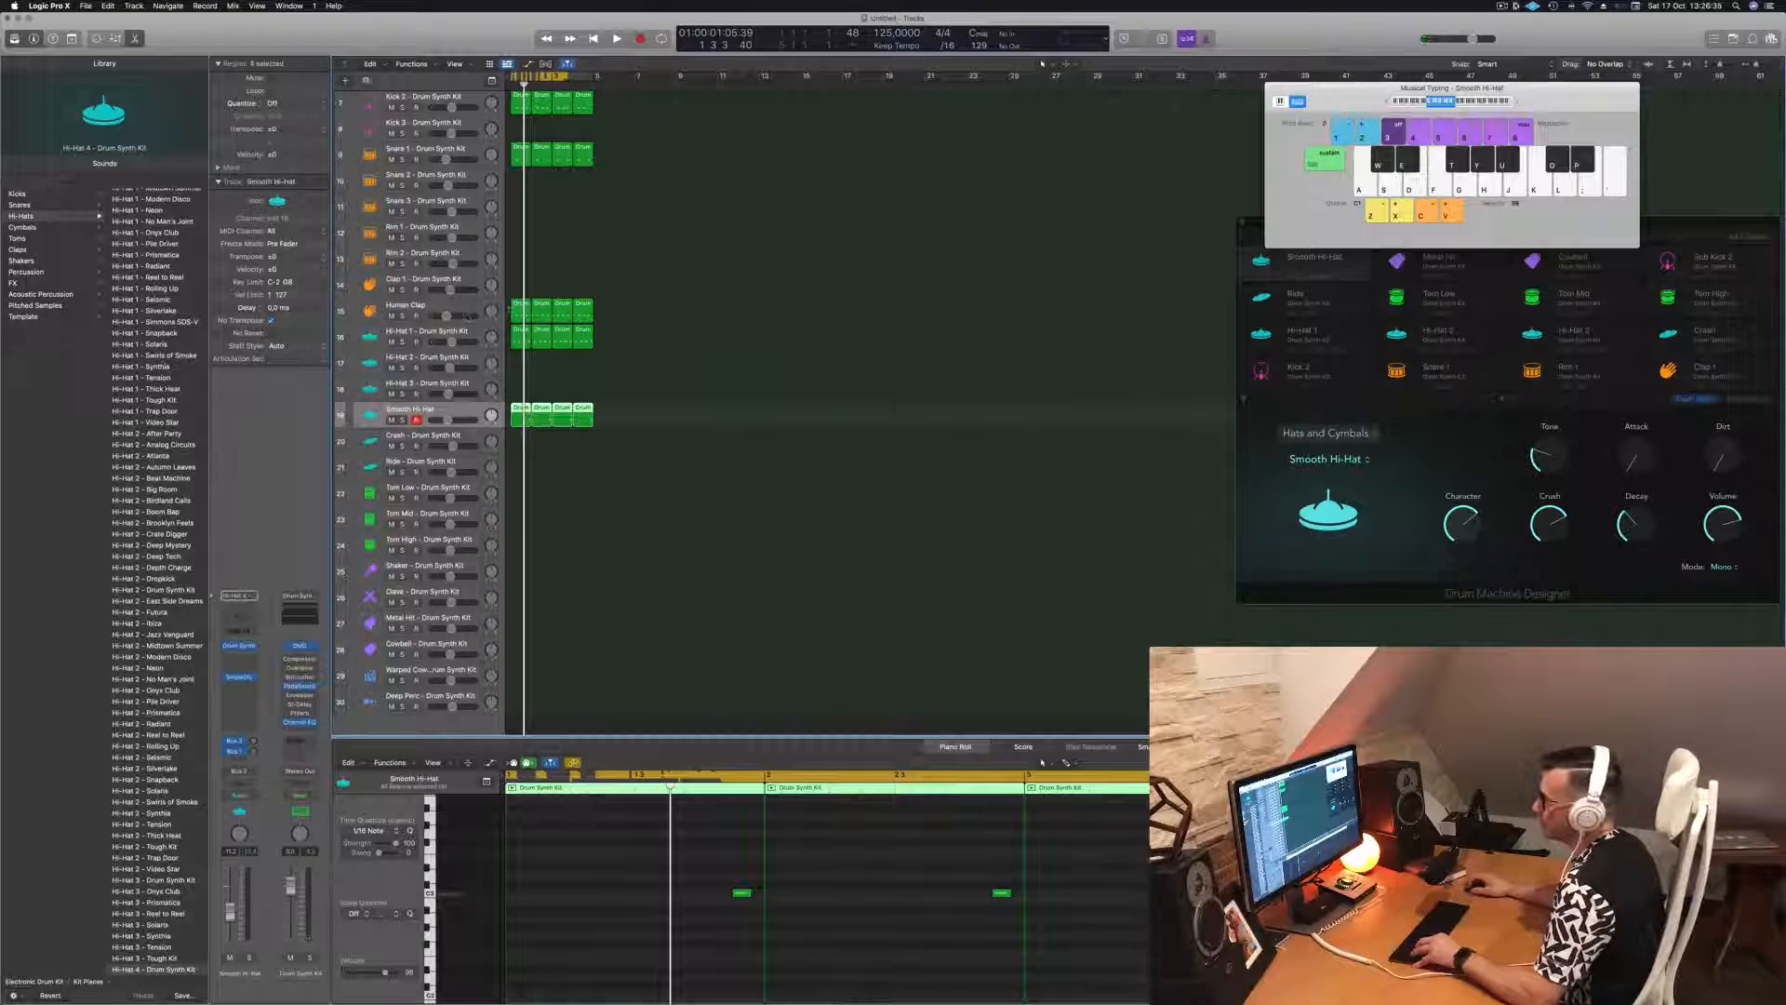
pyautogui.click(518, 307)
pyautogui.moveTo(517, 310); pyautogui.dragTo(512, 448)
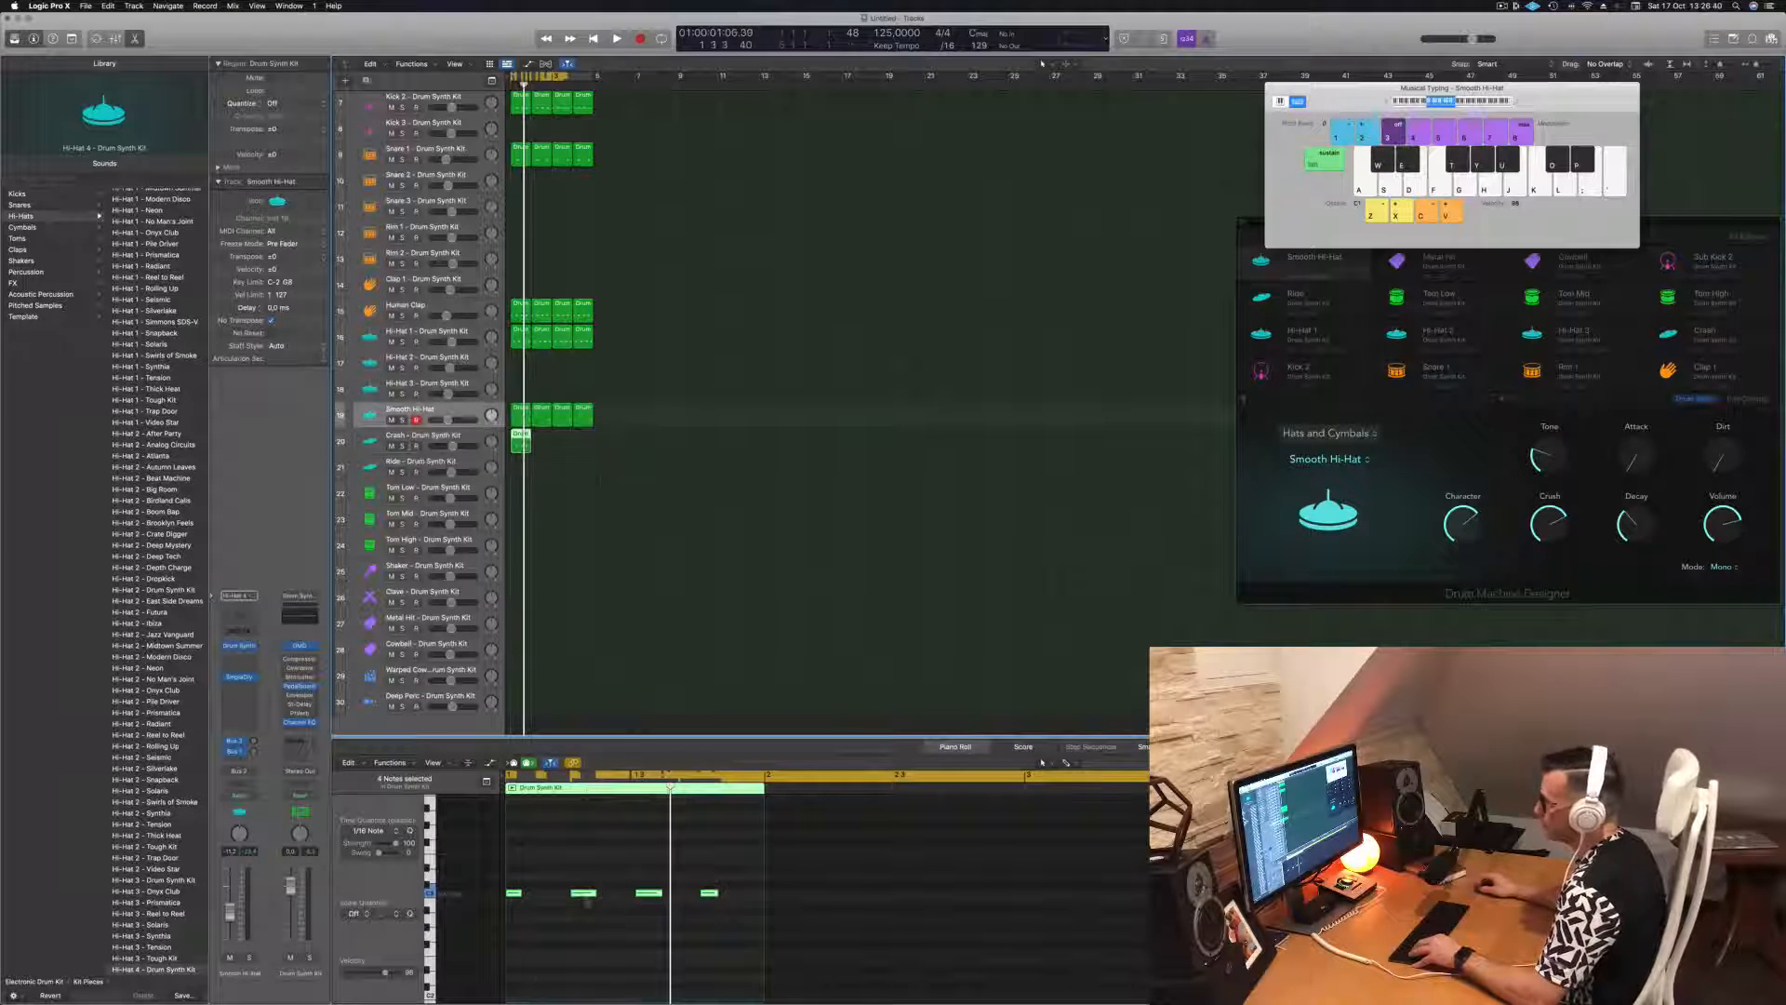
pyautogui.moveTo(547, 861); pyautogui.dragTo(763, 928)
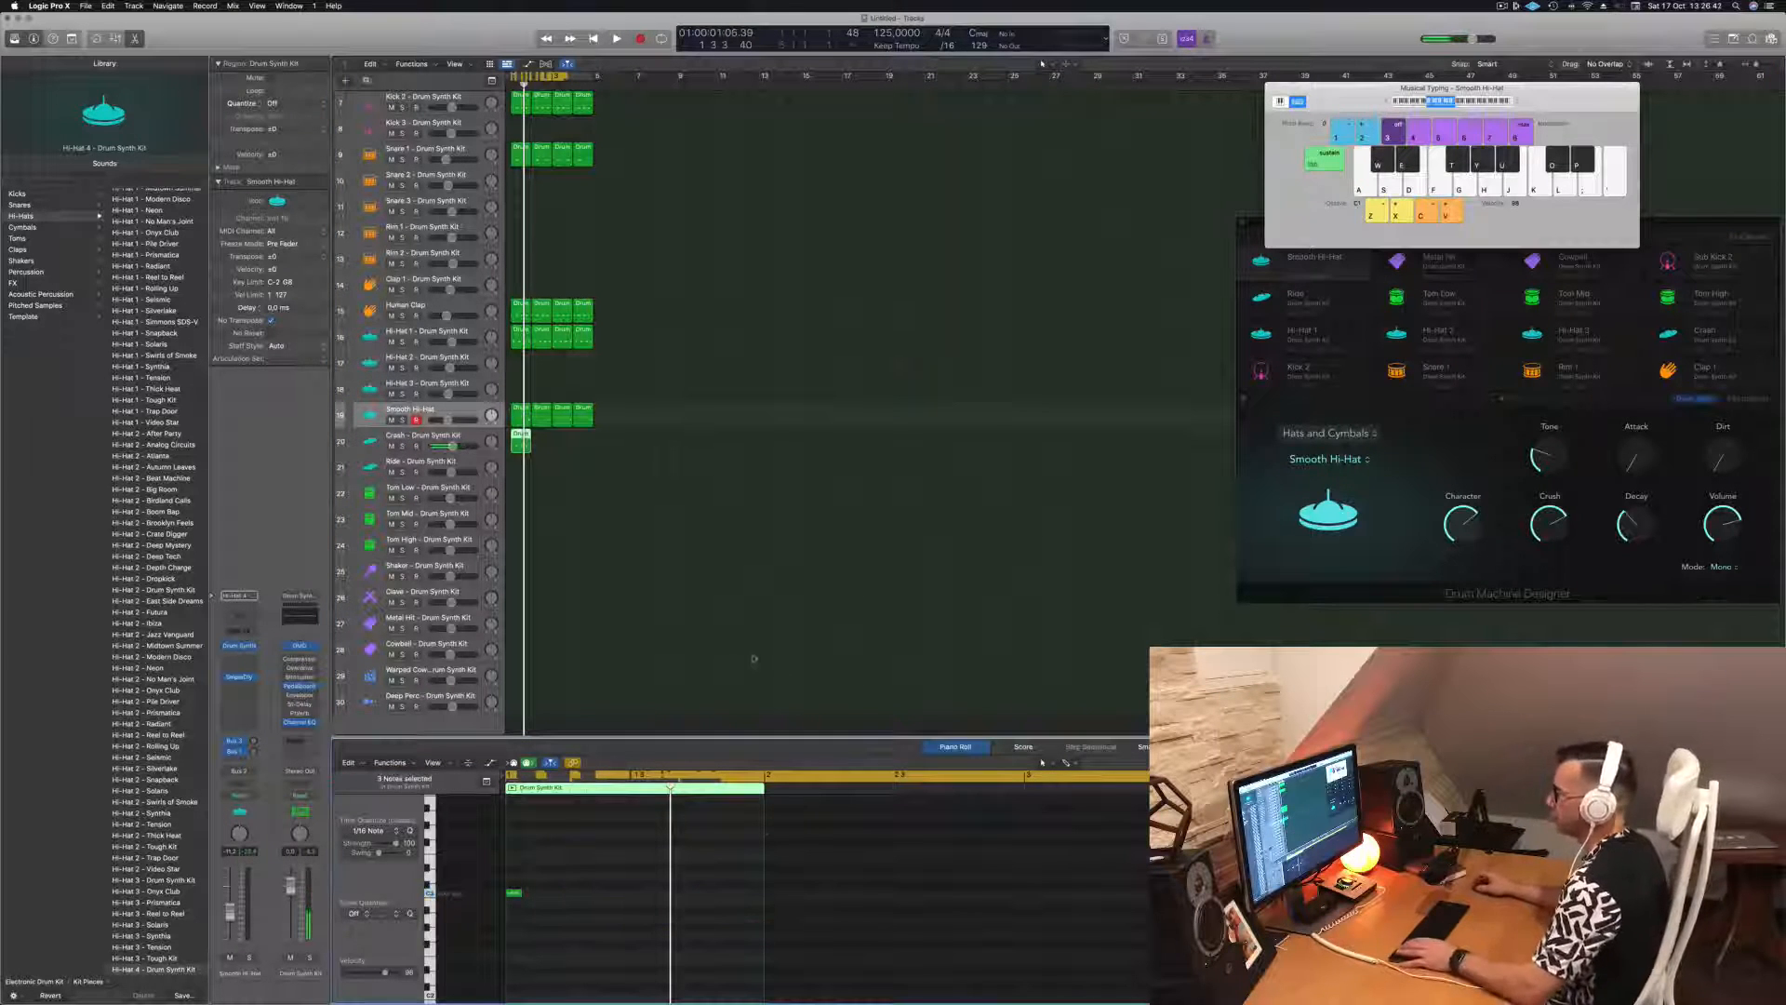
pyautogui.press('Return')
pyautogui.press('space')
pyautogui.click(485, 451)
pyautogui.press('space')
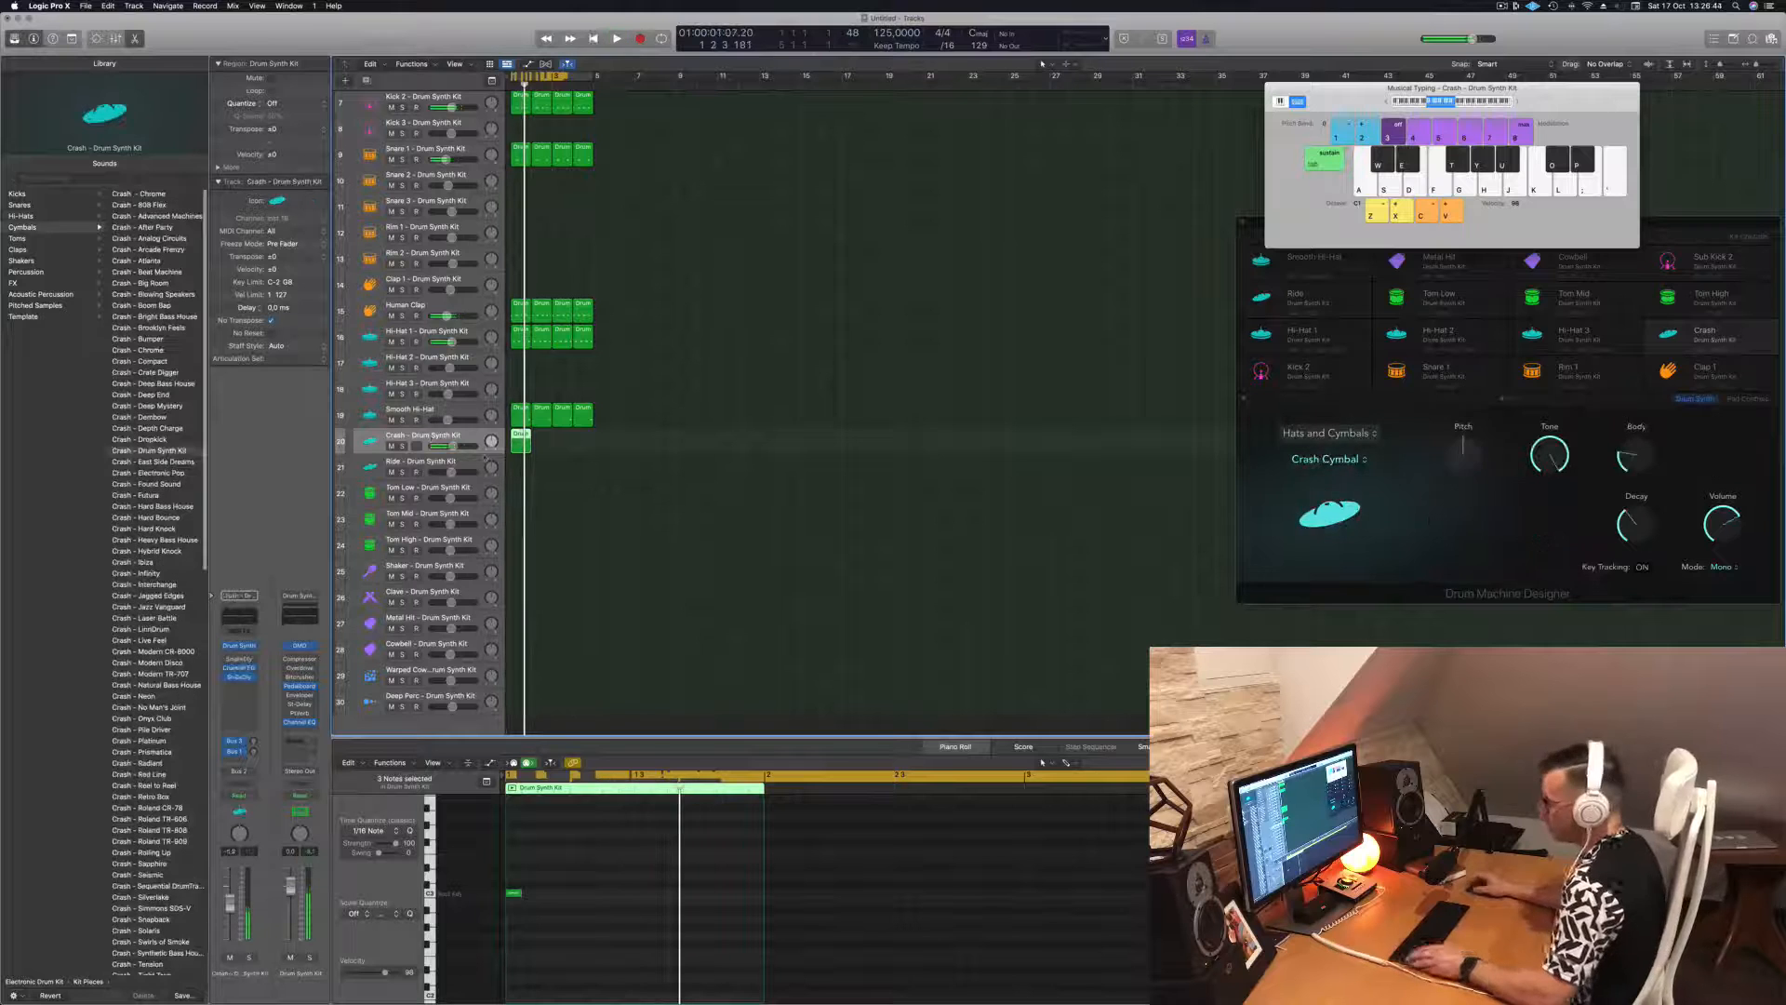
# - Repeat all regions three times to extend the beat to sixteen bars, and return the playhead to the start
pyautogui.press('super+a')
pyautogui.press('super+r')
pyautogui.press('super+r')
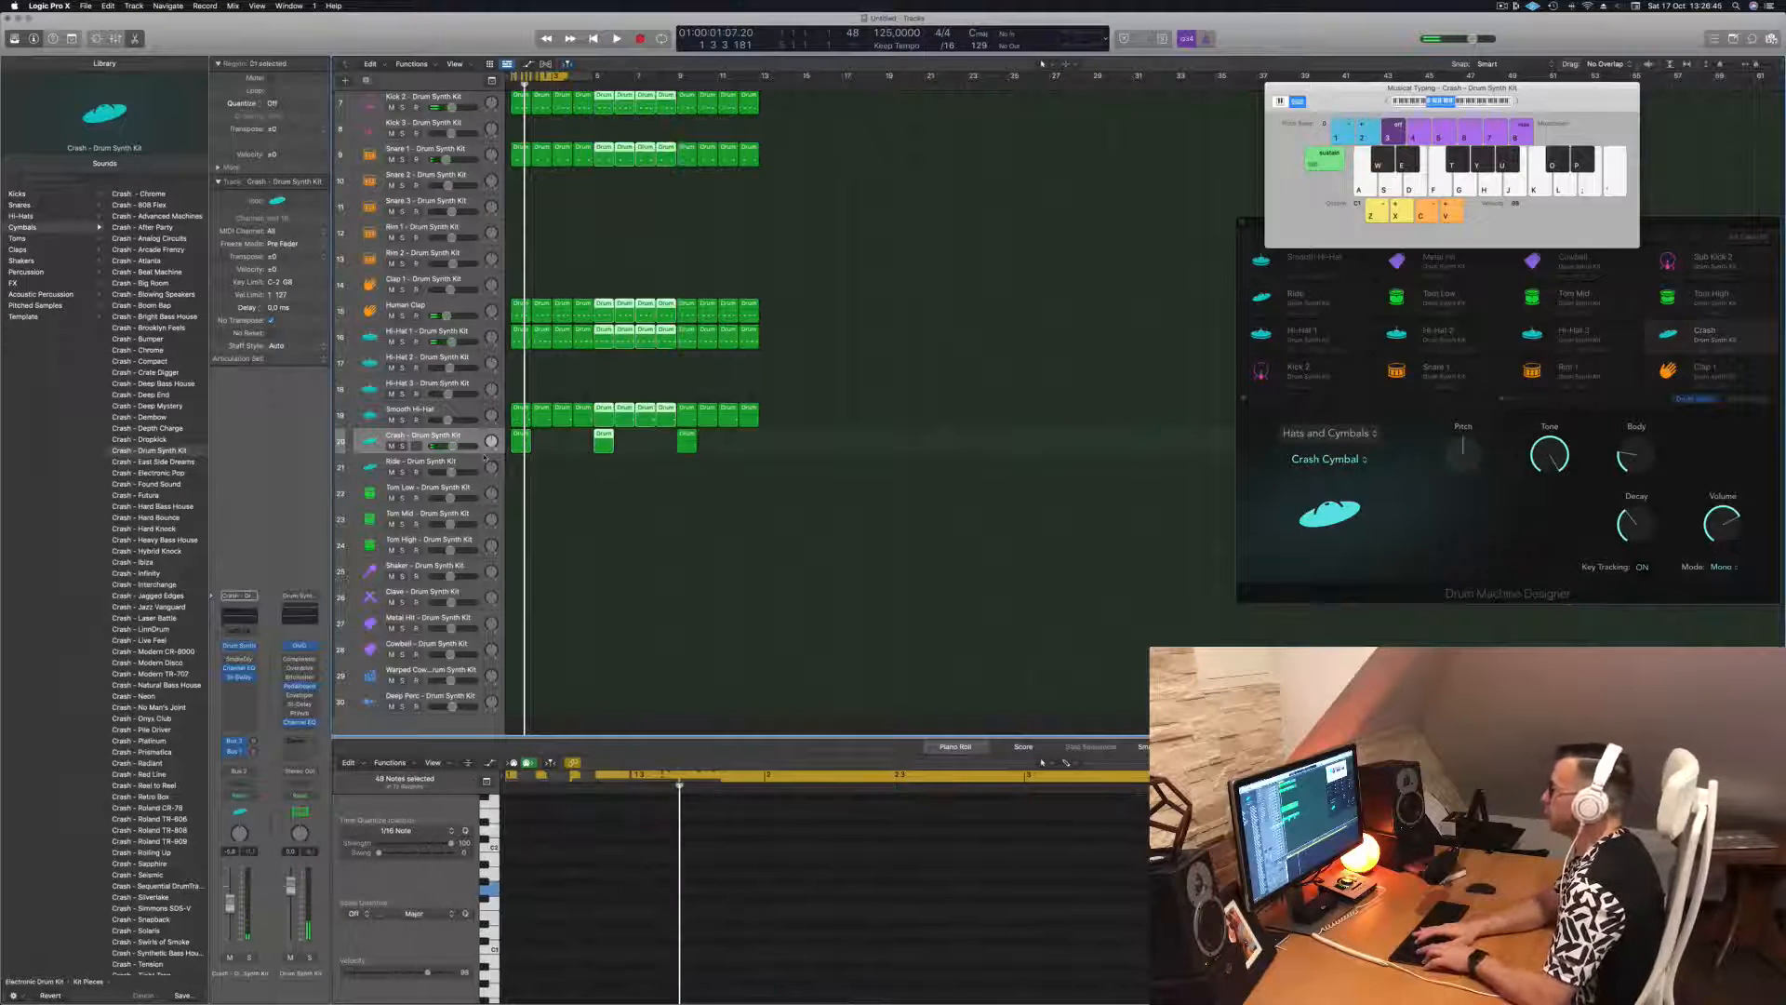
pyautogui.press('super+r')
pyautogui.press('Return')
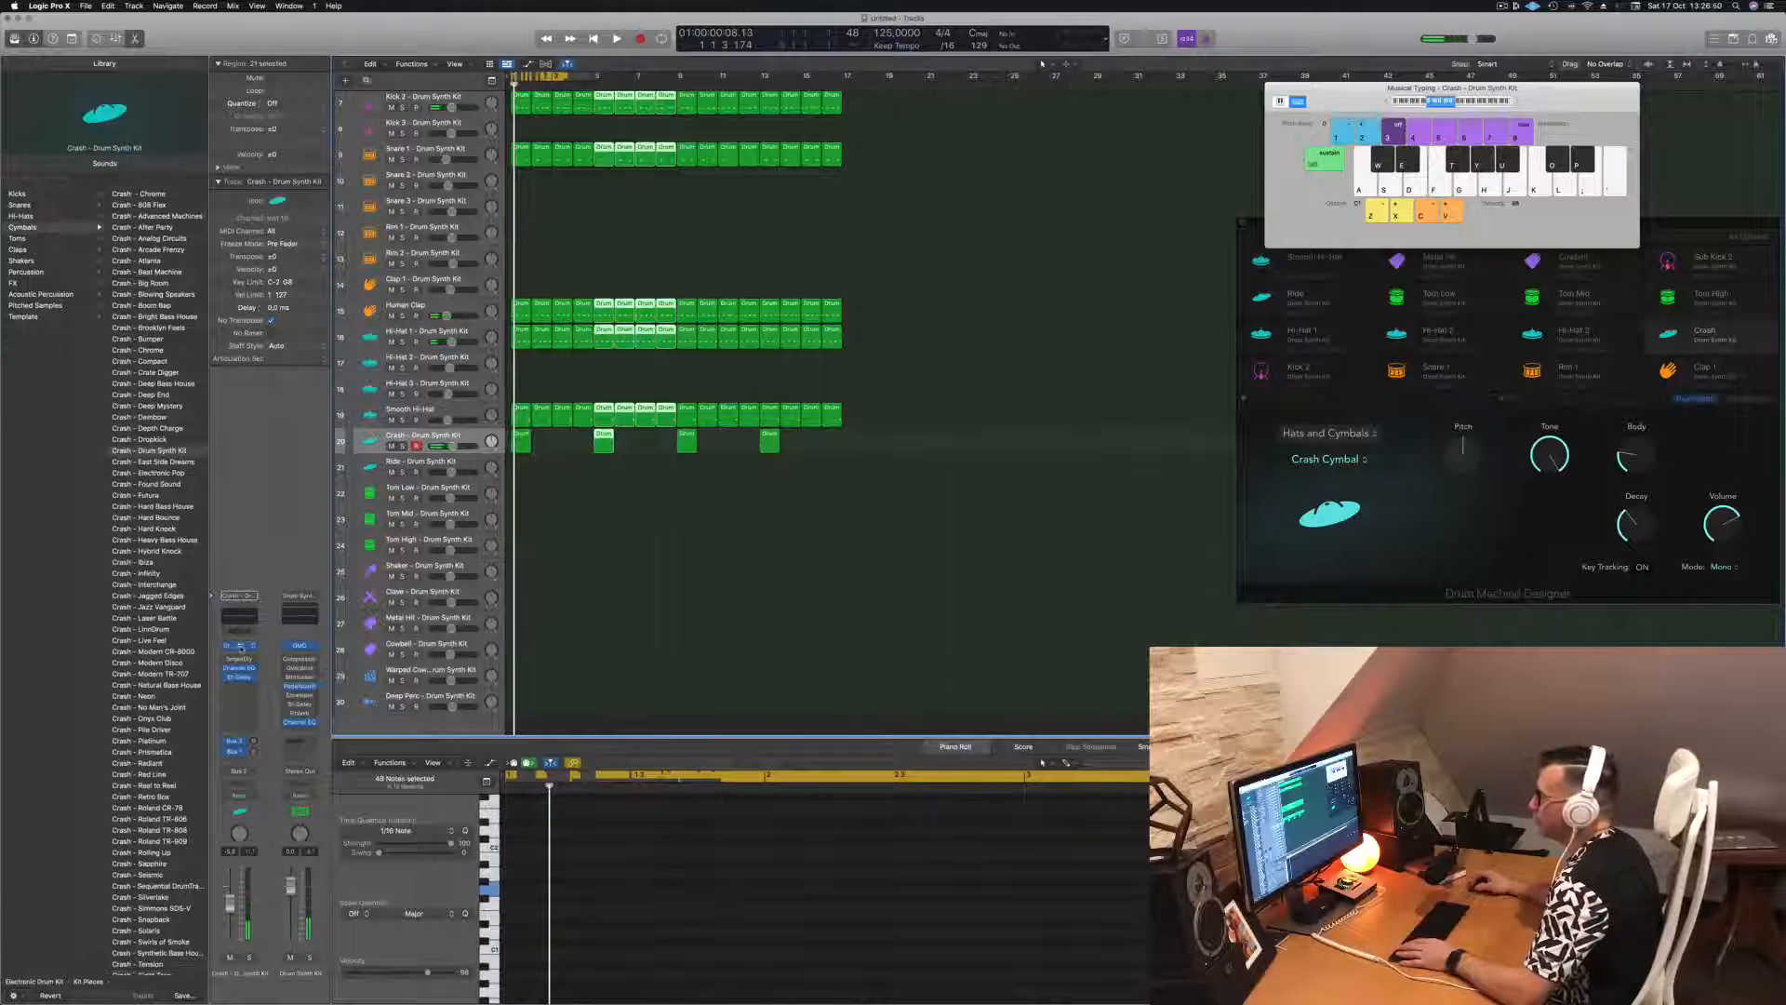
# - Open Drum Synth for the Crash track during playback, try the Ride Cymbal sound, and switch back to Crash Cymbal
pyautogui.click(240, 646)
pyautogui.press('space')
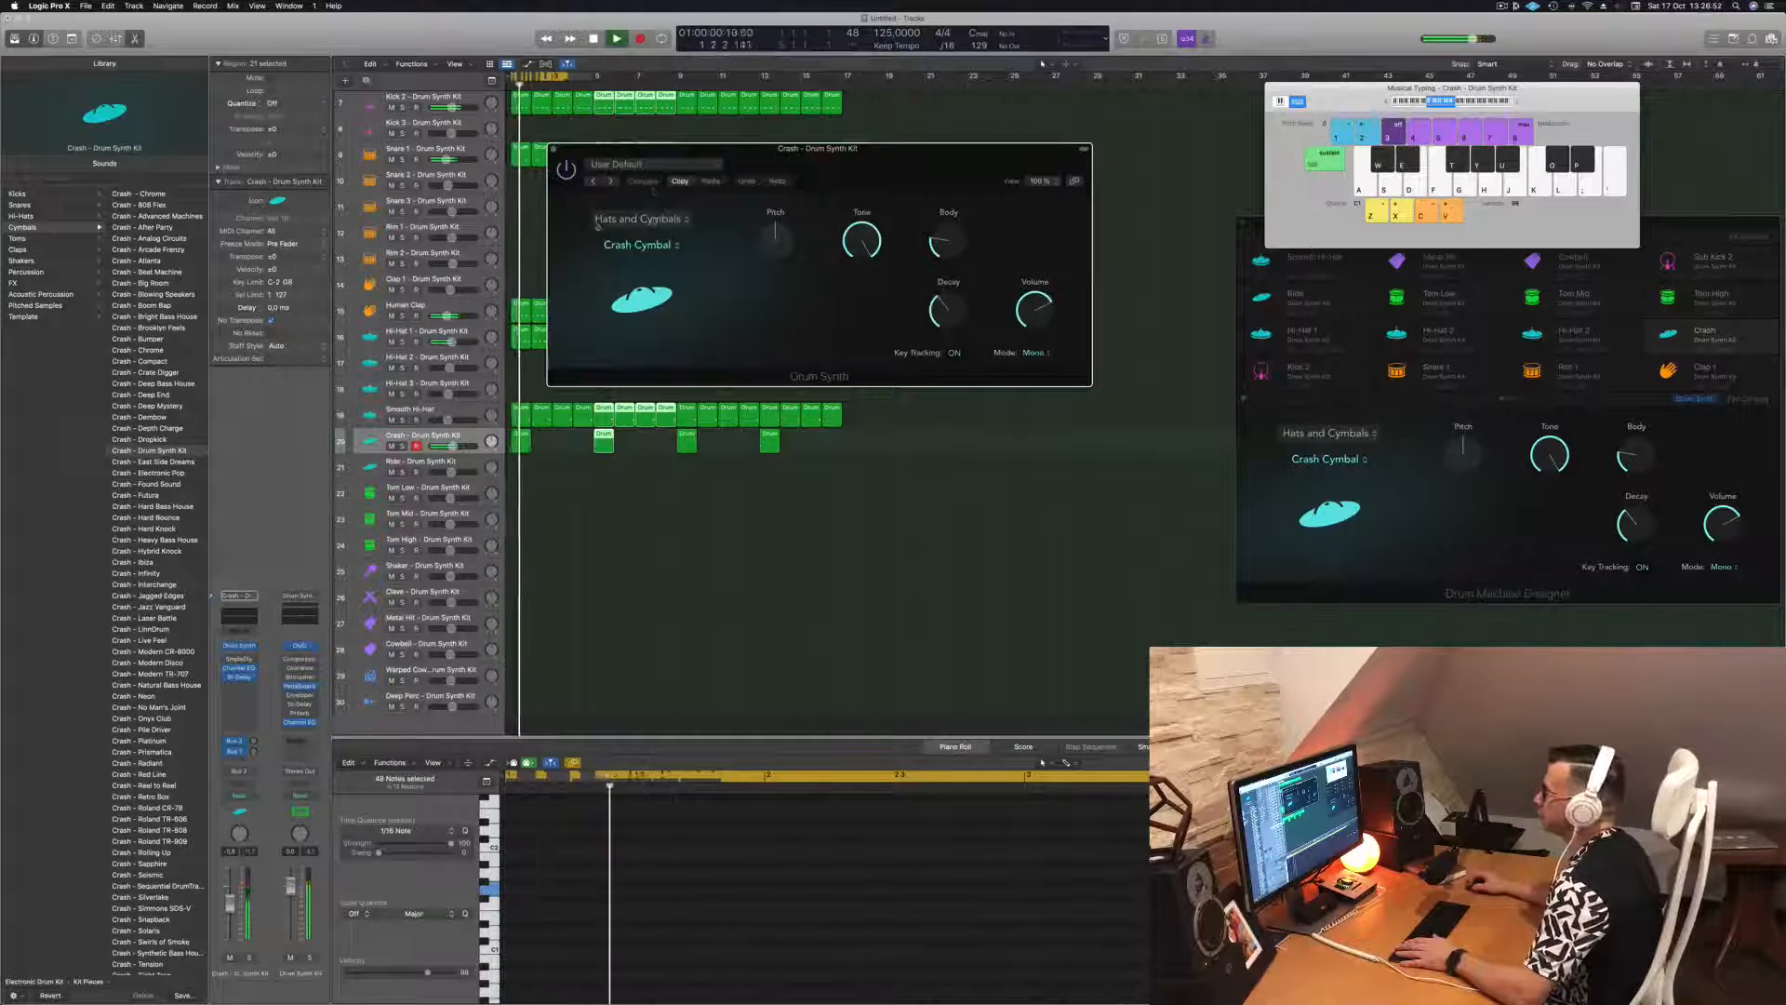
pyautogui.click(651, 220)
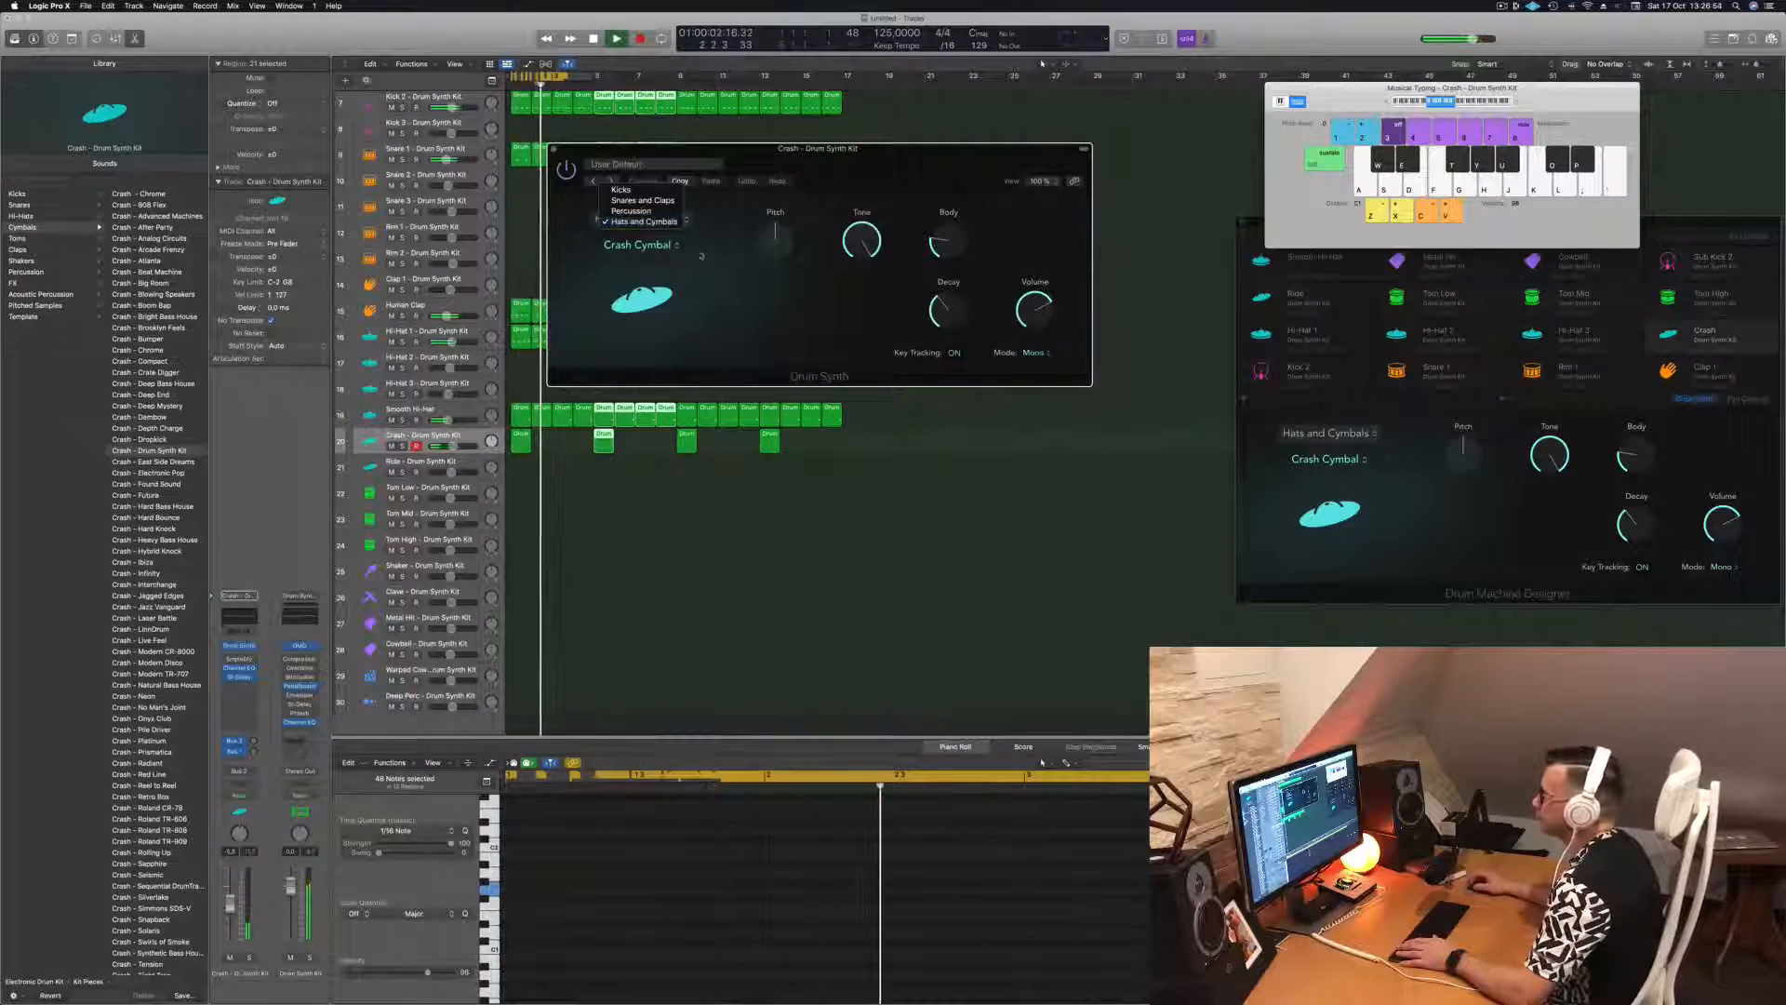
pyautogui.click(654, 222)
pyautogui.click(654, 247)
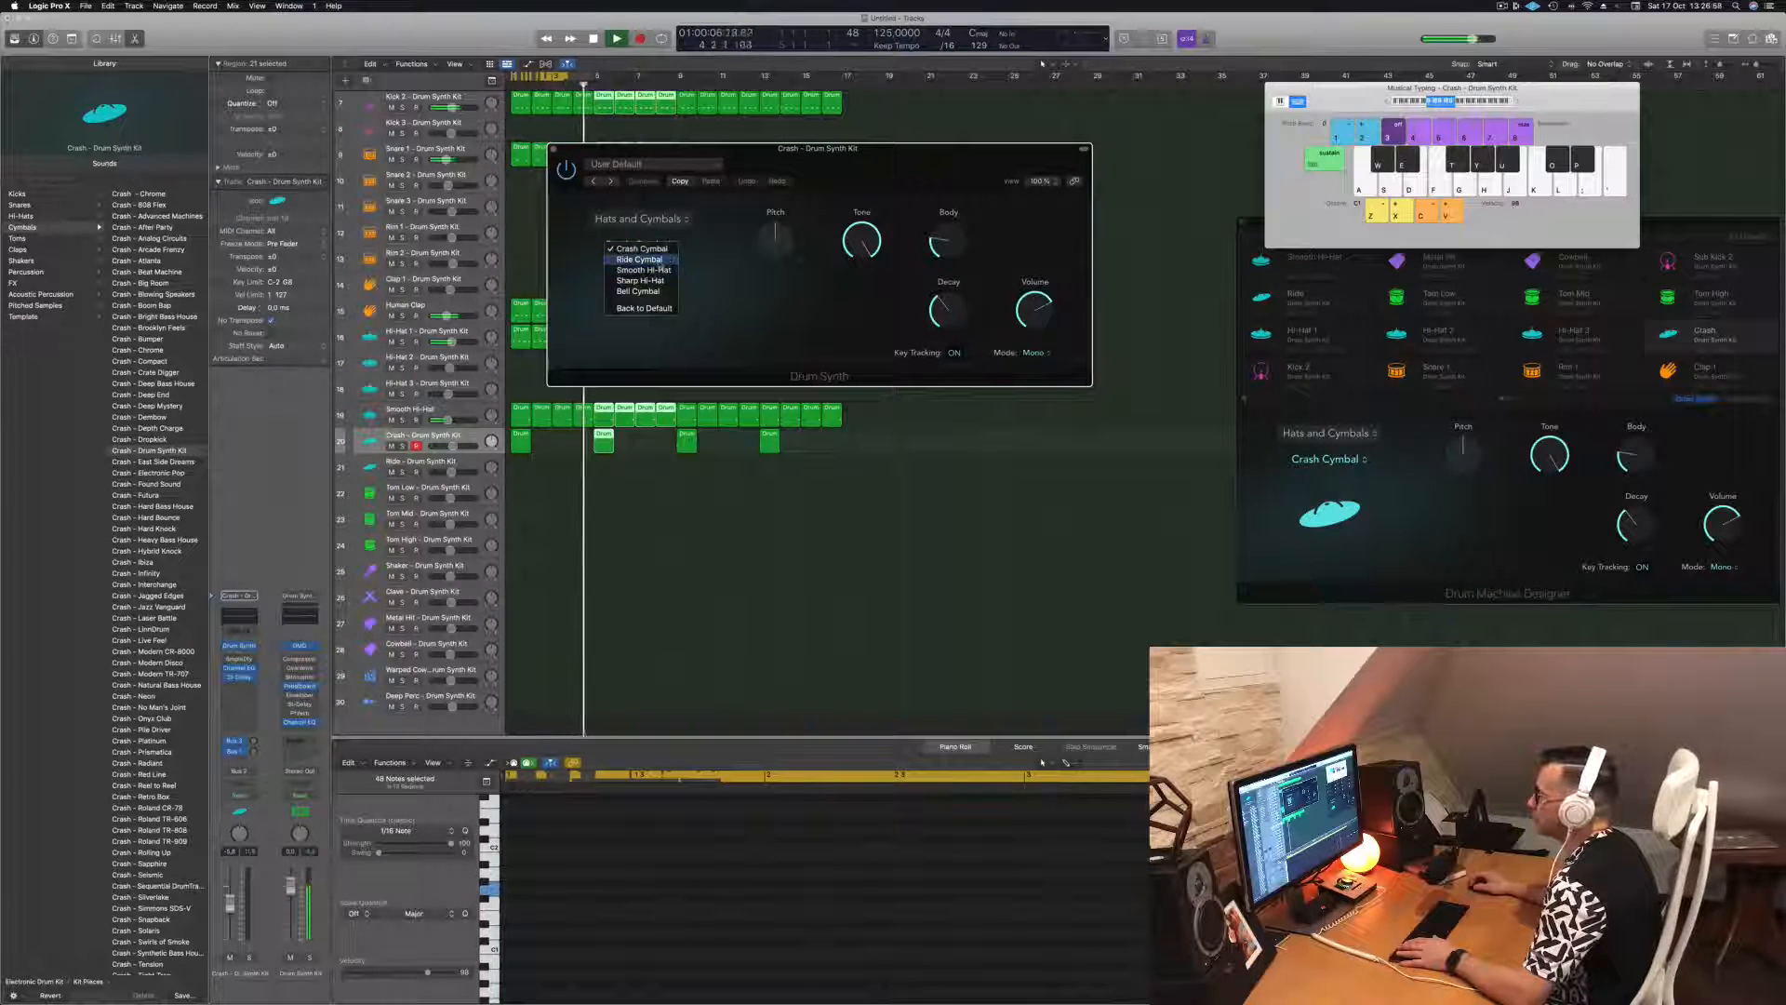
pyautogui.click(709, 266)
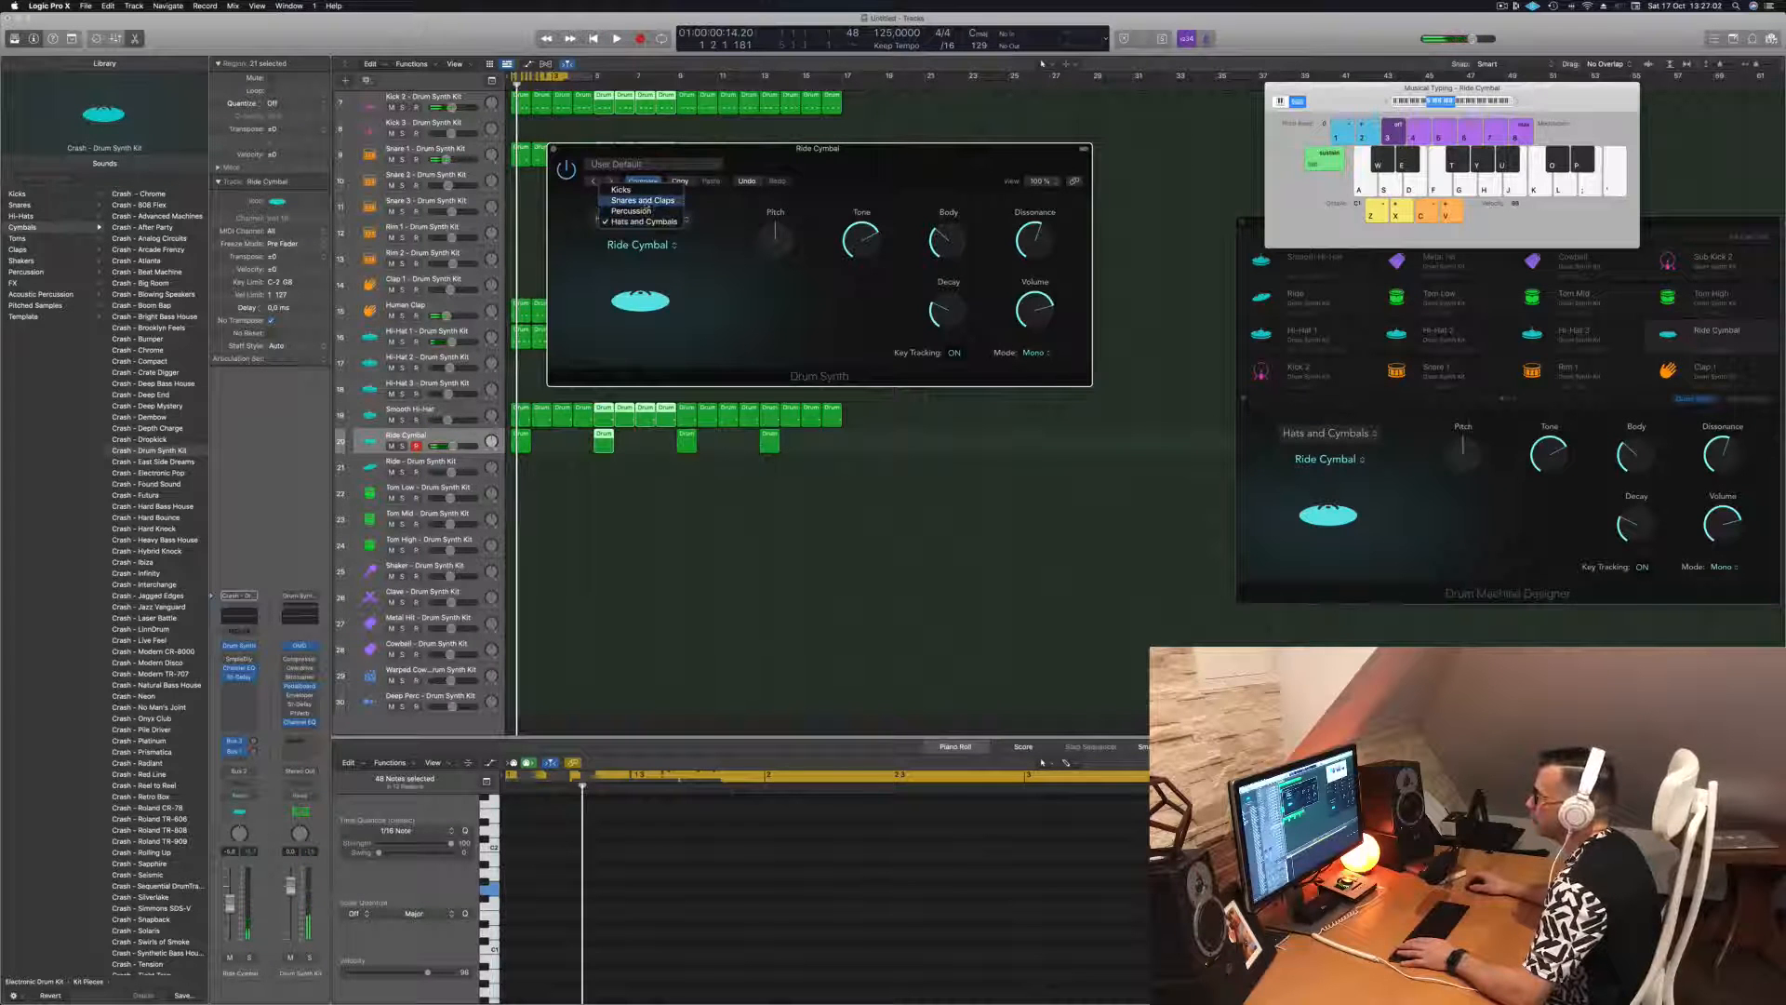
pyautogui.click(653, 253)
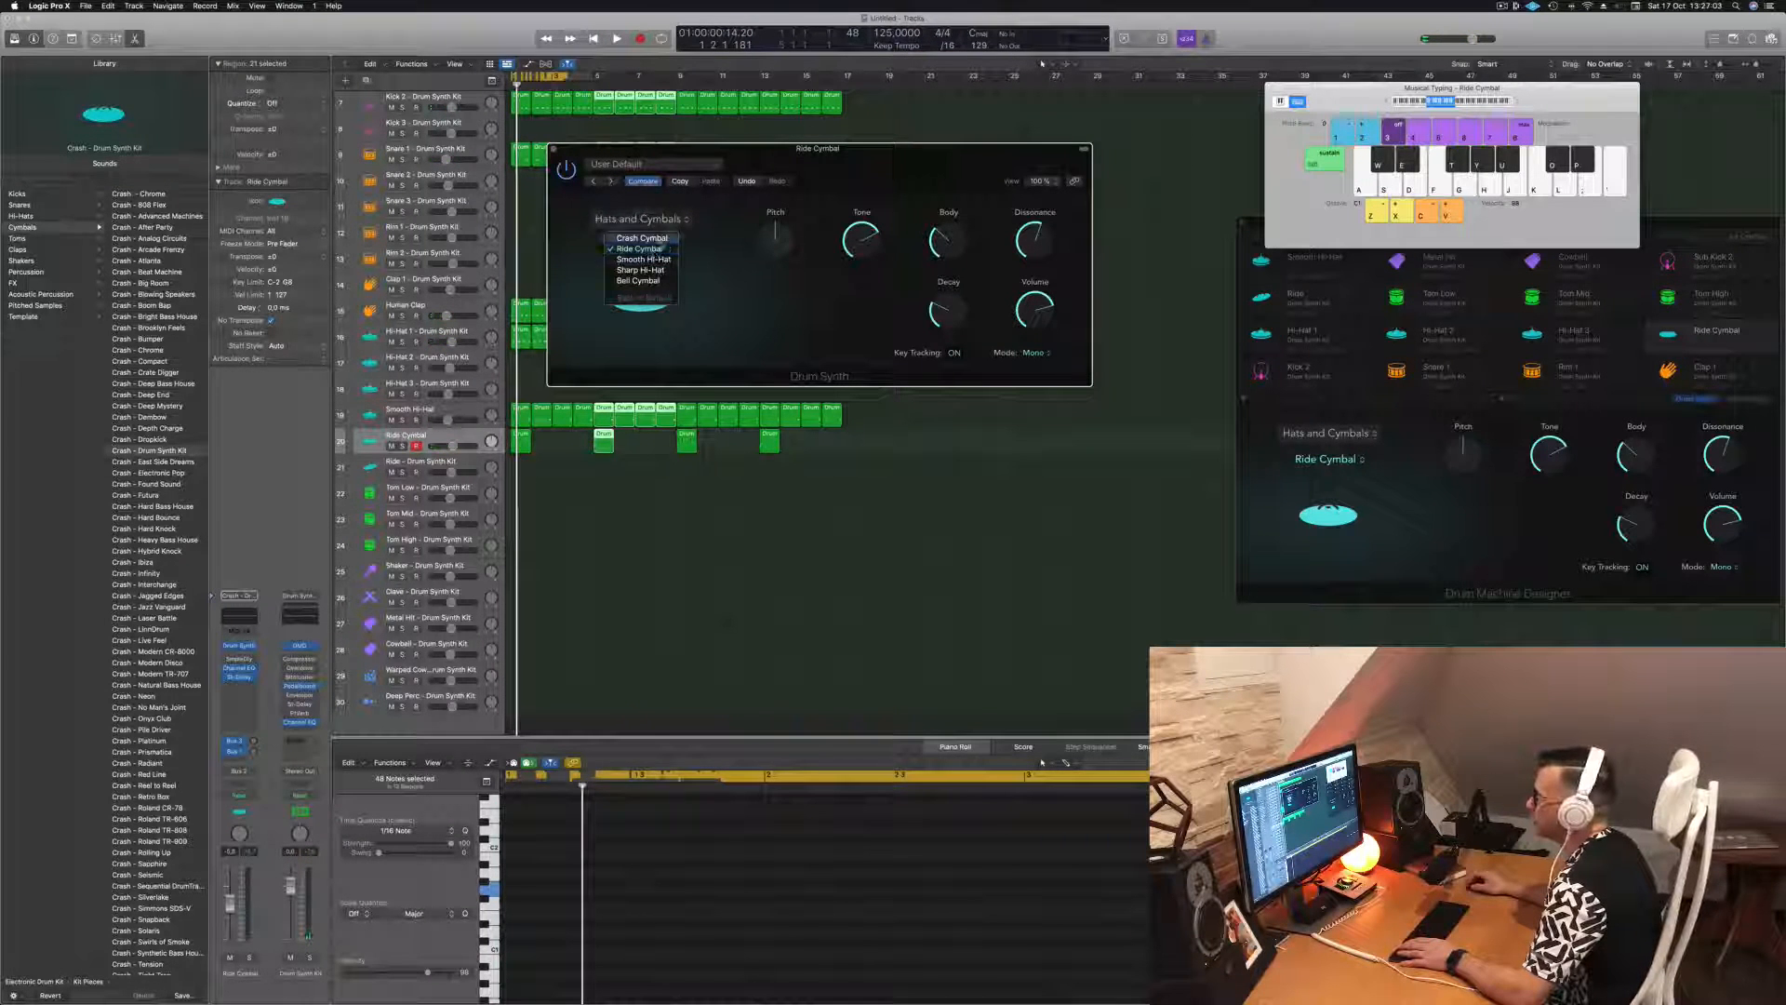
pyautogui.click(642, 238)
# - Raise the Crash Cymbal's Body, try lowering its Pitch to -12 before resetting it, and move the Drum Synth window aside
pyautogui.press('space')
pyautogui.press('space')
pyautogui.moveTo(864, 244); pyautogui.dragTo(853, 354)
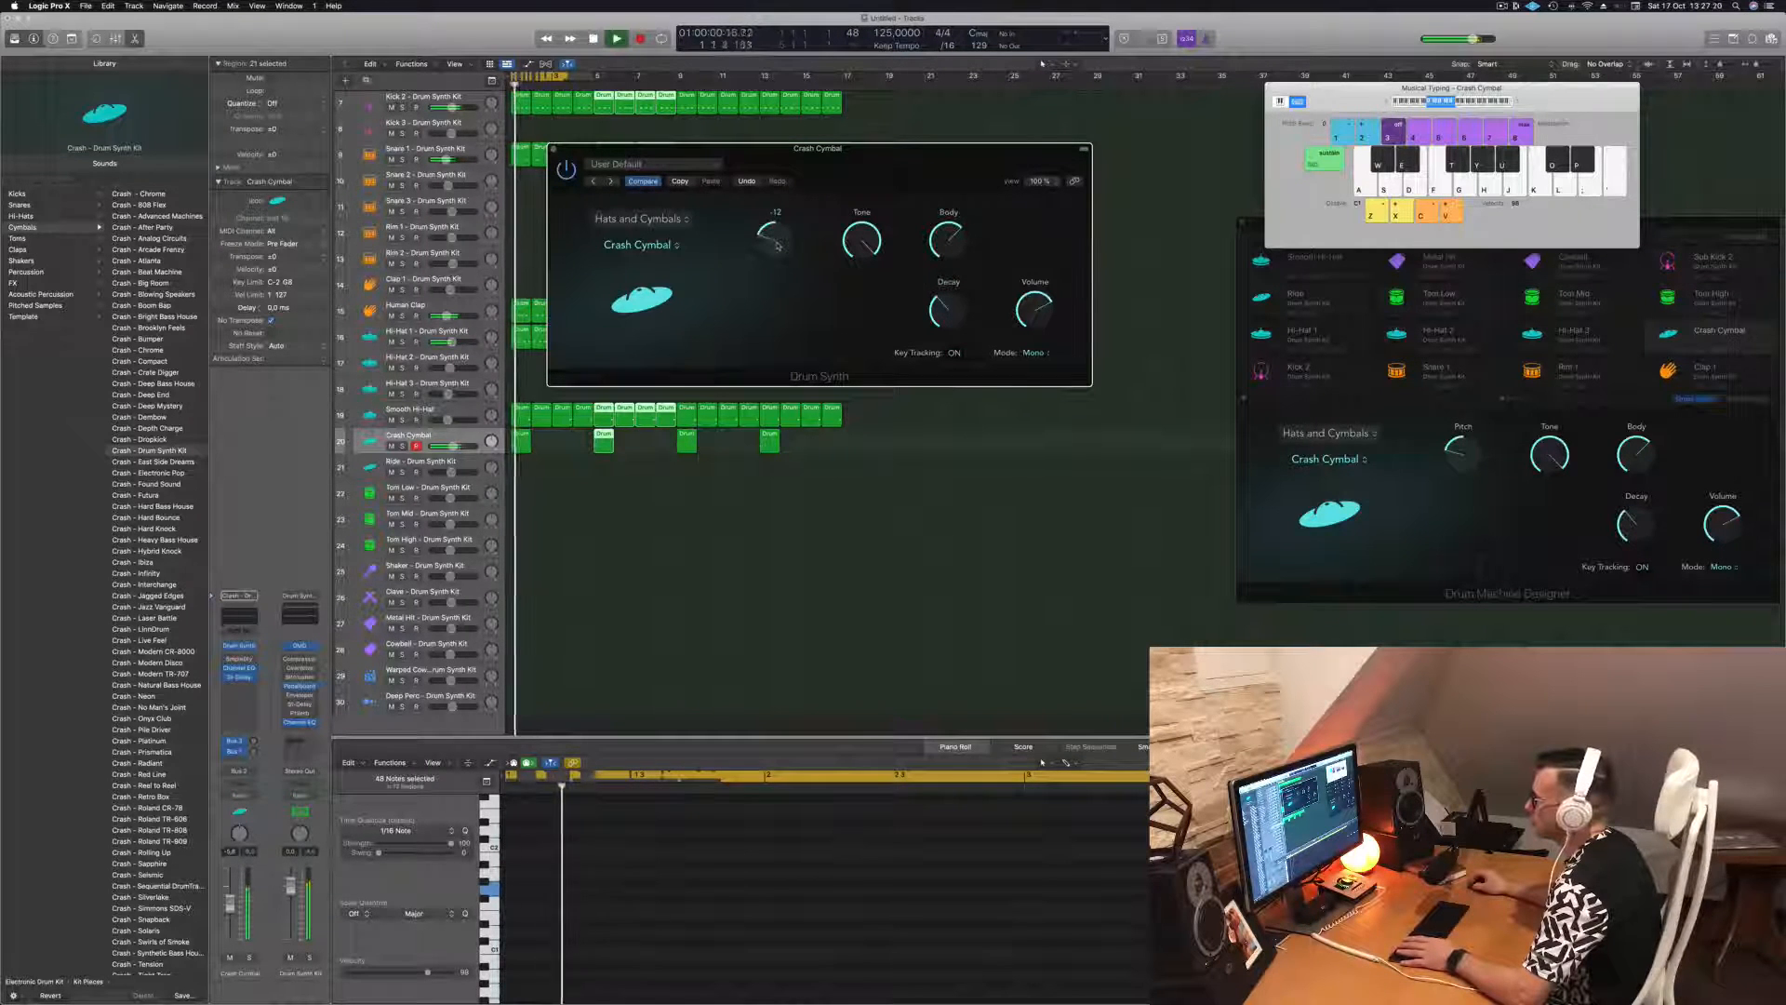
pyautogui.moveTo(846, 190); pyautogui.dragTo(866, 195)
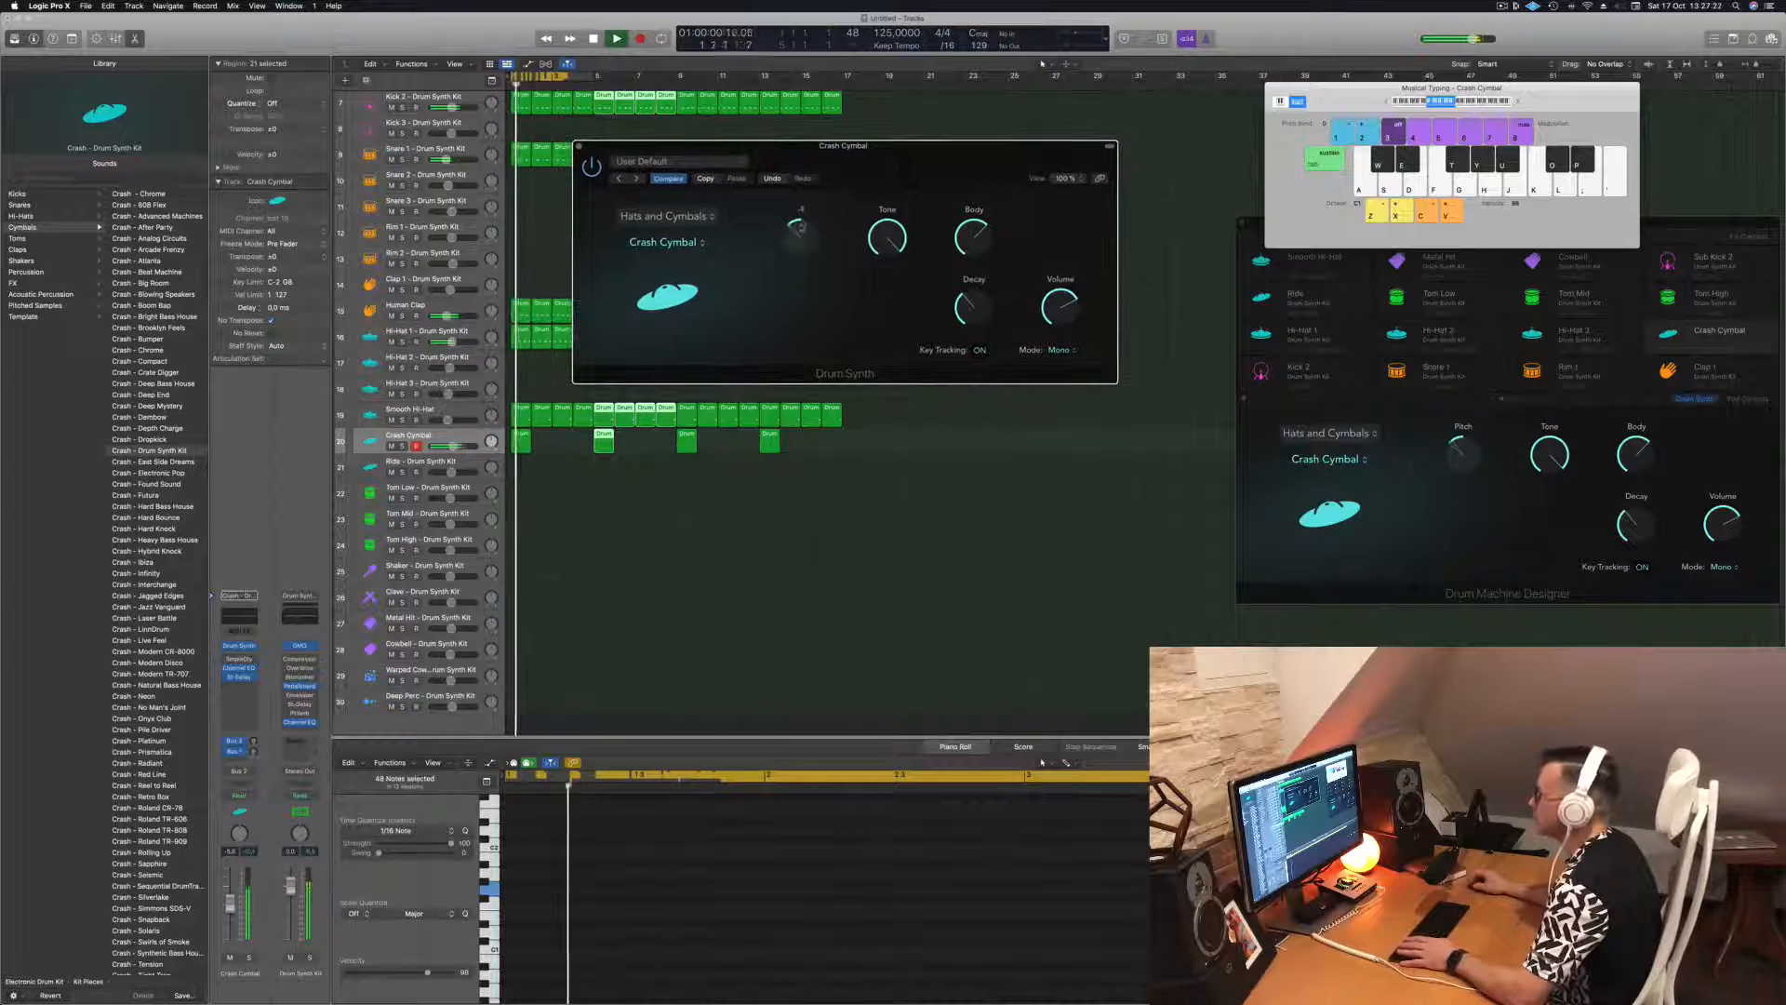
pyautogui.moveTo(808, 206); pyautogui.dragTo(980, 206)
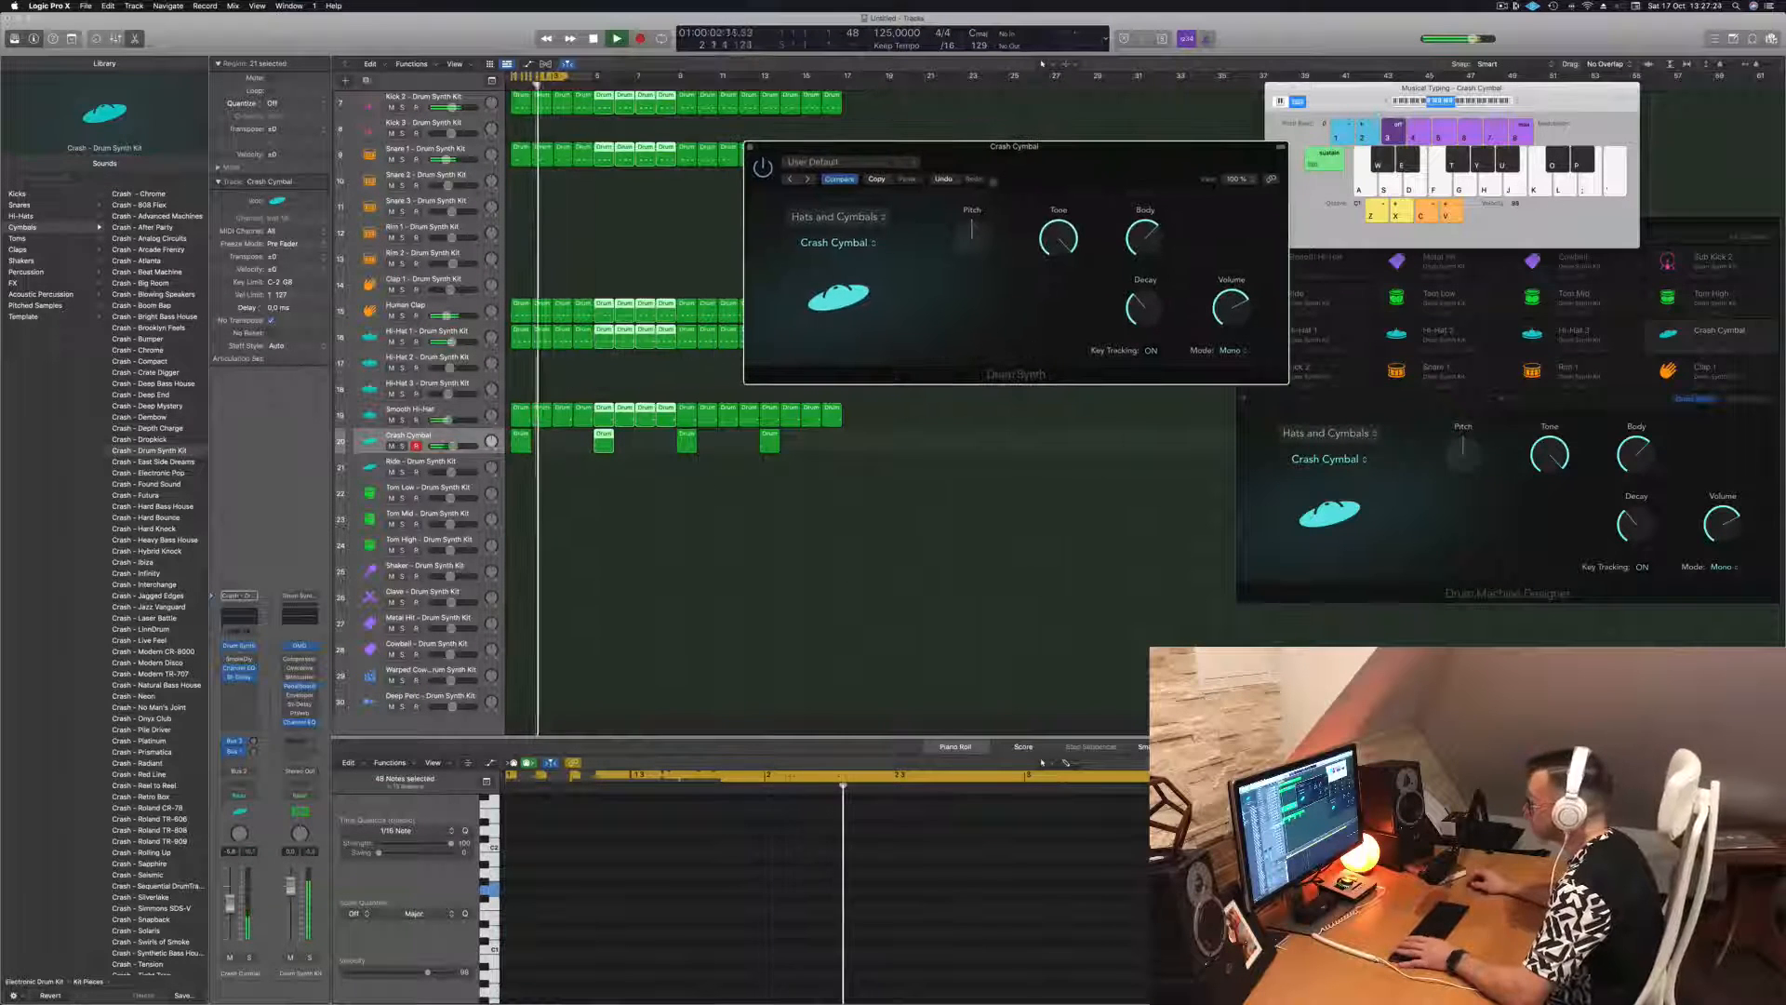
# - Select the first Crash Cymbal region, close its Drum Synth window, and extend the cycle range across all sixteen bars
pyautogui.click(521, 442)
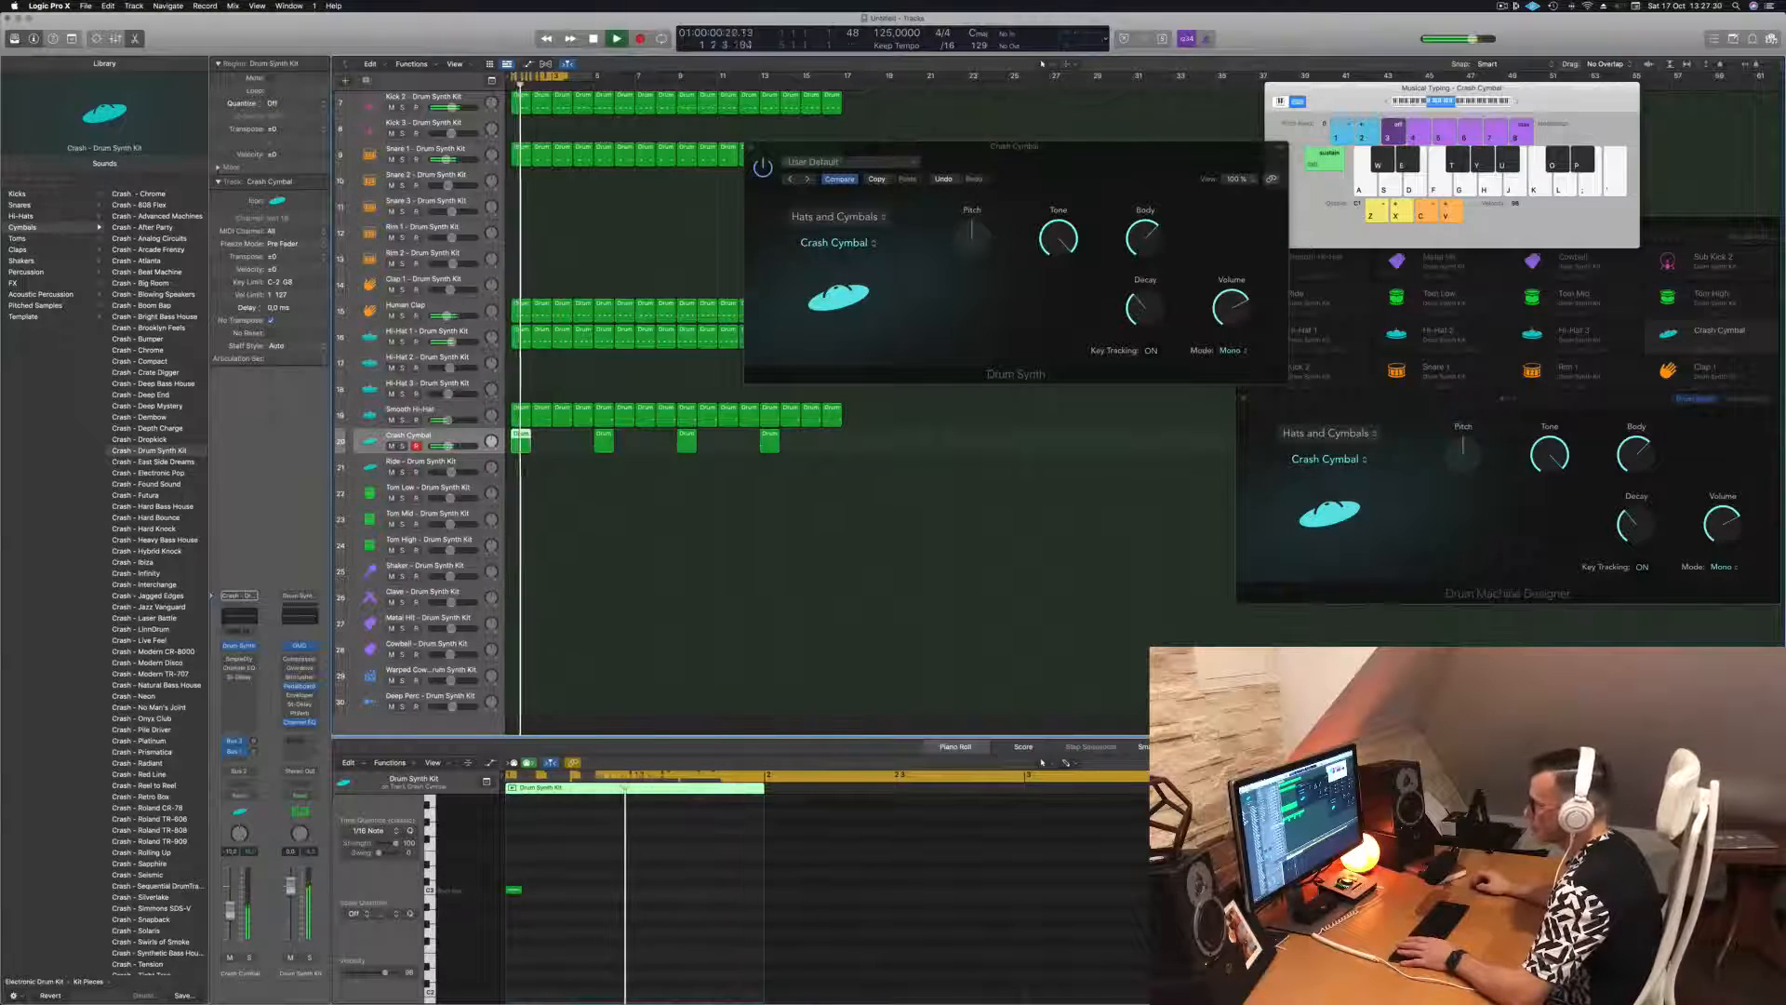
pyautogui.moveTo(1057, 146); pyautogui.dragTo(1019, 158)
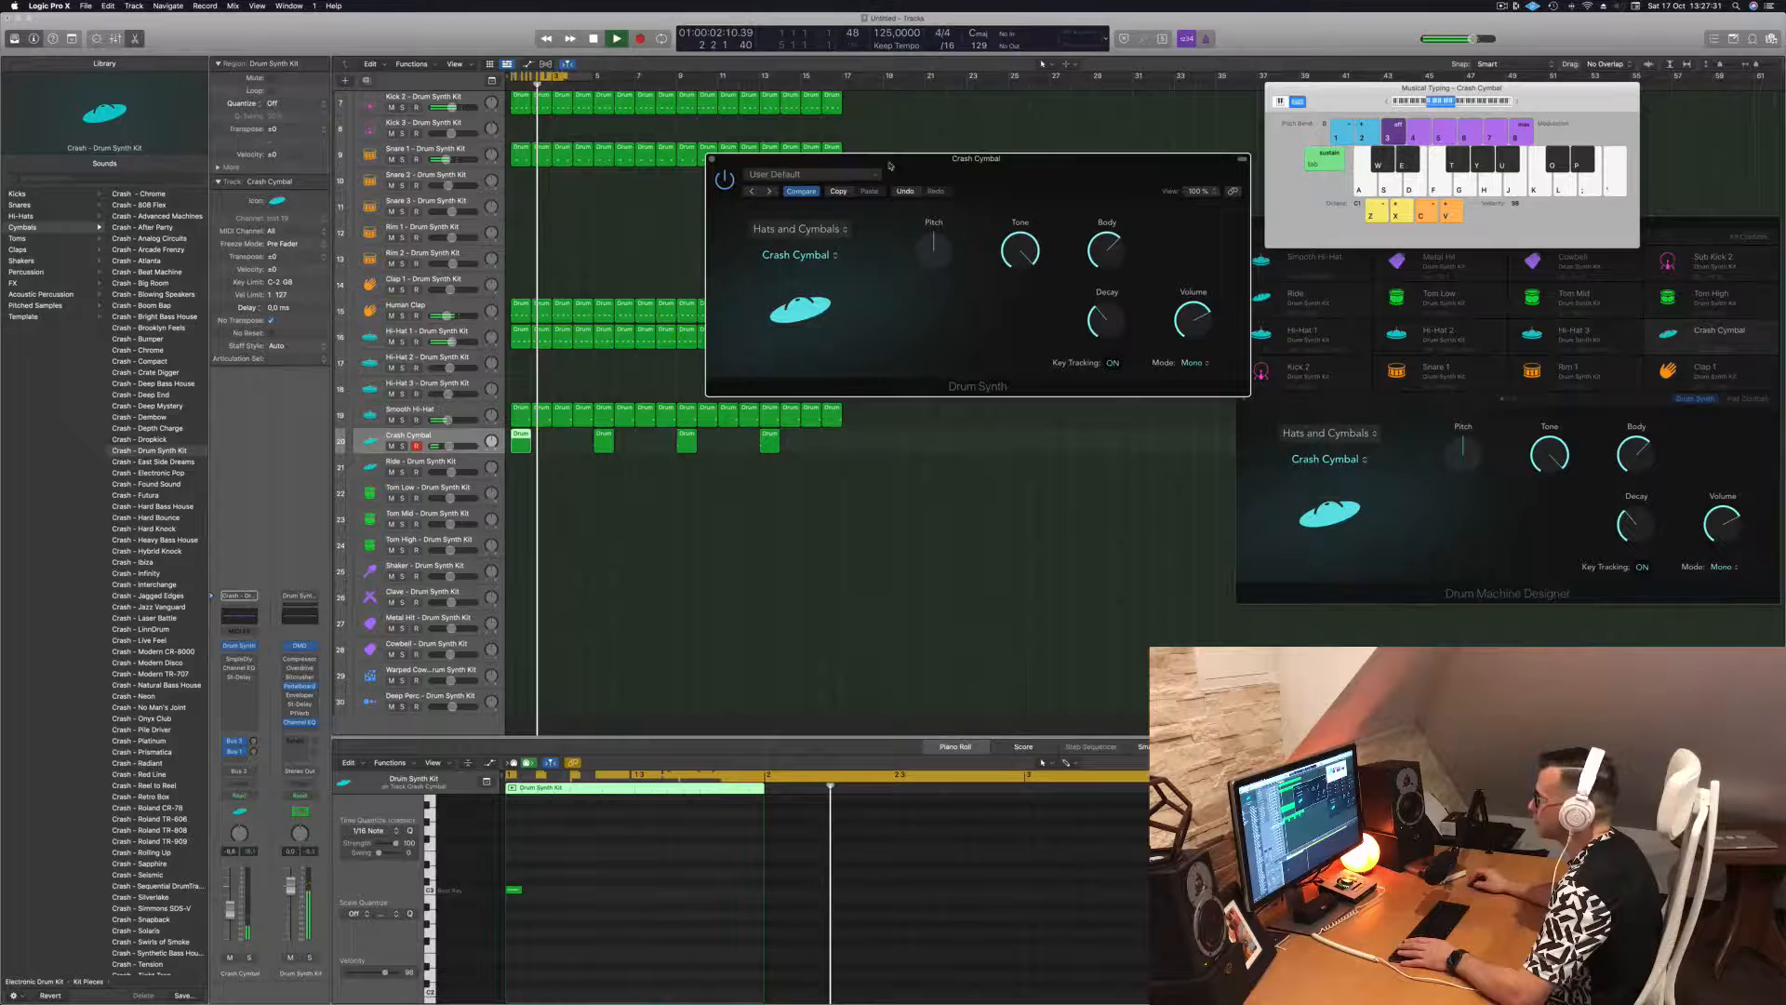
pyautogui.click(712, 160)
pyautogui.moveTo(593, 76)
pyautogui.mouseDown()
pyautogui.moveTo(847, 83)
pyautogui.moveTo(842, 108)
pyautogui.mouseUp()
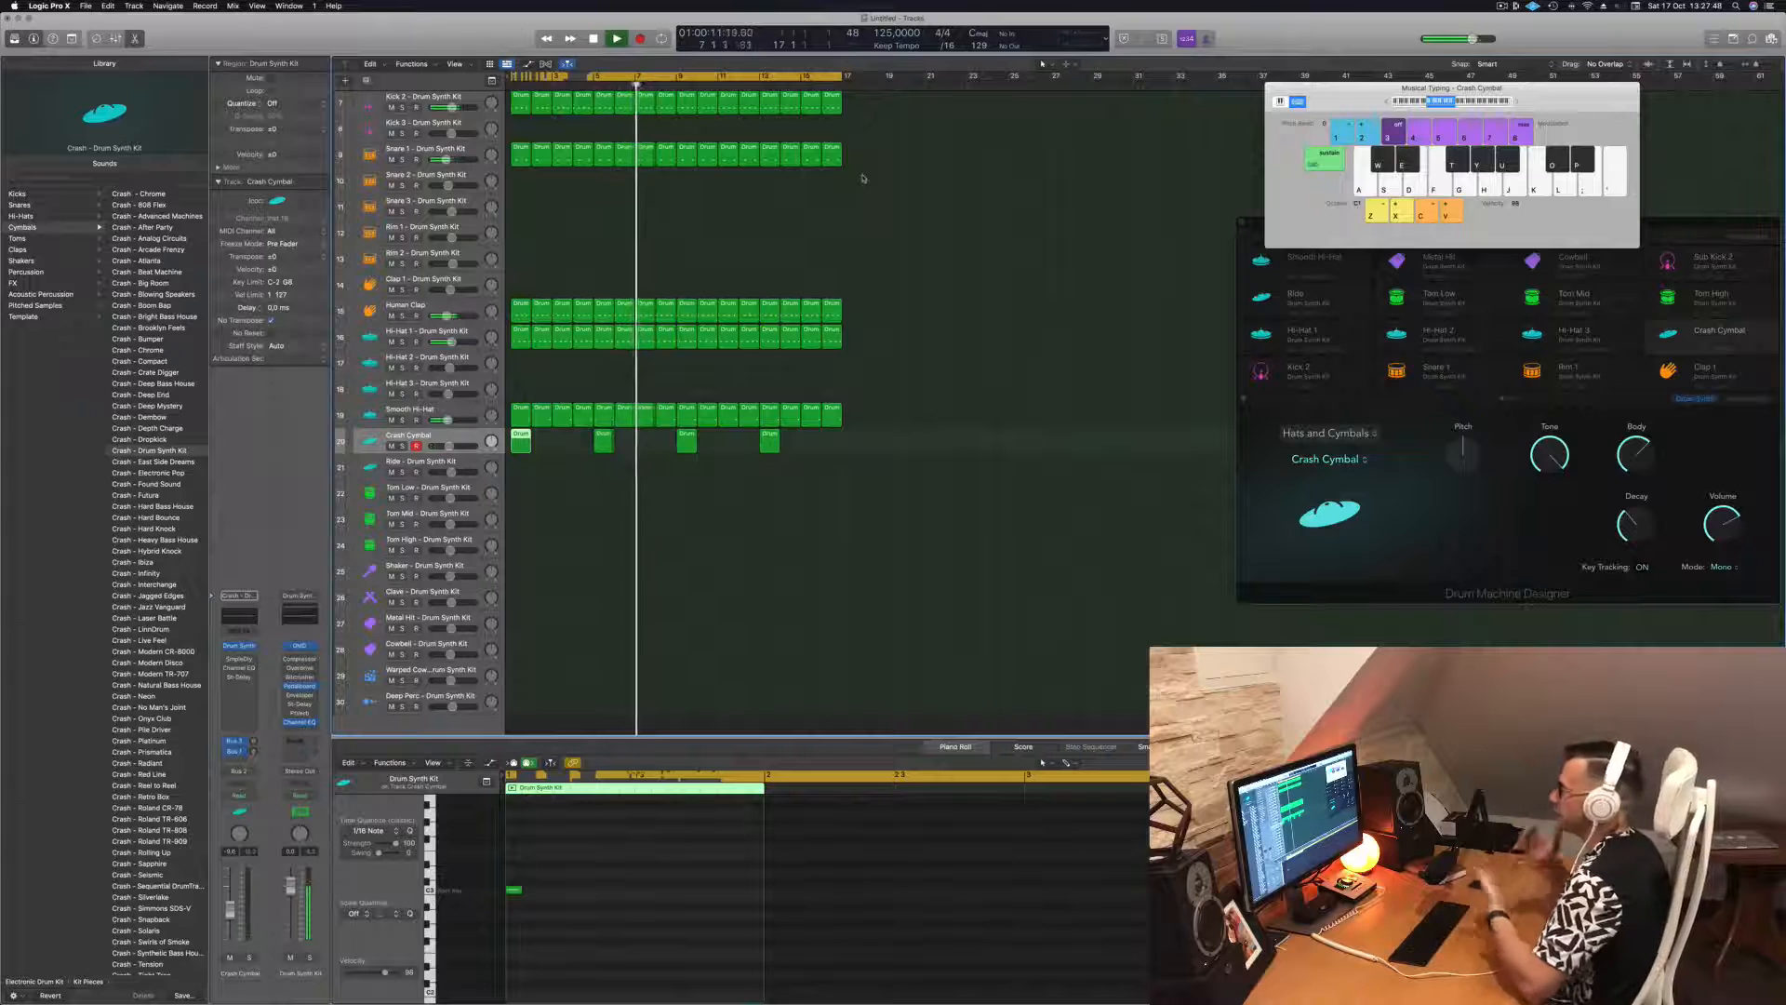
# - Listen to the full beat, select all regions on the Crash Cymbal track, and stop playback
pyautogui.scroll(5, 904, 285)
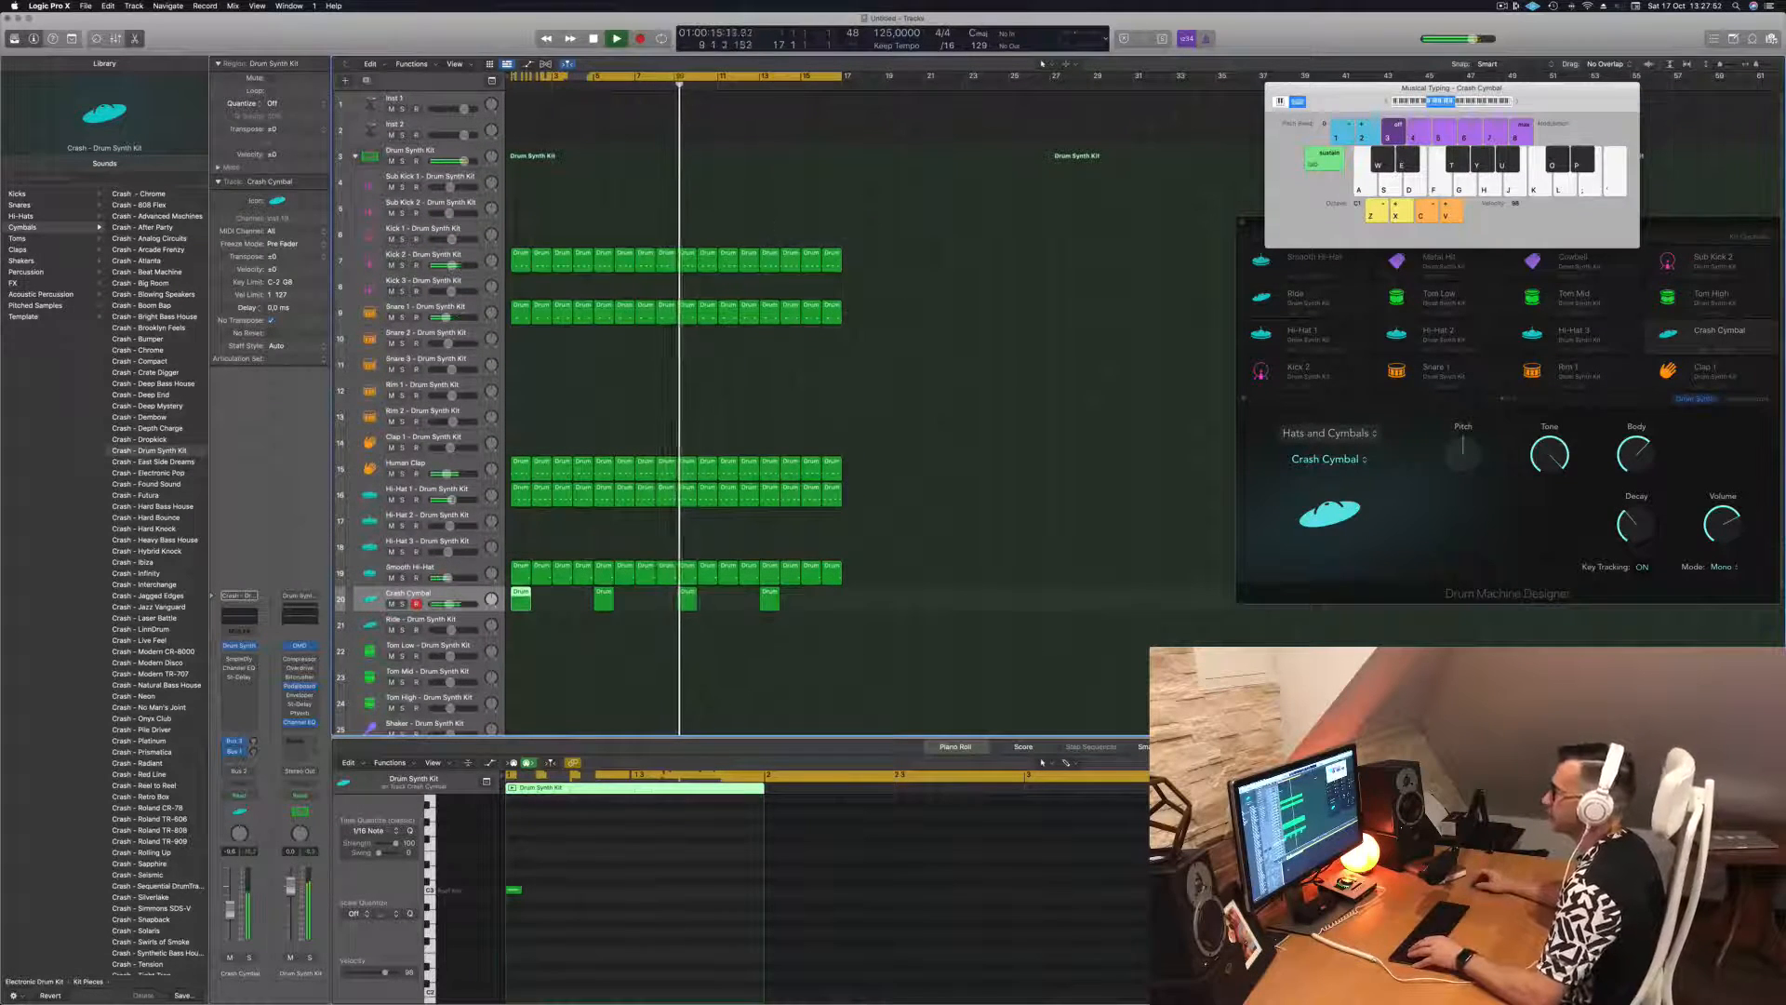
pyautogui.click(975, 322)
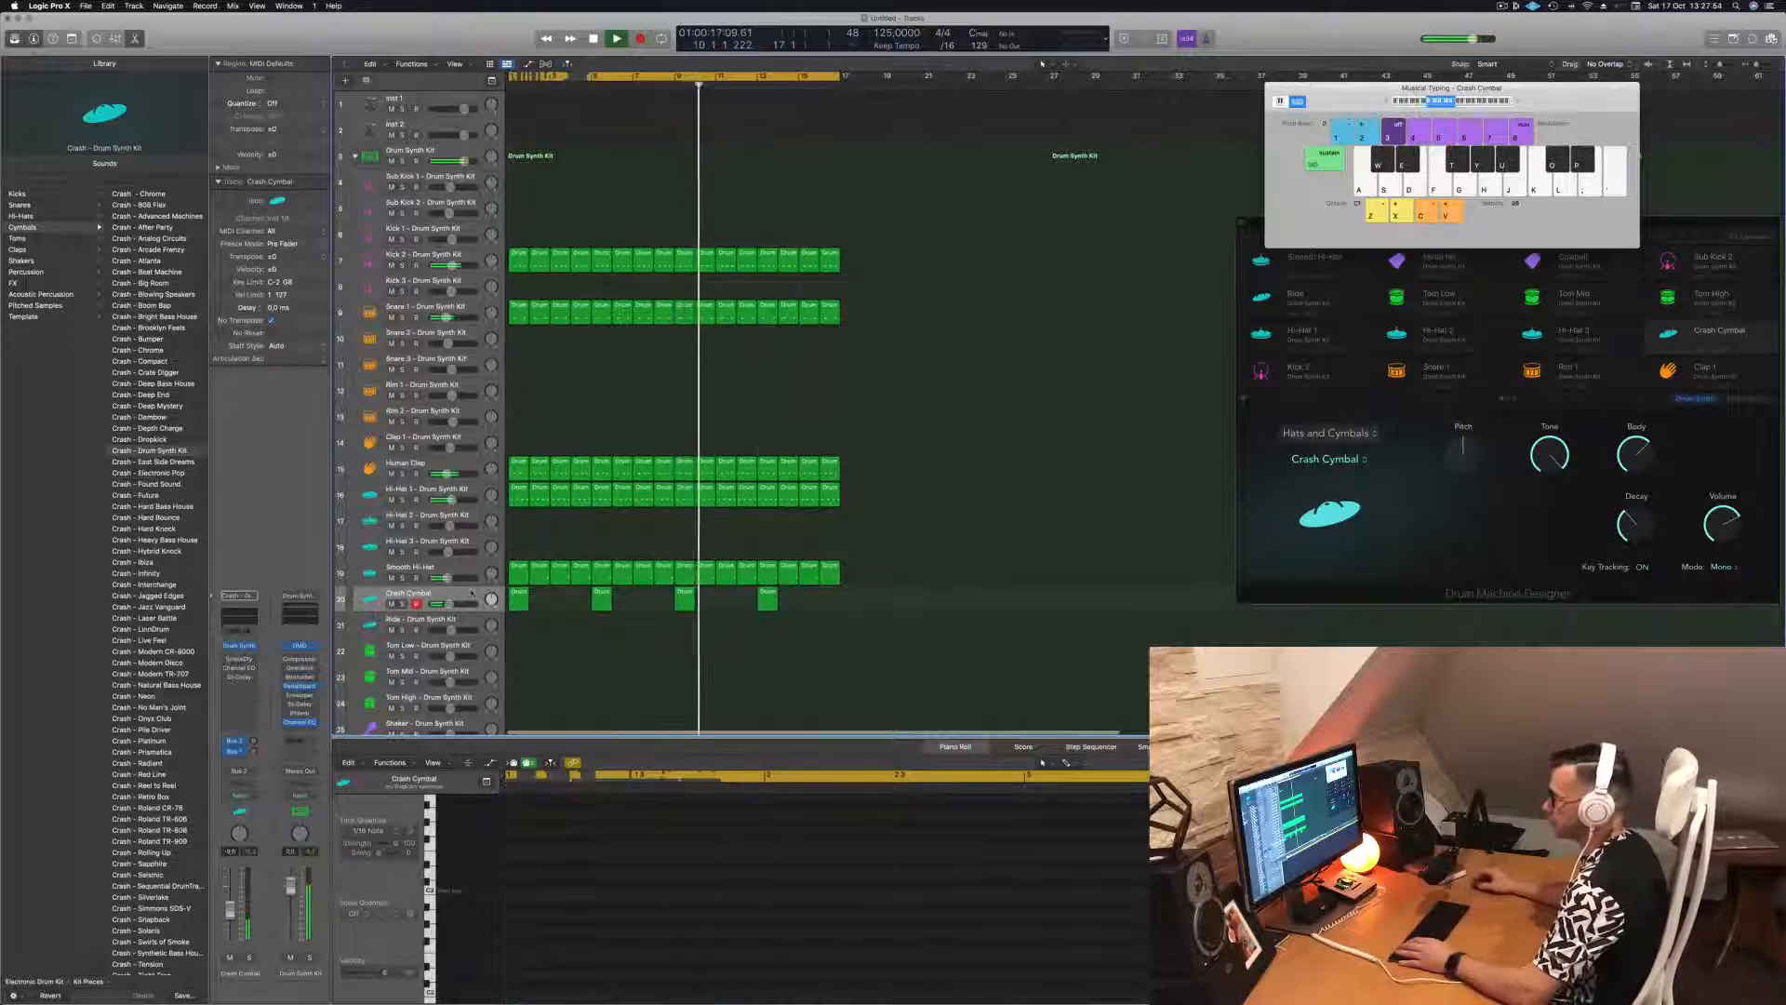
pyautogui.click(472, 593)
pyautogui.scroll(-4, 629, 604)
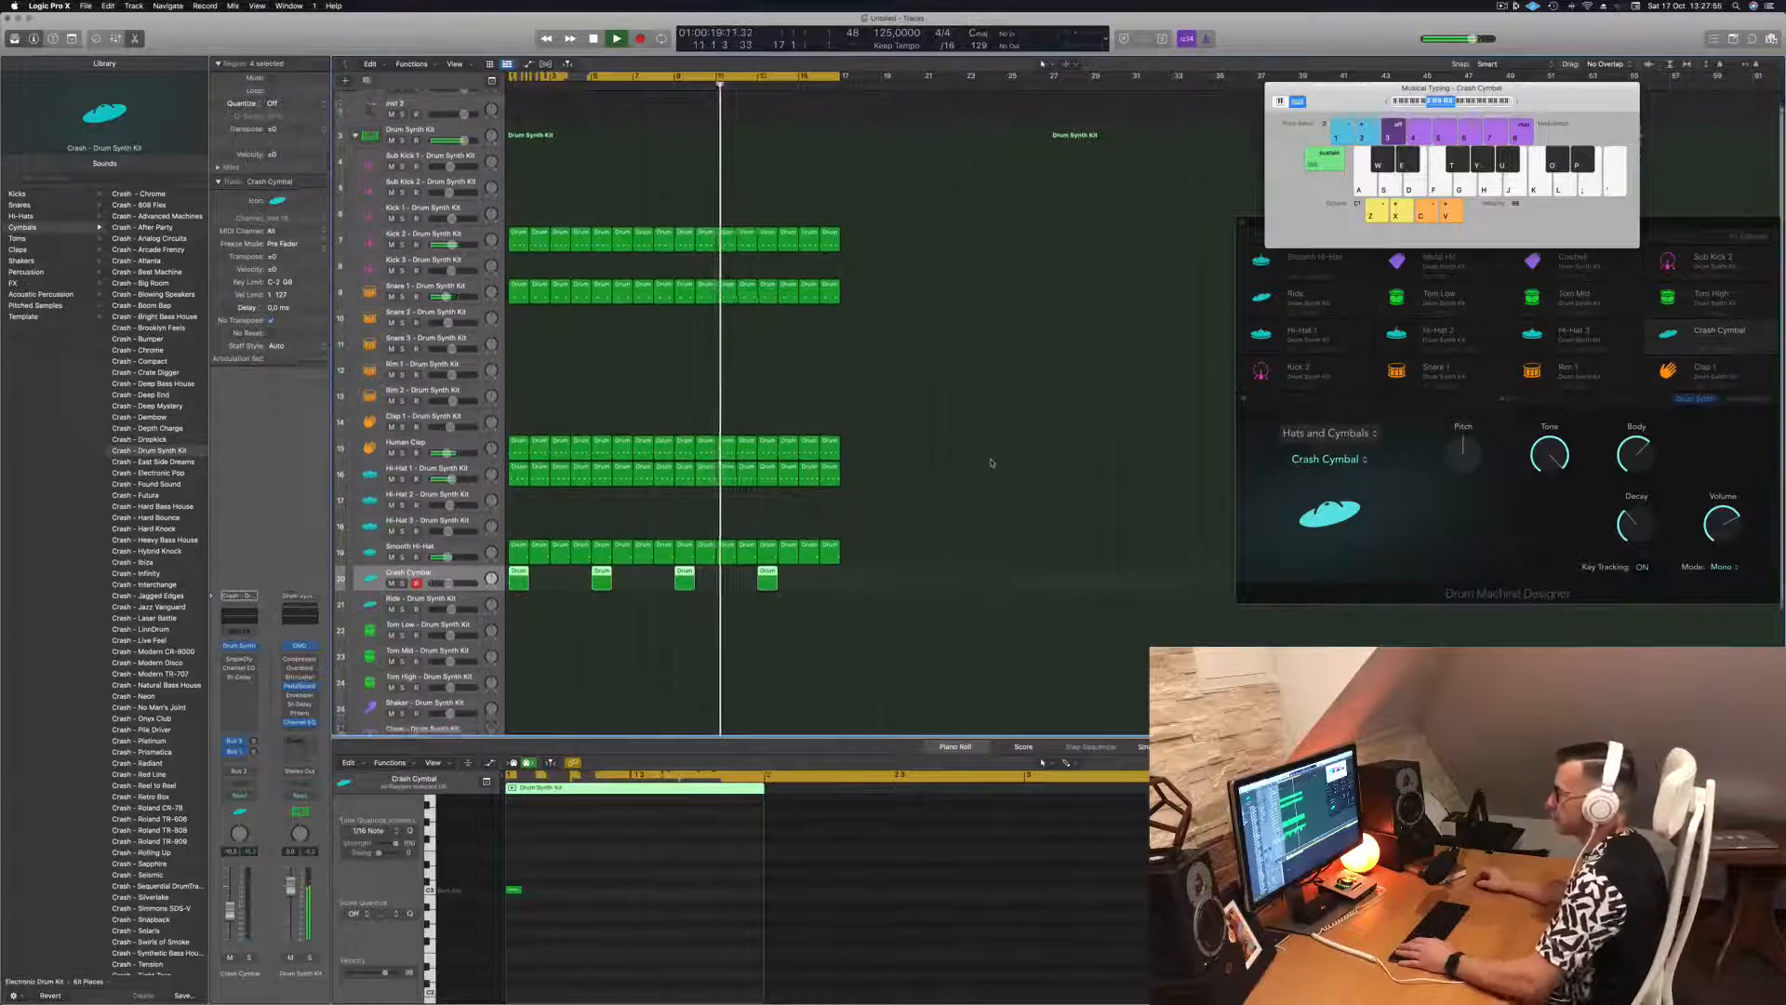
pyautogui.press('space')
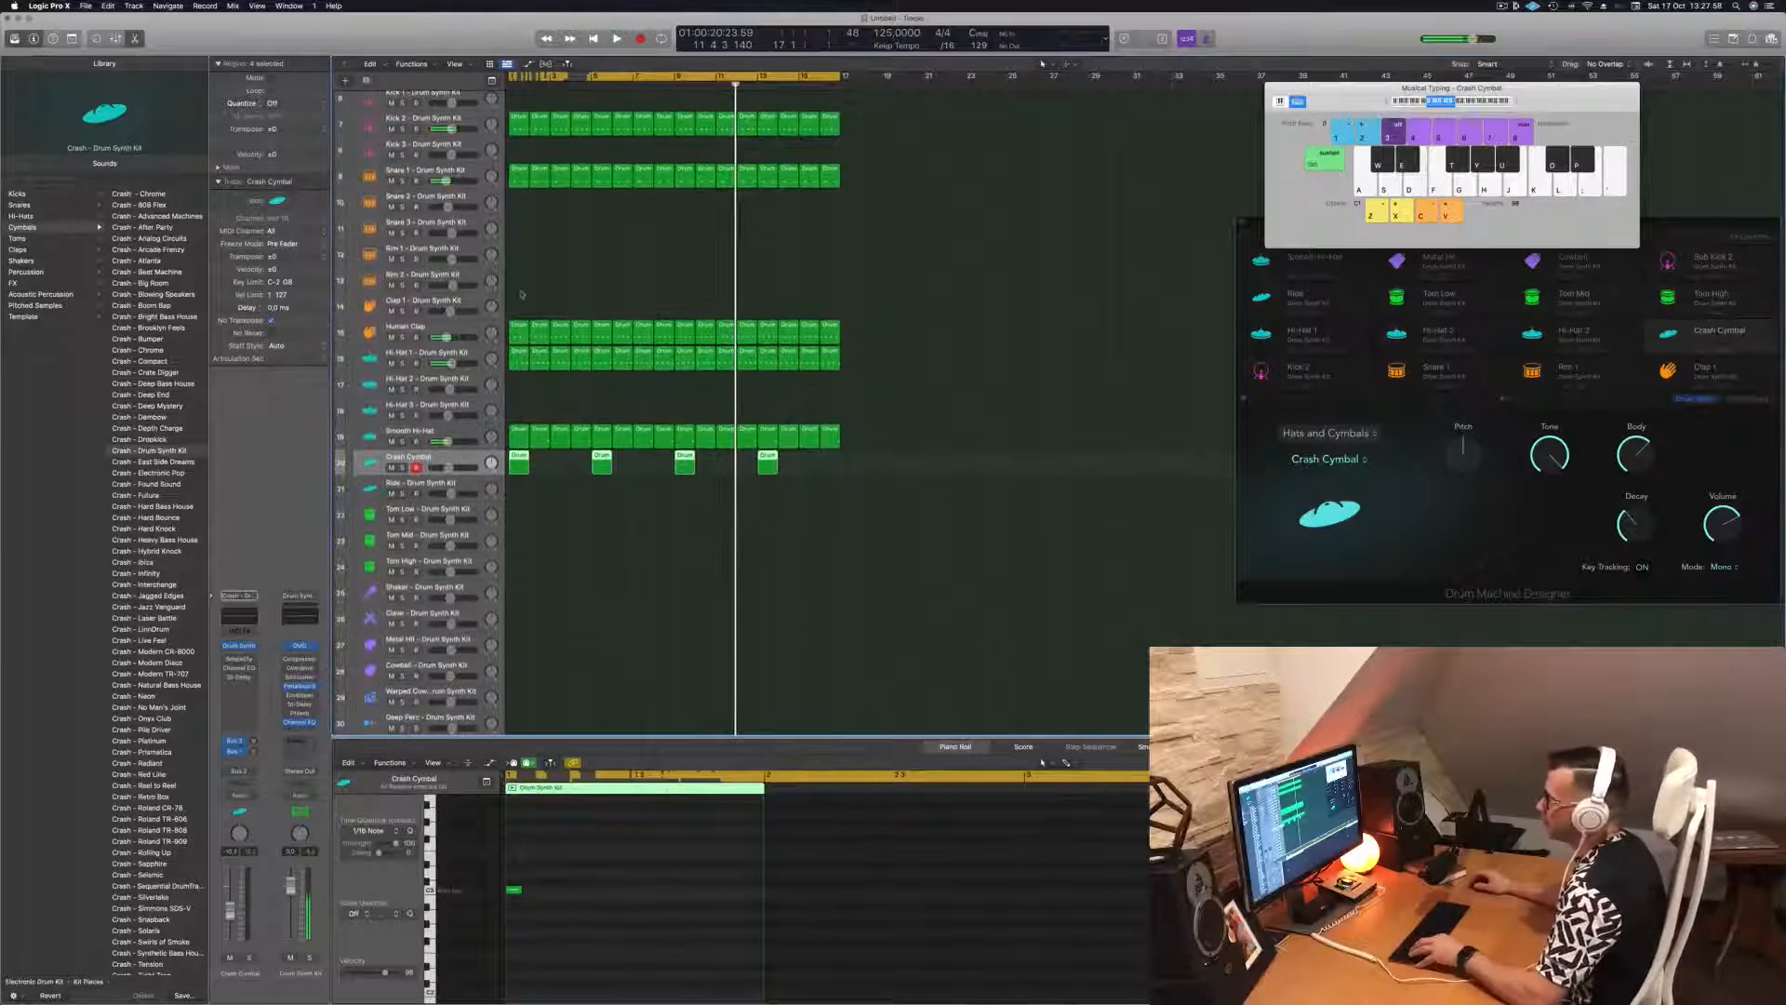
# - Copy the first Hi-Hat 1 region to the Ride track, shift its four notes earlier onto the beats, and play from the start
pyautogui.moveTo(518, 362); pyautogui.dragTo(520, 488)
pyautogui.press('Return')
pyautogui.press('space')
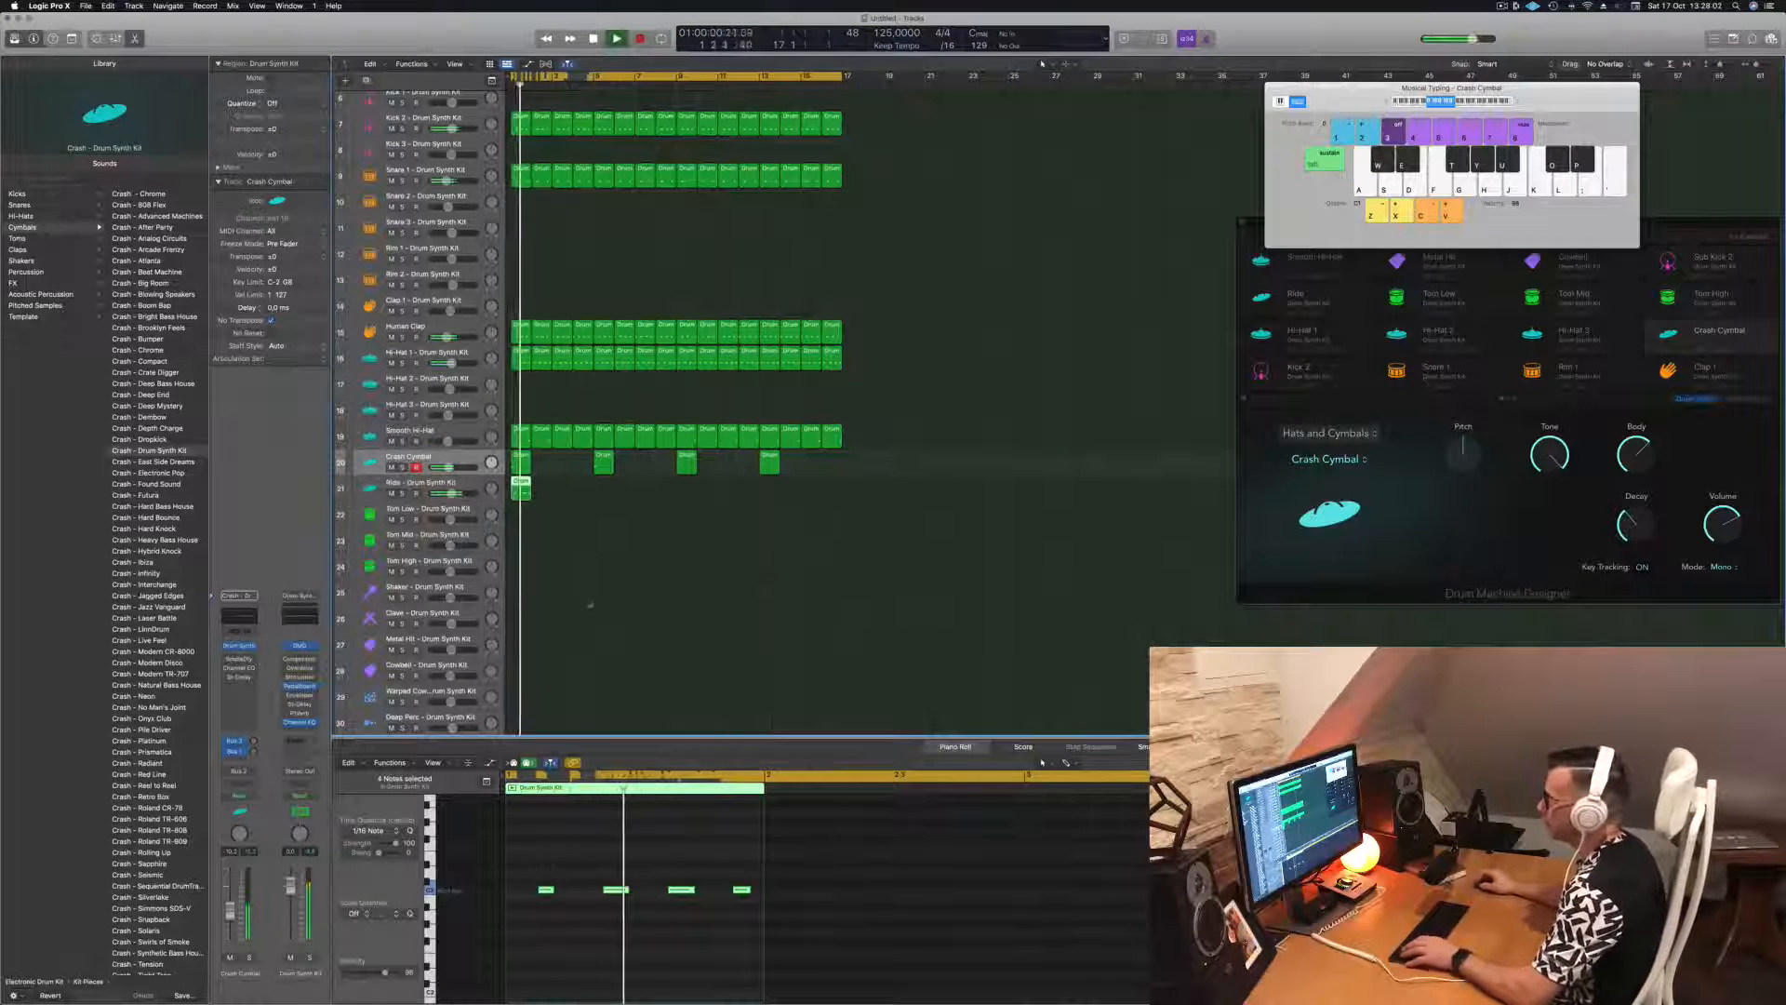
pyautogui.moveTo(536, 871); pyautogui.dragTo(915, 925)
pyautogui.press('Return')
pyautogui.press('space')
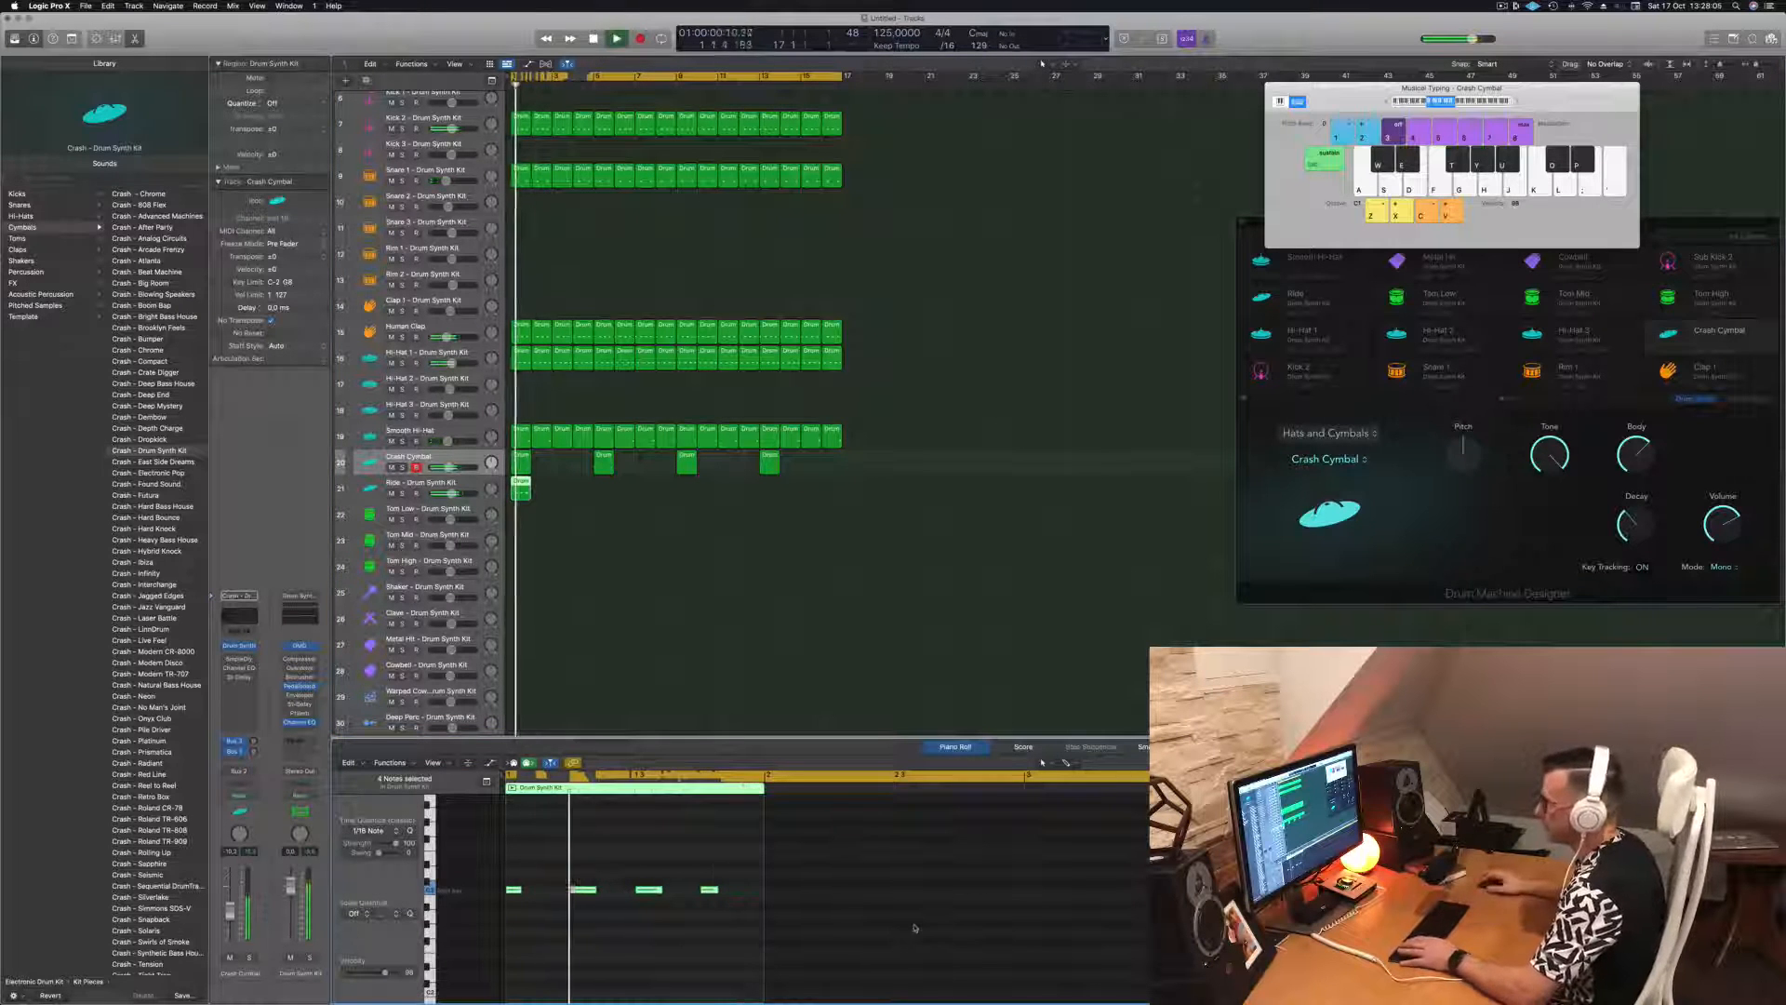
# - Open Drum Synth for the Ride track, play from the start, and change its sound from Bell Cymbal to Ride Cymbal
pyautogui.click(469, 483)
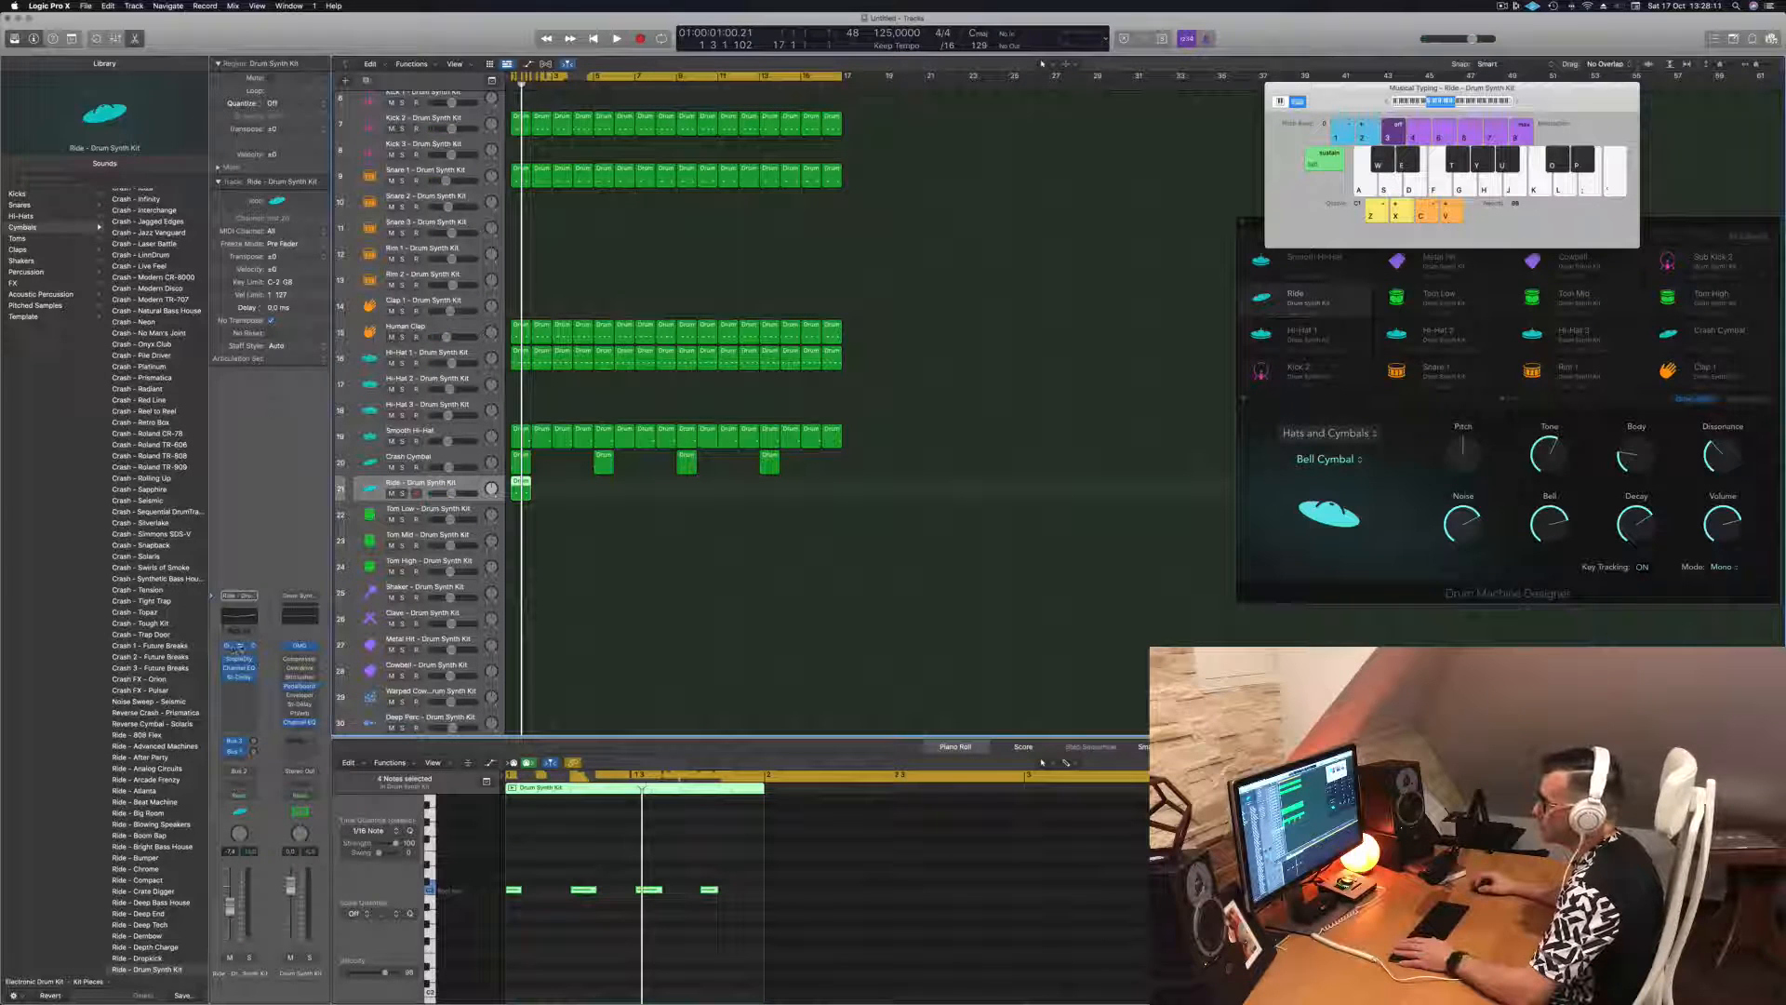
pyautogui.click(239, 646)
pyautogui.press('Return')
pyautogui.press('space')
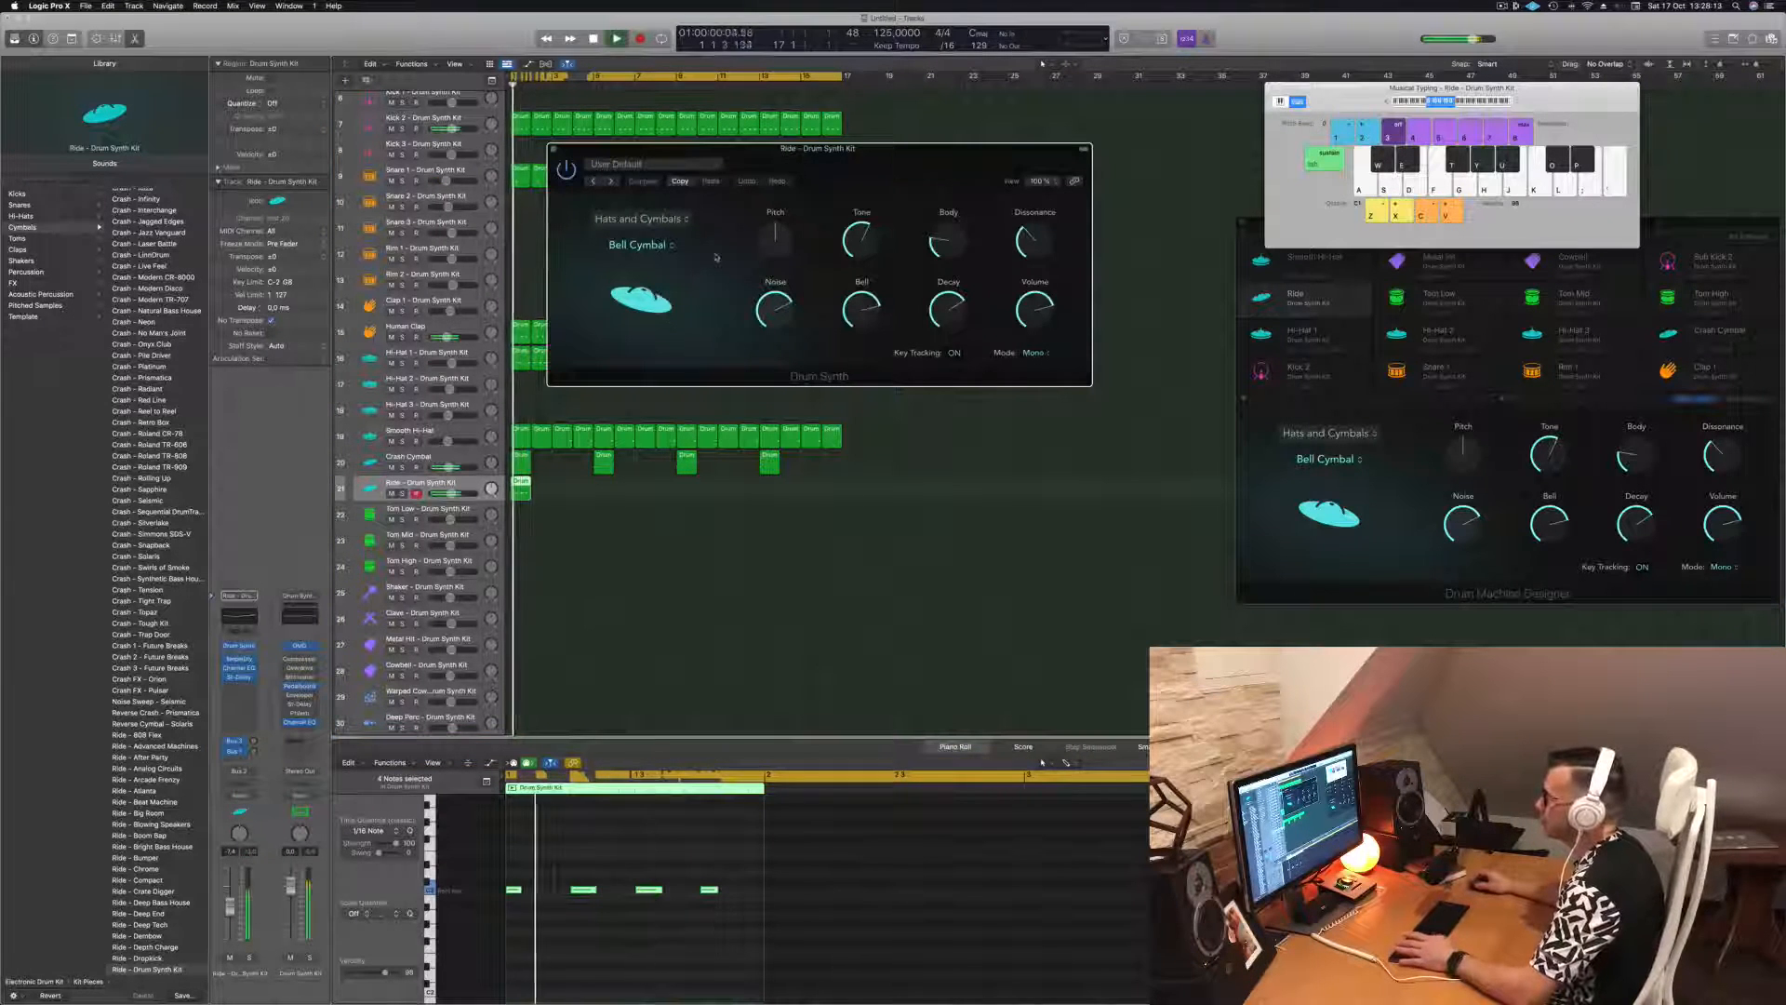
pyautogui.click(641, 244)
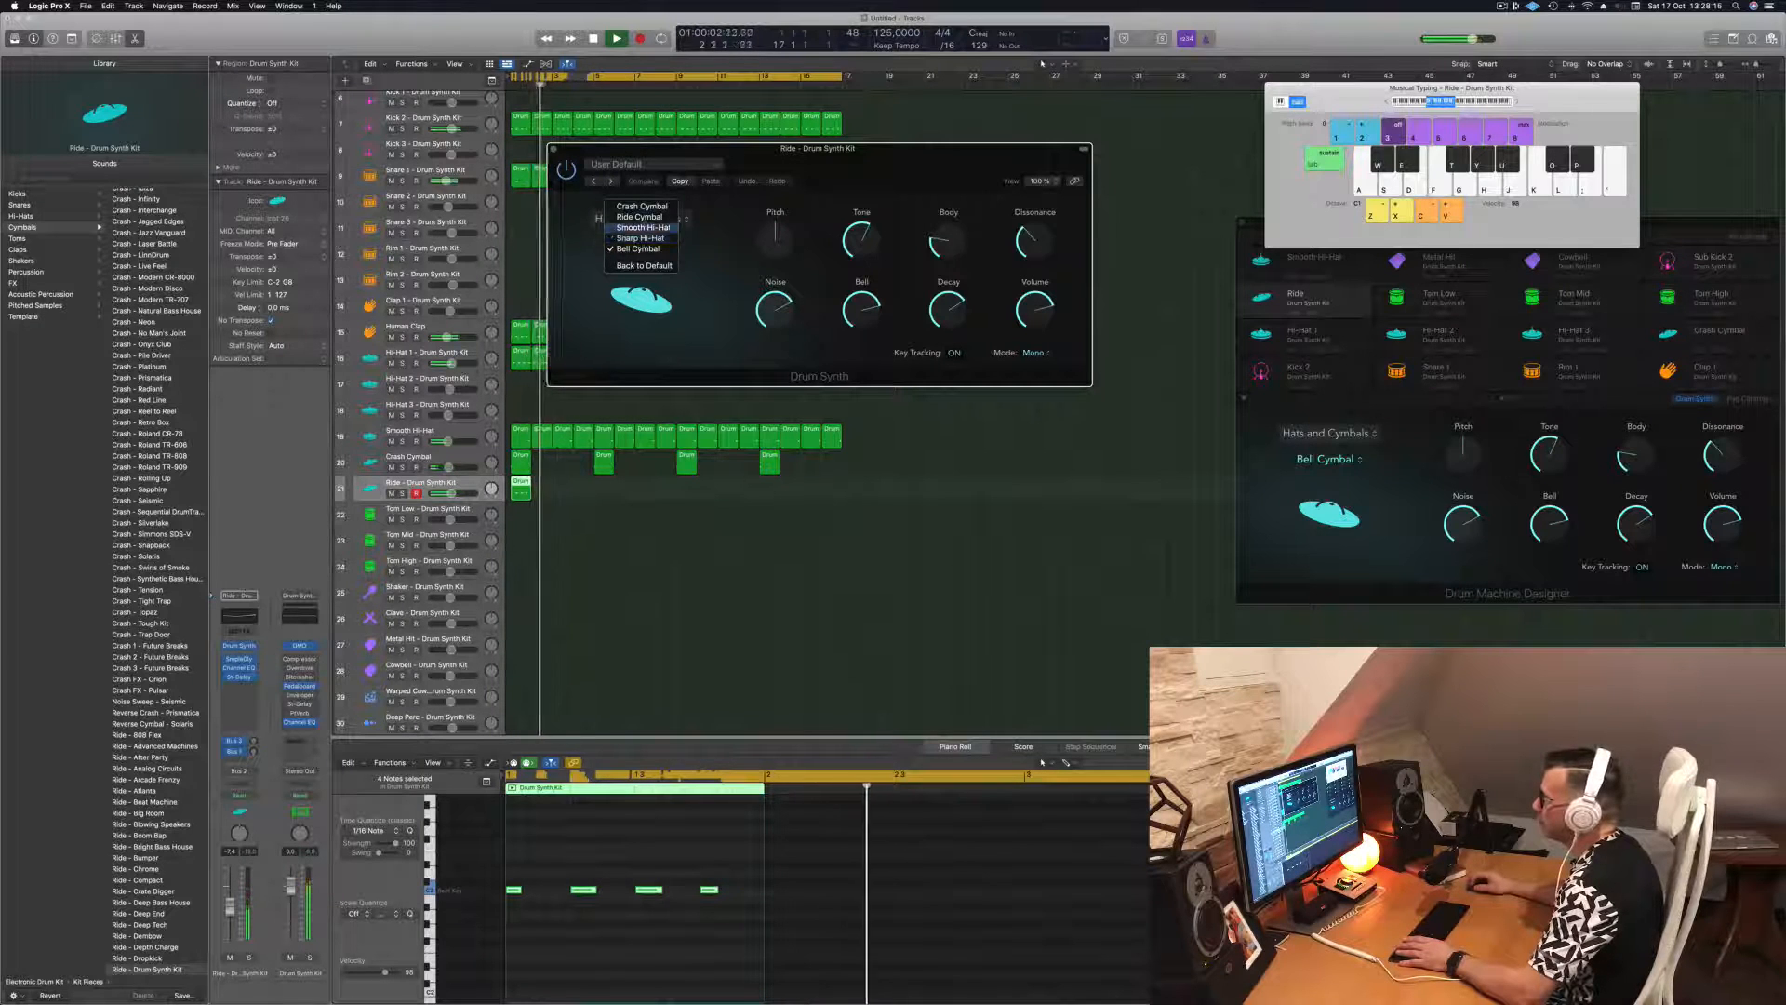
pyautogui.click(639, 217)
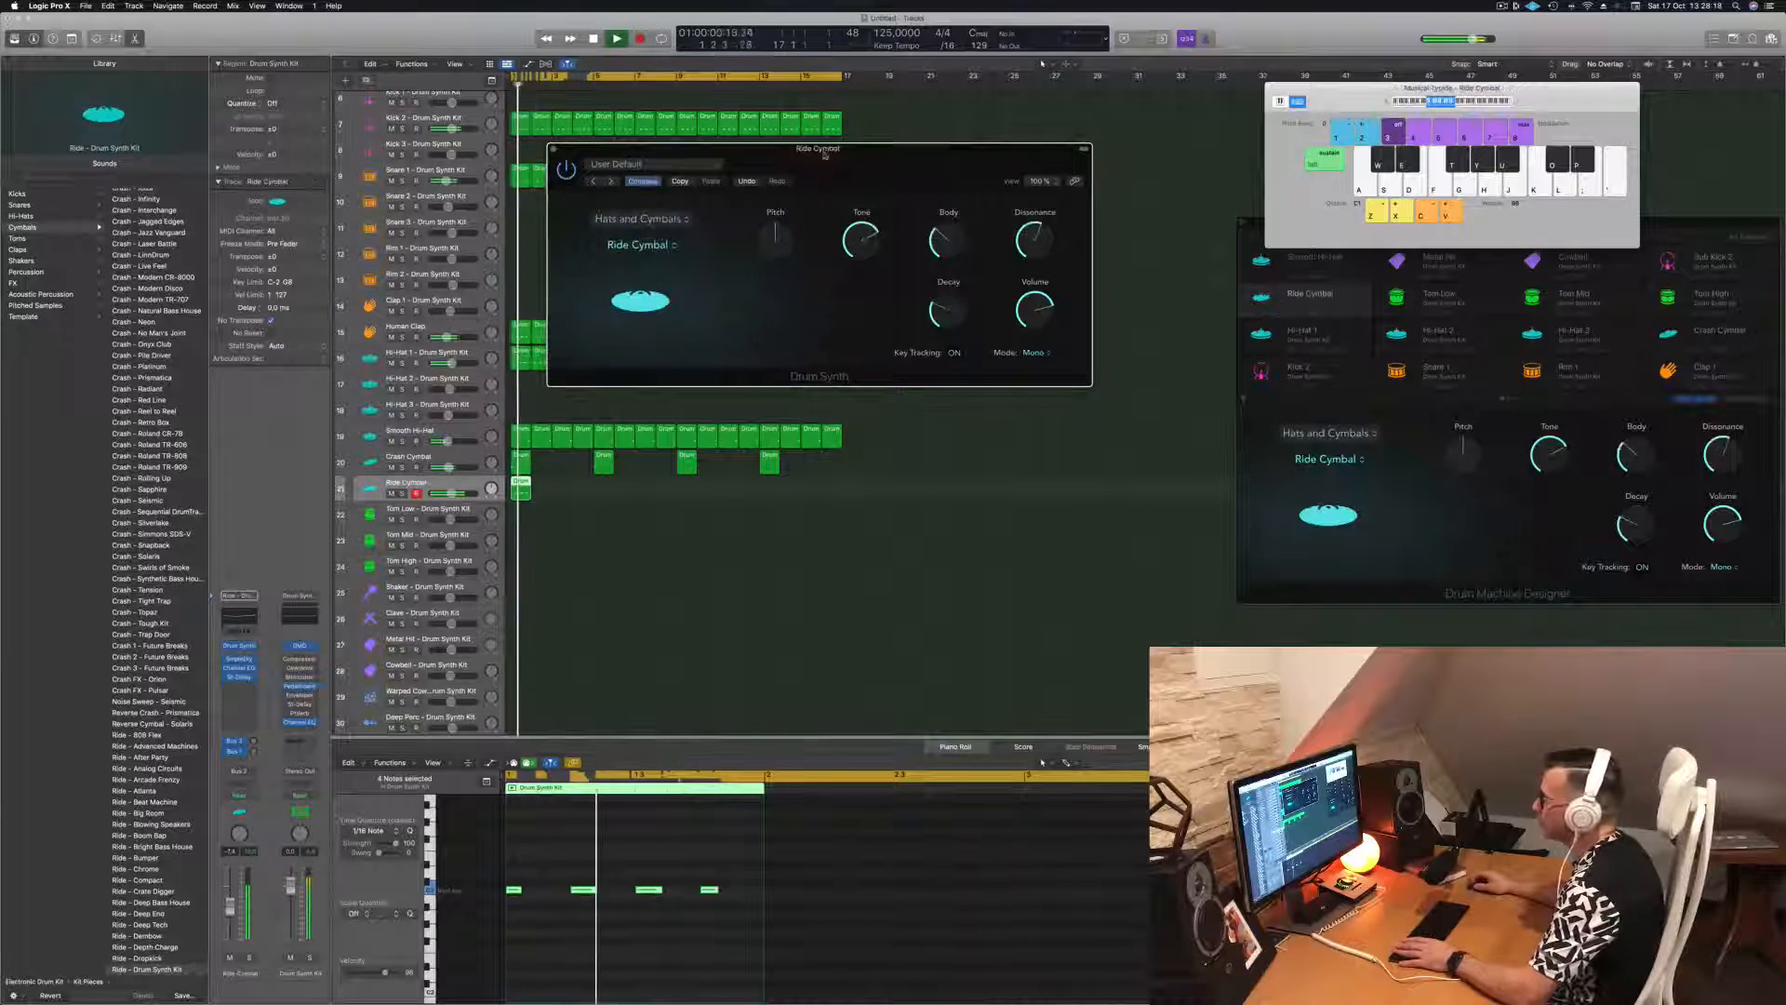
# - Raise the Ride Cymbal's Pitch, turn Tone, Body and Dissonance fully down, shorten Decay, and move the synth window aside
pyautogui.moveTo(824, 154); pyautogui.dragTo(961, 155)
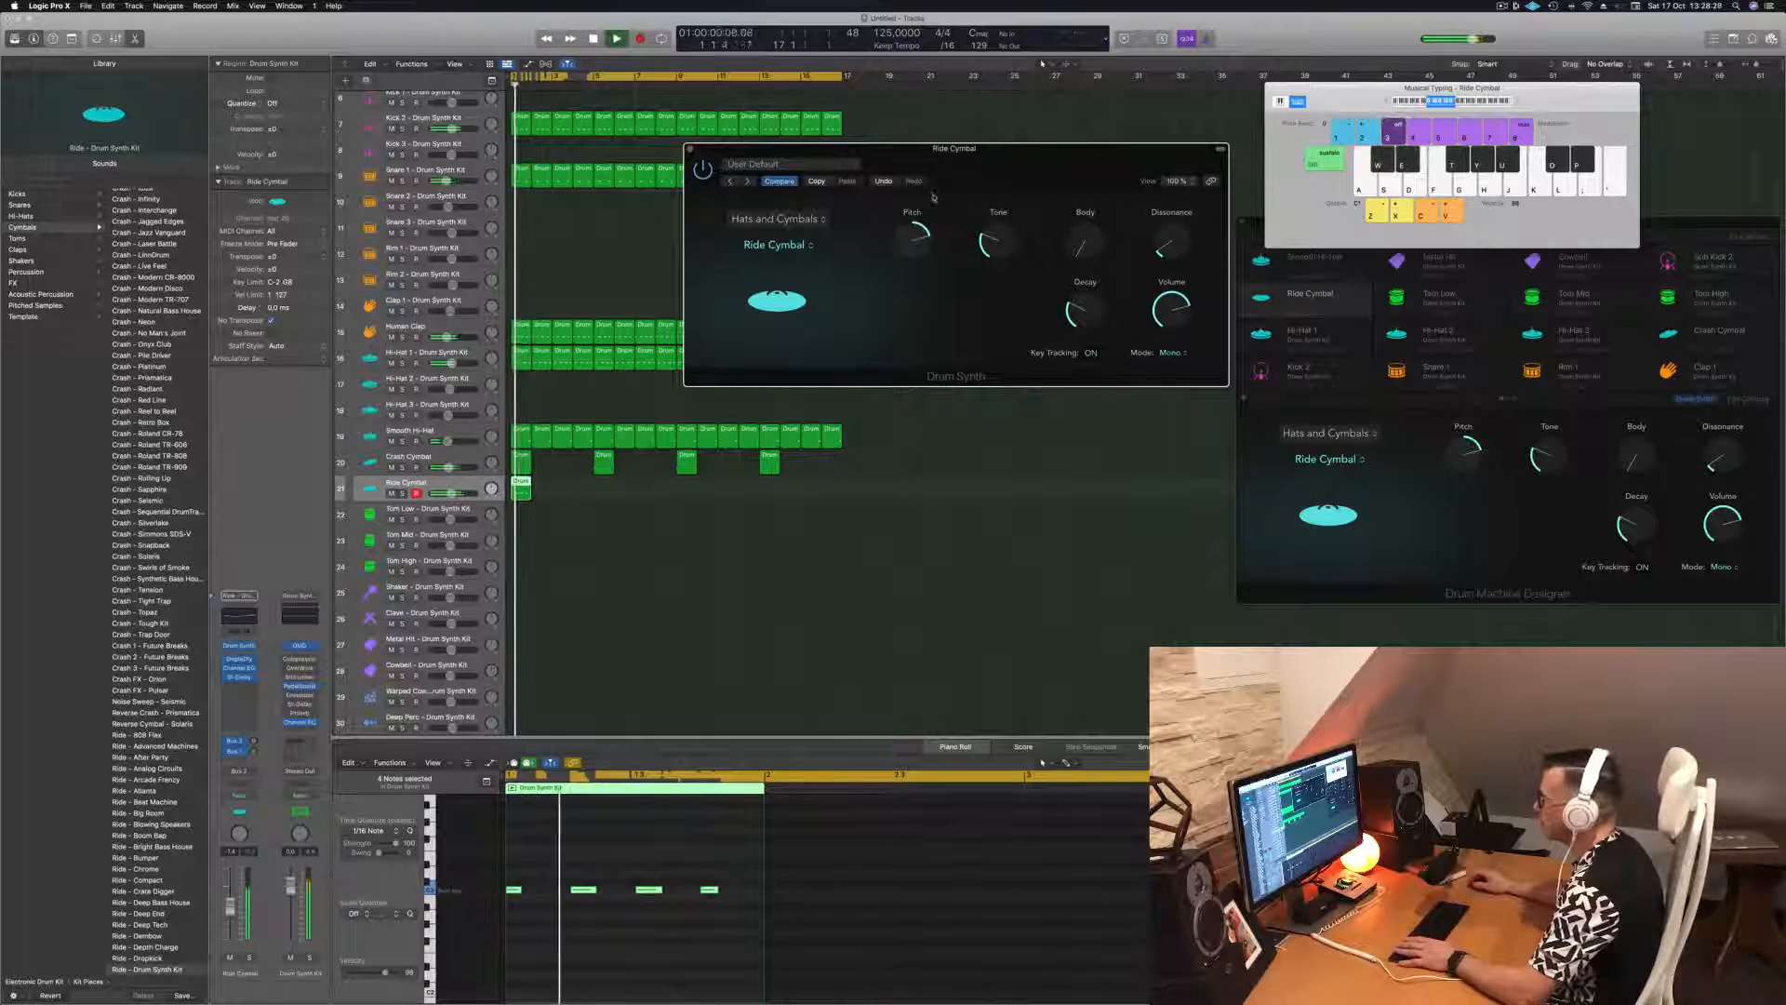
pyautogui.moveTo(947, 239); pyautogui.dragTo(685, 254)
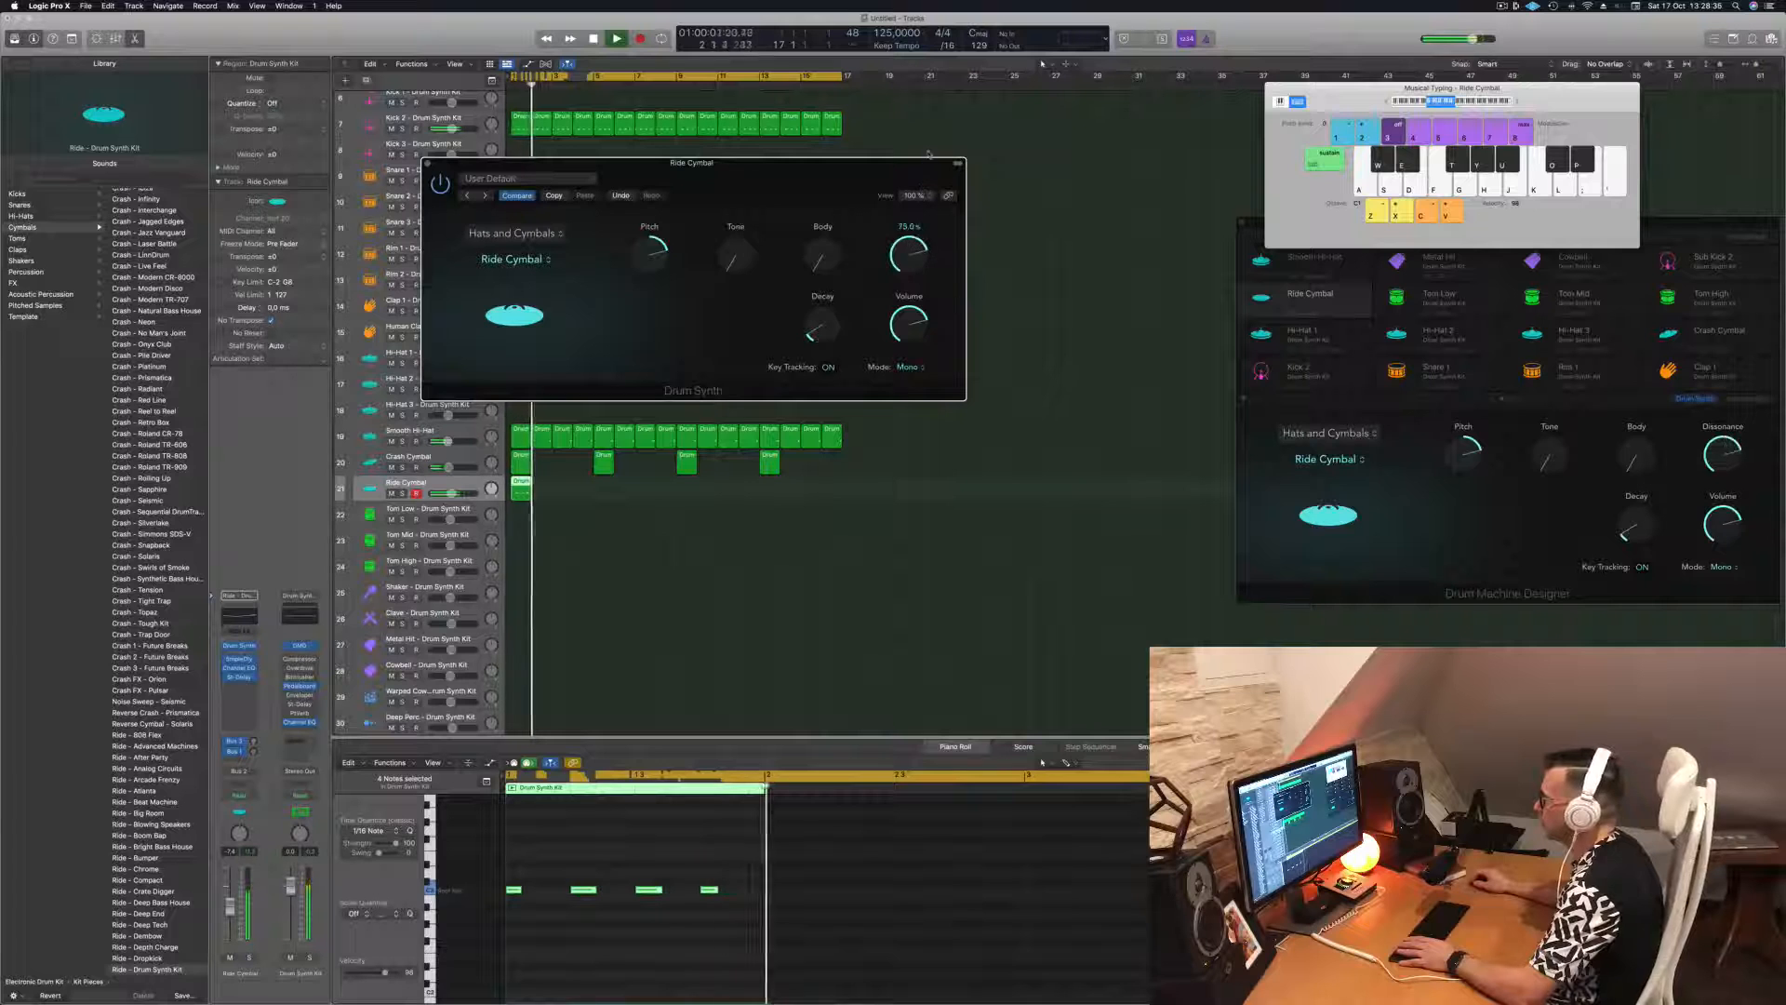
pyautogui.moveTo(929, 160); pyautogui.dragTo(1384, 174)
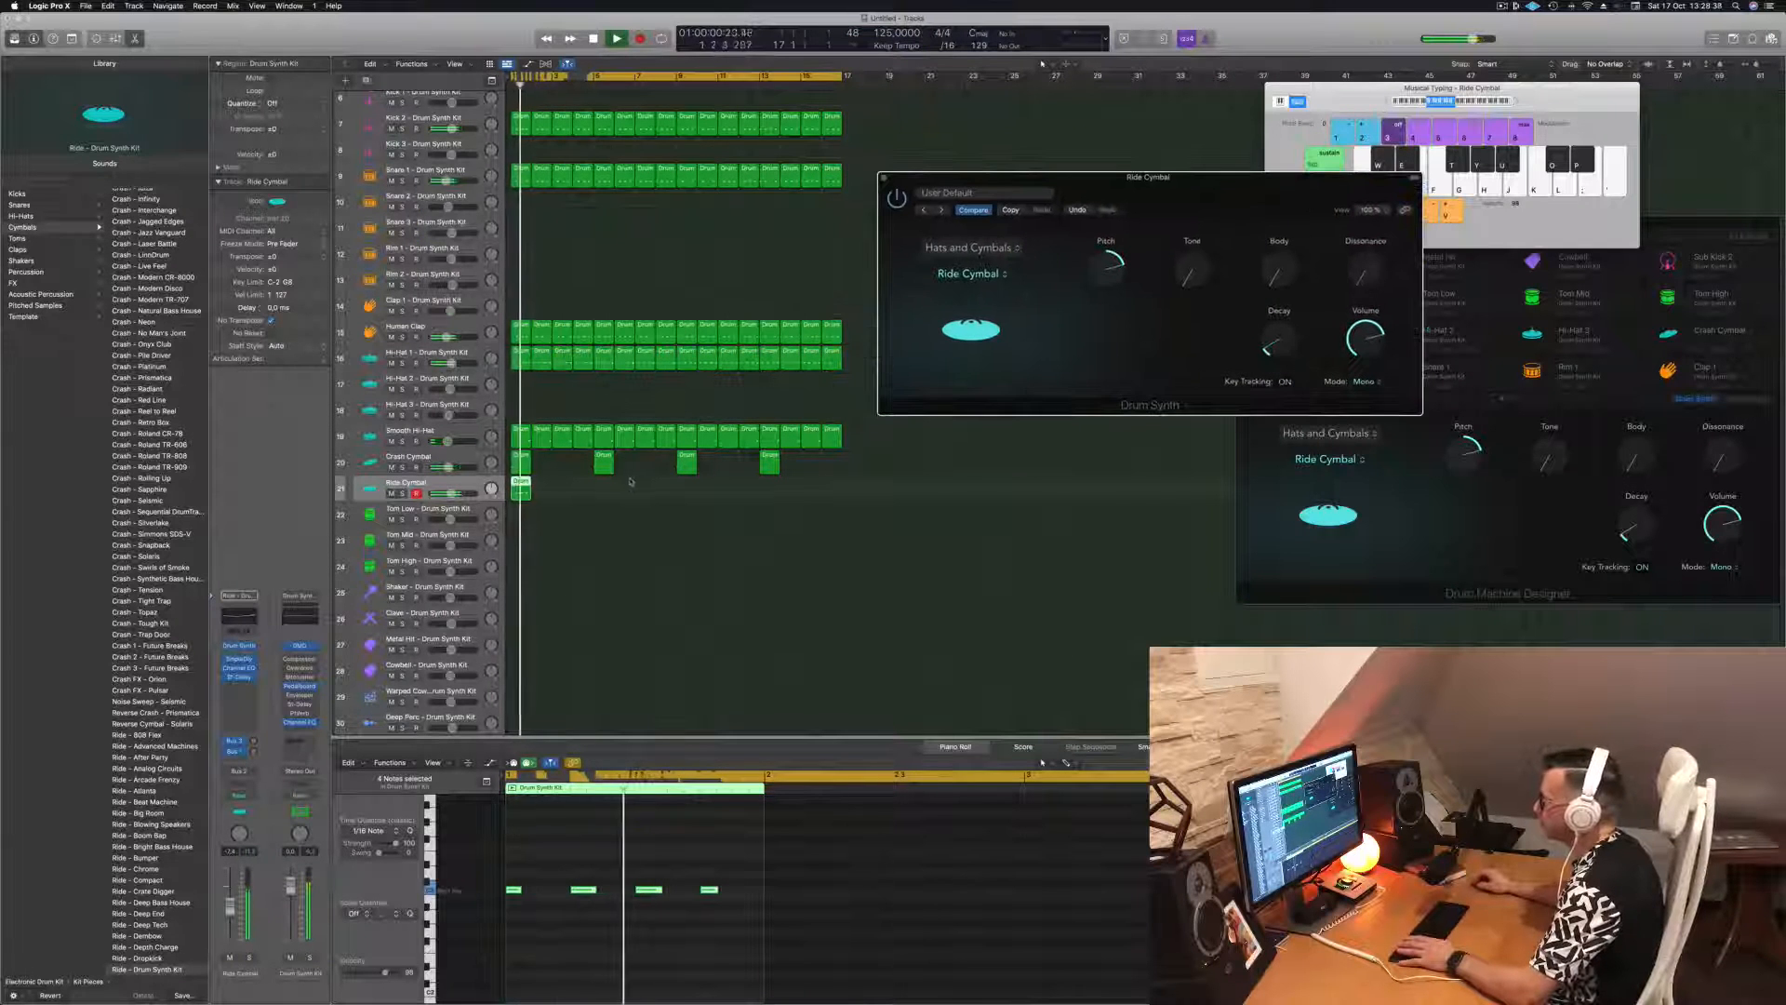
# - Repeat the Ride Cymbal region across all sixteen bars and bring its Drum Synth window back over the arrangement
pyautogui.moveTo(521, 490)
pyautogui.mouseDown()
pyautogui.moveTo(541, 493)
pyautogui.moveTo(522, 493)
pyautogui.mouseUp()
pyautogui.moveTo(563, 497); pyautogui.dragTo(694, 493)
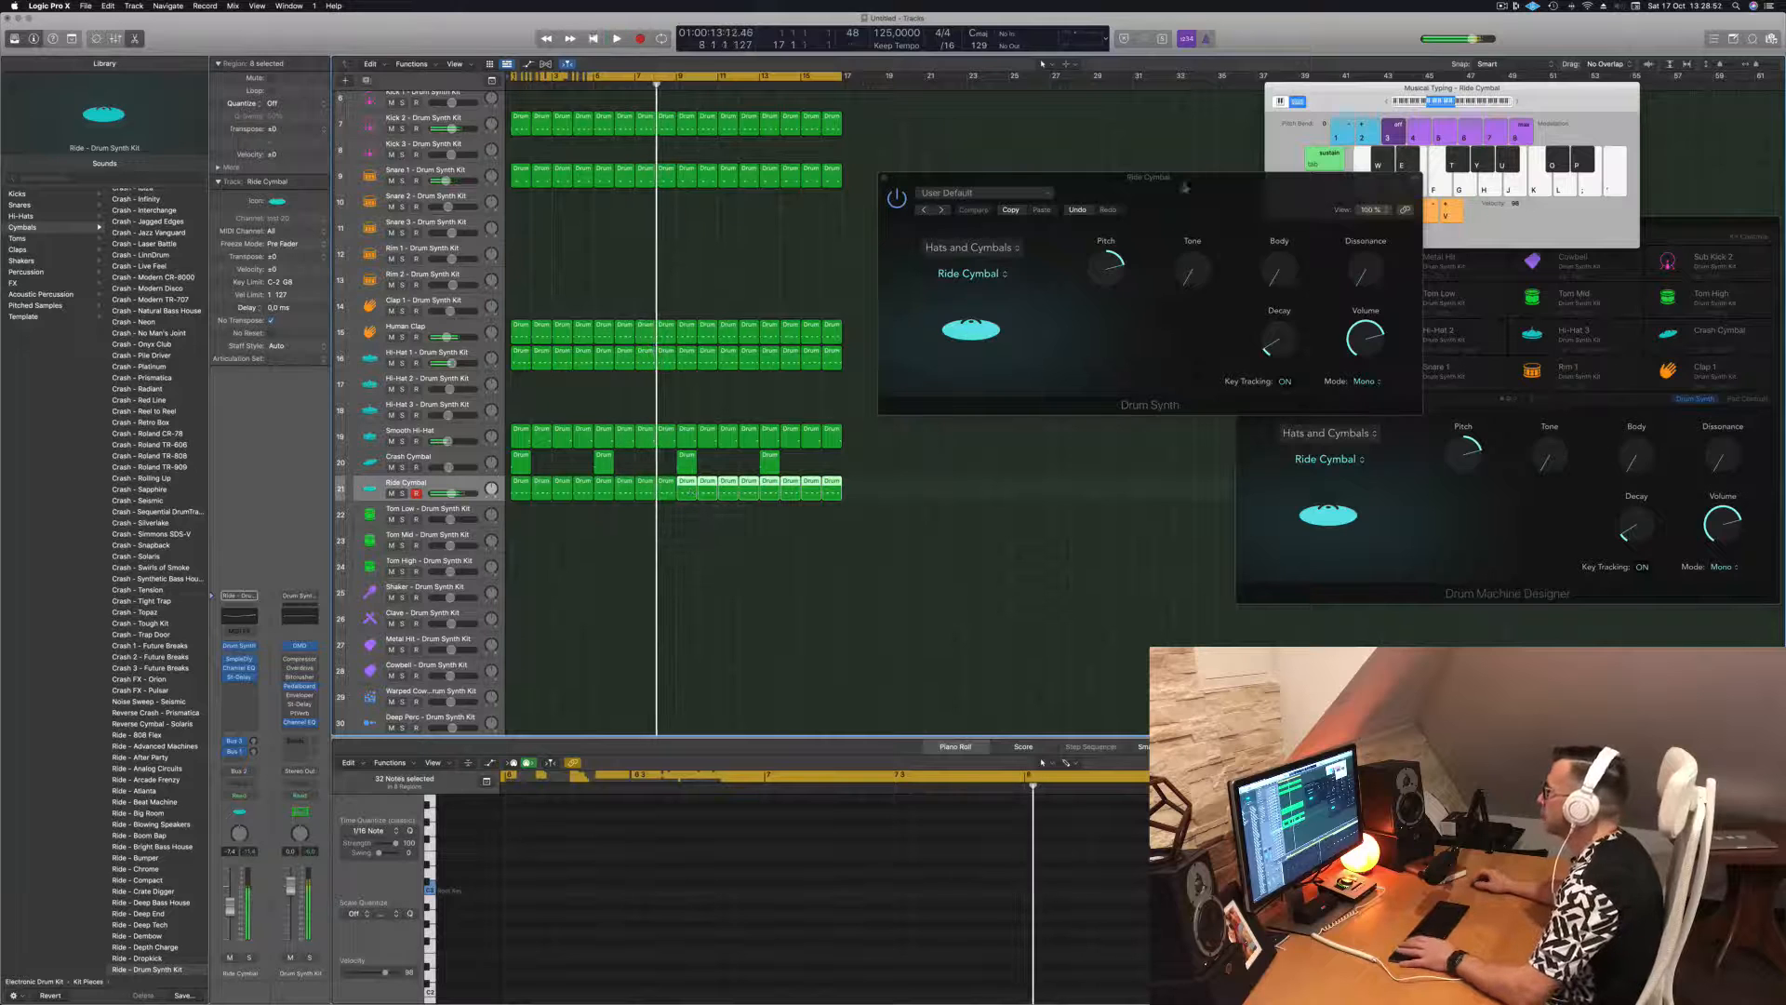
pyautogui.moveTo(1186, 187); pyautogui.dragTo(875, 233)
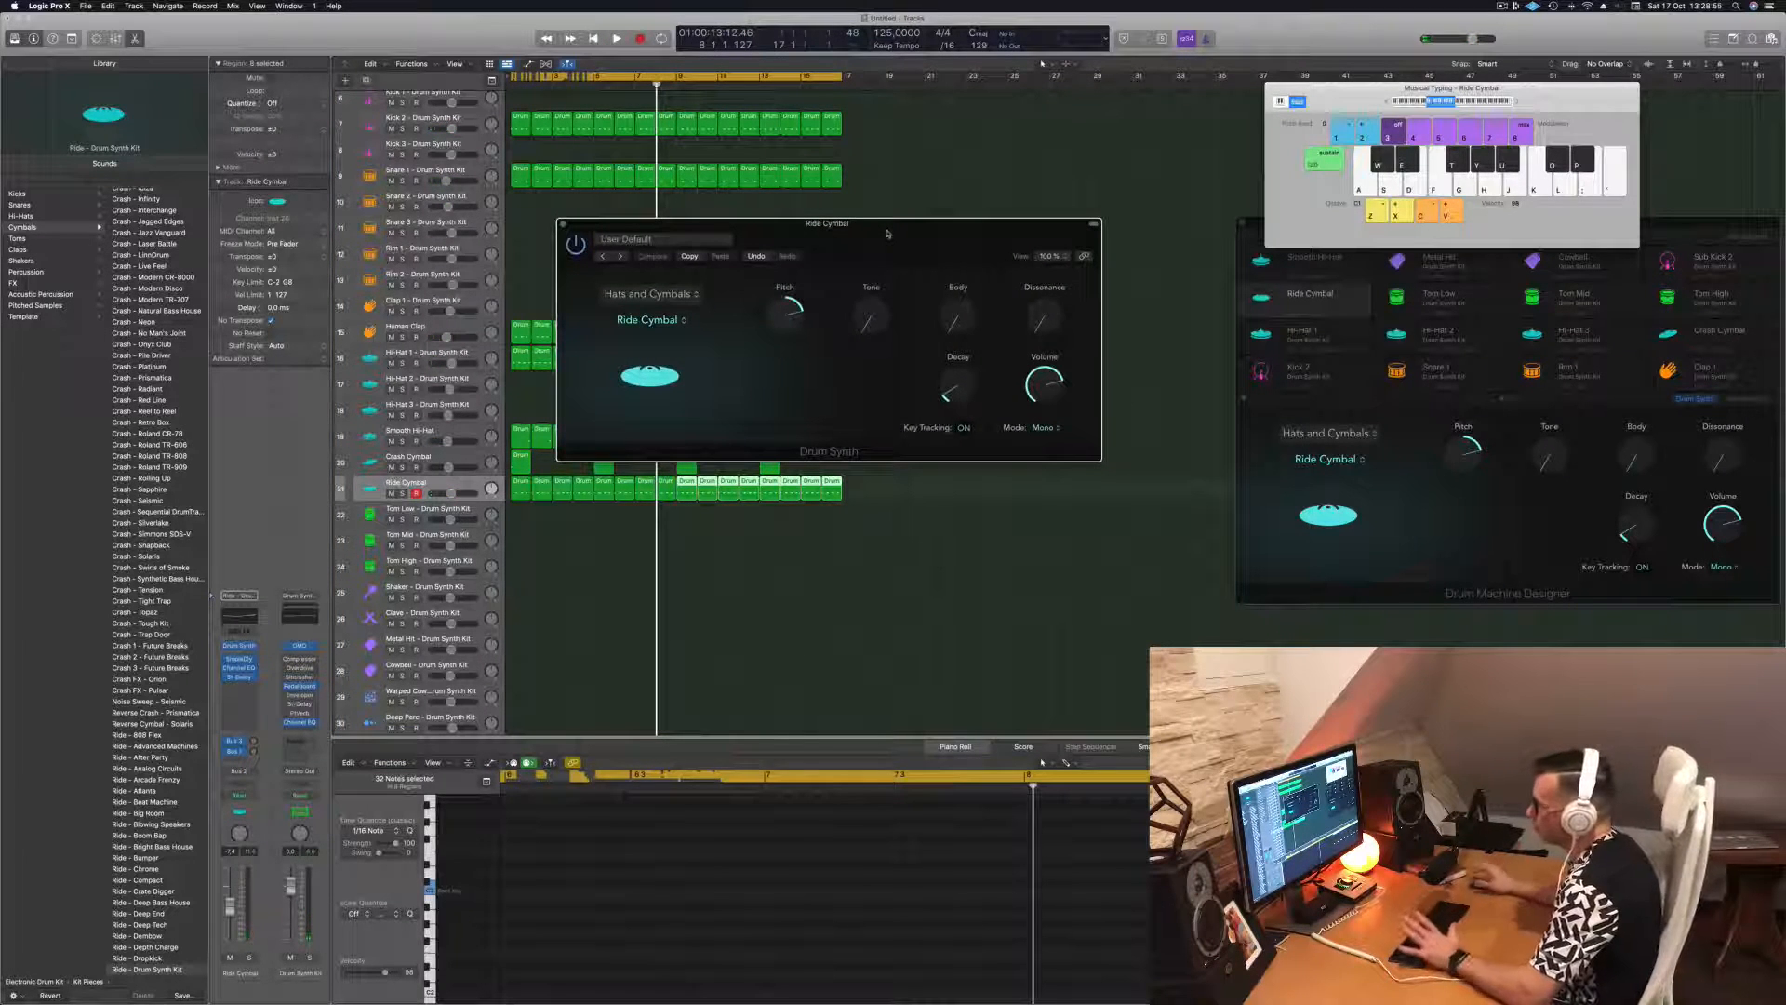
# - Play from the start, reset the Ride Cymbal's Pitch to 0, and select all regions on its track
pyautogui.press('space')
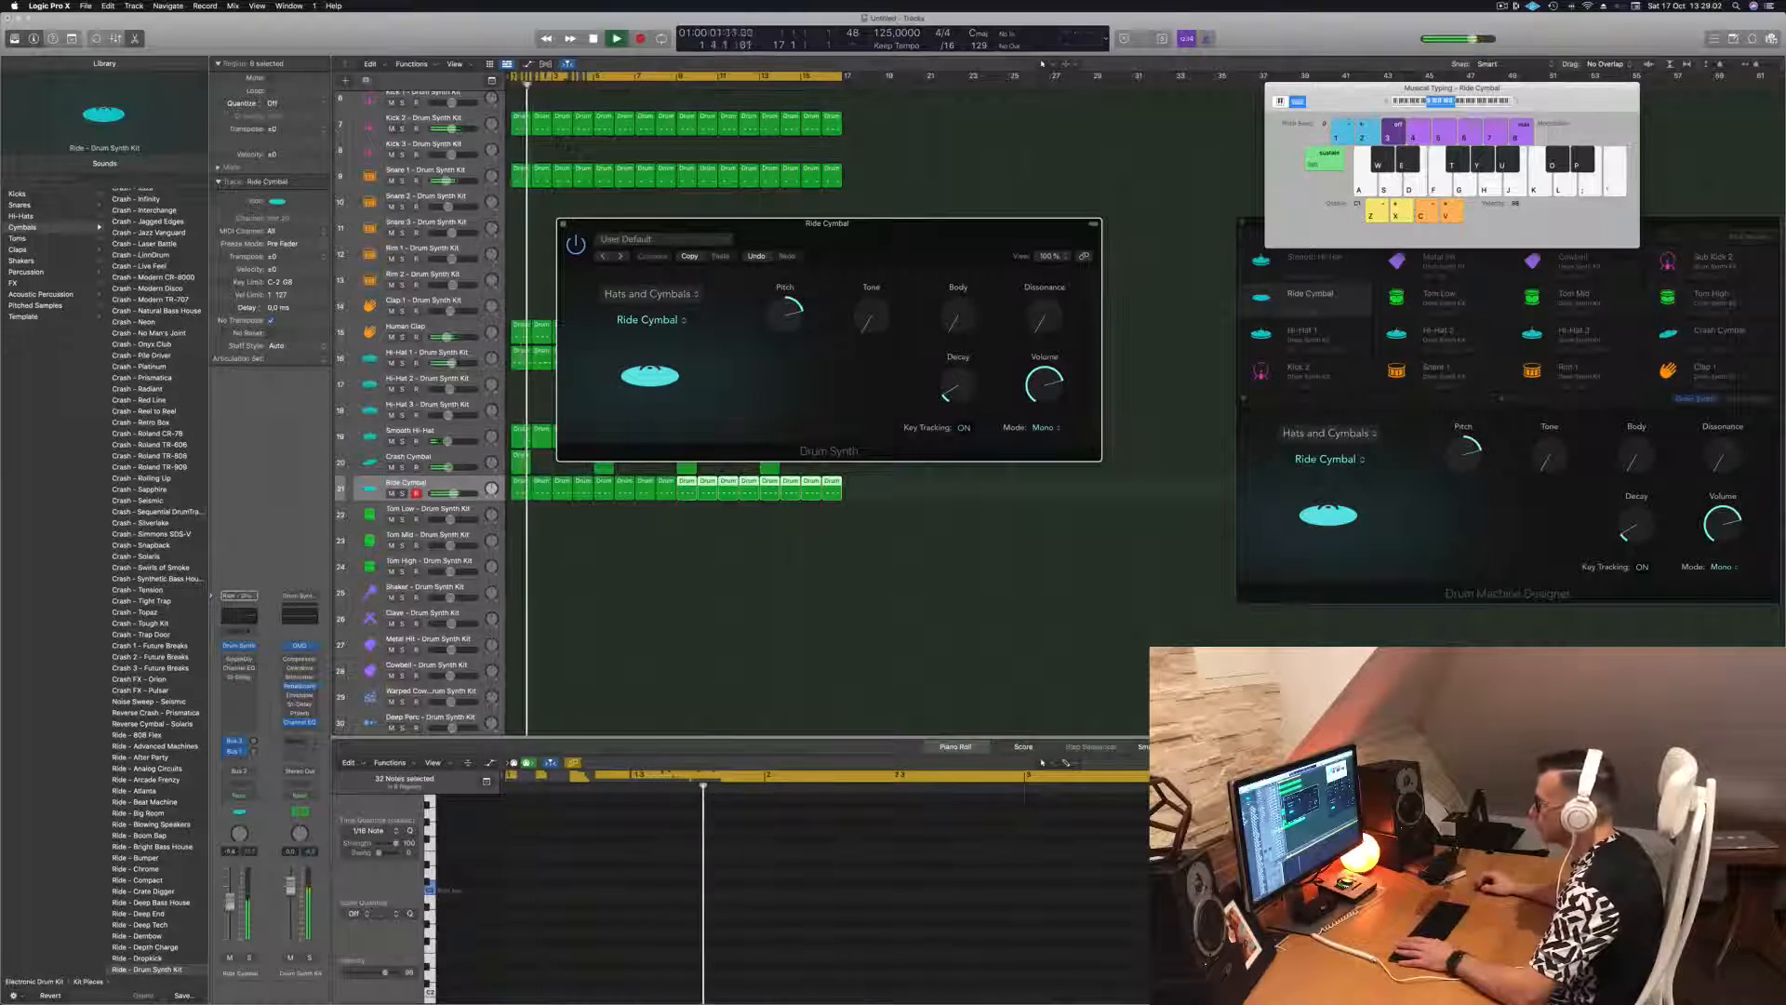
pyautogui.moveTo(786, 316); pyautogui.dragTo(777, 352)
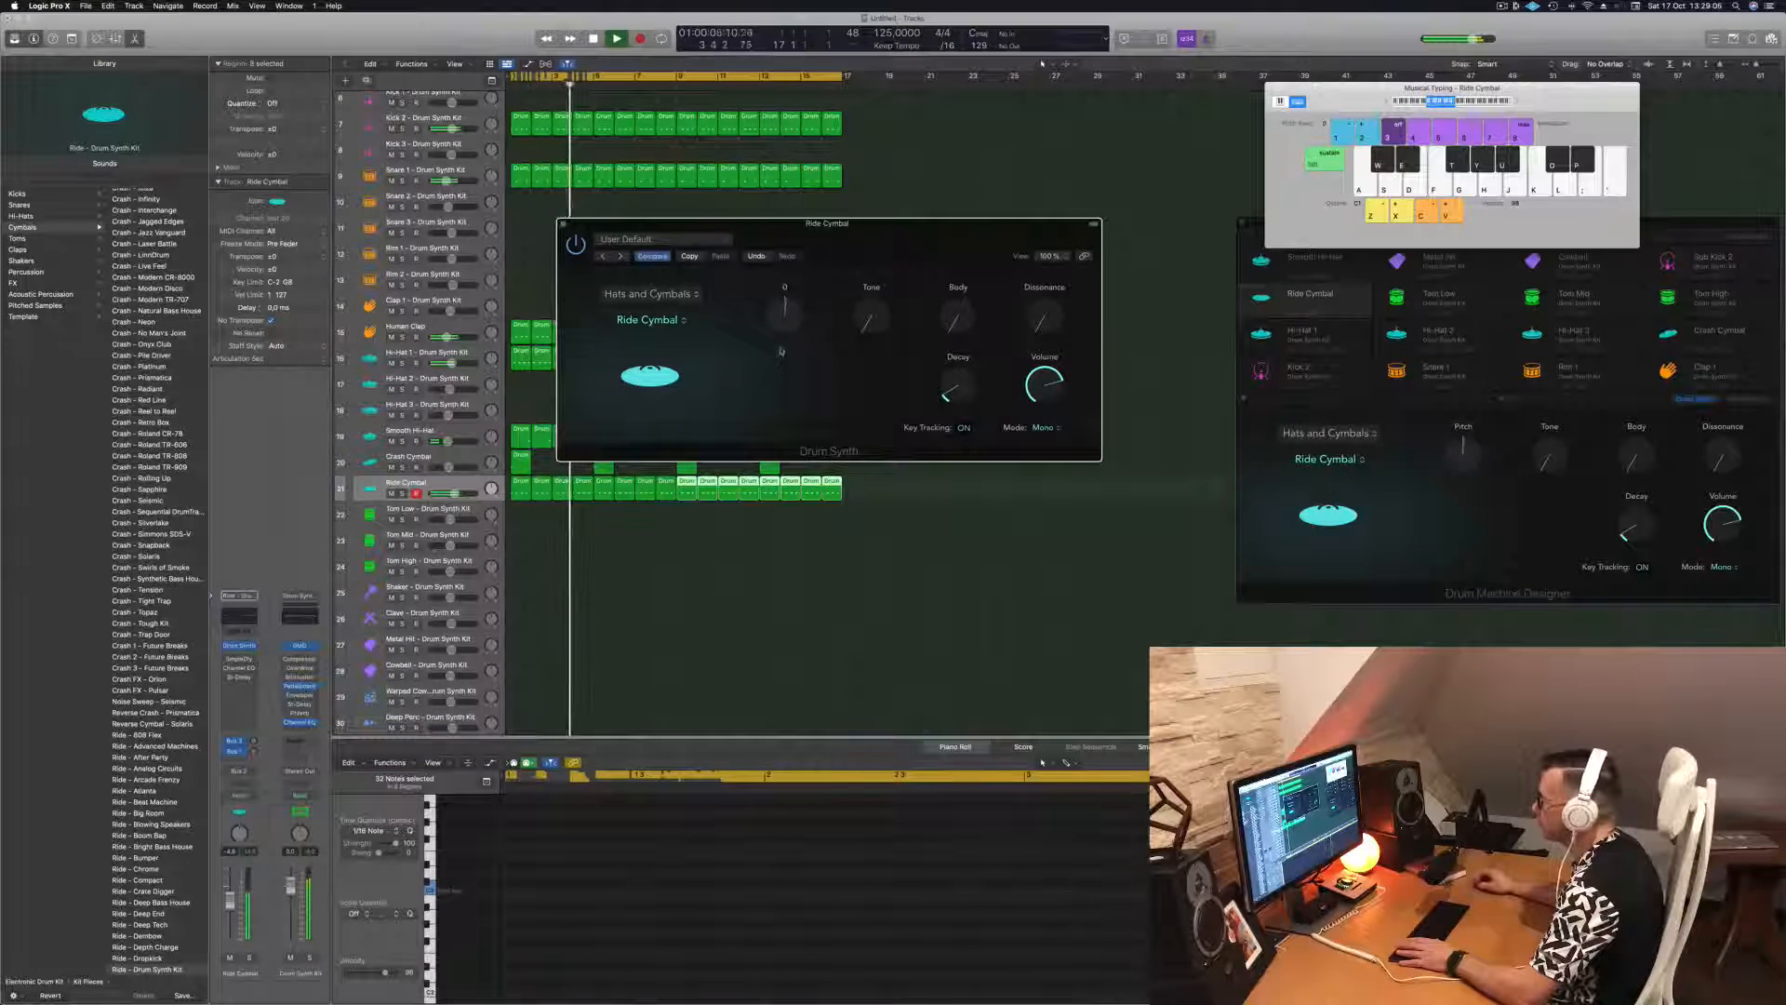
pyautogui.moveTo(879, 225); pyautogui.dragTo(1464, 224)
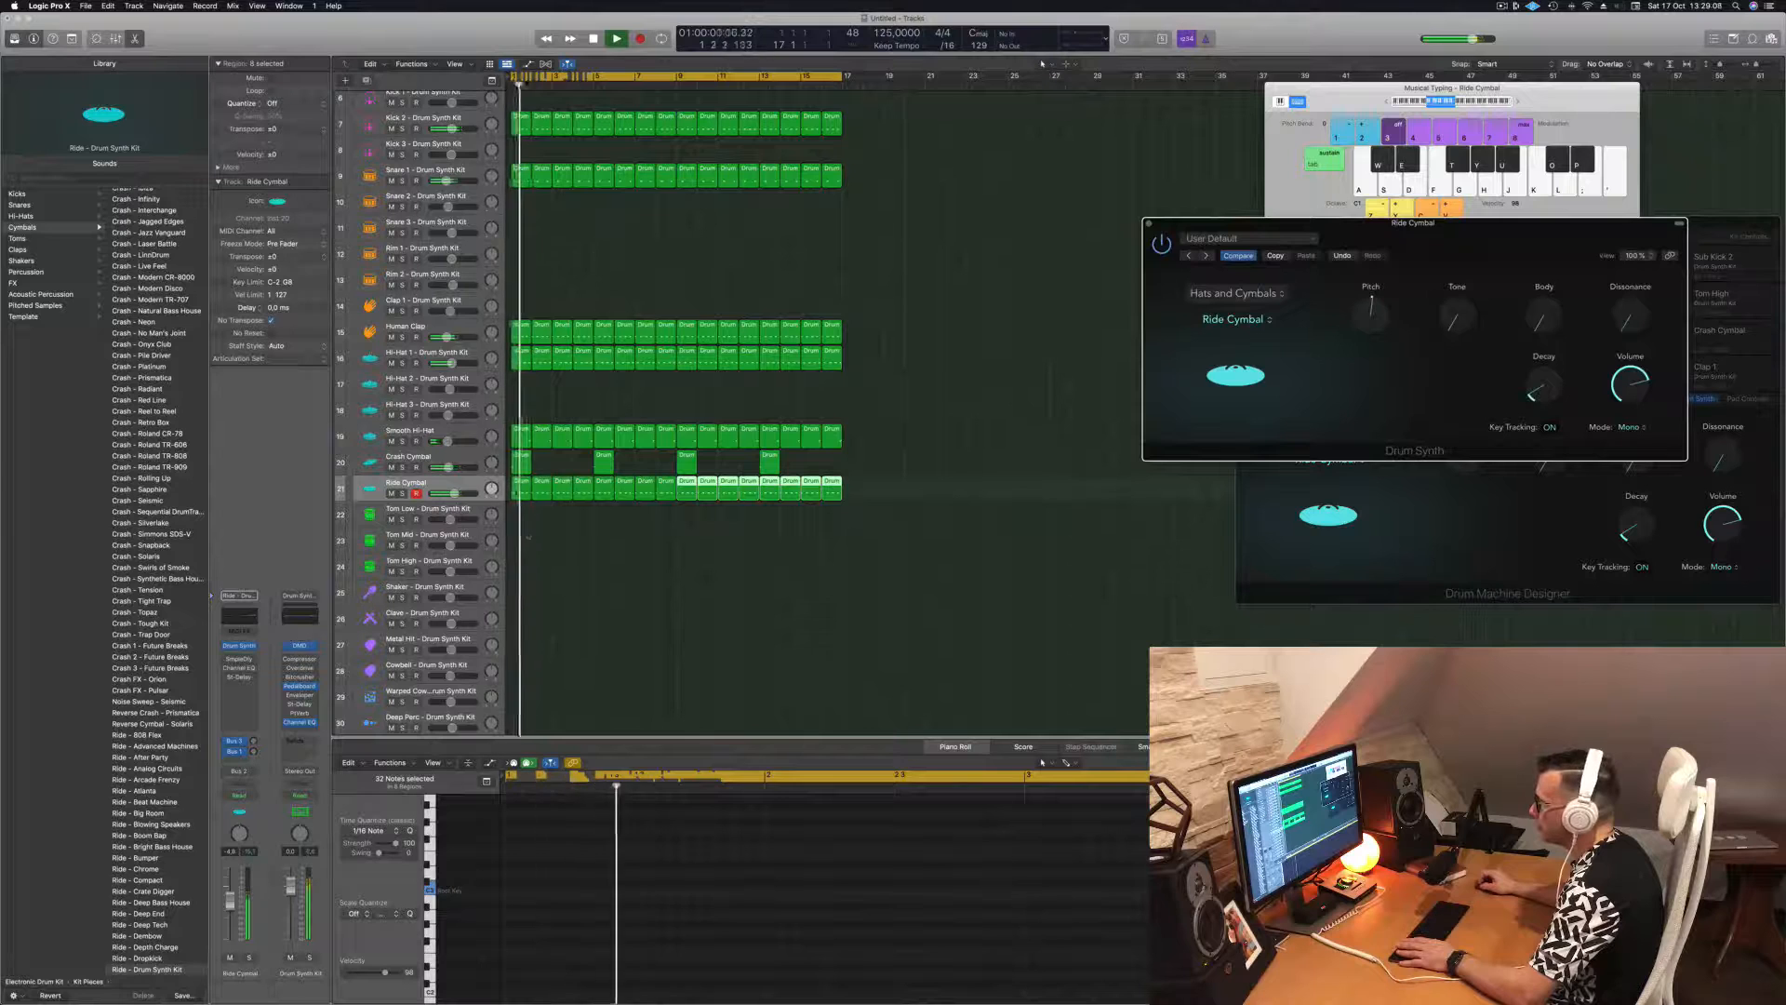
pyautogui.moveTo(518, 522); pyautogui.dragTo(899, 490)
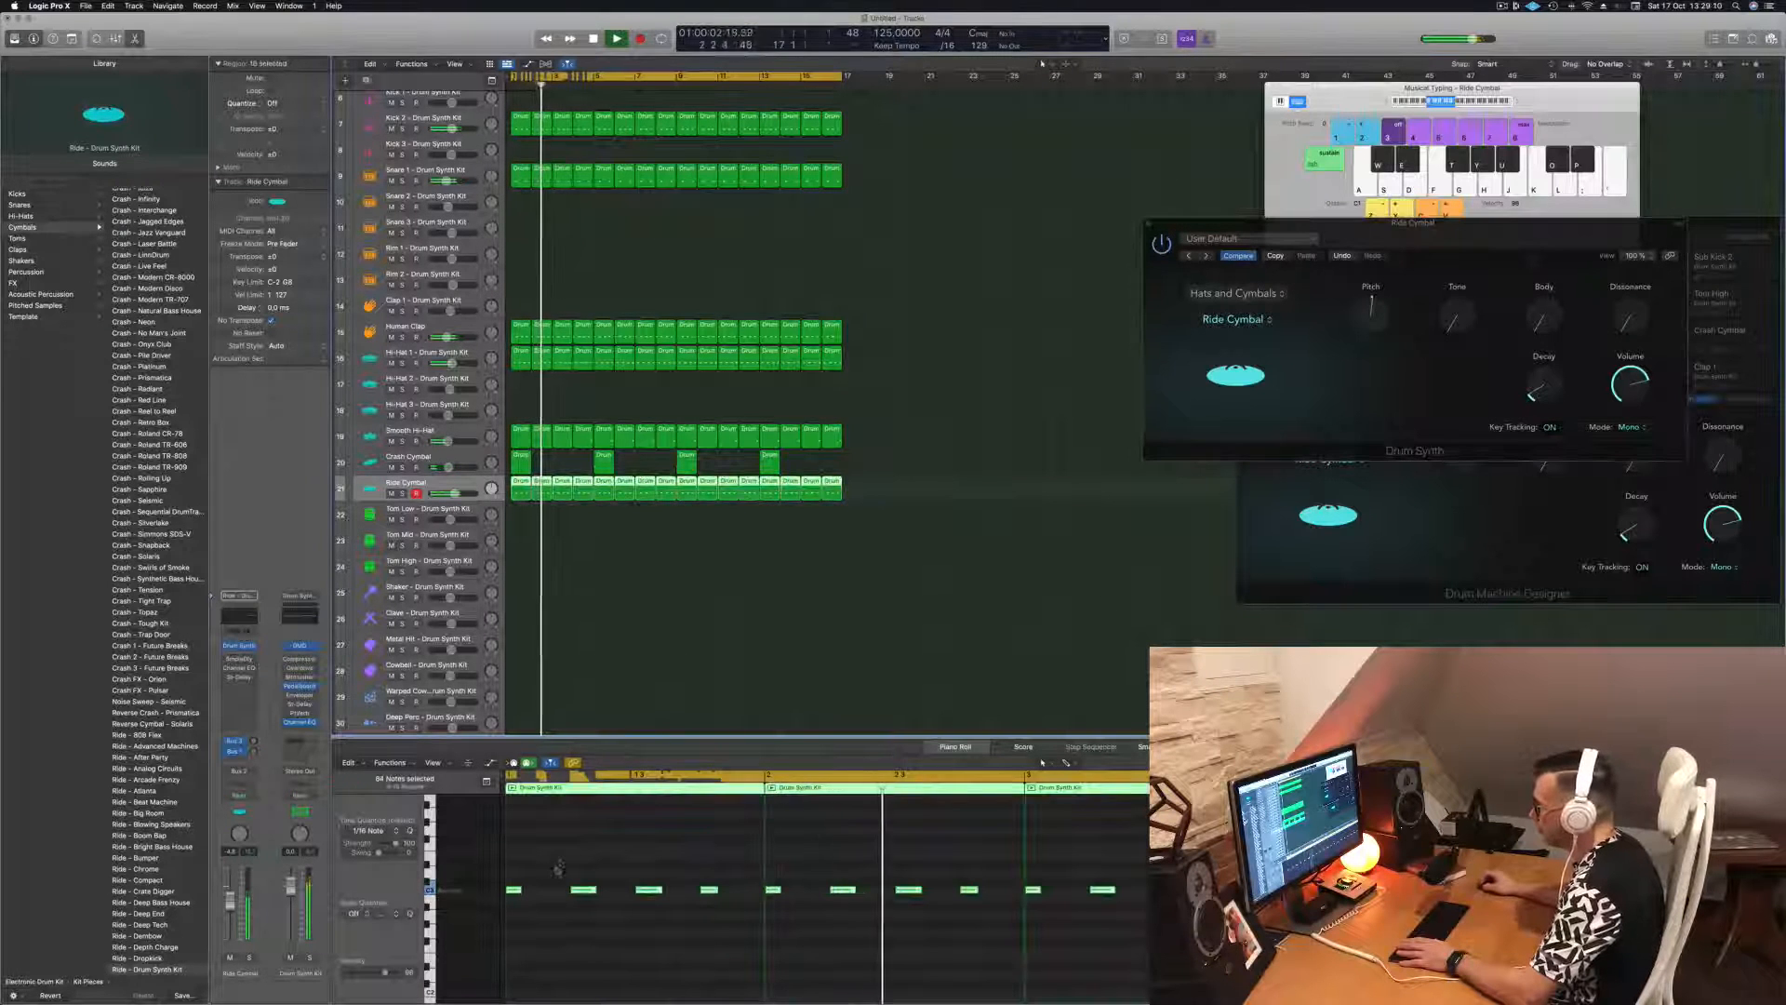
# - Try the Bell Cymbal sound on the Ride track during playback and switch back to Ride Cymbal
pyautogui.moveTo(1393, 235); pyautogui.dragTo(911, 258)
pyautogui.click(749, 342)
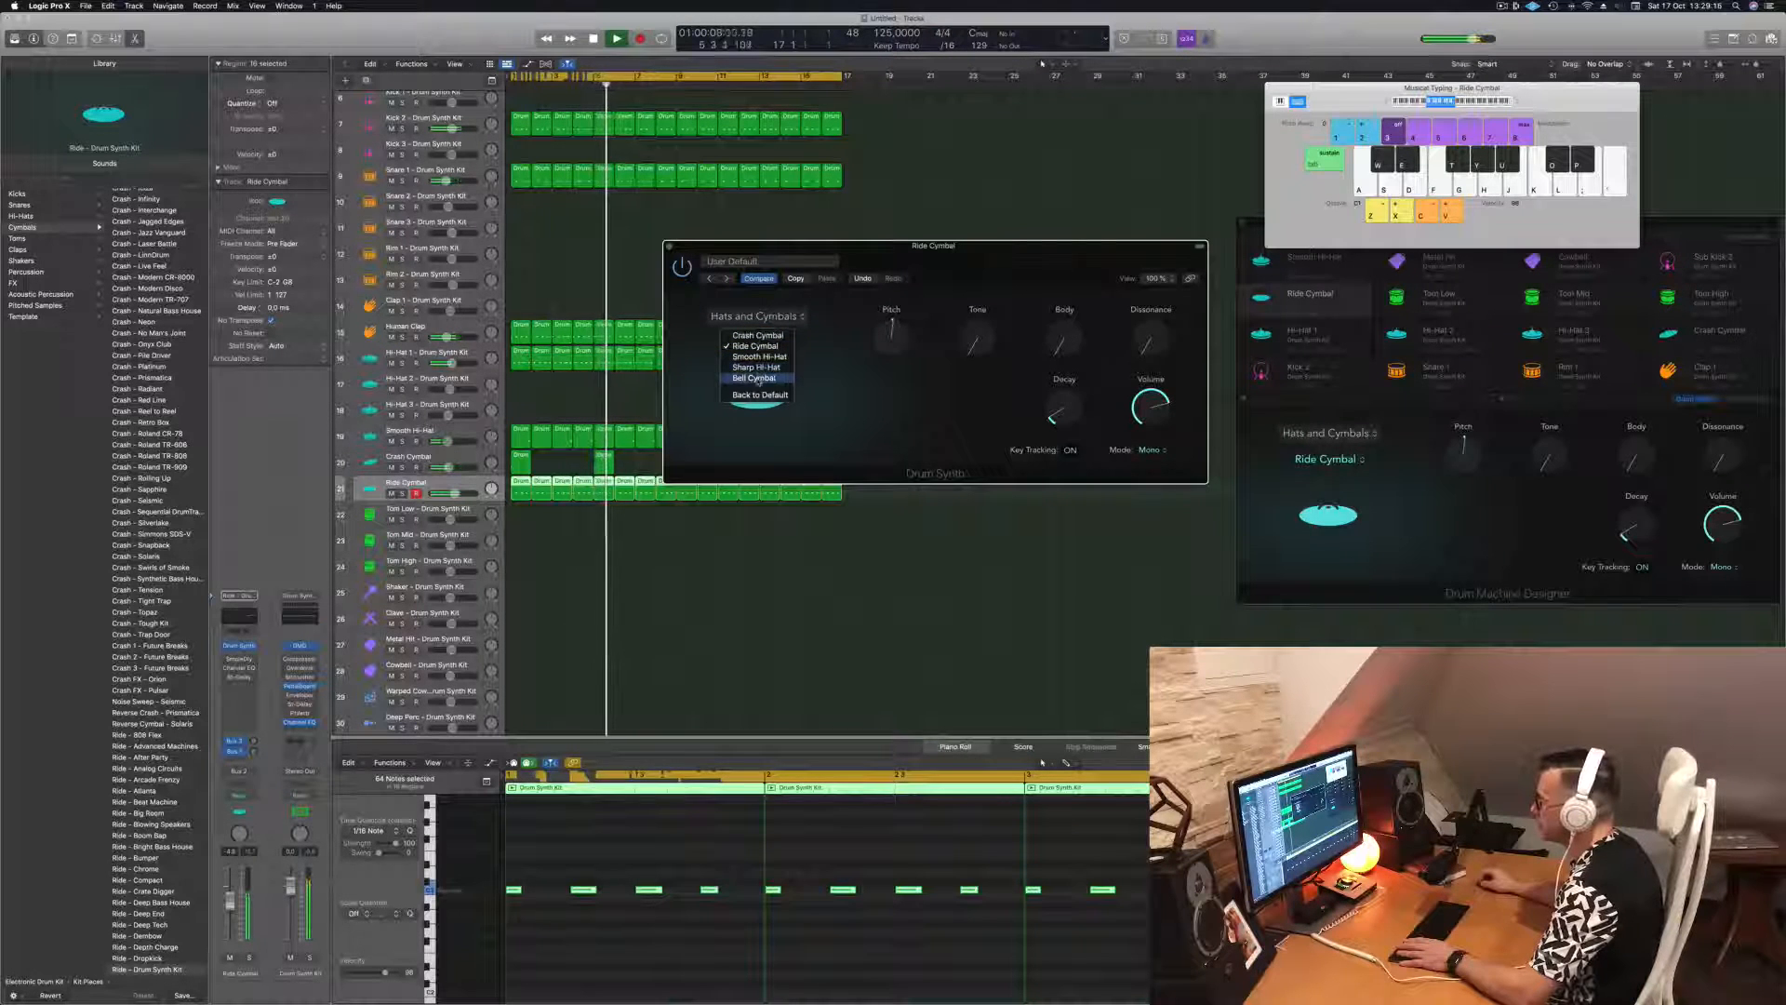
pyautogui.click(761, 377)
pyautogui.click(755, 345)
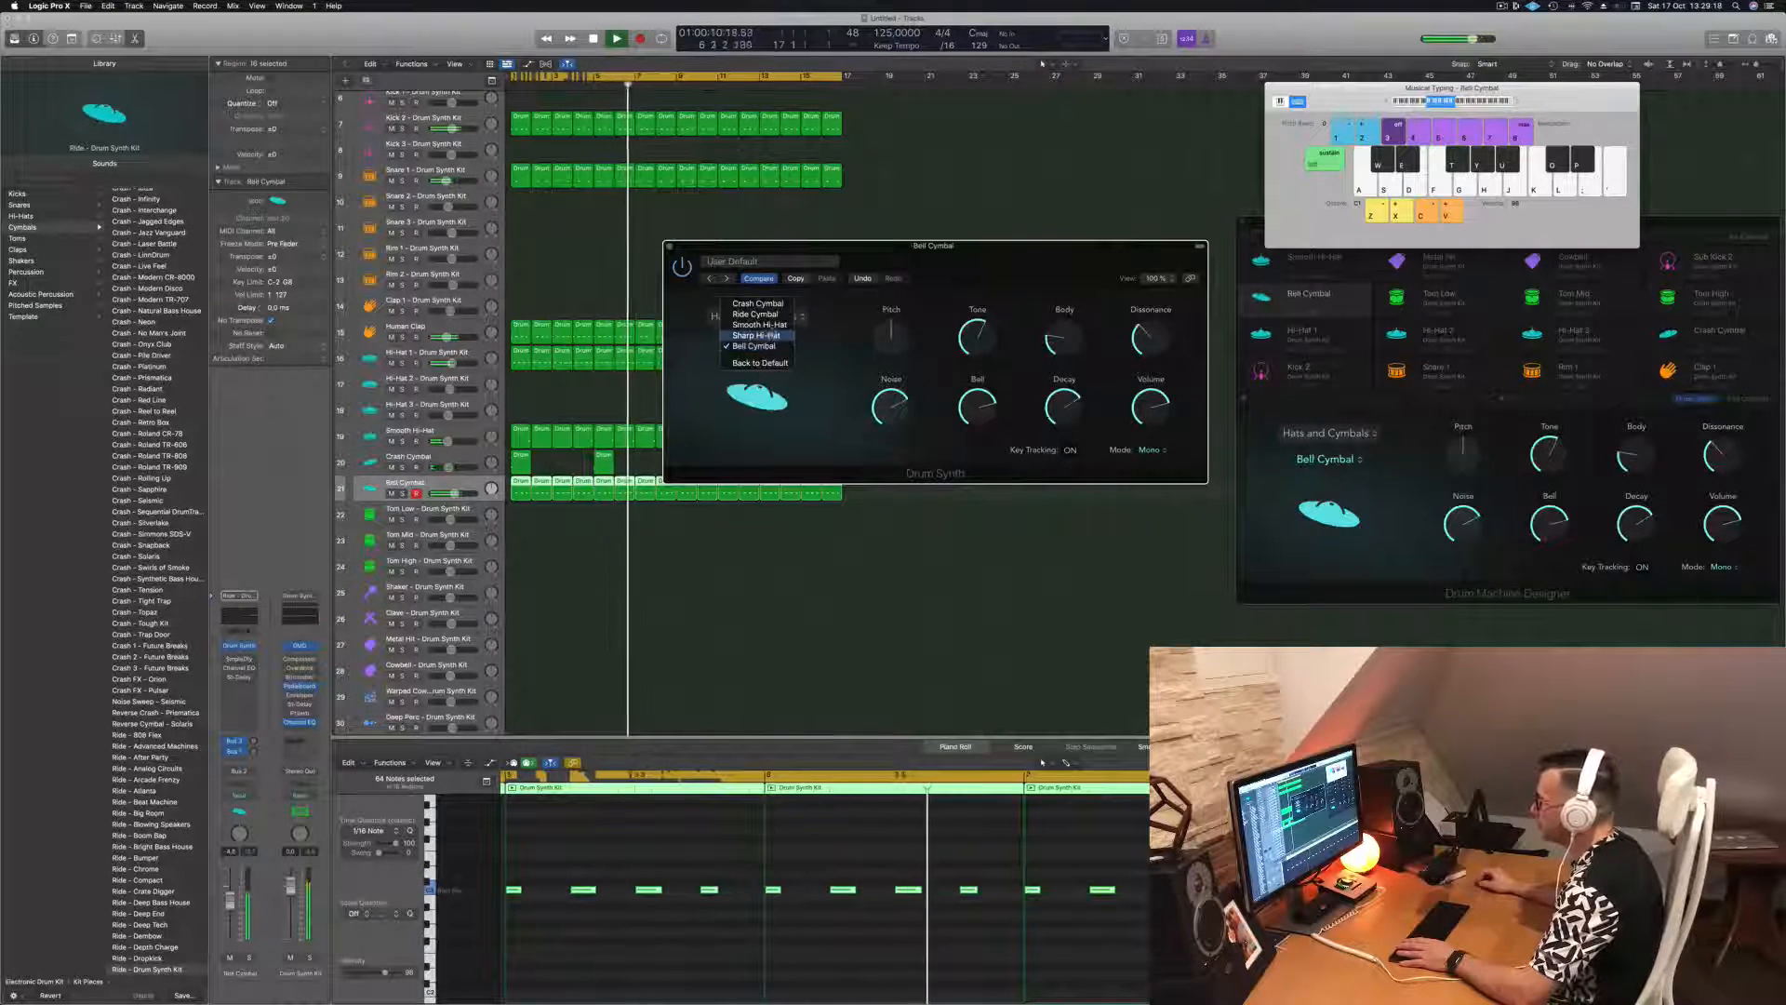
pyautogui.click(761, 314)
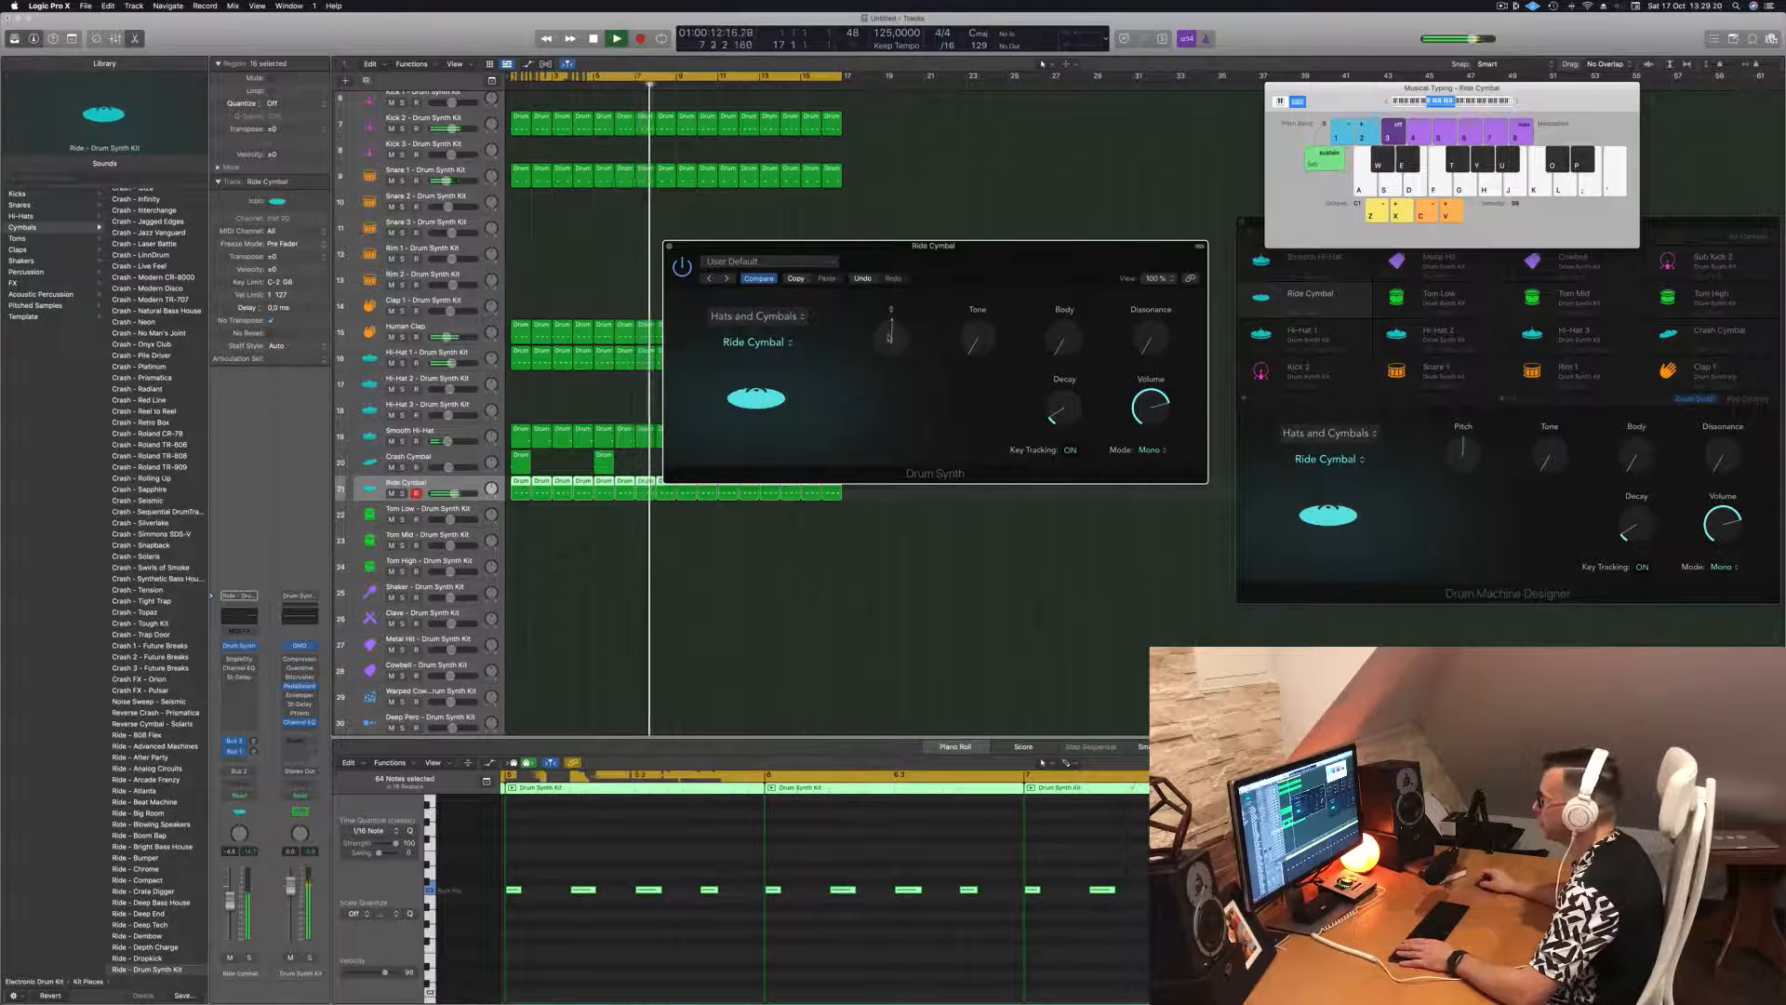
# - Try high Tone and Dissonance on the Ride Cymbal, keep only slight Dissonance, lengthen Decay, and set Volume to -2 dB
pyautogui.moveTo(974, 342); pyautogui.dragTo(1005, 250)
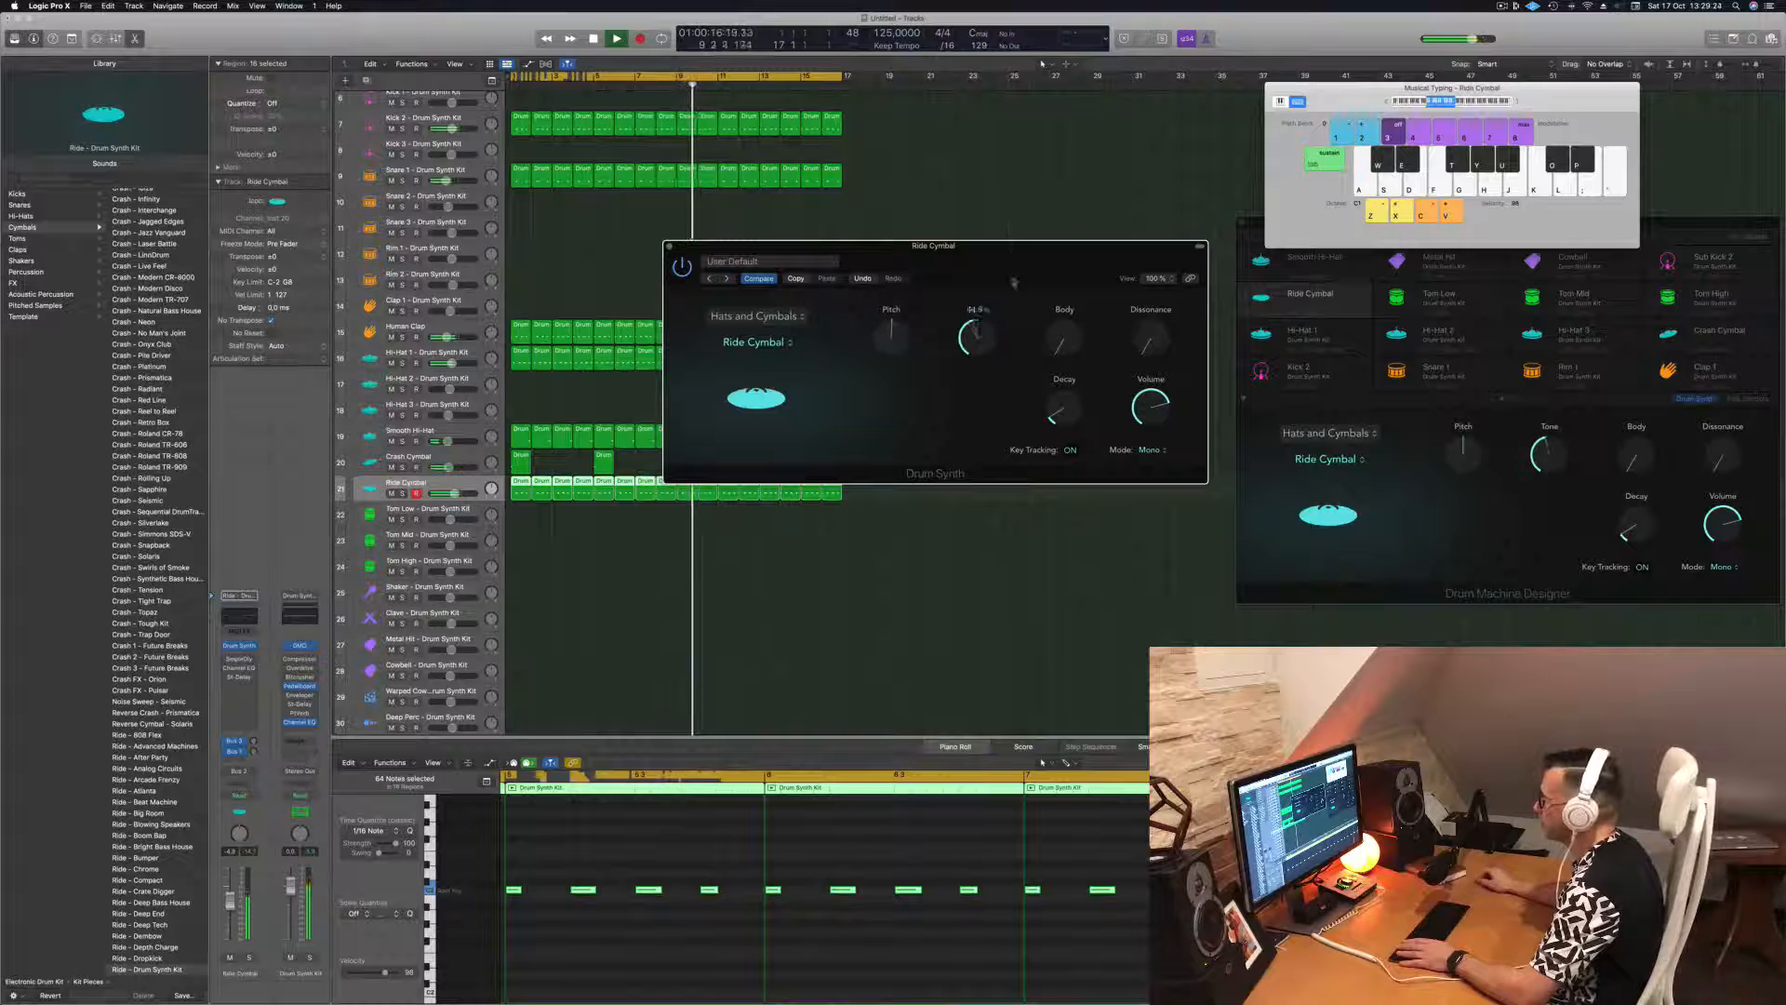
pyautogui.moveTo(1015, 282); pyautogui.dragTo(1065, 407)
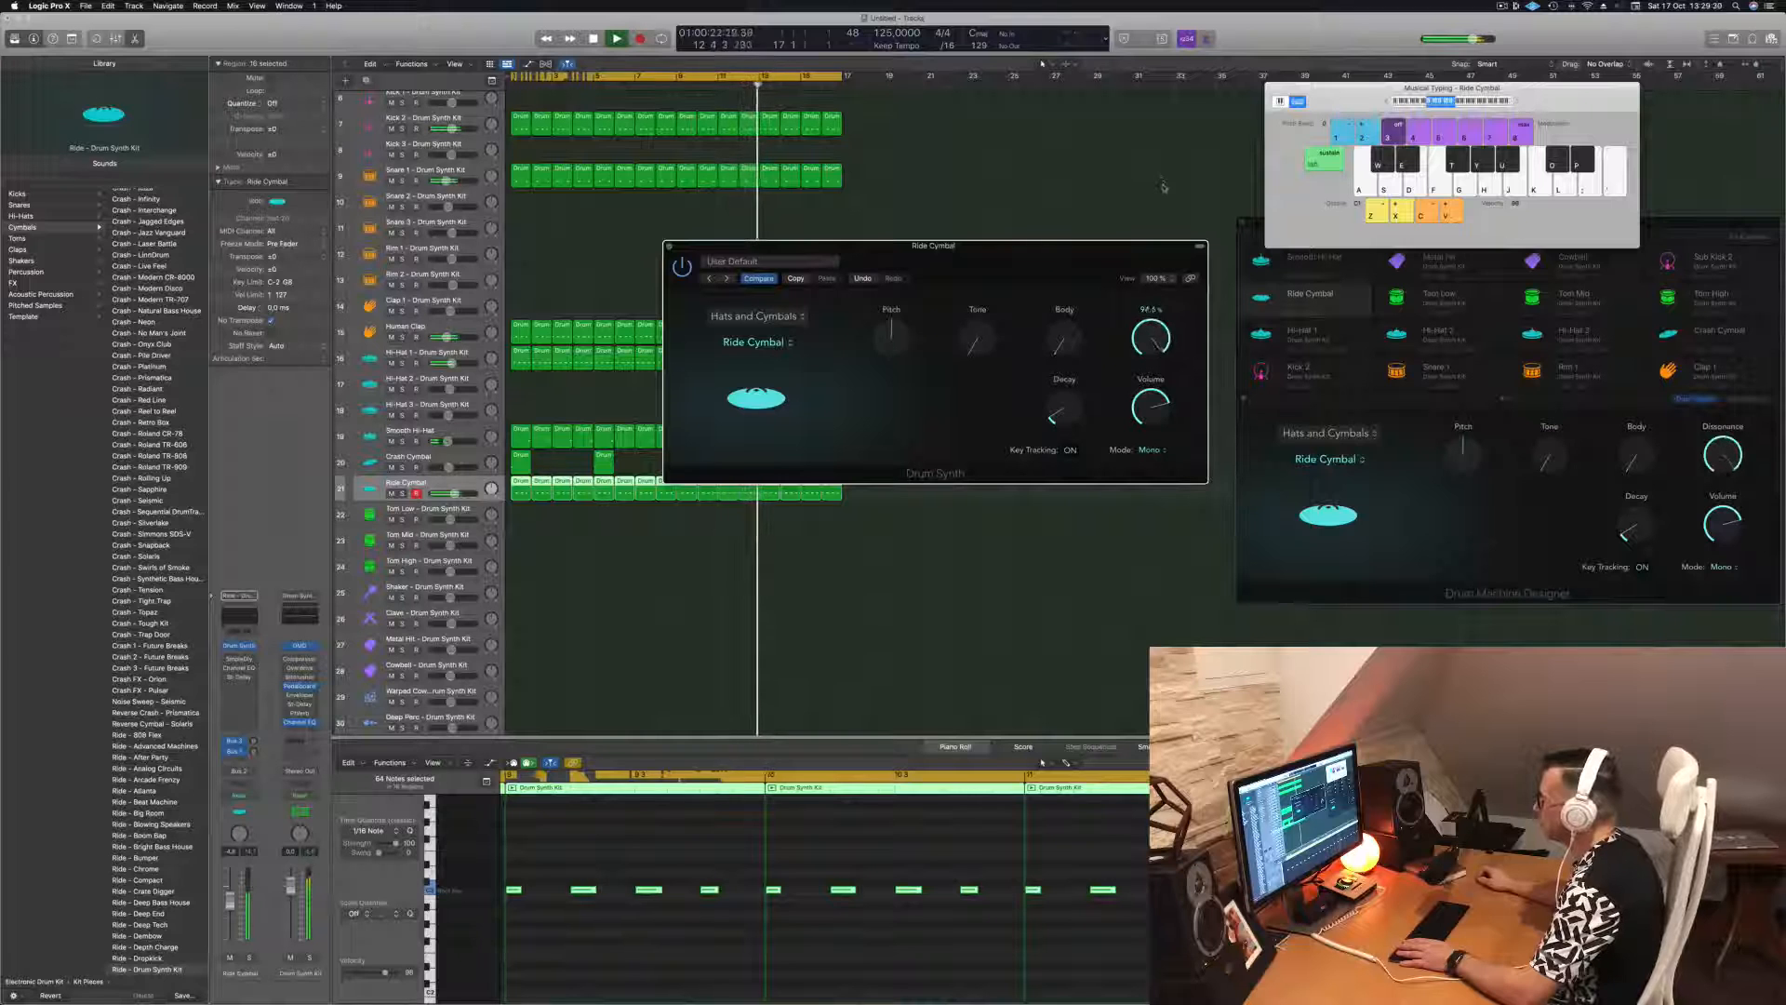
pyautogui.moveTo(1163, 187); pyautogui.dragTo(1163, 315)
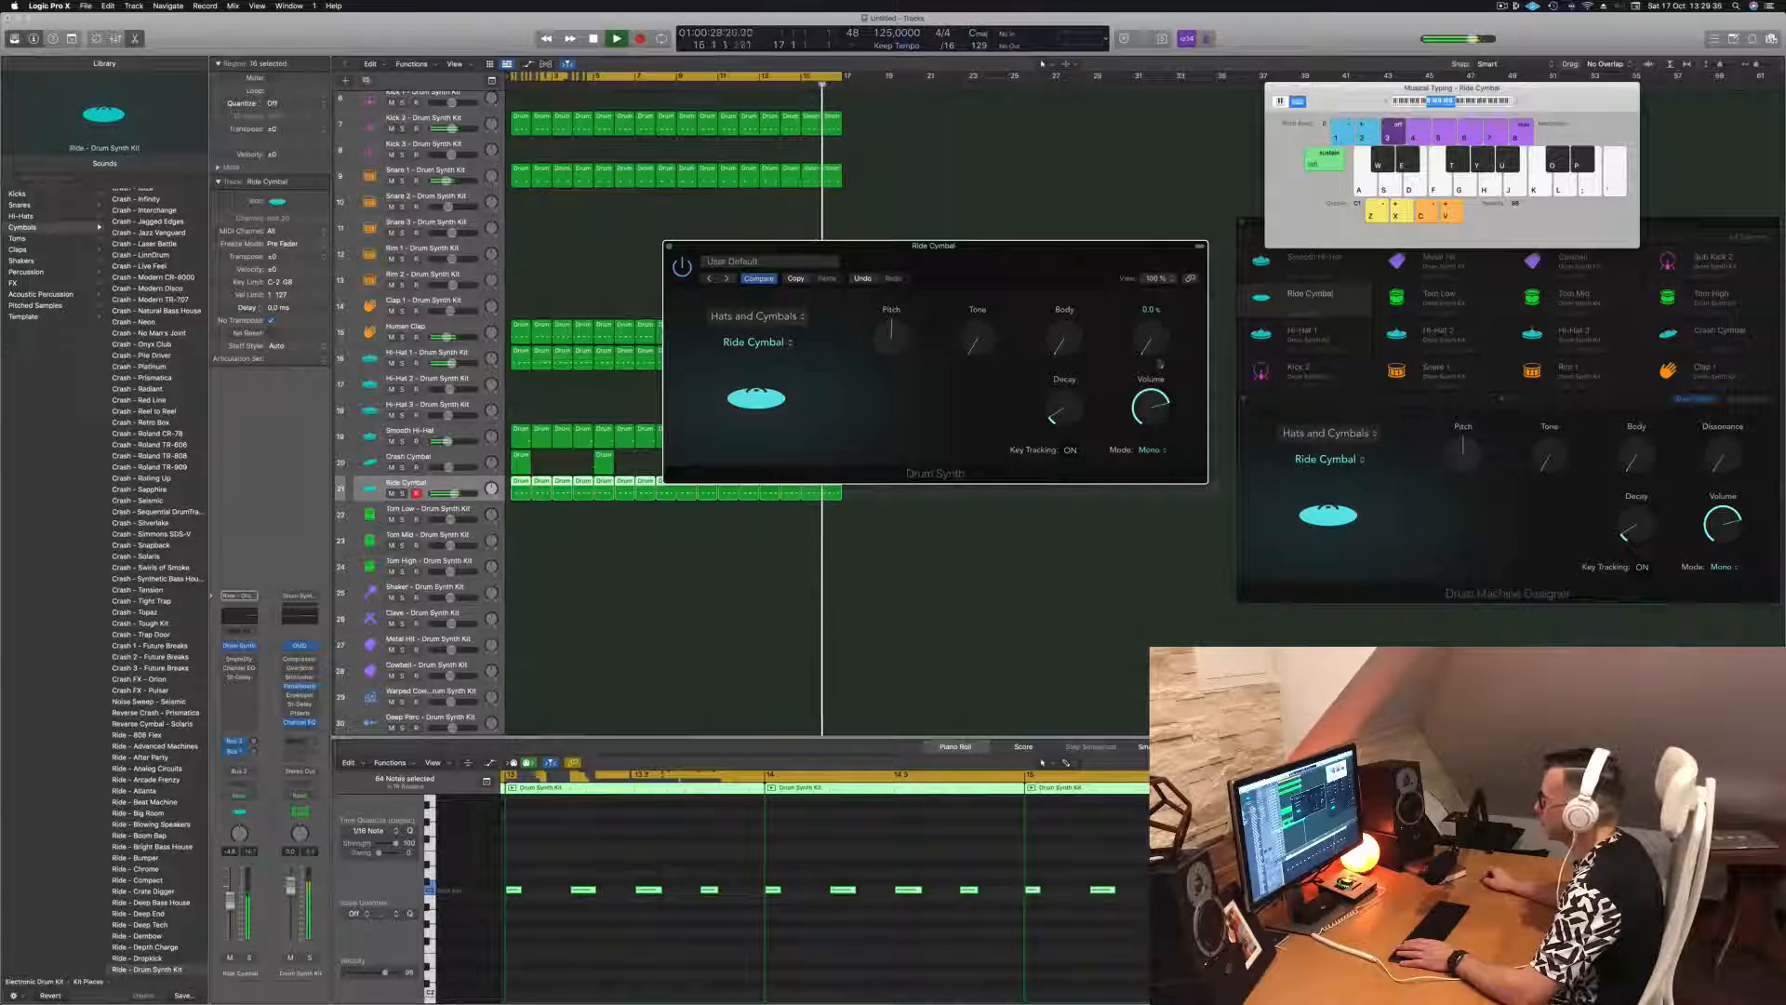
pyautogui.moveTo(1164, 319); pyautogui.dragTo(1164, 313)
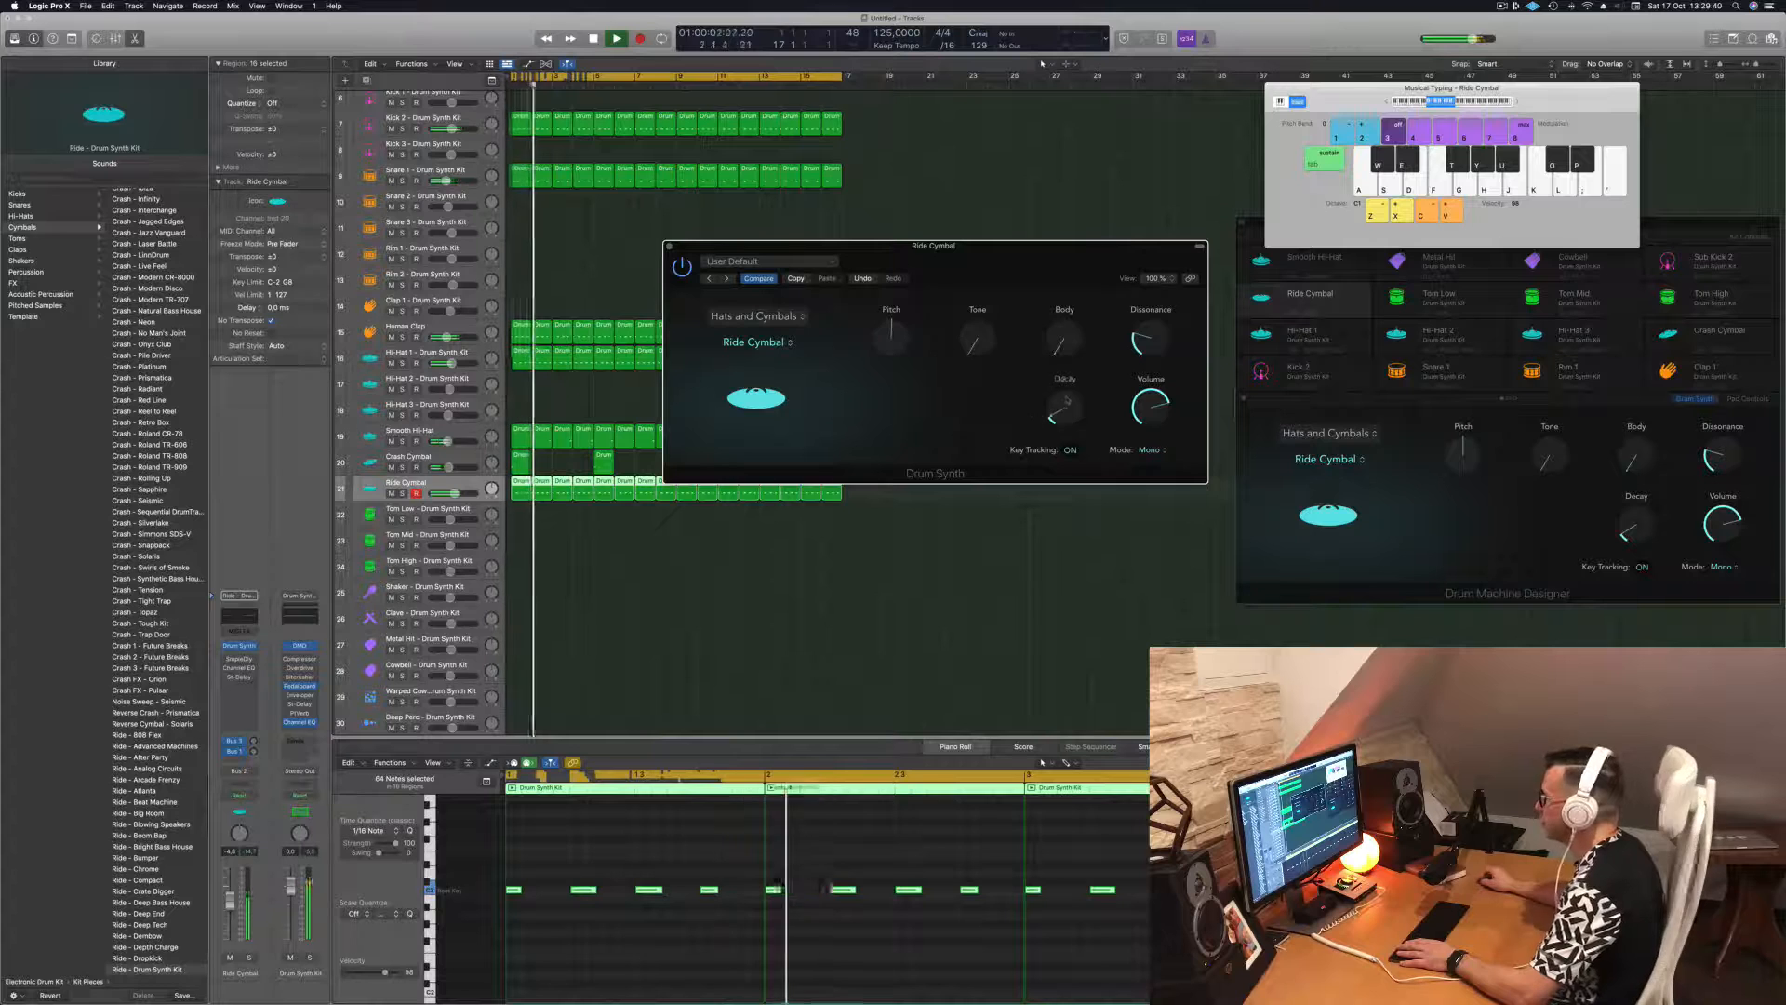
pyautogui.moveTo(1057, 415); pyautogui.dragTo(1058, 413)
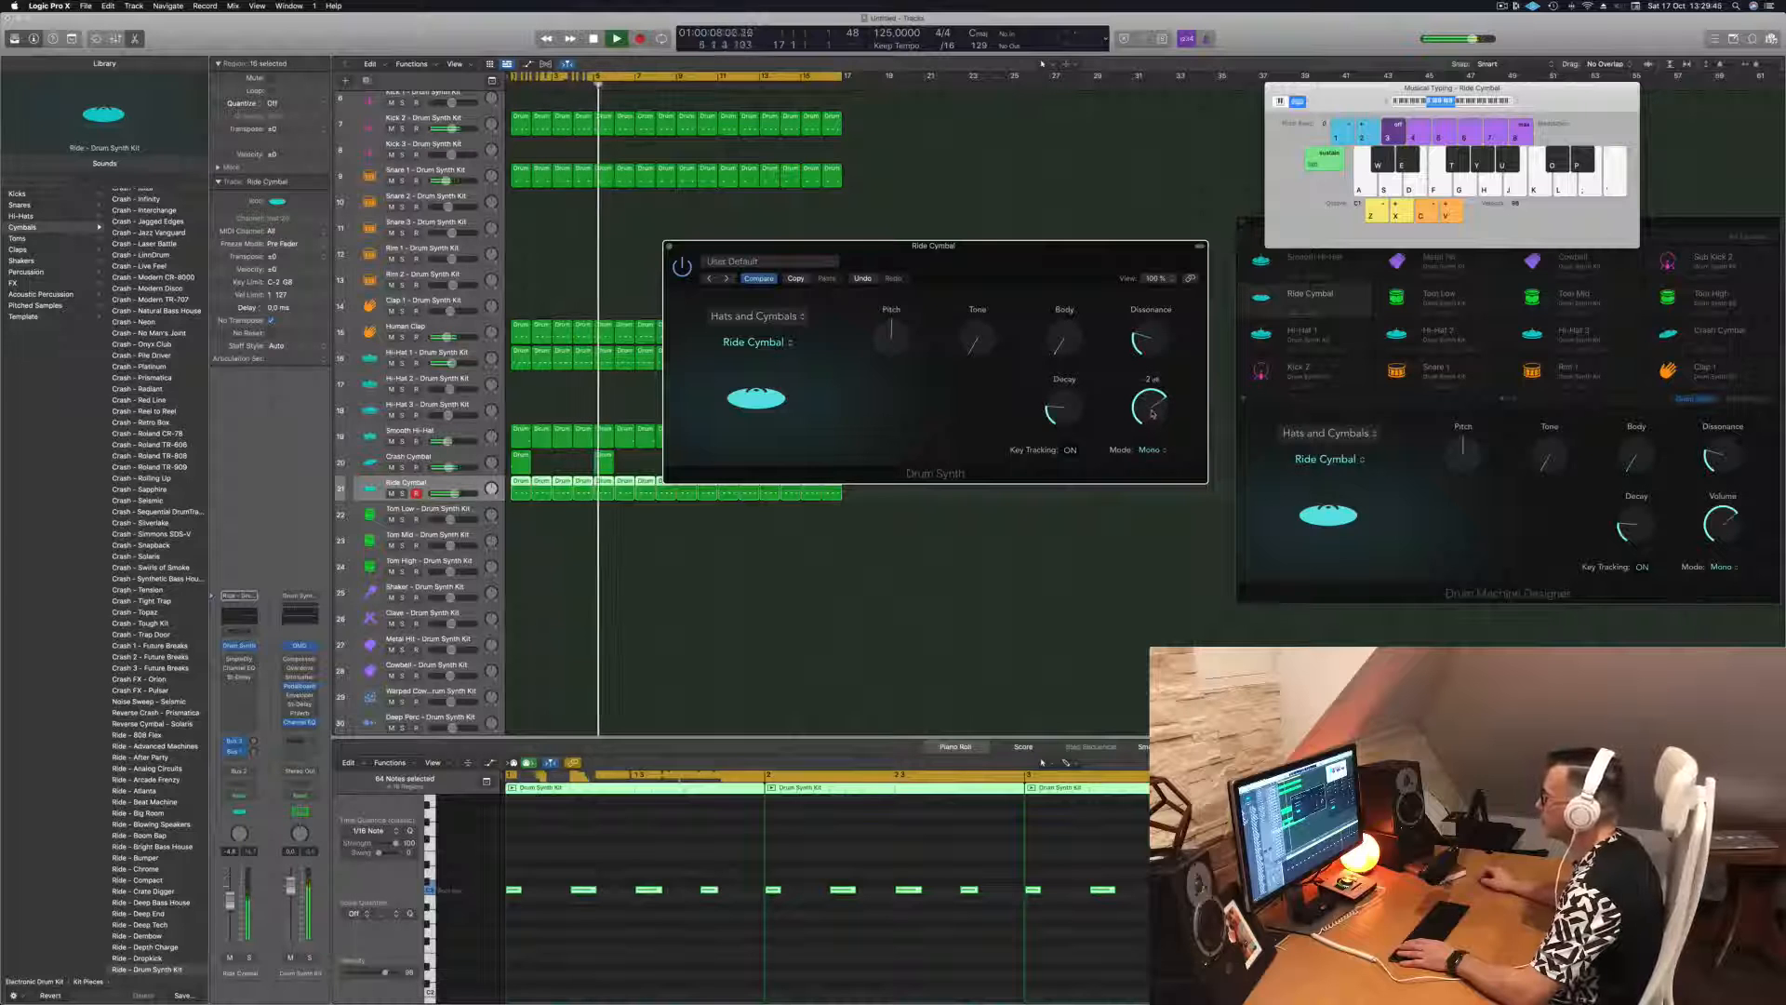
# - Move and close the Ride Cymbal's Drum Synth window, and restart playback from the beginning
pyautogui.moveTo(667, 244); pyautogui.dragTo(889, 253)
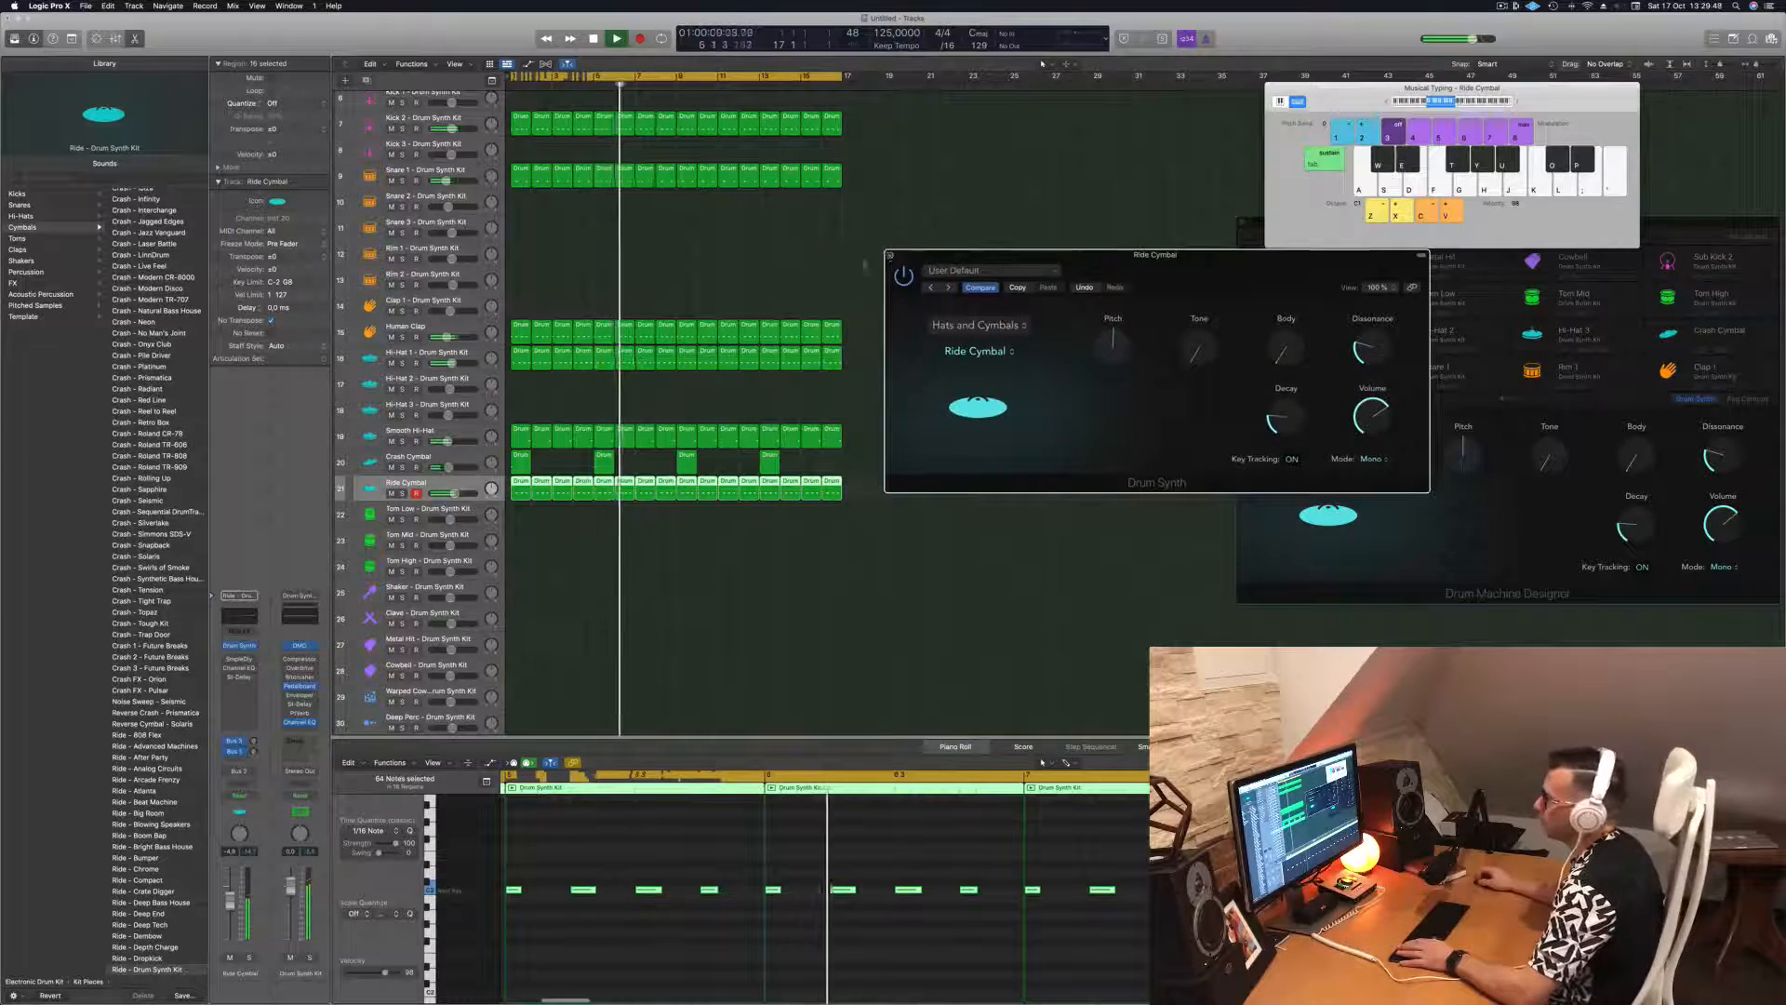
pyautogui.click(889, 253)
pyautogui.press('space')
pyautogui.press('space')
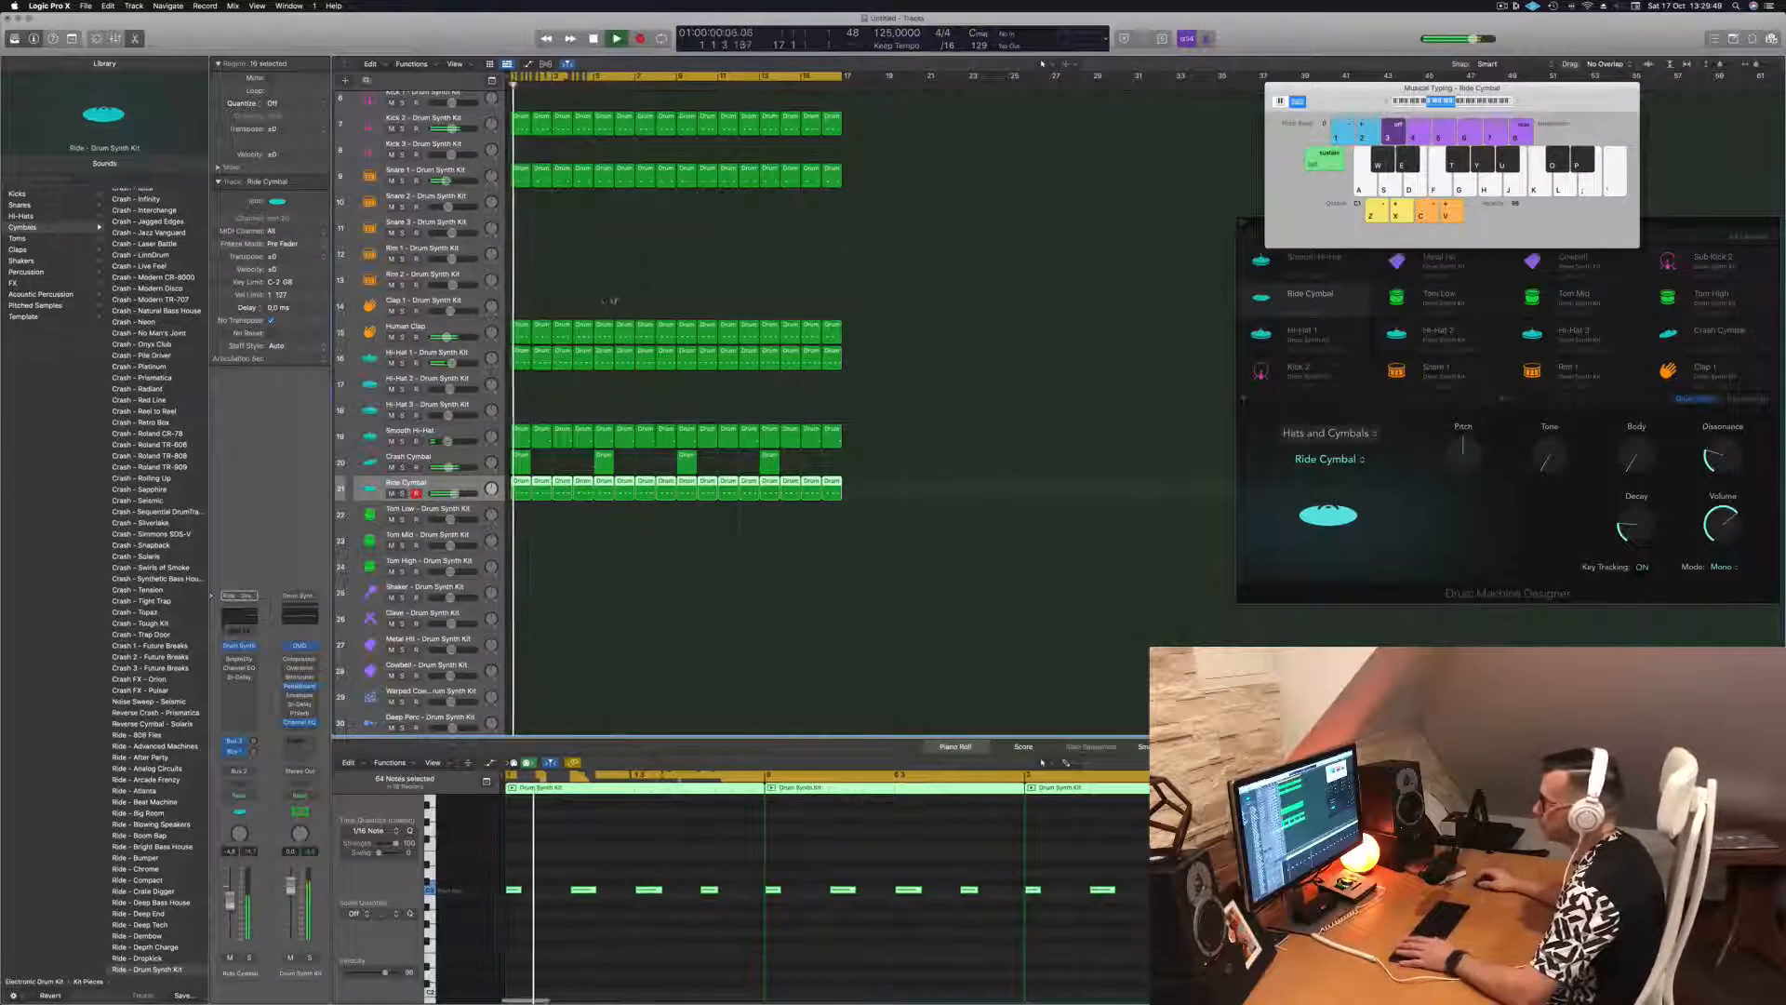
# - Copy the first Ride Cymbal region to the first bar of the Tom Low track
pyautogui.click(596, 605)
pyautogui.scroll(-5, 568, 586)
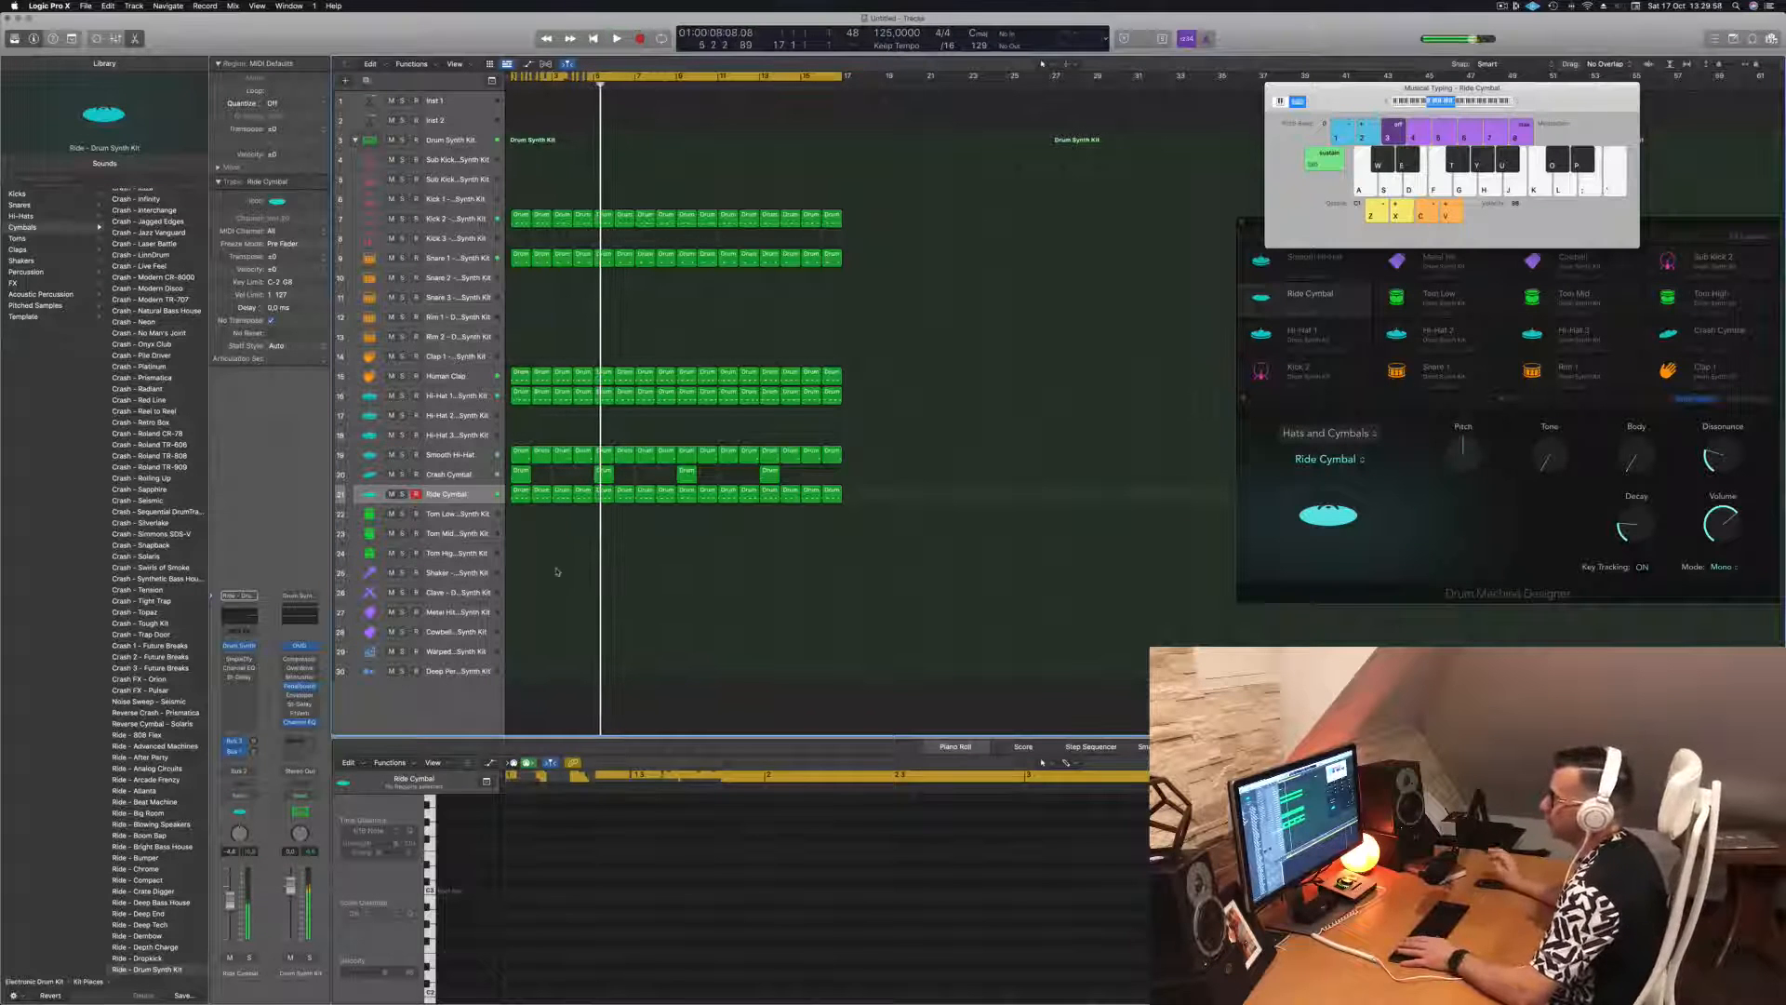
pyautogui.click(513, 493)
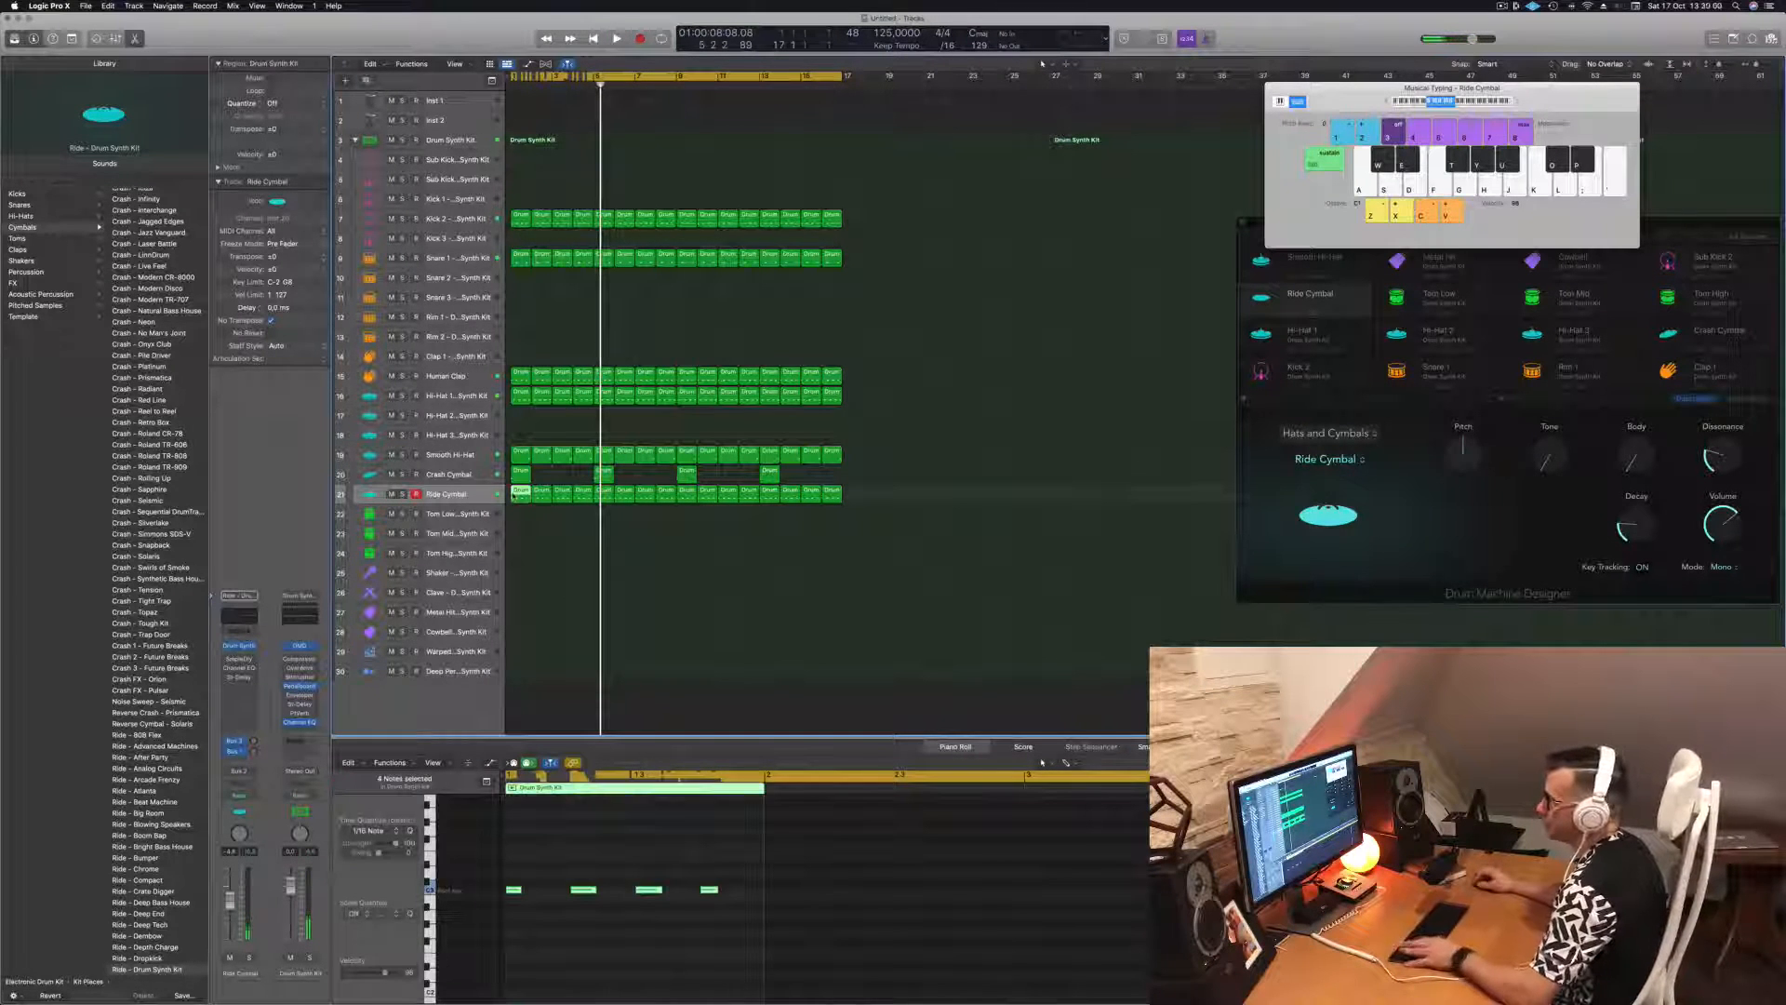
pyautogui.moveTo(513, 493); pyautogui.dragTo(521, 513)
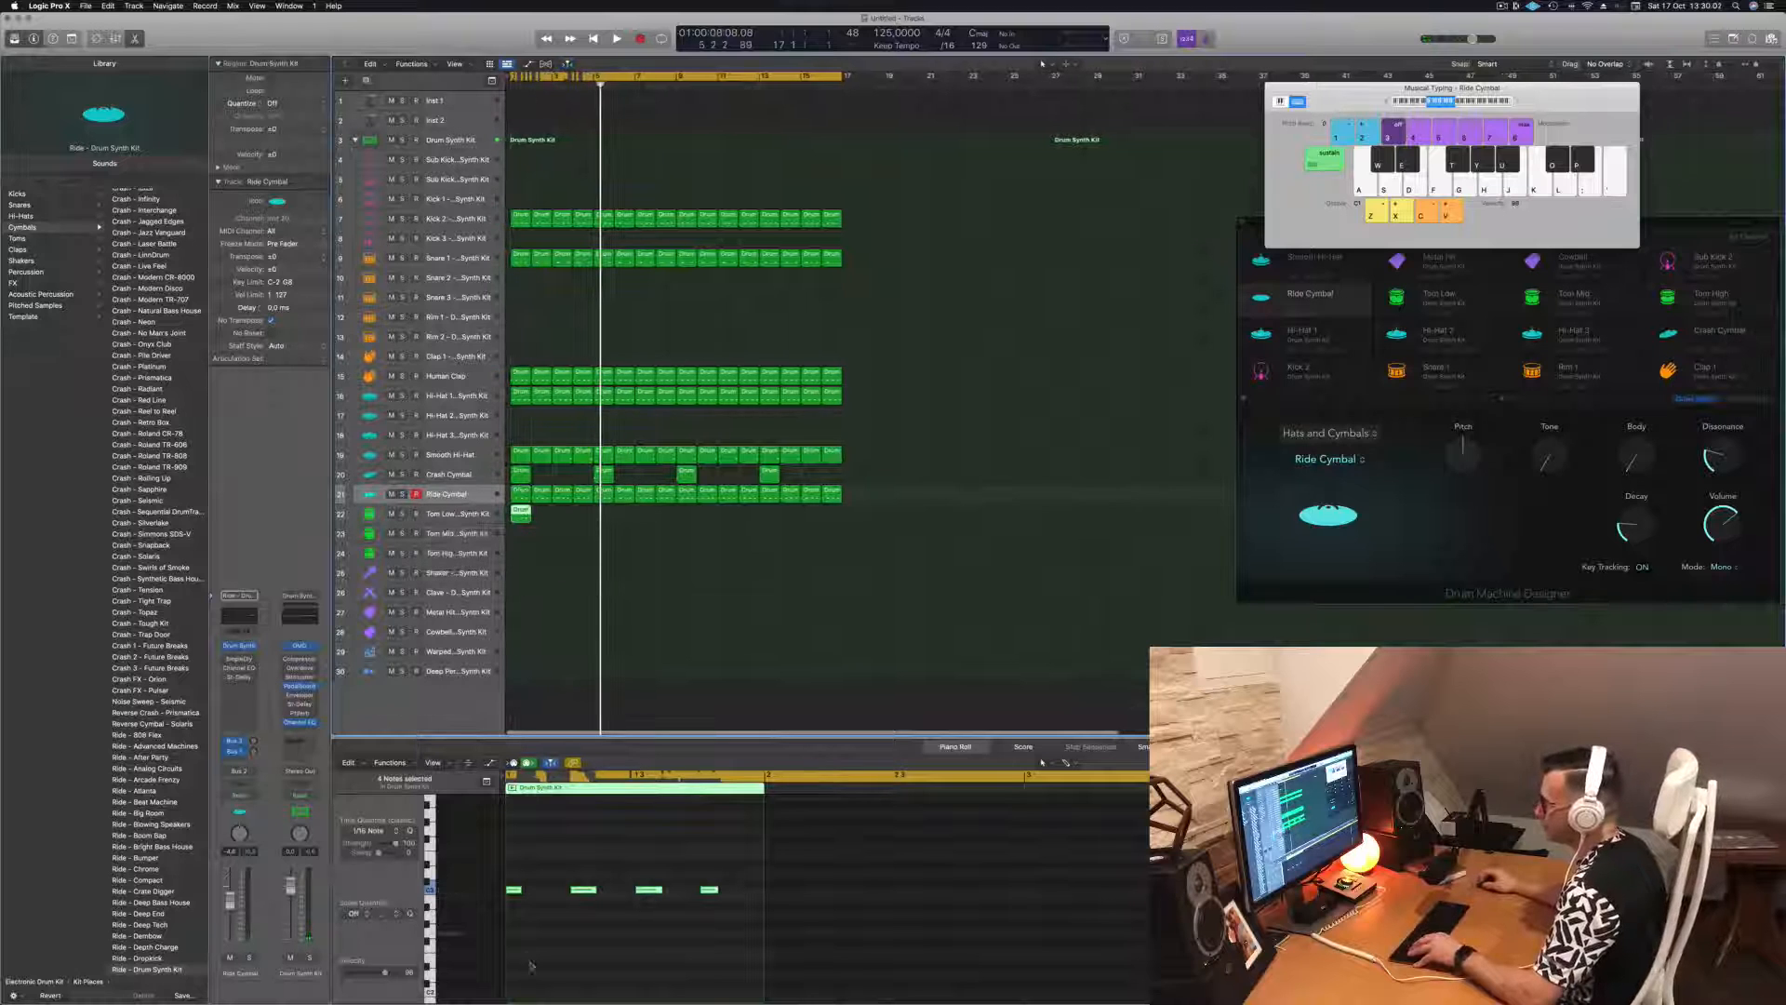
# - Remove the first three notes from the Tom Low region, keeping only the last one, and play it from the beginning
pyautogui.moveTo(519, 874); pyautogui.dragTo(696, 932)
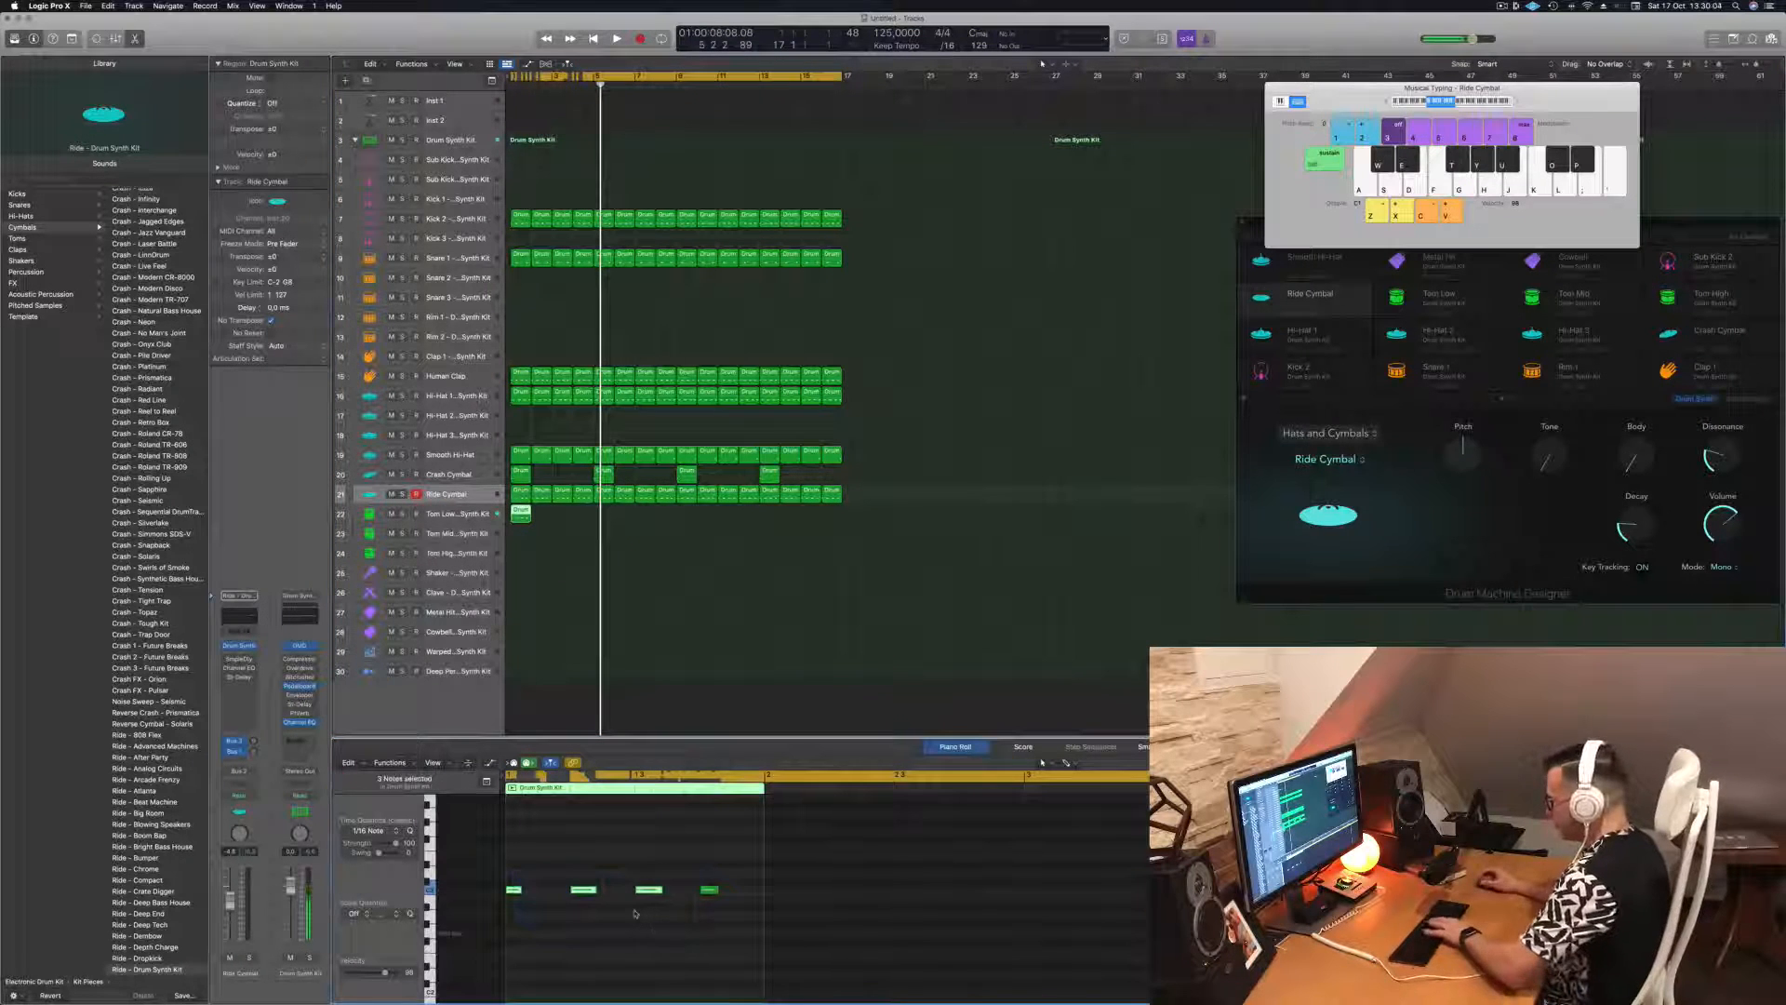
pyautogui.moveTo(686, 849); pyautogui.dragTo(780, 925)
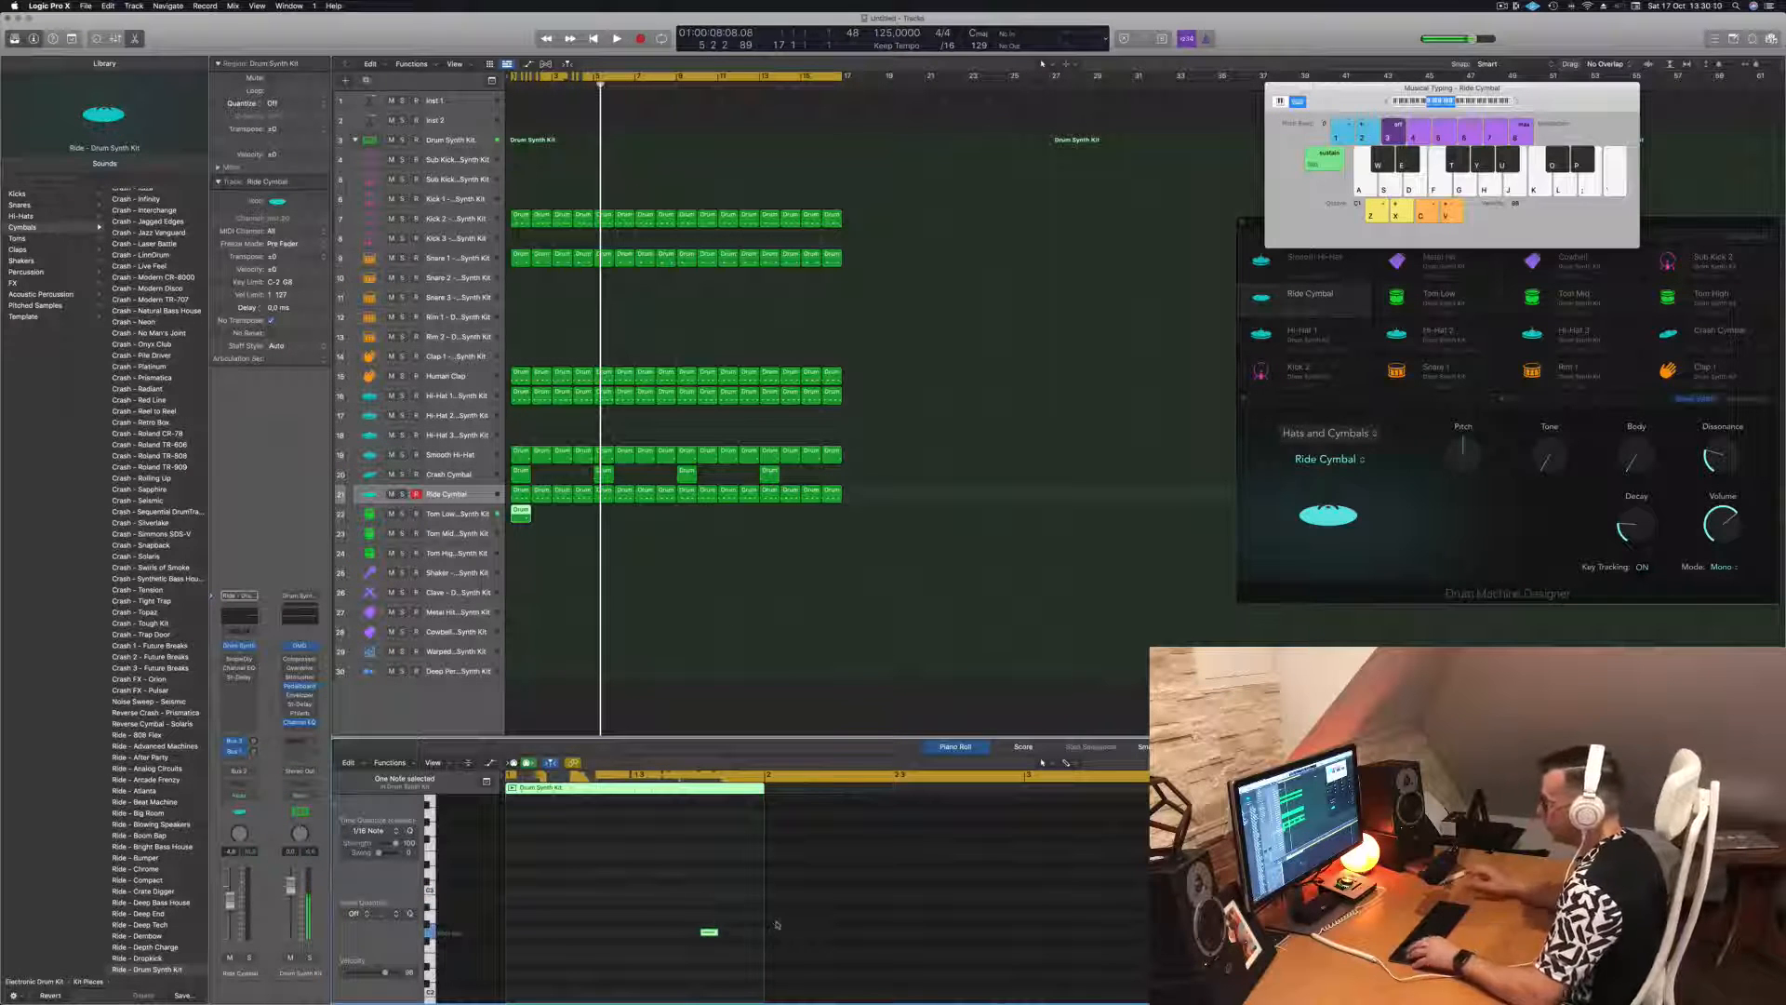
pyautogui.press('Return')
pyautogui.press('space')
pyautogui.moveTo(688, 901); pyautogui.dragTo(748, 935)
pyautogui.press('Return')
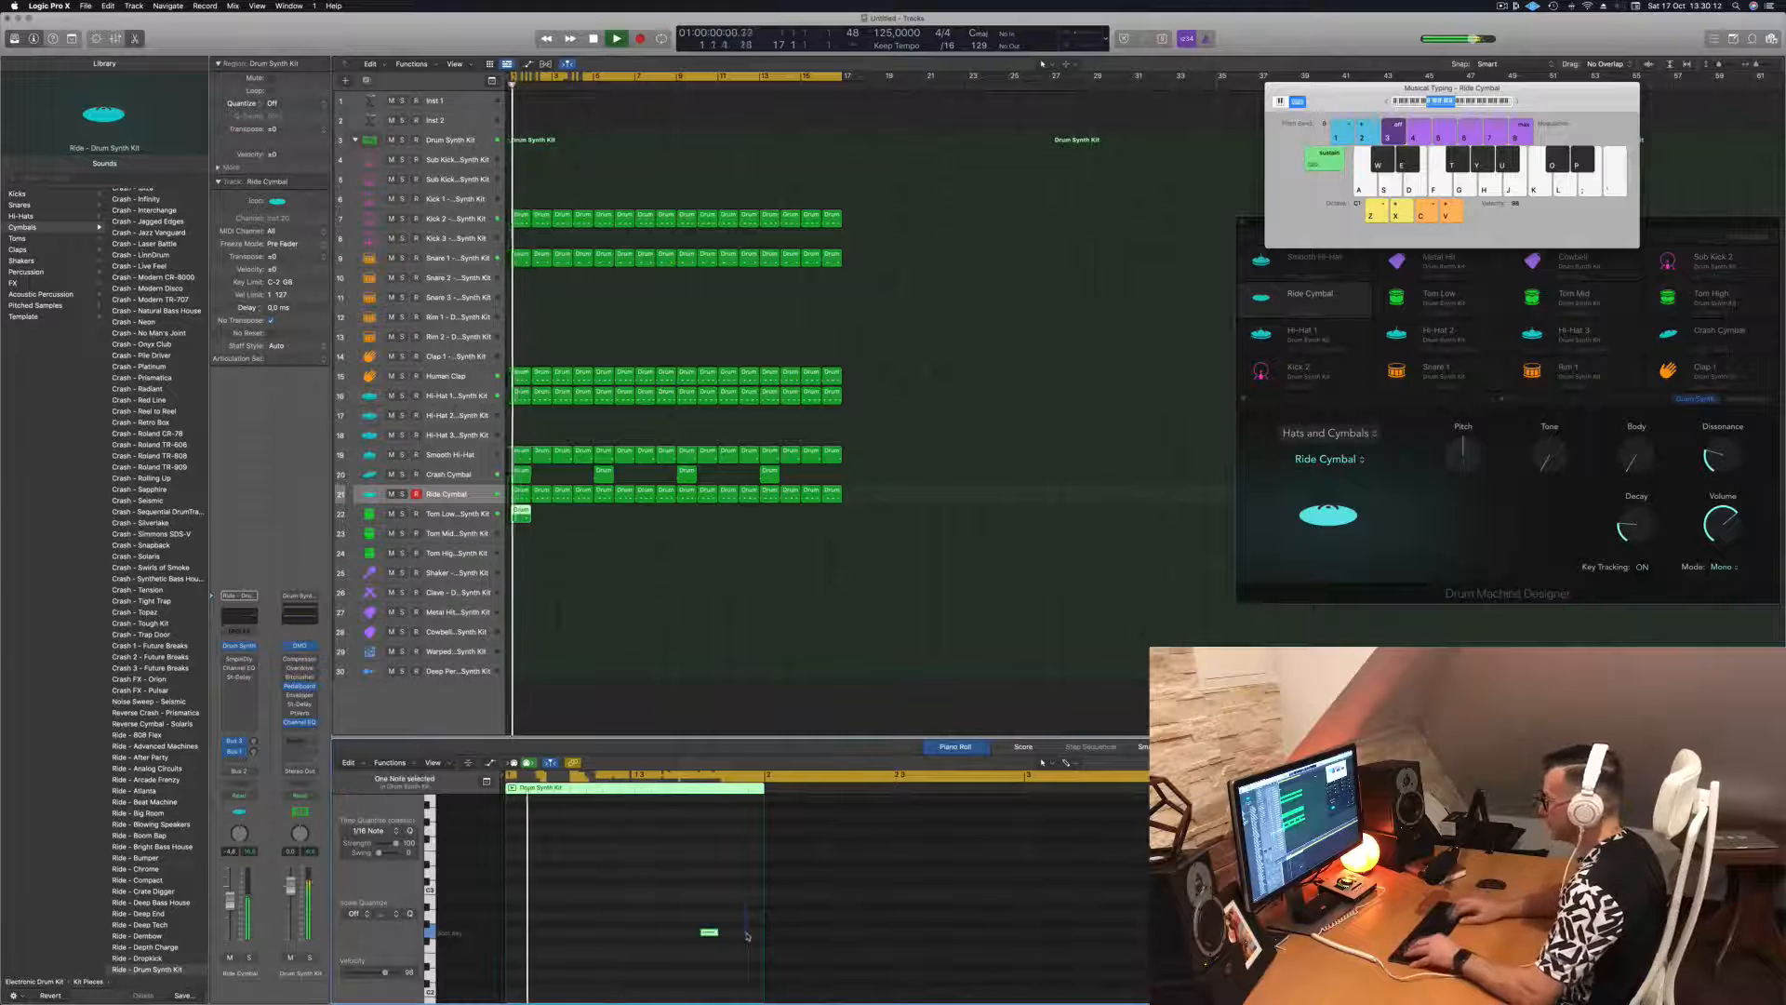
# - Nudge the remaining Tom Low note two sixteenths later in the bar and restart playback from the beginning
pyautogui.hotkey('alt', 'Right')
pyautogui.hotkey('alt', 'Right')
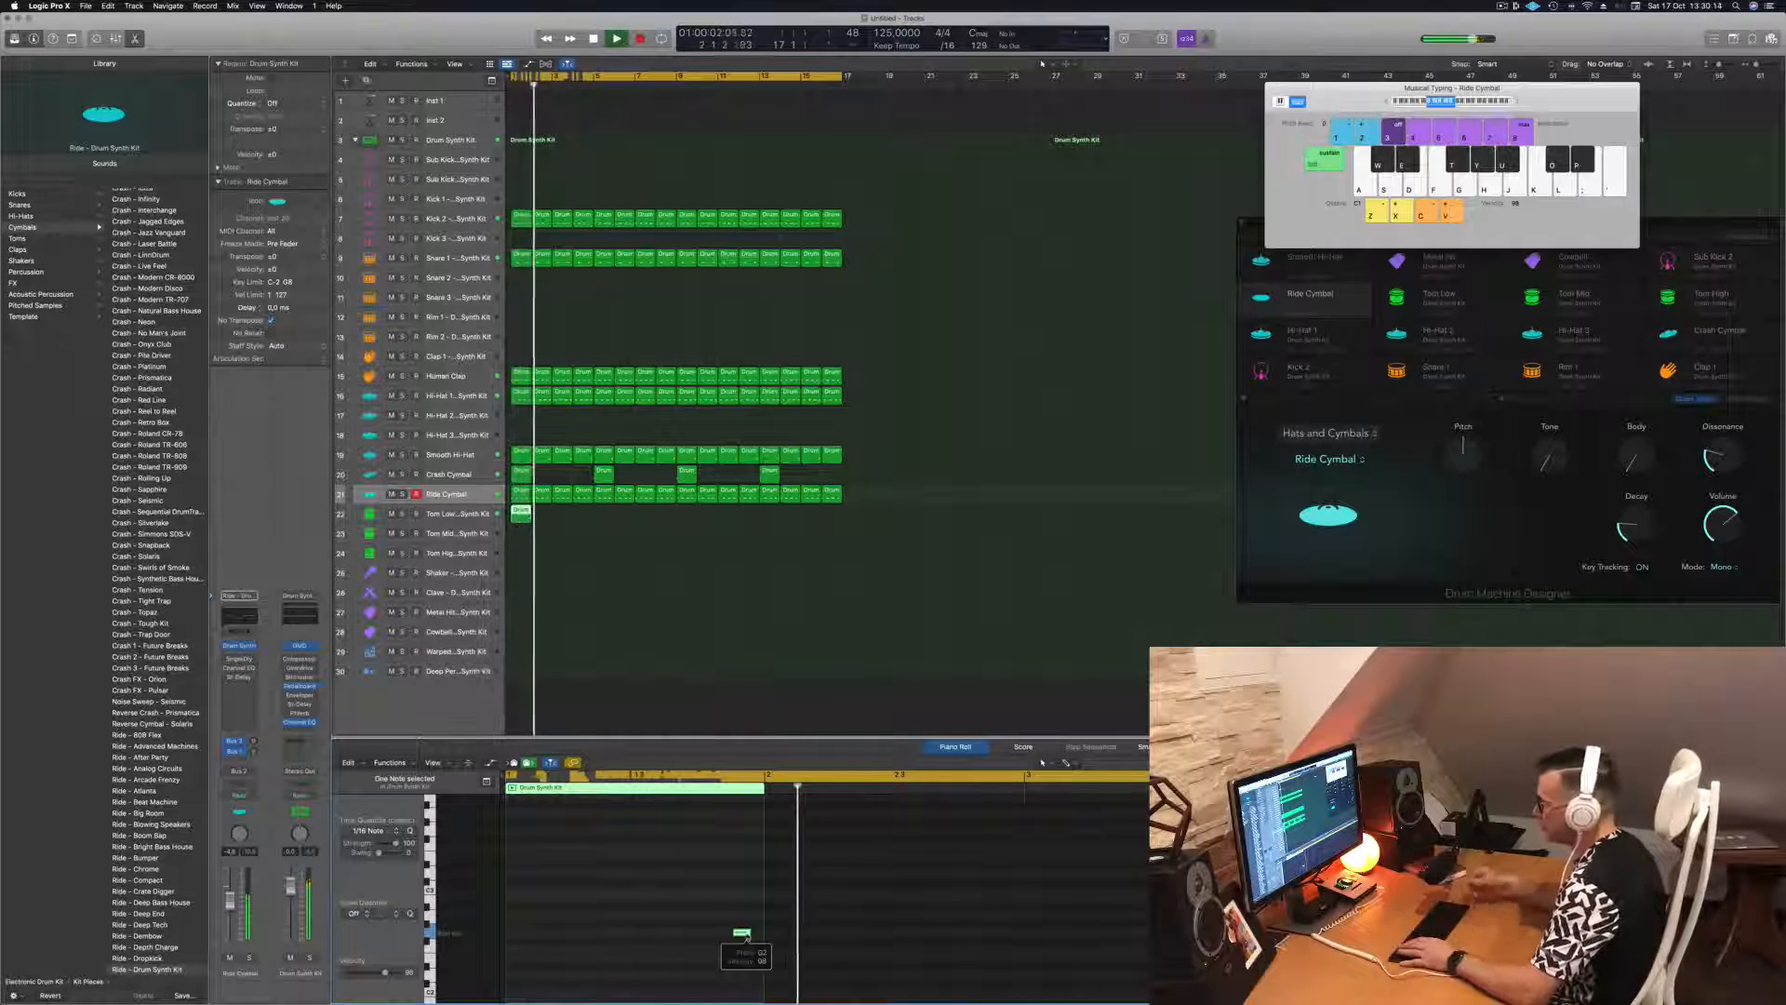
pyautogui.press('space')
pyautogui.press('Return')
pyautogui.press('space')
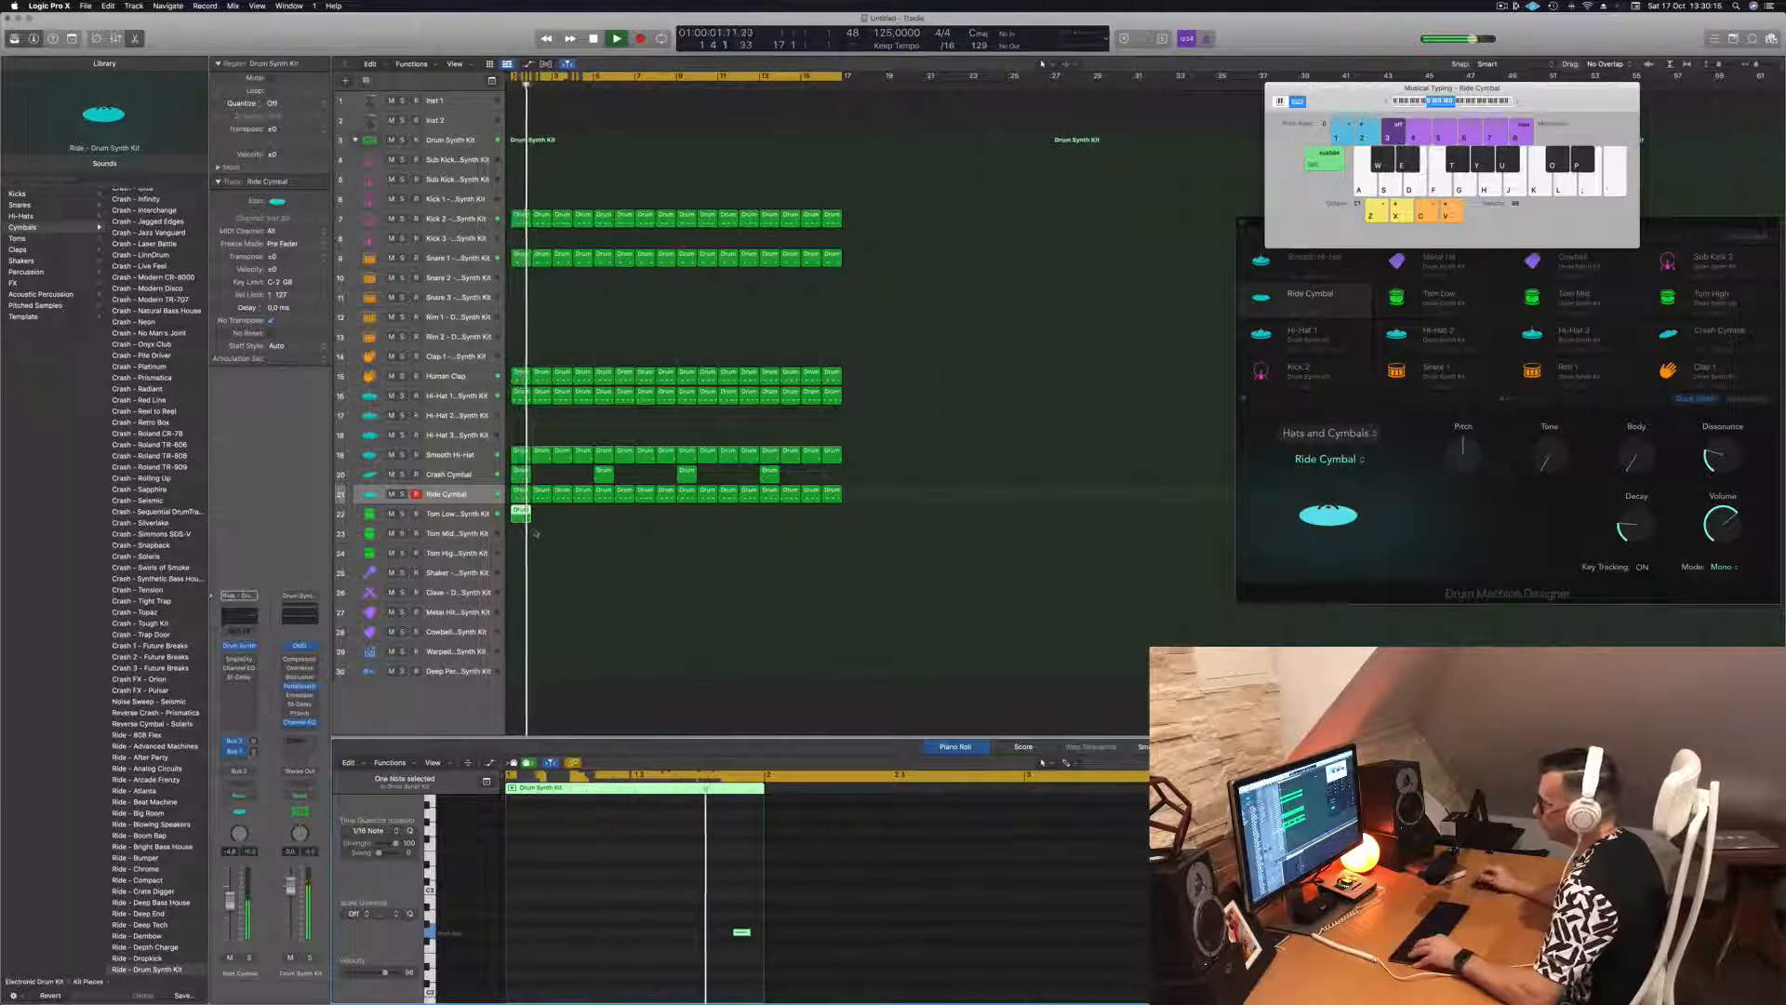
# - Repeat the one-bar Tom Low region through bar sixteen and deselect the regions
pyautogui.moveTo(521, 512); pyautogui.dragTo(562, 525)
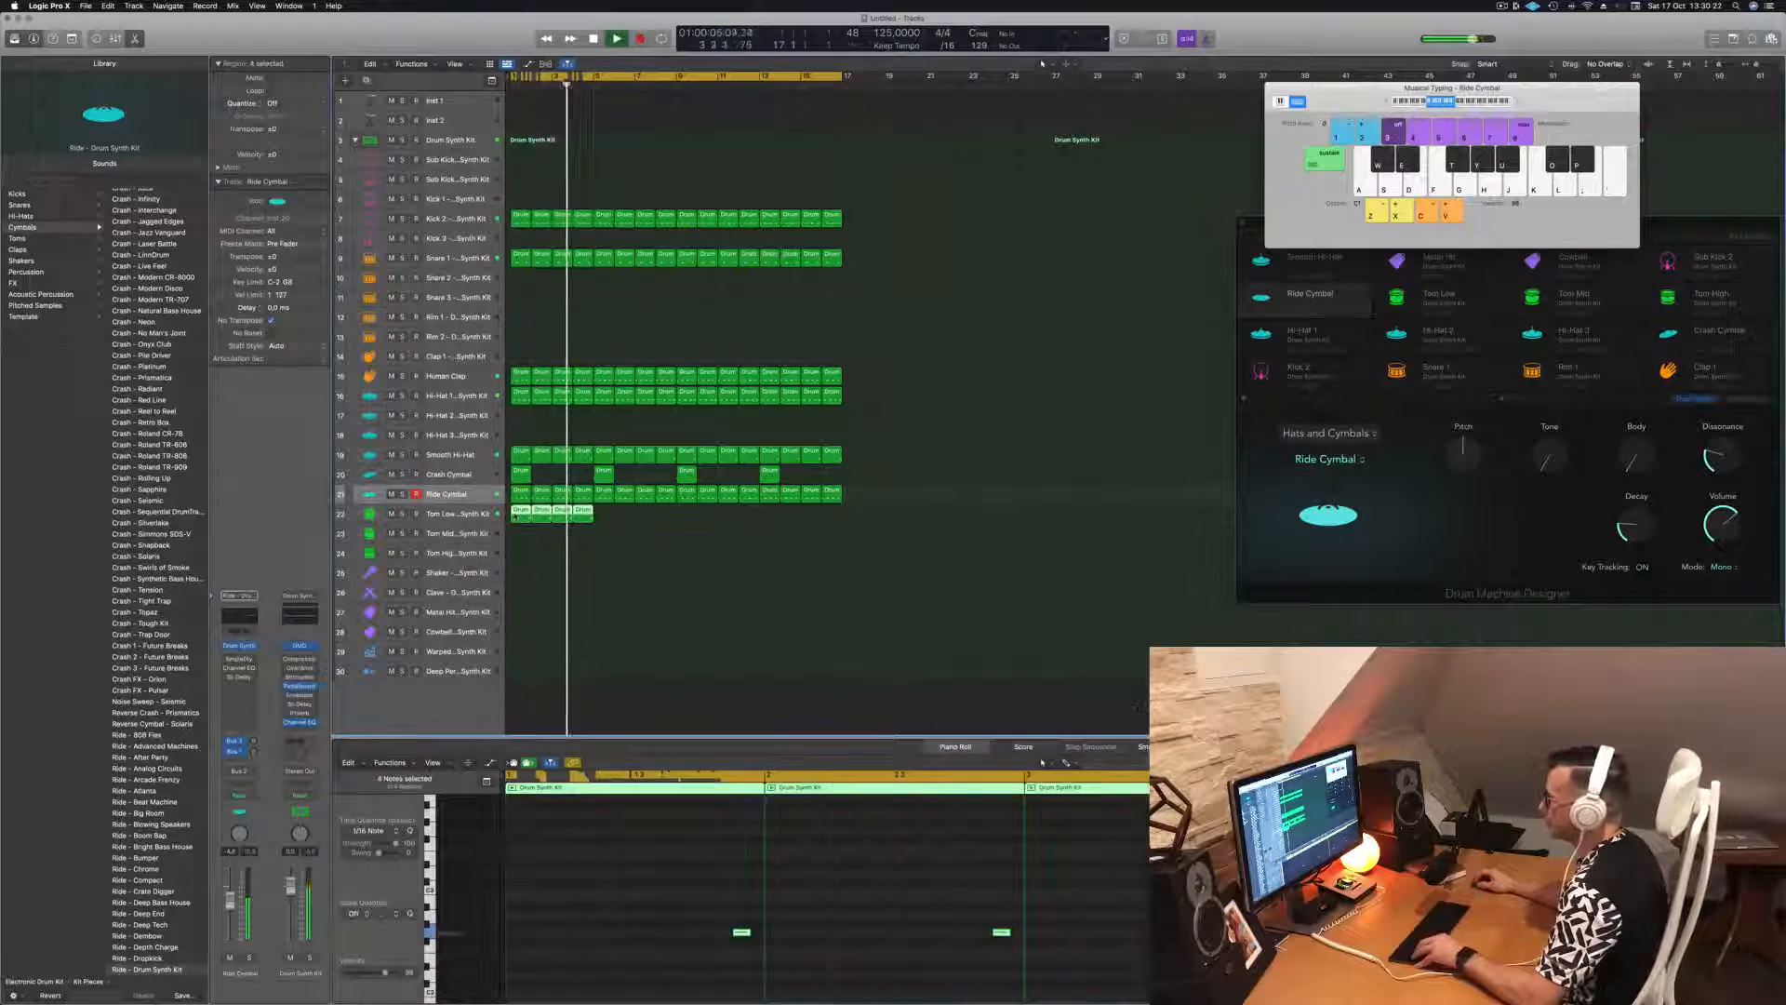
pyautogui.press('super+r')
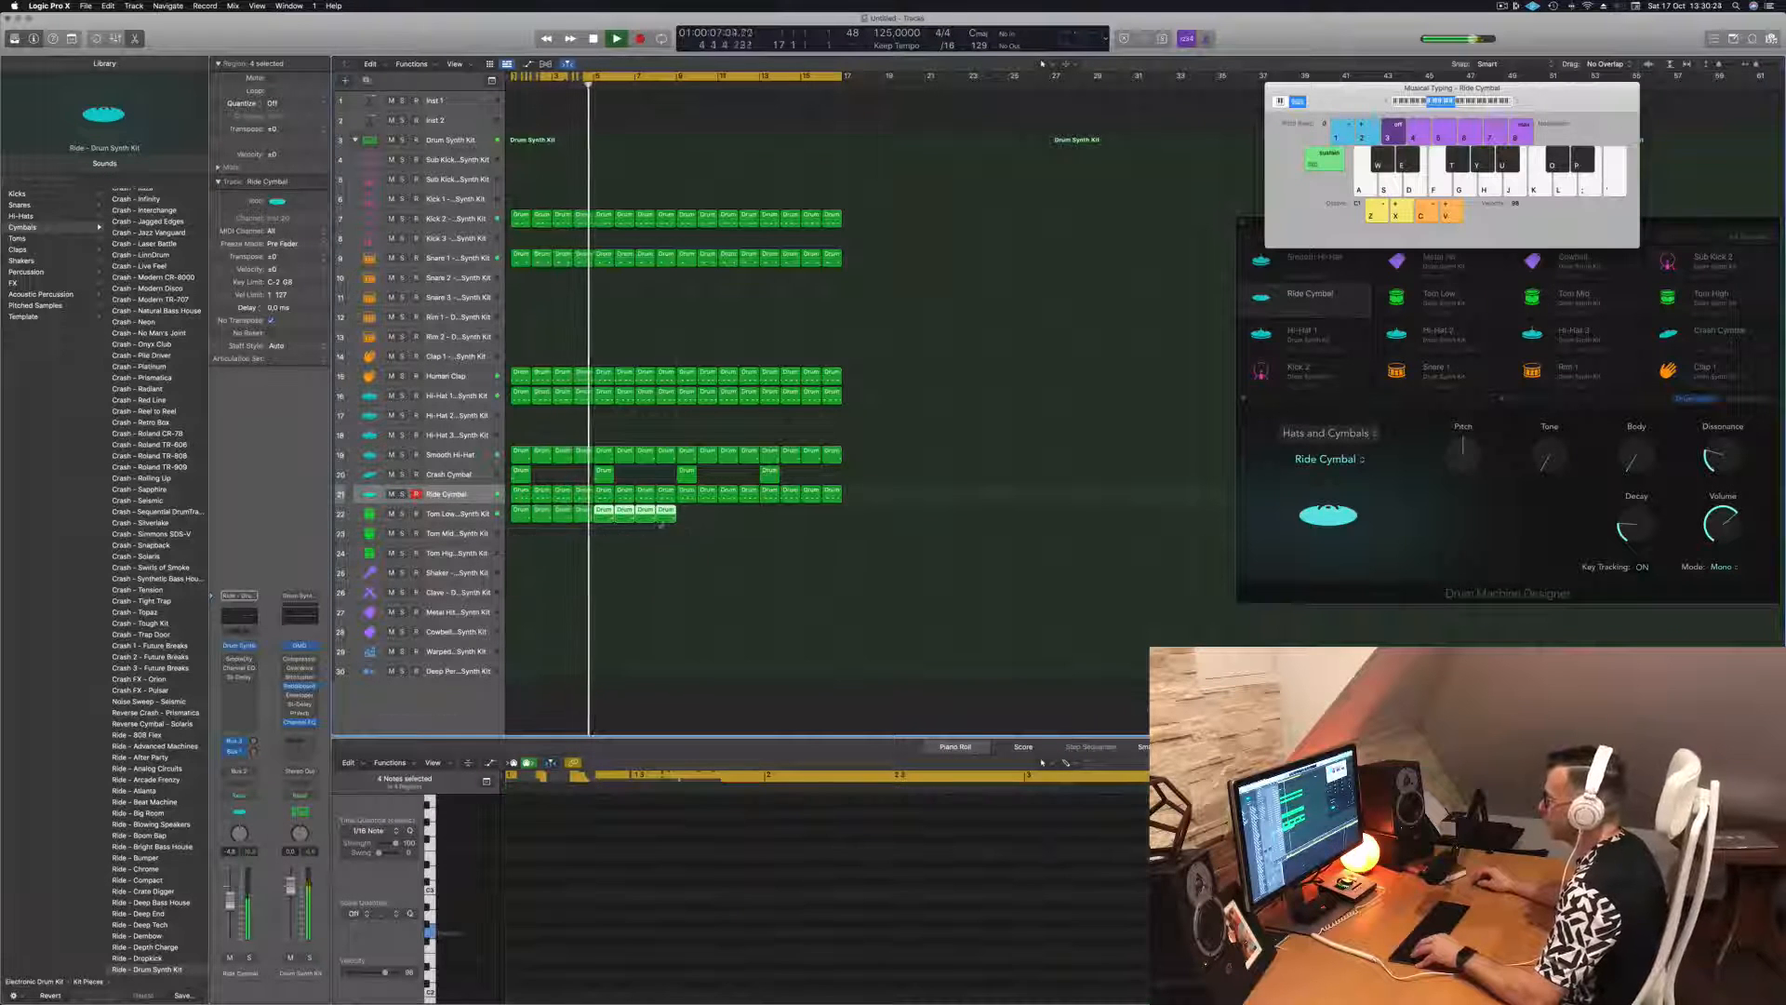
pyautogui.moveTo(523, 521); pyautogui.dragTo(690, 526)
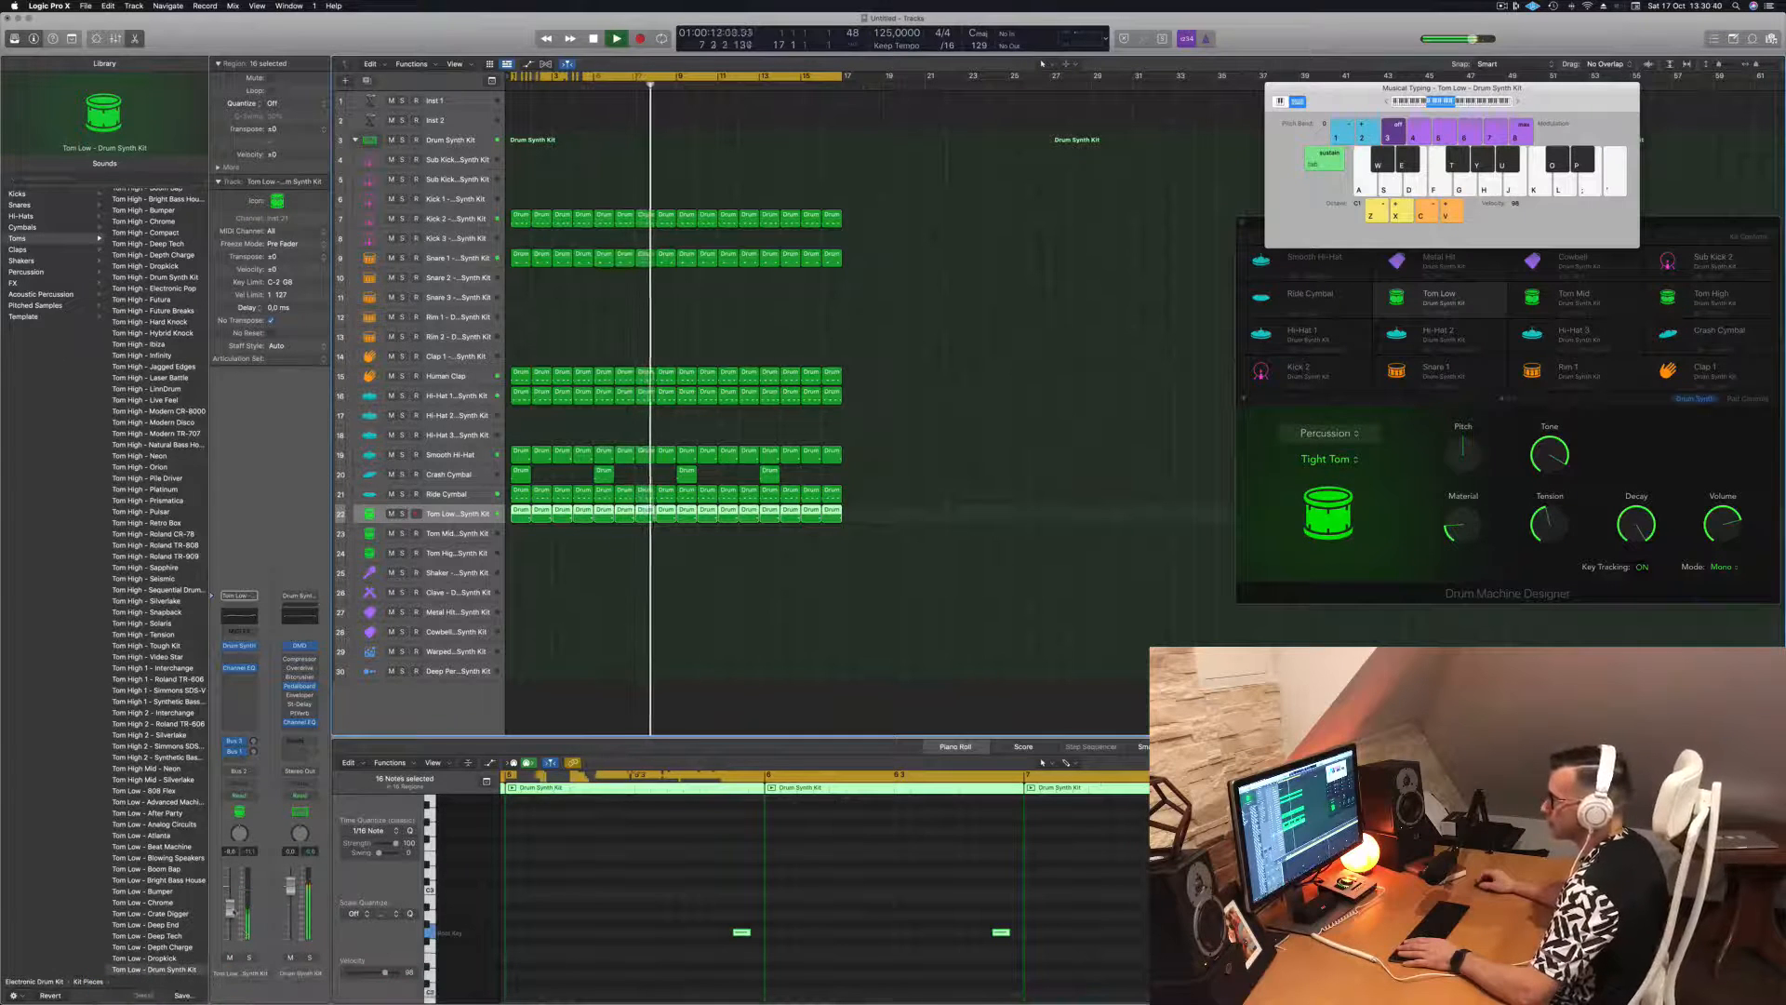
pyautogui.click(897, 586)
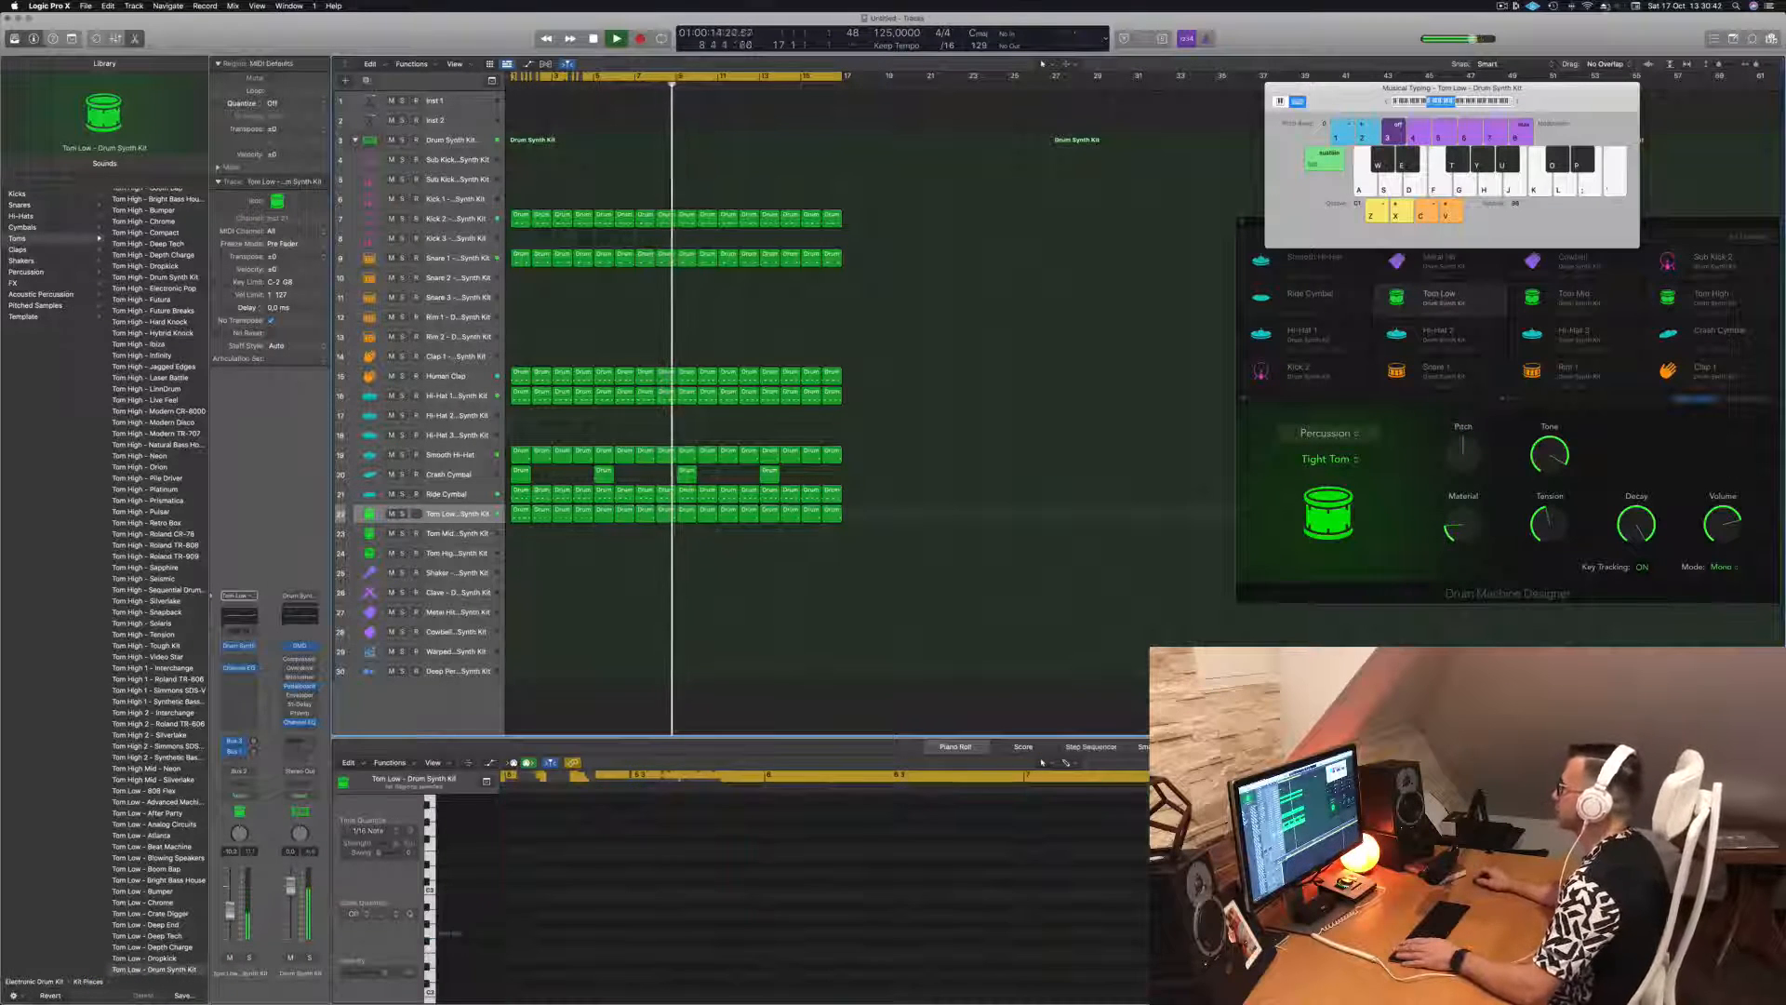
pyautogui.click(1500, 7)
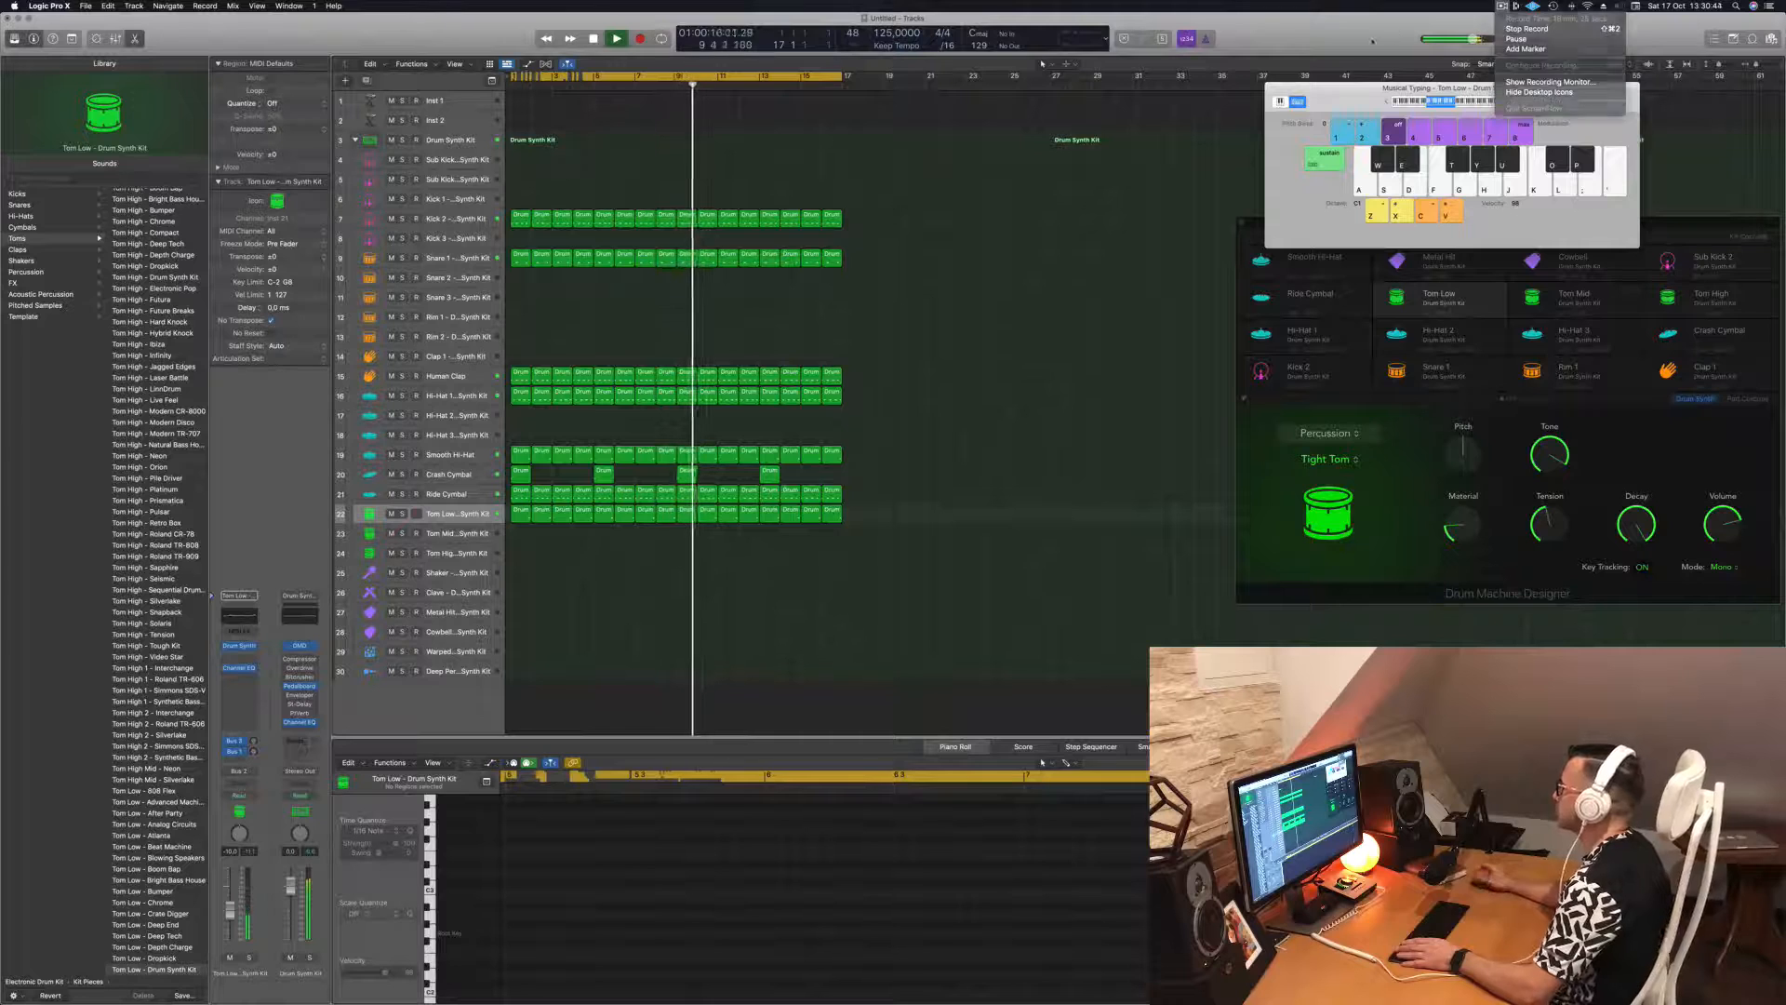
pyautogui.click(1375, 41)
# - Stop playback and copy the first Tom Low region to the first bar of the Tom Mid track
pyautogui.click(533, 613)
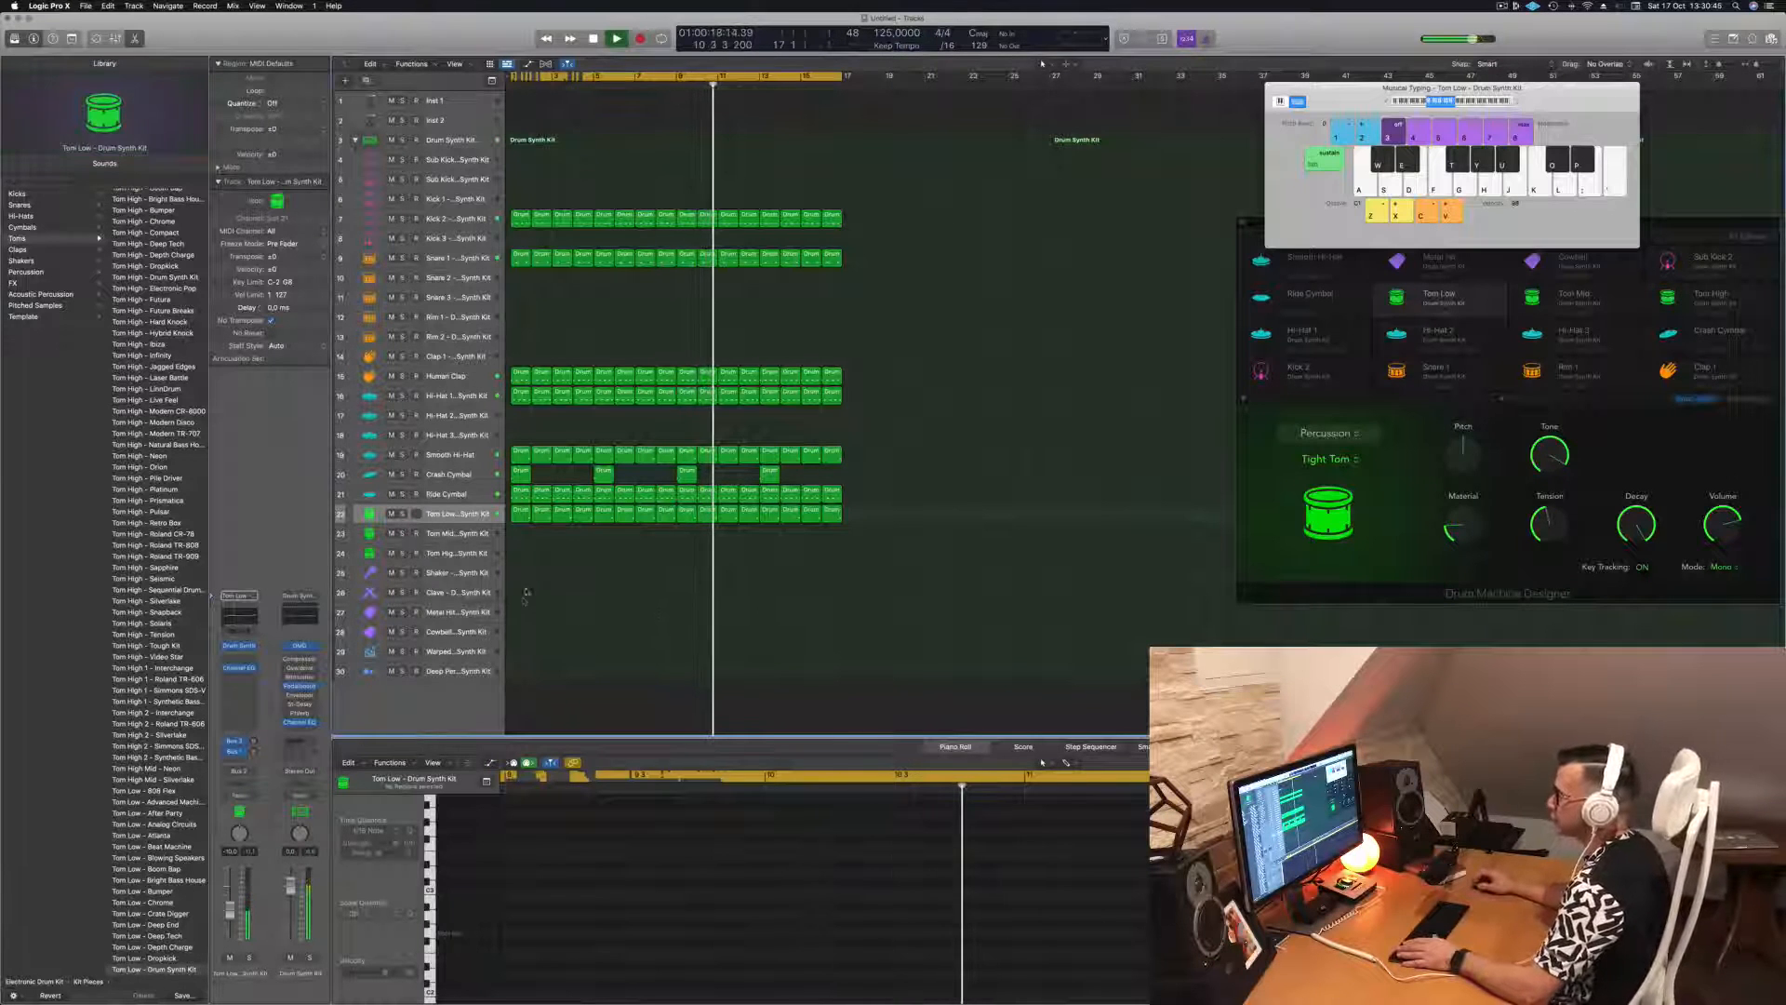
pyautogui.press('space')
pyautogui.click(522, 512)
pyautogui.moveTo(521, 522); pyautogui.dragTo(521, 540)
# - Move the Tom Mid note to halfway between beats 2 and 3, copy it onto beat 3, and play from the beginning
pyautogui.moveTo(635, 852); pyautogui.dragTo(788, 982)
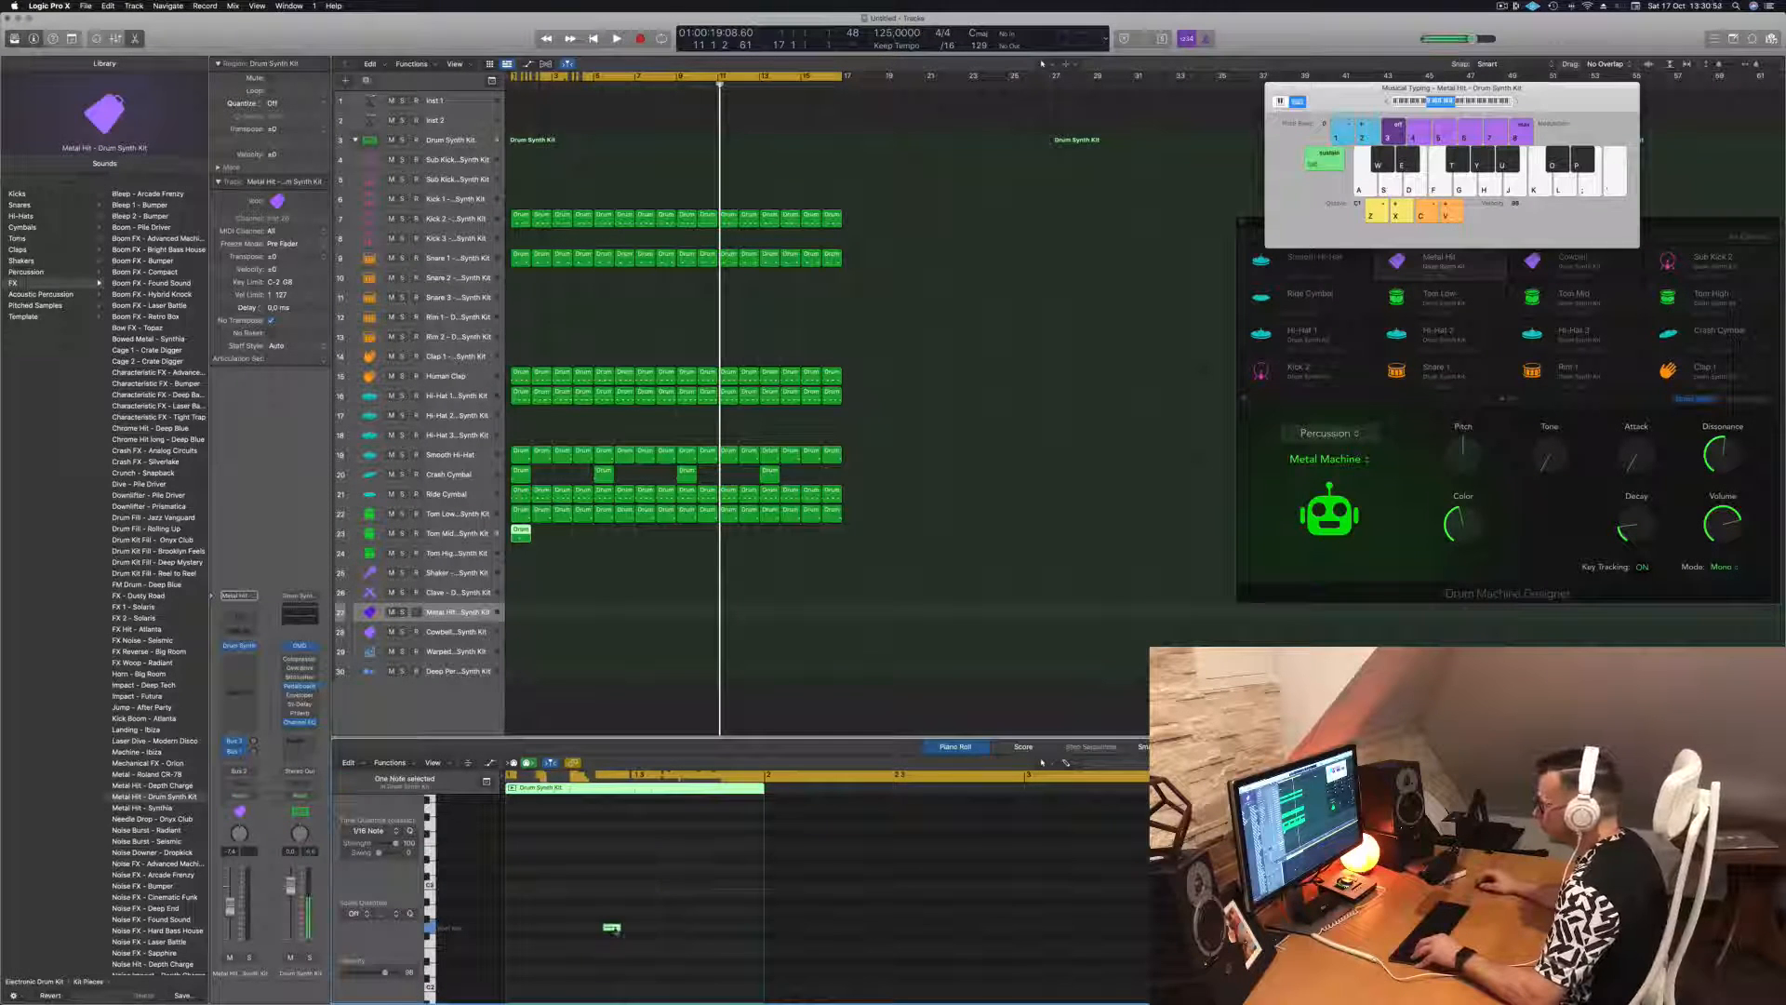
pyautogui.moveTo(624, 930); pyautogui.dragTo(649, 929)
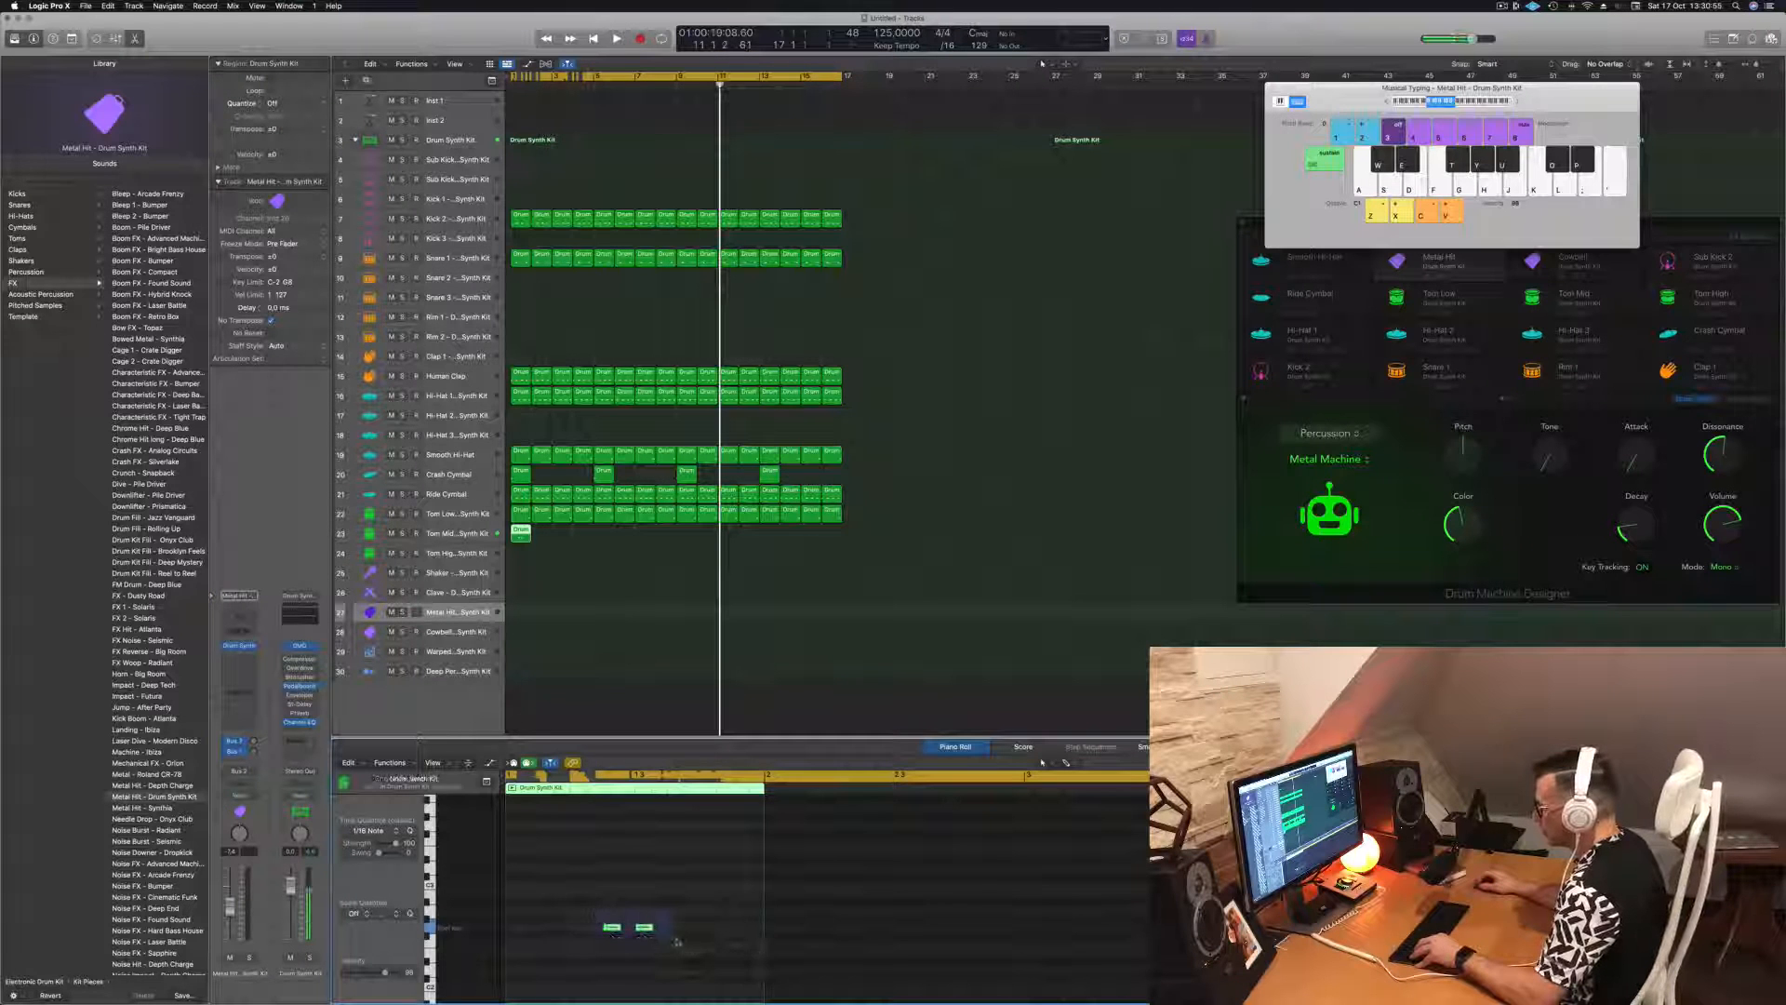
pyautogui.press('space')
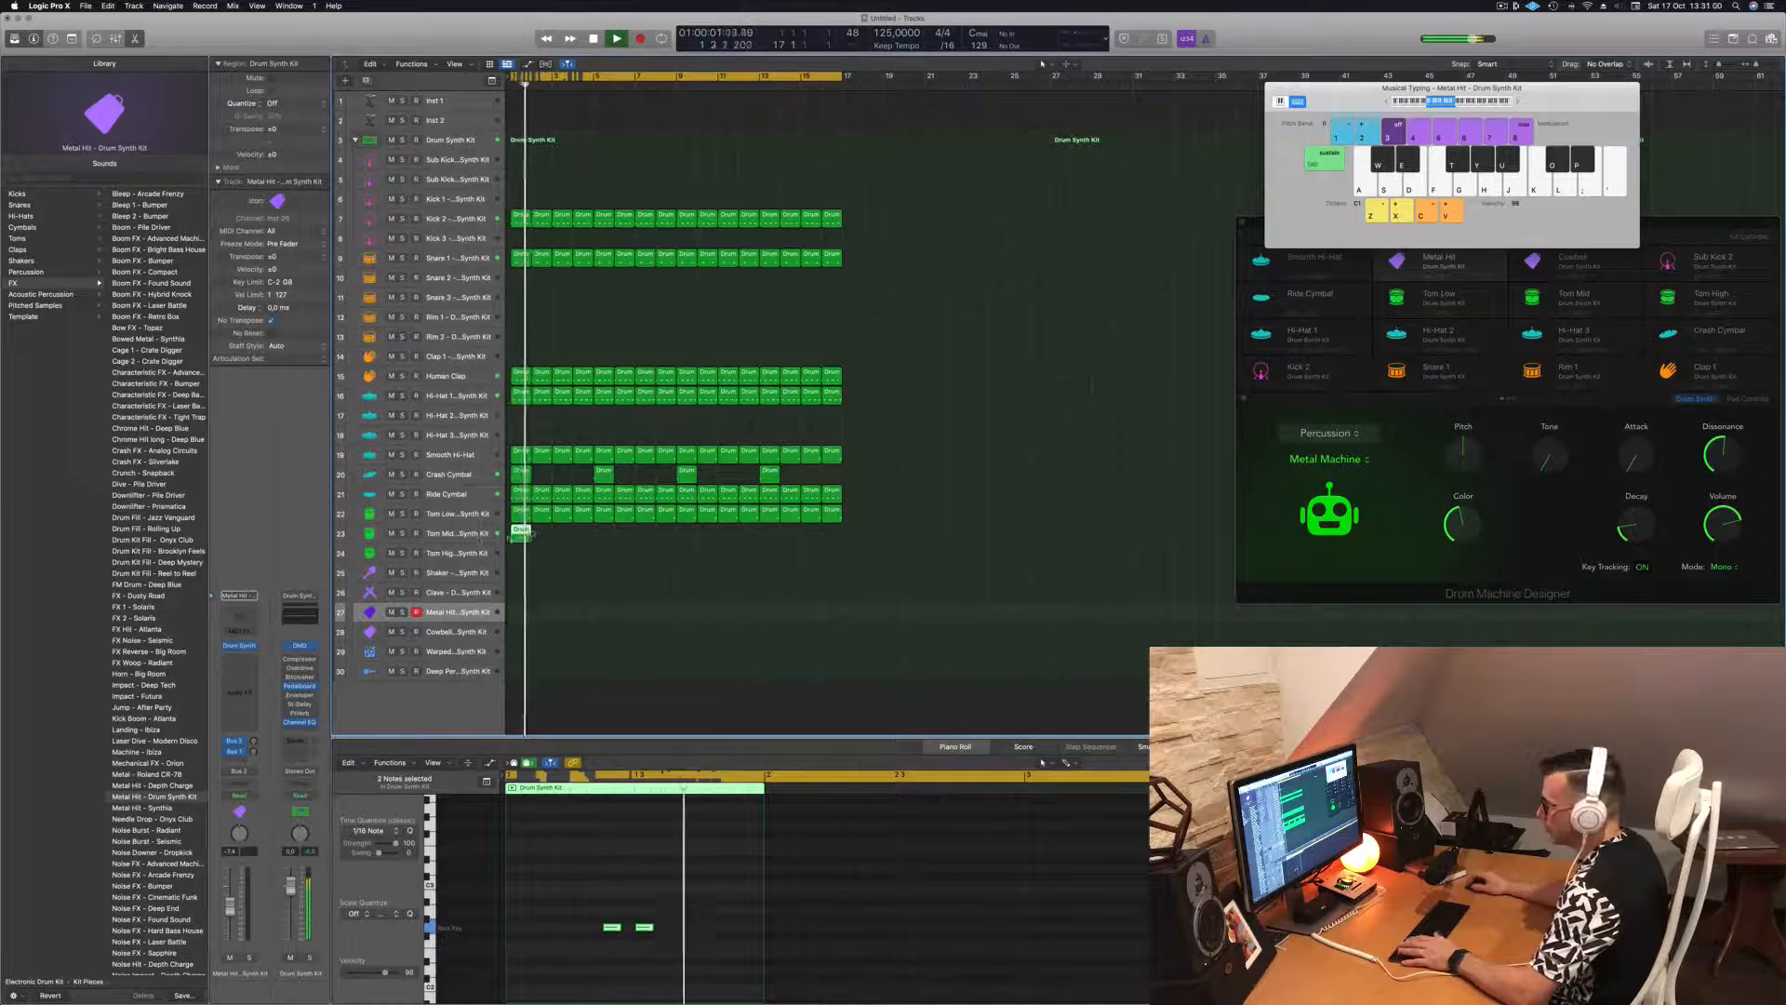
pyautogui.click(479, 536)
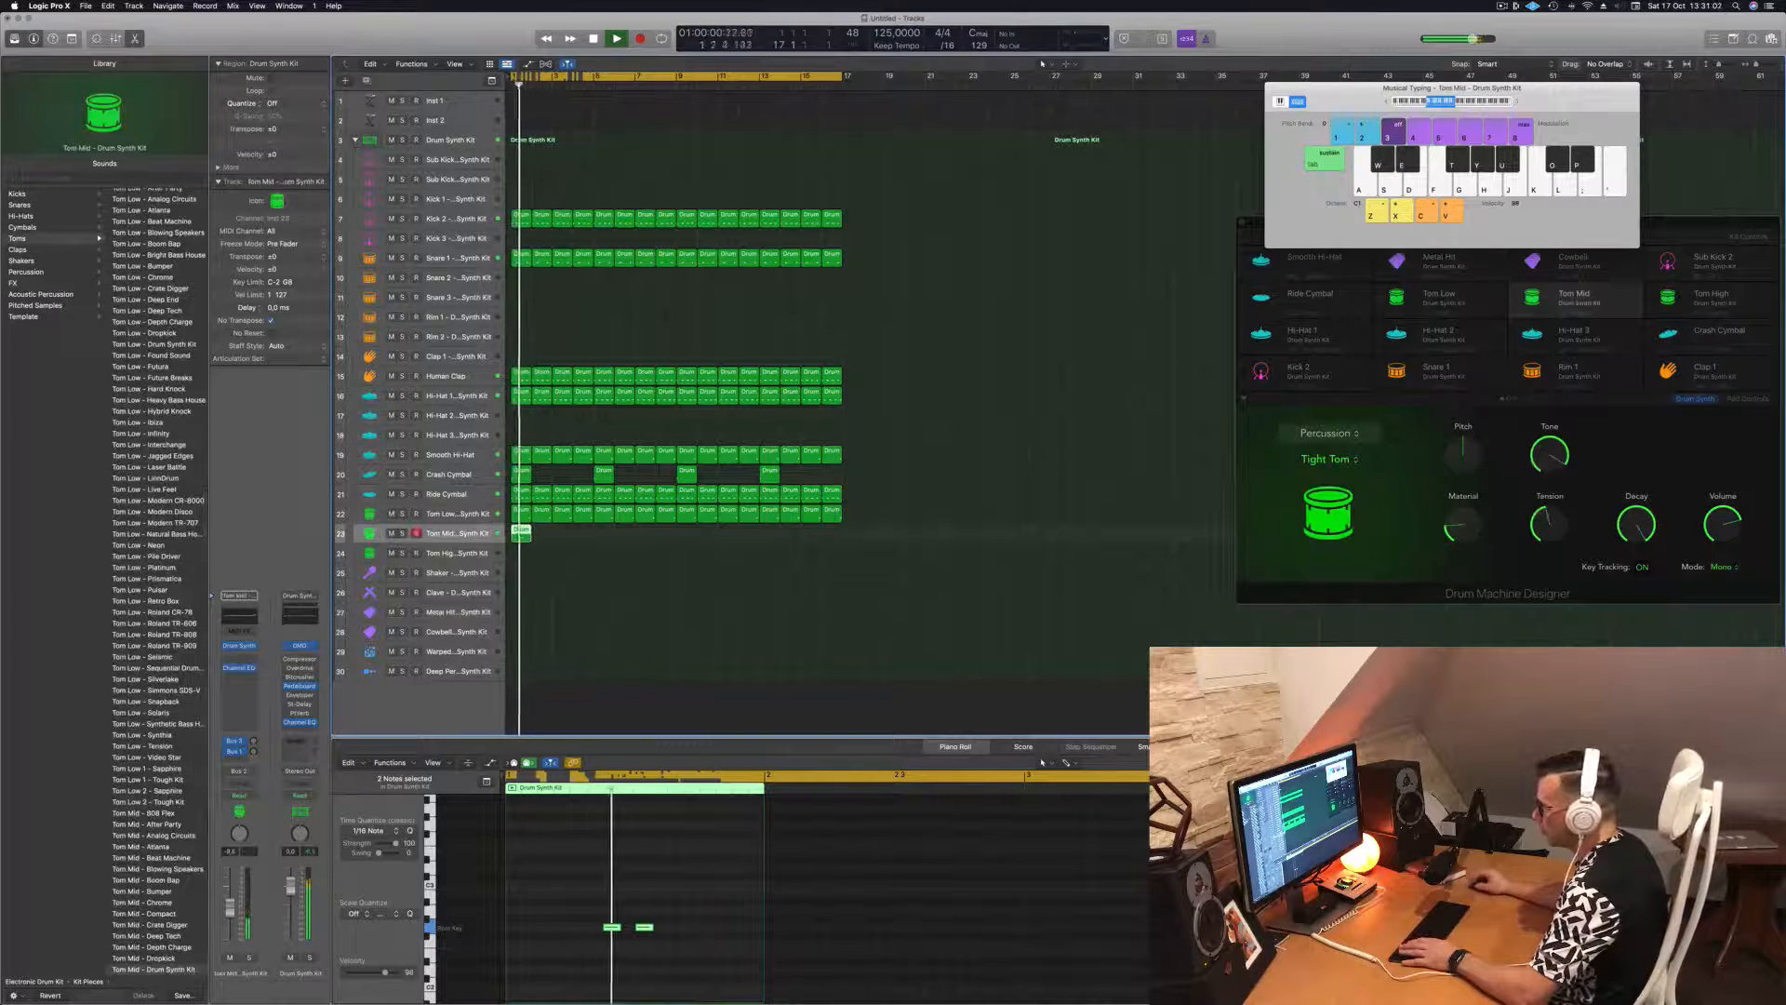
pyautogui.press('Return')
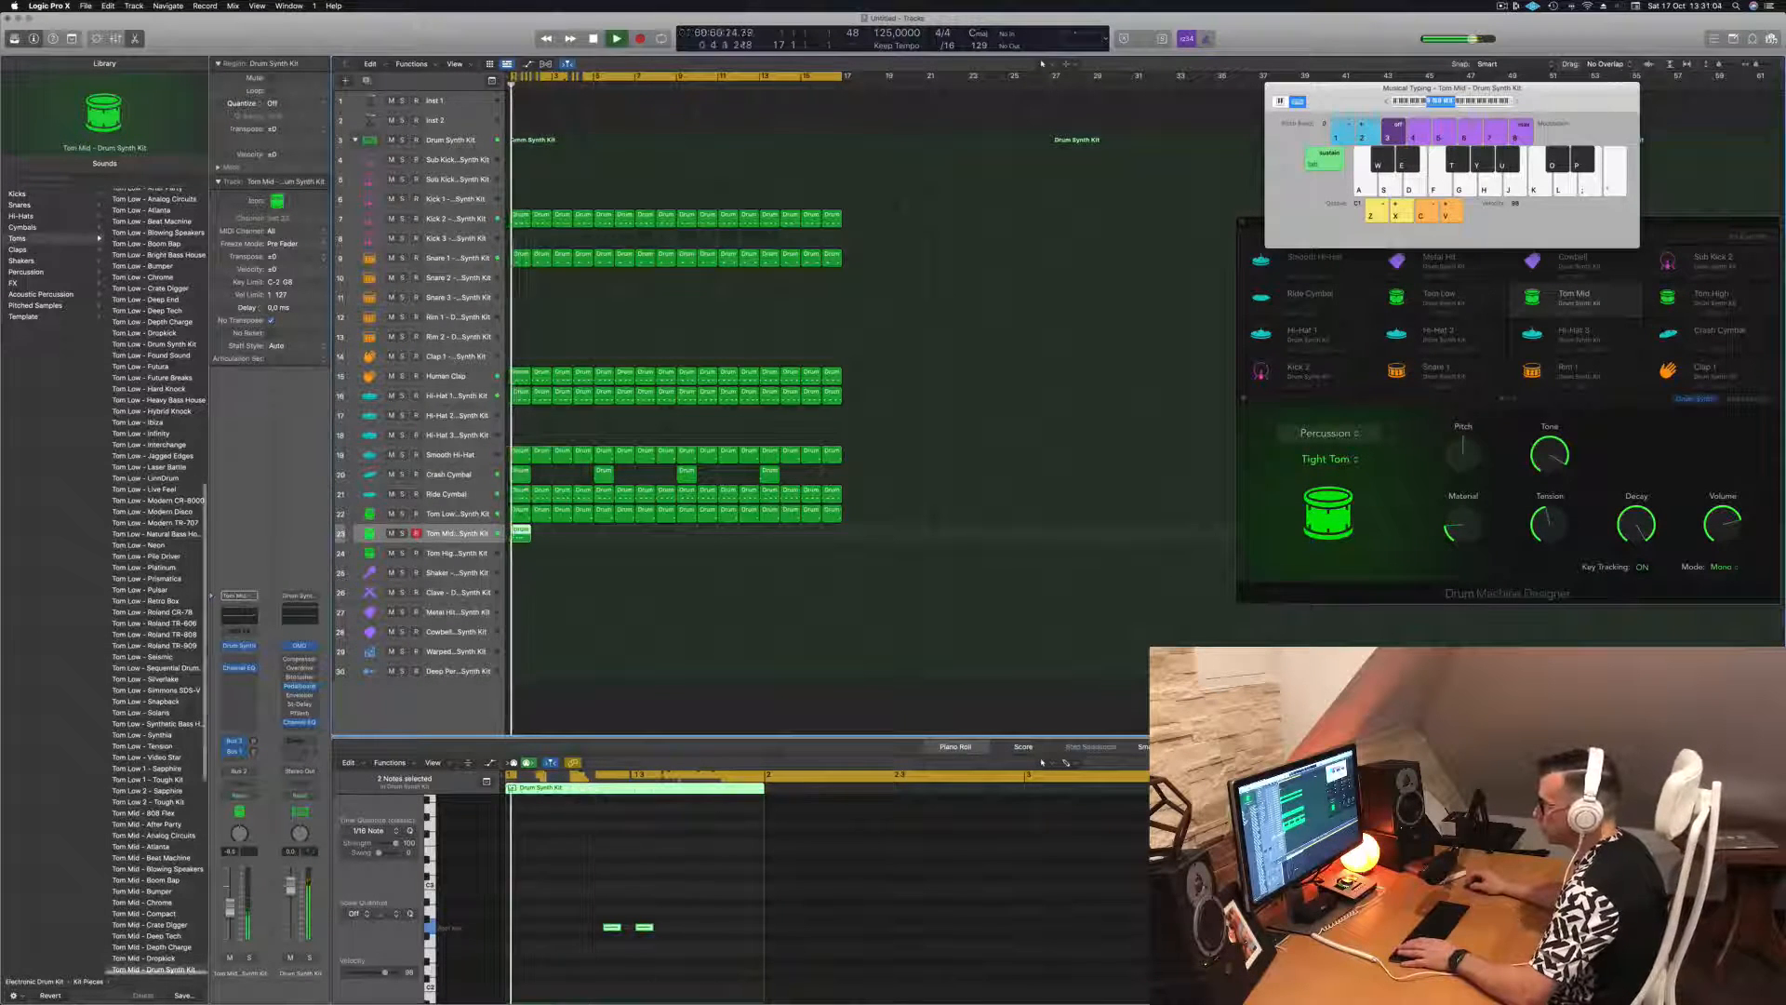
# - Solo the Tom Mid and Tom Low tracks alternately from the beginning to compare their sounds, ending with both unsoloed
pyautogui.click(402, 534)
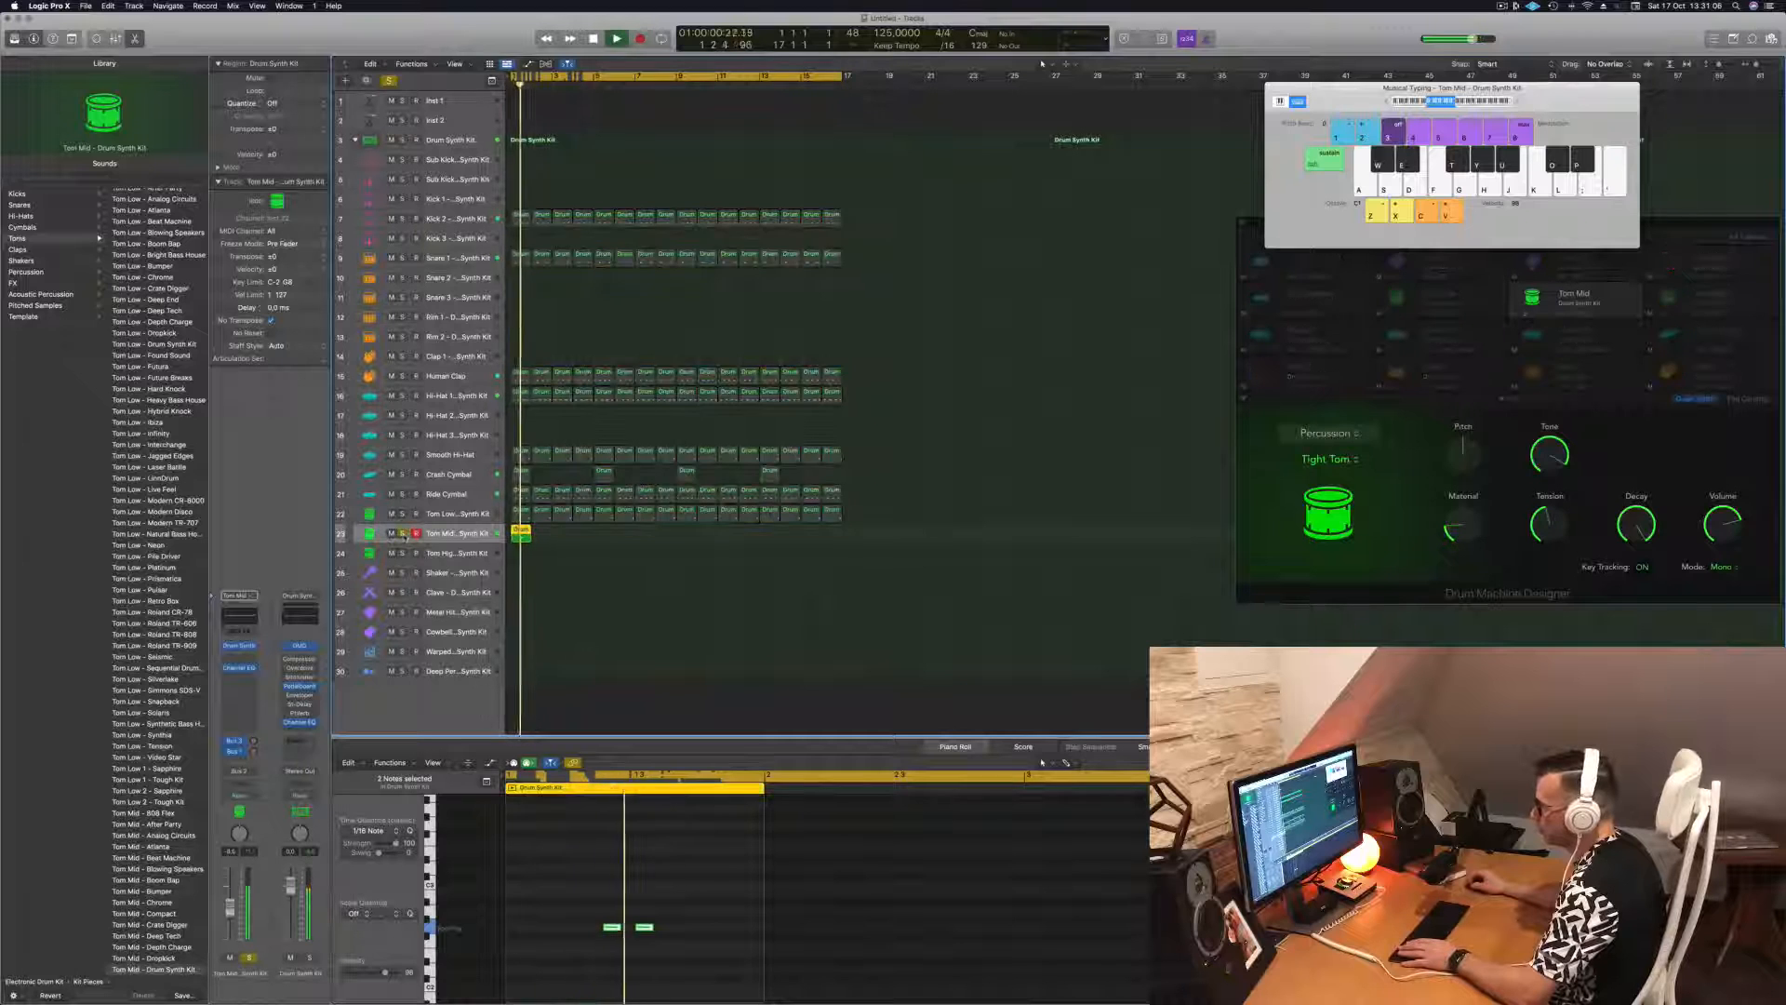
pyautogui.click(403, 534)
pyautogui.press('Return')
pyautogui.click(402, 515)
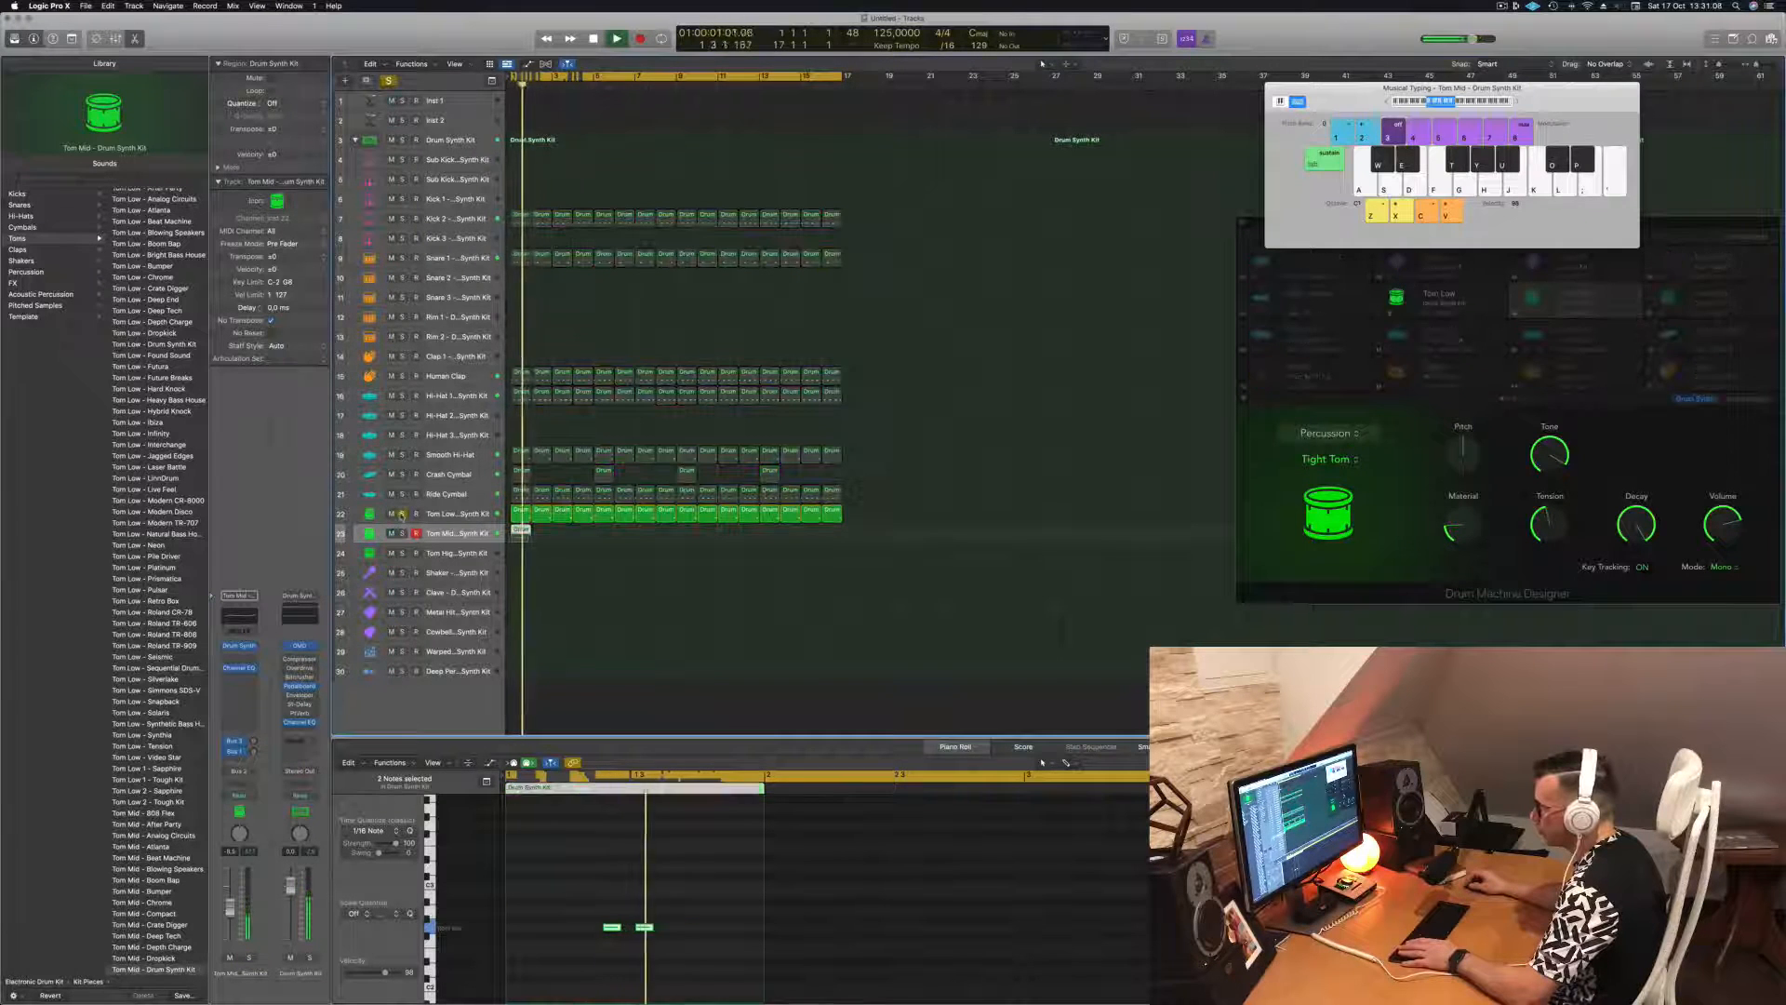
pyautogui.click(402, 515)
pyautogui.press('Return')
pyautogui.click(403, 534)
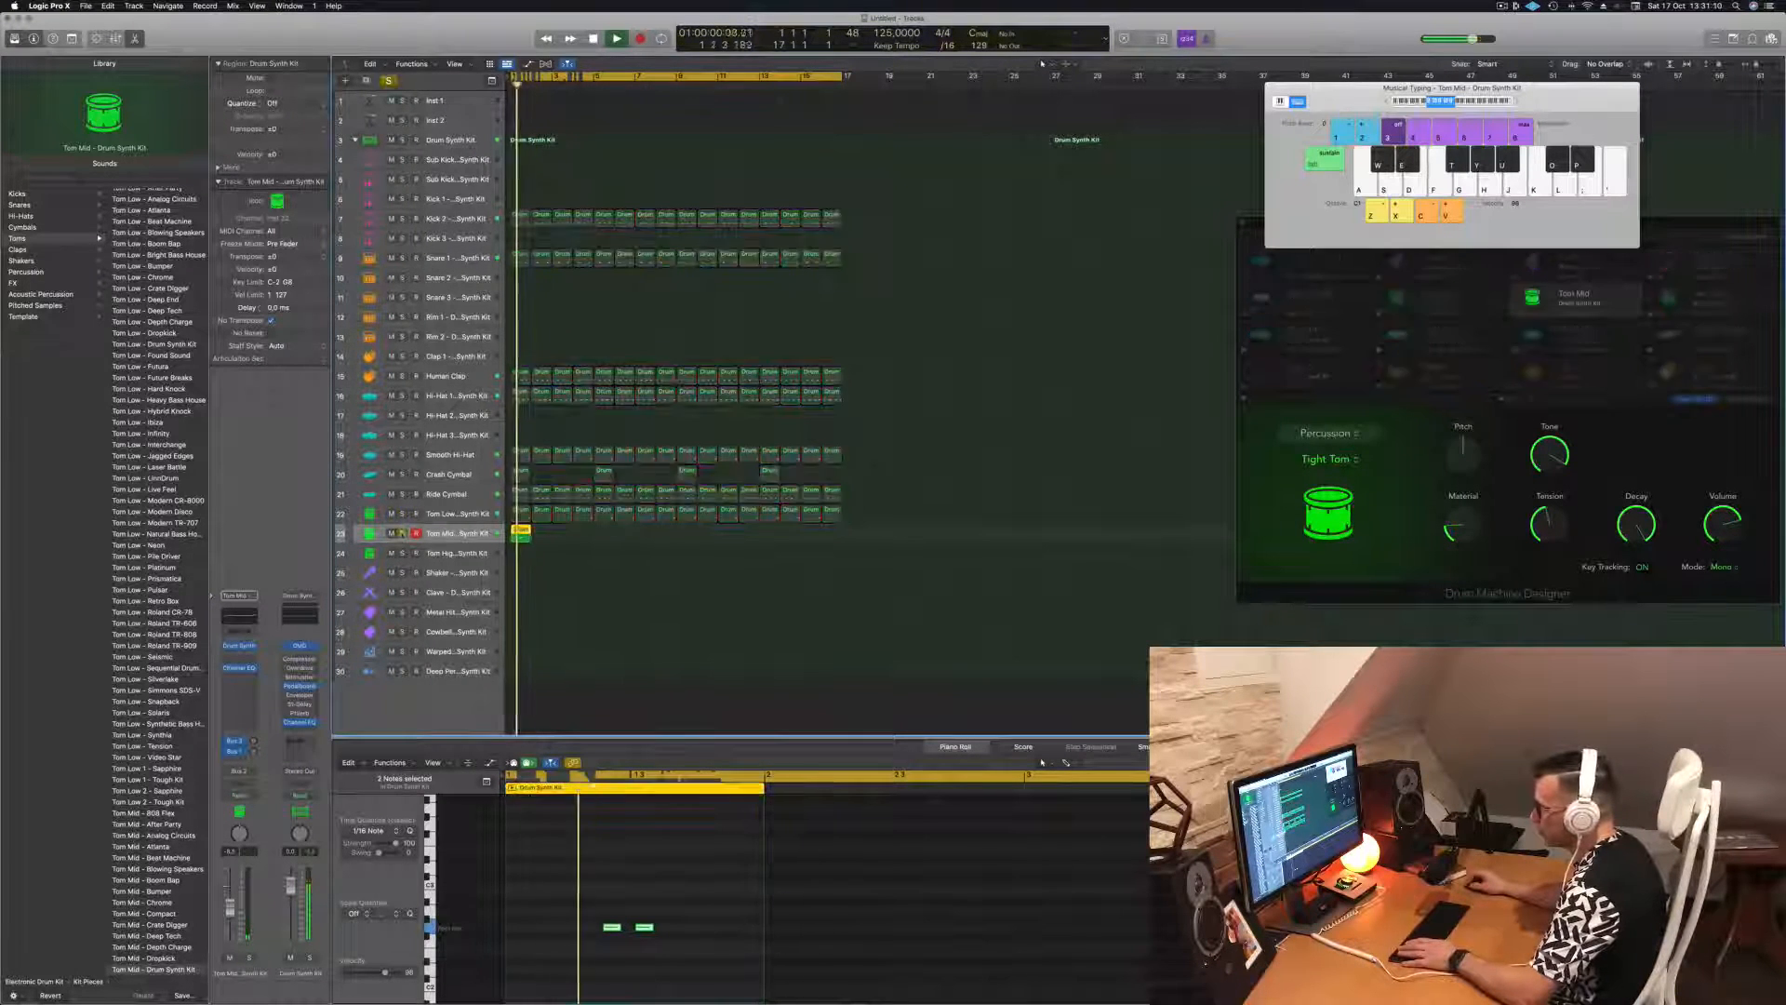
pyautogui.click(403, 534)
pyautogui.press('Return')
pyautogui.click(401, 515)
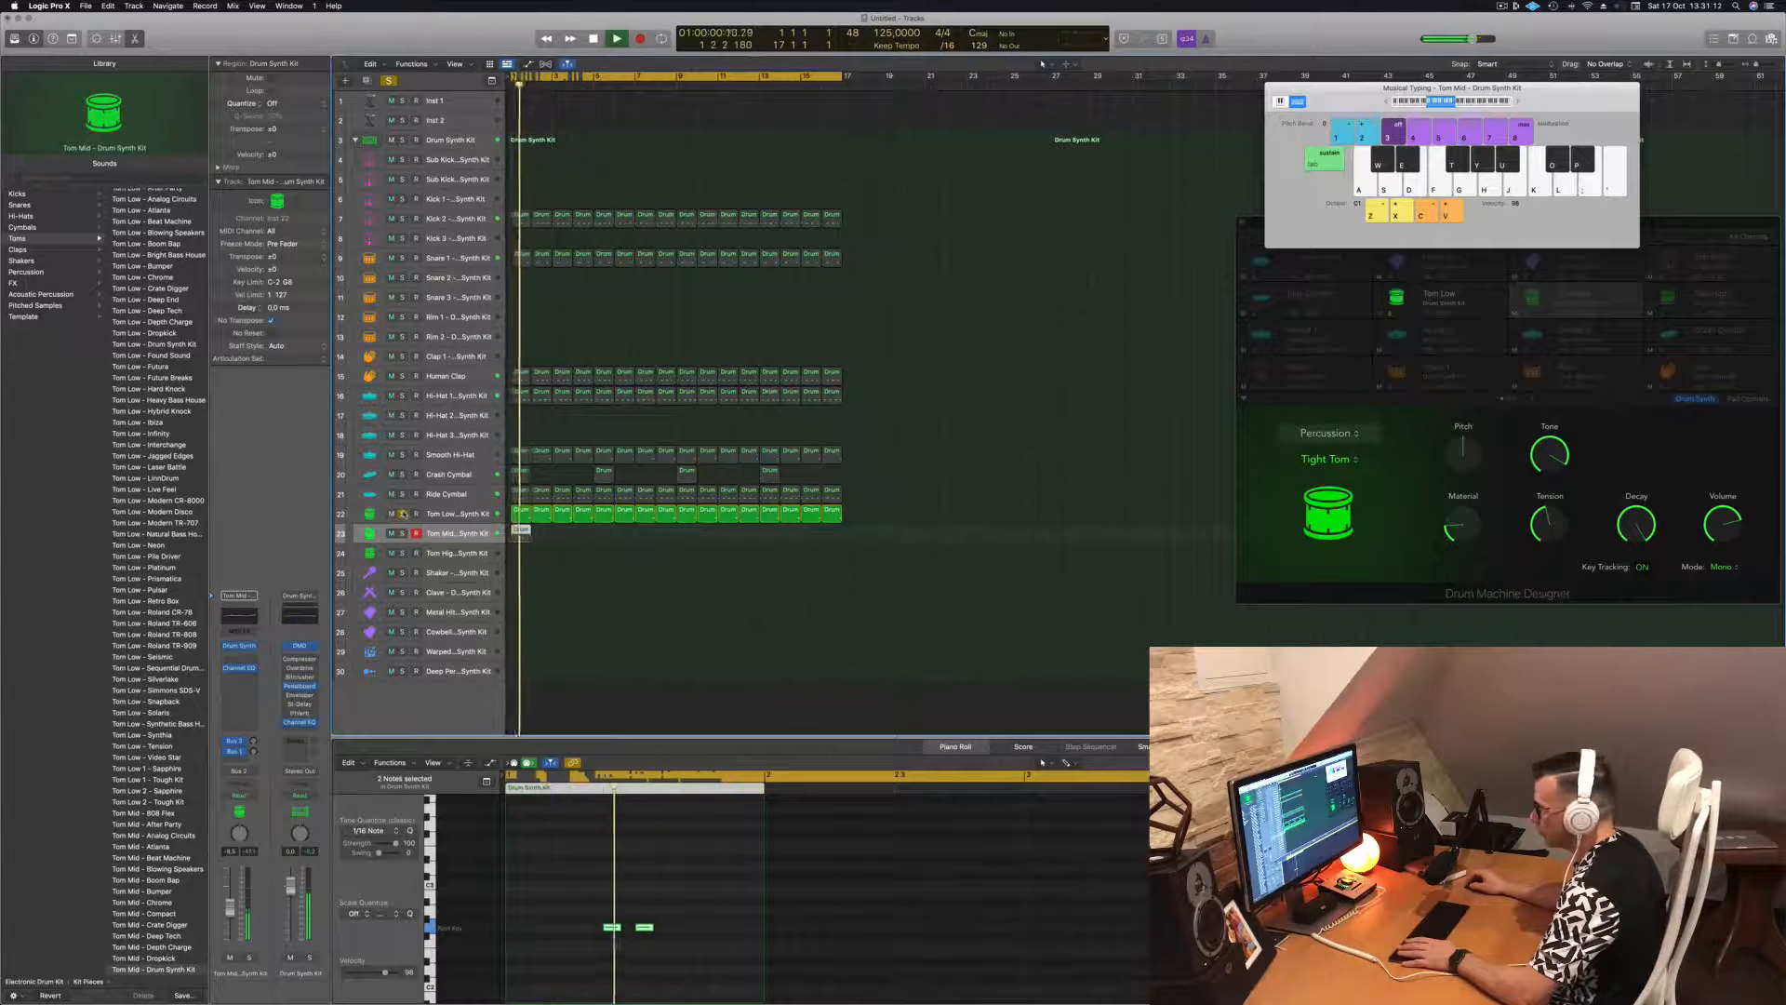
pyautogui.click(401, 515)
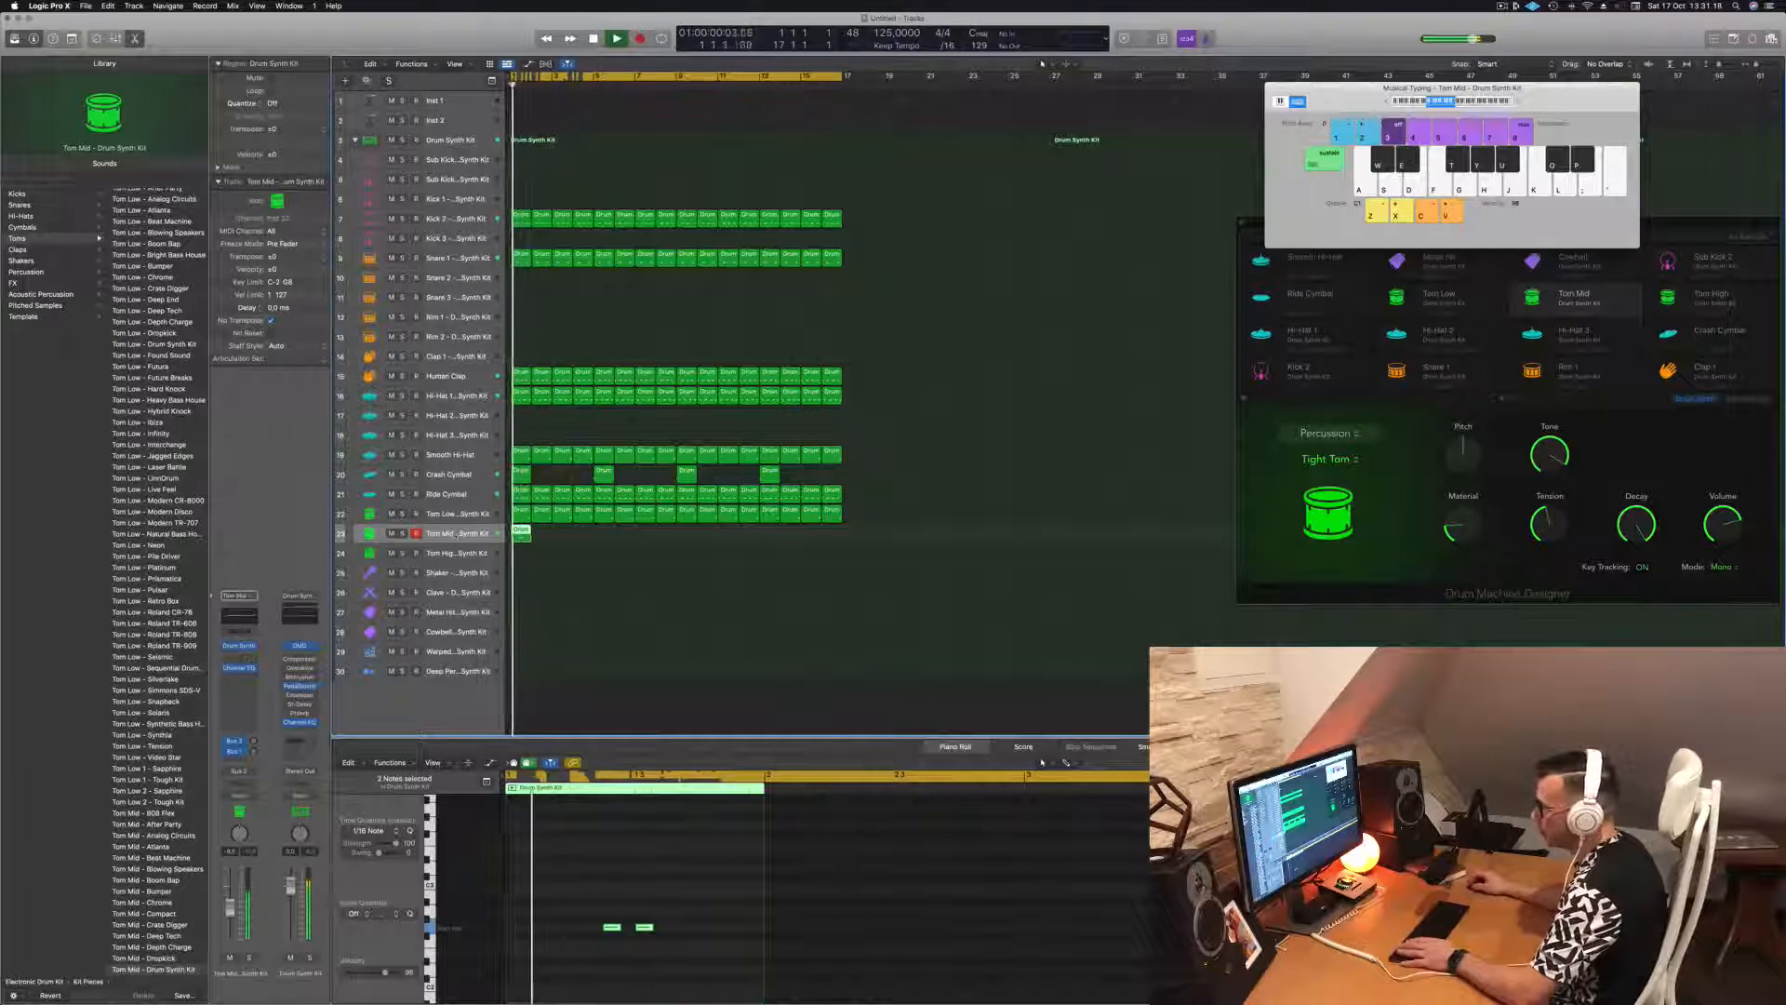
# - Open the Tom Mid track's Drum Synth and switch its sound from Tight Tom to Deep Tom
pyautogui.click(240, 646)
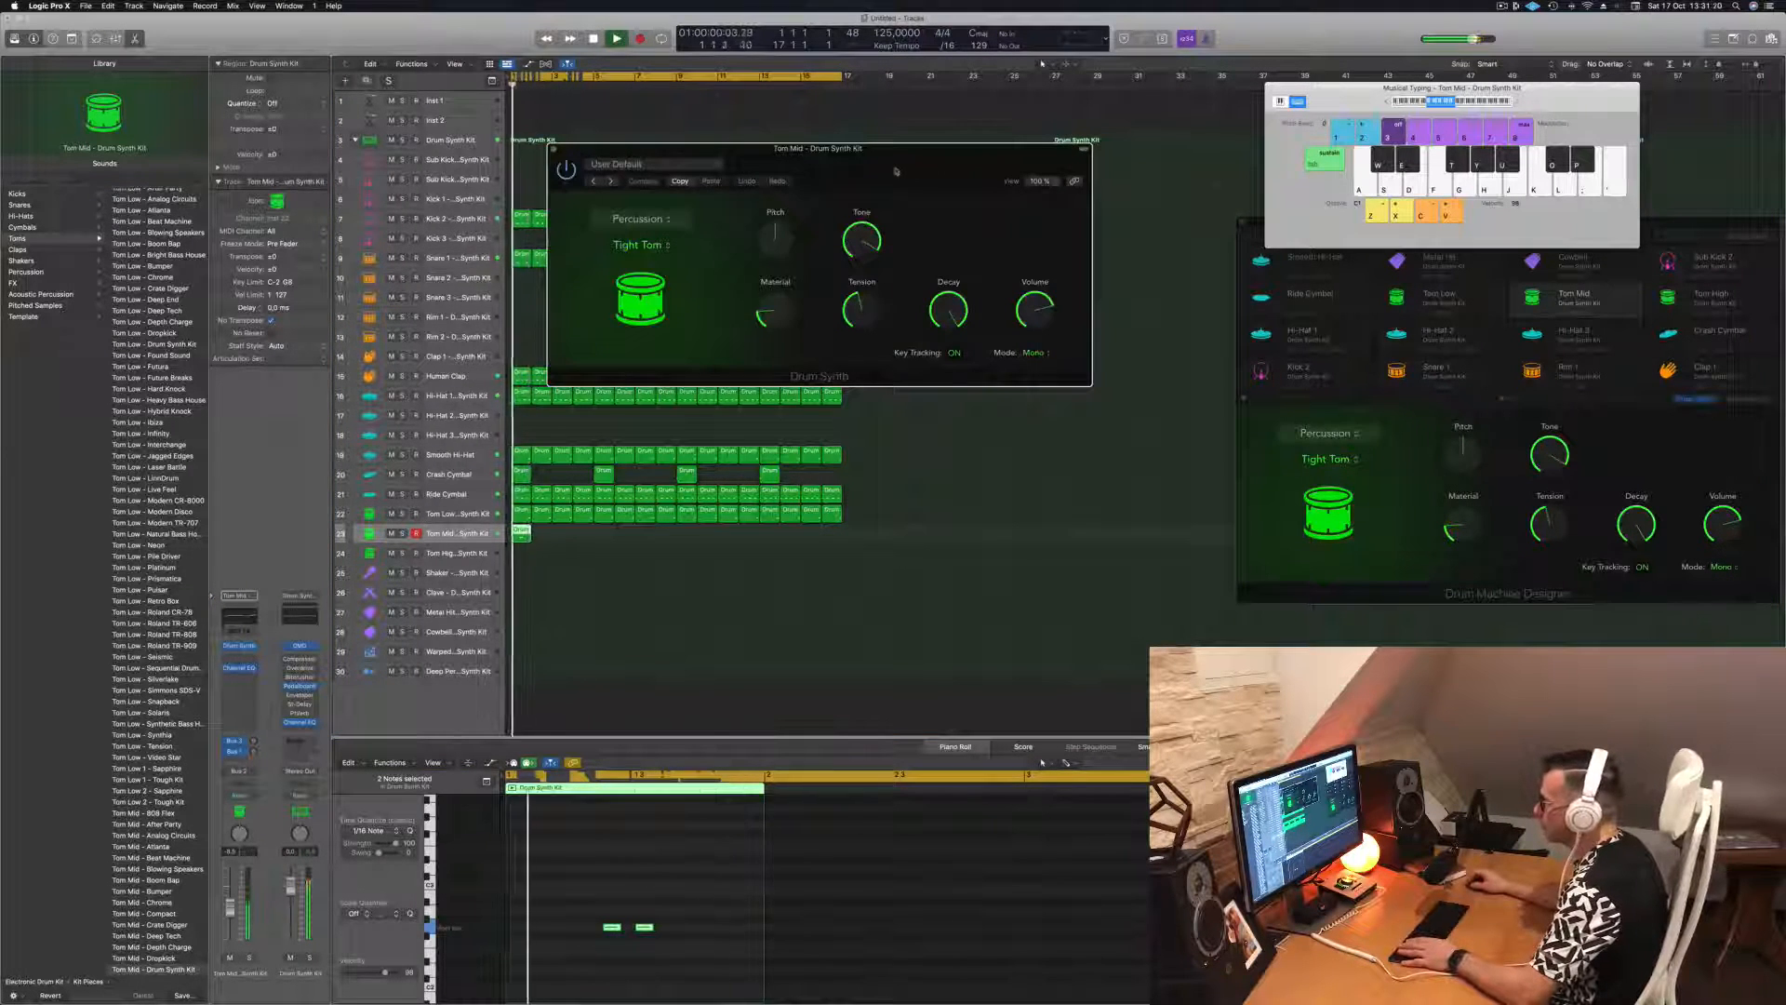
pyautogui.moveTo(896, 171); pyautogui.dragTo(1313, 231)
pyautogui.moveTo(1171, 249); pyautogui.dragTo(1006, 260)
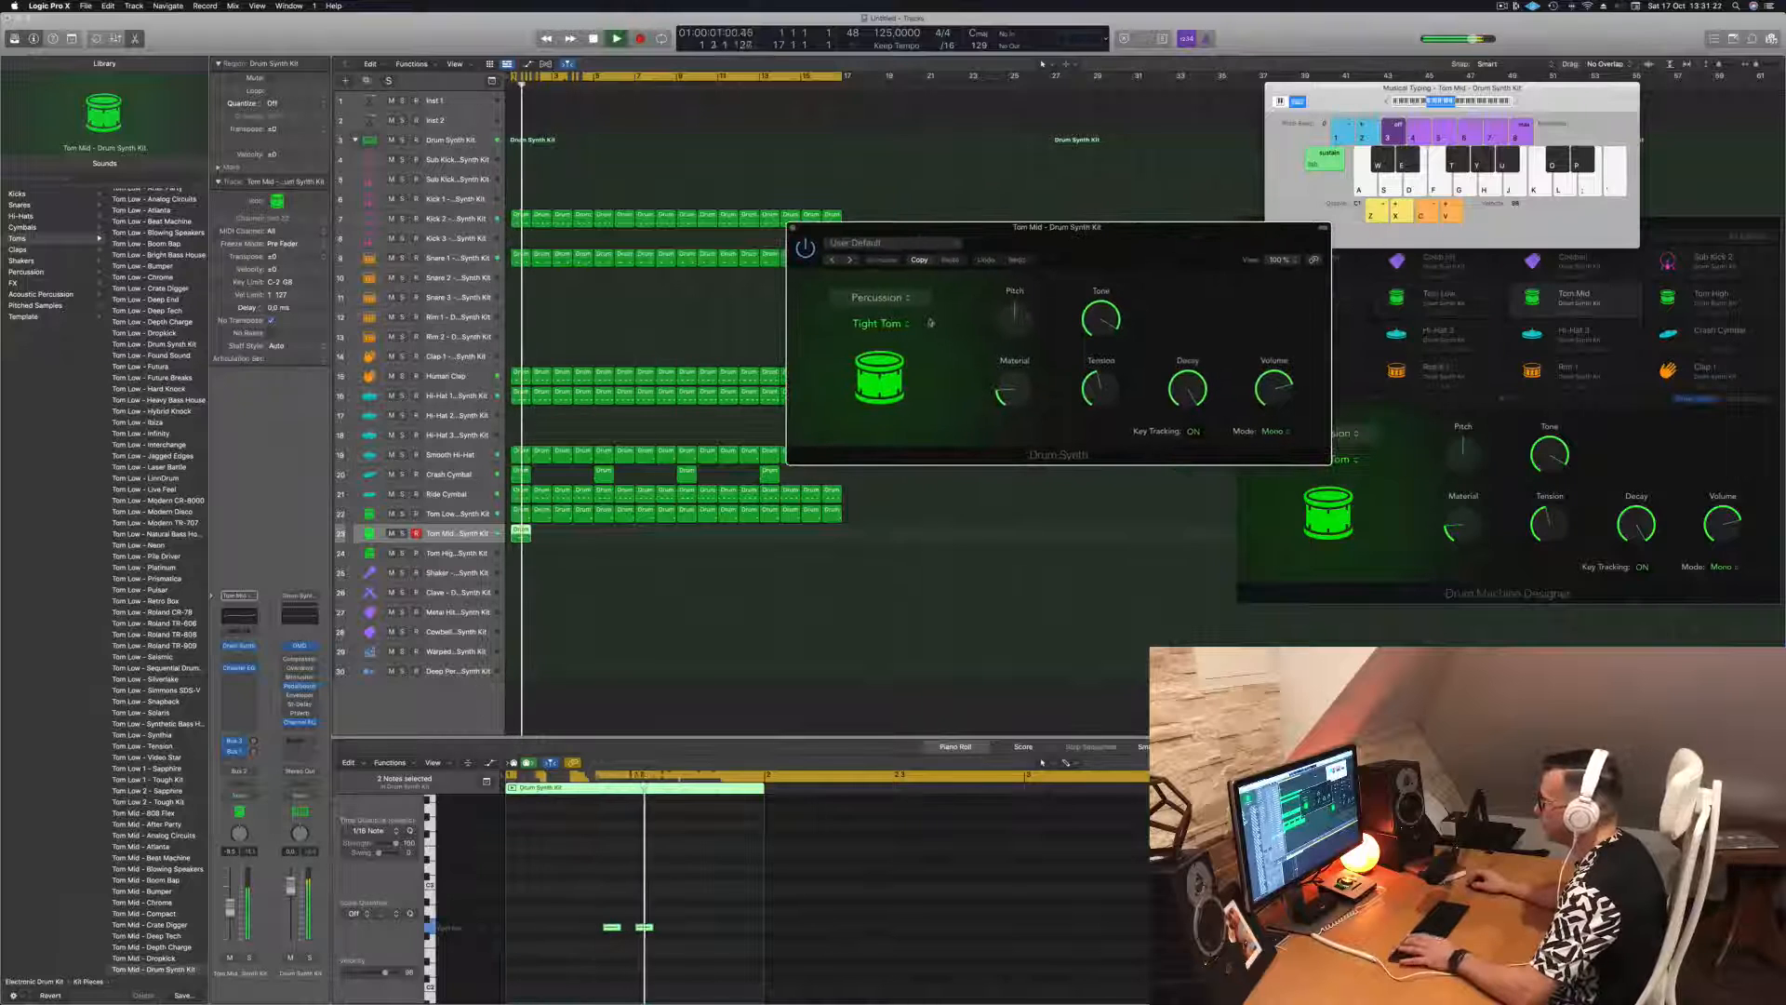
pyautogui.click(893, 323)
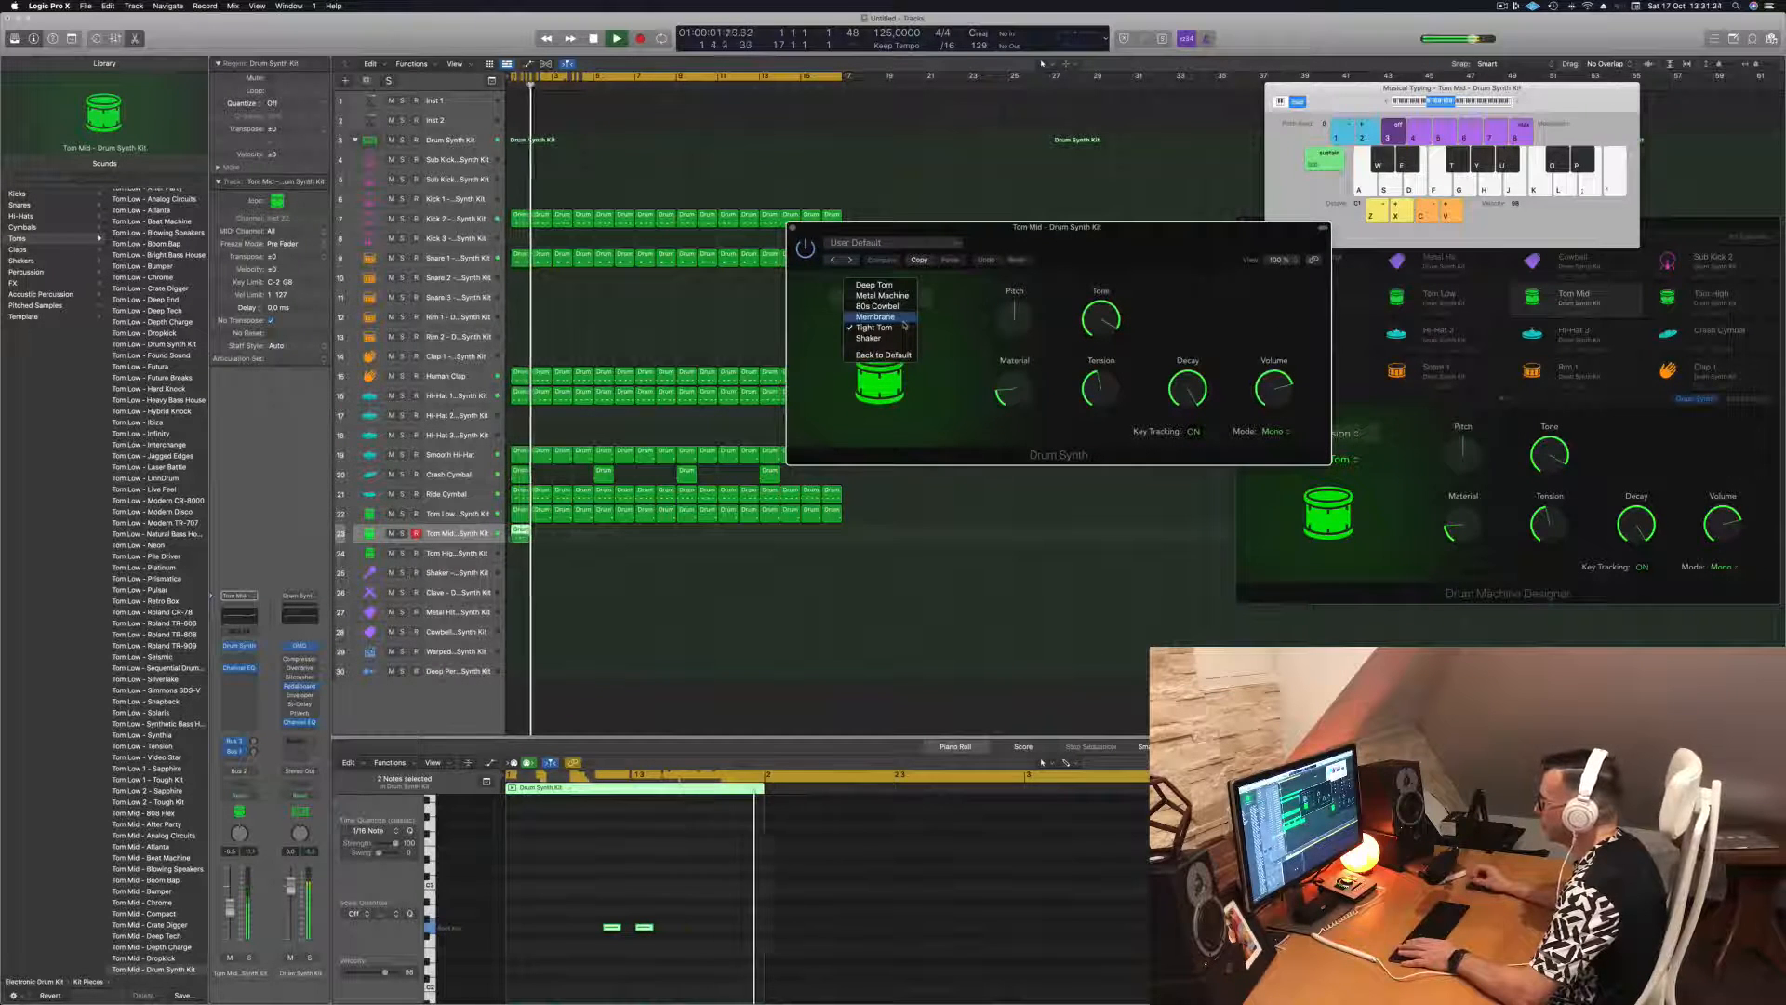
pyautogui.click(900, 287)
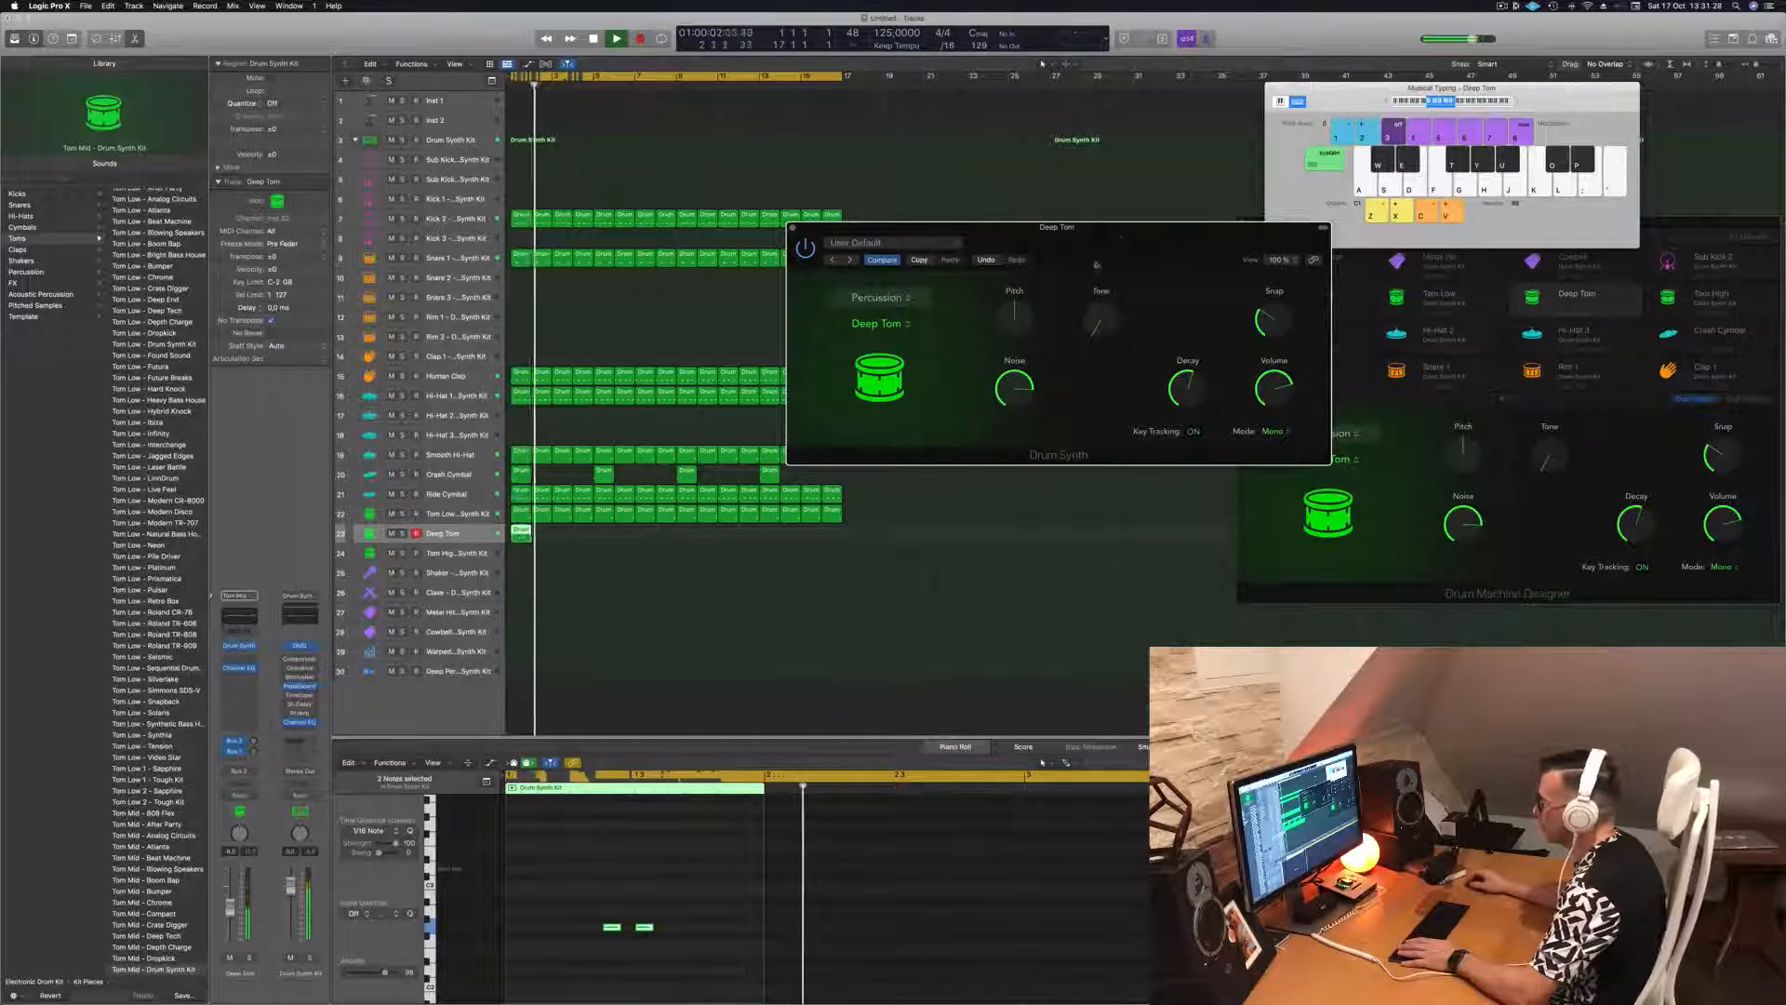
# - Repeat the one-bar Deep Tom region through bar sixteen
pyautogui.moveTo(1097, 264); pyautogui.dragTo(948, 279)
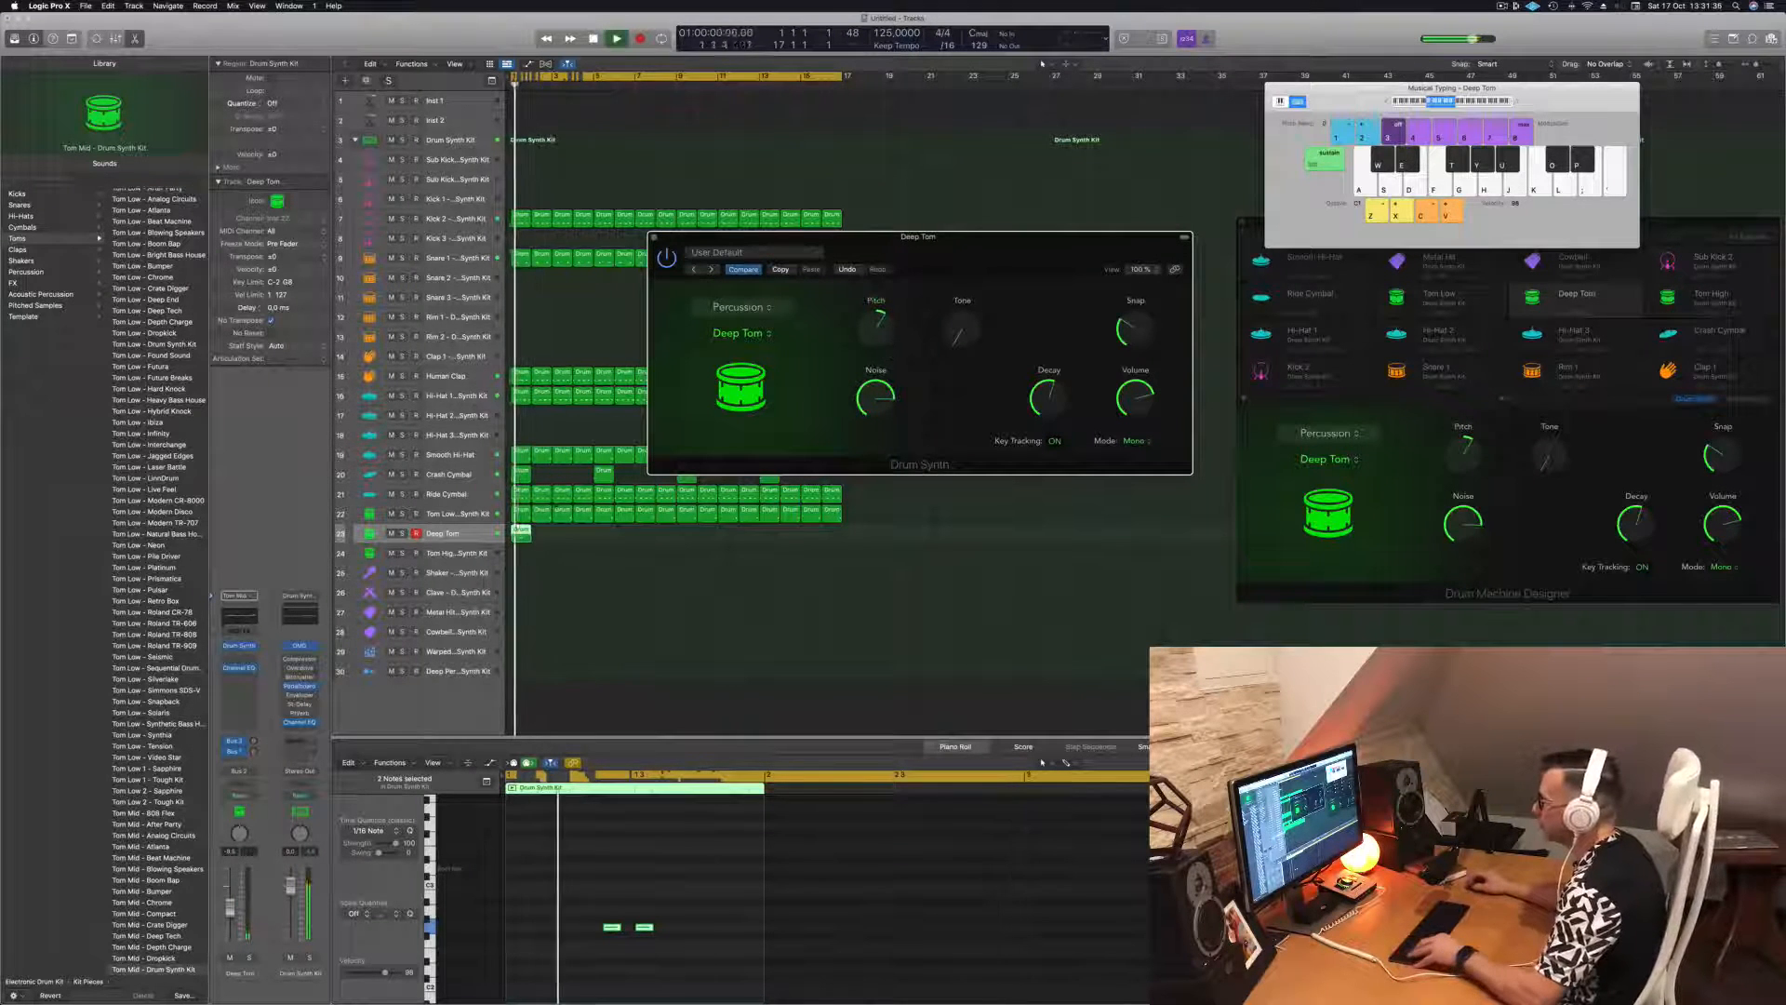
pyautogui.moveTo(518, 528); pyautogui.dragTo(690, 549)
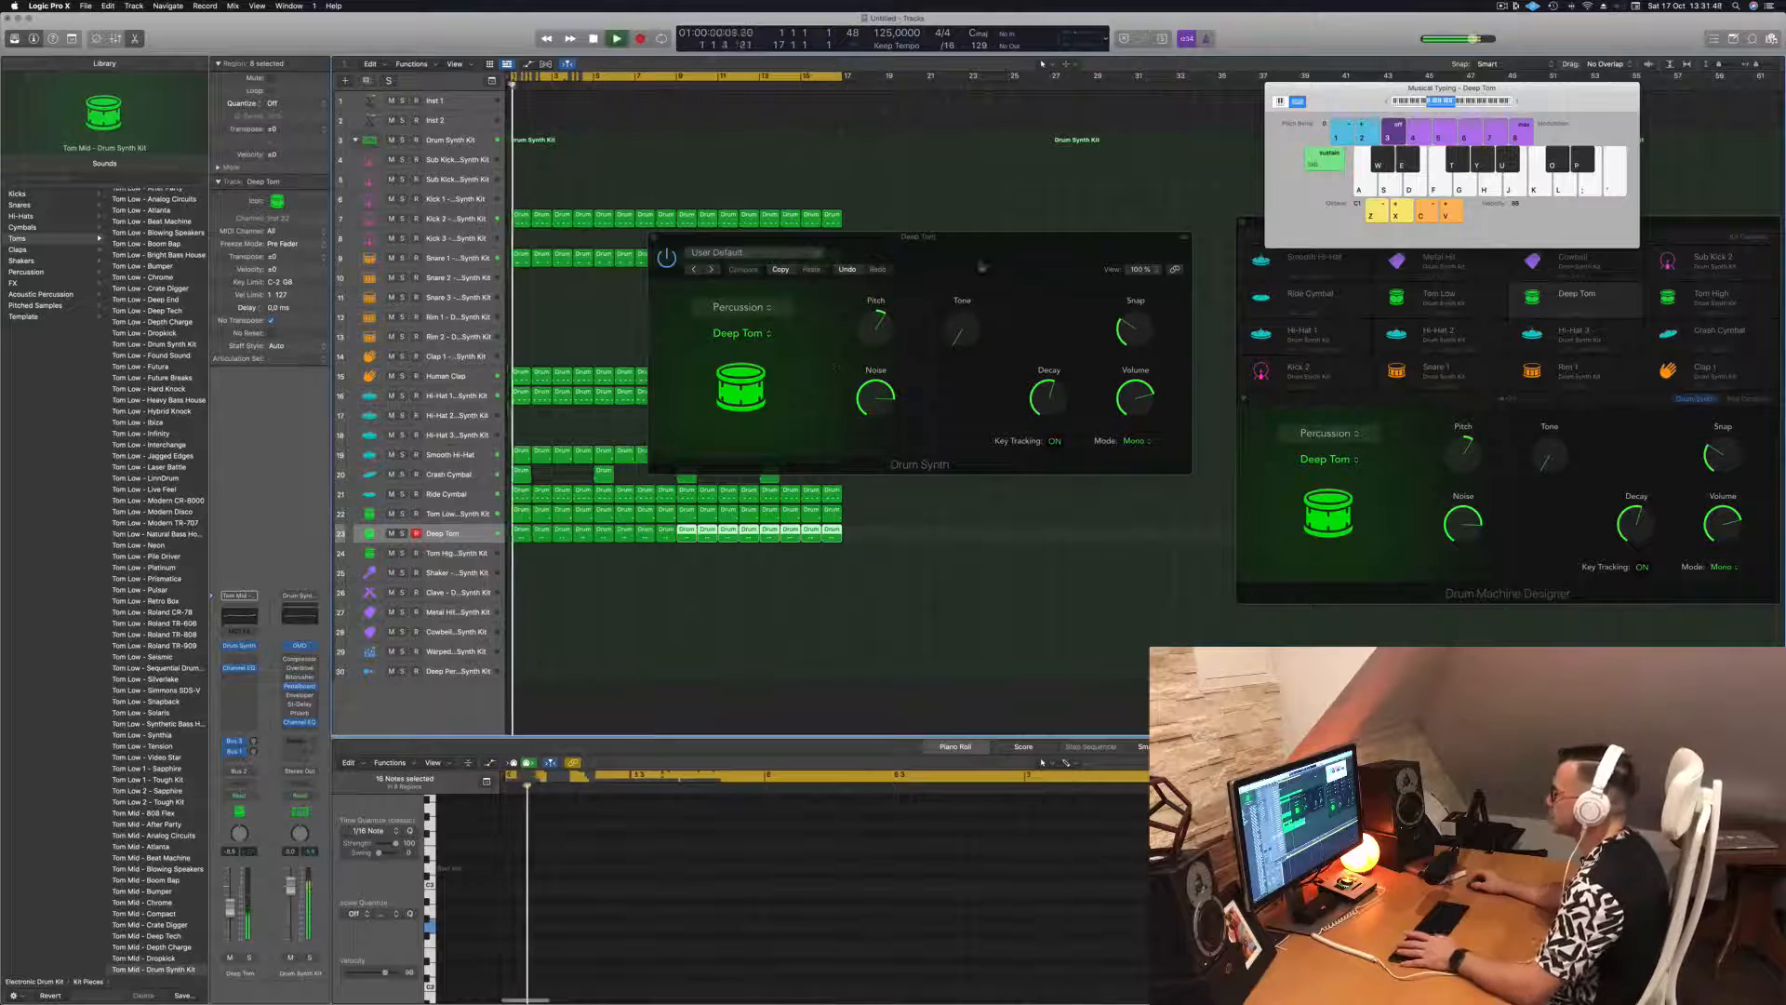
# - Return the Deep Tom's Pitch to 0, raise its Tone to around the middle, and close the Drum Synth window
pyautogui.moveTo(998, 261); pyautogui.dragTo(1079, 317)
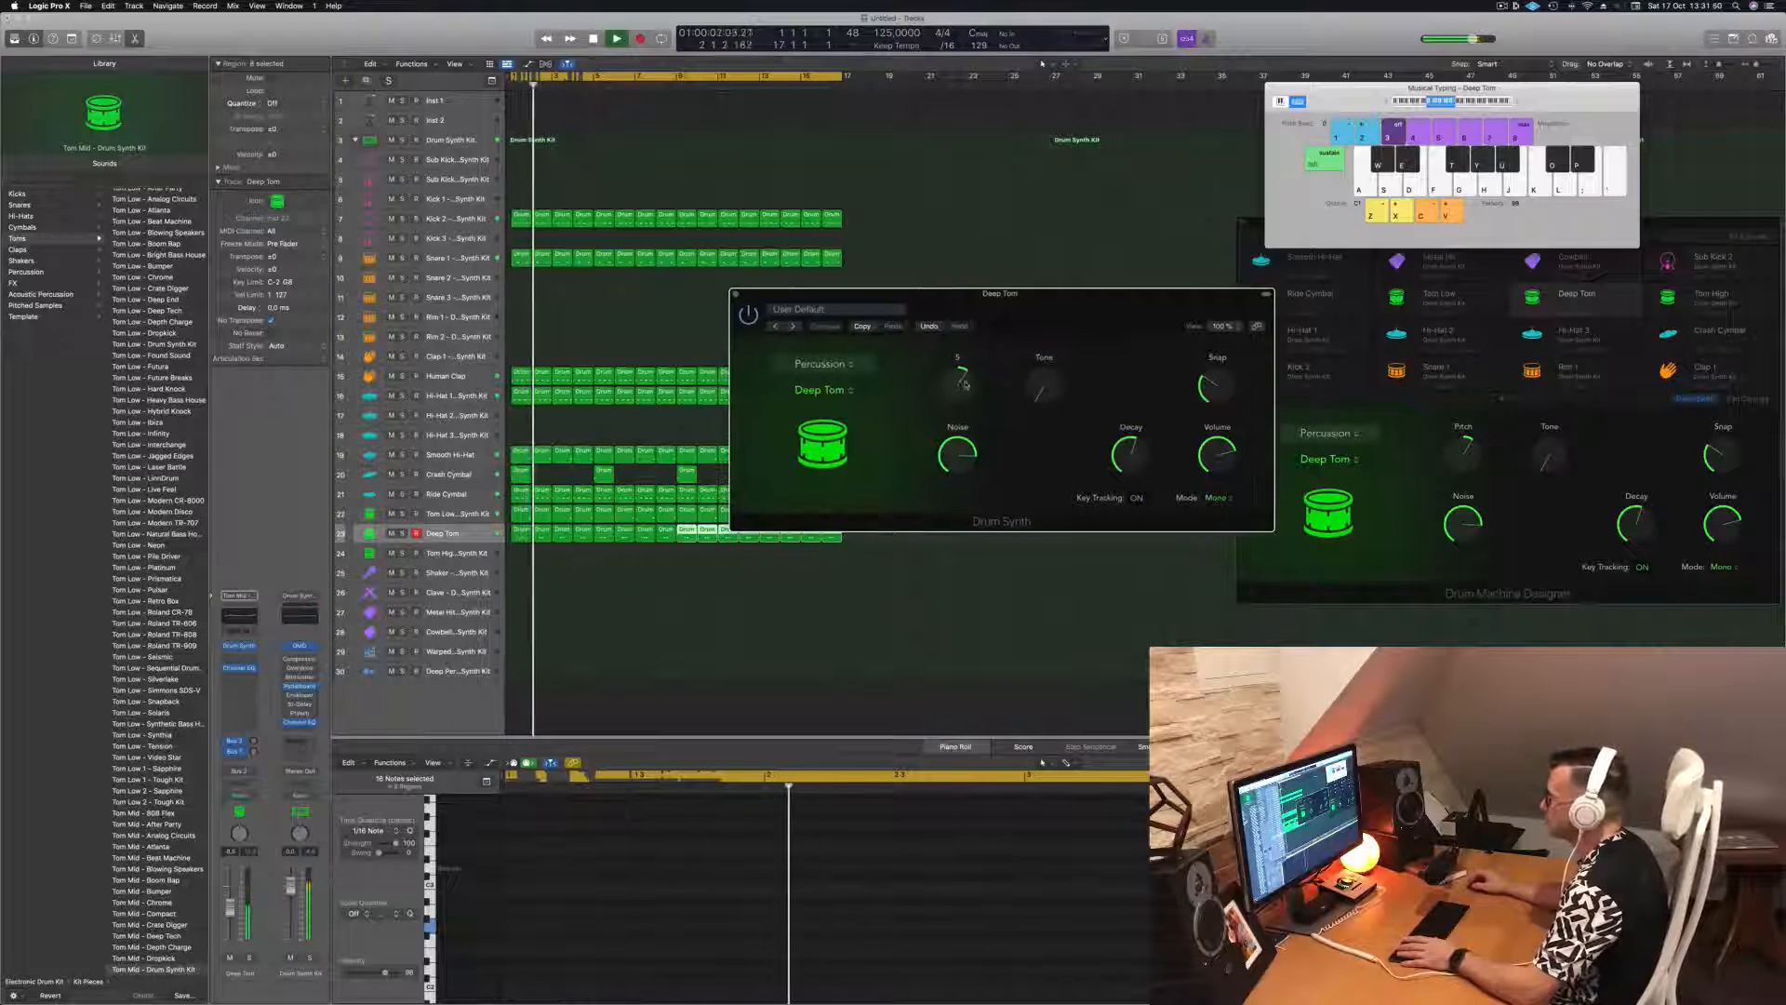
pyautogui.moveTo(963, 374); pyautogui.dragTo(967, 423)
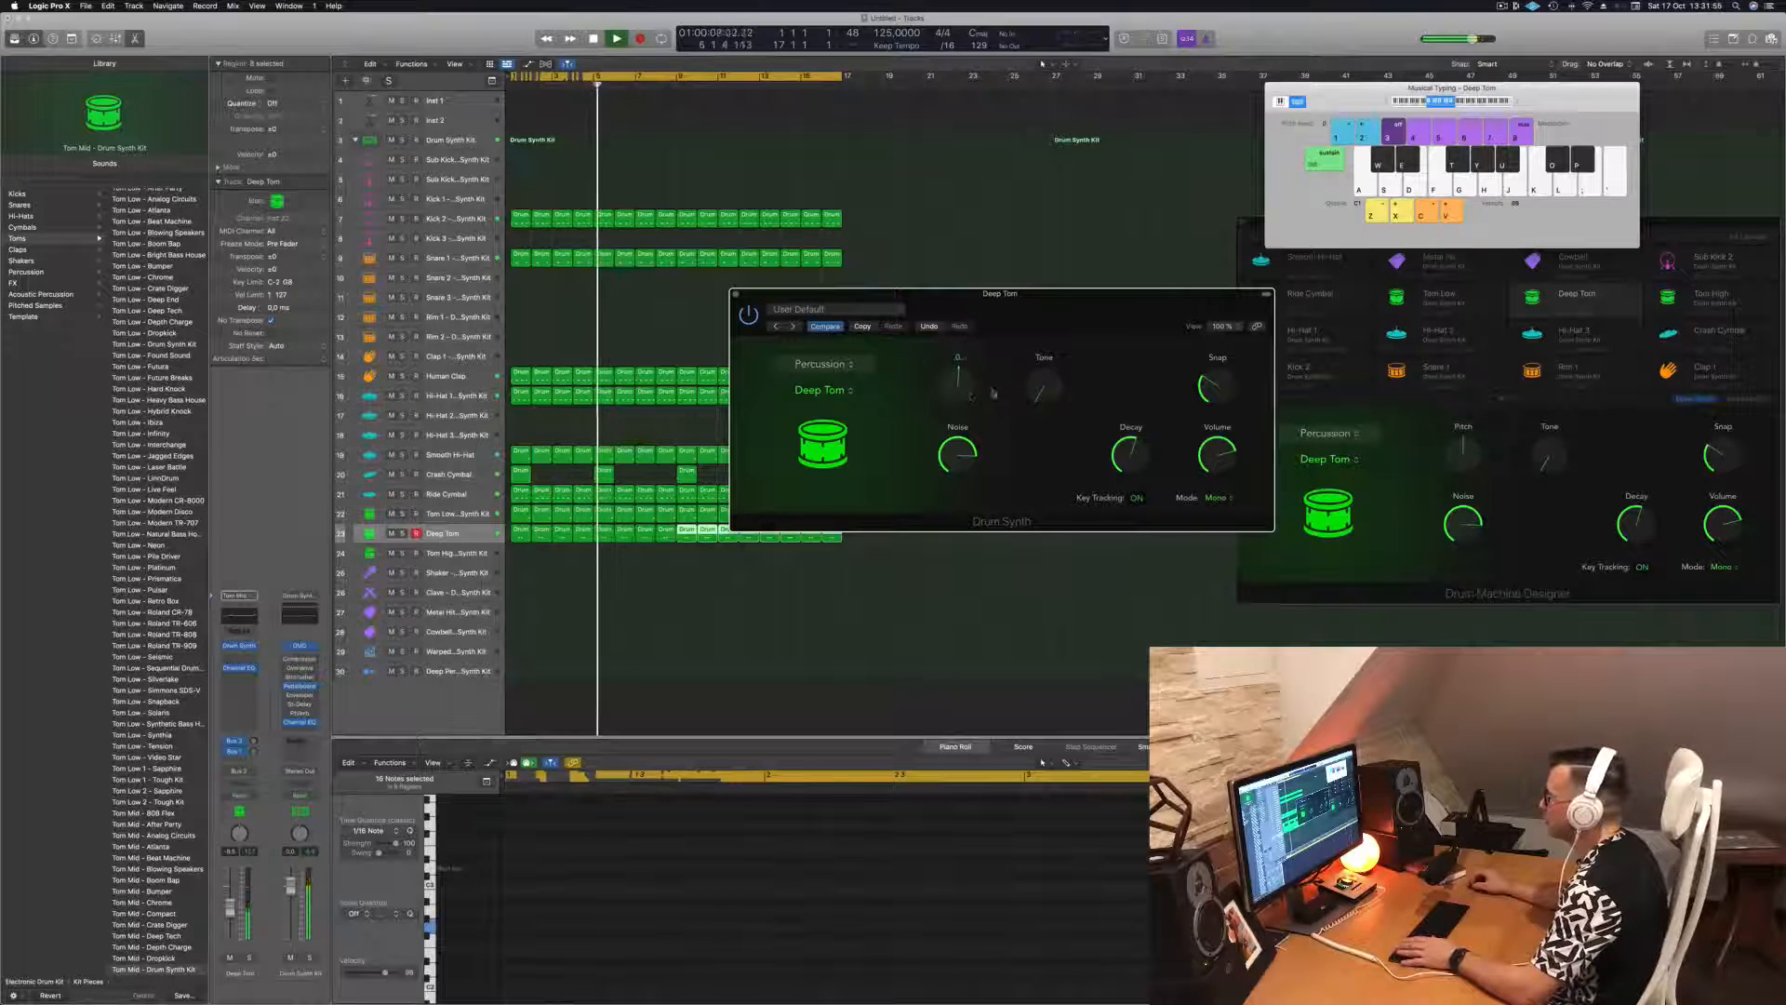
pyautogui.moveTo(1042, 397); pyautogui.dragTo(979, 351)
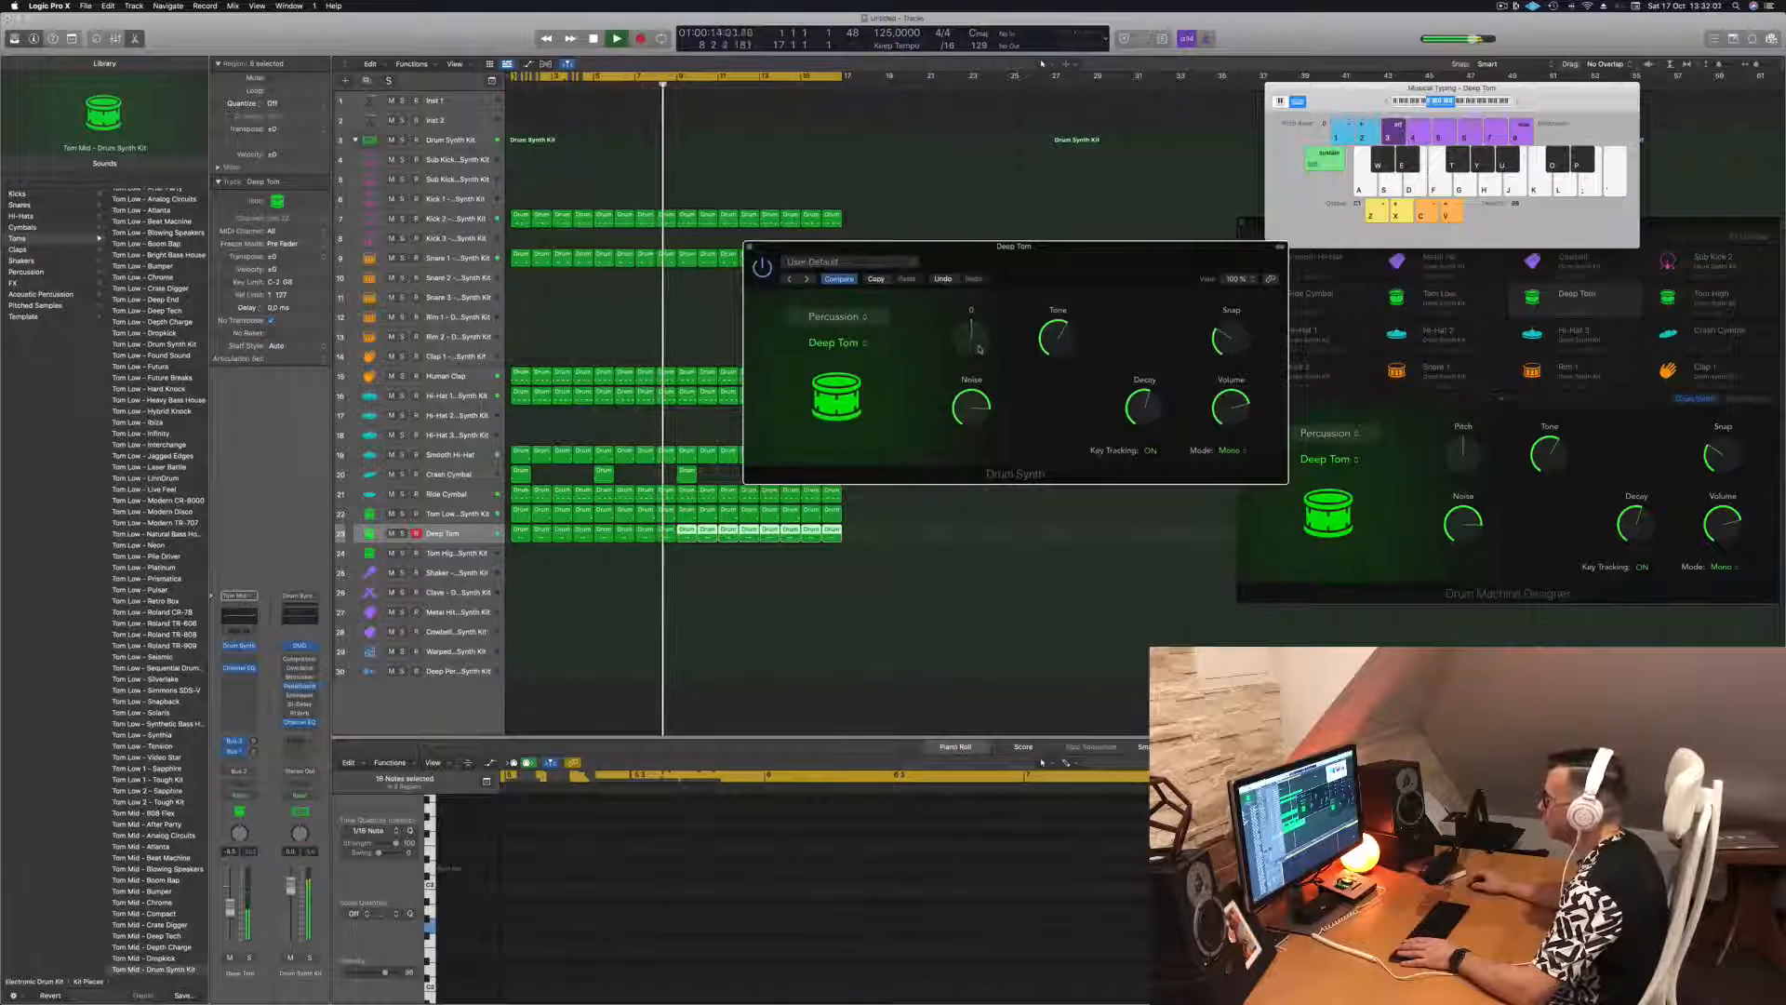
pyautogui.moveTo(1045, 258); pyautogui.dragTo(955, 249)
pyautogui.click(709, 249)
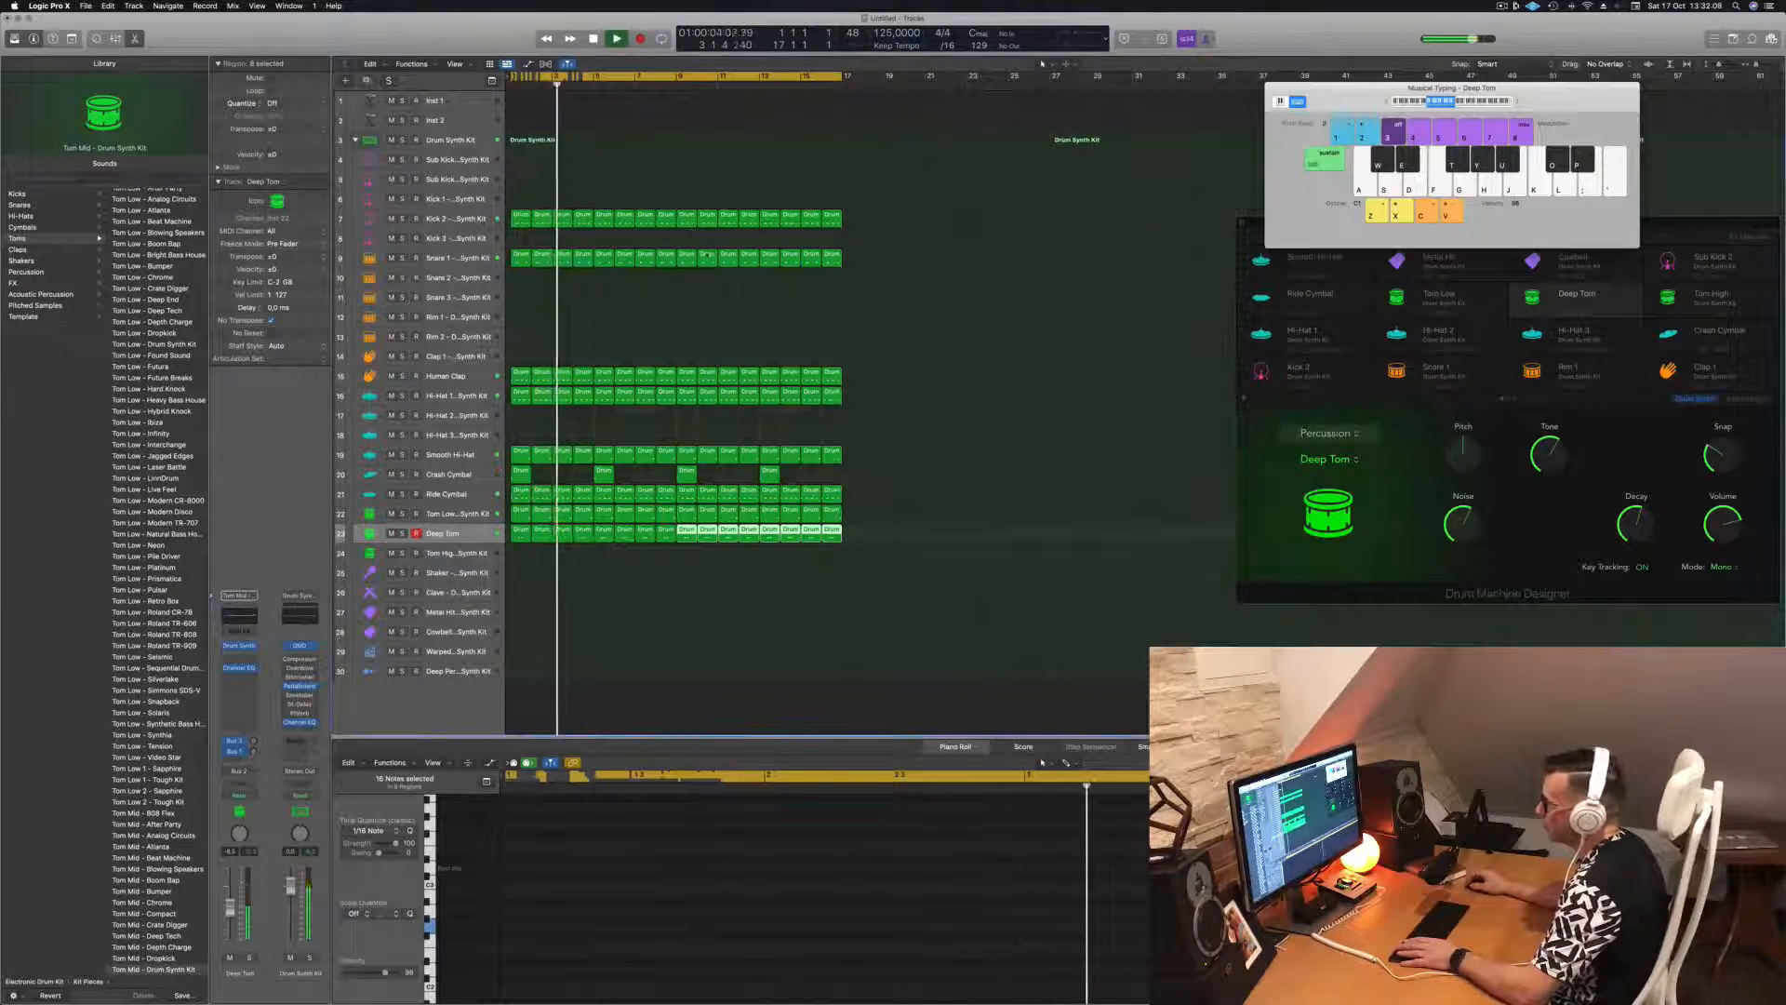
# - Review the Tom Low and Deep Tom patterns, and copy the first Deep Tom region to bar one of the Tom High track
pyautogui.click(481, 513)
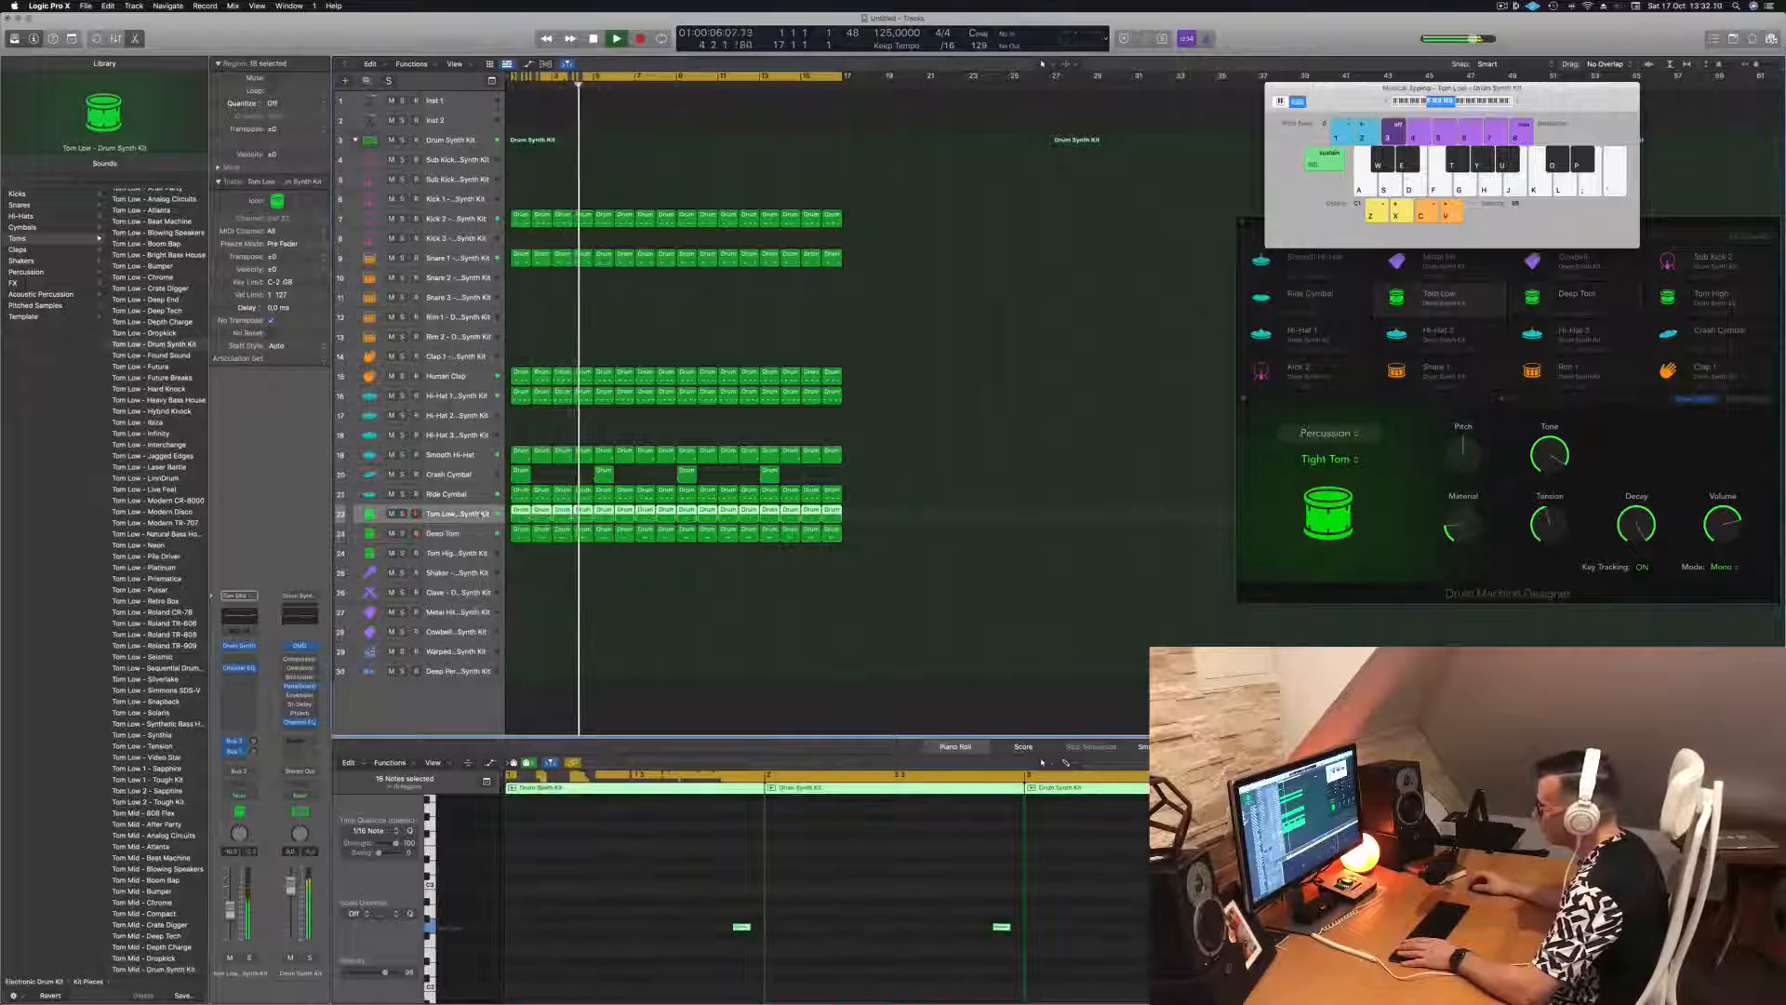
pyautogui.click(477, 538)
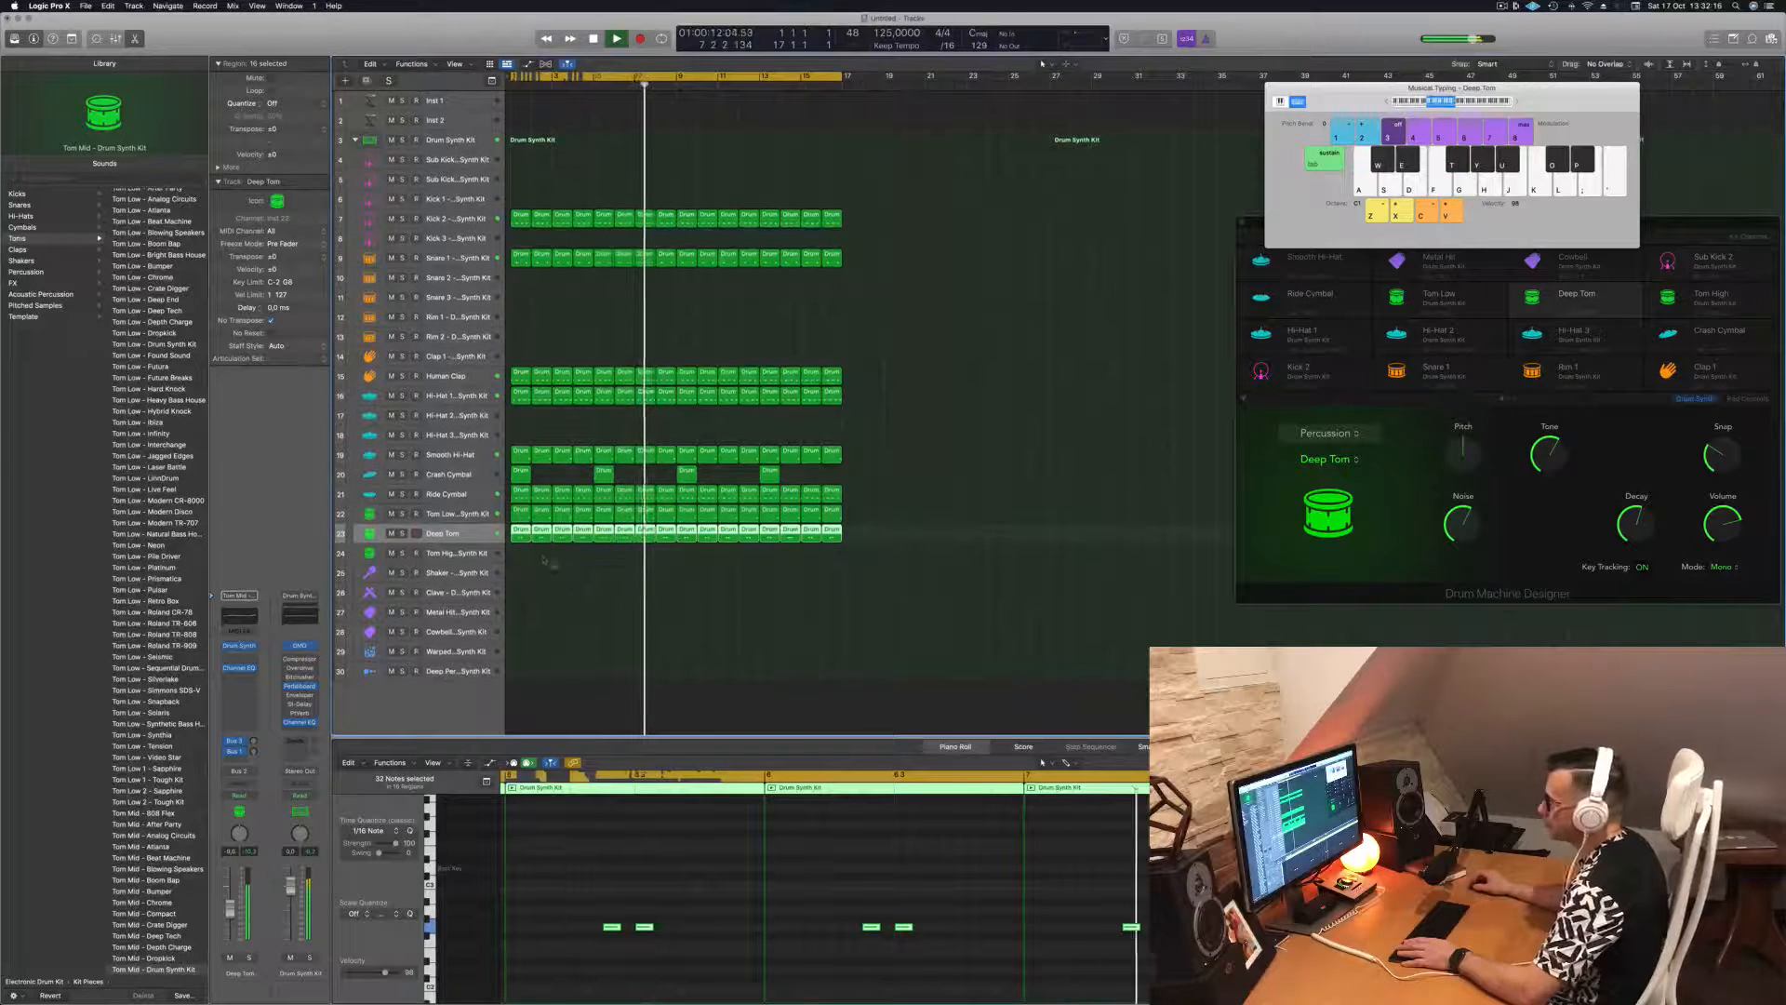
pyautogui.click(522, 535)
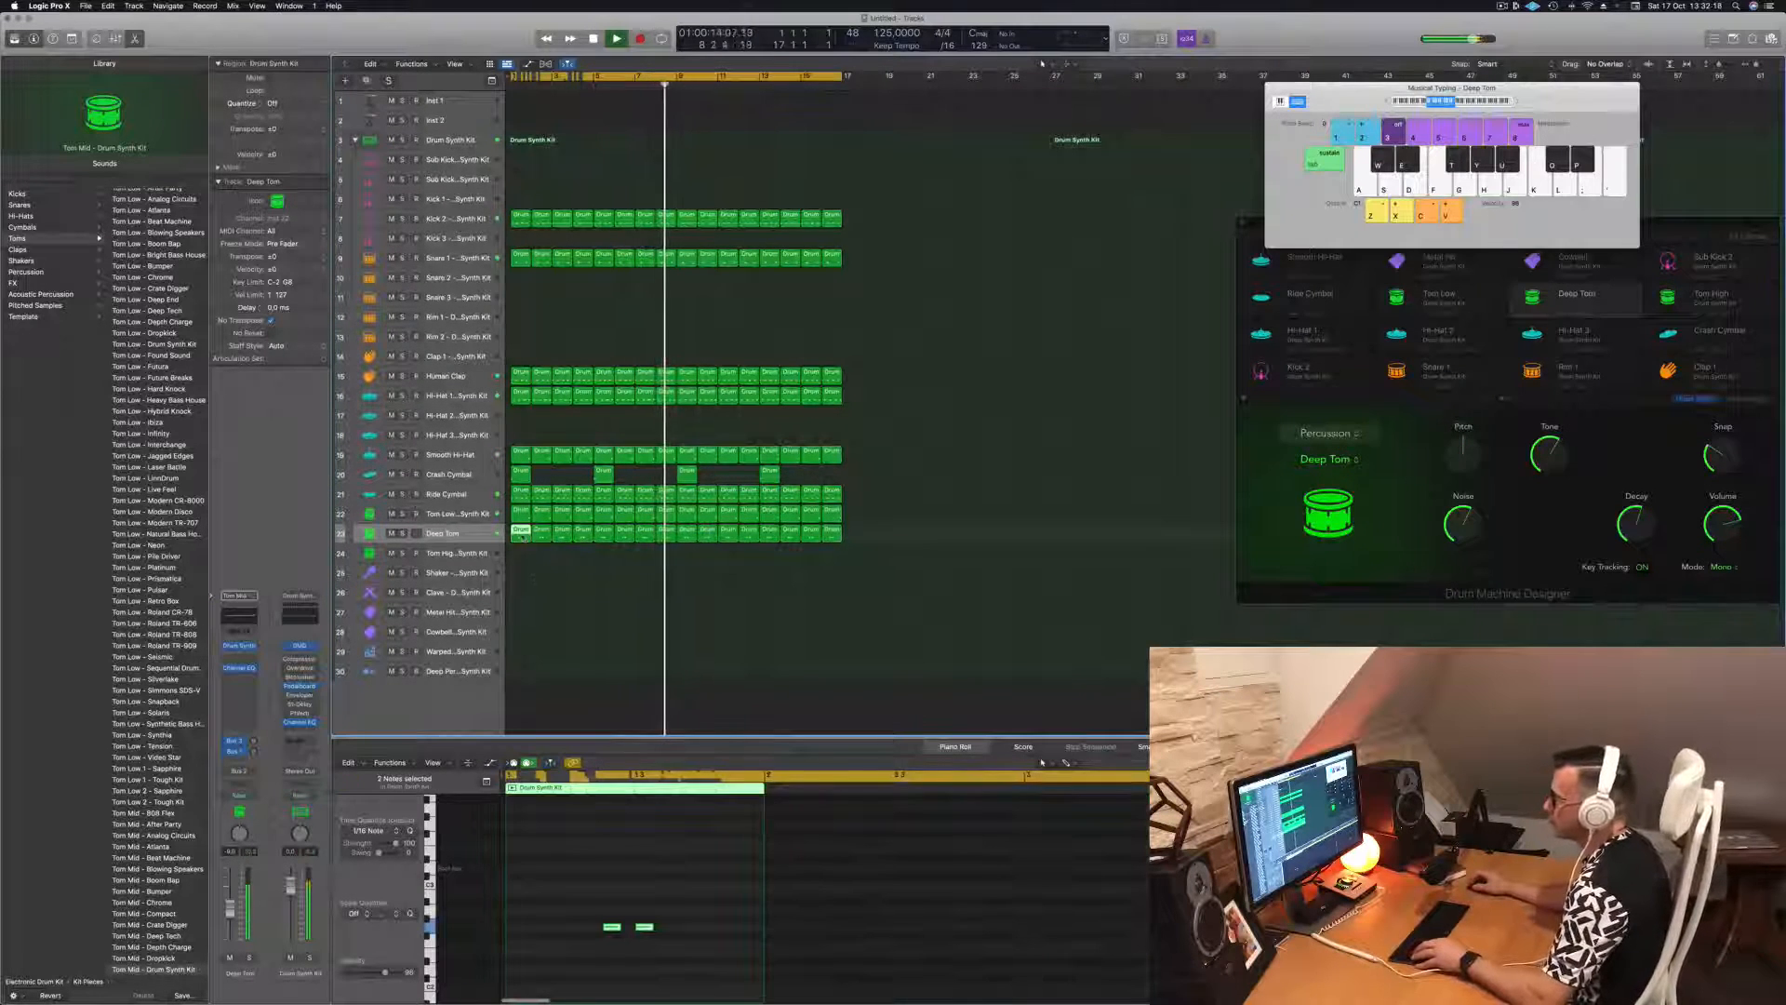
pyautogui.moveTo(522, 535); pyautogui.dragTo(522, 555)
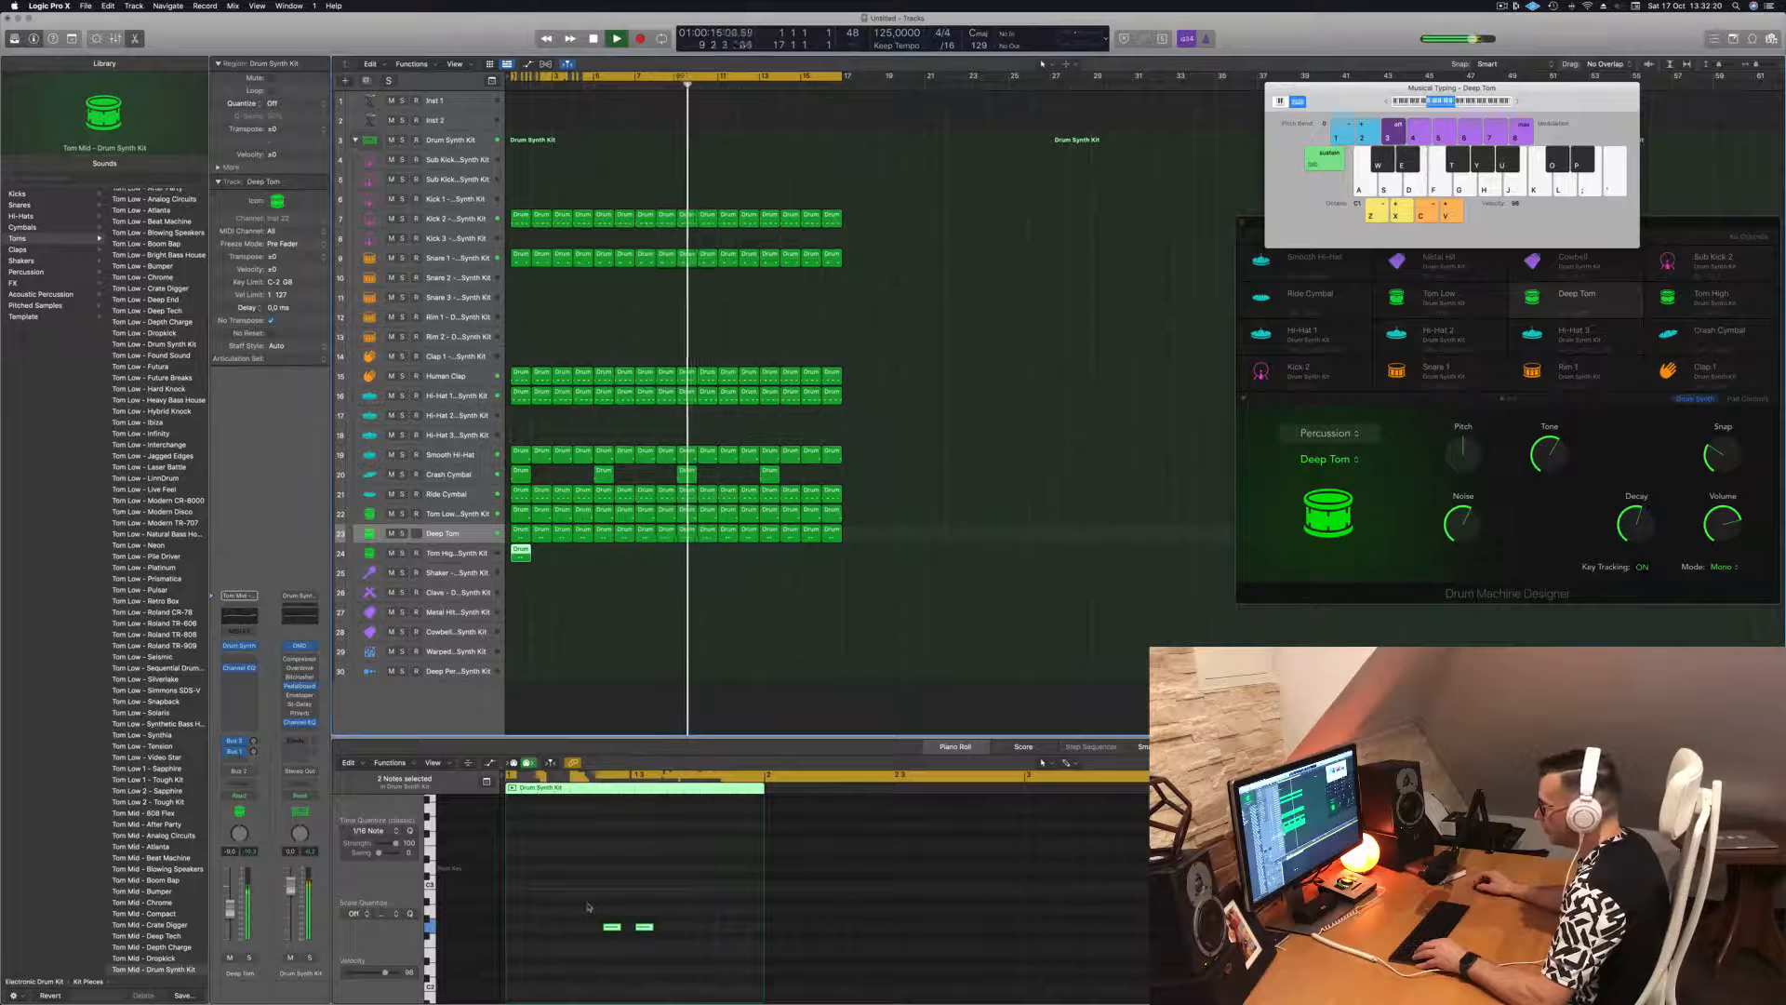
# - Move both notes of the Tom High region up seven semitones and one beat earlier, and play from the start
pyautogui.moveTo(588, 908); pyautogui.dragTo(720, 954)
pyautogui.hotkey('alt', 'Up')
pyautogui.hotkey('alt', 'Up')
pyautogui.hotkey('alt', 'Up')
pyautogui.hotkey('alt', 'Up')
pyautogui.hotkey('alt', 'Up')
pyautogui.hotkey('alt', 'Up')
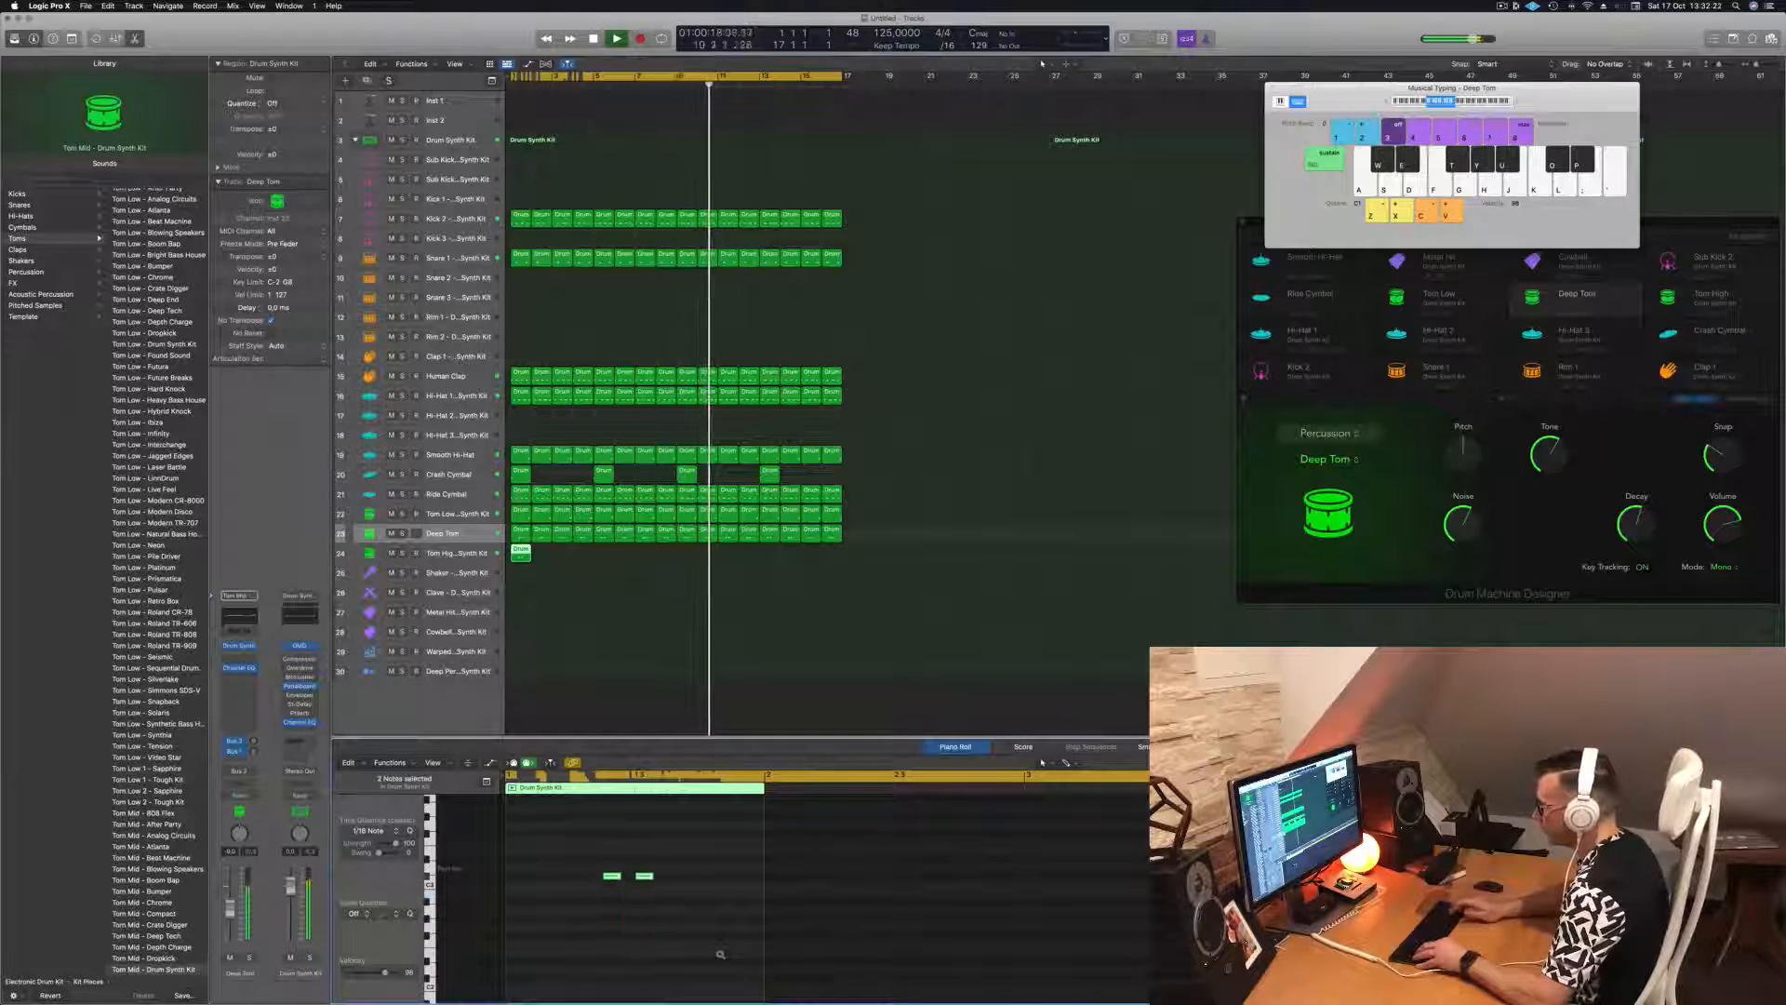
pyautogui.hotkey('alt', 'Up')
pyautogui.hotkey('alt', 'Left')
pyautogui.hotkey('alt', 'Left')
pyautogui.hotkey('alt', 'Left')
pyautogui.hotkey('alt', 'Left')
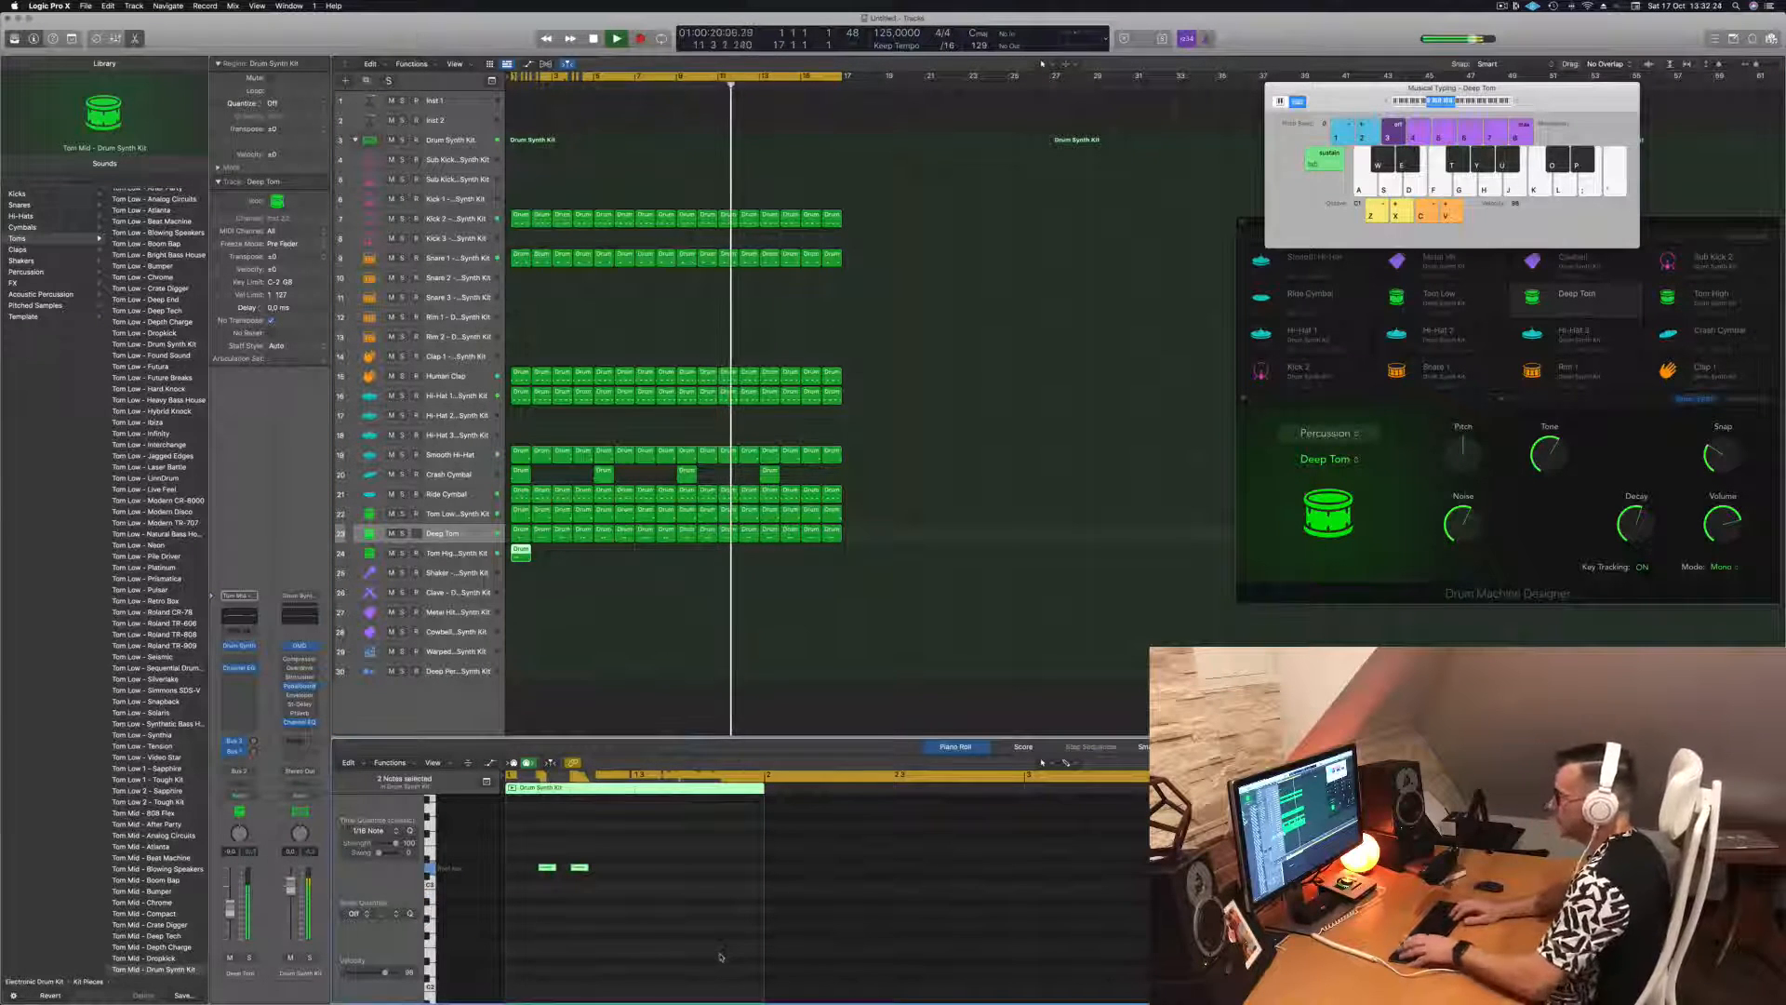
pyautogui.press('Return')
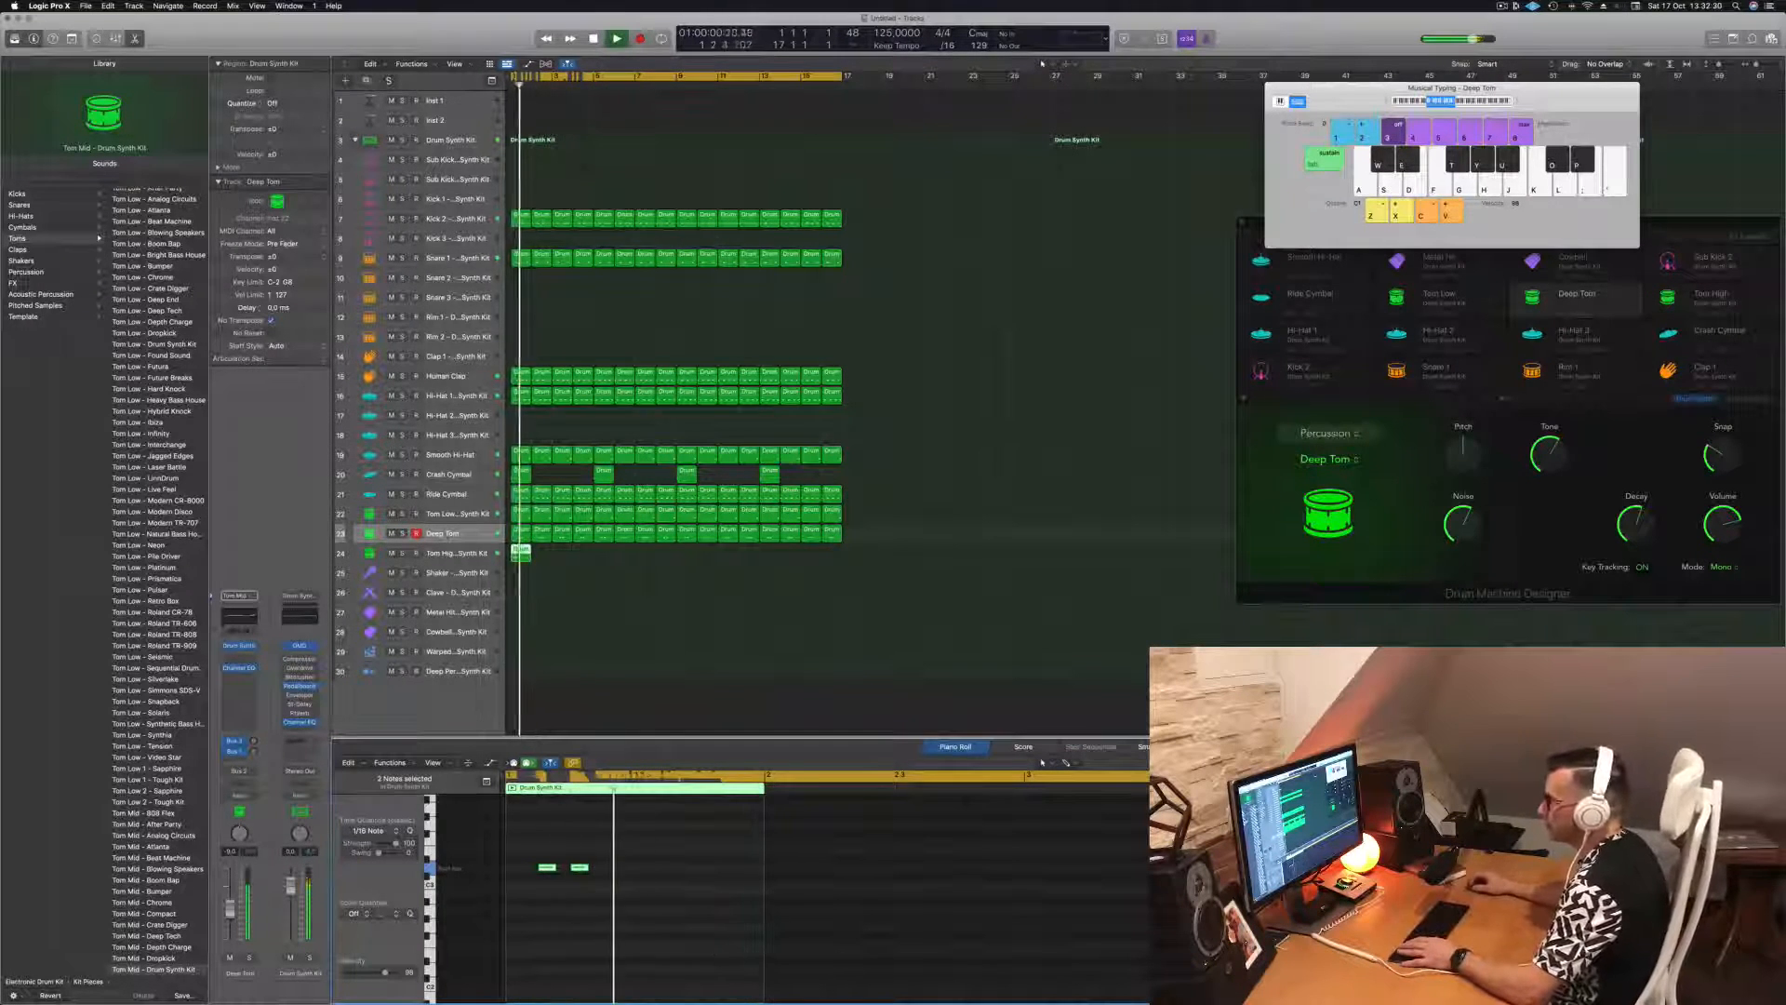
# - Open the Tom High track's Drum Synth, switch its sound from Deep Tom to Membrane, and play the beat
pyautogui.click(444, 553)
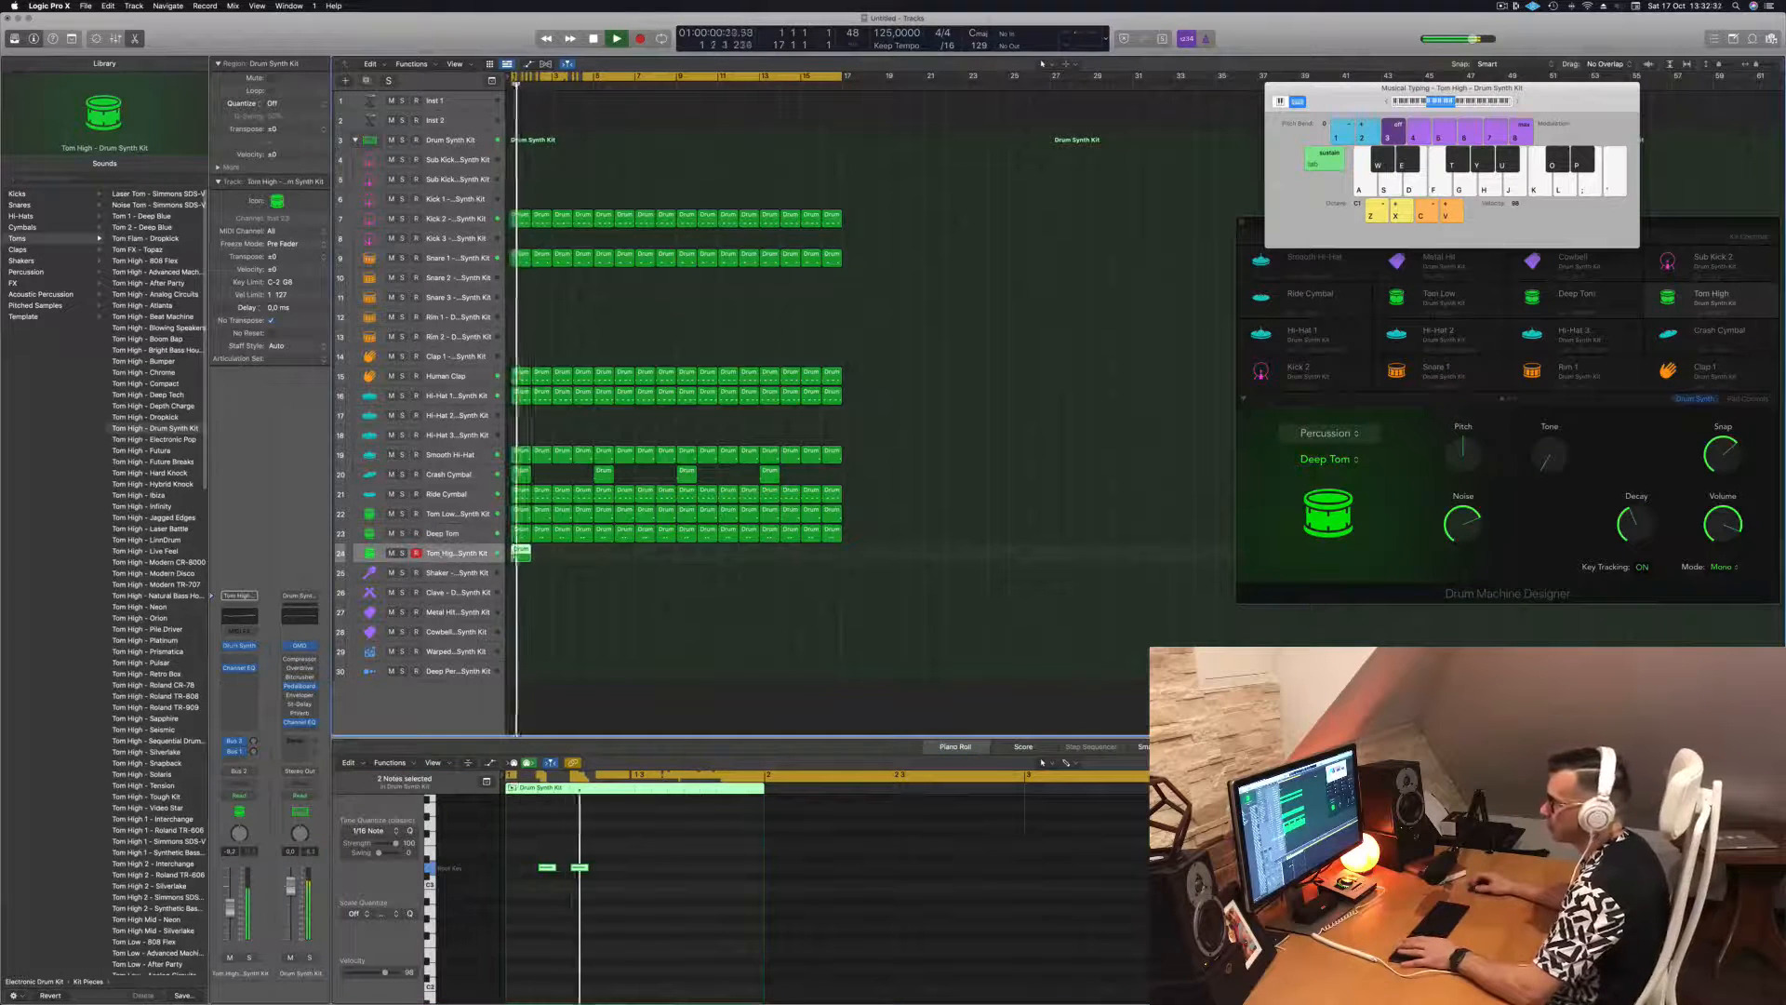
pyautogui.click(239, 645)
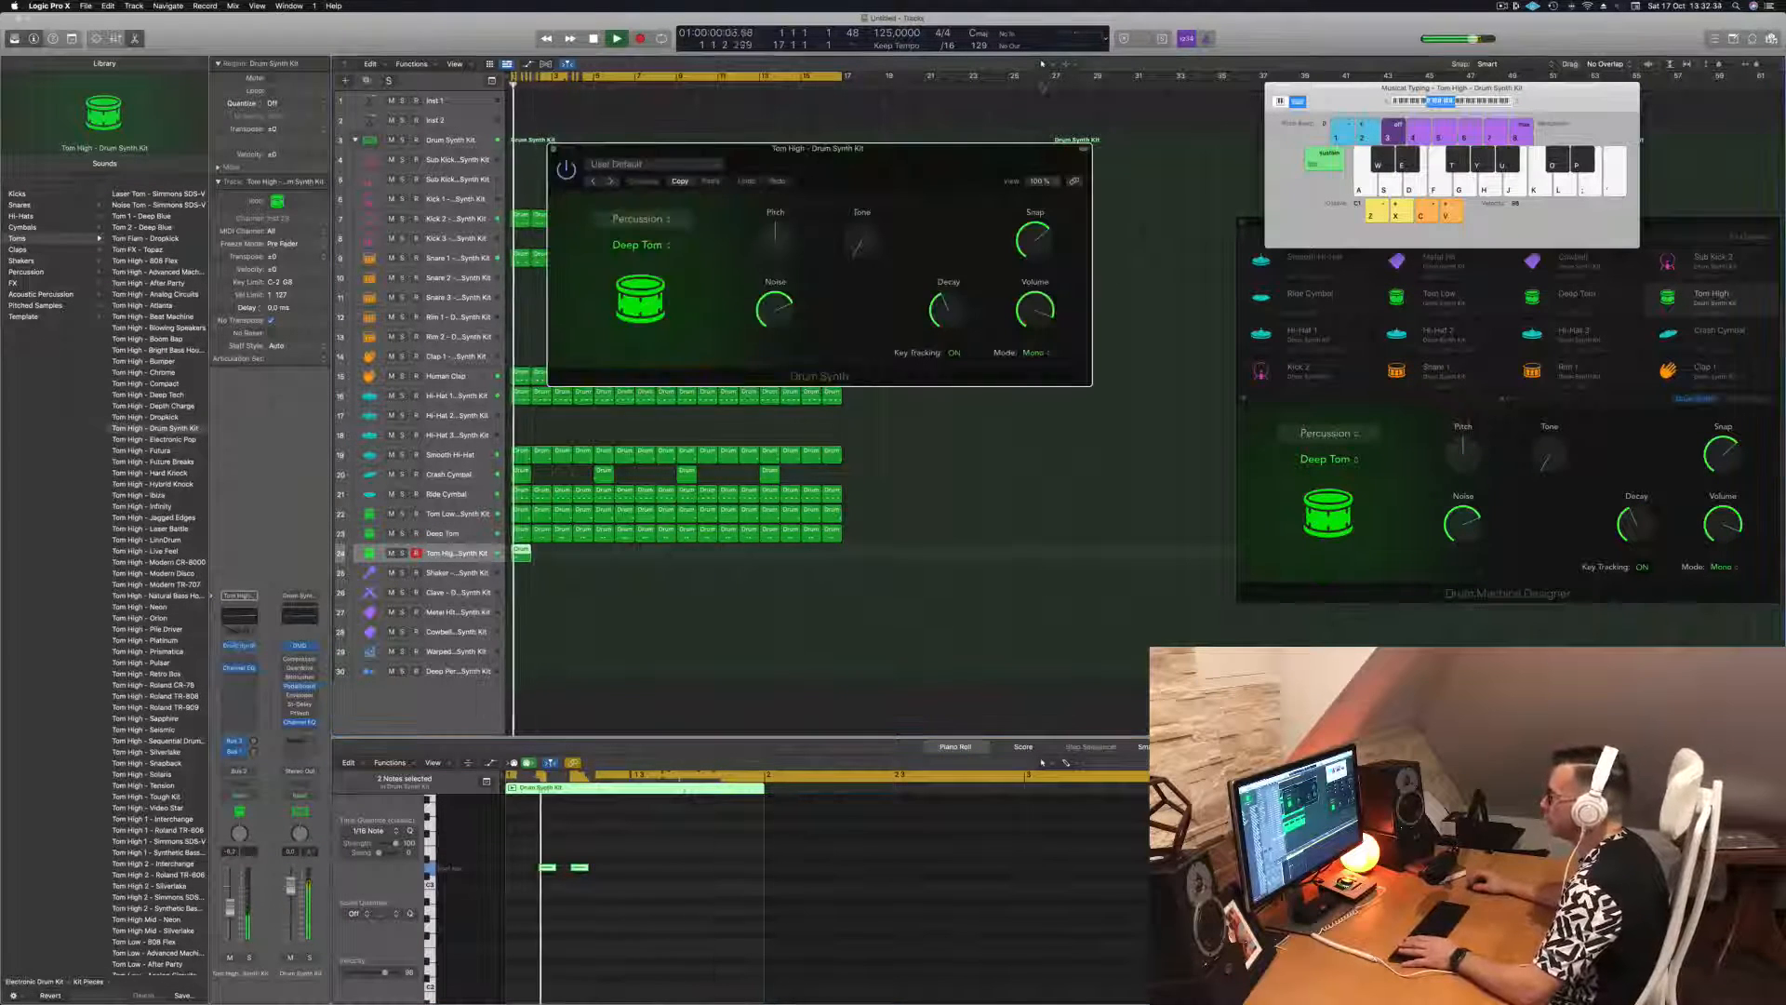
pyautogui.moveTo(707, 149); pyautogui.dragTo(912, 181)
pyautogui.click(869, 278)
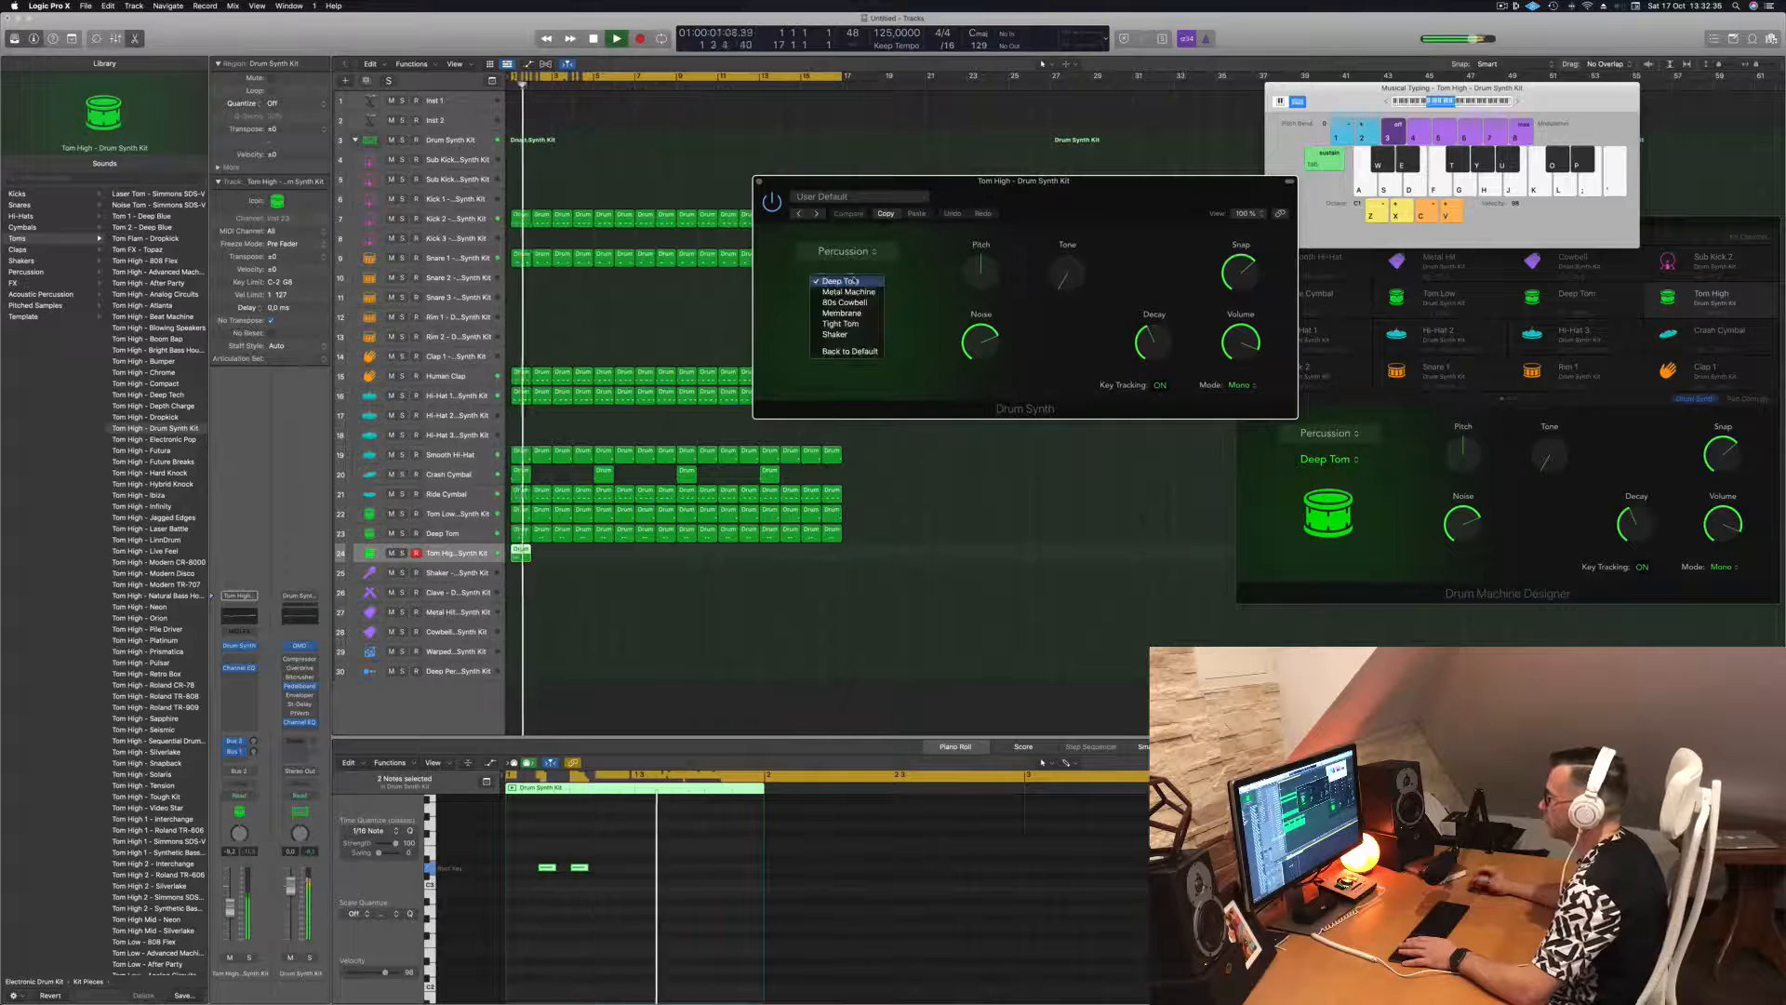
pyautogui.click(855, 280)
pyautogui.press('space')
pyautogui.click(855, 280)
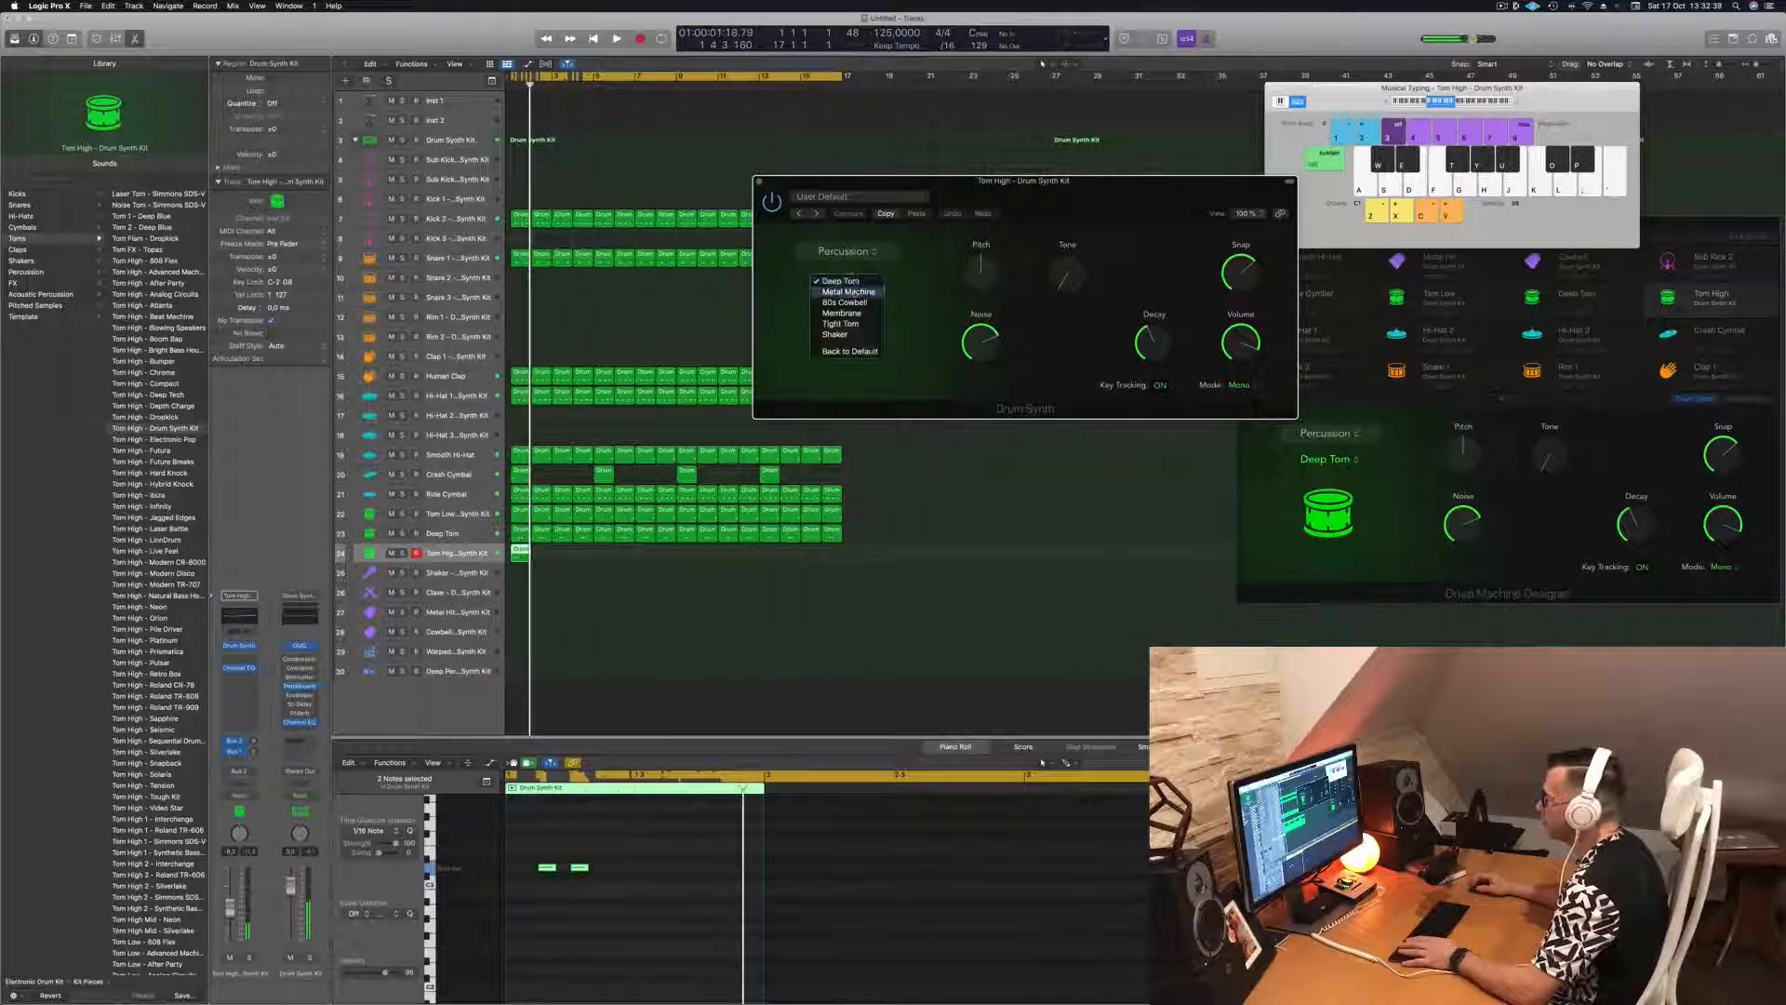
pyautogui.click(862, 315)
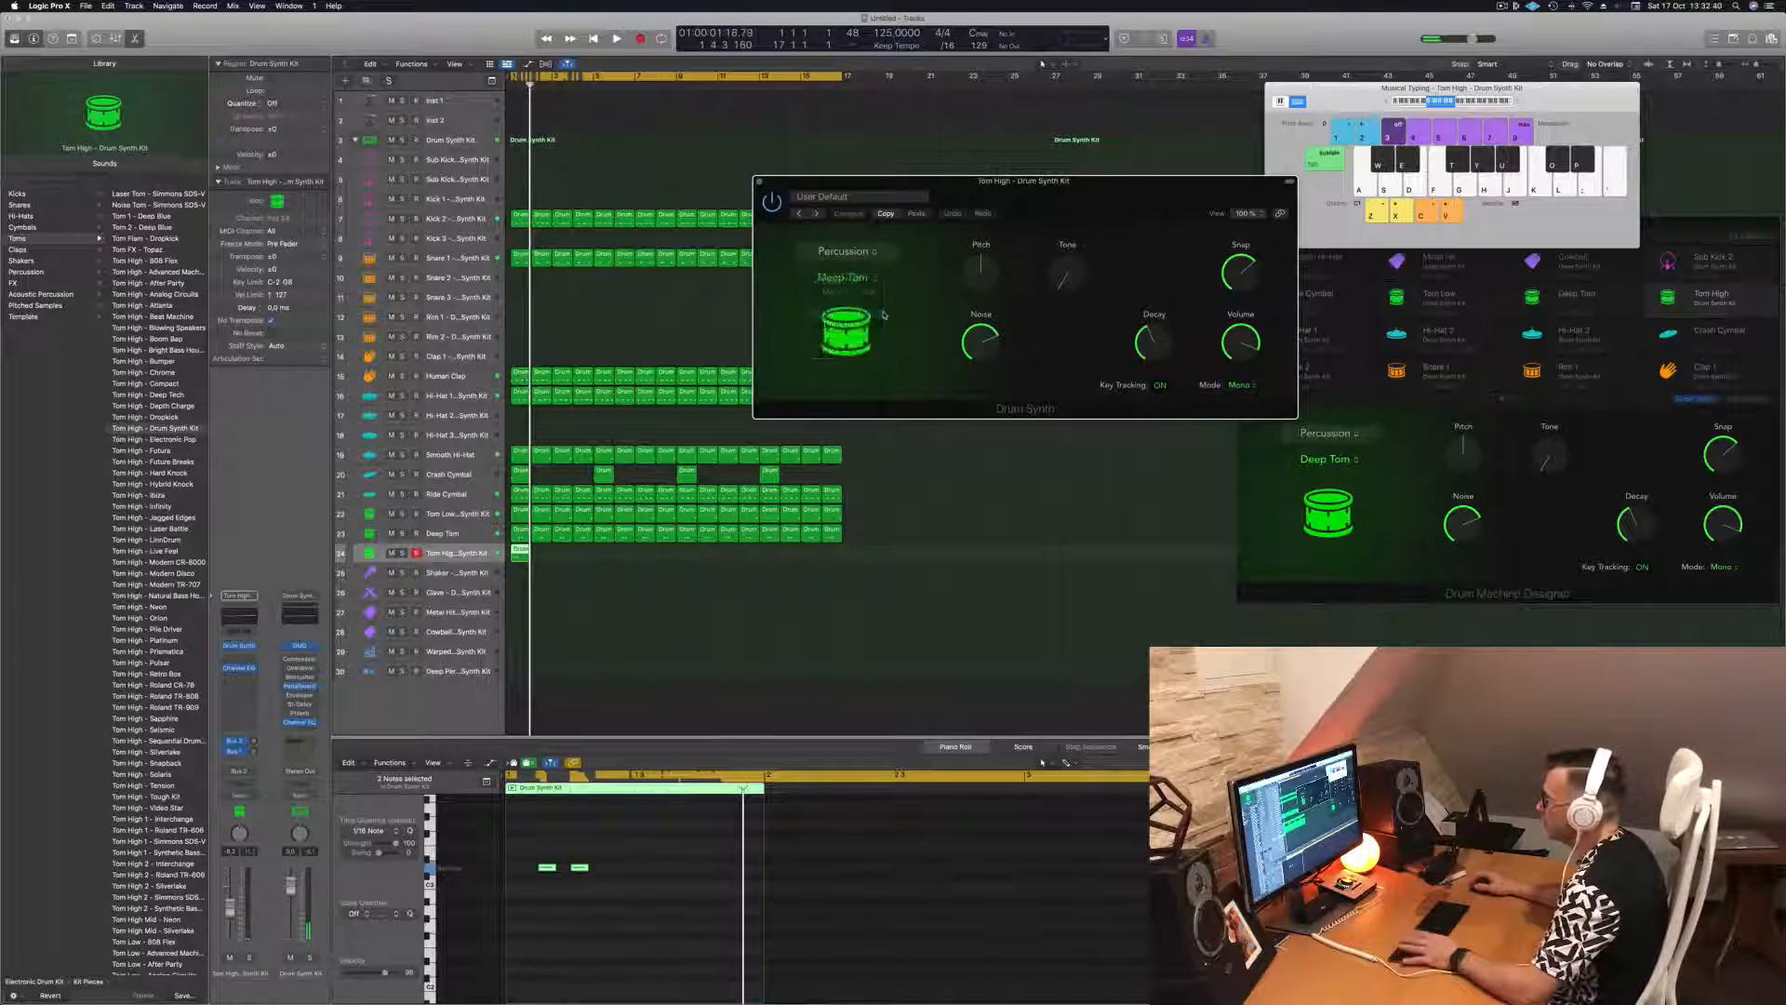
pyautogui.press('space')
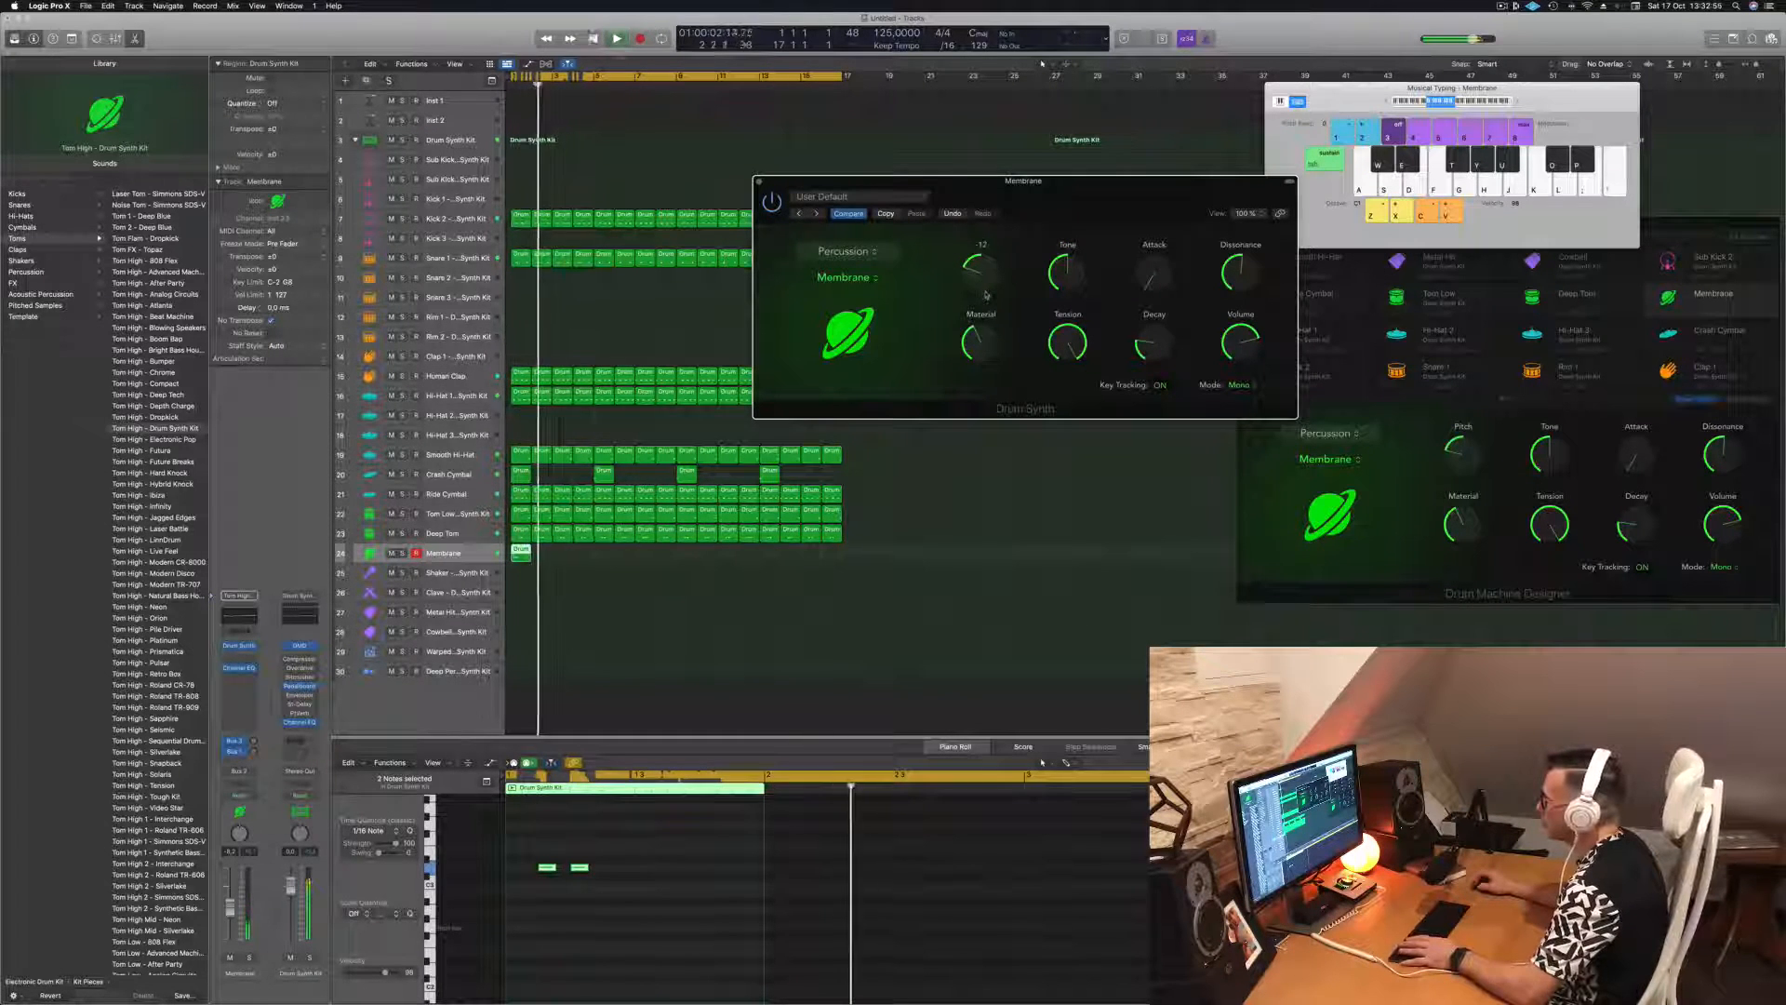
# - Repeat the one-bar Membrane region through bar sixteen
pyautogui.moveTo(519, 551); pyautogui.dragTo(686, 562)
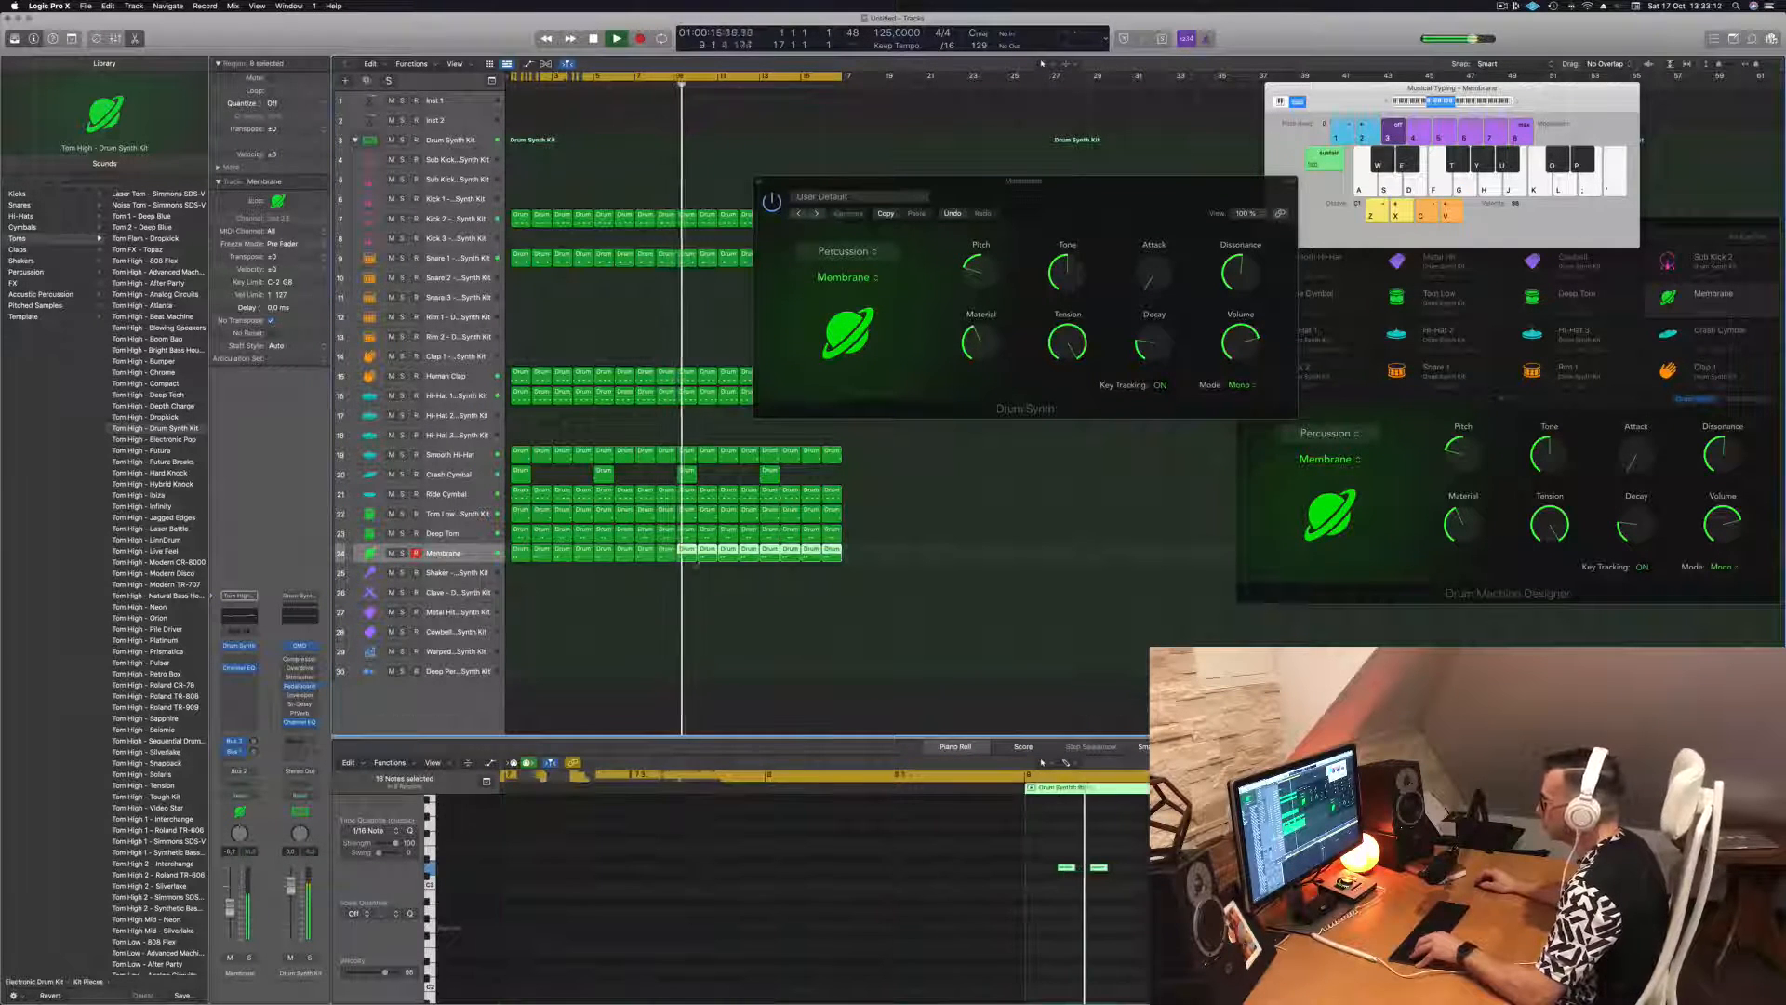
pyautogui.moveTo(1107, 188); pyautogui.dragTo(1133, 190)
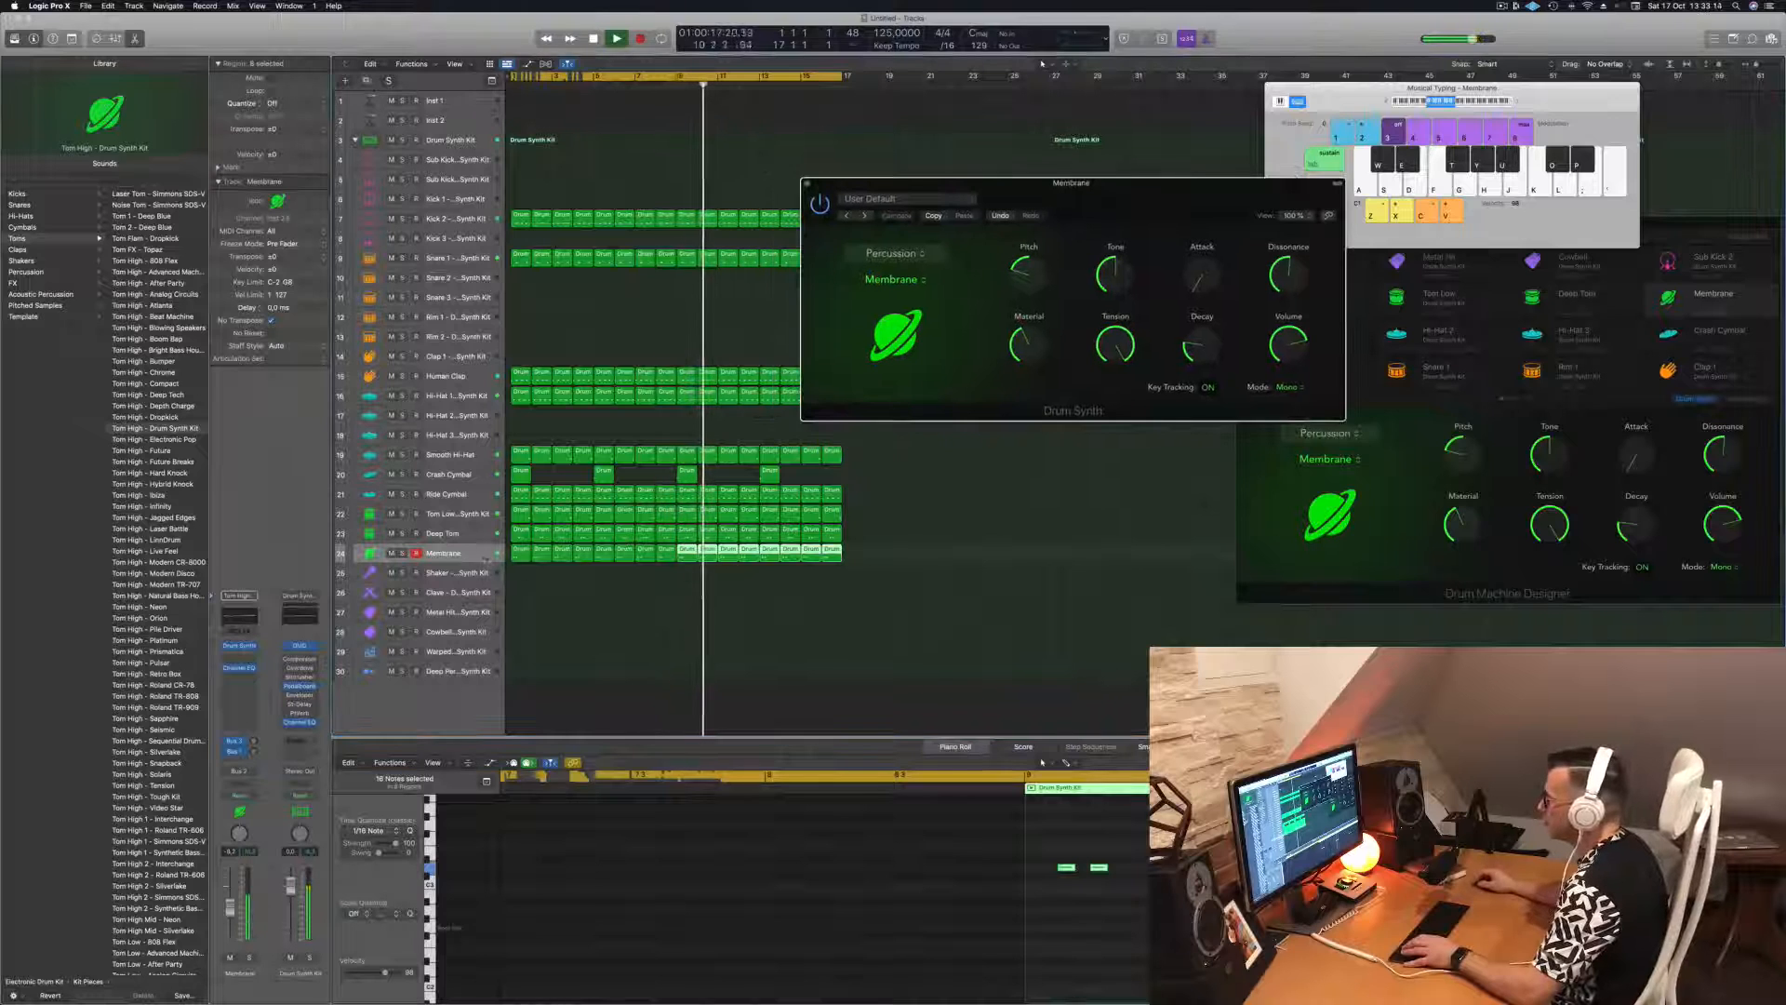
pyautogui.click(485, 559)
pyautogui.click(649, 663)
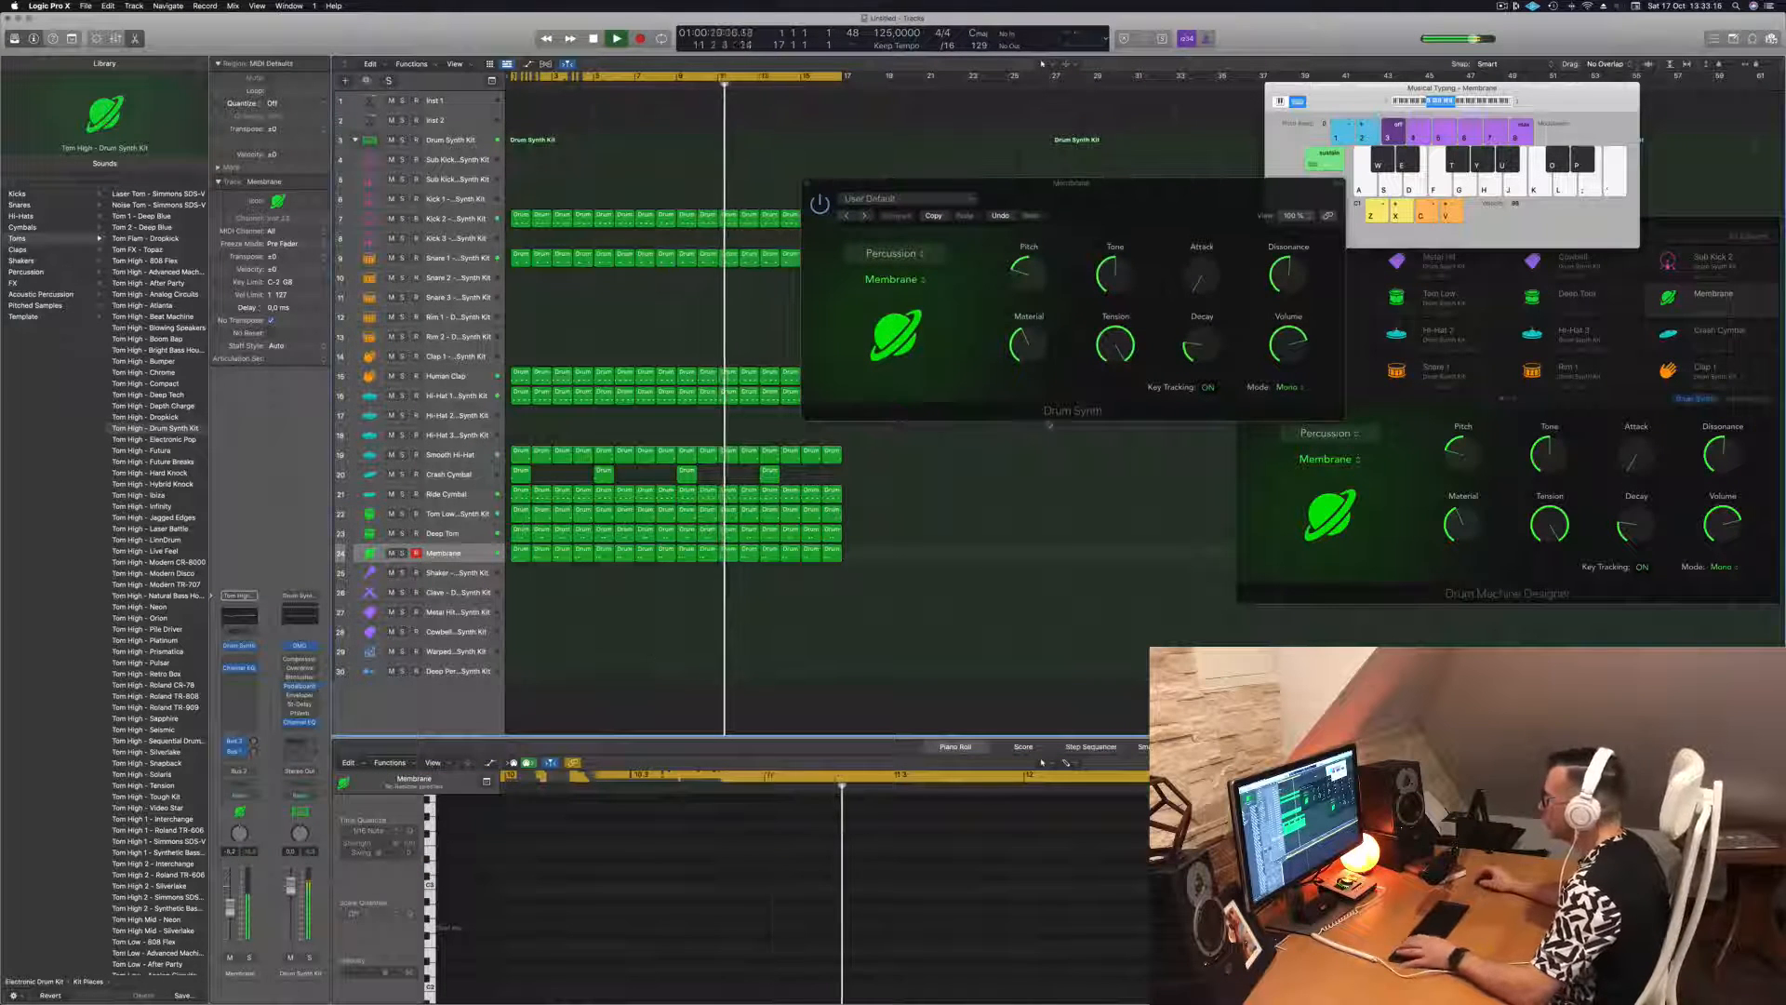
# - Set the Membrane's Pitch to its centre position in Drum Synth
pyautogui.moveTo(1029, 268); pyautogui.dragTo(1035, 240)
pyautogui.moveTo(1146, 197); pyautogui.dragTo(1122, 237)
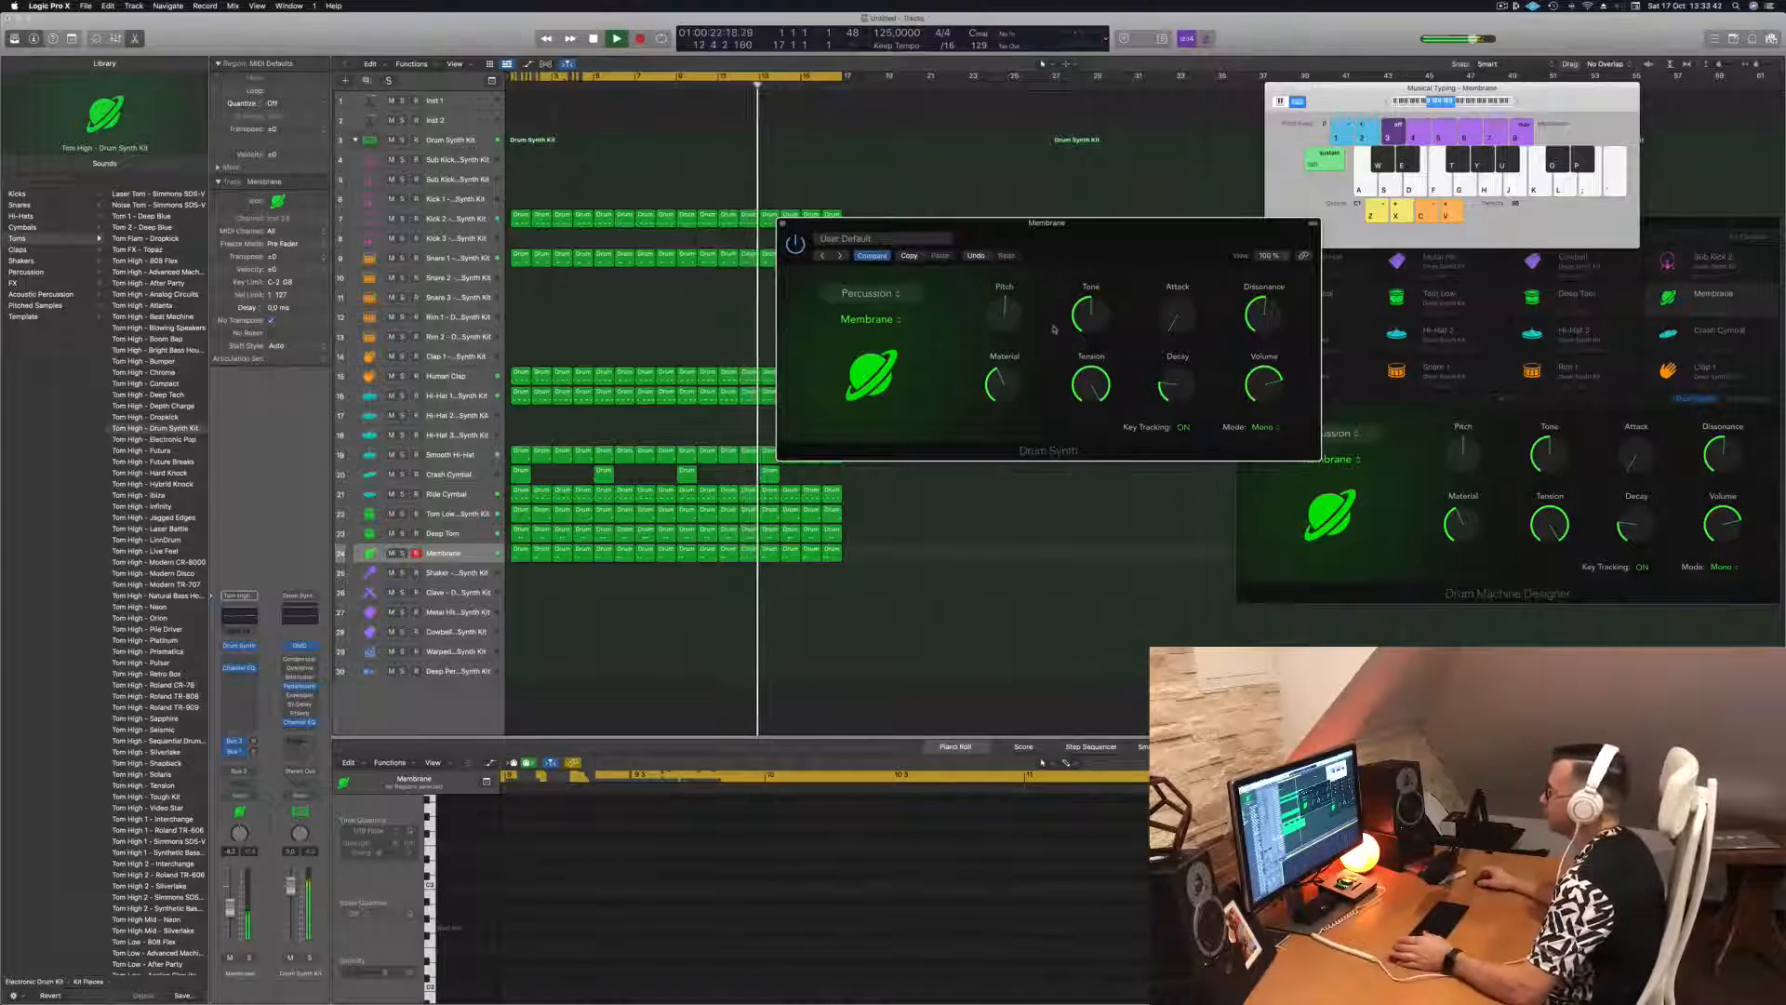
pyautogui.moveTo(1127, 241); pyautogui.dragTo(1236, 353)
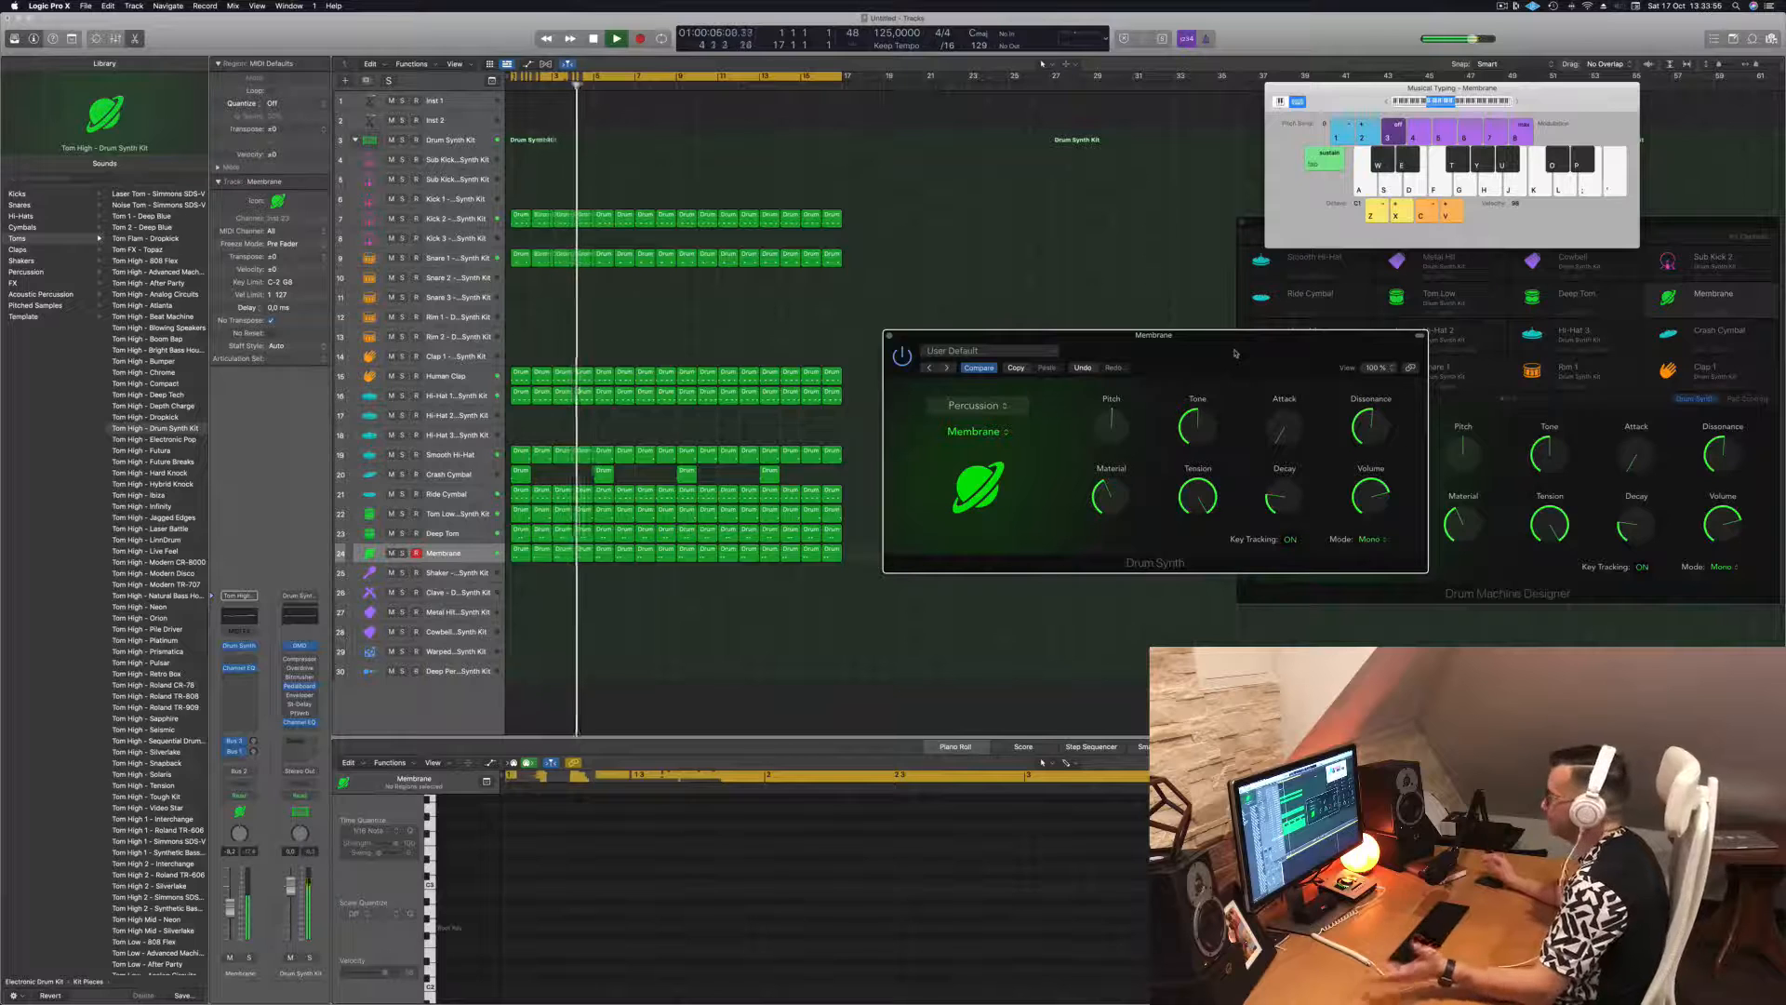
pyautogui.moveTo(1236, 354); pyautogui.dragTo(1201, 365)
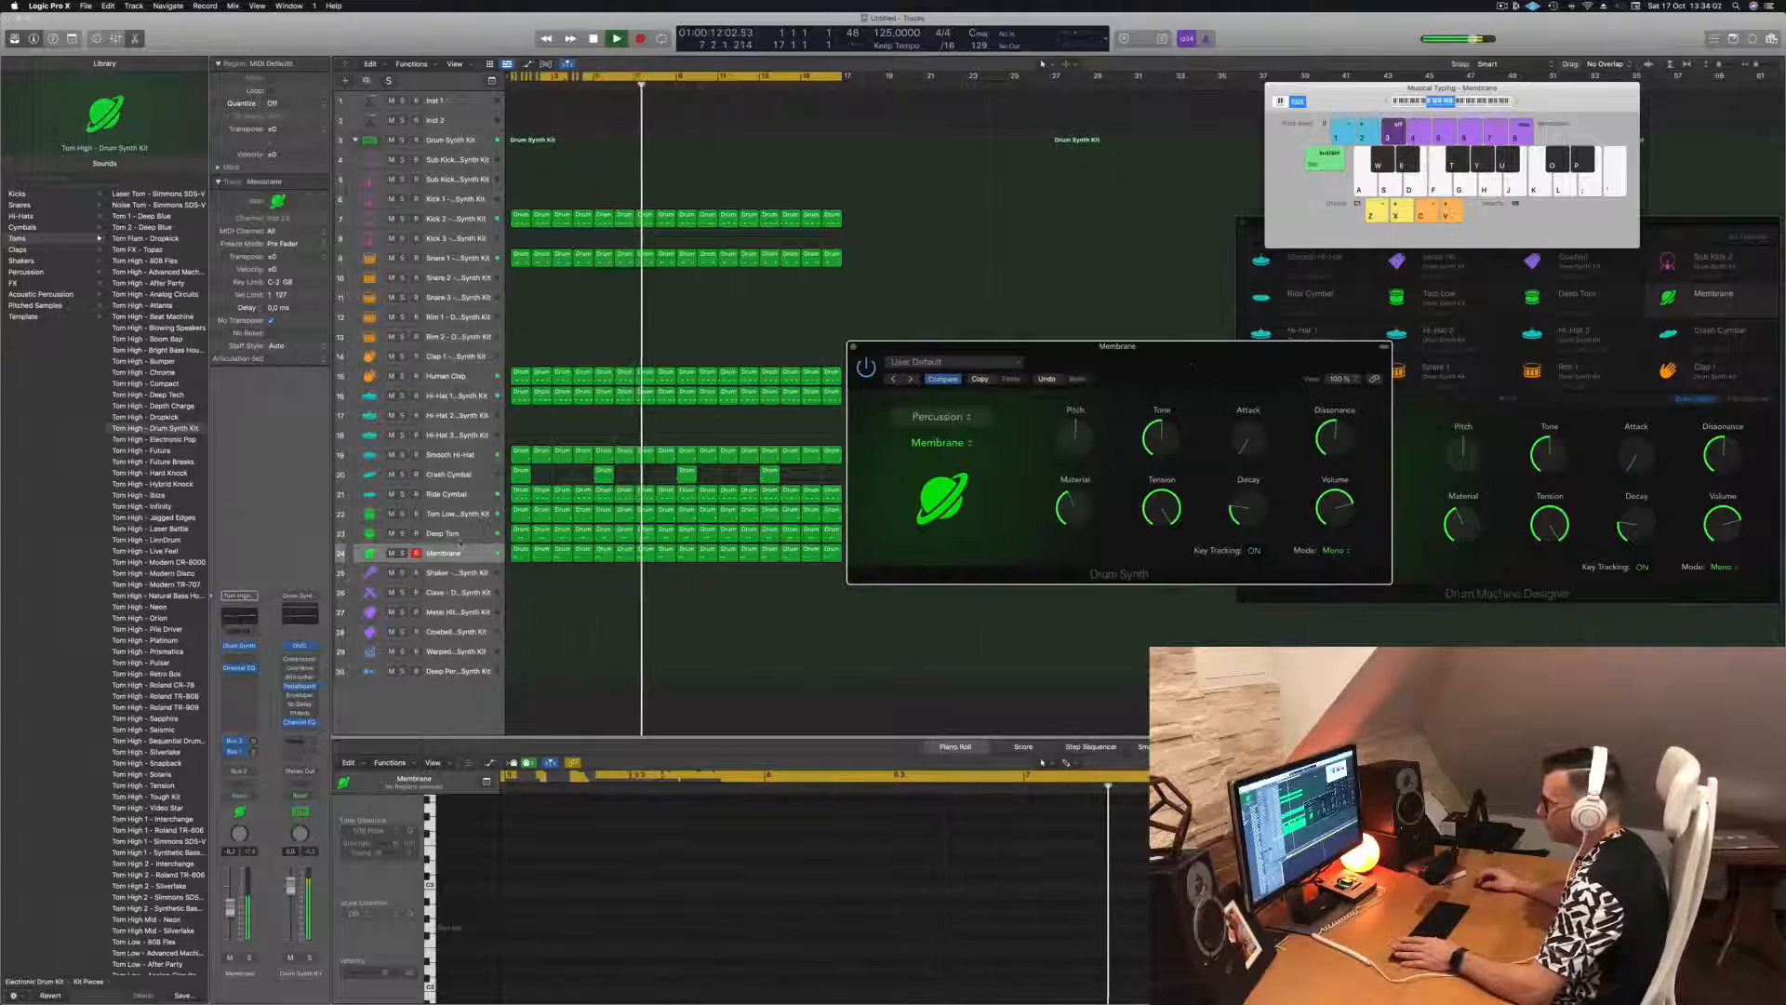
# - Lower the Membrane track's volume slightly and close its Drum Synth window
pyautogui.click(1575, 296)
pyautogui.click(1689, 294)
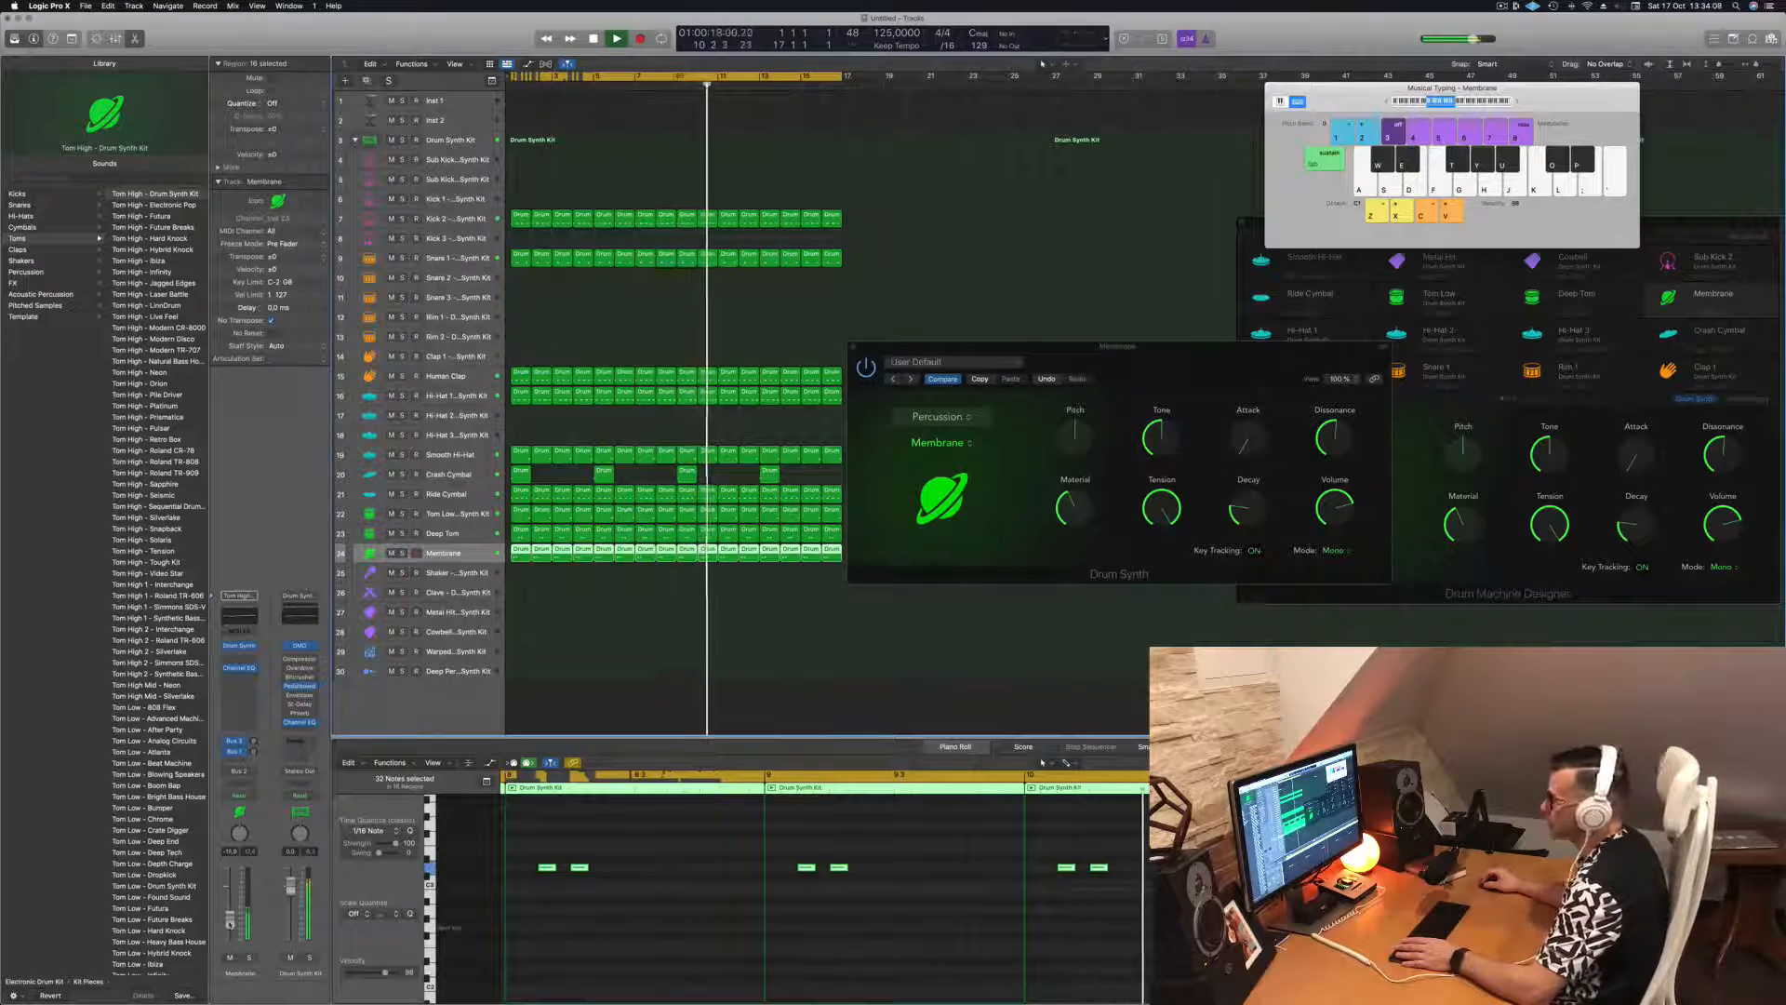
pyautogui.moveTo(1164, 379); pyautogui.dragTo(1153, 389)
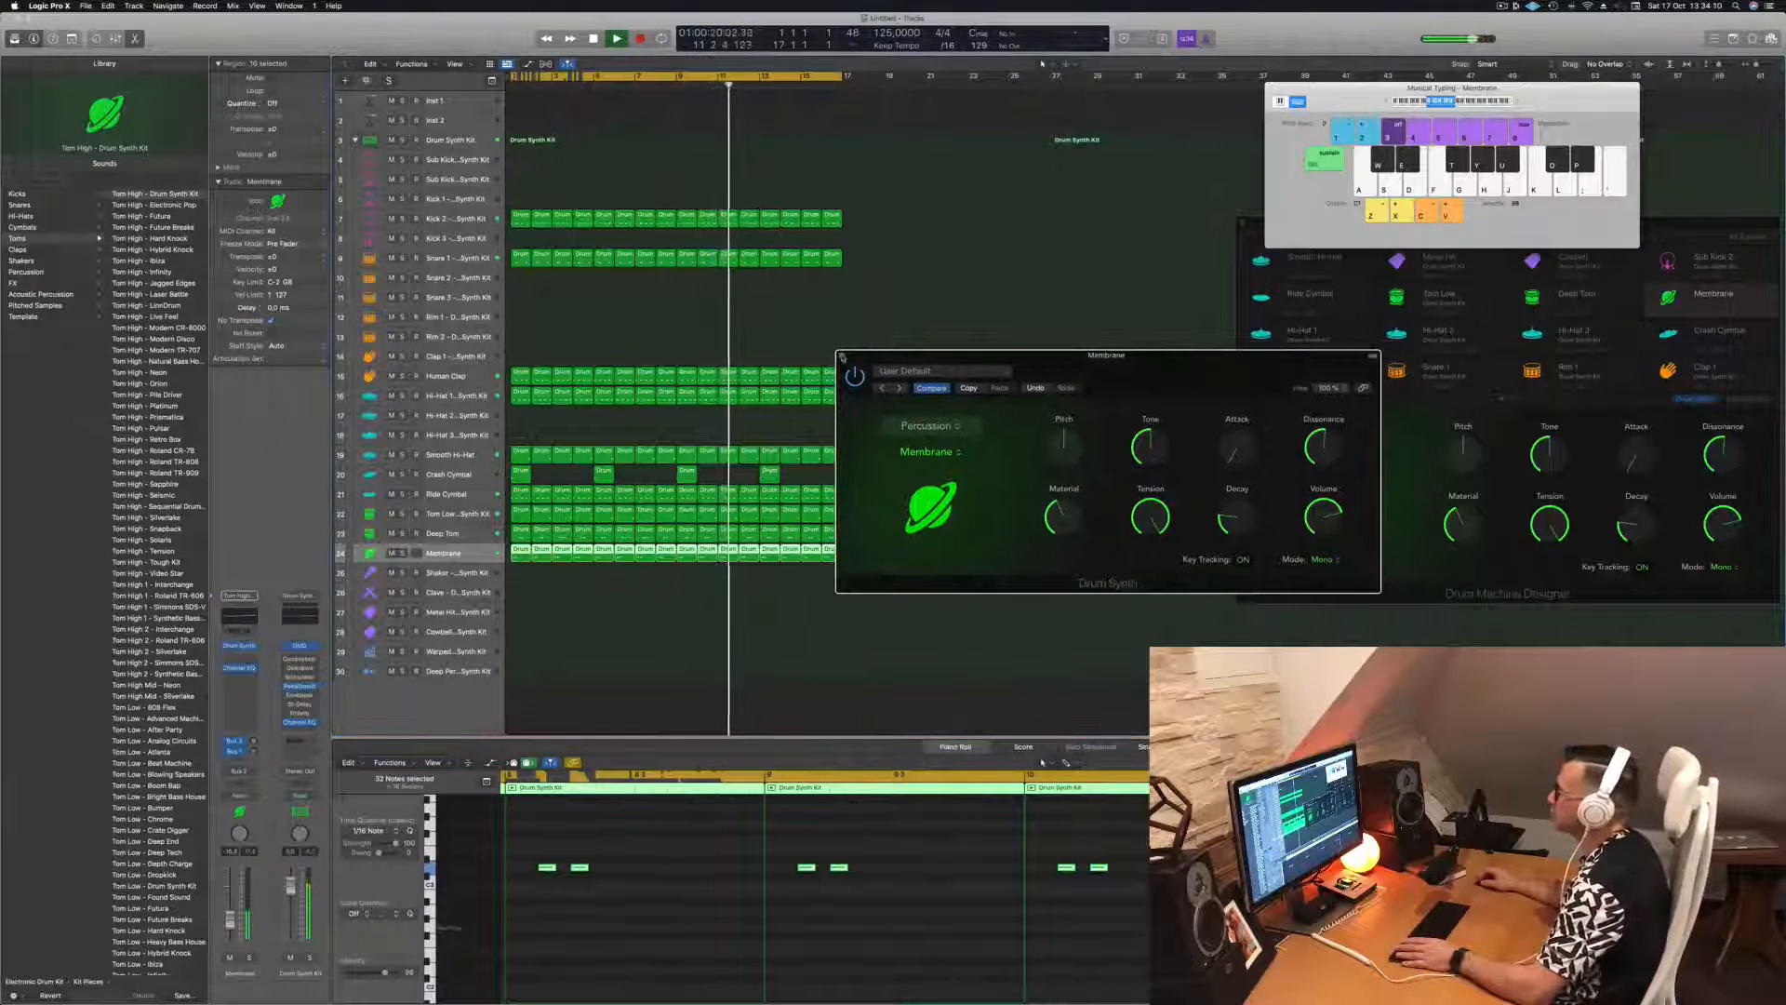
pyautogui.click(843, 355)
# - Insert a stereo Stereo Delay with its Factory Default settings on the Human Clap track and close the plug-in window
pyautogui.click(464, 381)
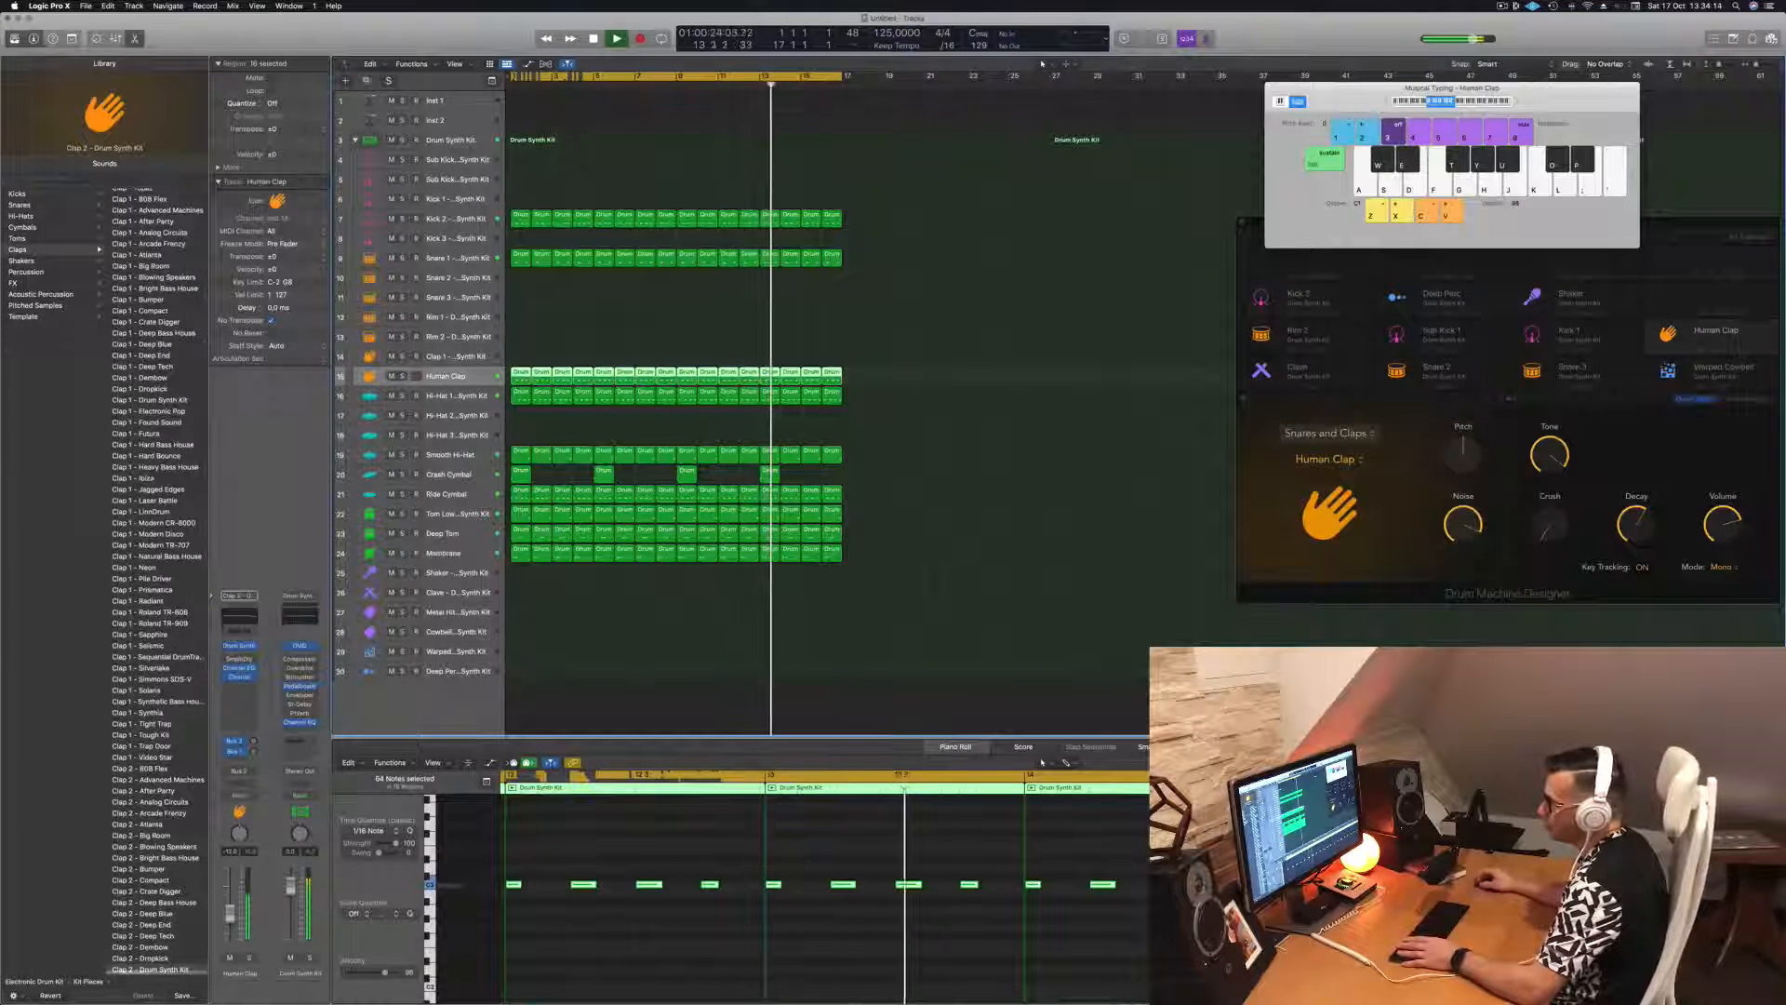
pyautogui.click(242, 690)
pyautogui.moveTo(270, 790)
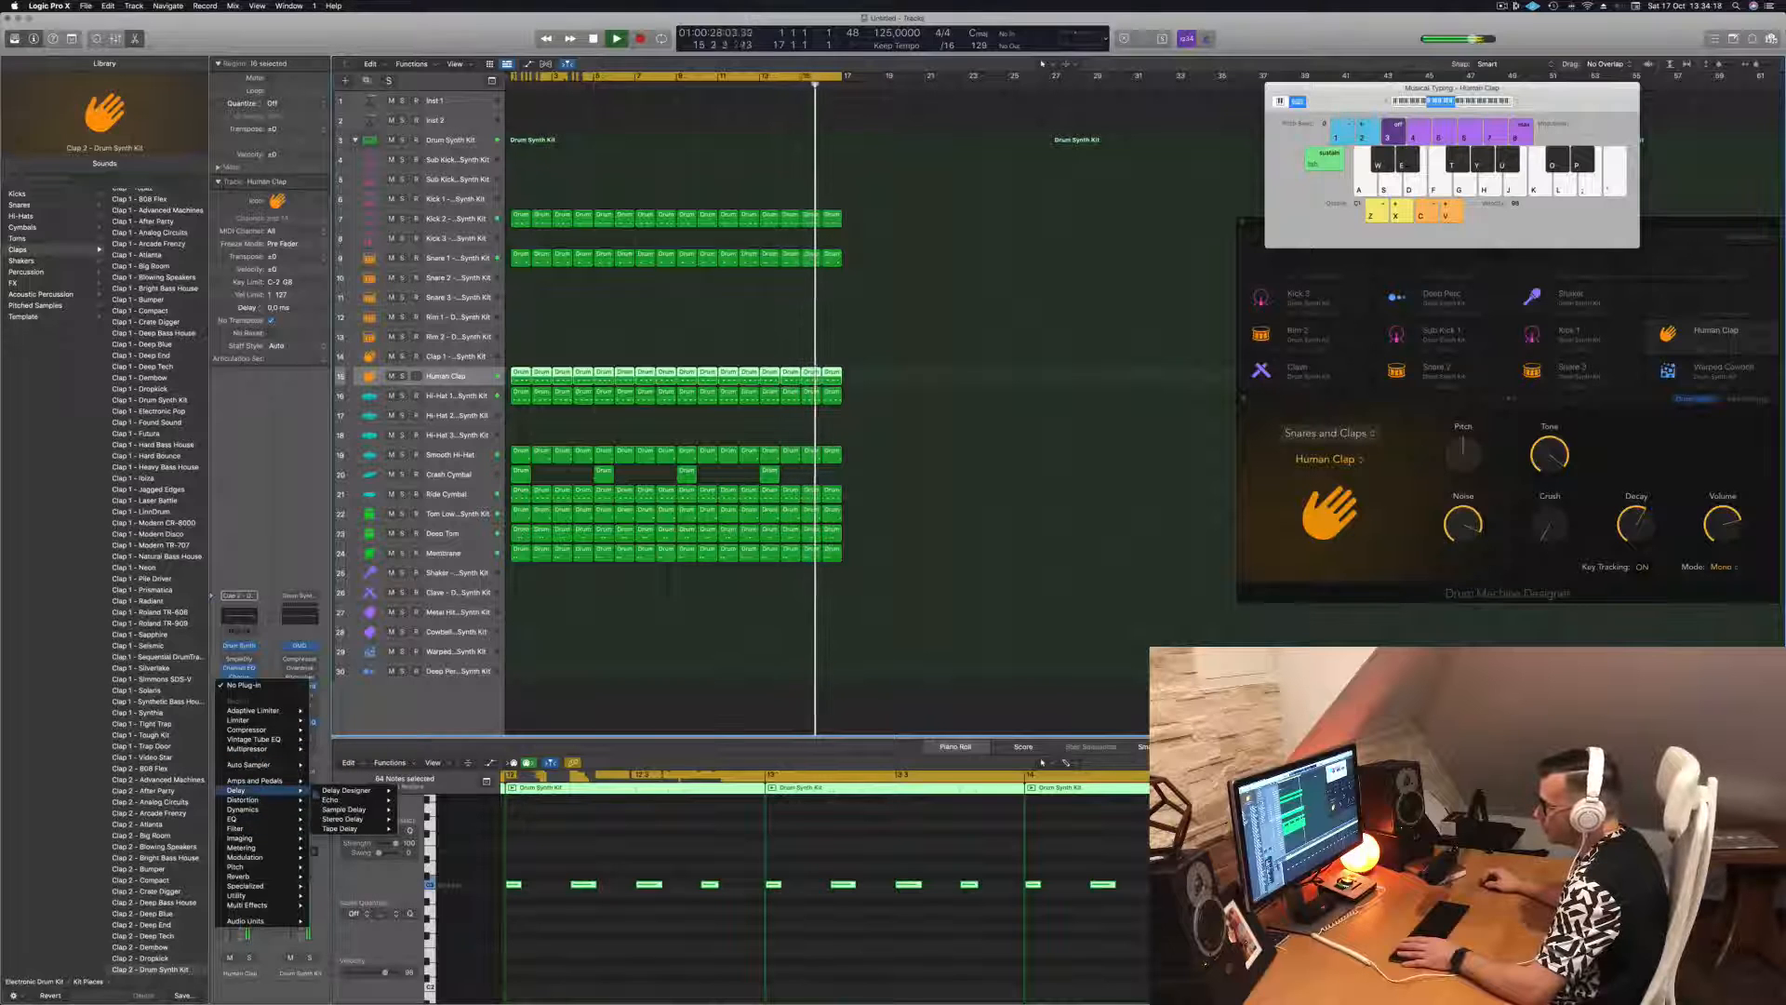
pyautogui.moveTo(346, 793)
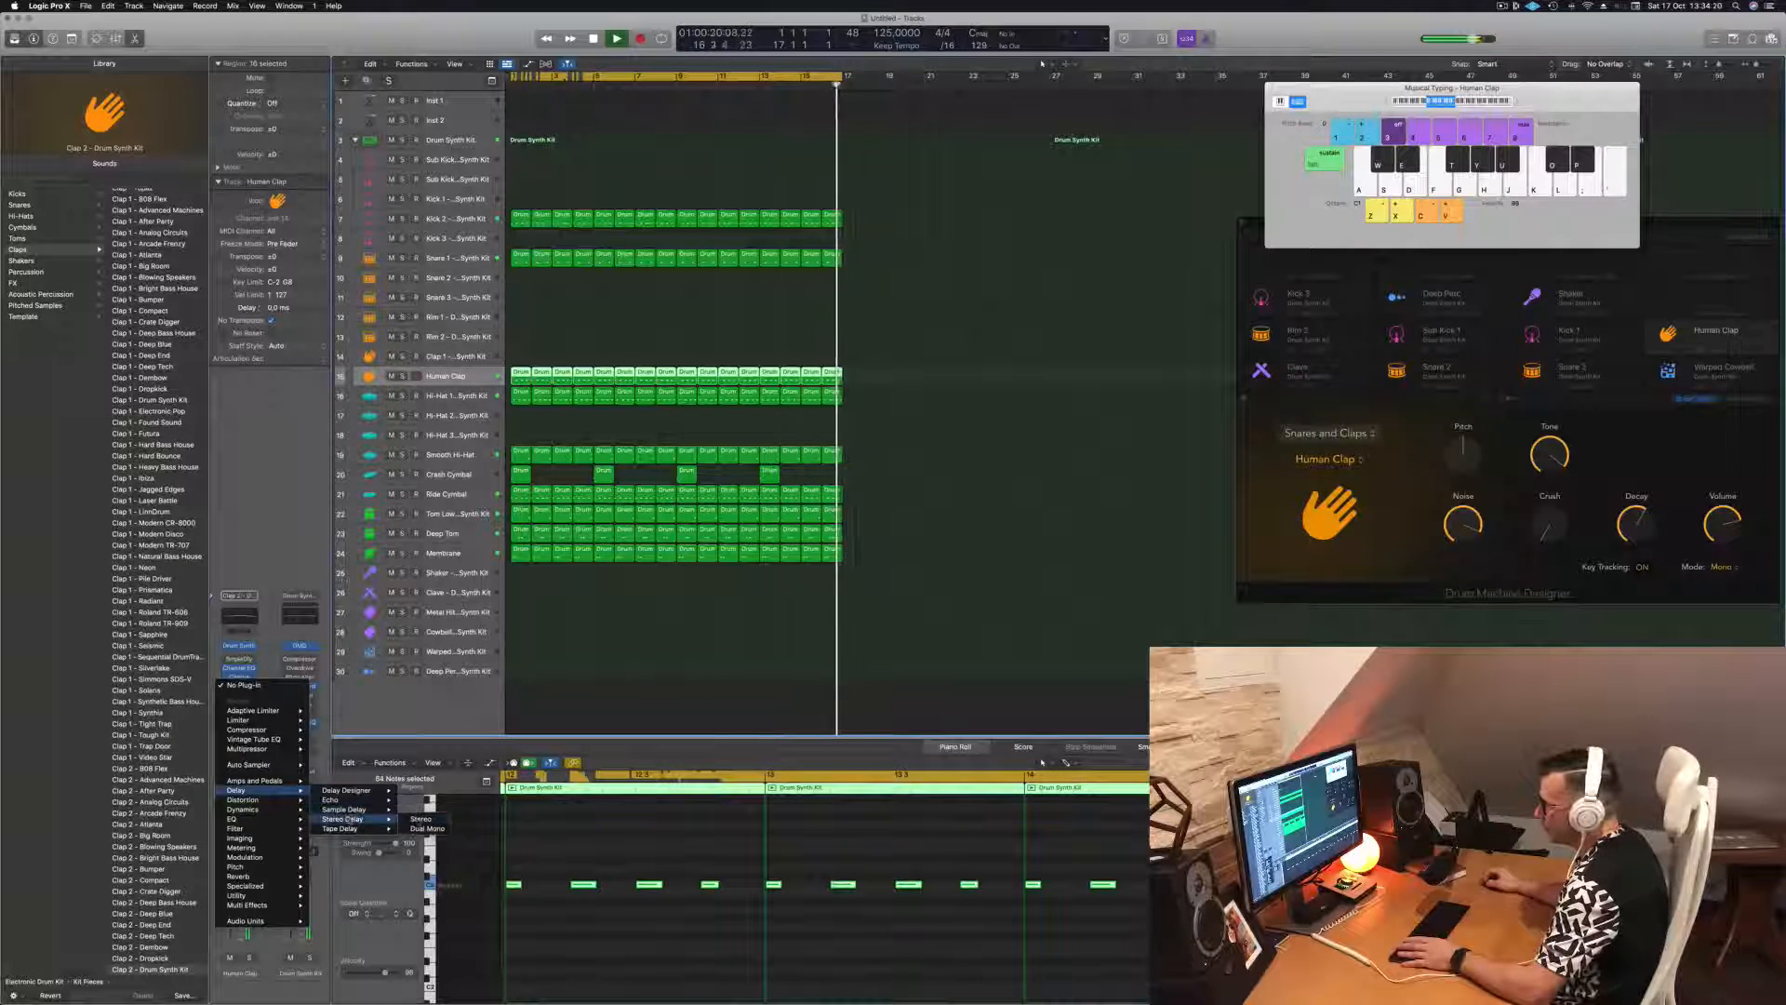
pyautogui.click(423, 819)
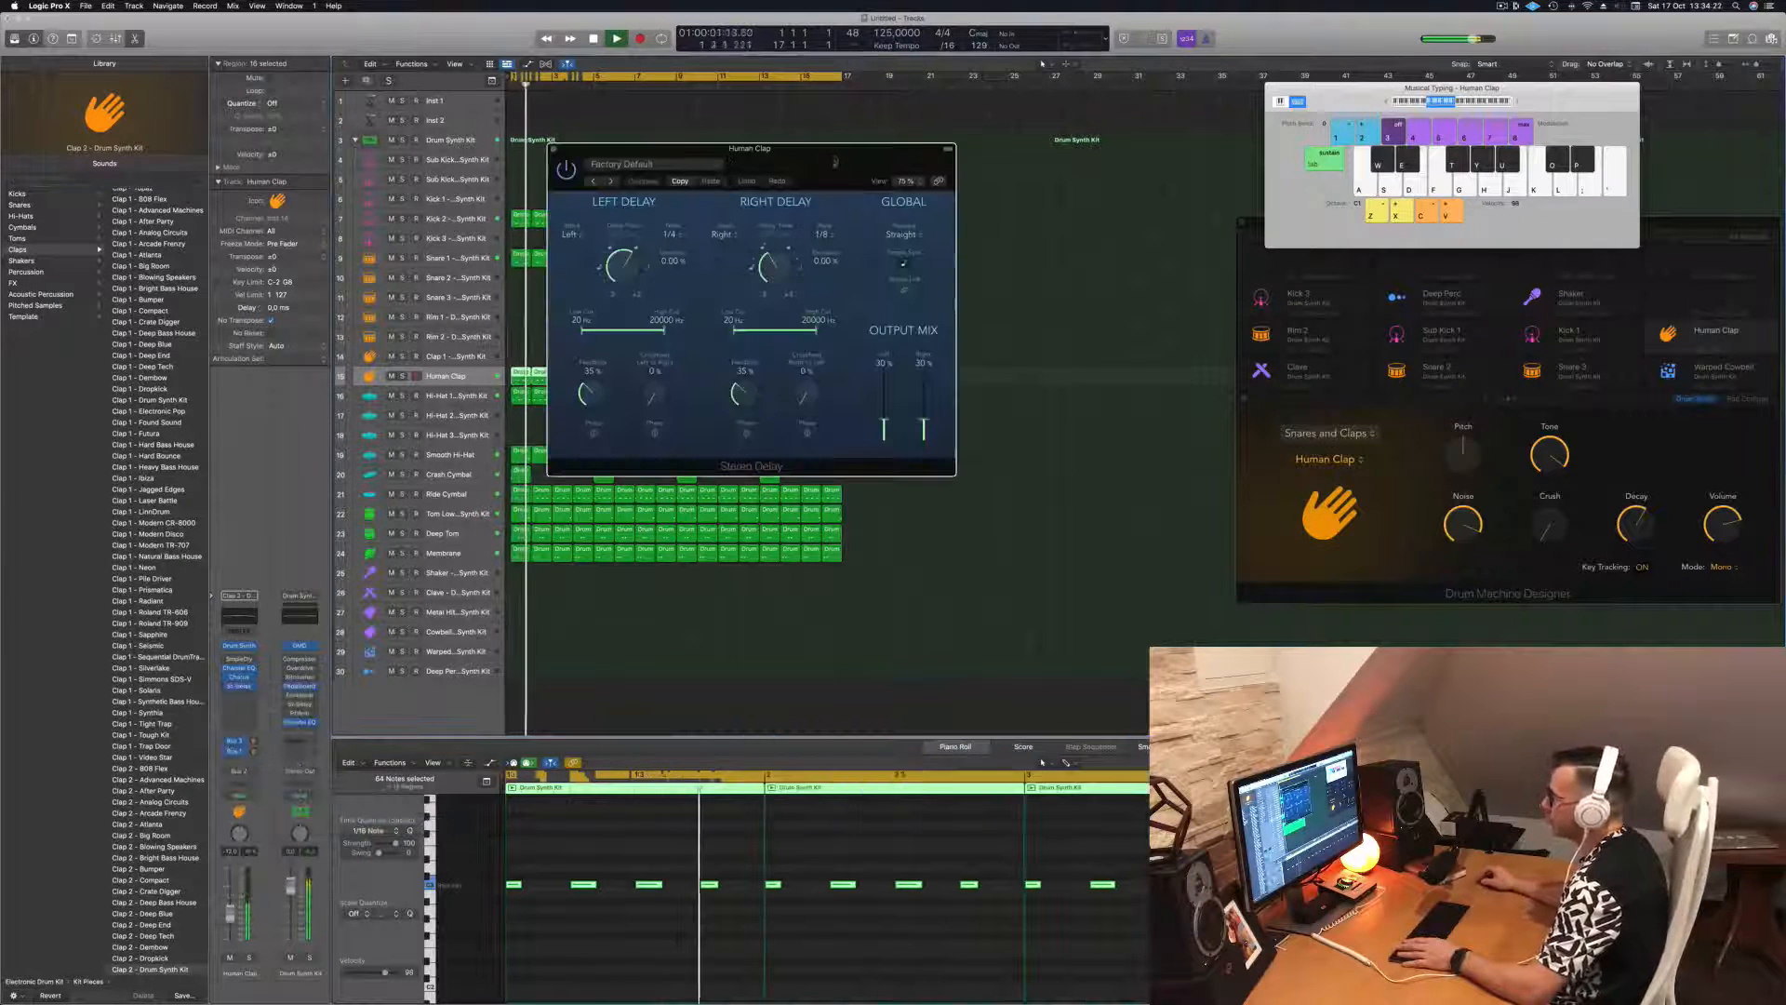
pyautogui.moveTo(831, 164); pyautogui.dragTo(1201, 304)
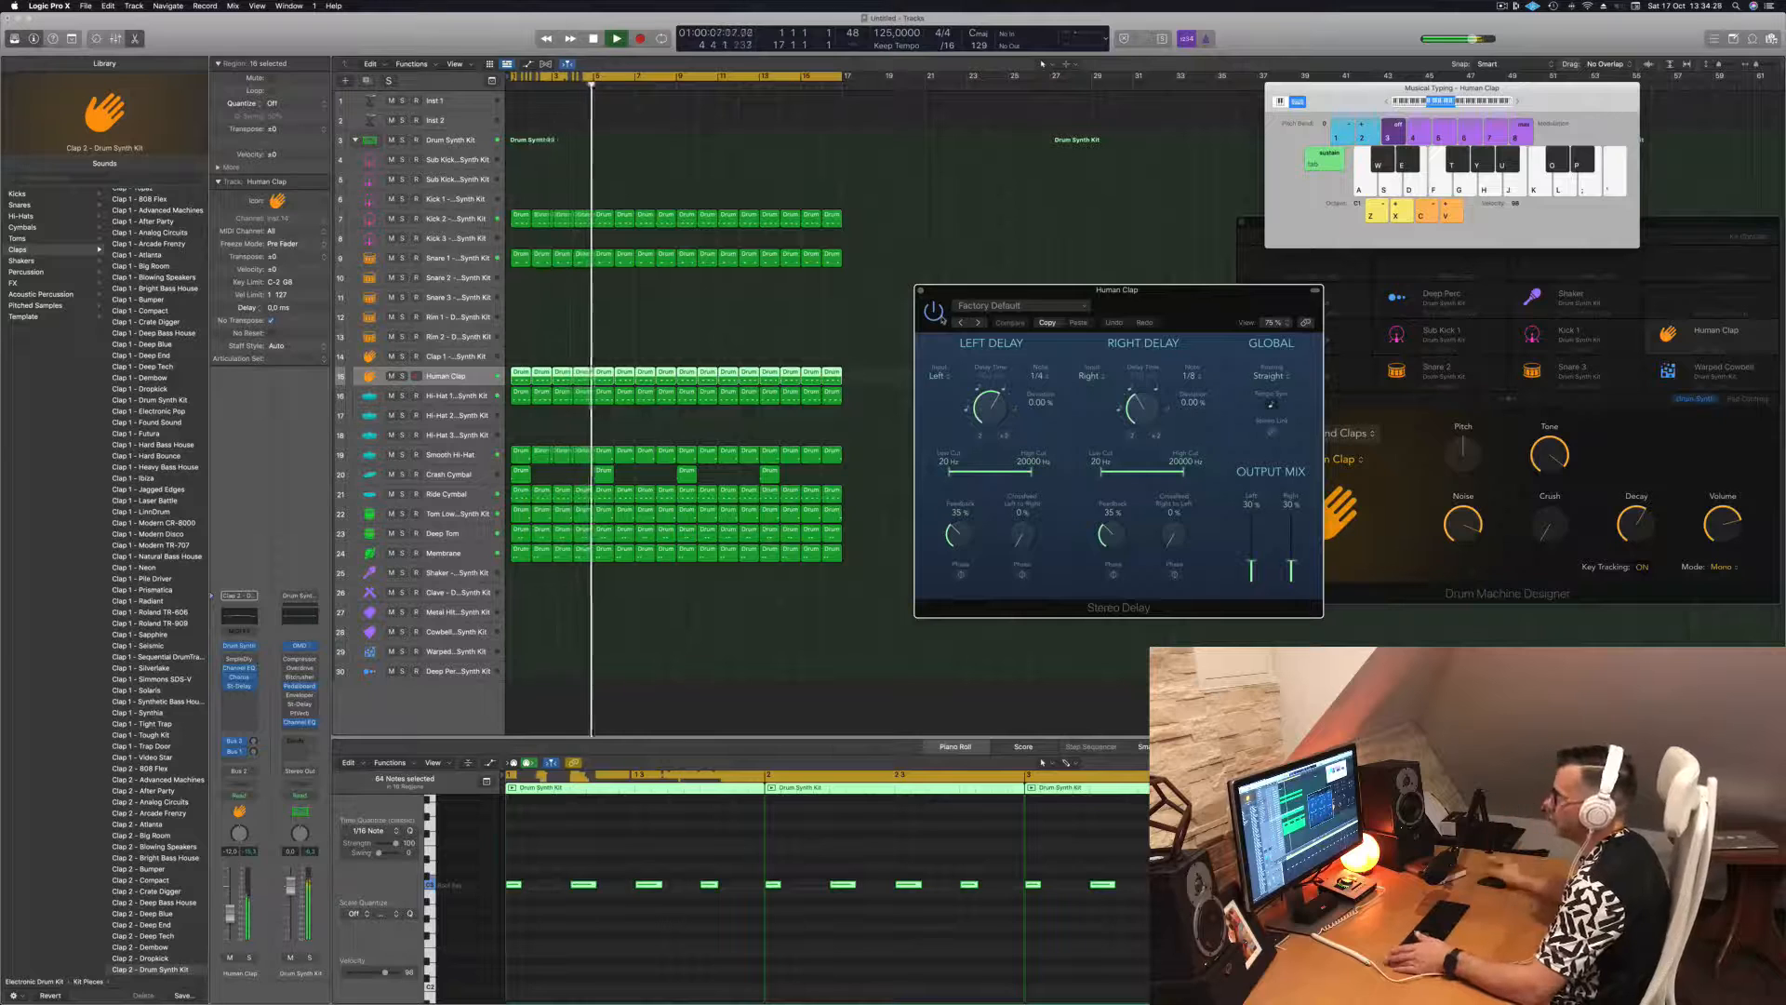
pyautogui.moveTo(1182, 299); pyautogui.dragTo(1159, 296)
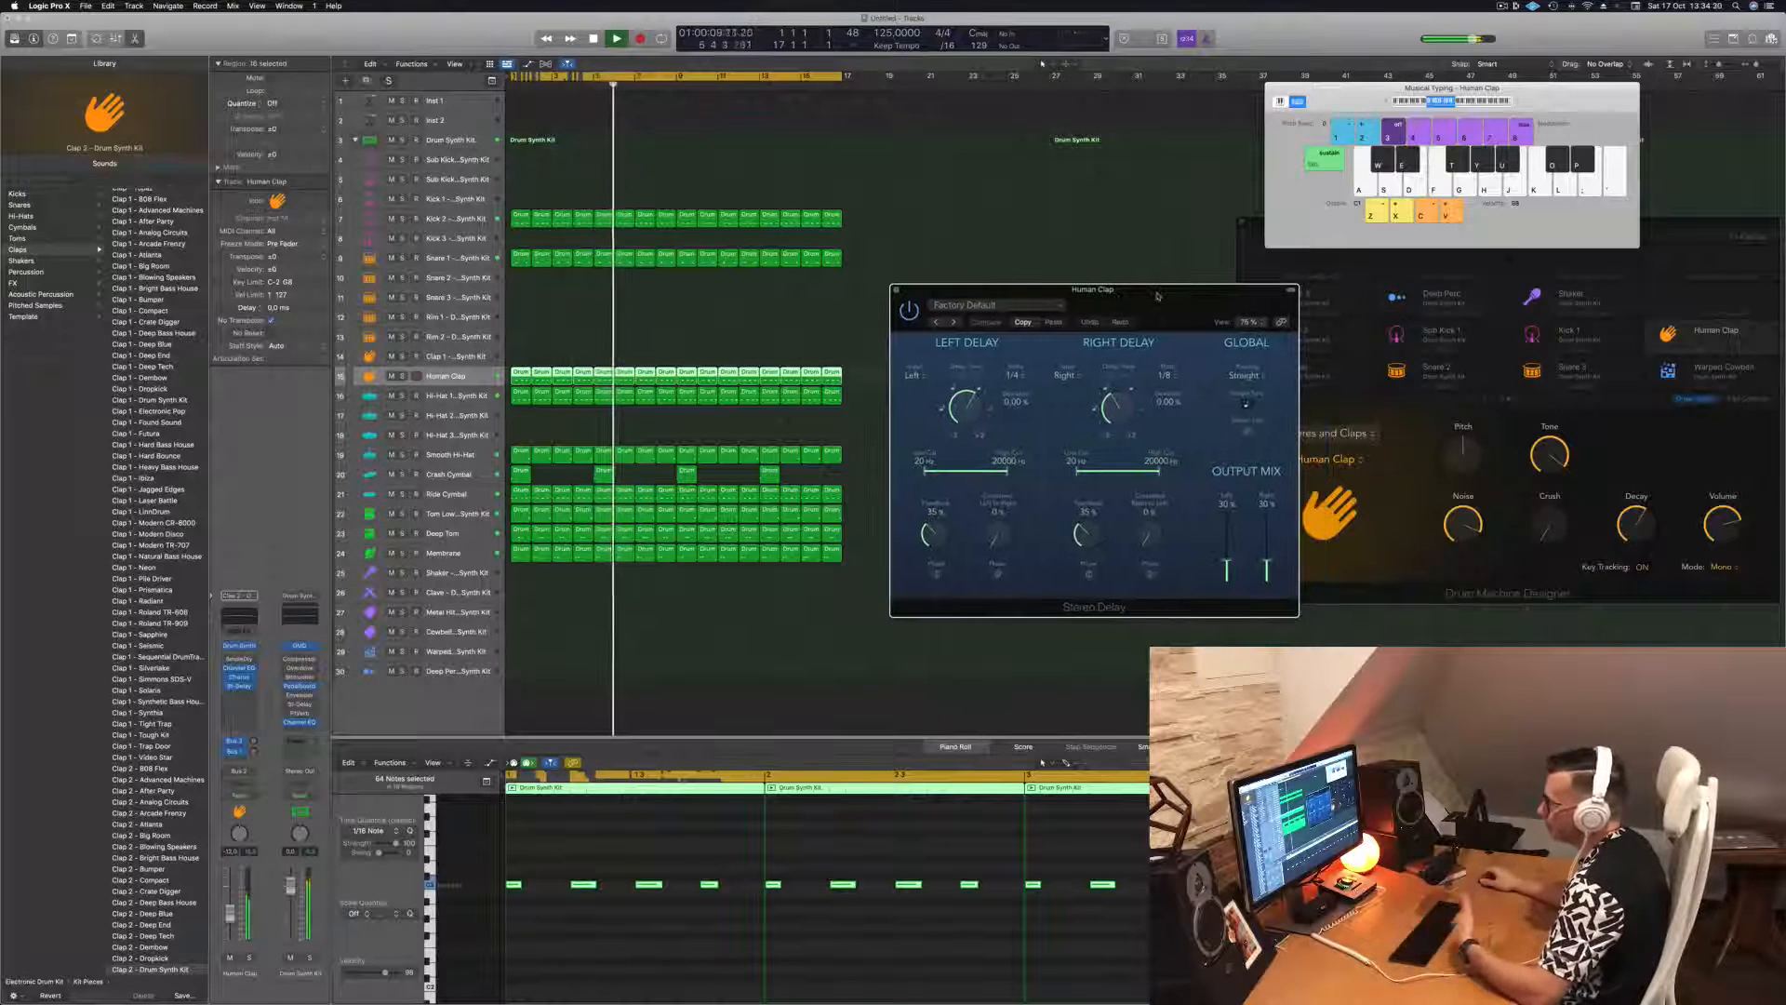
pyautogui.click(896, 290)
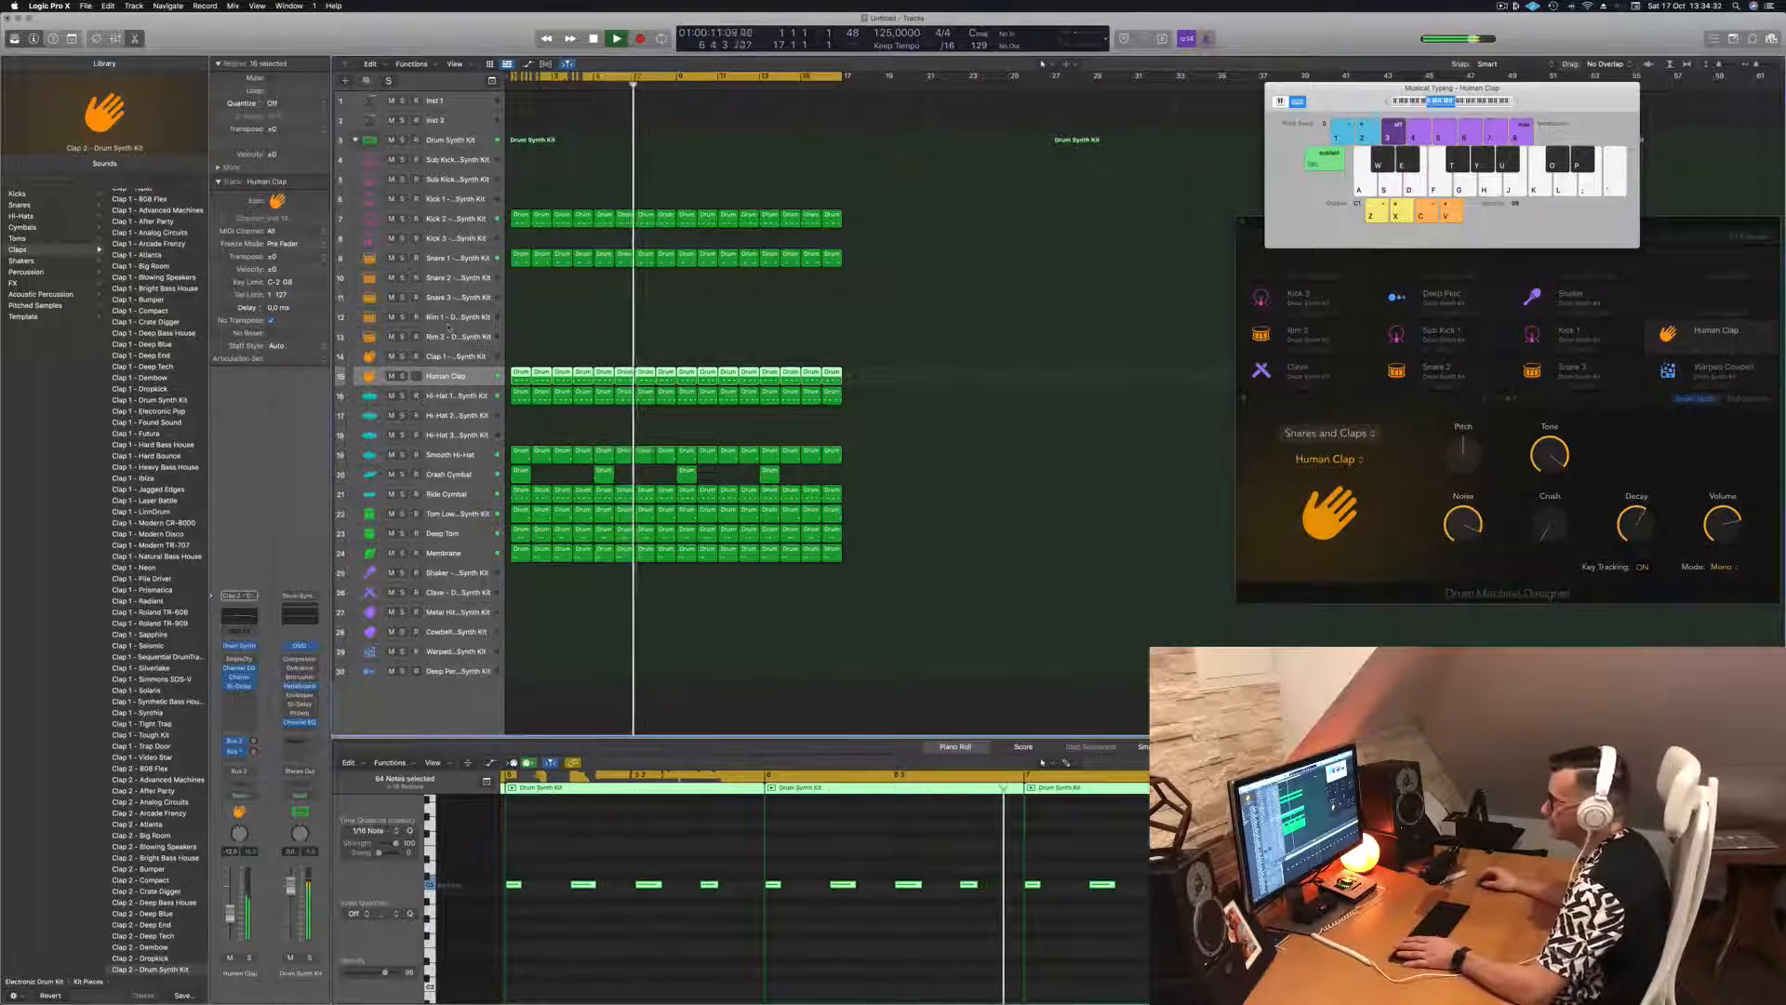
pyautogui.click(1105, 509)
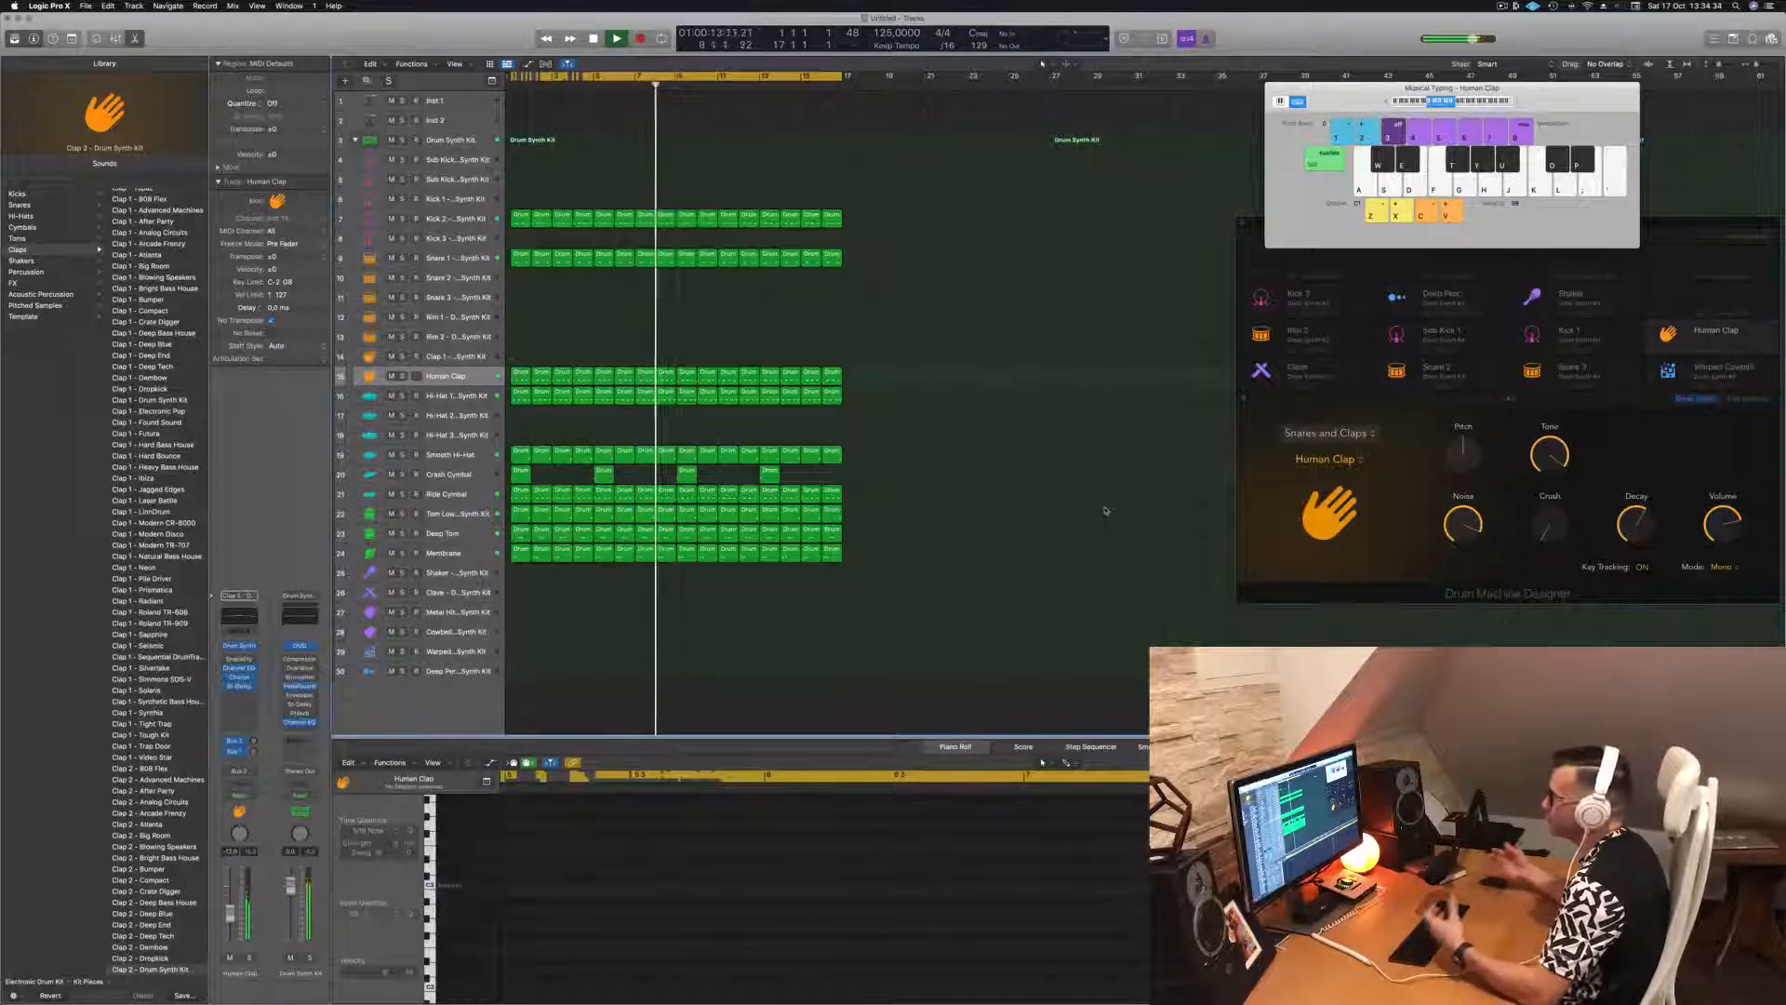
# - Move the first Human Clap region to bar one of the Shaker track
pyautogui.click(485, 554)
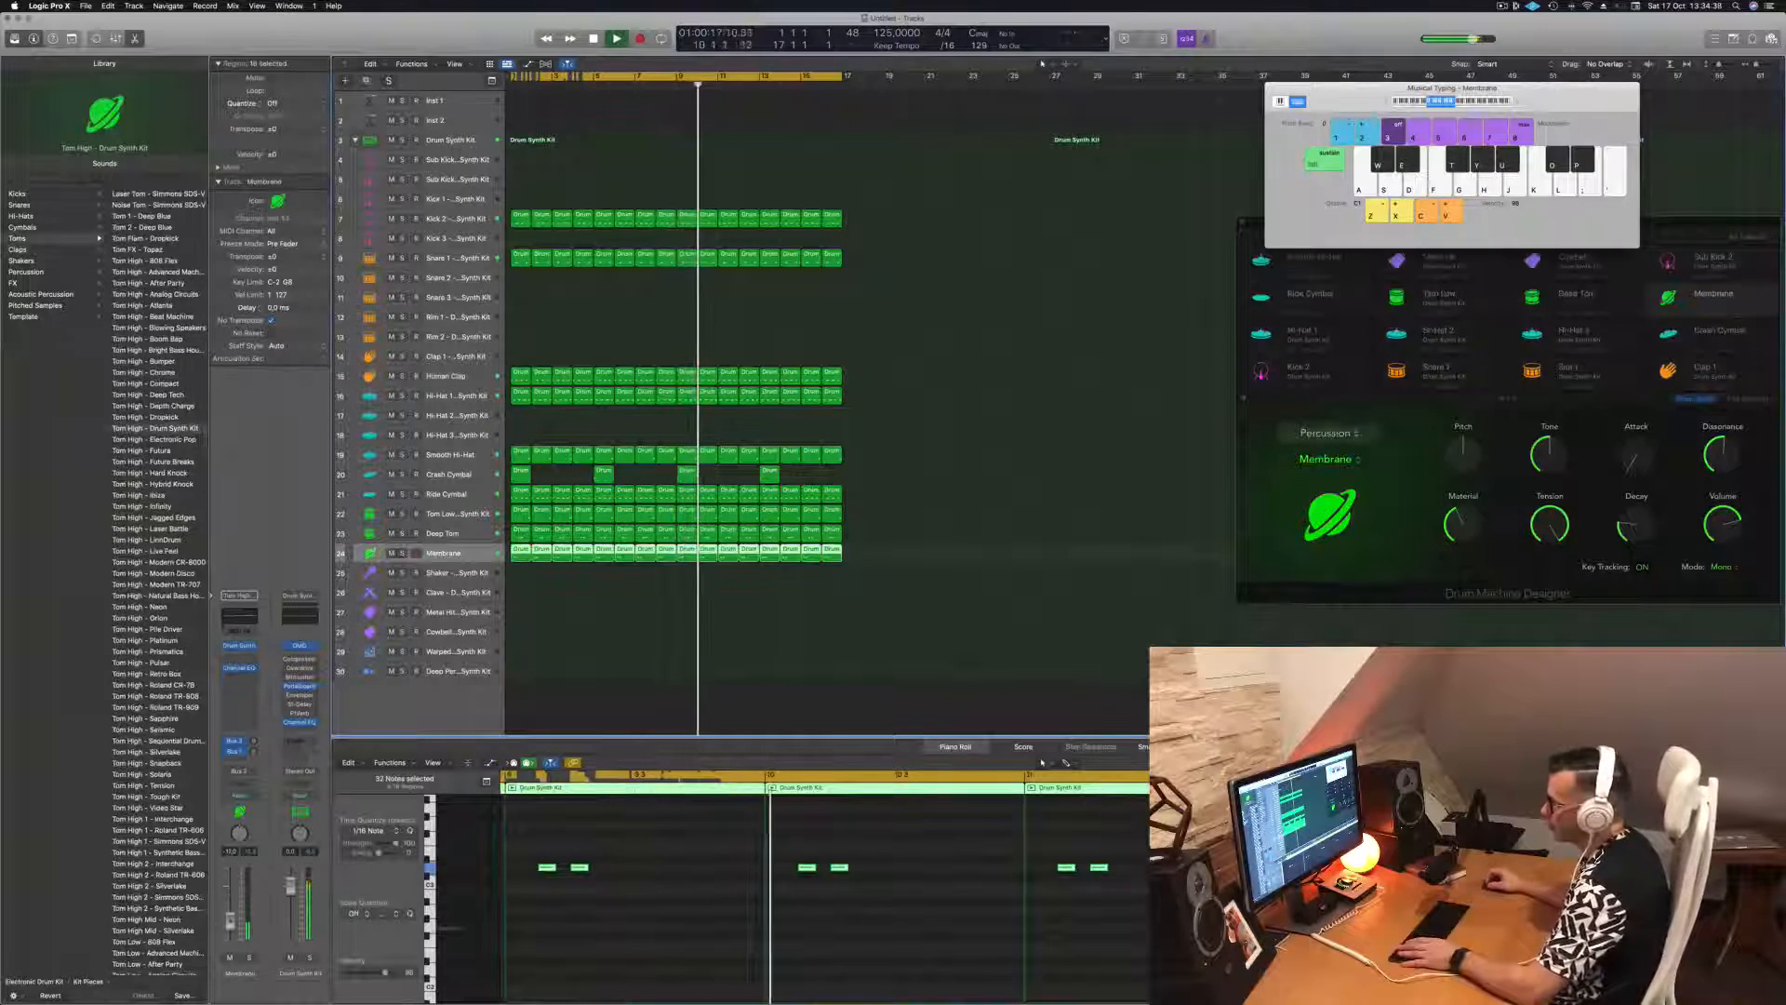
pyautogui.click(519, 602)
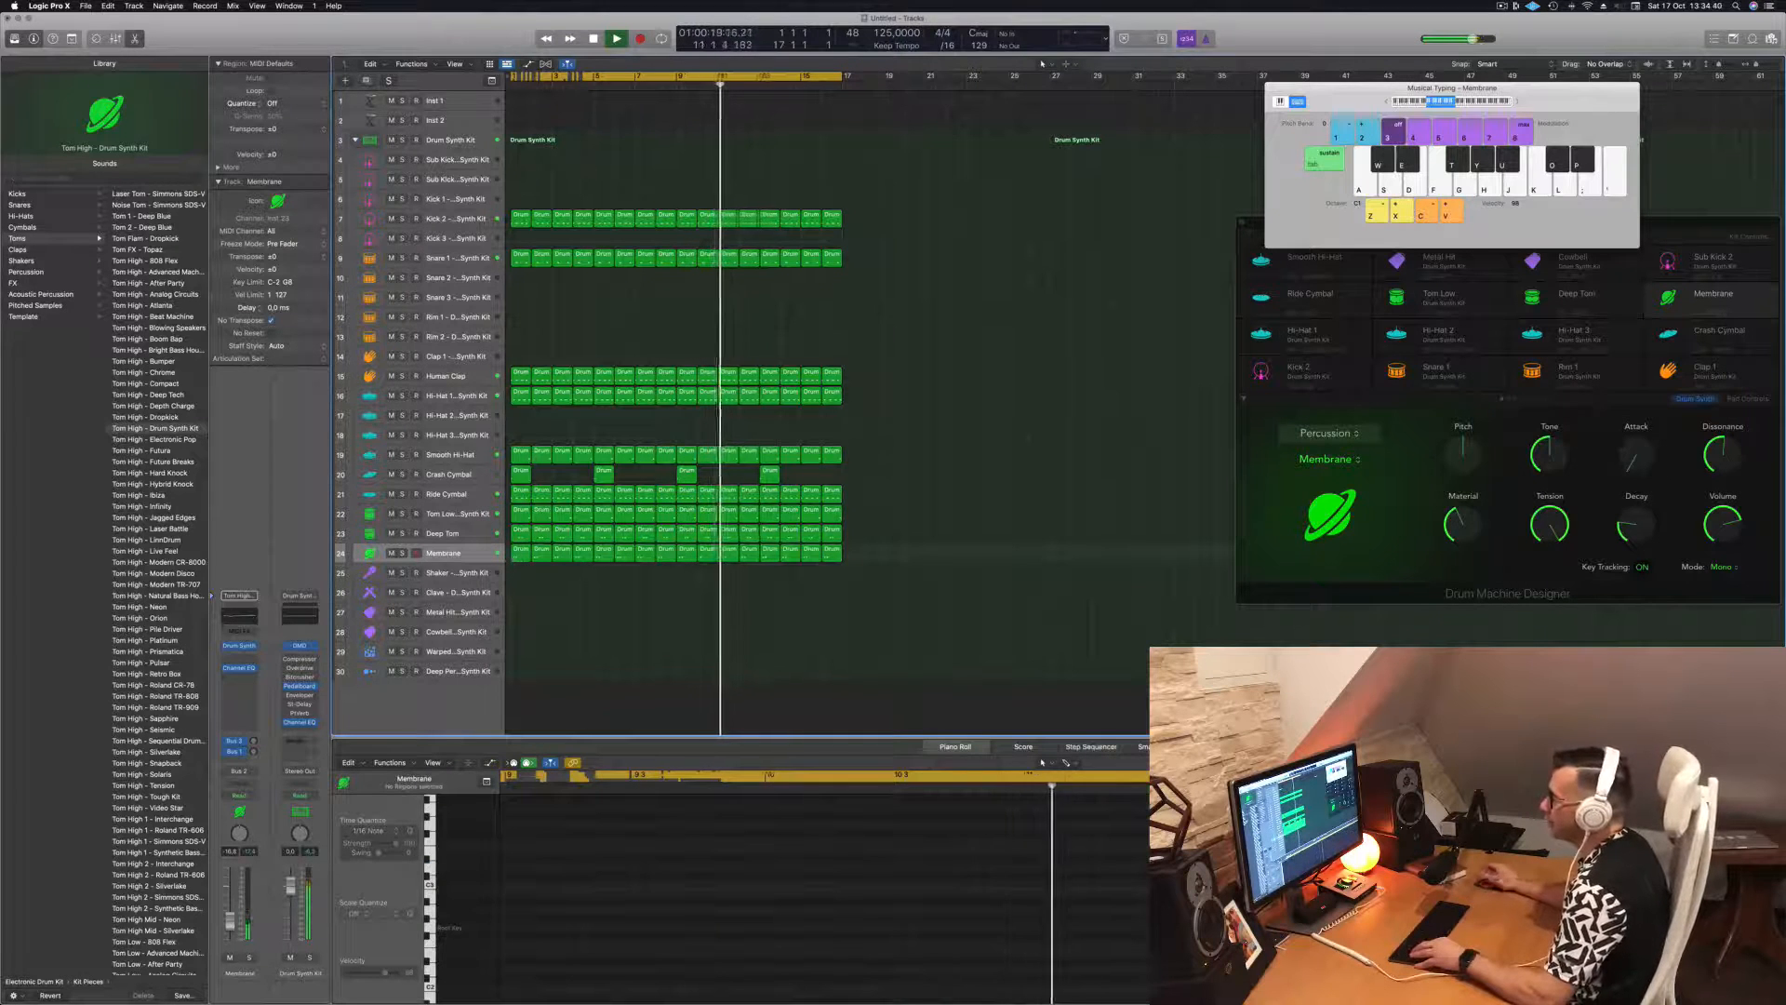
pyautogui.click(521, 372)
pyautogui.moveTo(521, 372); pyautogui.dragTo(516, 581)
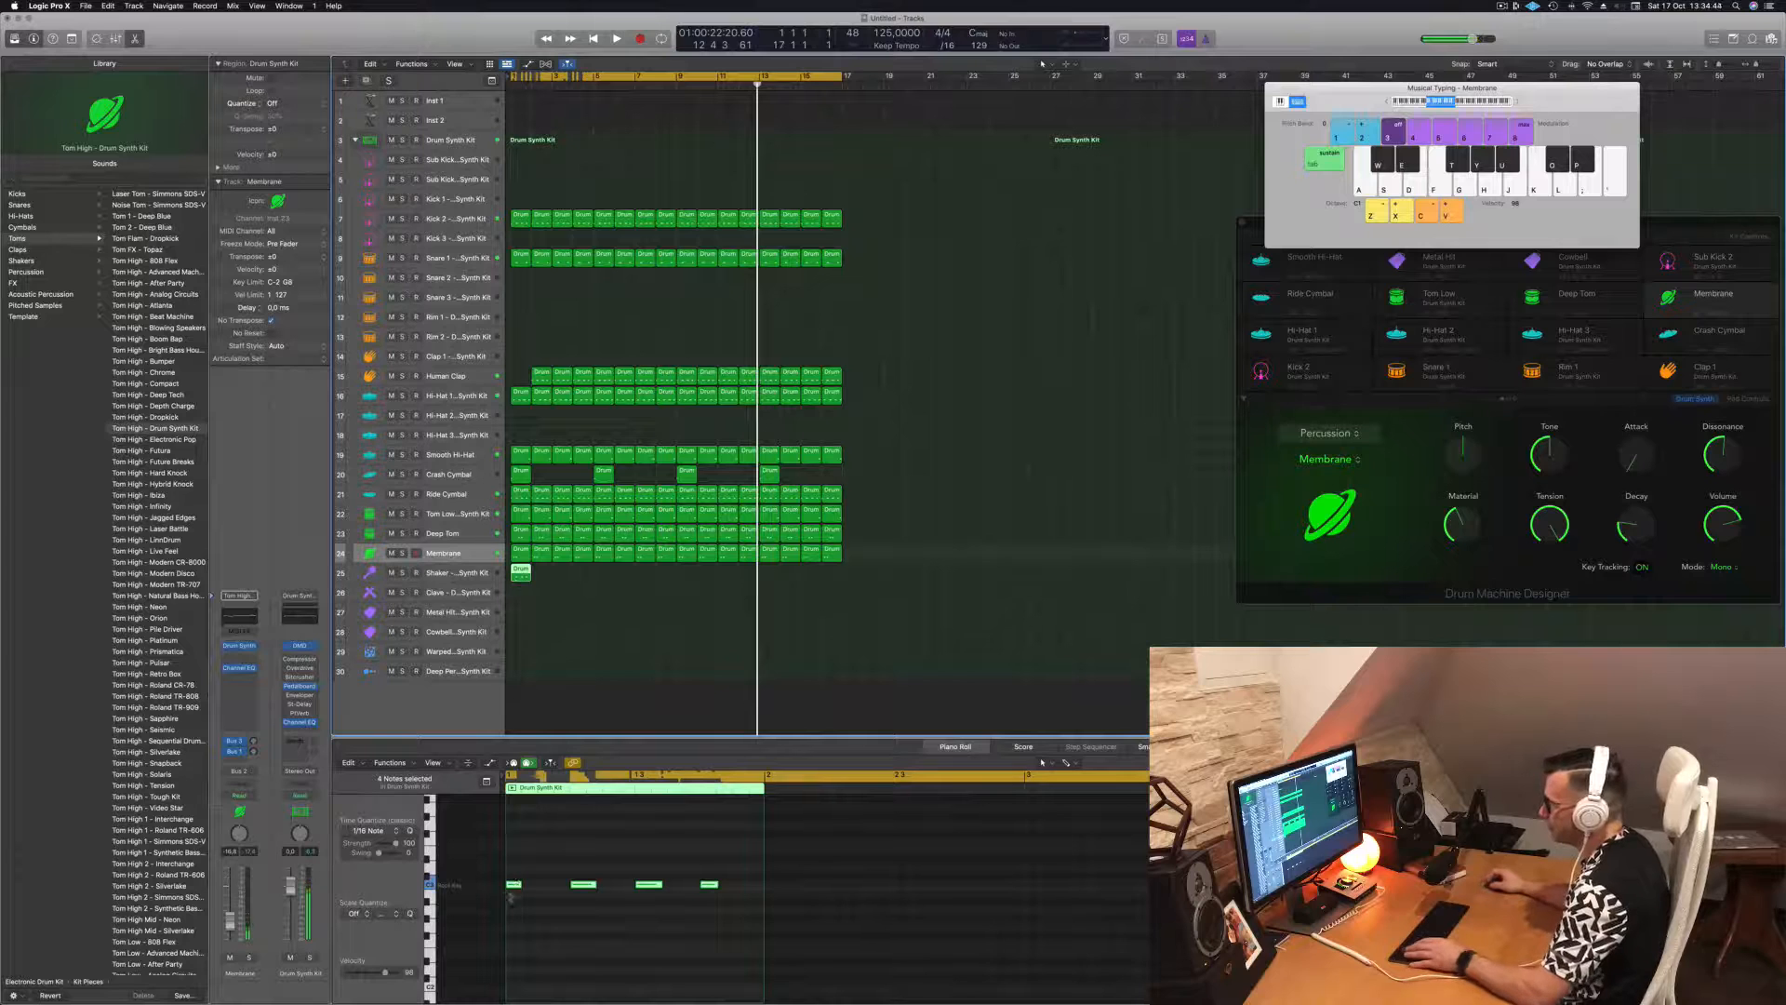
# - Duplicate the Shaker region's four notes an eighth note later and play the pattern
pyautogui.moveTo(514, 874); pyautogui.dragTo(842, 951)
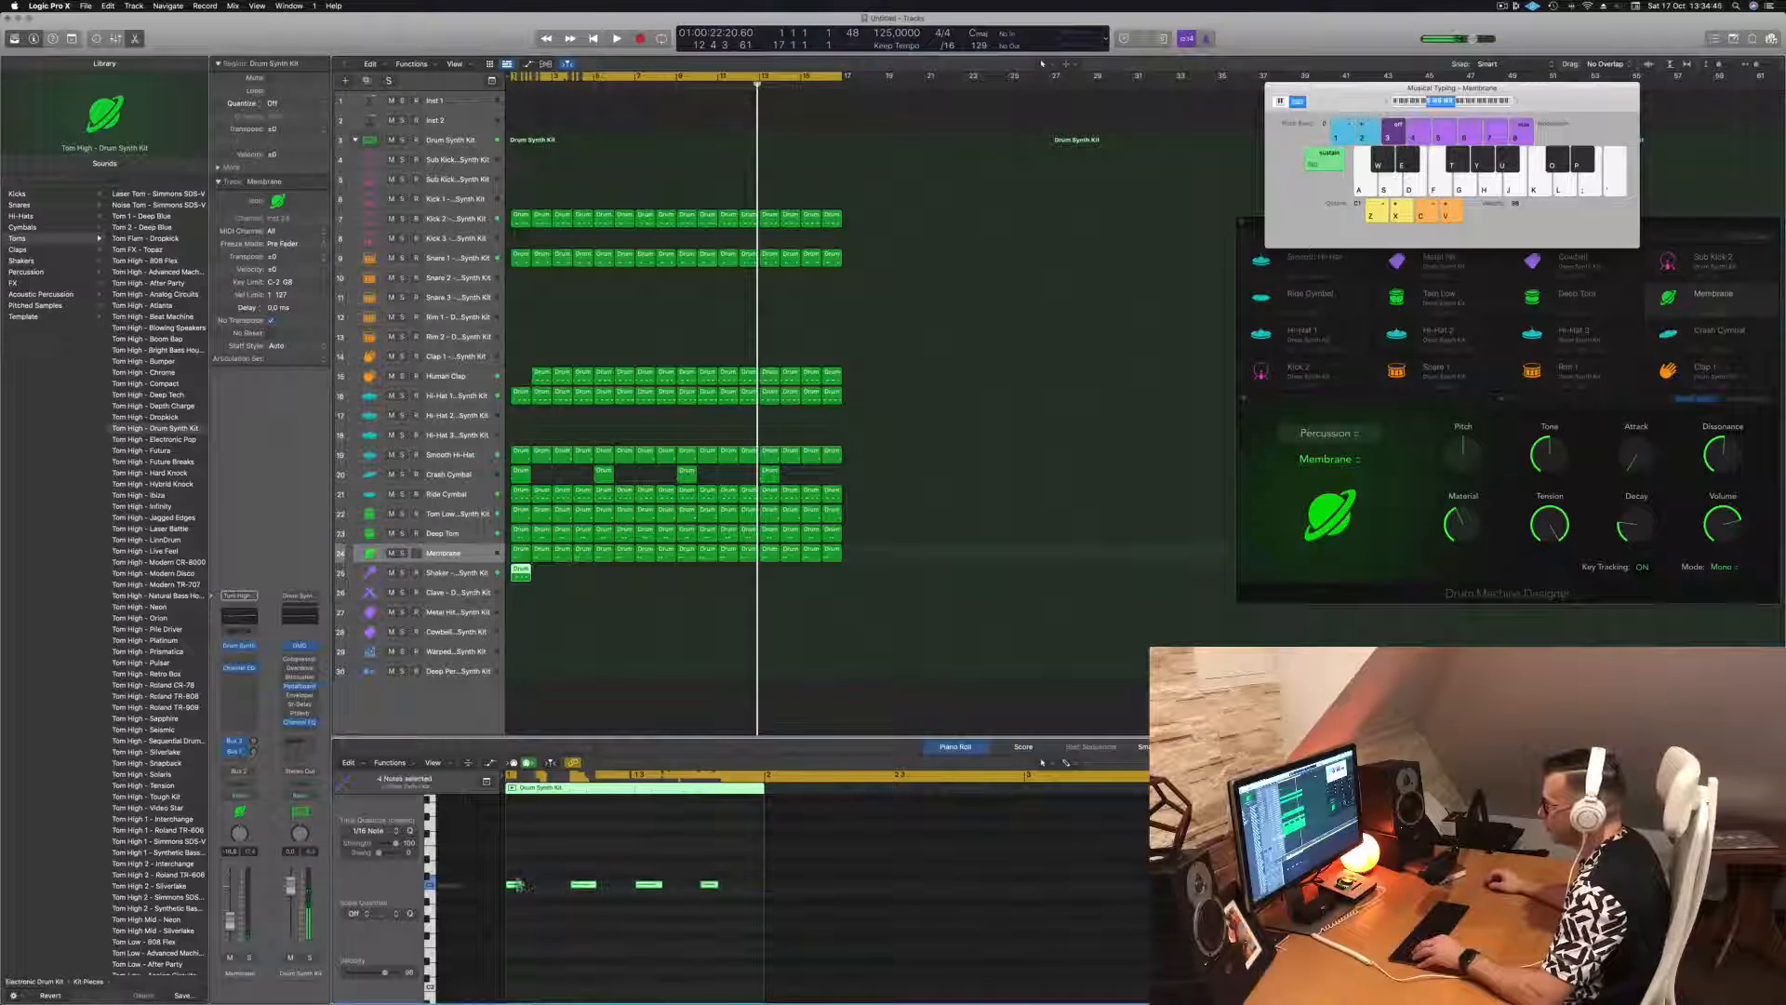
pyautogui.moveTo(519, 887); pyautogui.dragTo(550, 895)
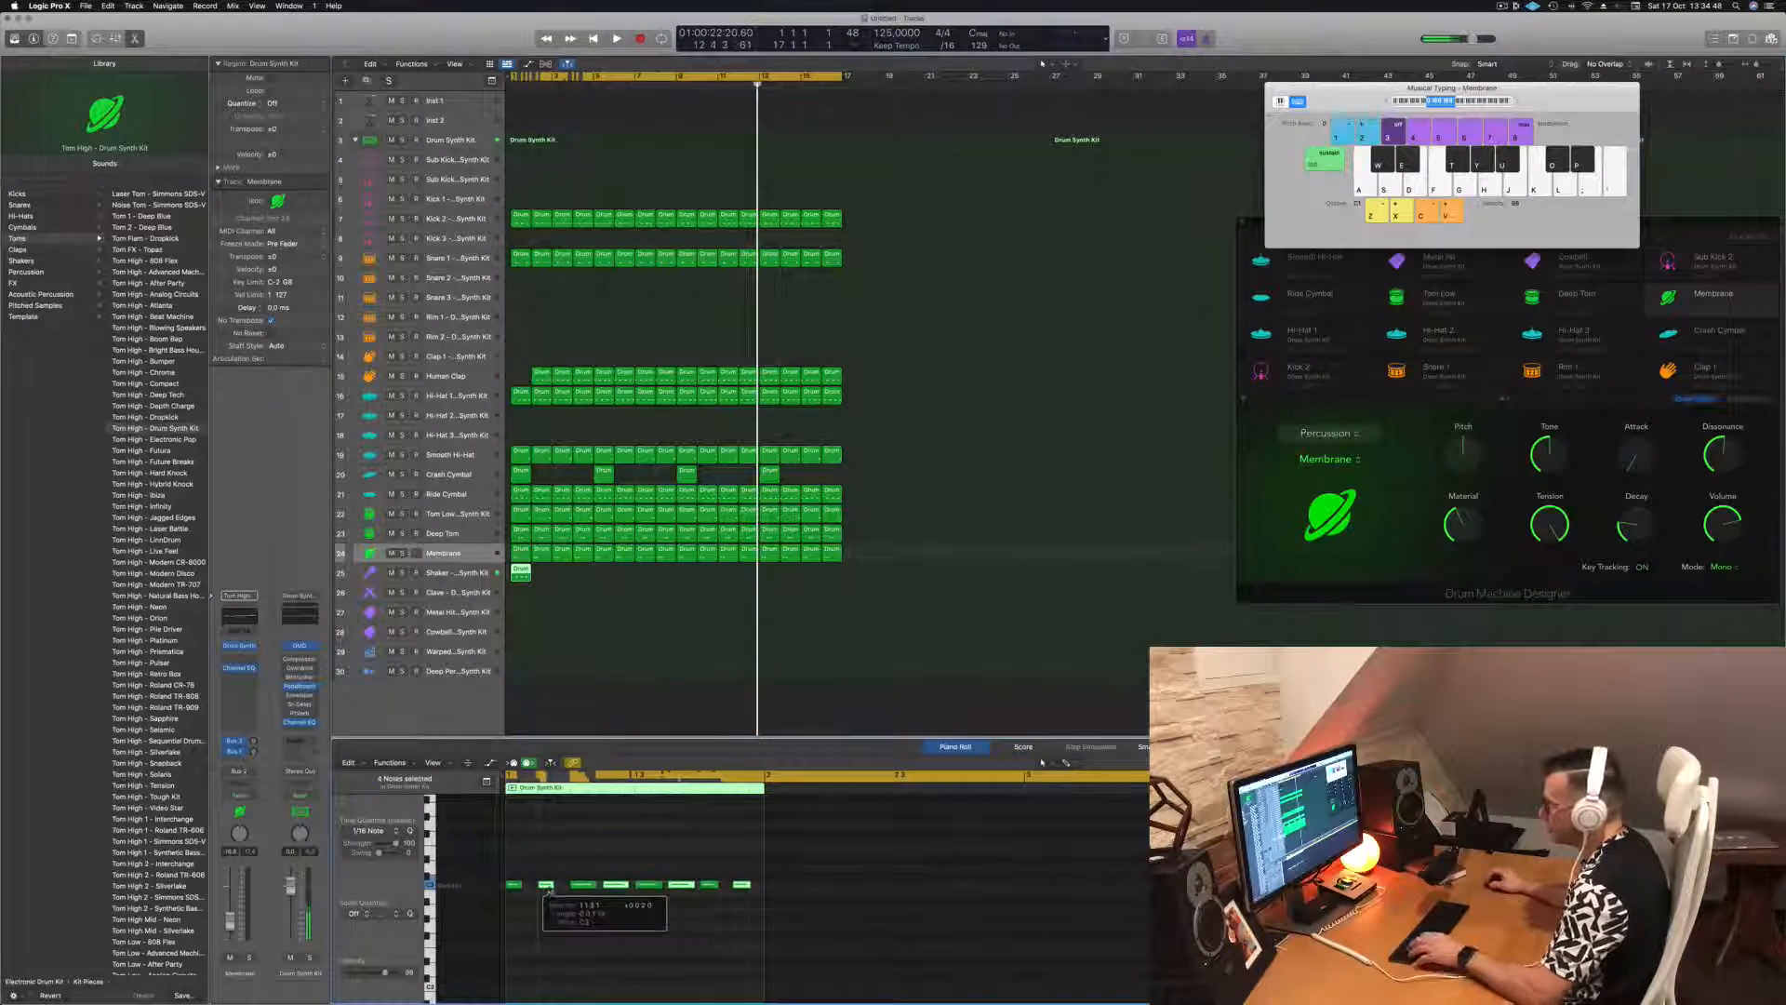
pyautogui.press('space')
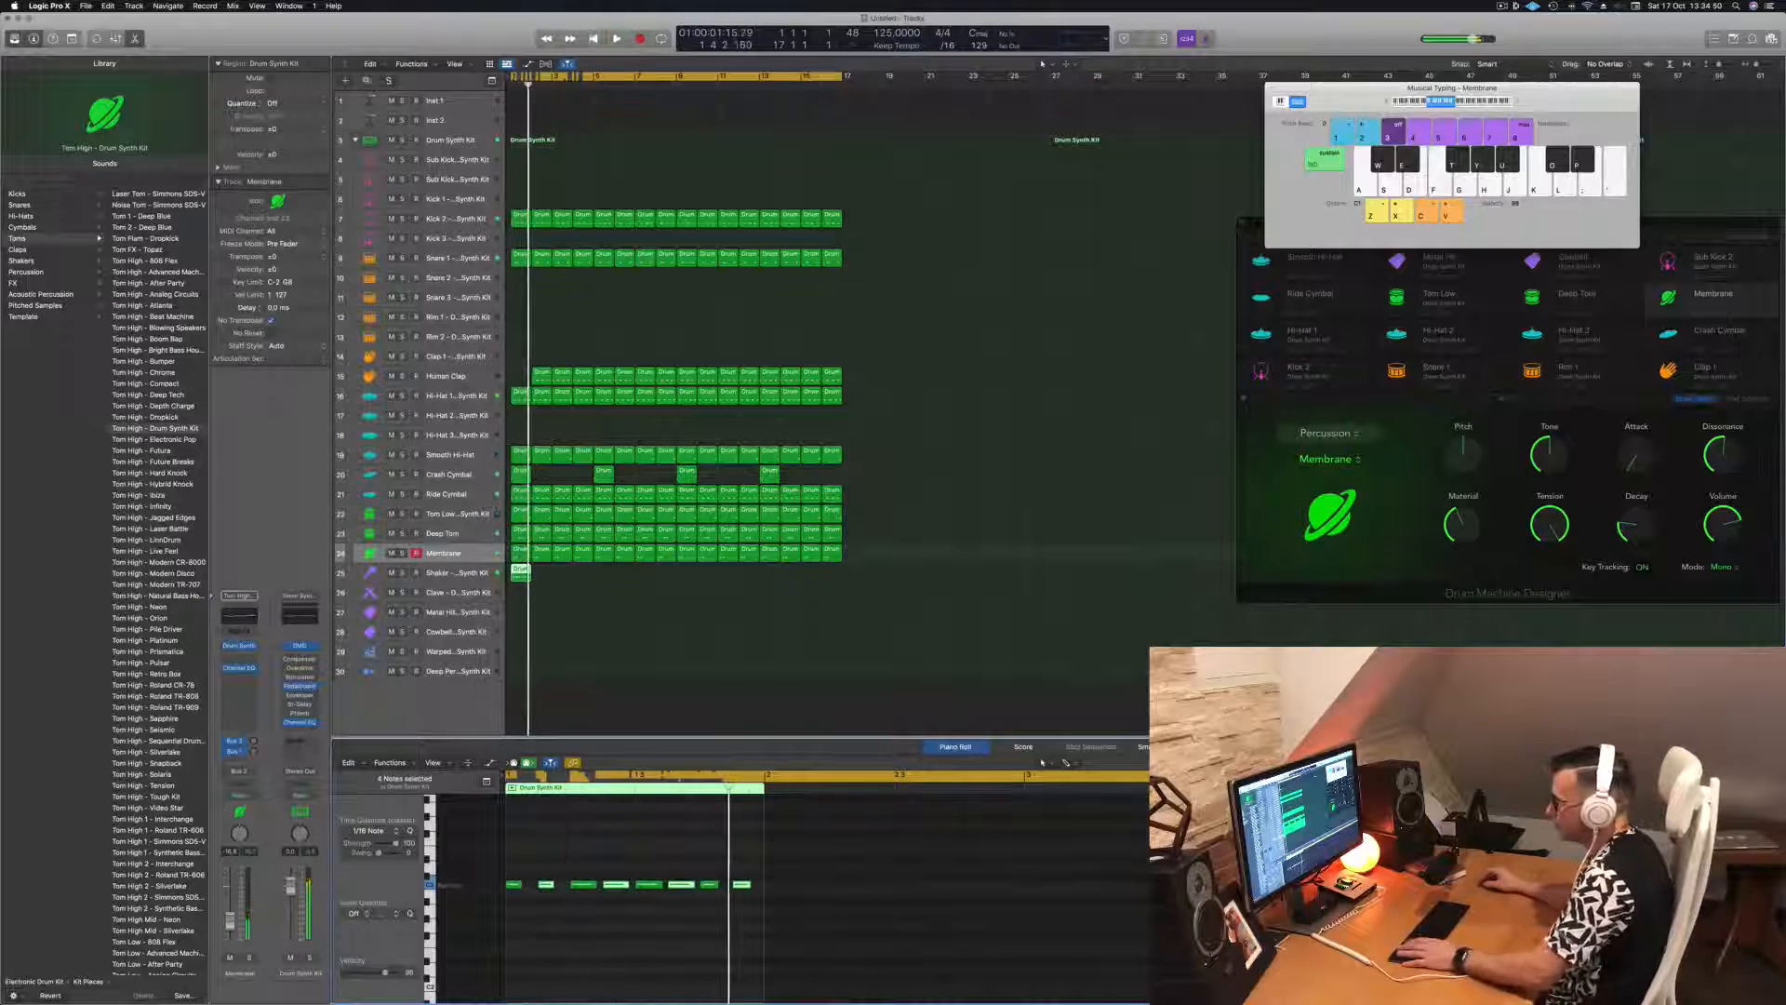
# - Repeat the one-bar Shaker region through bar sixteen and play the beat from the start
pyautogui.click(521, 573)
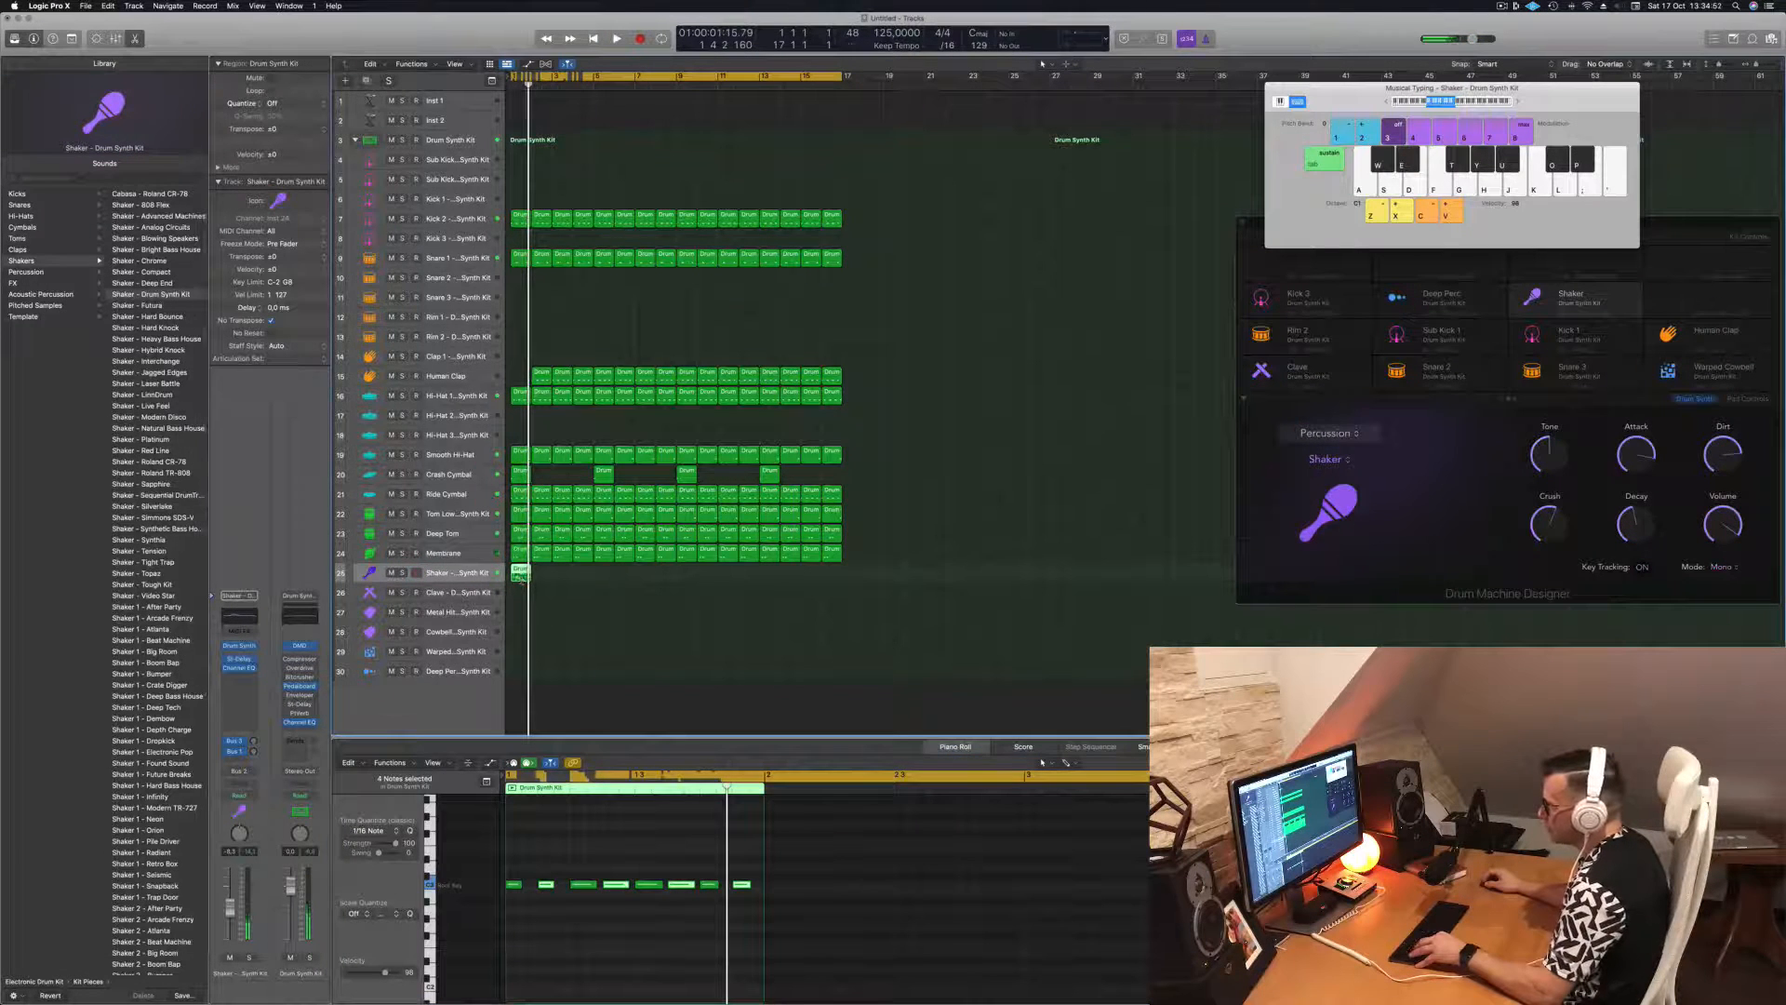
pyautogui.moveTo(520, 577); pyautogui.dragTo(690, 579)
pyautogui.press('Return')
pyautogui.press('space')
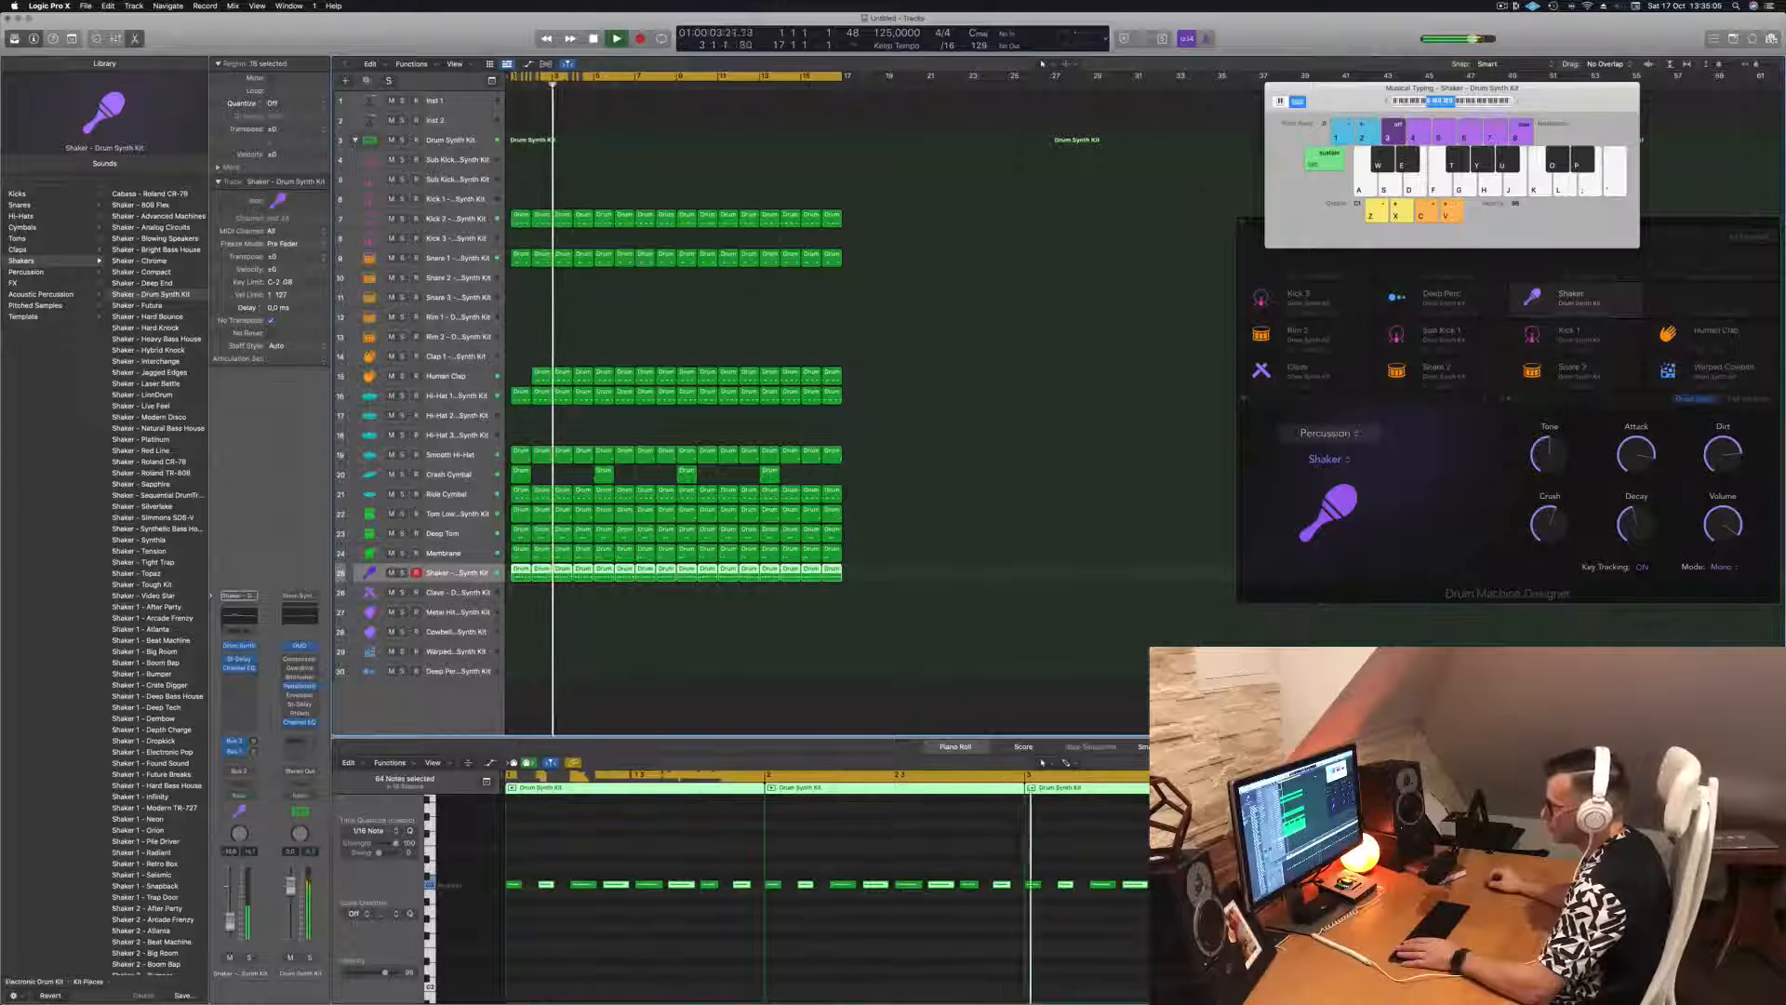
# - Open the Shaker track's Drum Synth and restart playback from the beginning
pyautogui.click(239, 646)
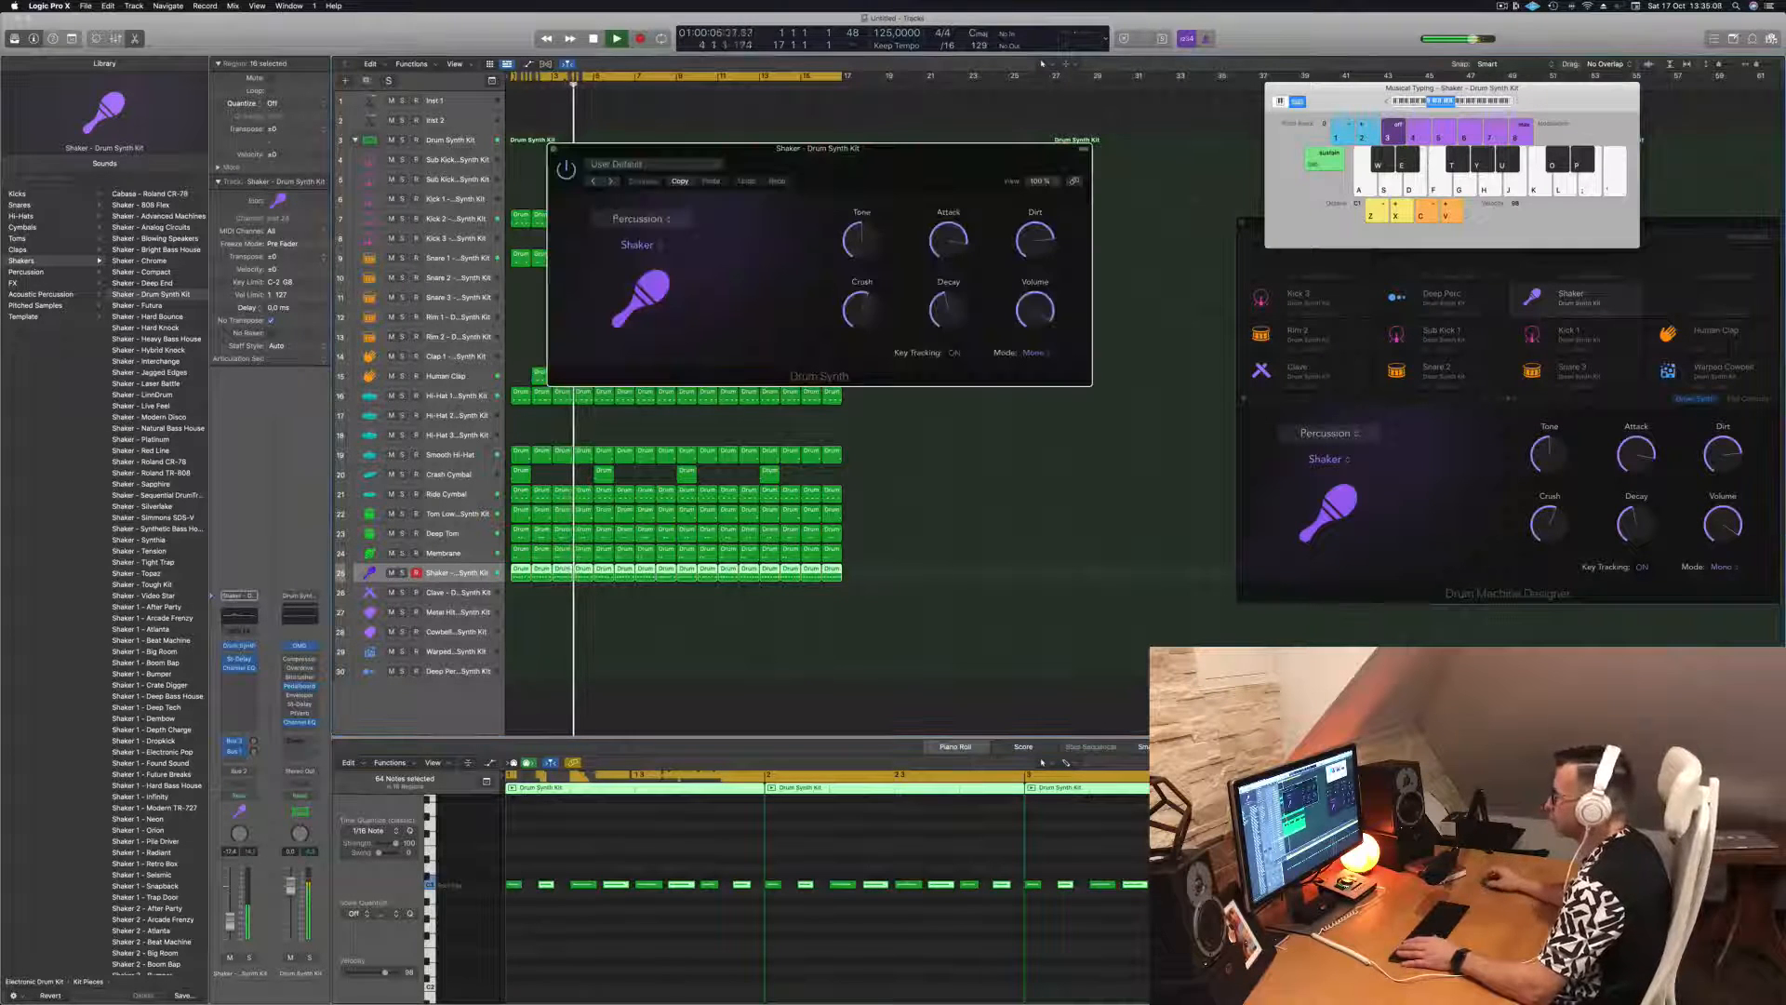
pyautogui.moveTo(831, 156); pyautogui.dragTo(826, 170)
pyautogui.press('space')
pyautogui.press('Return')
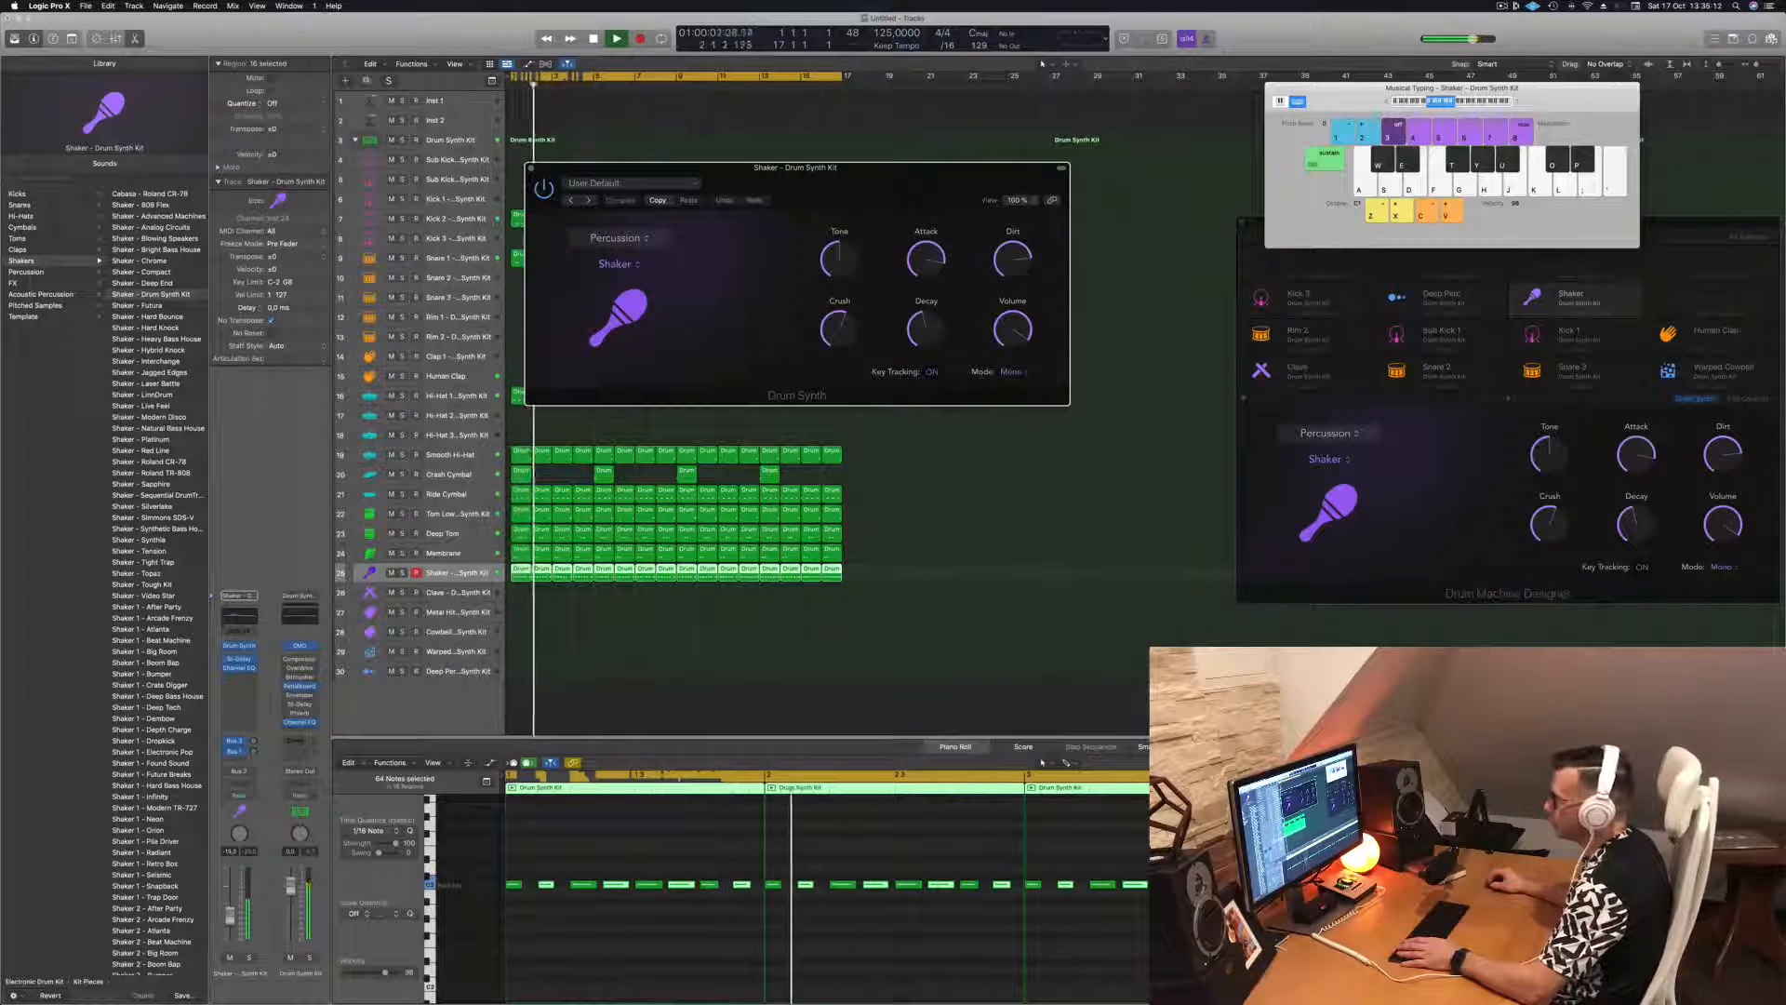
# - Shorten the Shaker's decay in Drum Synth, replaying from the start, and compare the beat with the Shaker muted and unmuted
pyautogui.press('Return')
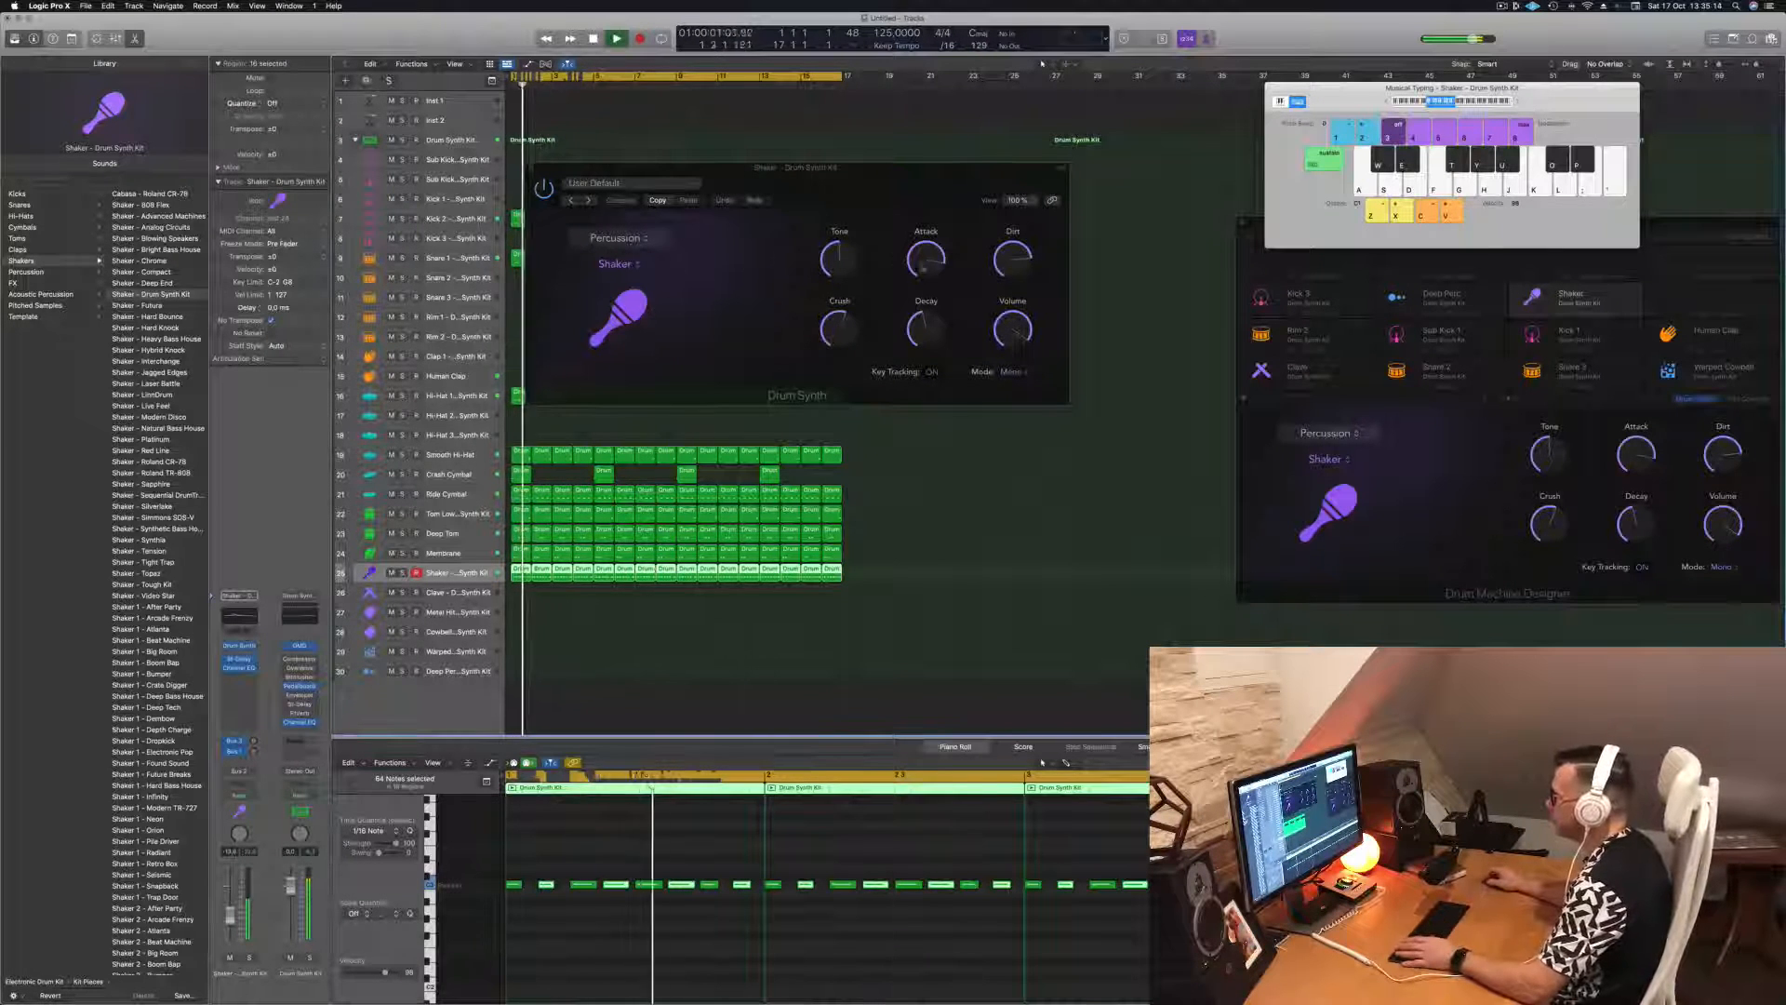
pyautogui.moveTo(922, 330); pyautogui.dragTo(922, 379)
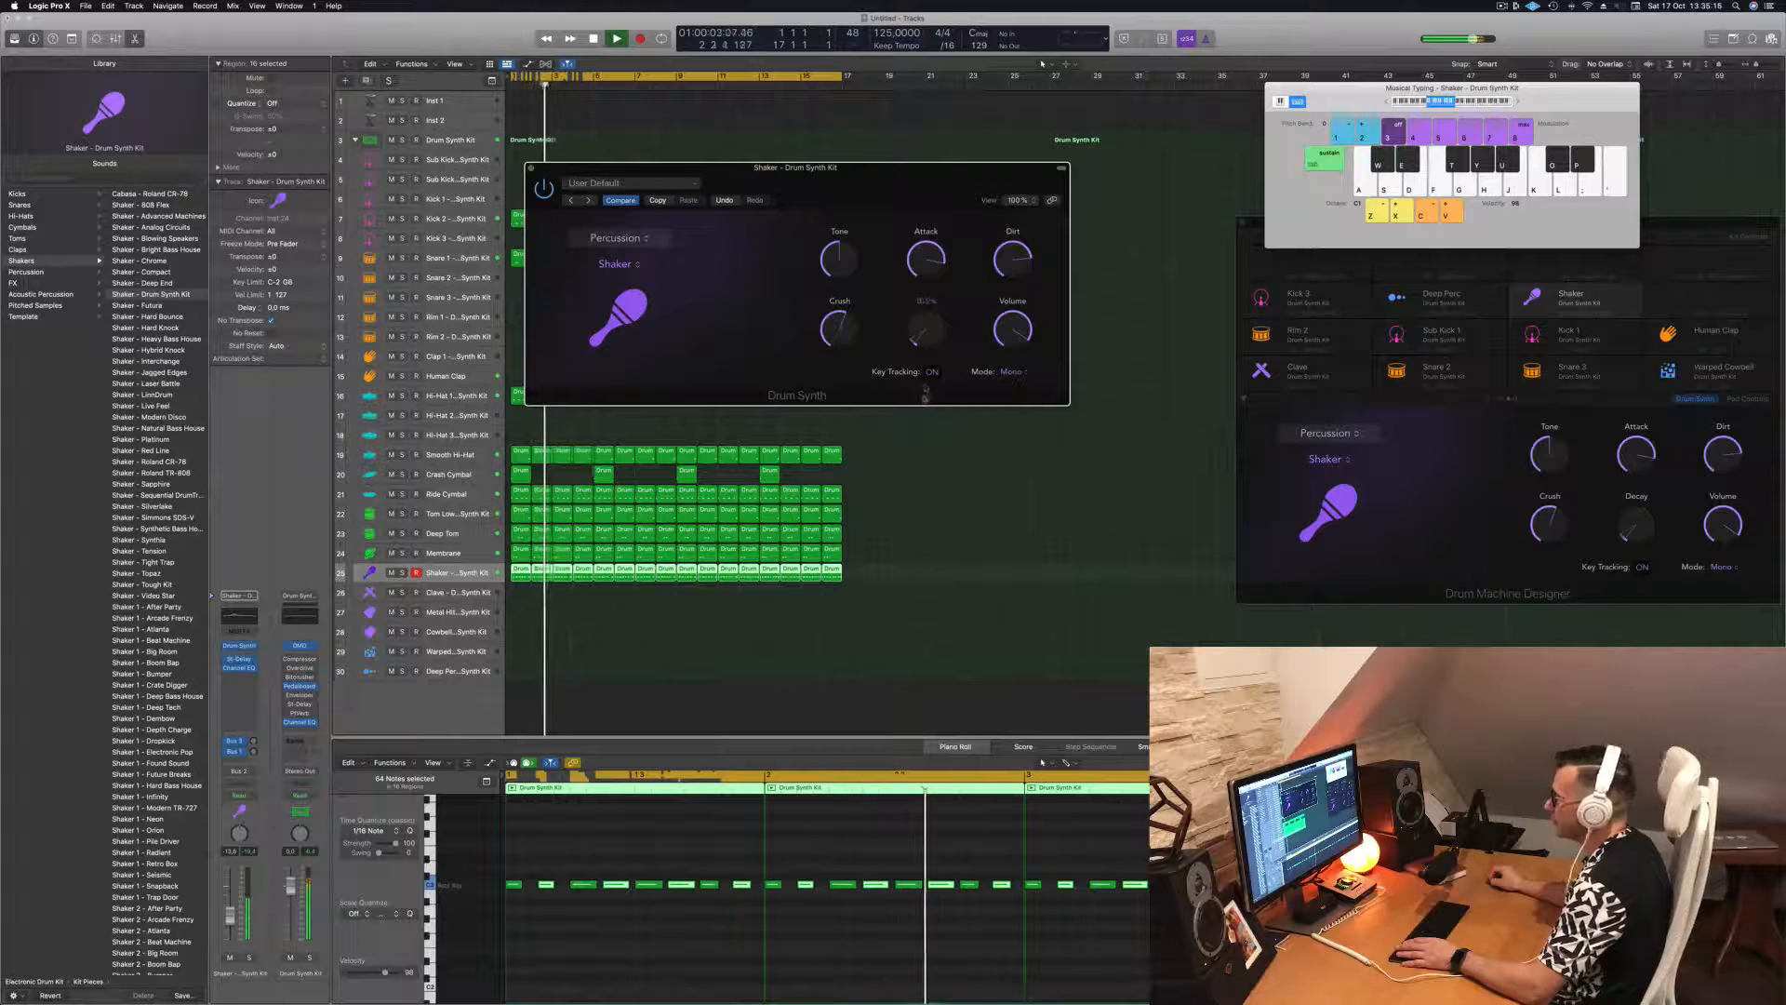
pyautogui.press('Return')
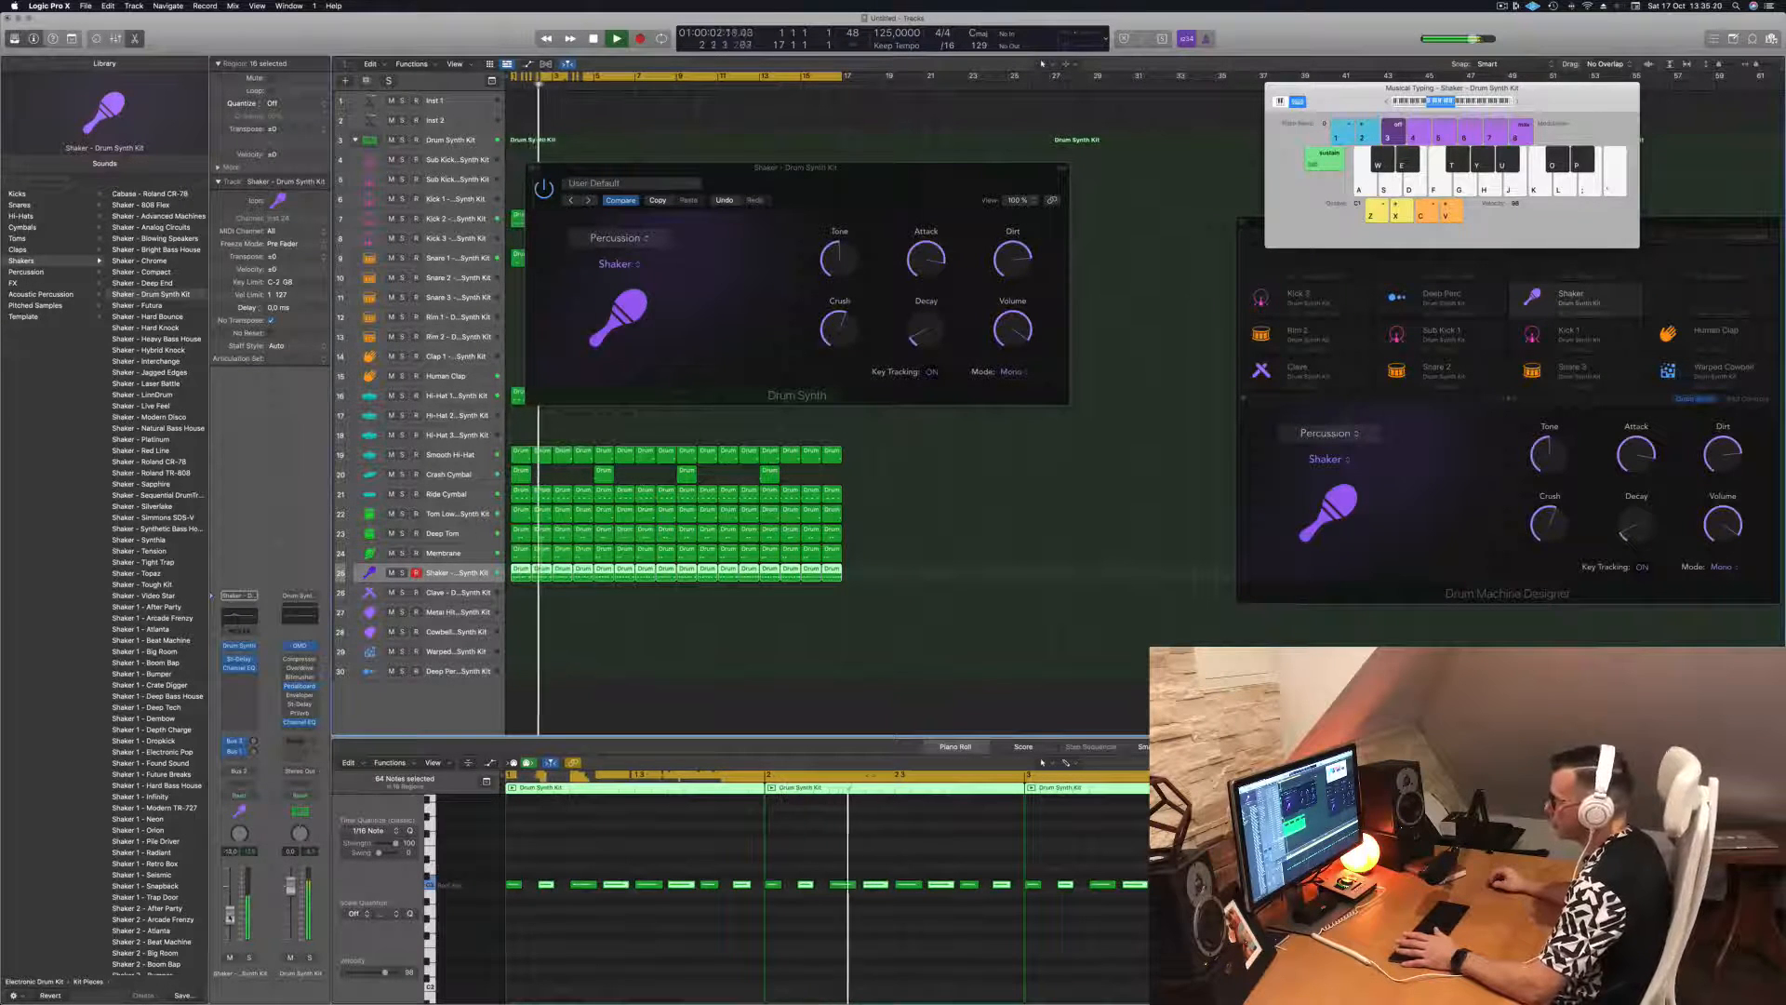
pyautogui.click(230, 957)
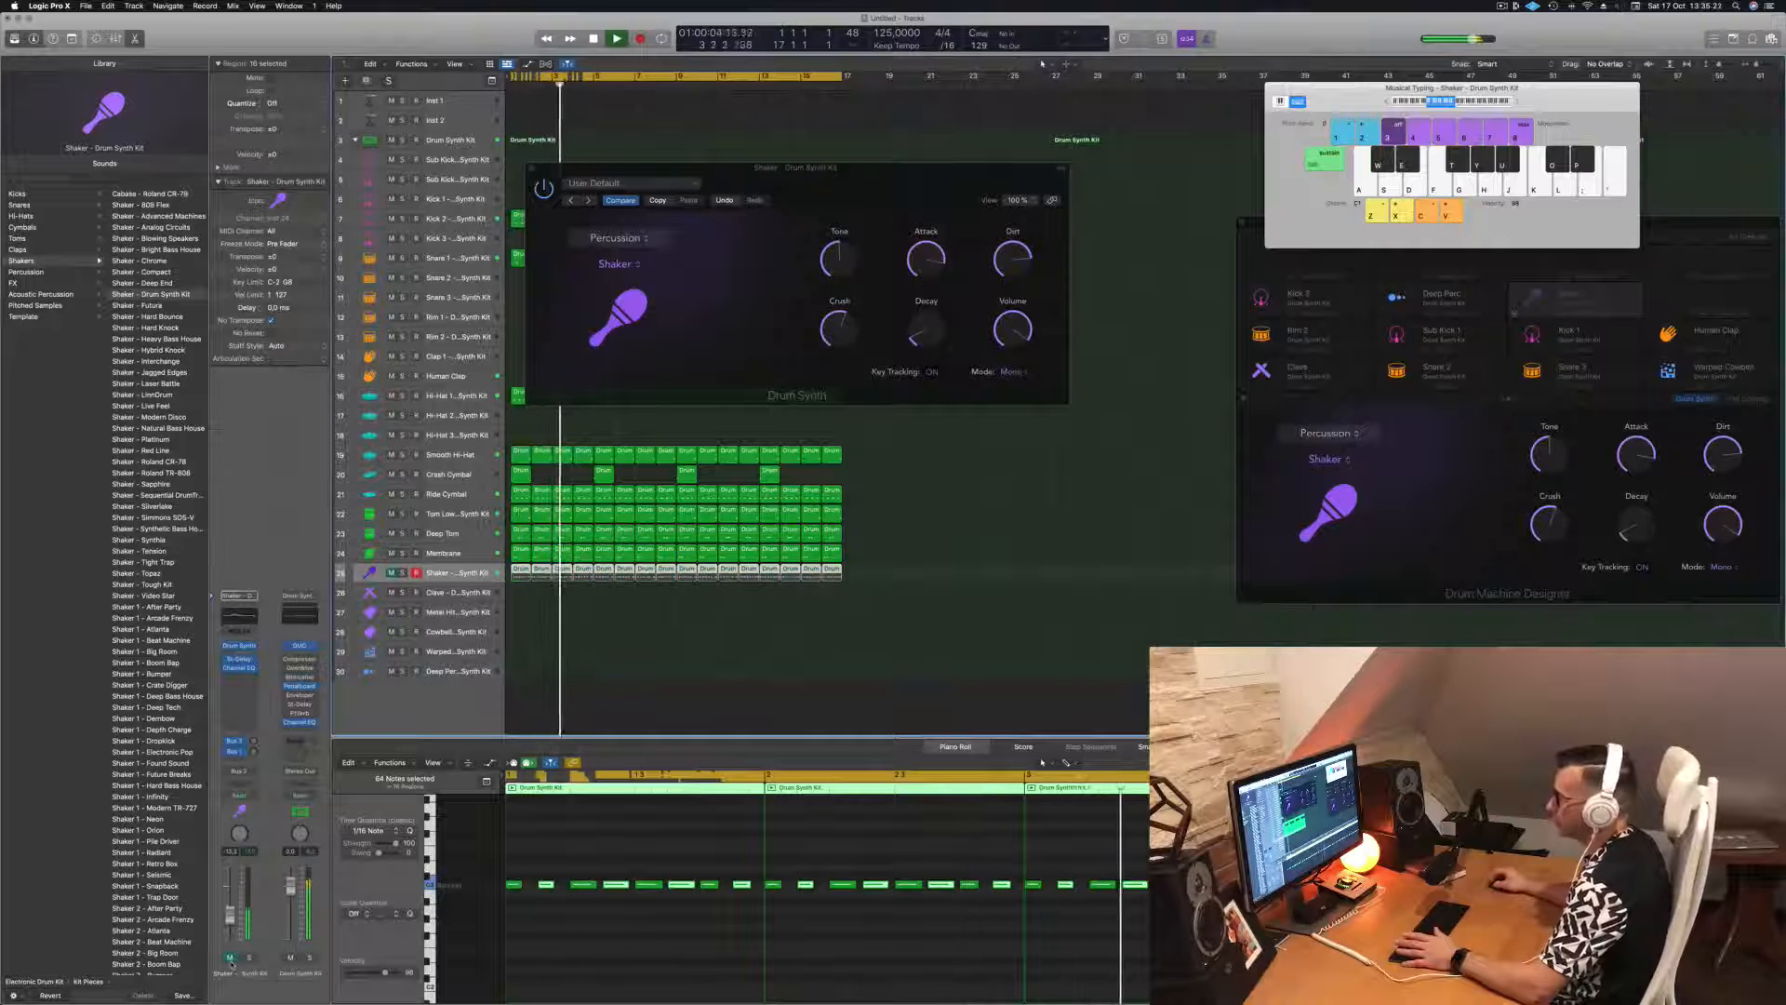
pyautogui.click(230, 957)
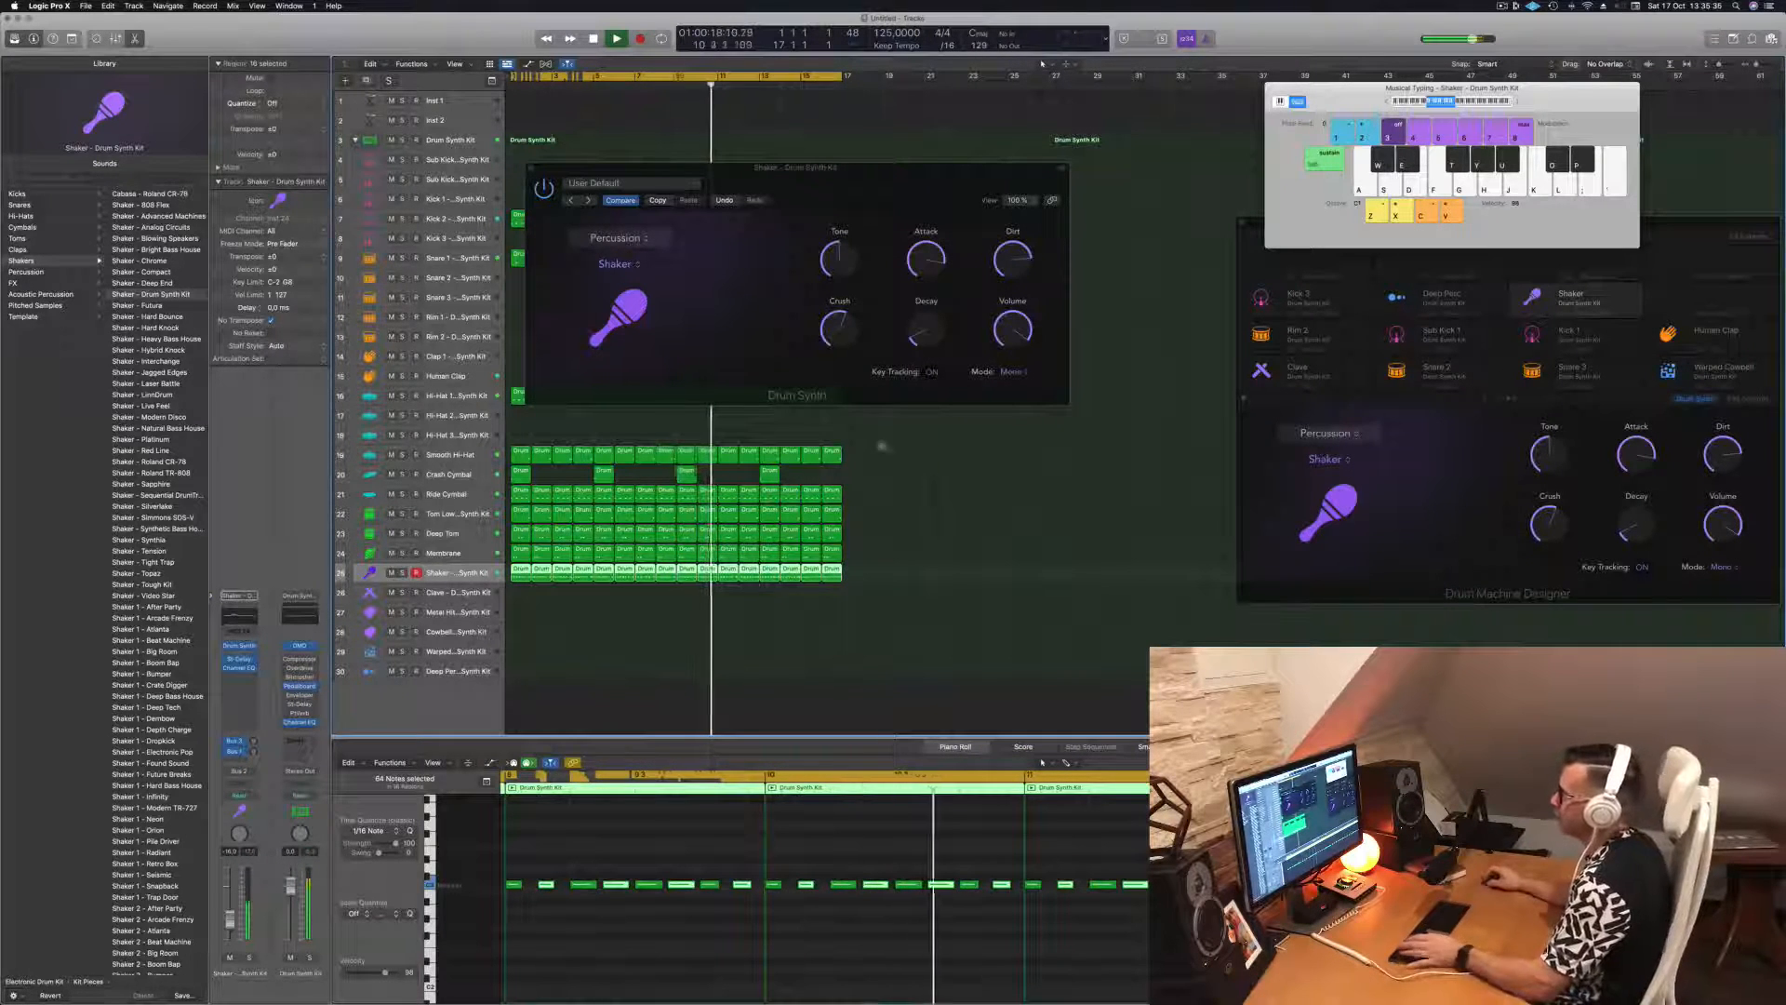
# - Close the Shaker's Drum Synth window and deselect the Shaker regions
pyautogui.moveTo(909, 175); pyautogui.dragTo(970, 360)
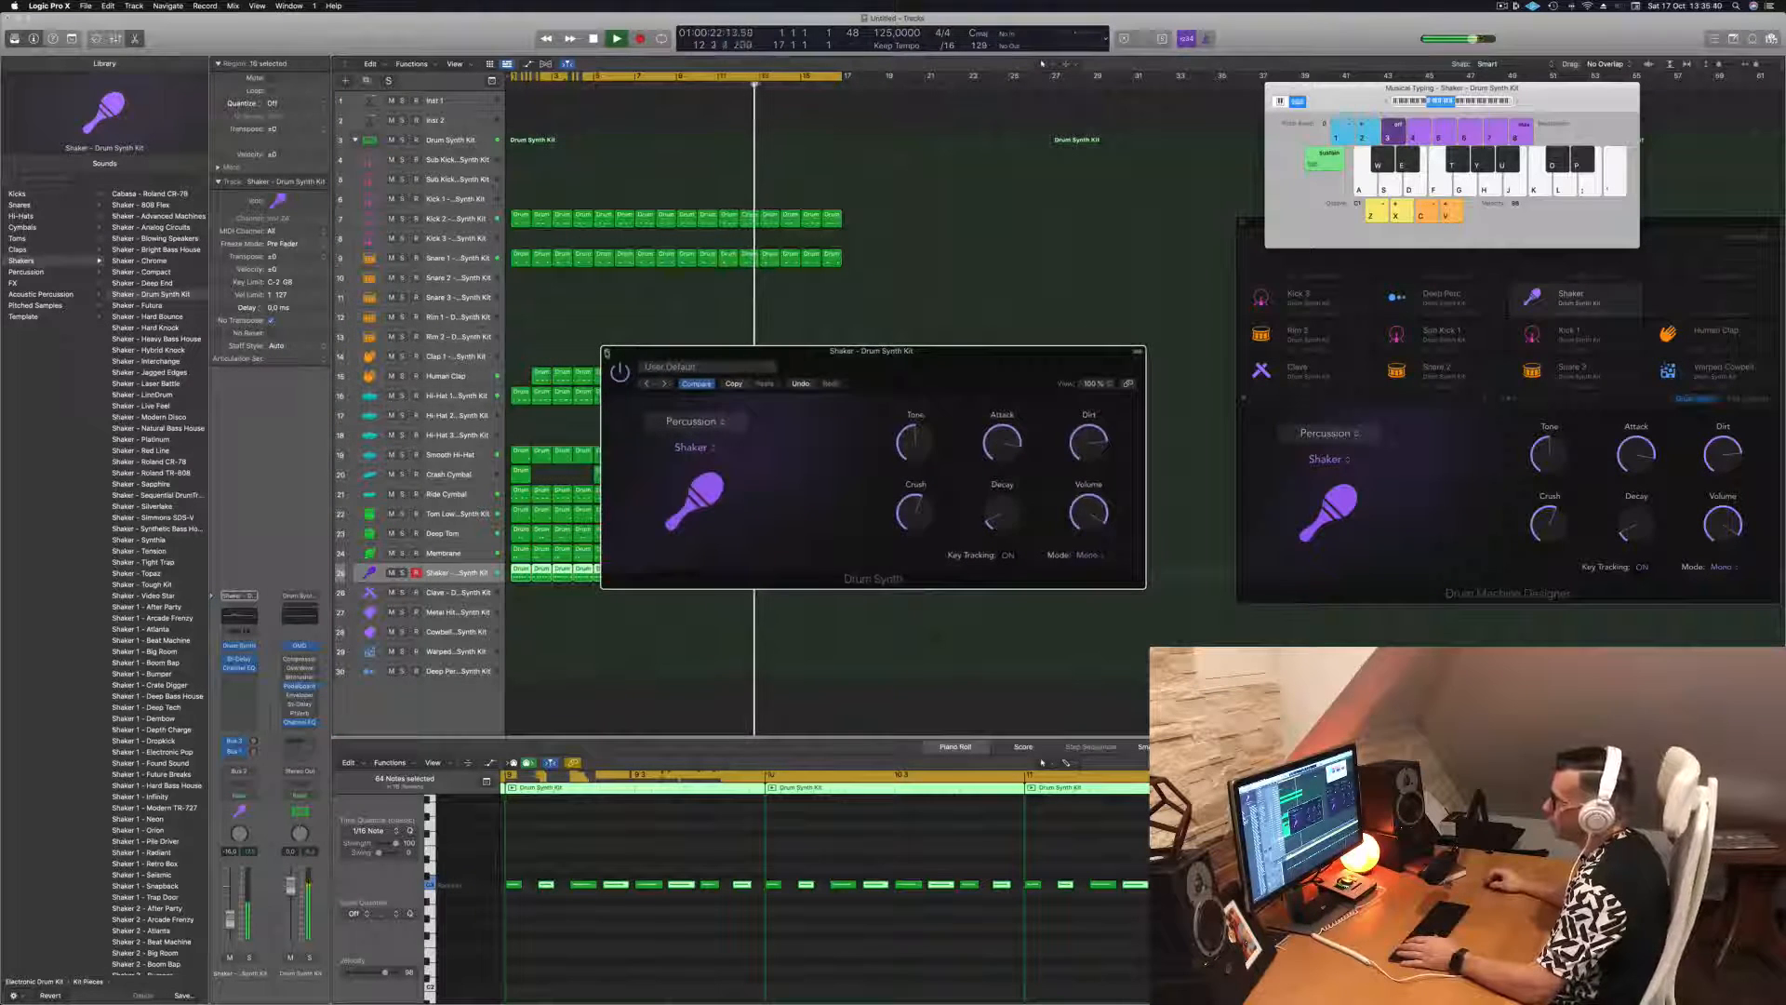
pyautogui.click(607, 353)
pyautogui.click(640, 306)
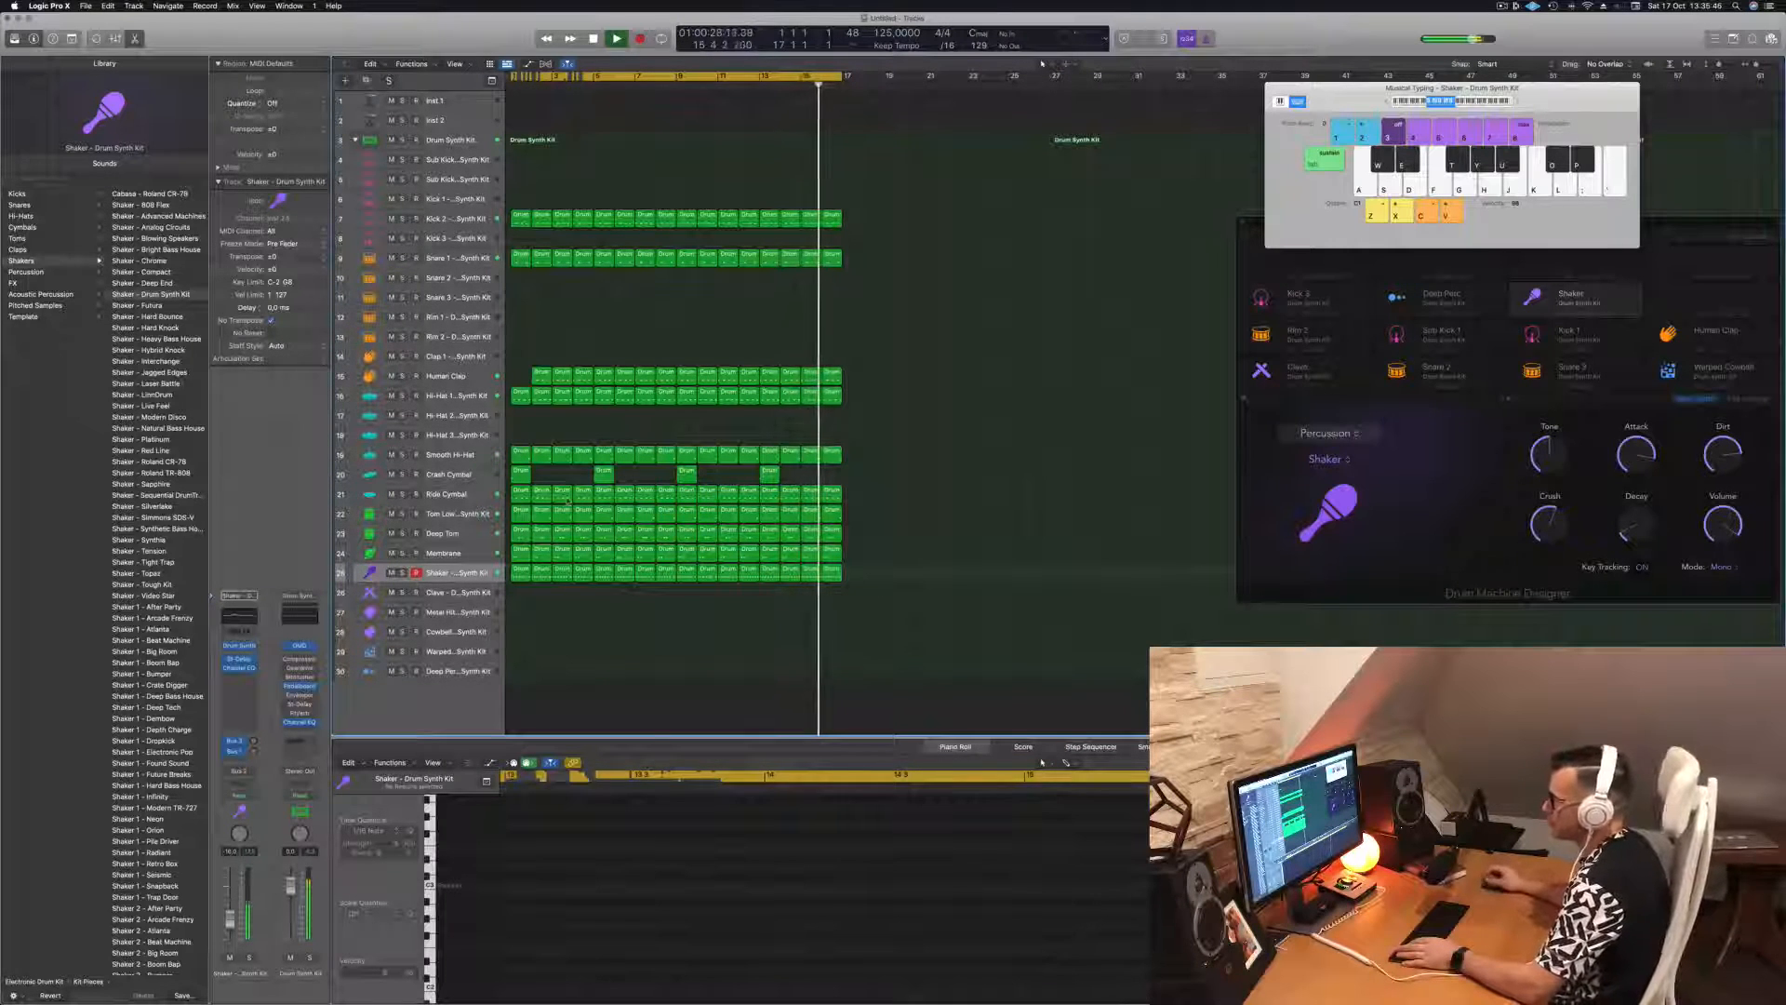
# - Copy the first Crash Cymbal region to bar two of the Clave track, raise its note and play the beat
pyautogui.click(518, 475)
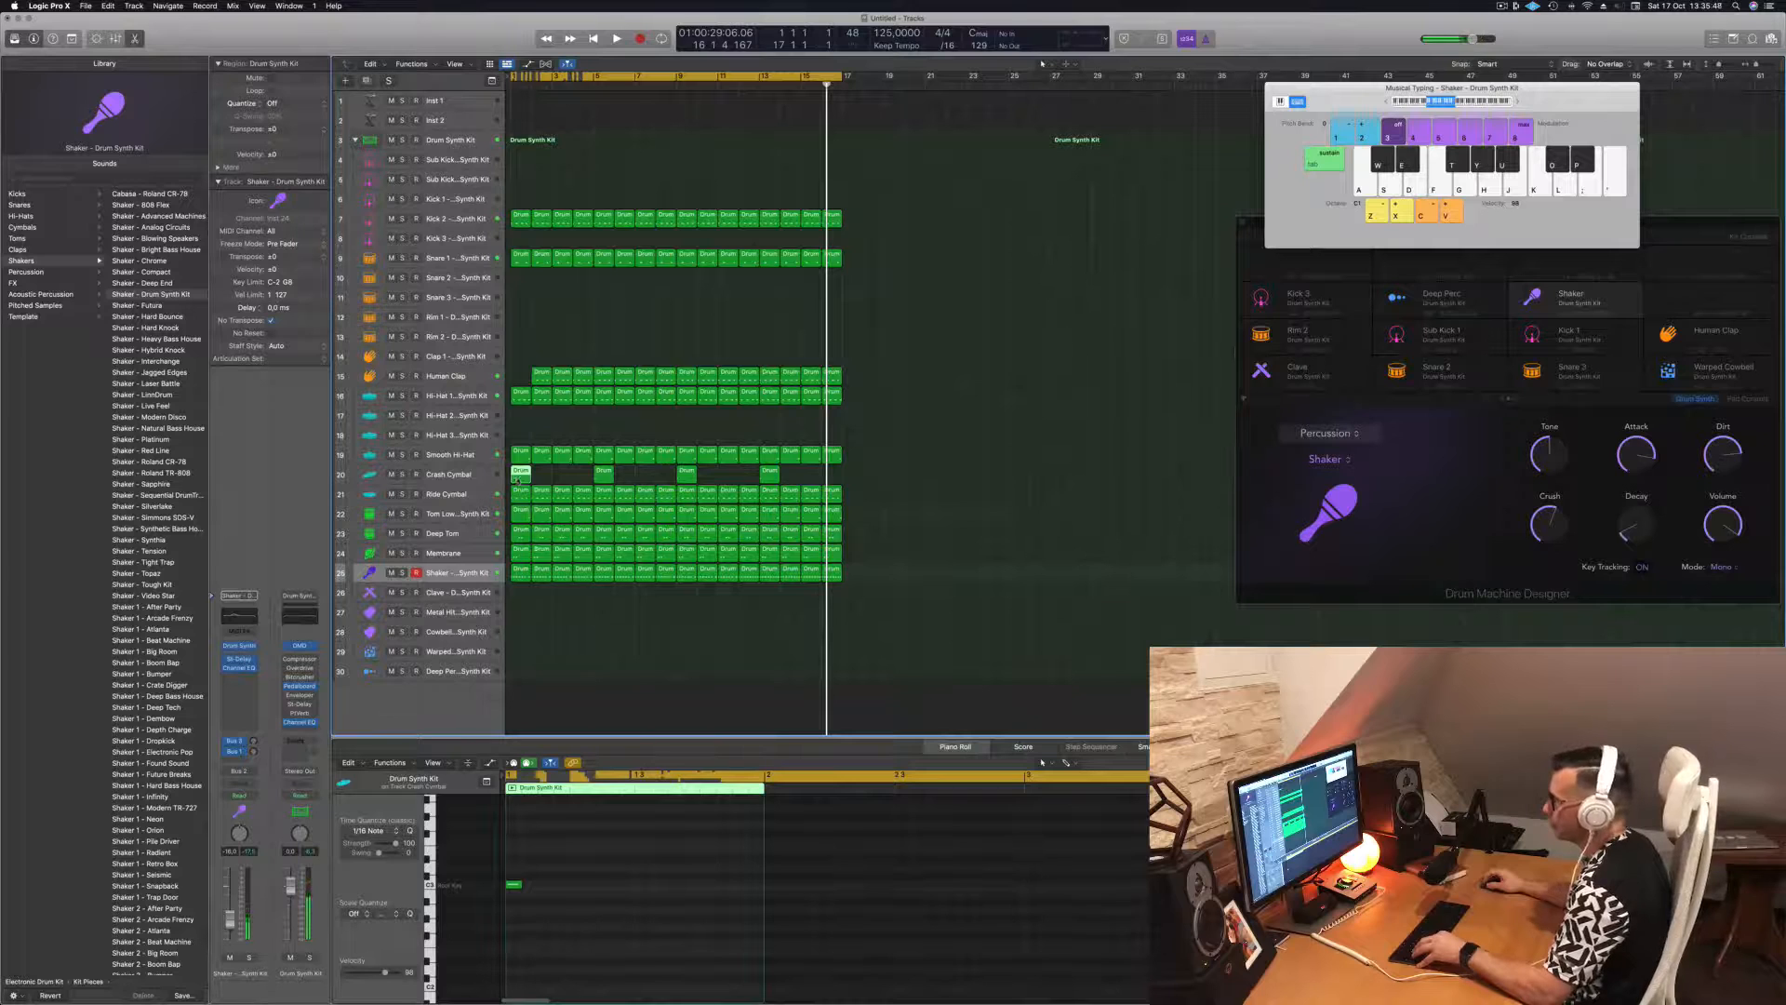
pyautogui.moveTo(518, 478); pyautogui.dragTo(543, 596)
pyautogui.press('space')
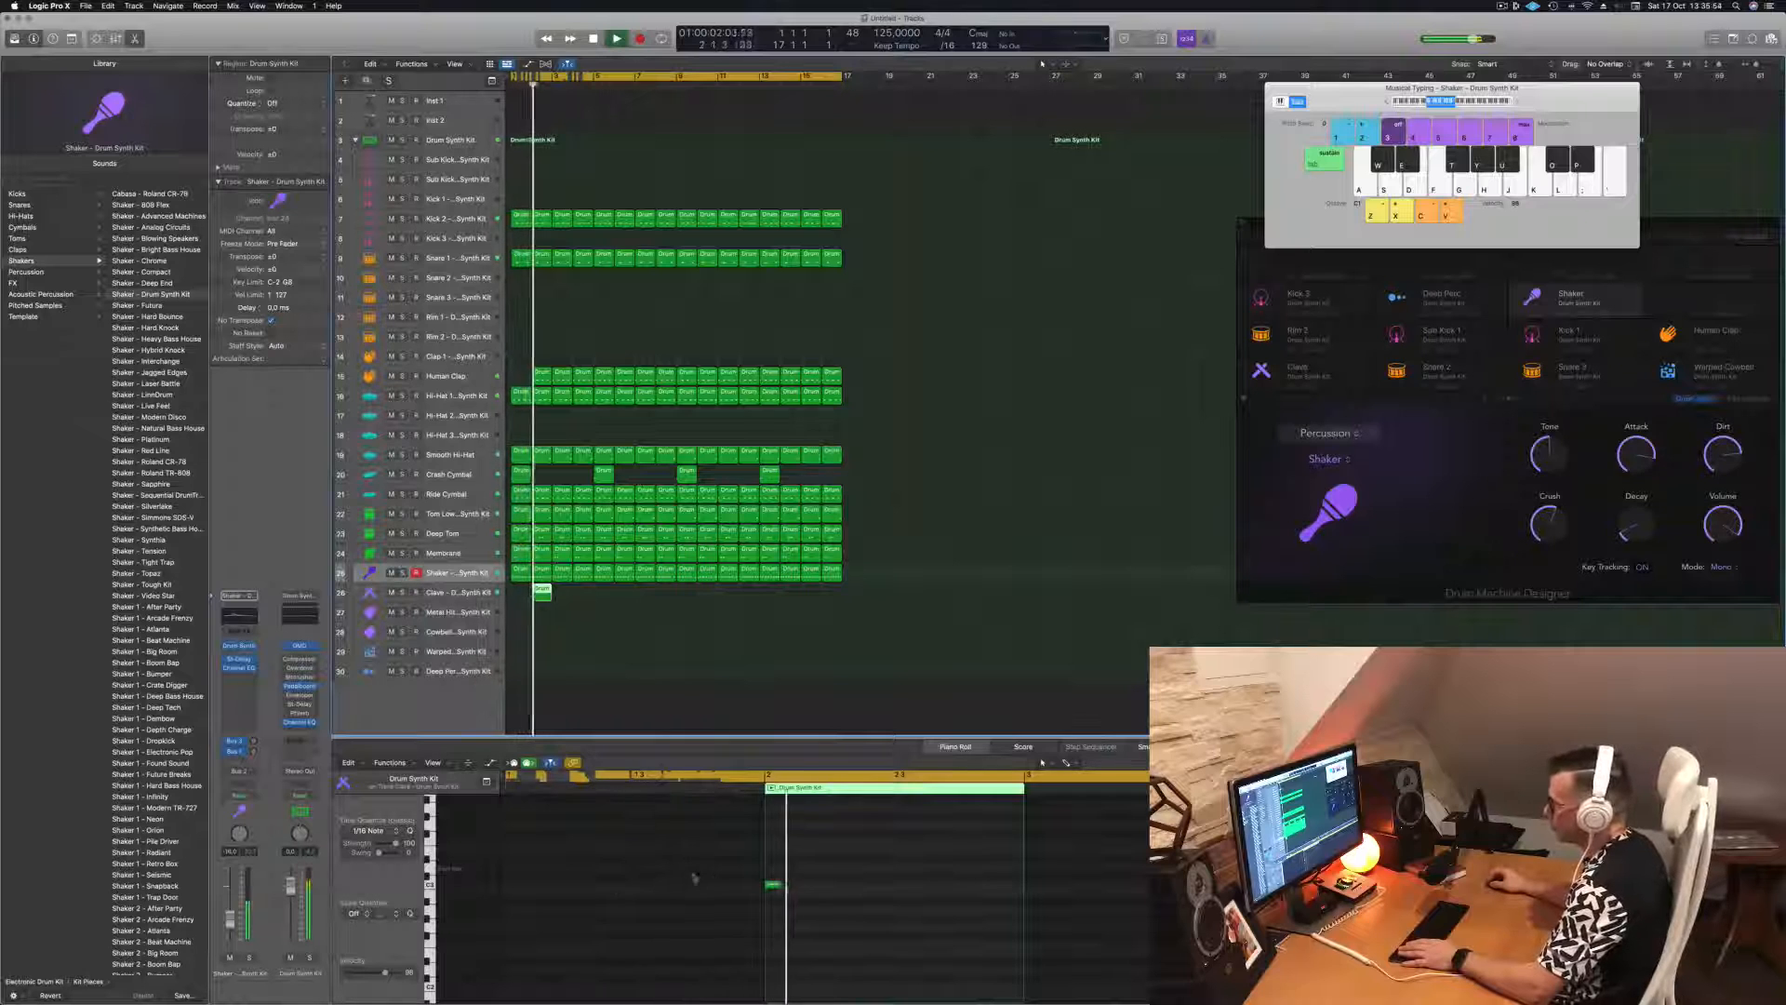
pyautogui.moveTo(730, 865); pyautogui.dragTo(797, 907)
pyautogui.press('space')
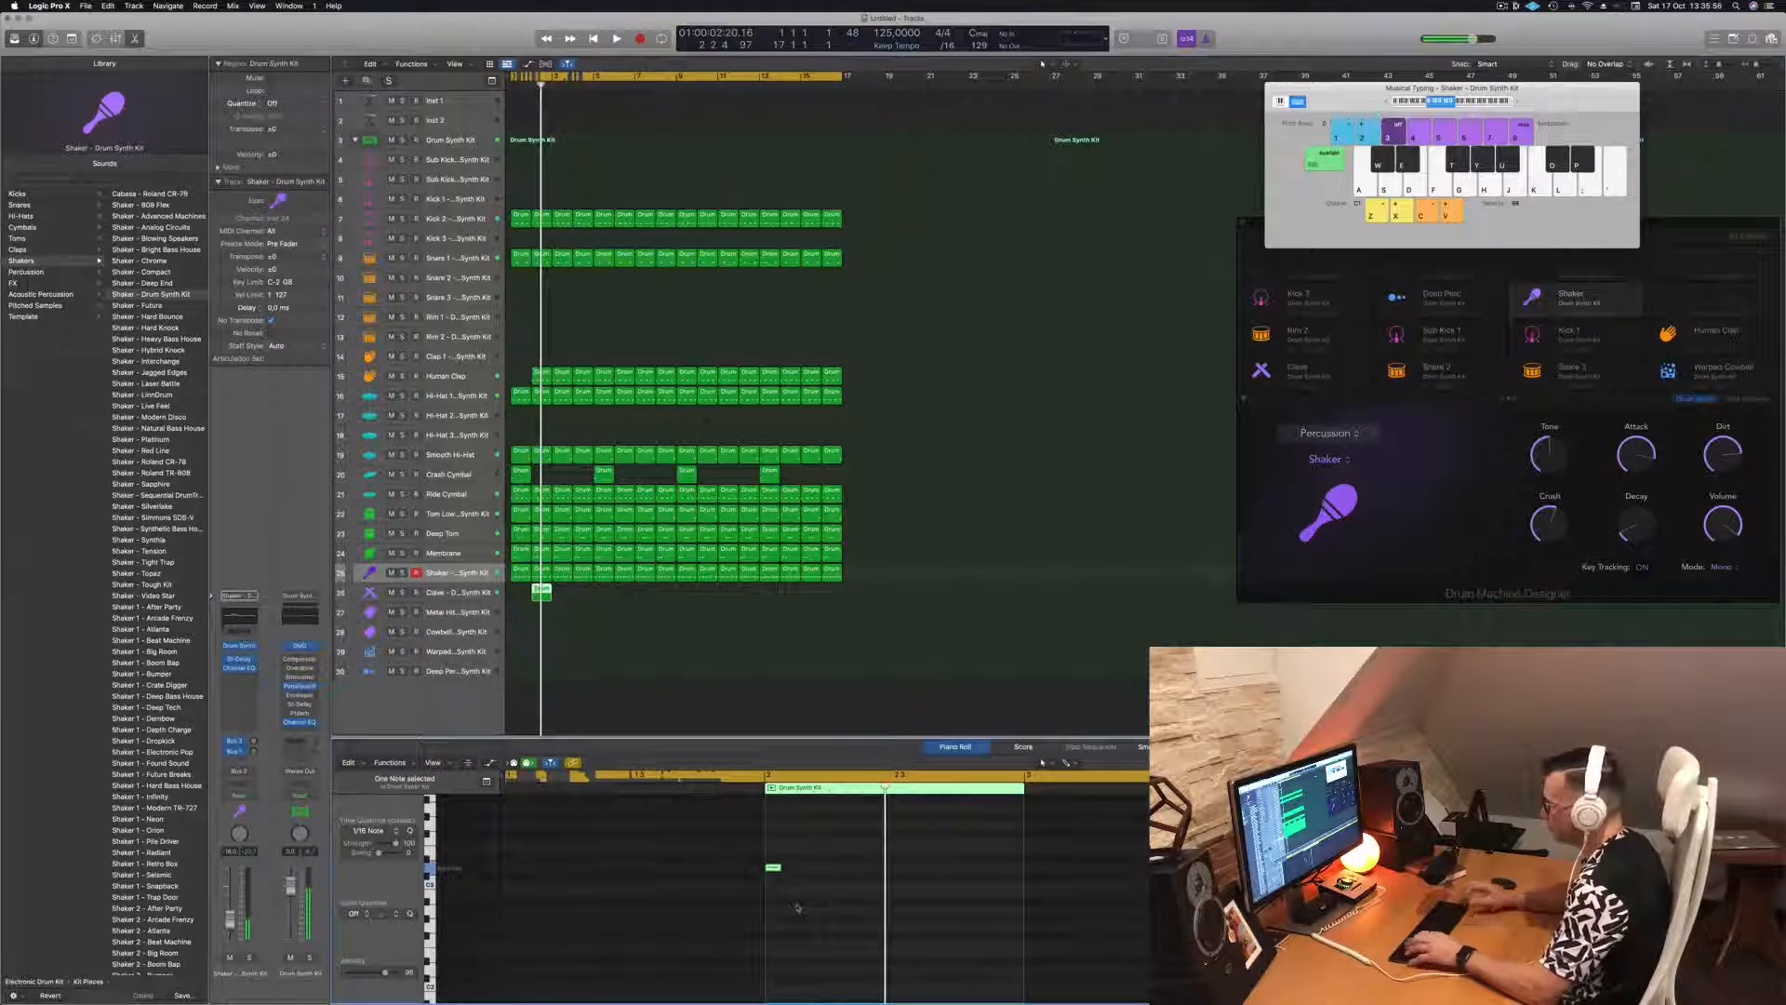
pyautogui.press('space')
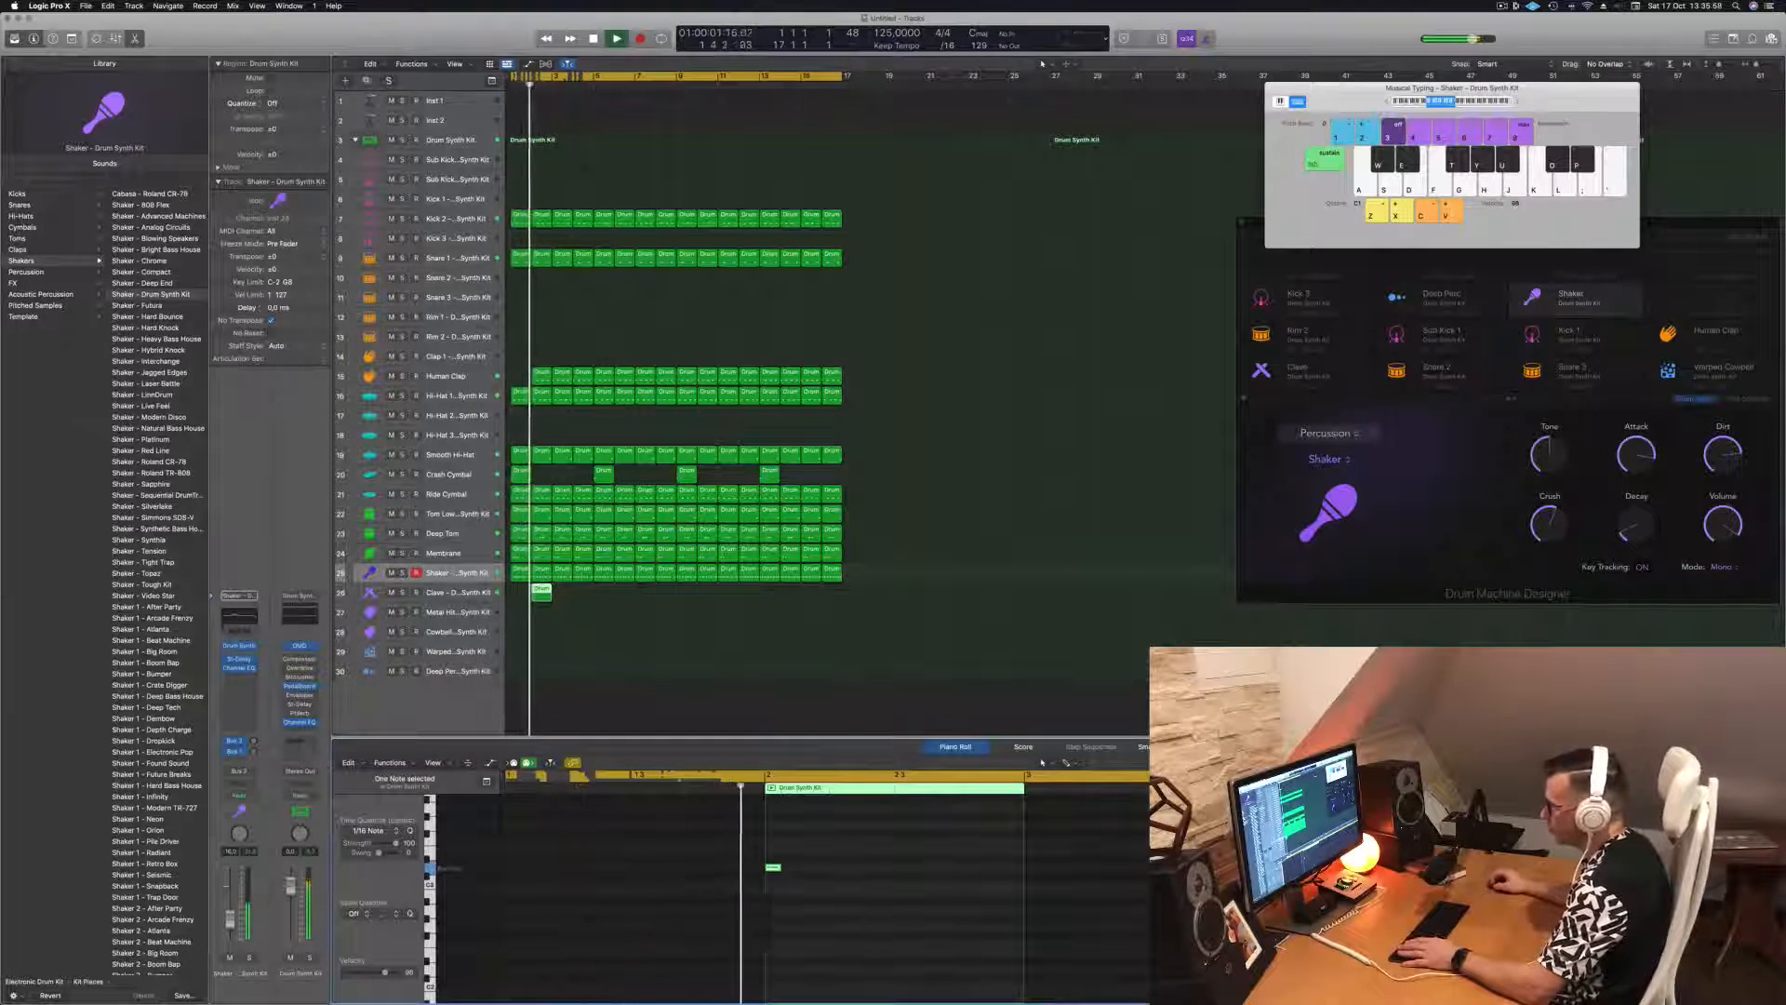
# - Select the Clave track and repeat its one-bar region every second bar through bar sixteen
pyautogui.click(459, 593)
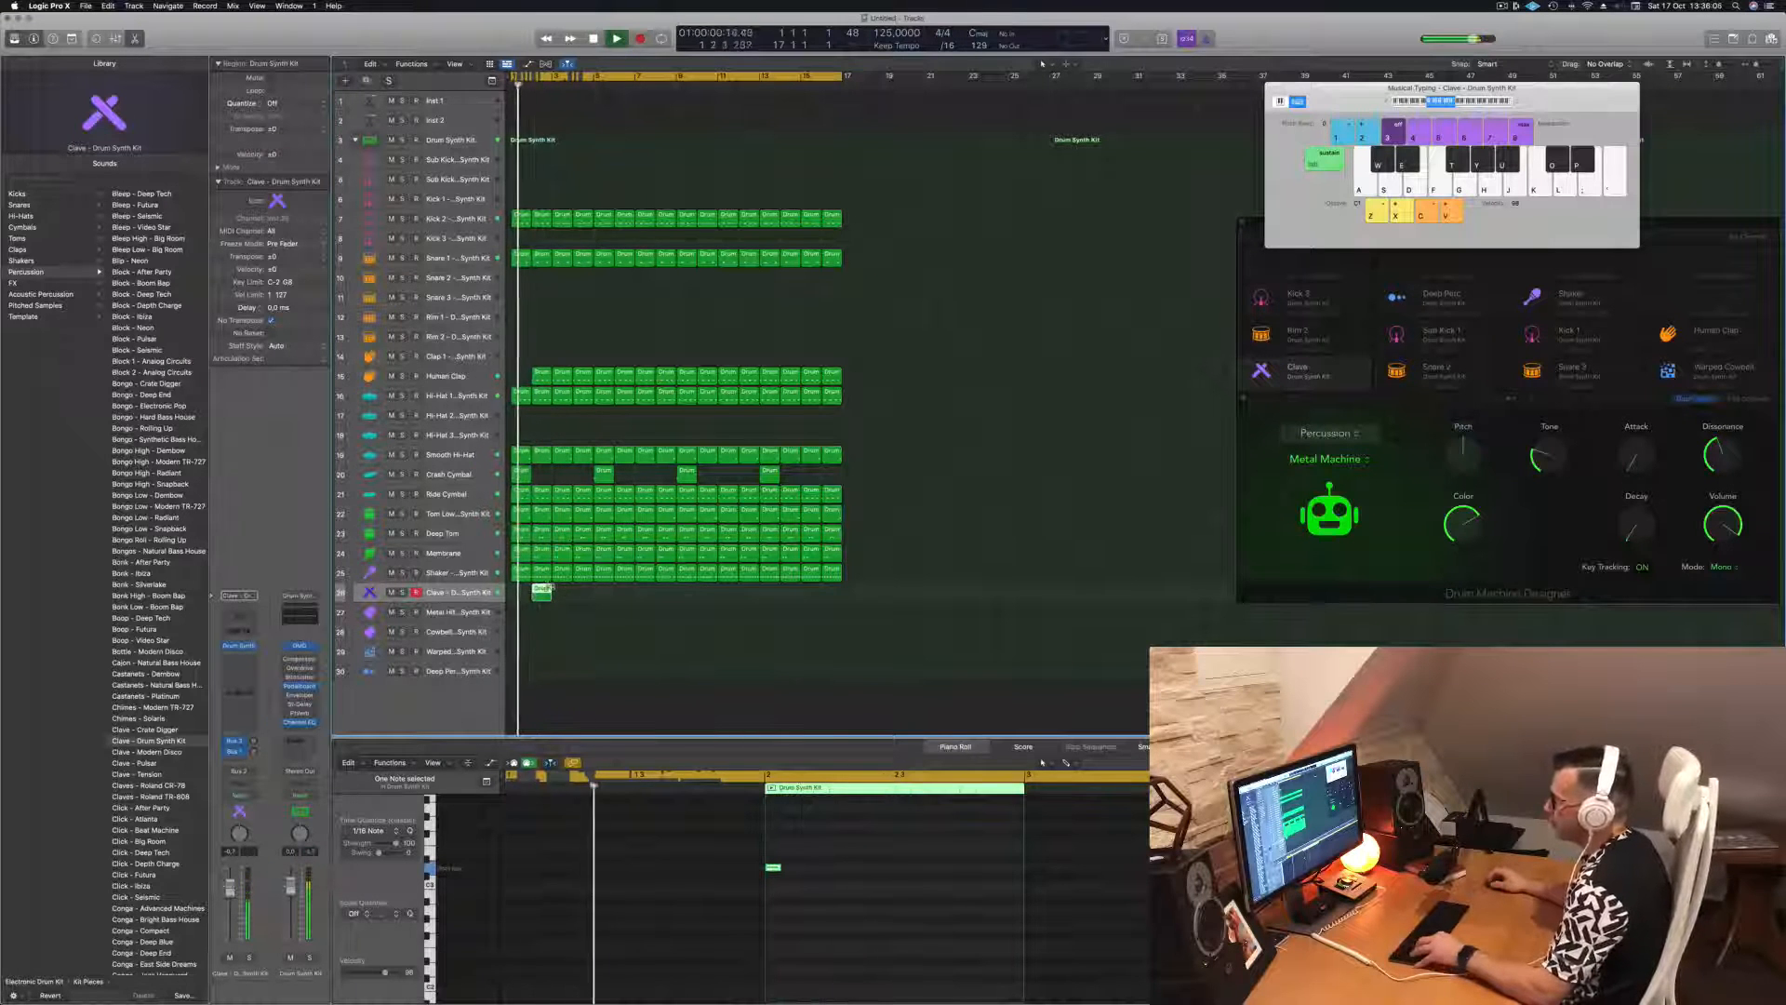
pyautogui.moveTo(542, 593); pyautogui.dragTo(705, 603)
pyautogui.hscroll(-3, 697, 620)
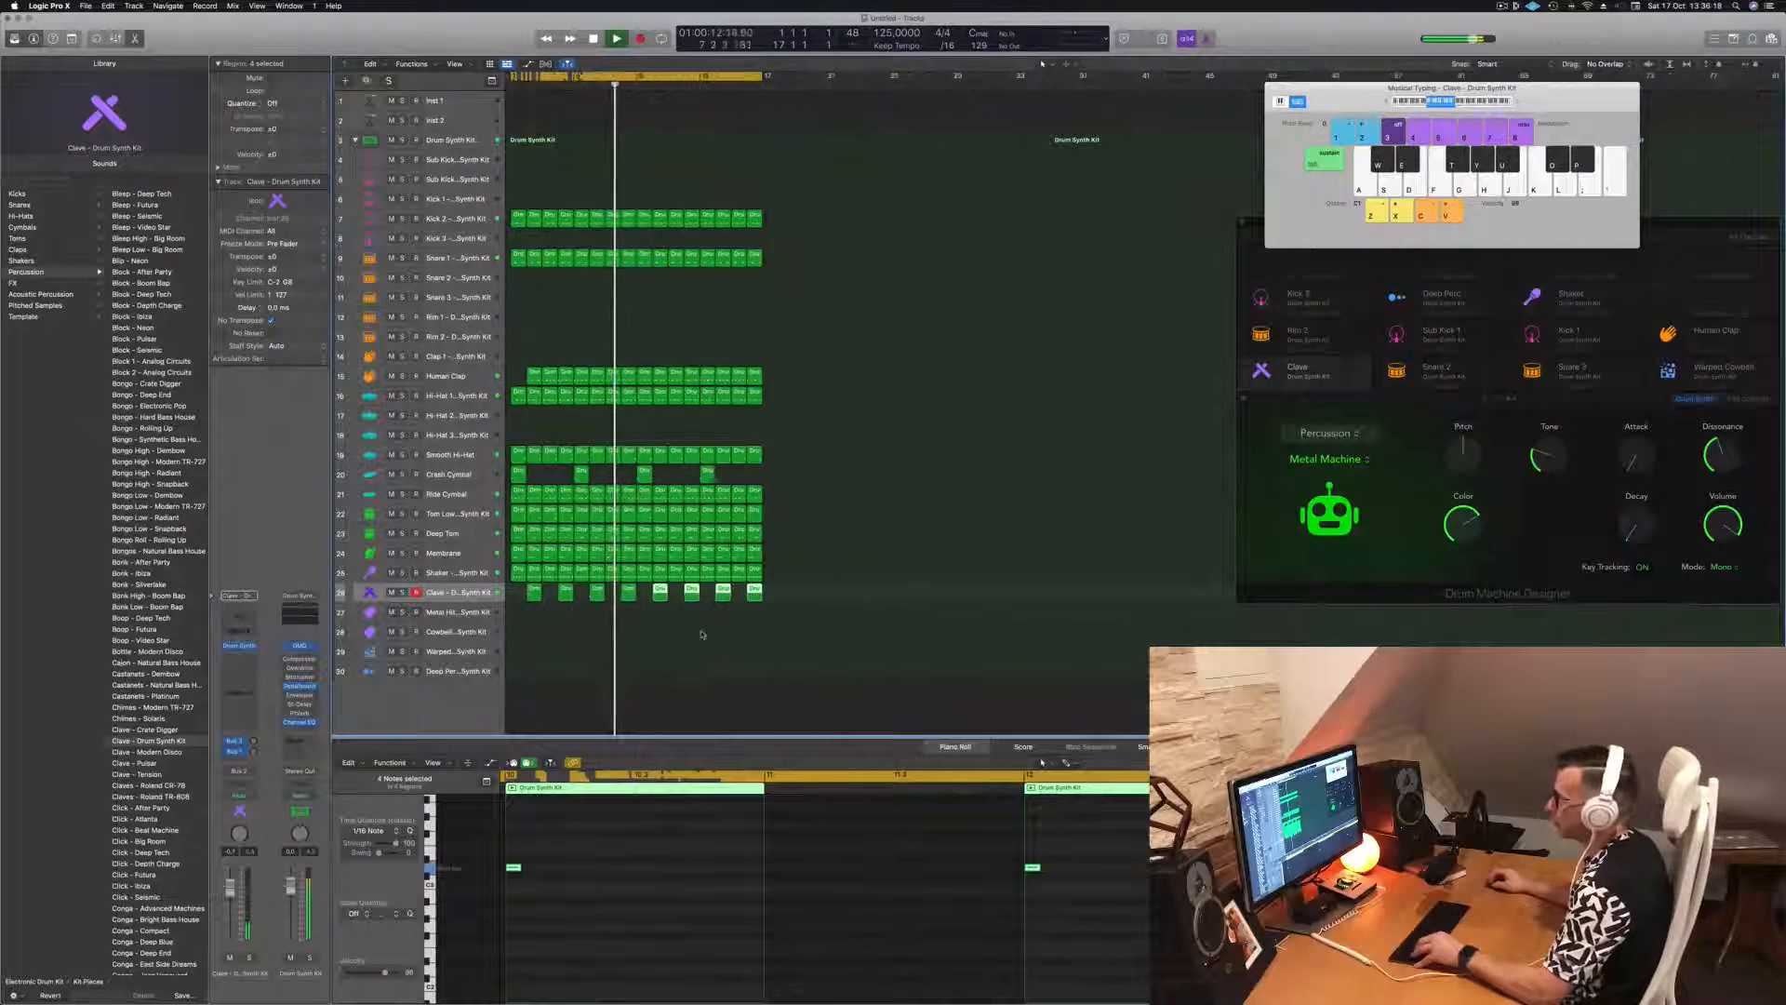
pyautogui.click(689, 644)
pyautogui.scroll(-1, 686, 650)
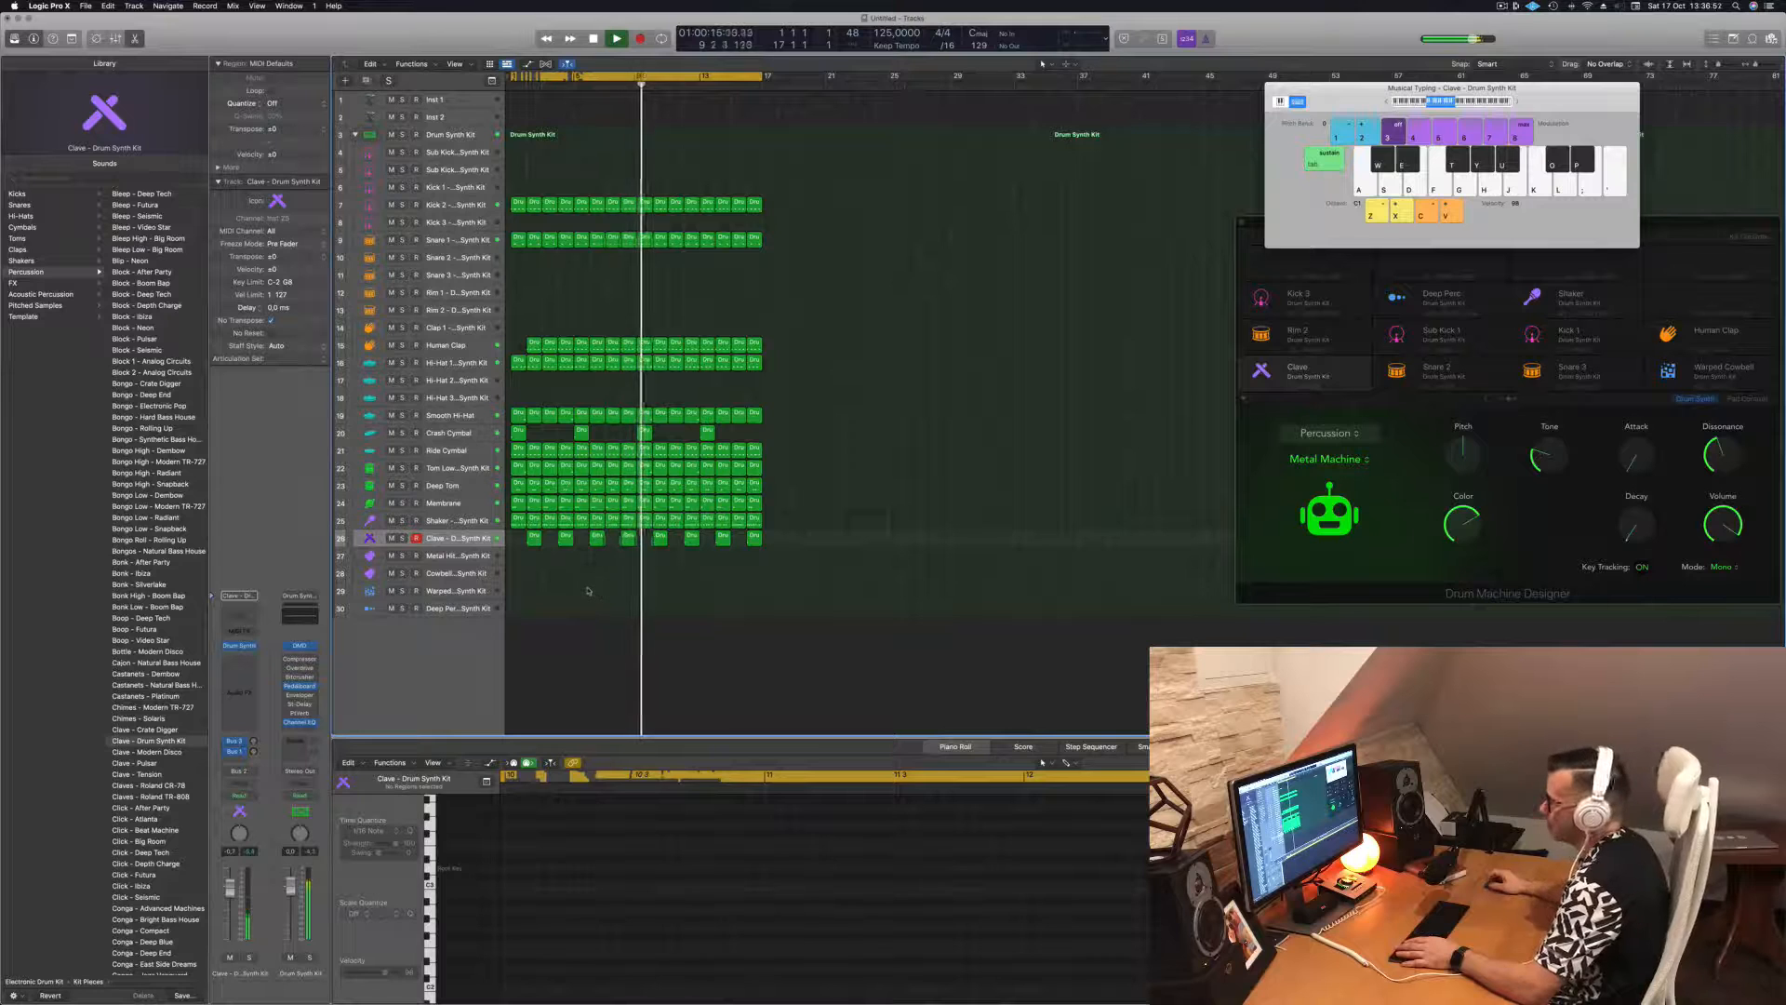
# - Audition the Cowbell sound and play the beat briefly from the start
pyautogui.press('space')
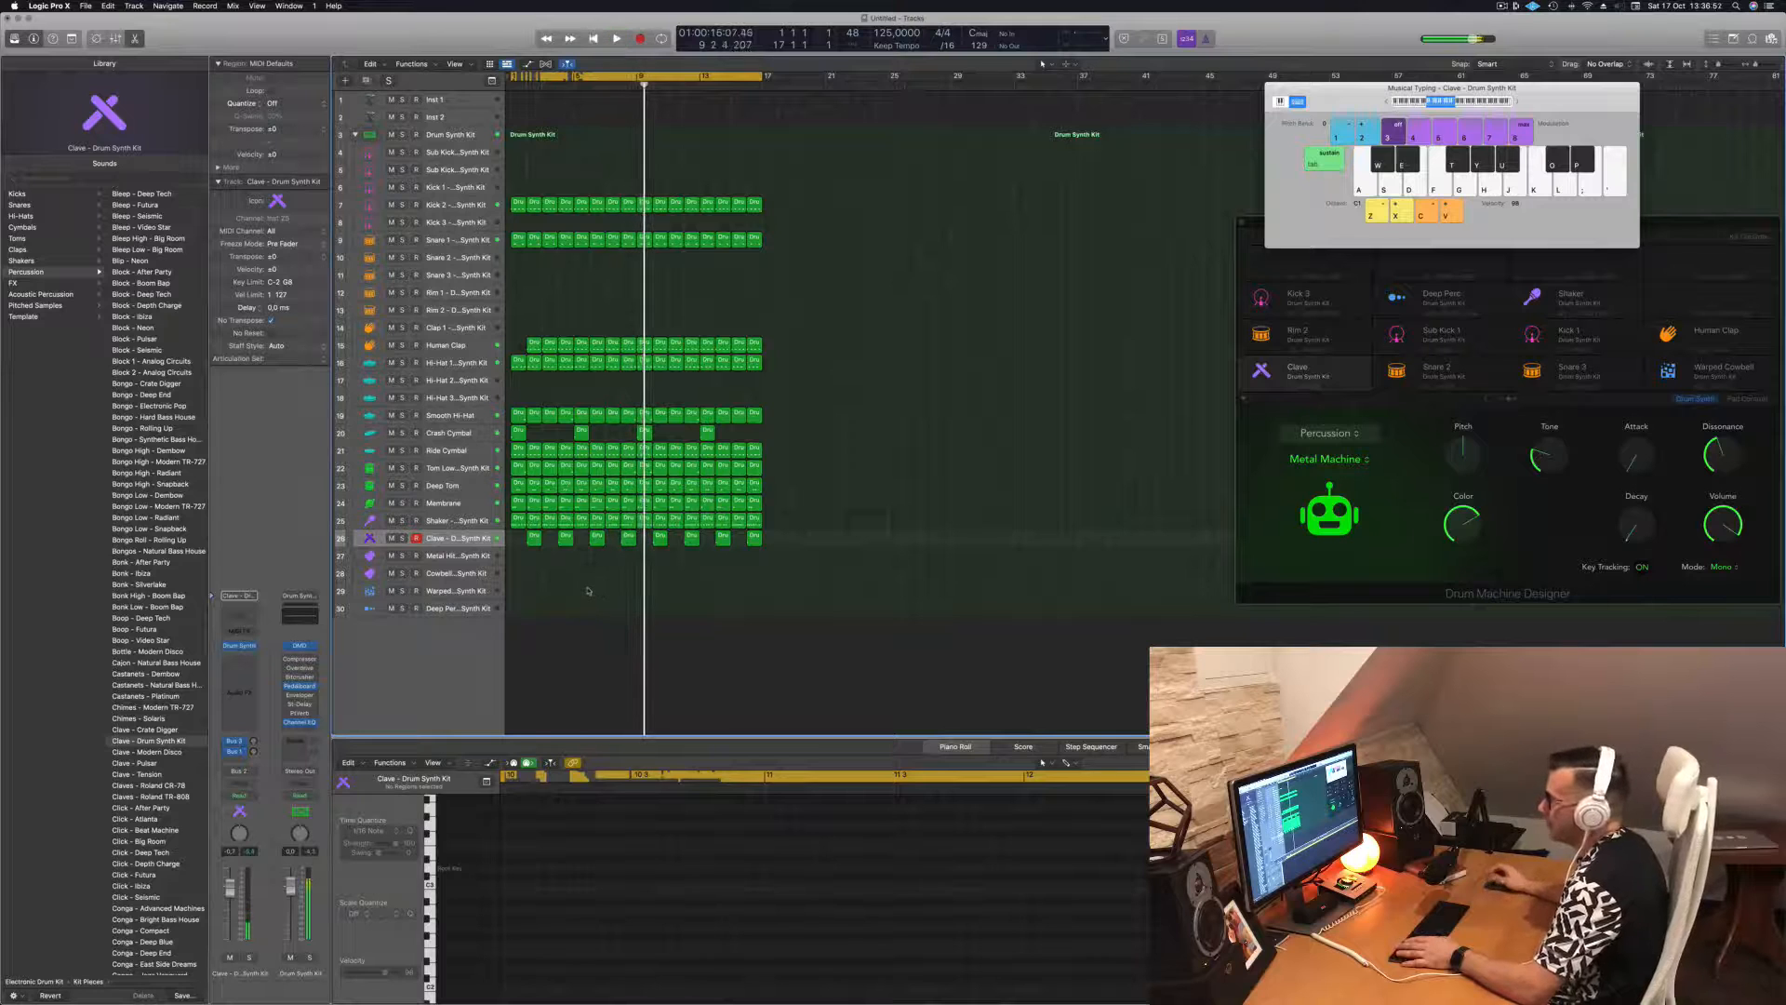
pyautogui.click(459, 574)
pyautogui.press('a')
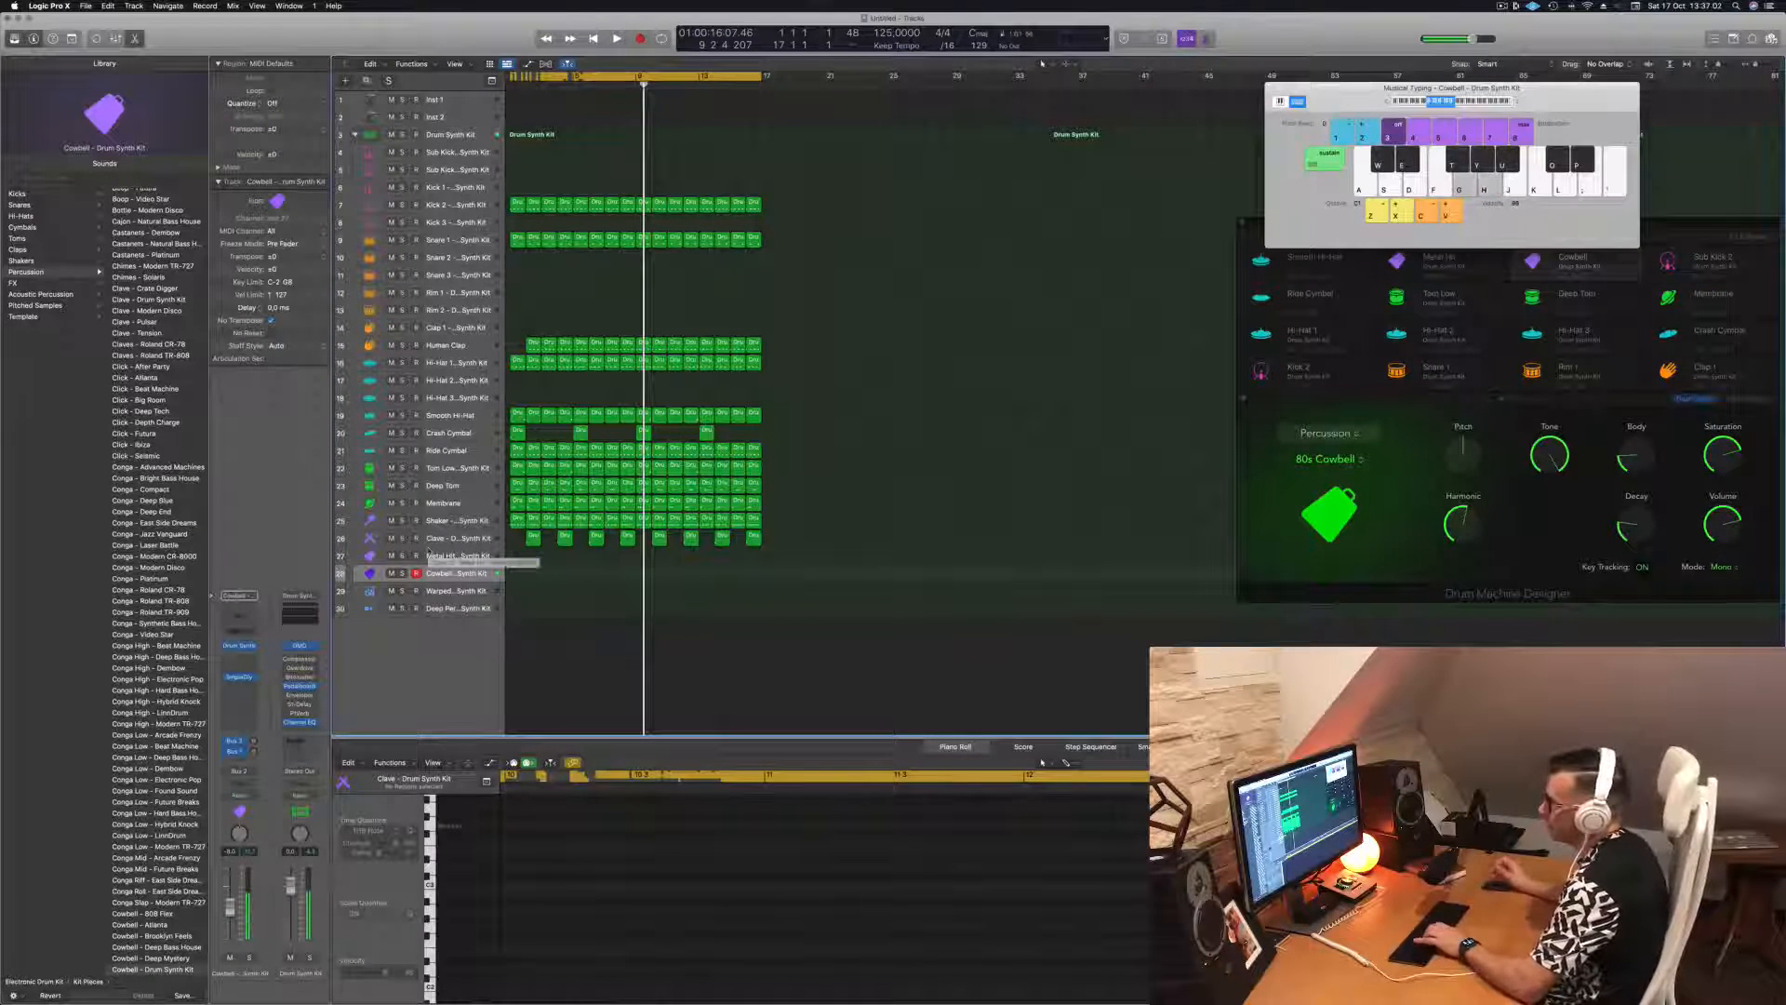
pyautogui.press('Return')
pyautogui.press('space')
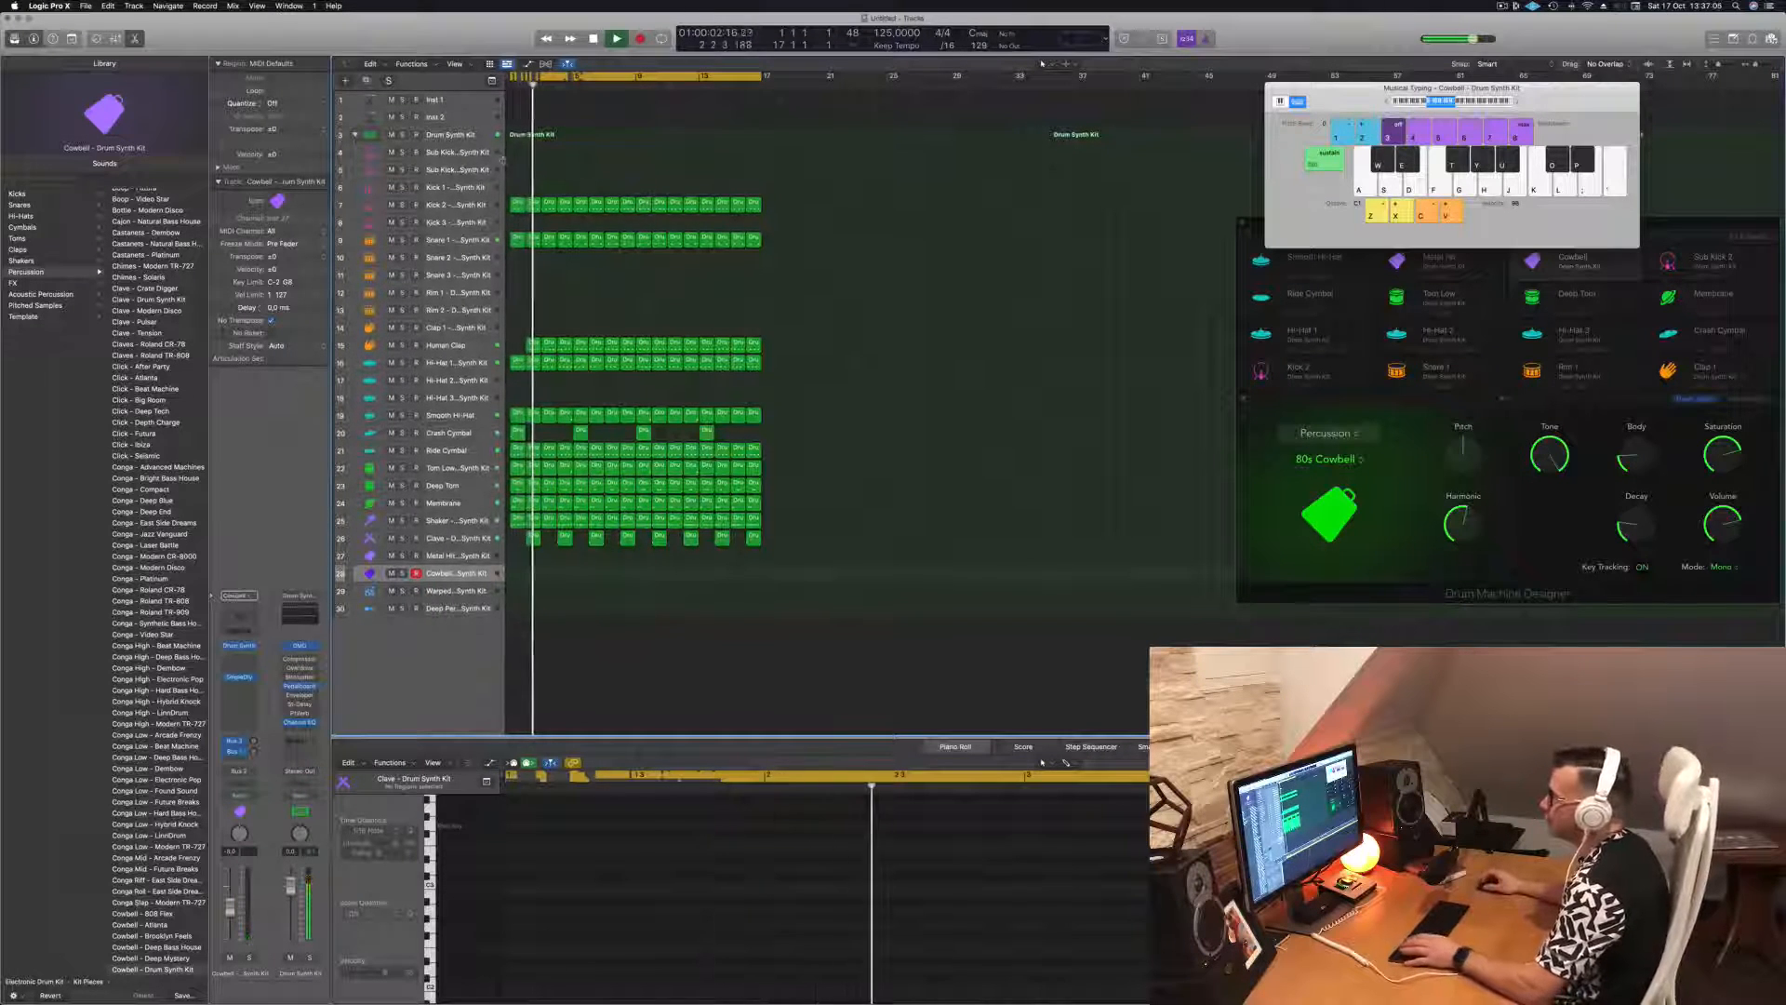
pyautogui.press('space')
# - Select the Kick 2 track, play the beat from the beginning and deselect the kick regions
pyautogui.click(468, 203)
pyautogui.press('Return')
pyautogui.press('space')
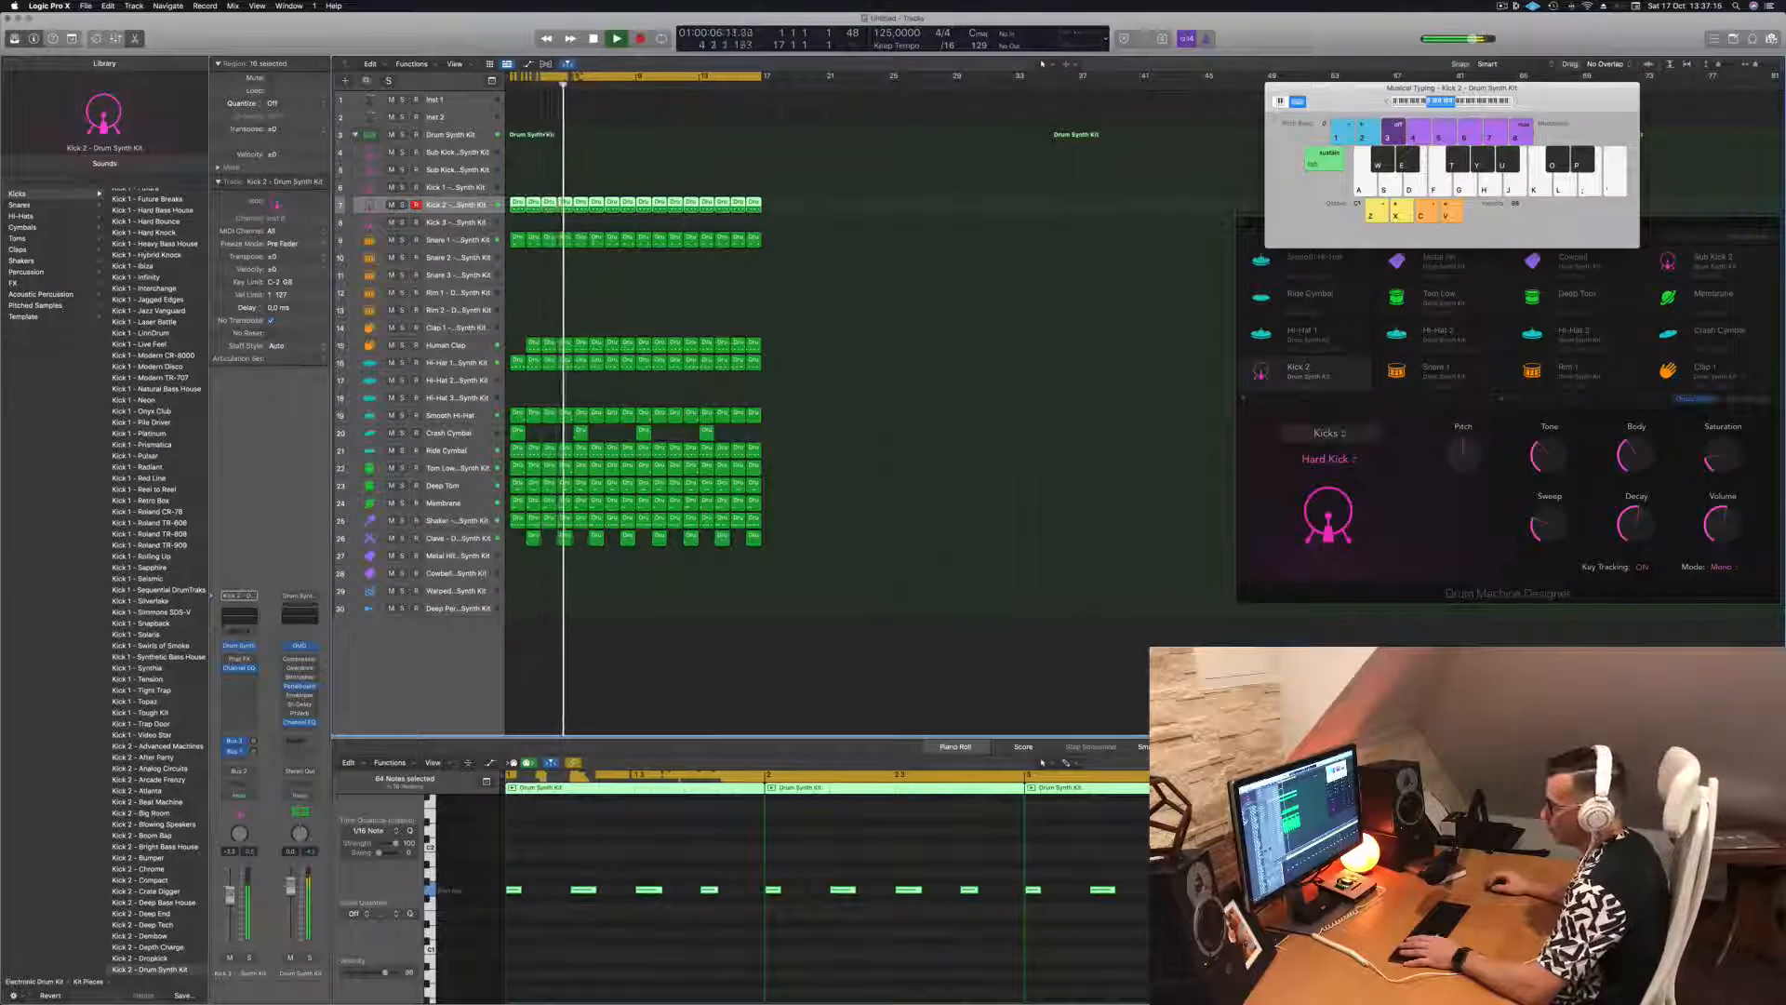
pyautogui.click(632, 716)
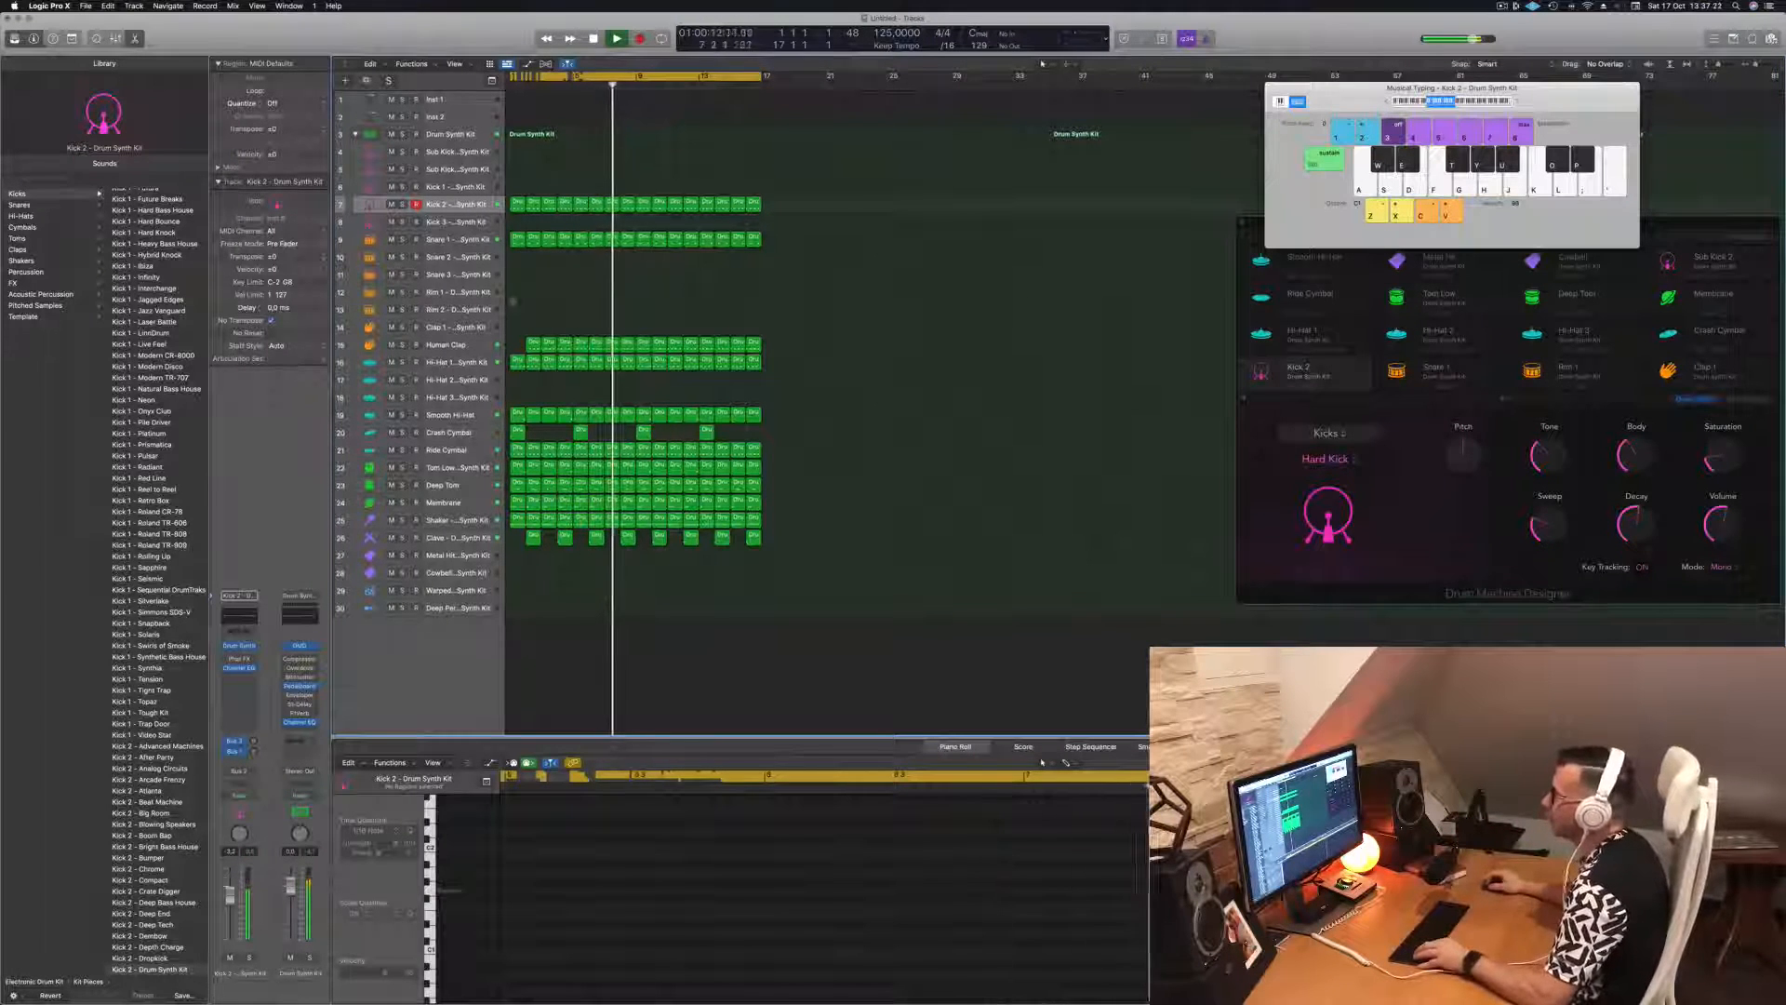
# - Copy the Human Clap region from bar two to bar one and replay the beat from the start
pyautogui.moveTo(533, 344); pyautogui.dragTo(517, 346)
pyautogui.click(567, 308)
pyautogui.press('space')
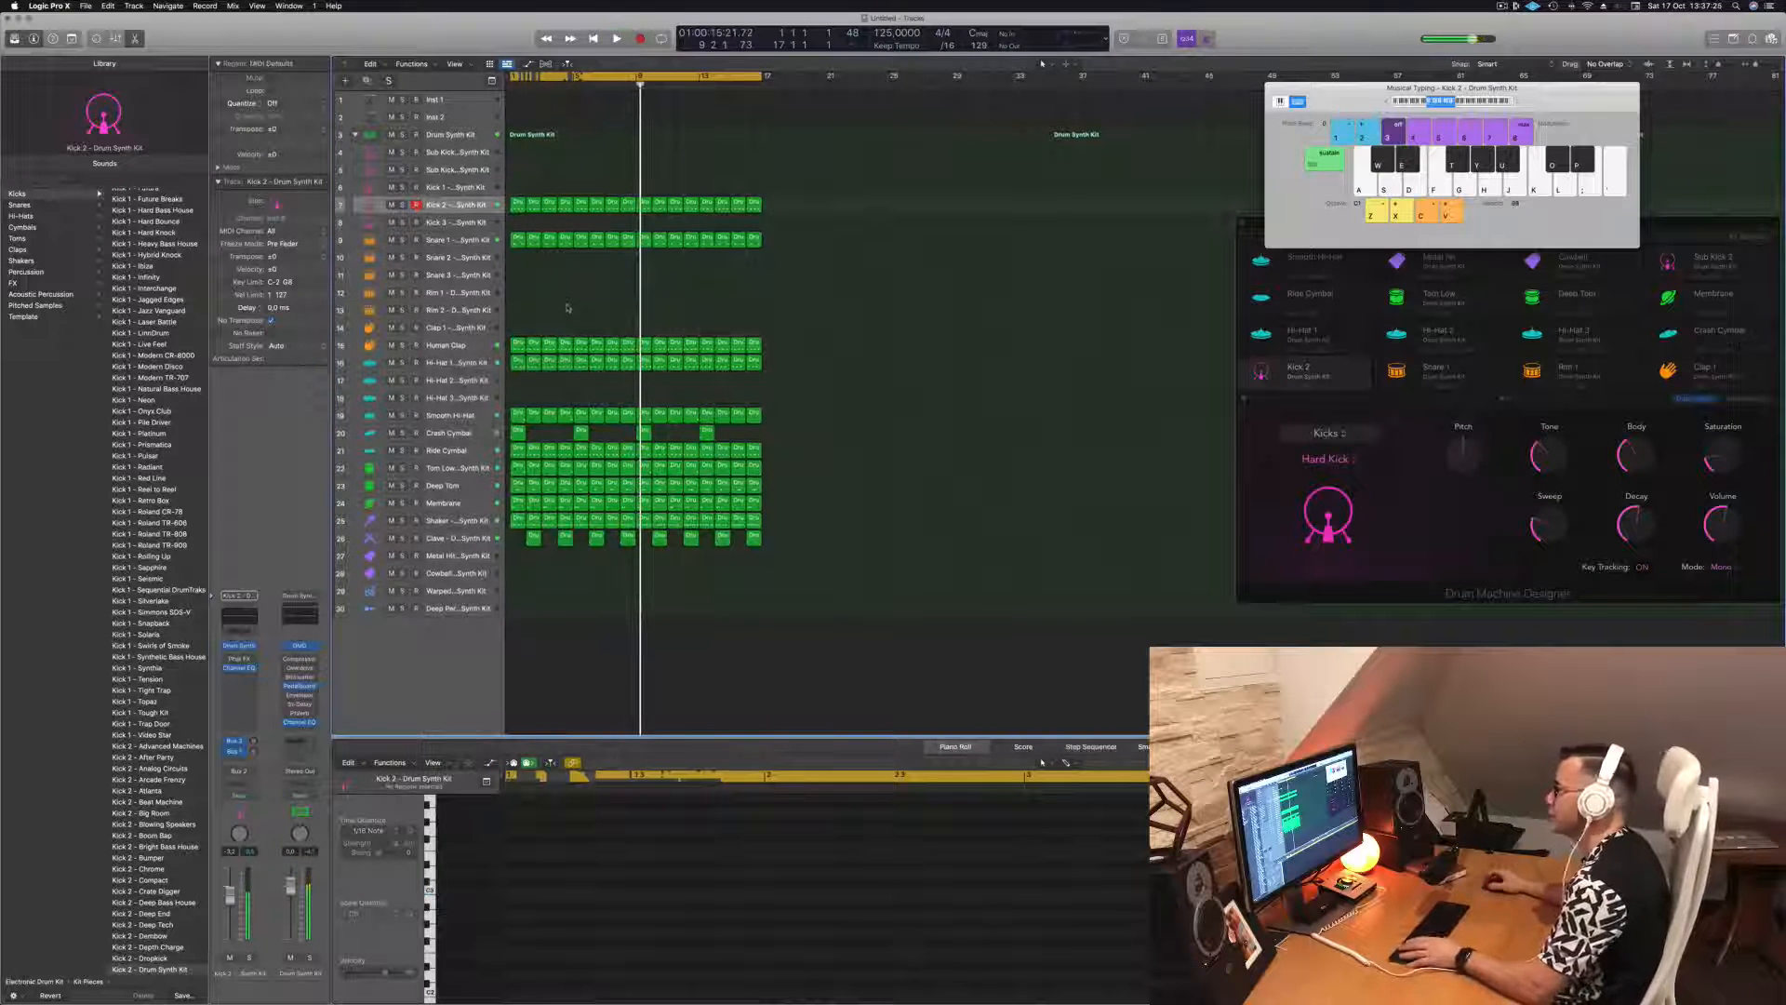
pyautogui.press('Return')
pyautogui.press('space')
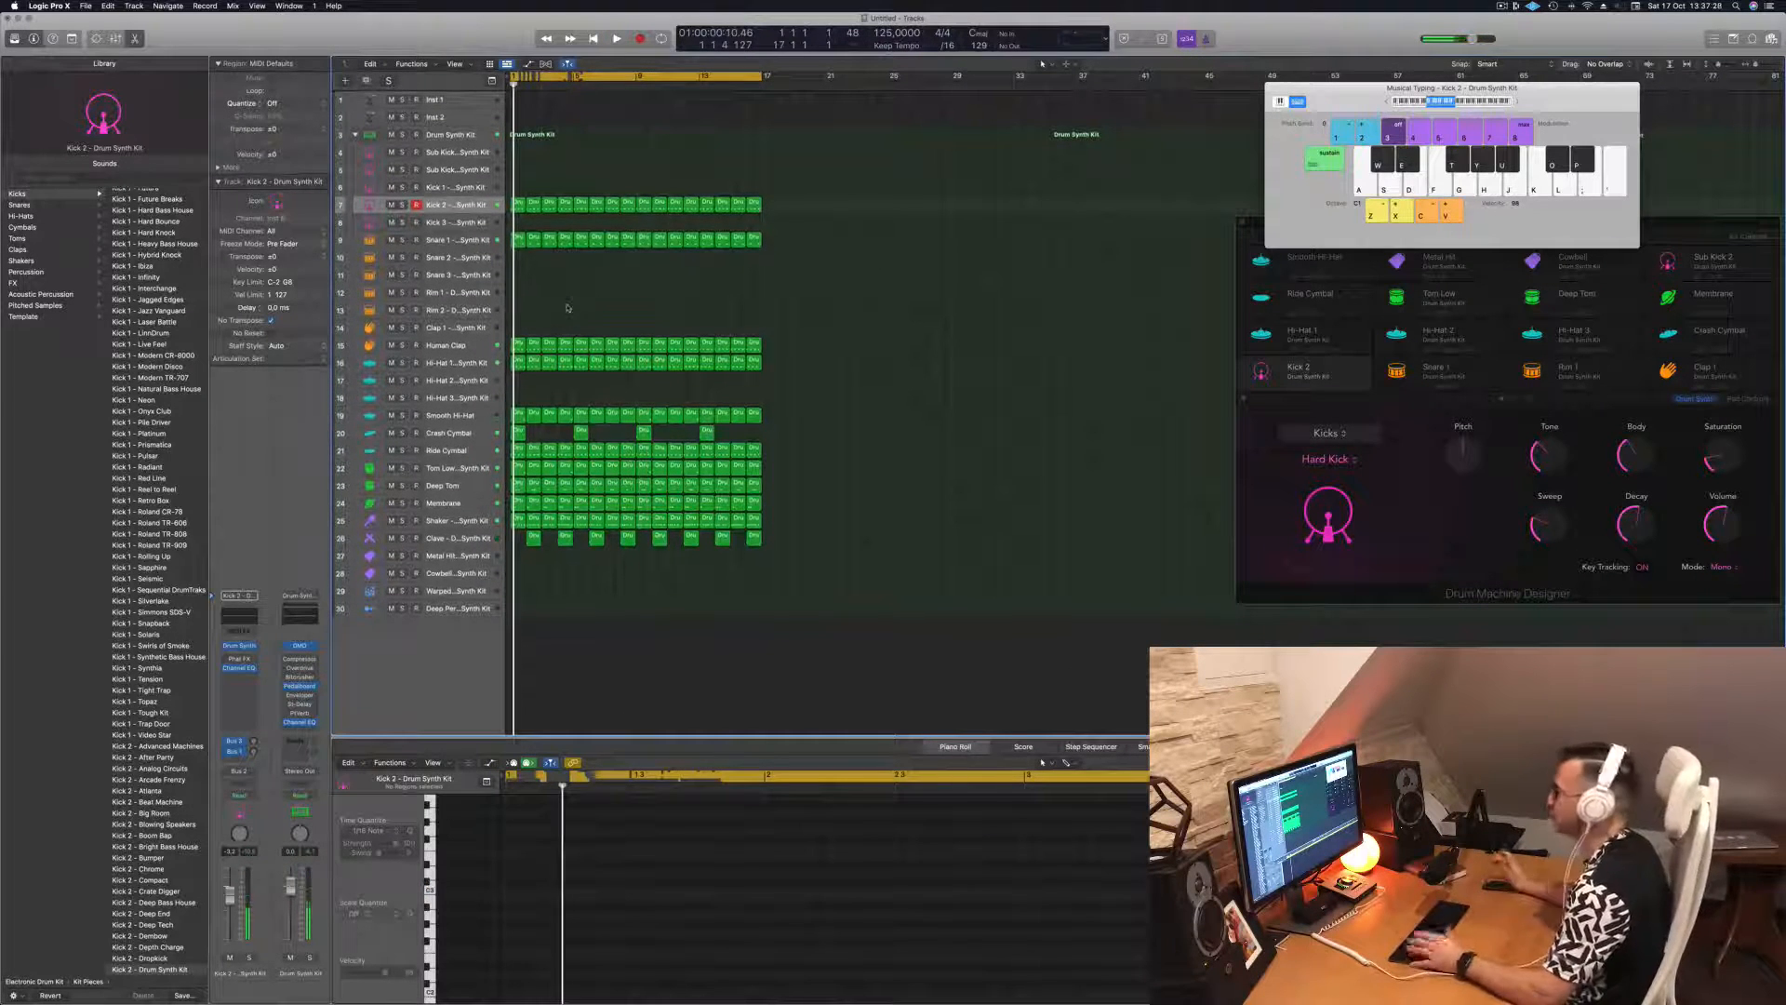